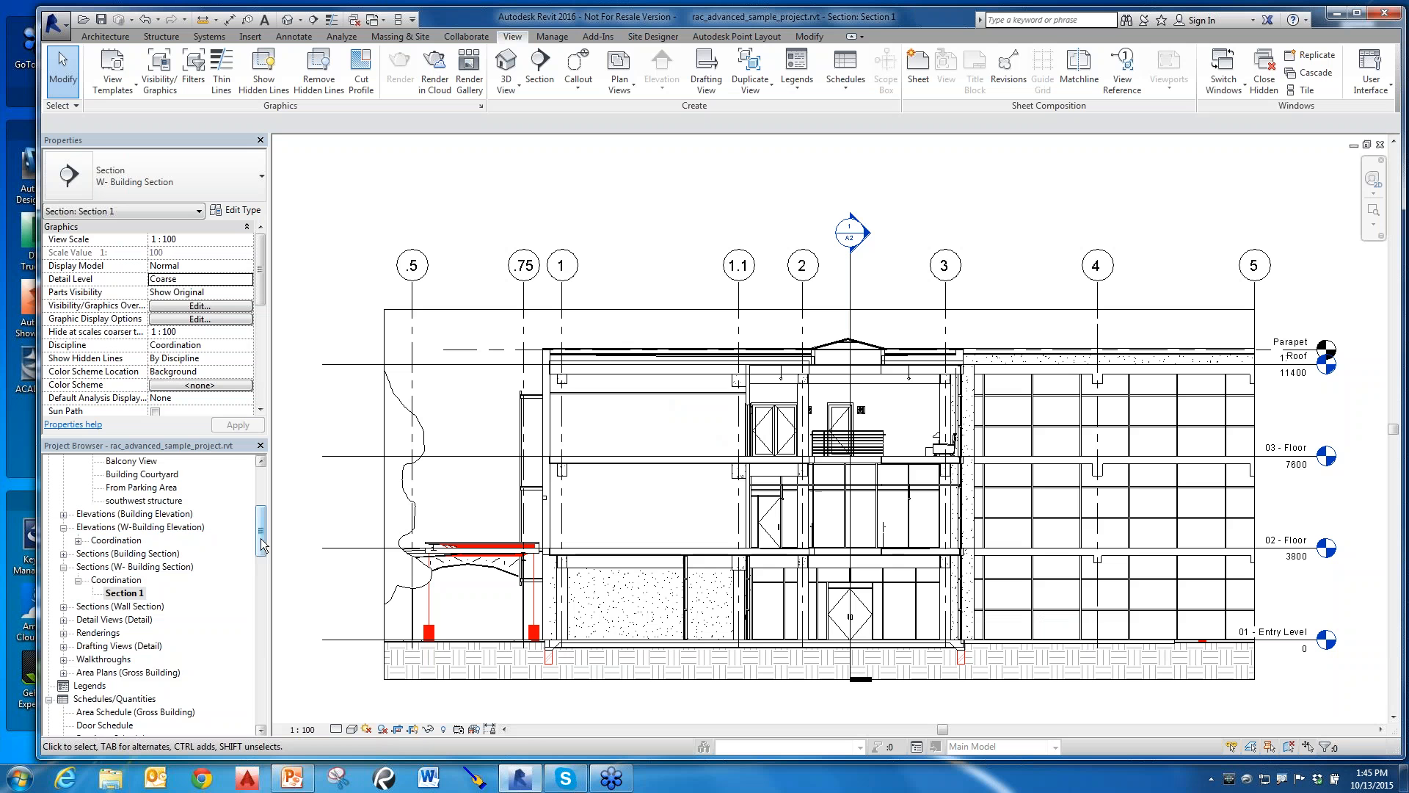
- Open the 02 - Floor architectural plan and bring up the filter settings of its visibility/graphic overrides
left_click_drag(261, 538, 261, 494)
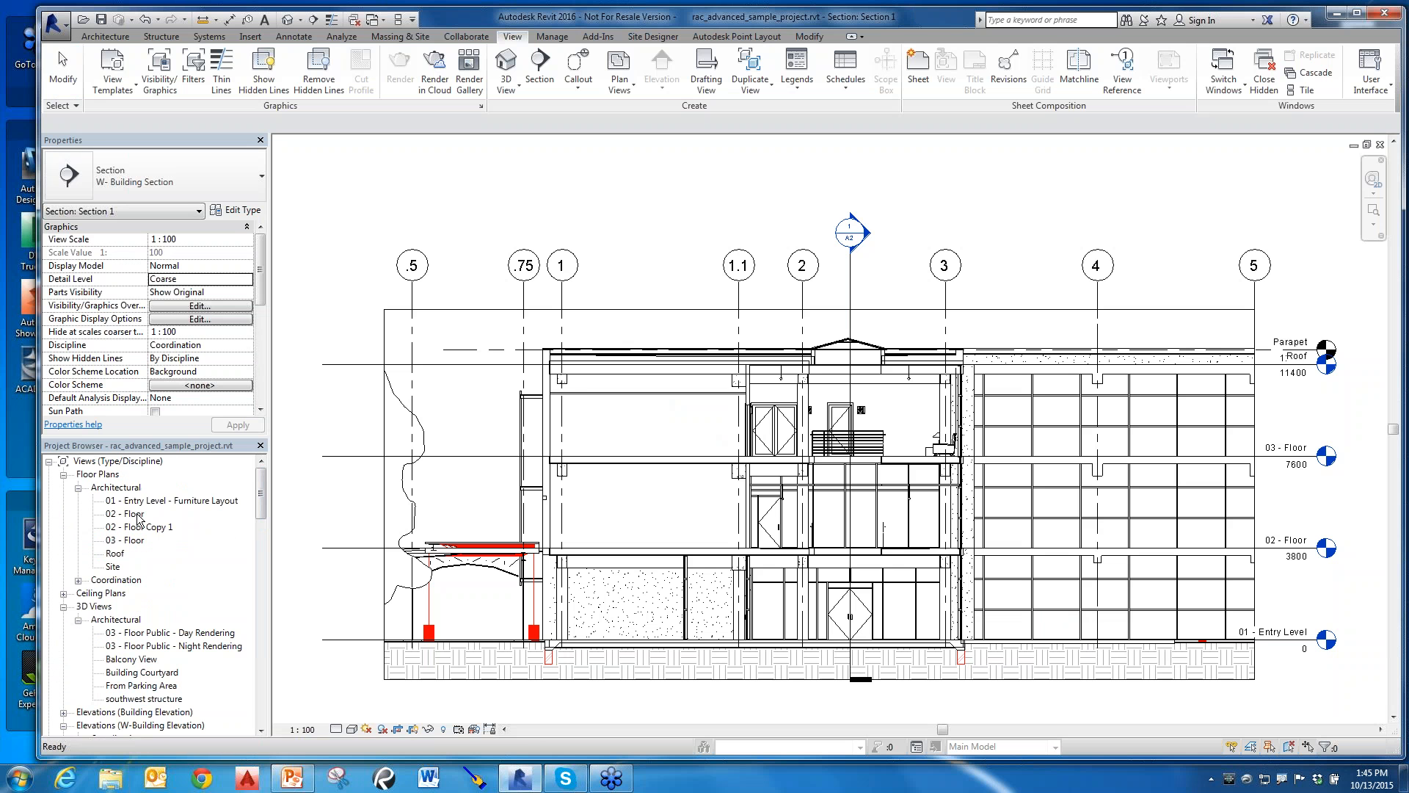
double_click(124, 514)
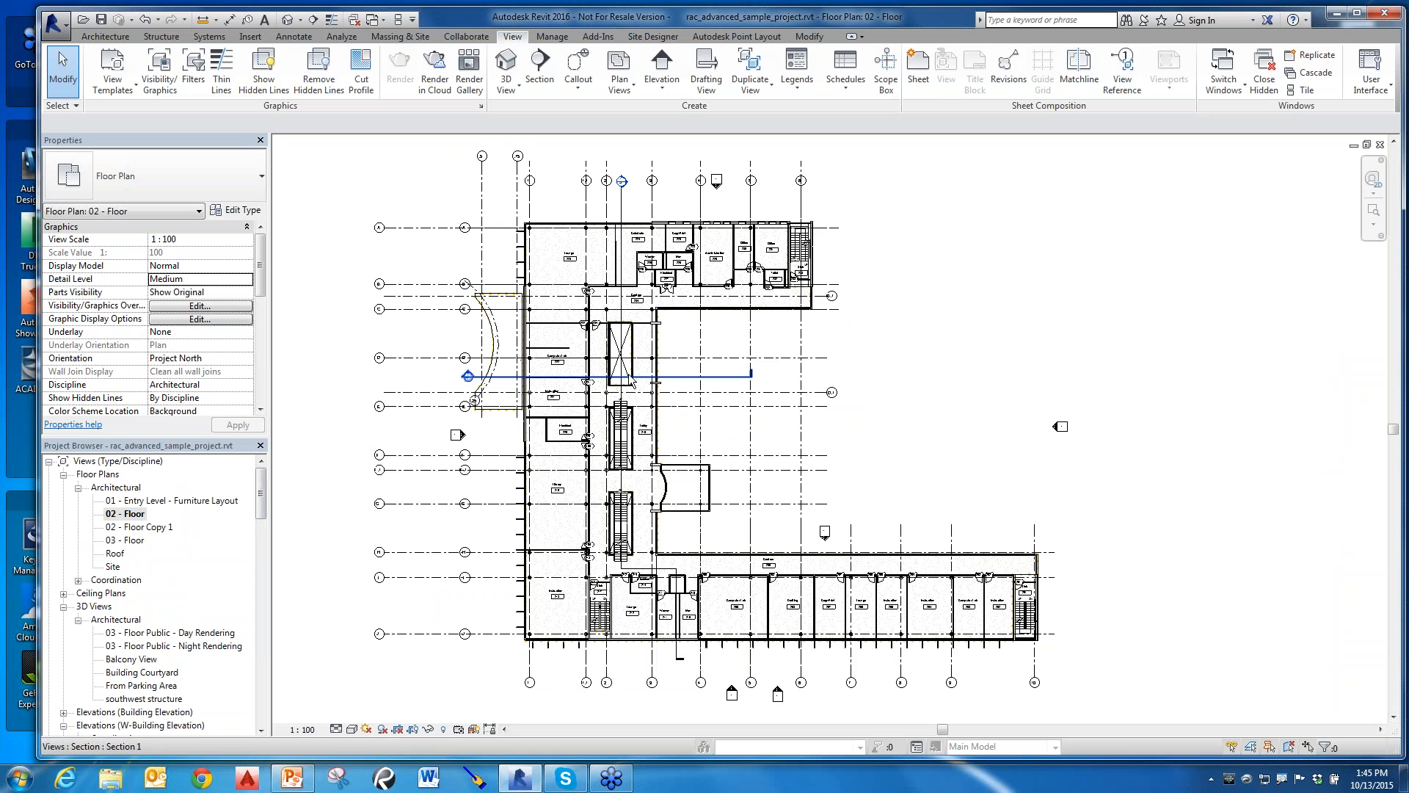
left_click(180, 90)
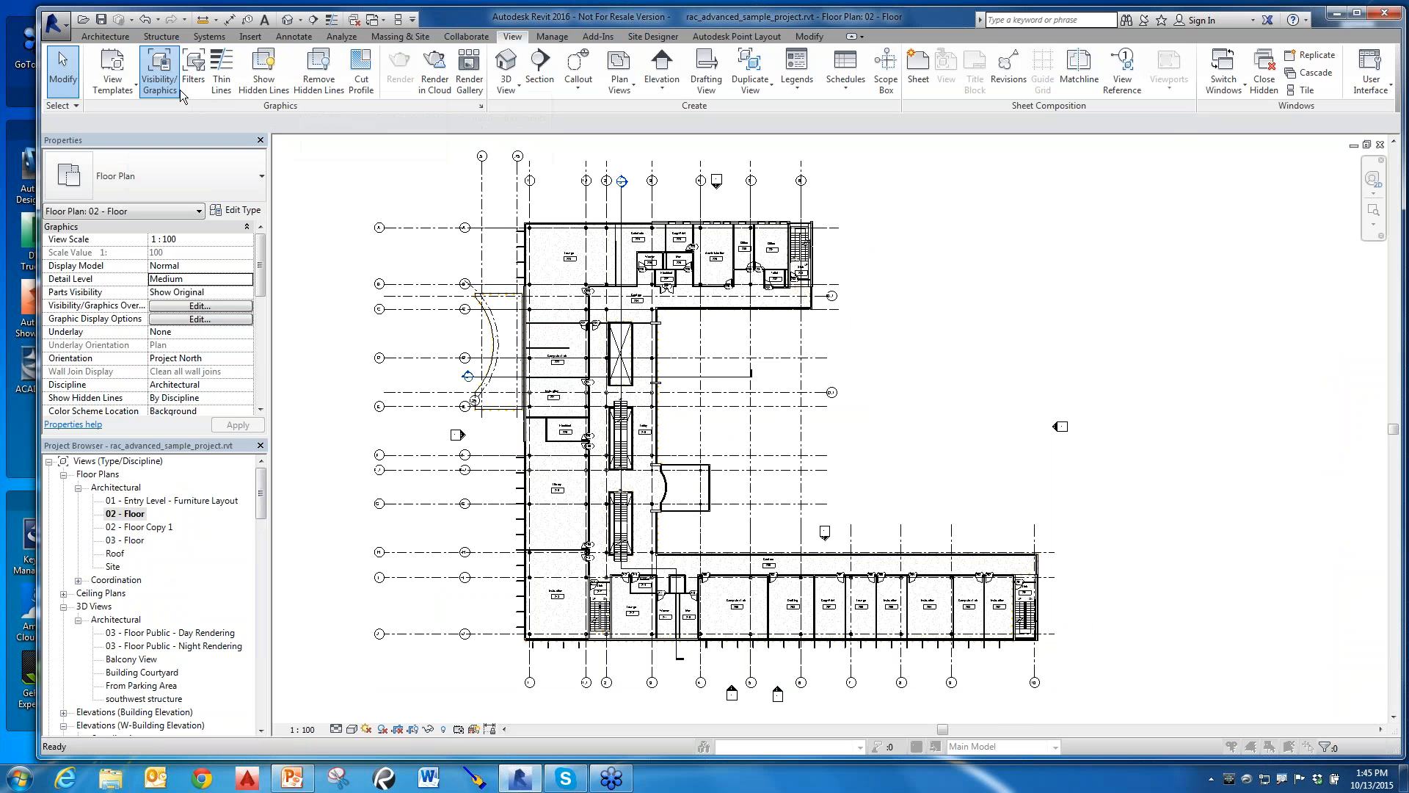
left_click(806, 166)
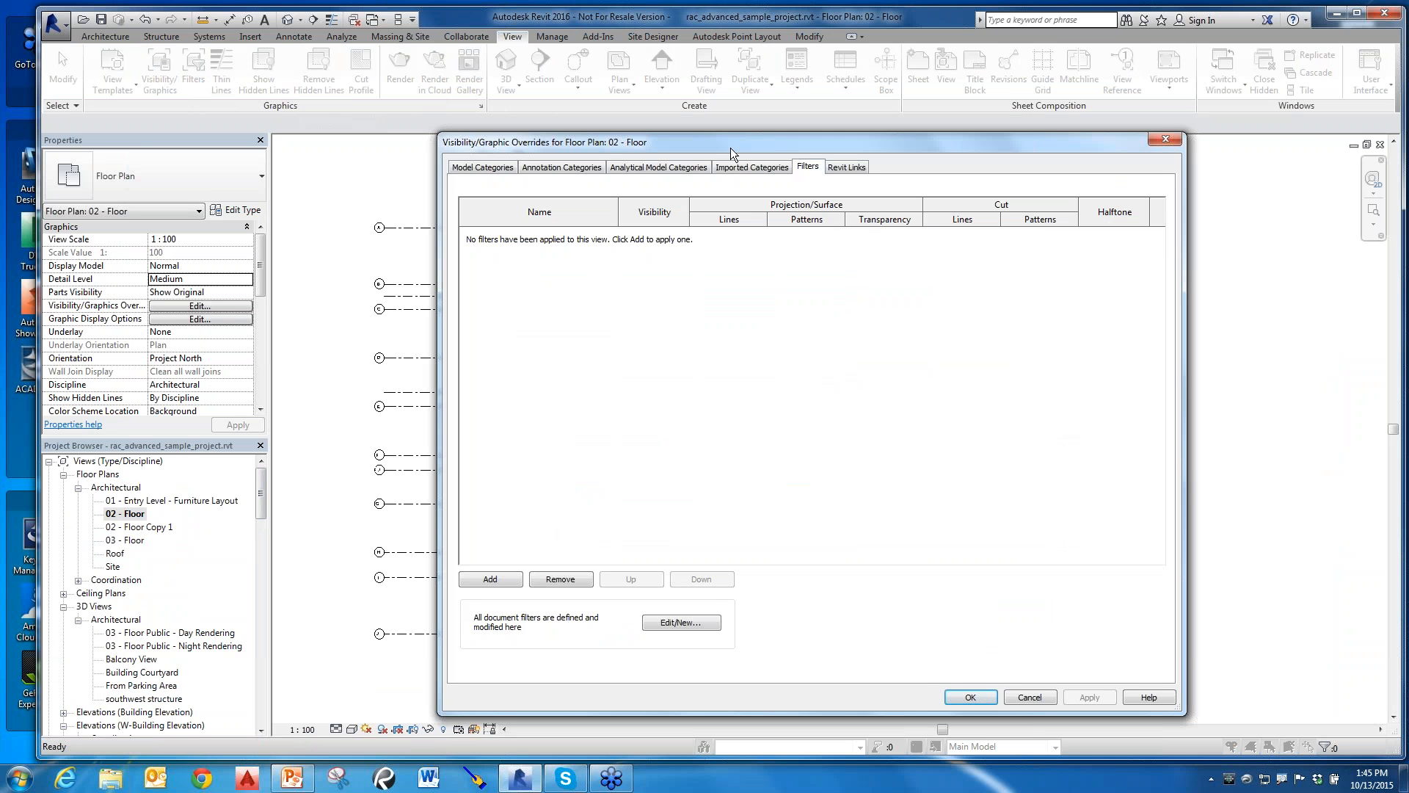
left_click_drag(729, 147, 849, 92)
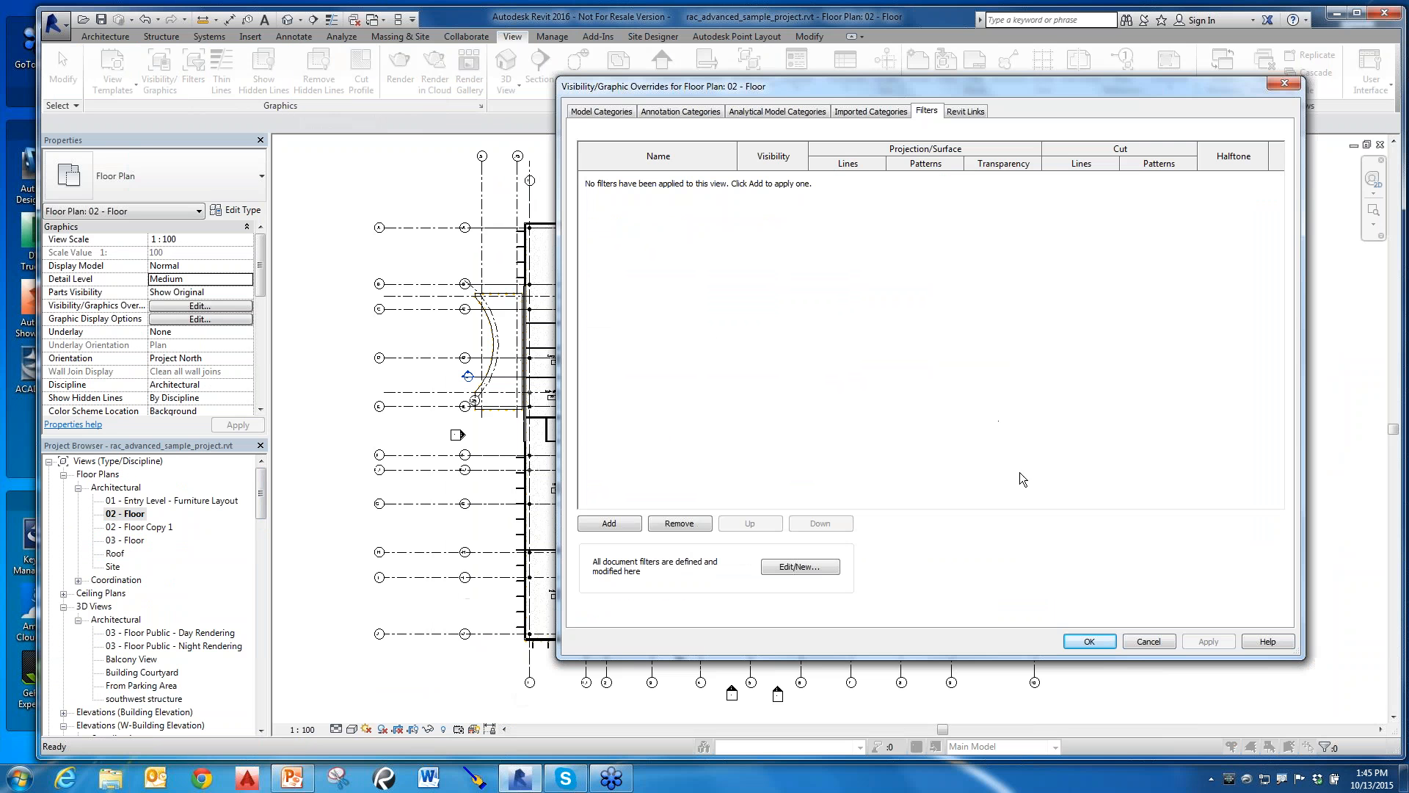
- Add the furn & accessories filter to the 02 - Floor view and accept the overrides
left_click(609, 523)
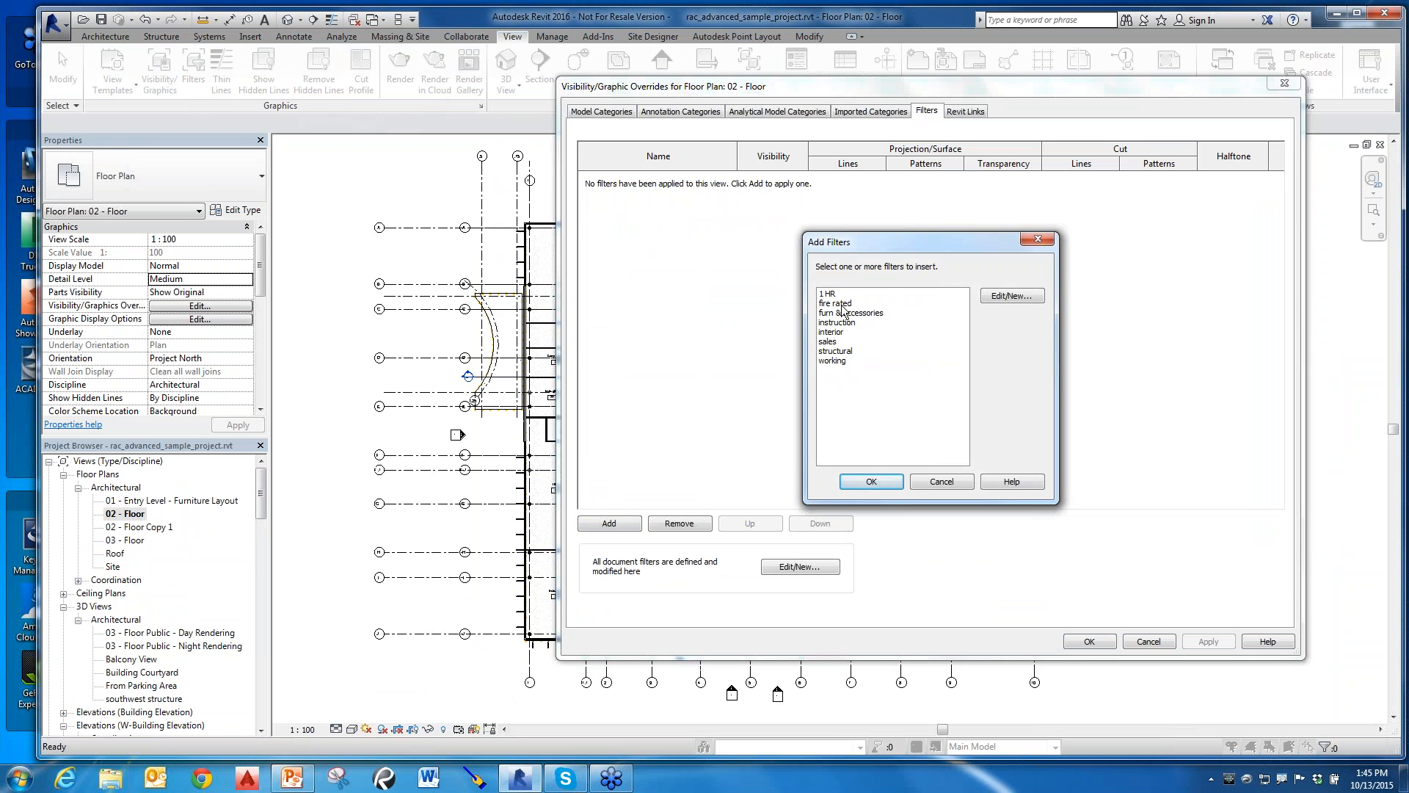
left_click(884, 314)
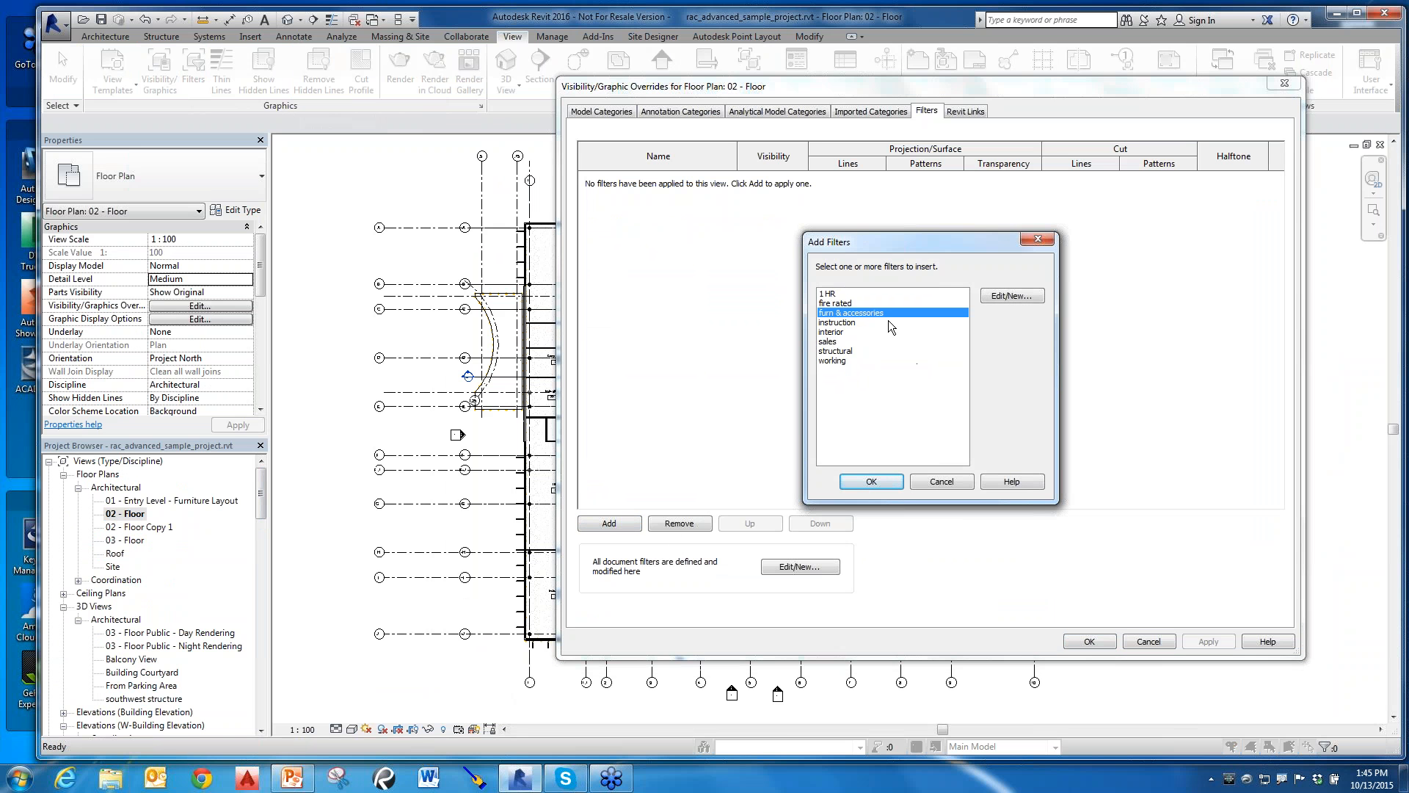
left_click(796, 85)
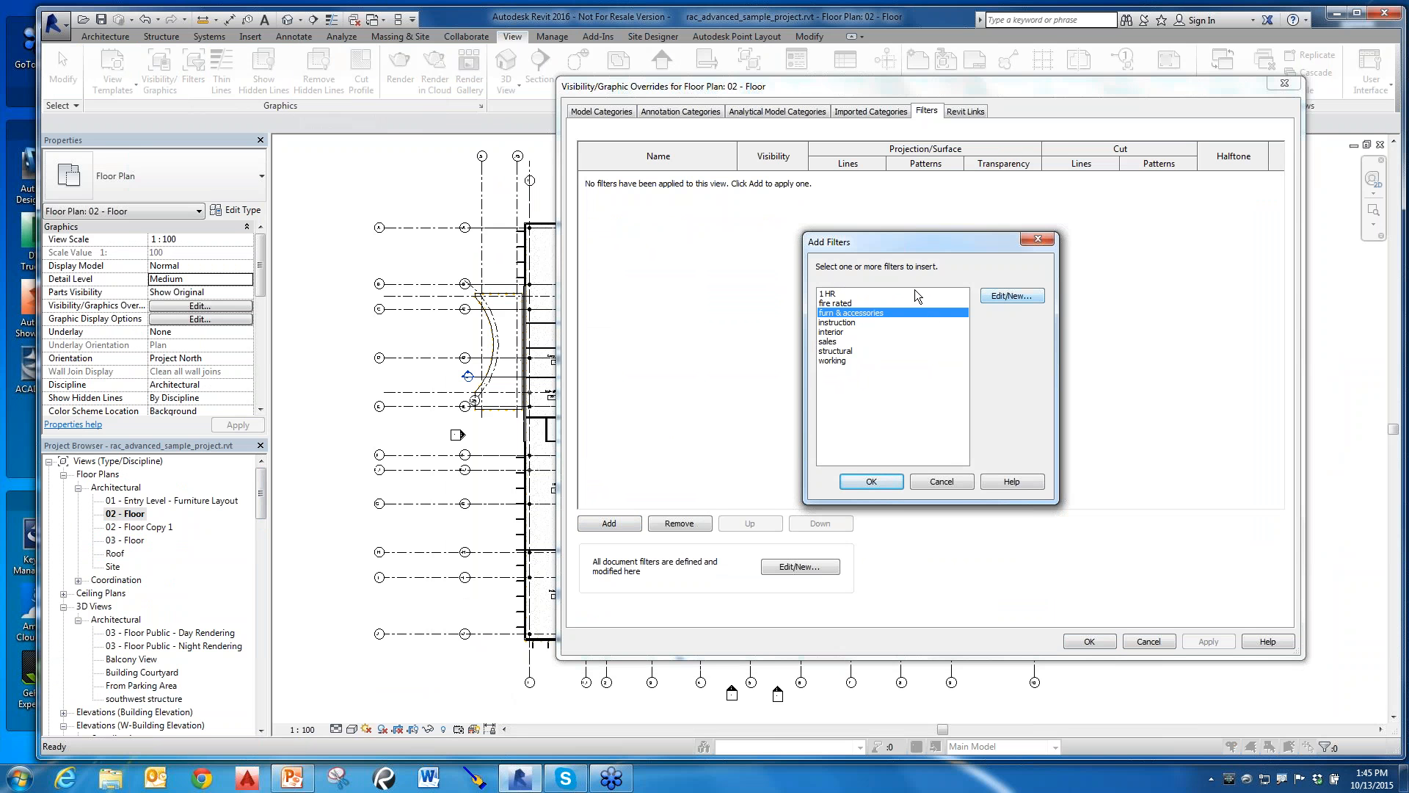
left_click(871, 481)
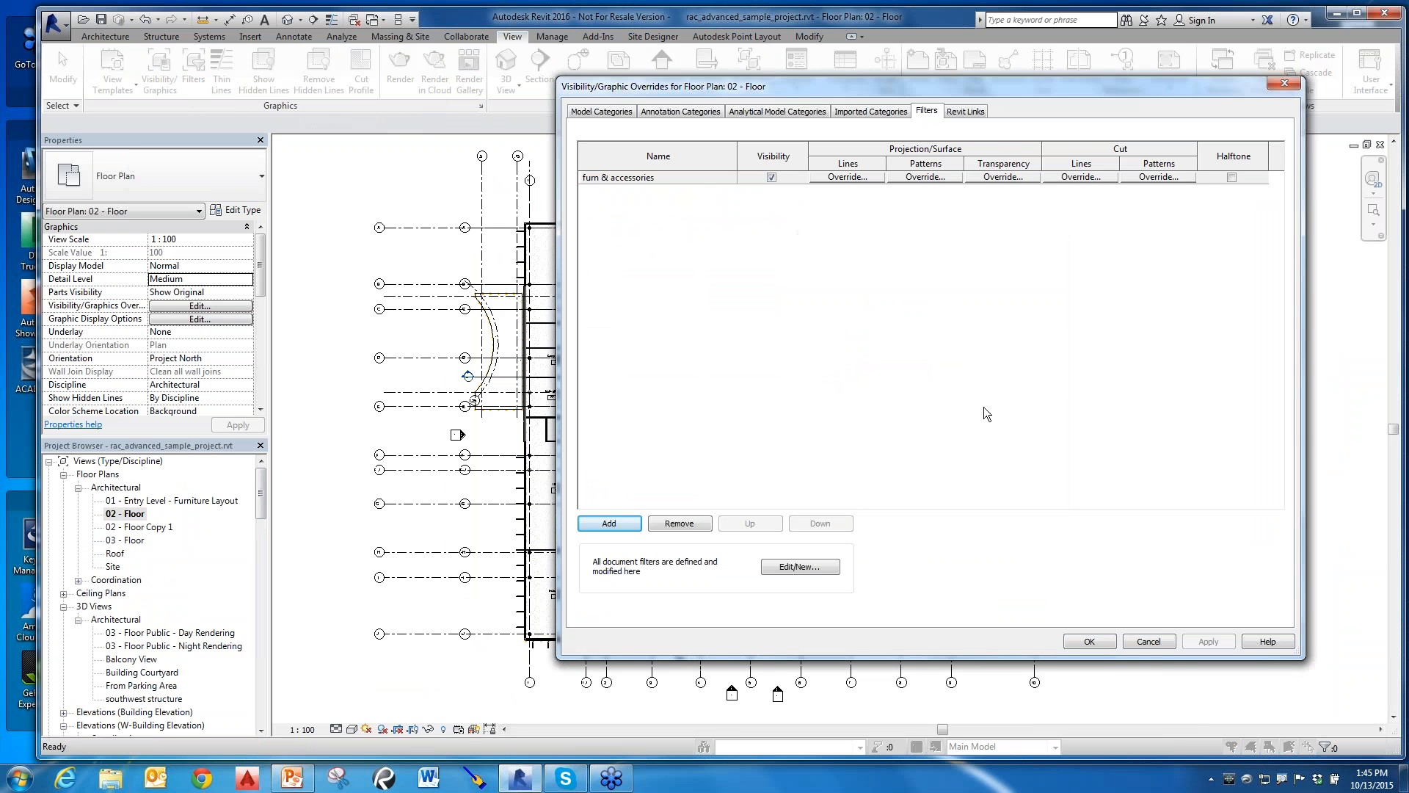
left_click(1087, 641)
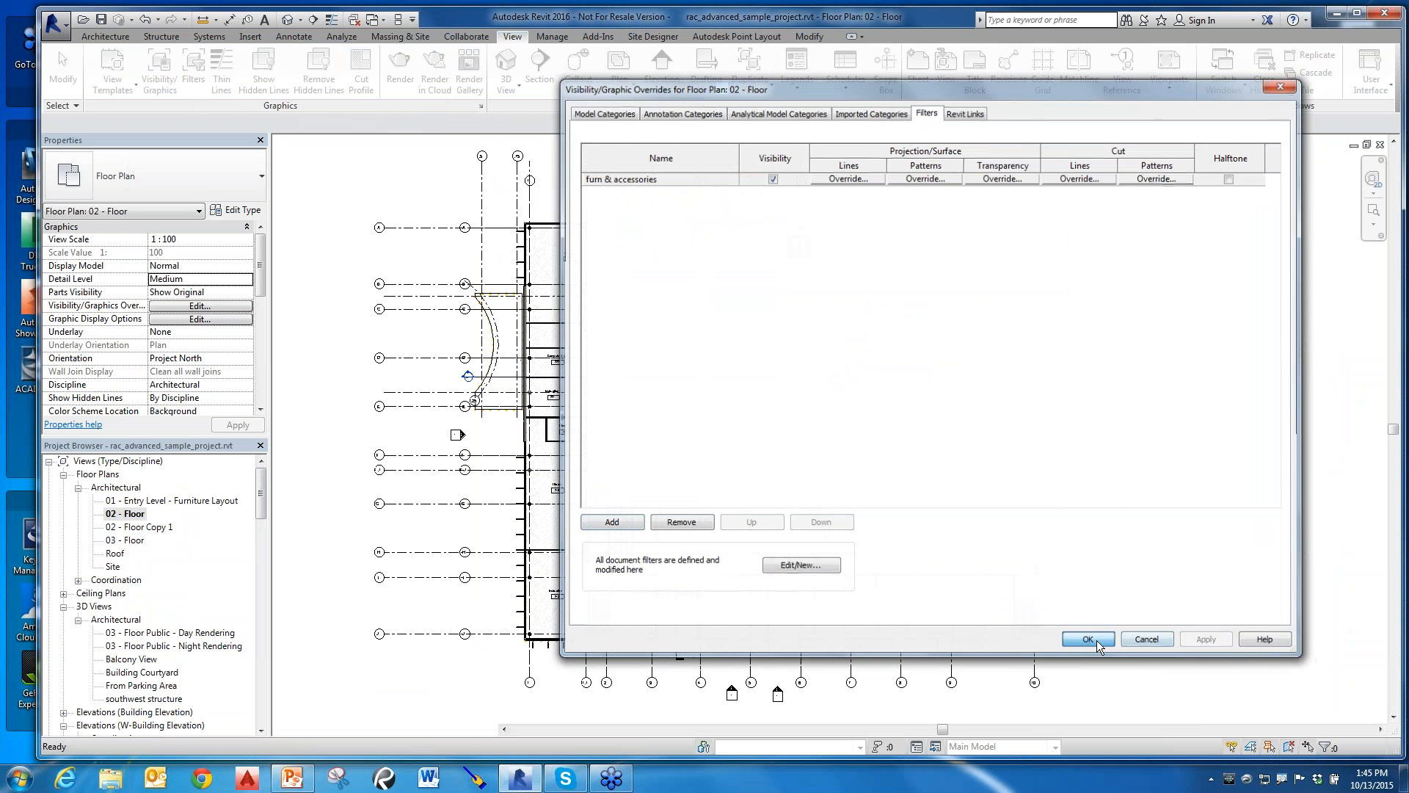
- Add the remaining filters 1 HR, fire rated, instruction, interior, sales, structural and working to the 02 - Floor view
scroll(559, 389, "up", 1)
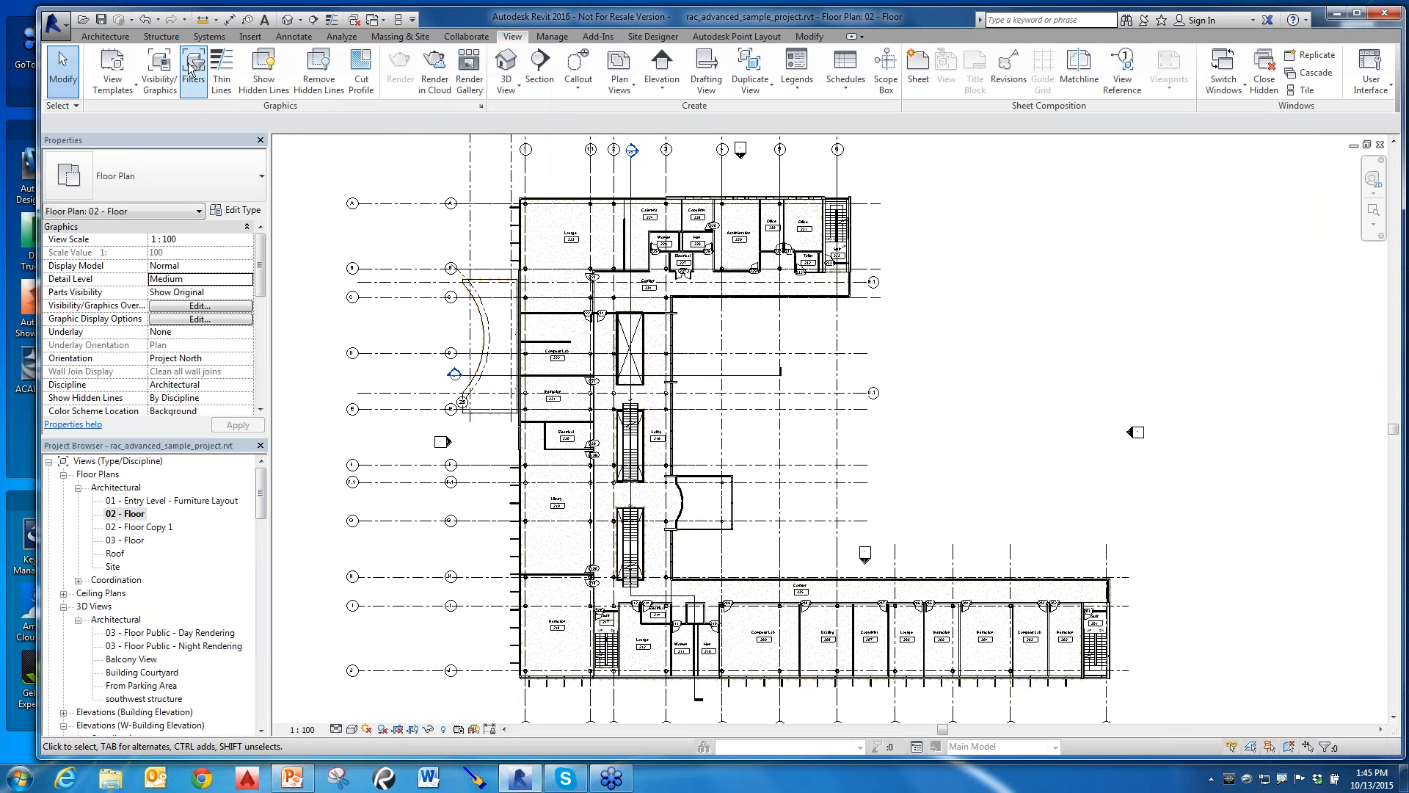
left_click(163, 71)
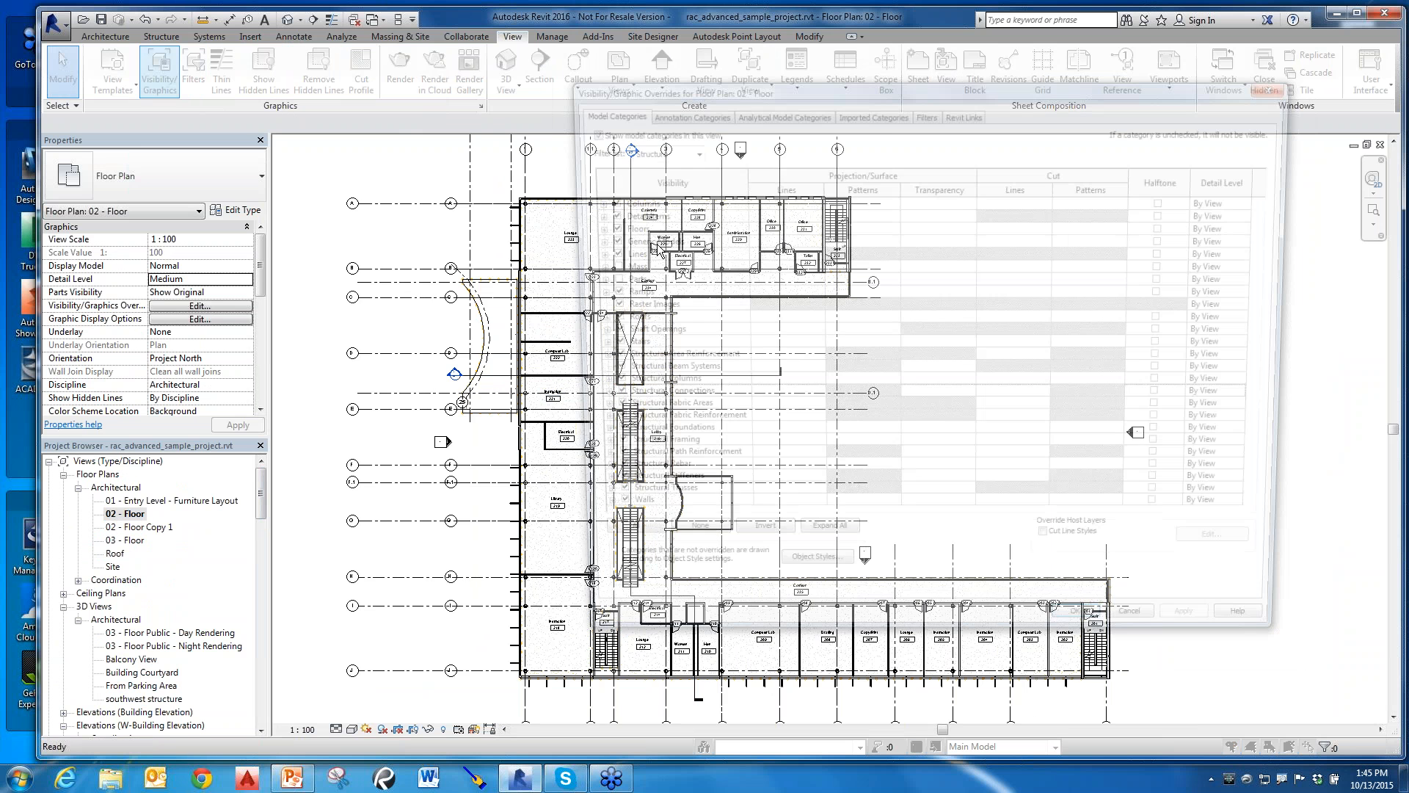
left_click(933, 114)
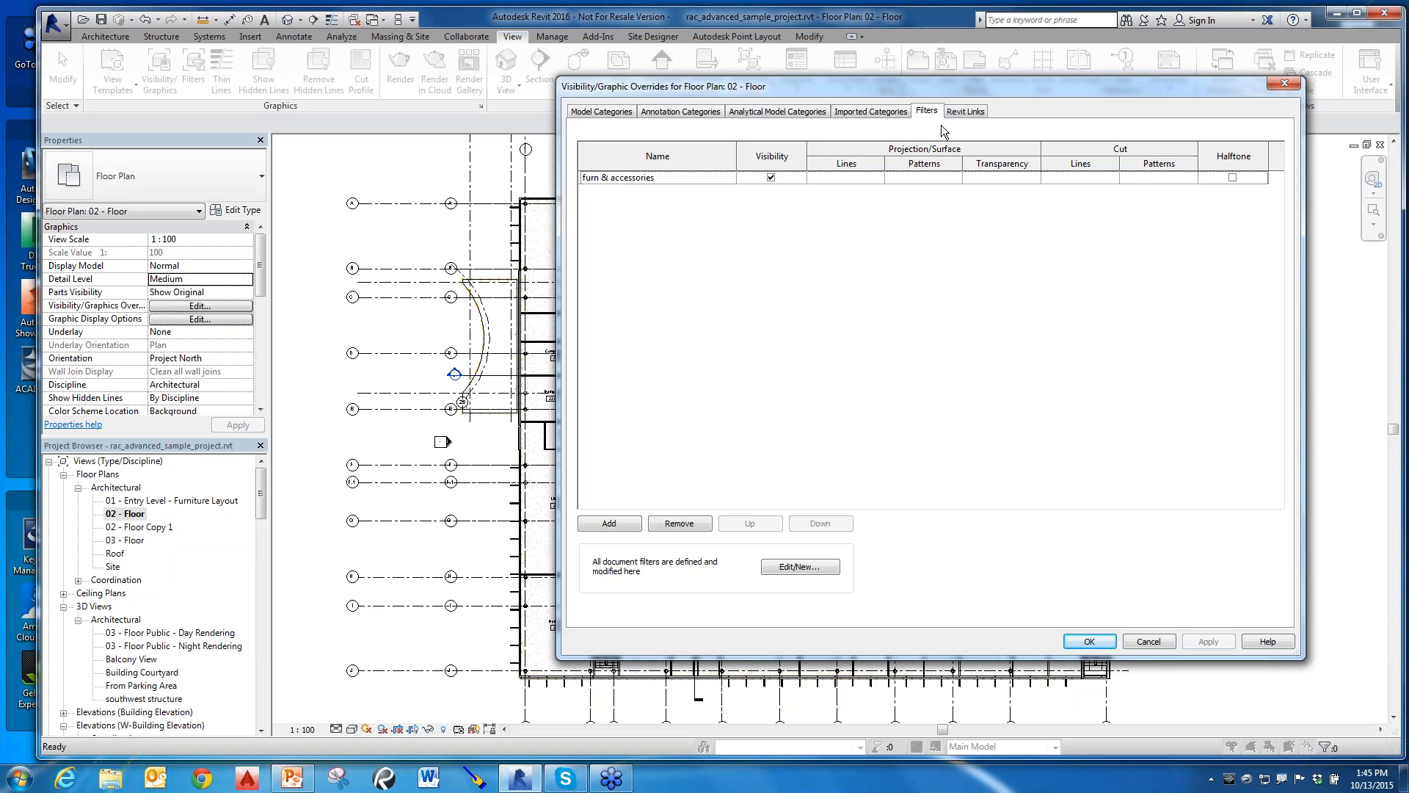
left_click(619, 524)
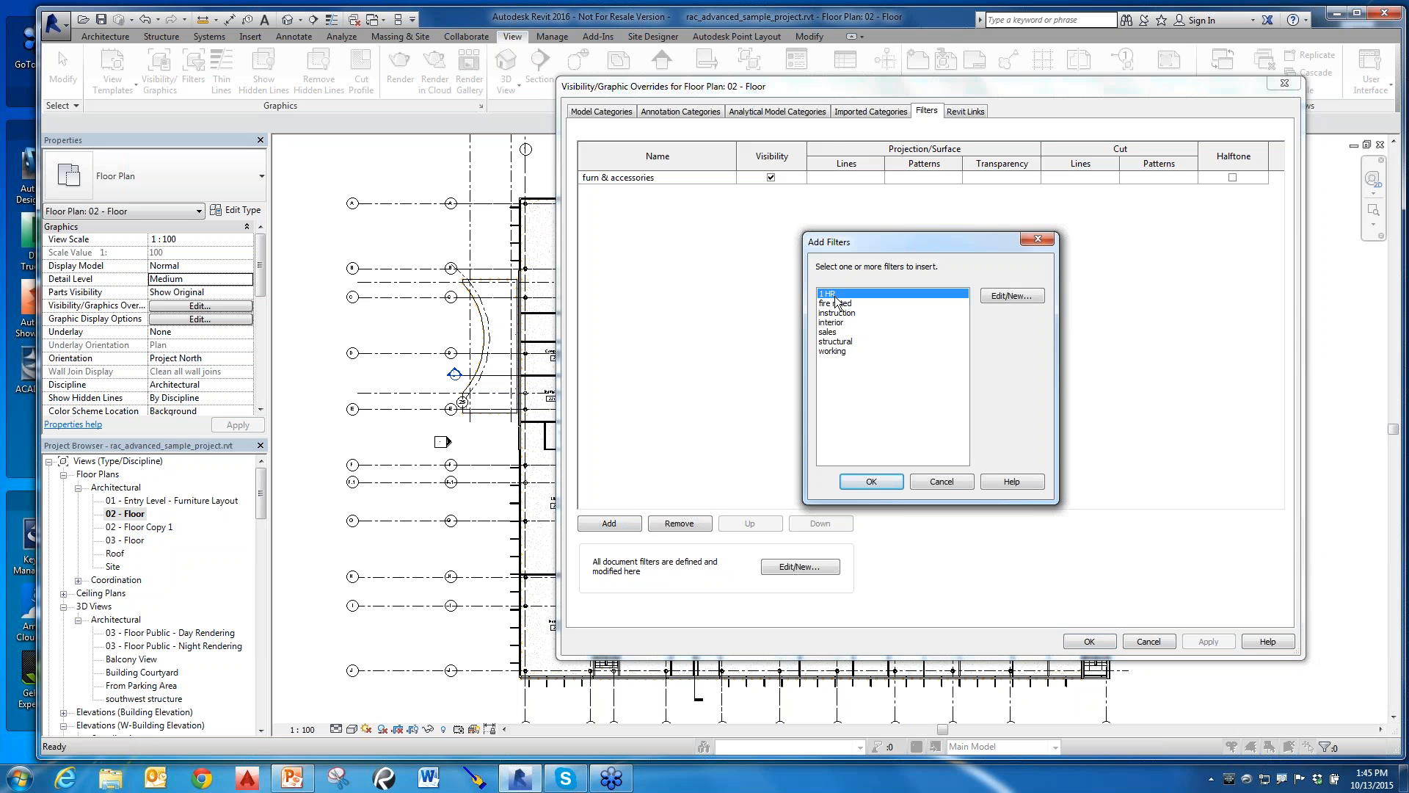
left_click_drag(835, 314, 830, 354)
left_click(874, 480)
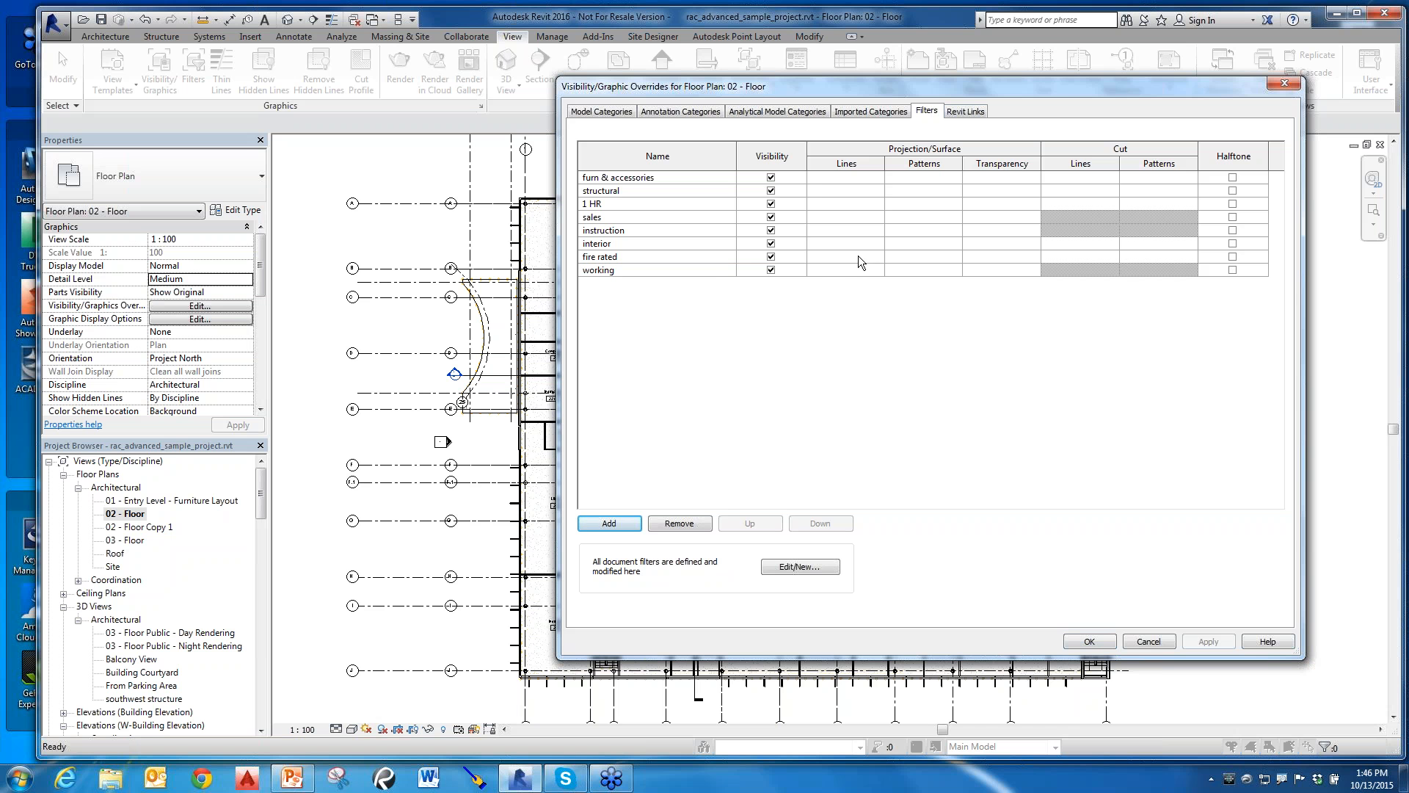
- Override the fire rated filter's projection/surface pattern with red Sand - Dense
left_click(919, 255)
left_click(922, 256)
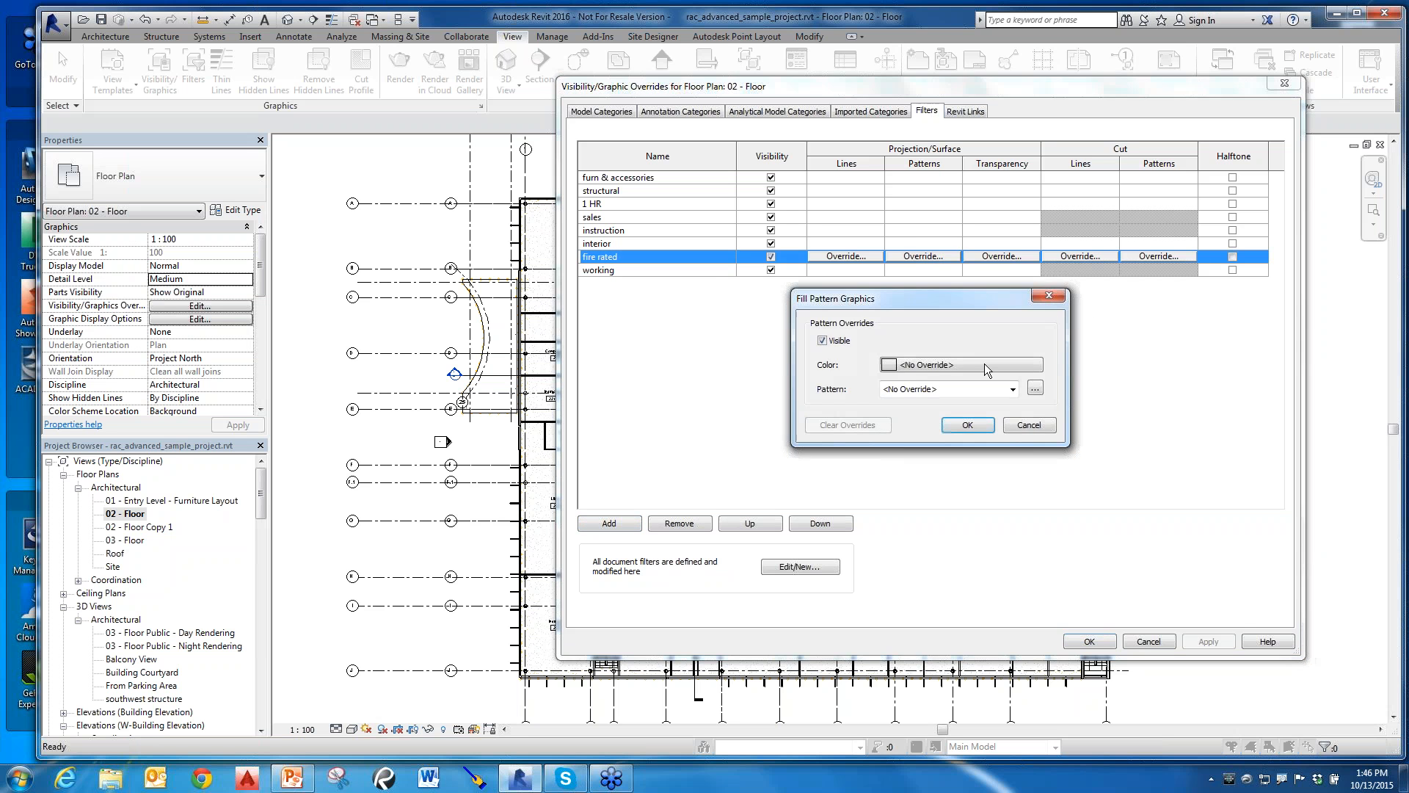
left_click(1033, 365)
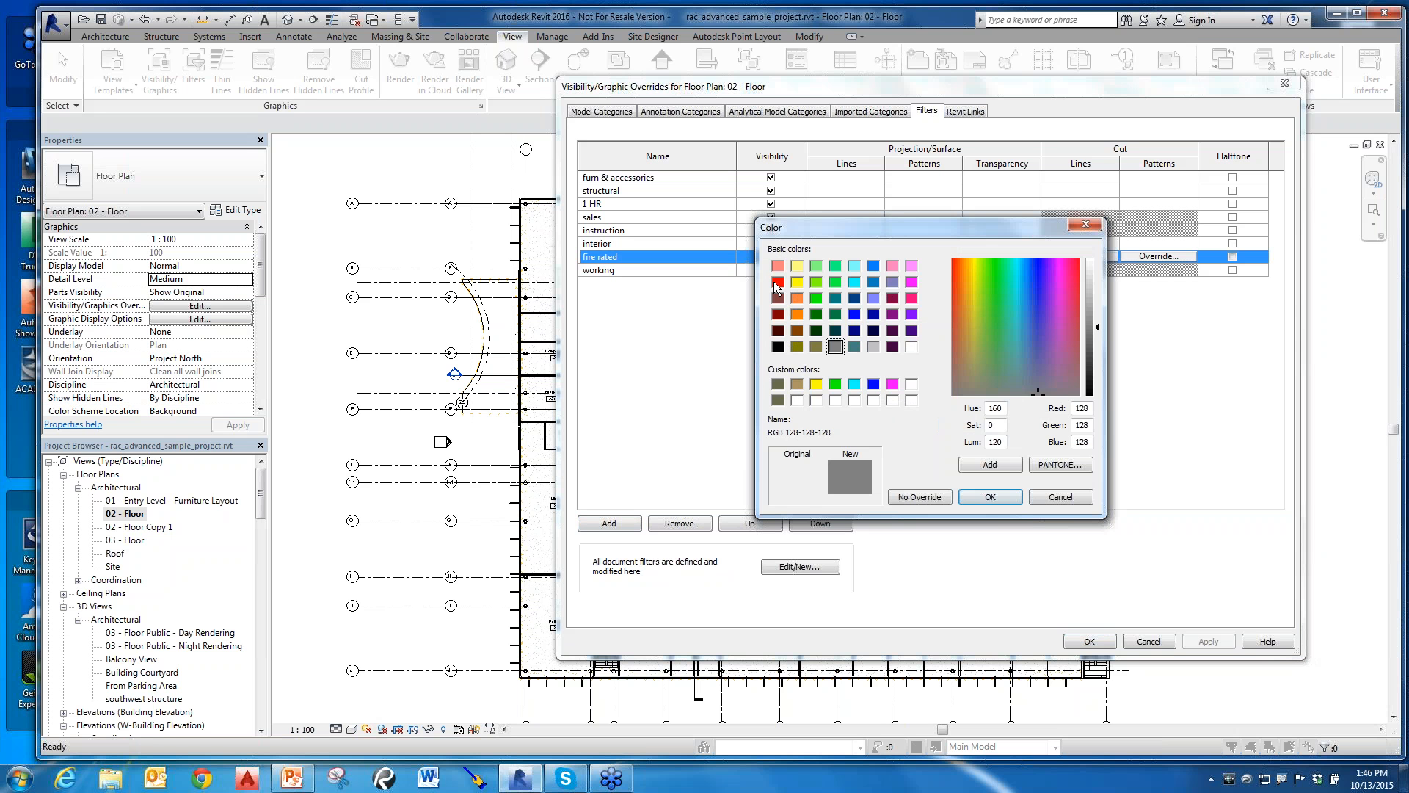
left_click(990, 497)
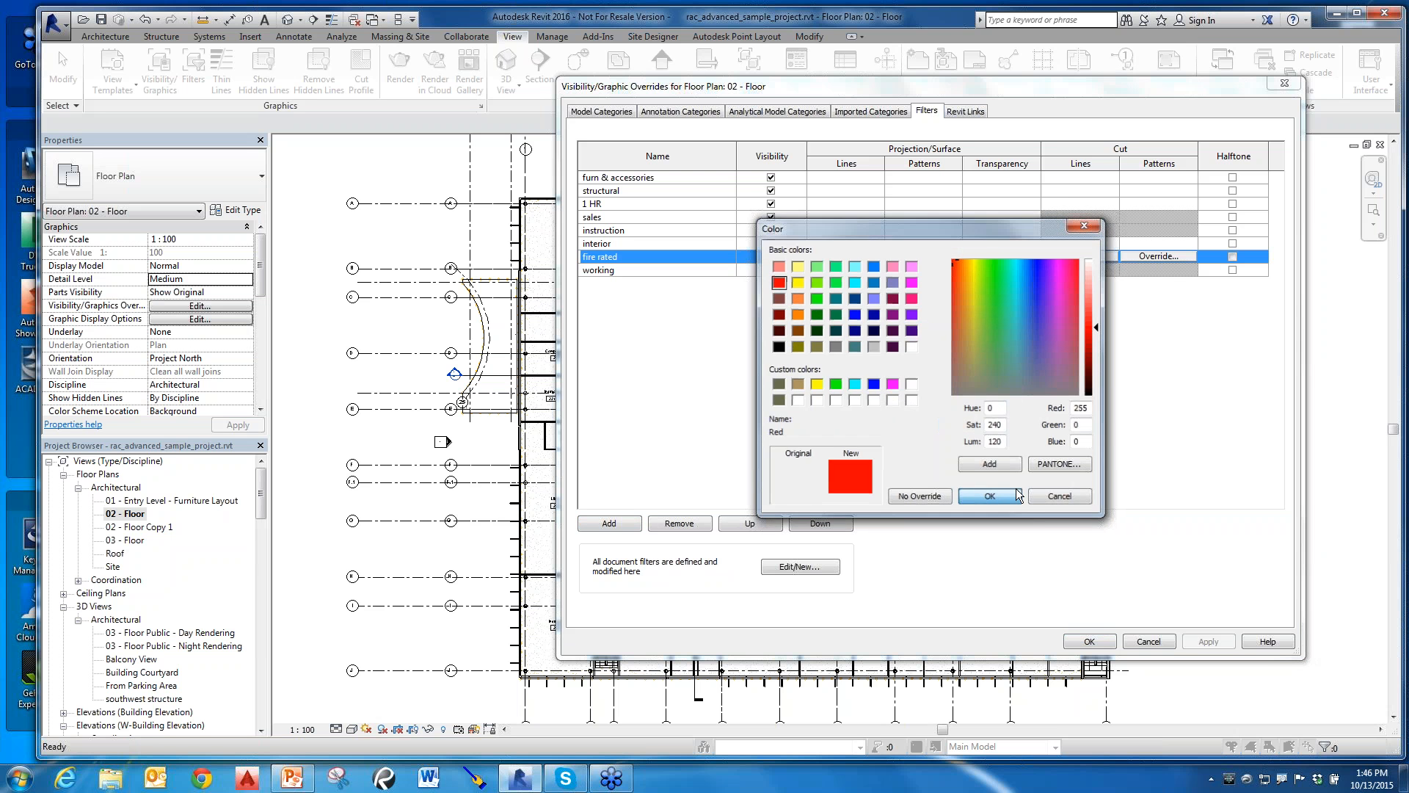
left_click(1013, 389)
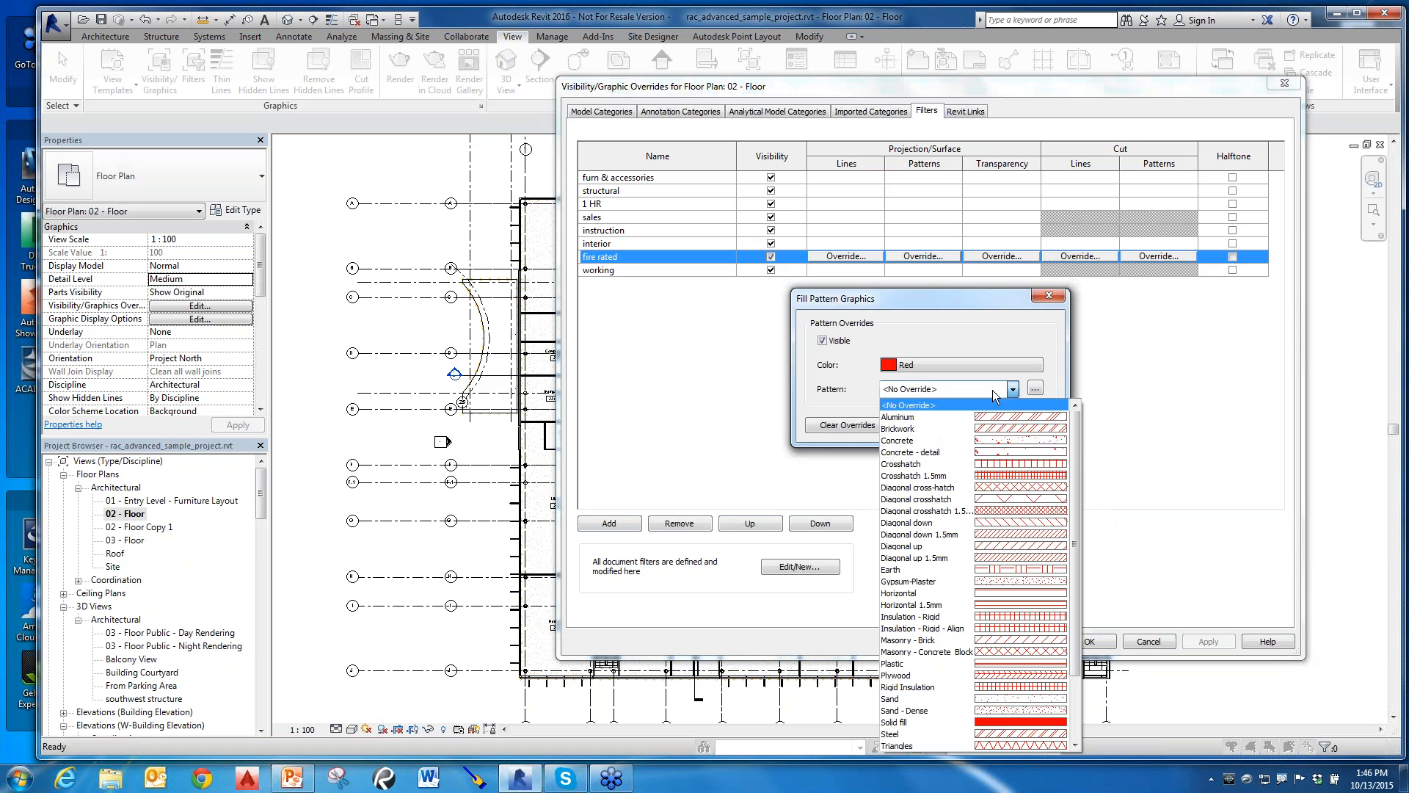
left_click(1003, 710)
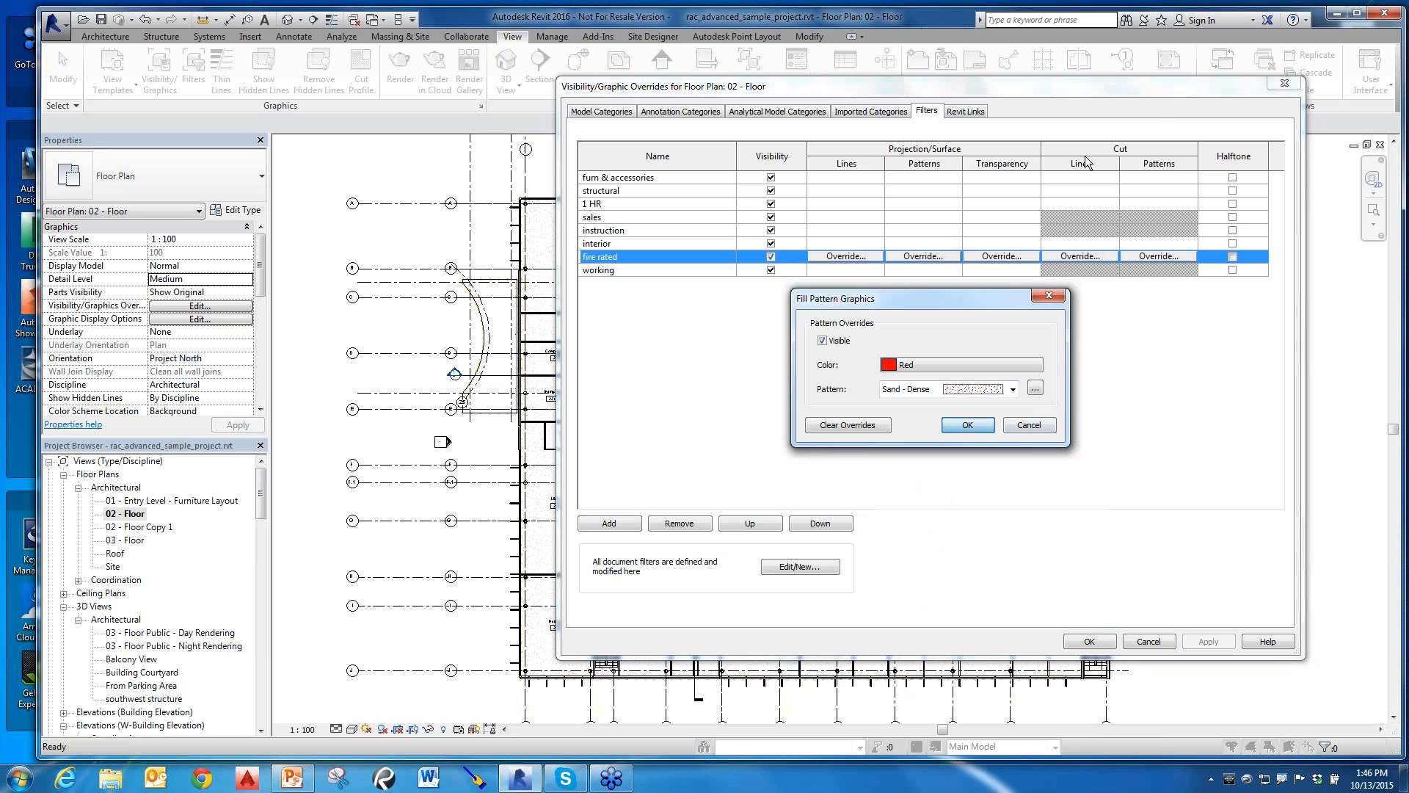
left_click(967, 425)
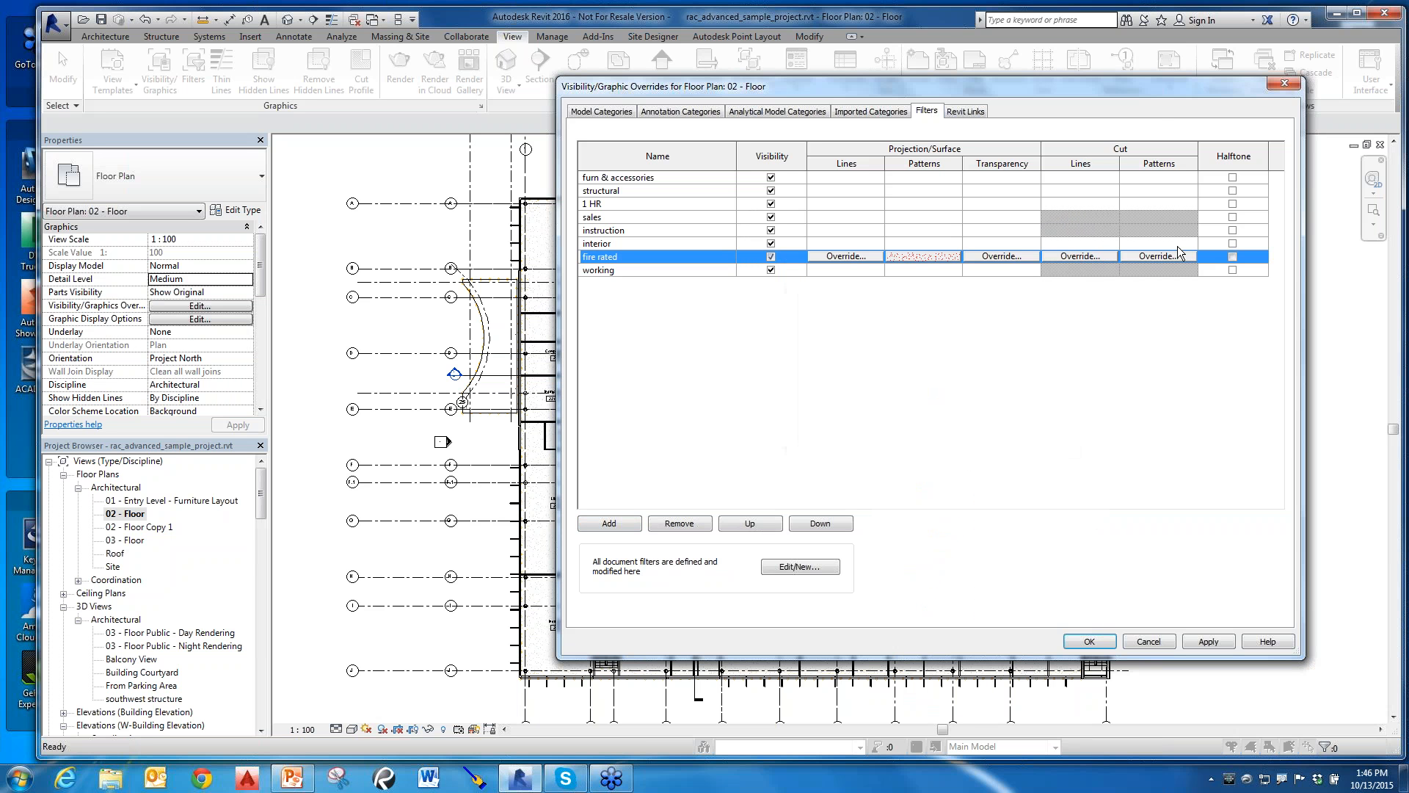
- Override the fire rated filter's cut lines with weight 3, red and a Solid pattern, and apply the overrides to the view
left_click(1079, 256)
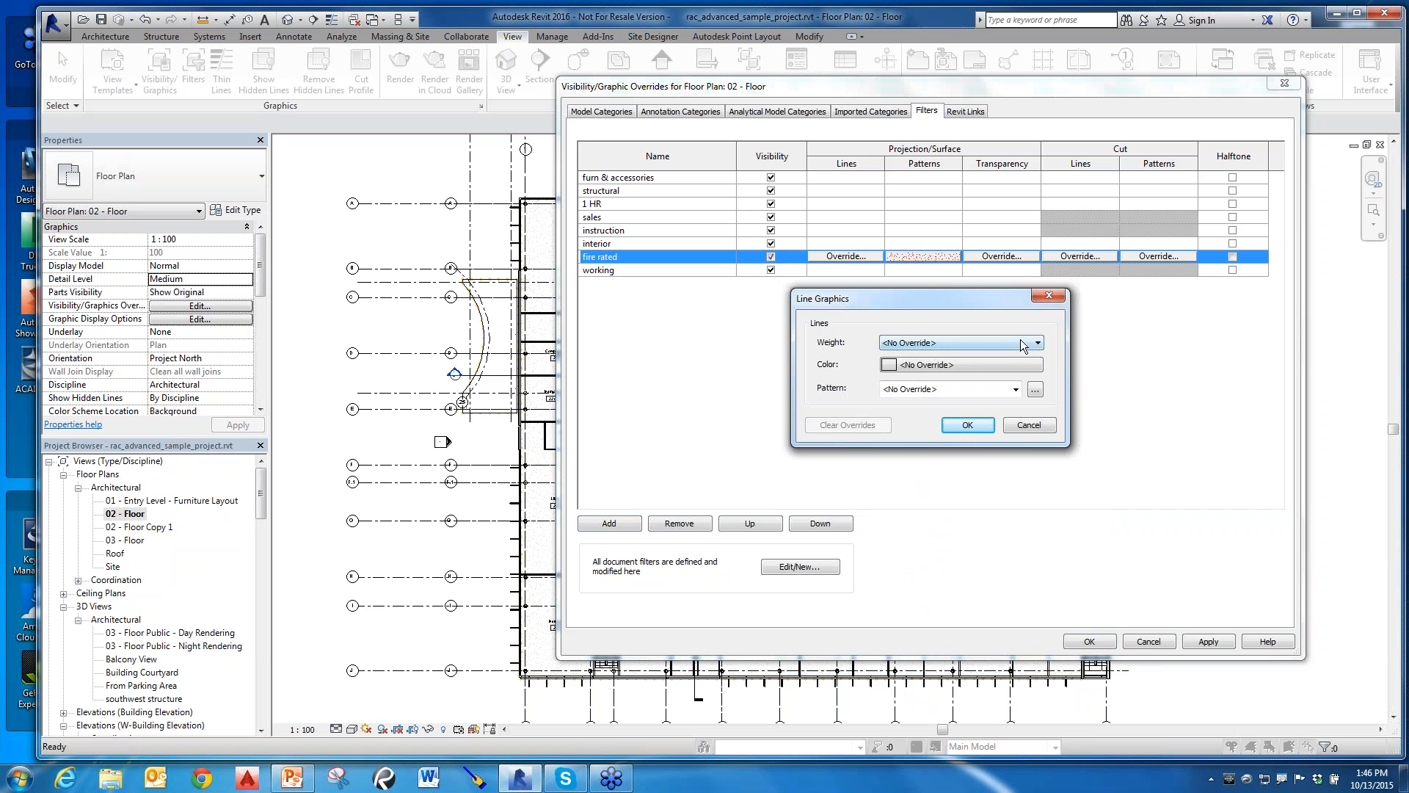
left_click(1038, 366)
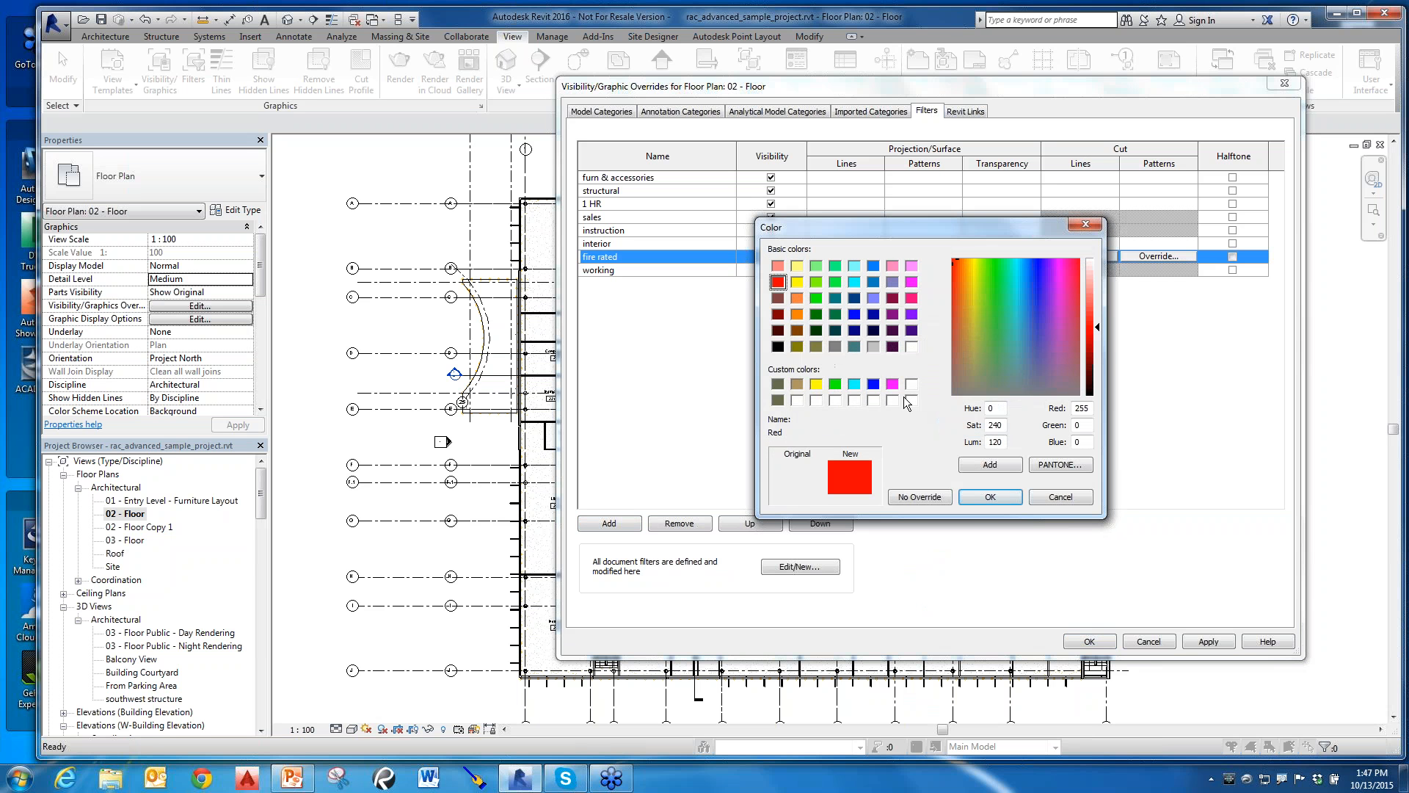
left_click(987, 497)
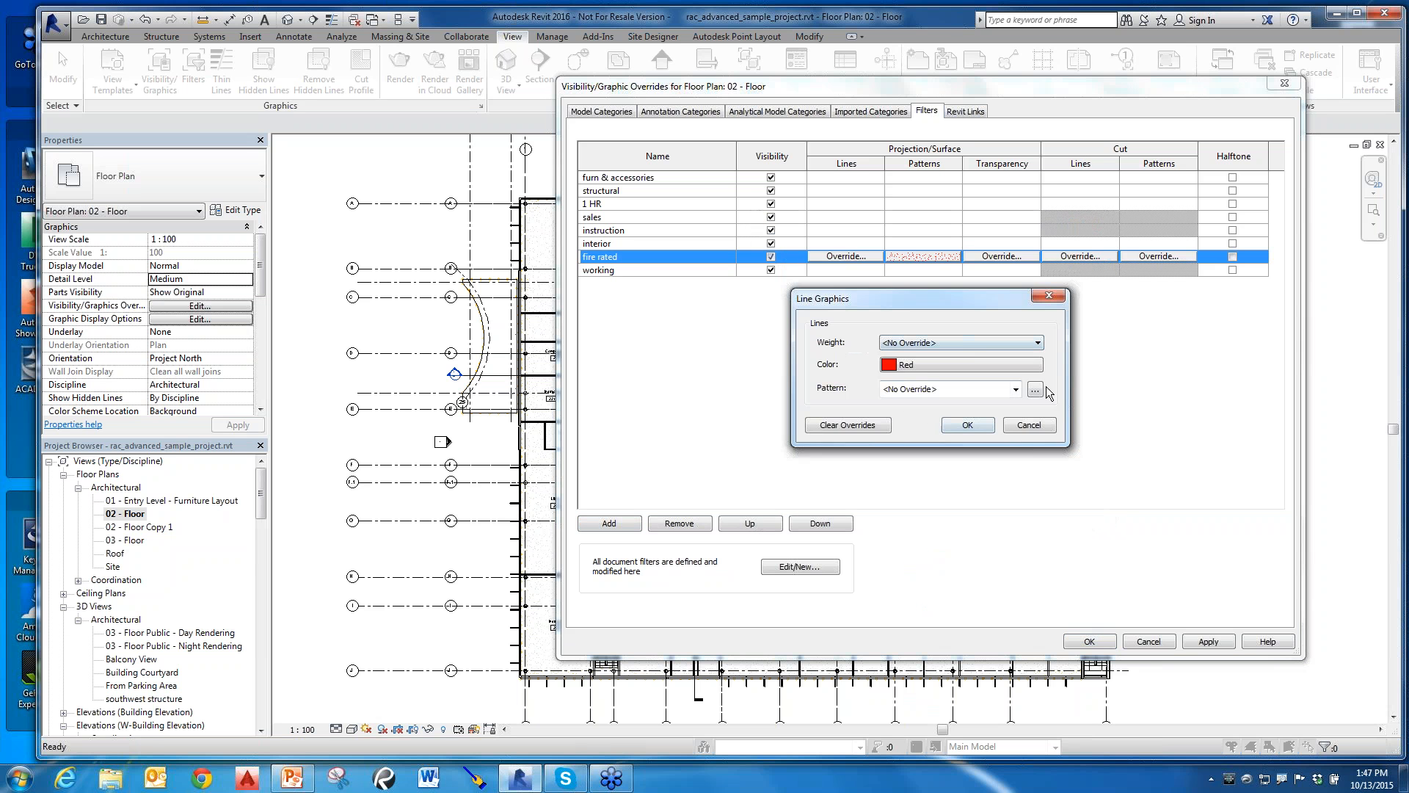
left_click(1038, 342)
left_click(923, 386)
left_click(983, 387)
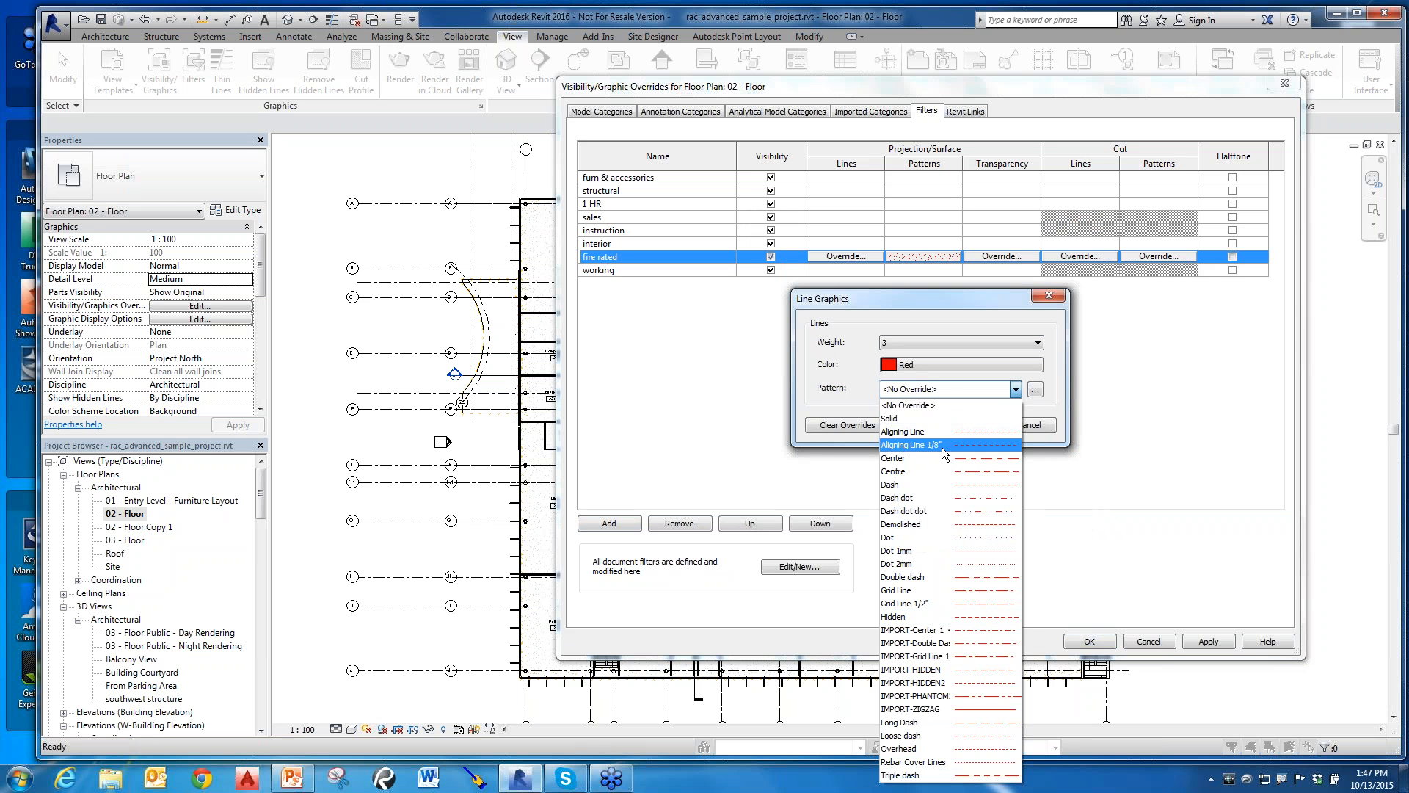
left_click(941, 420)
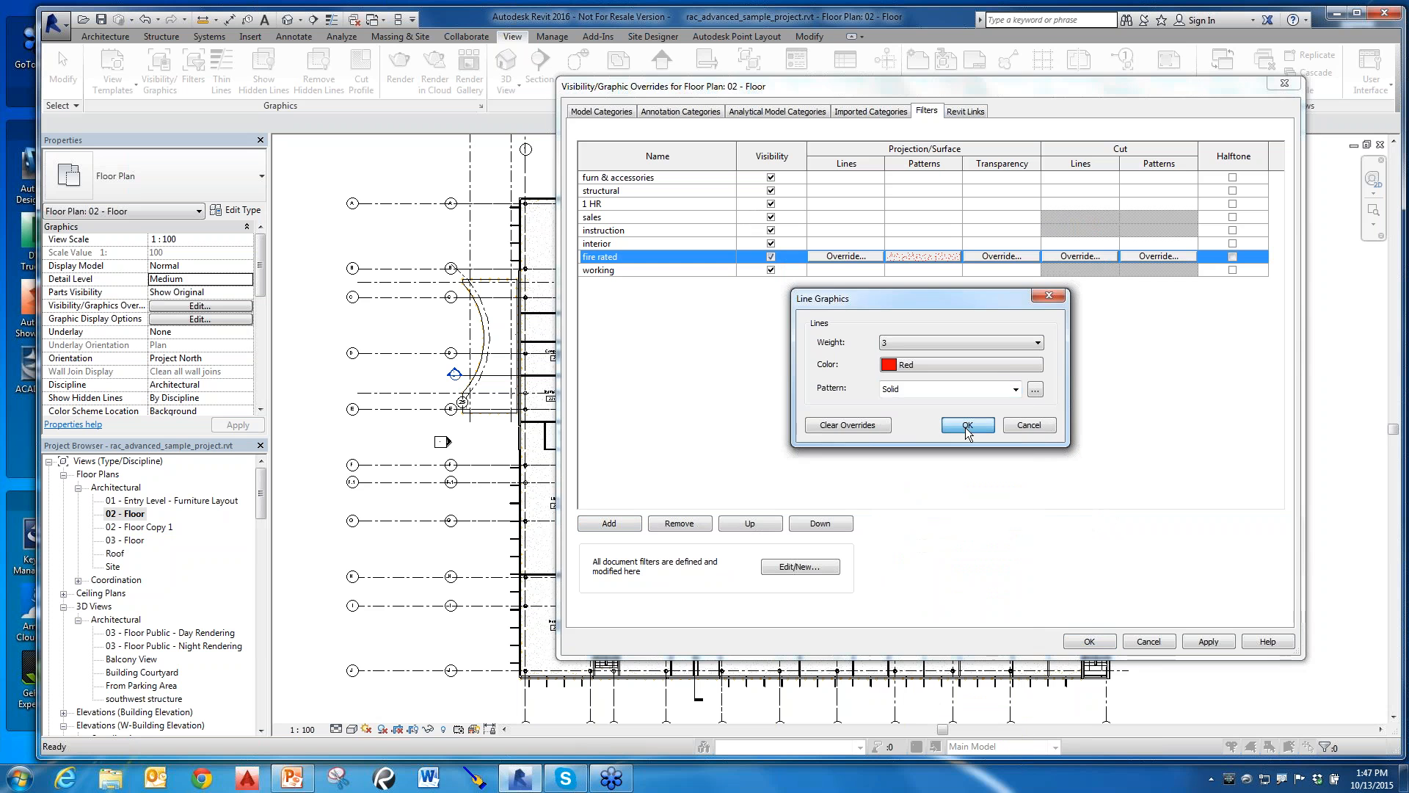
key("Return")
left_click(1208, 641)
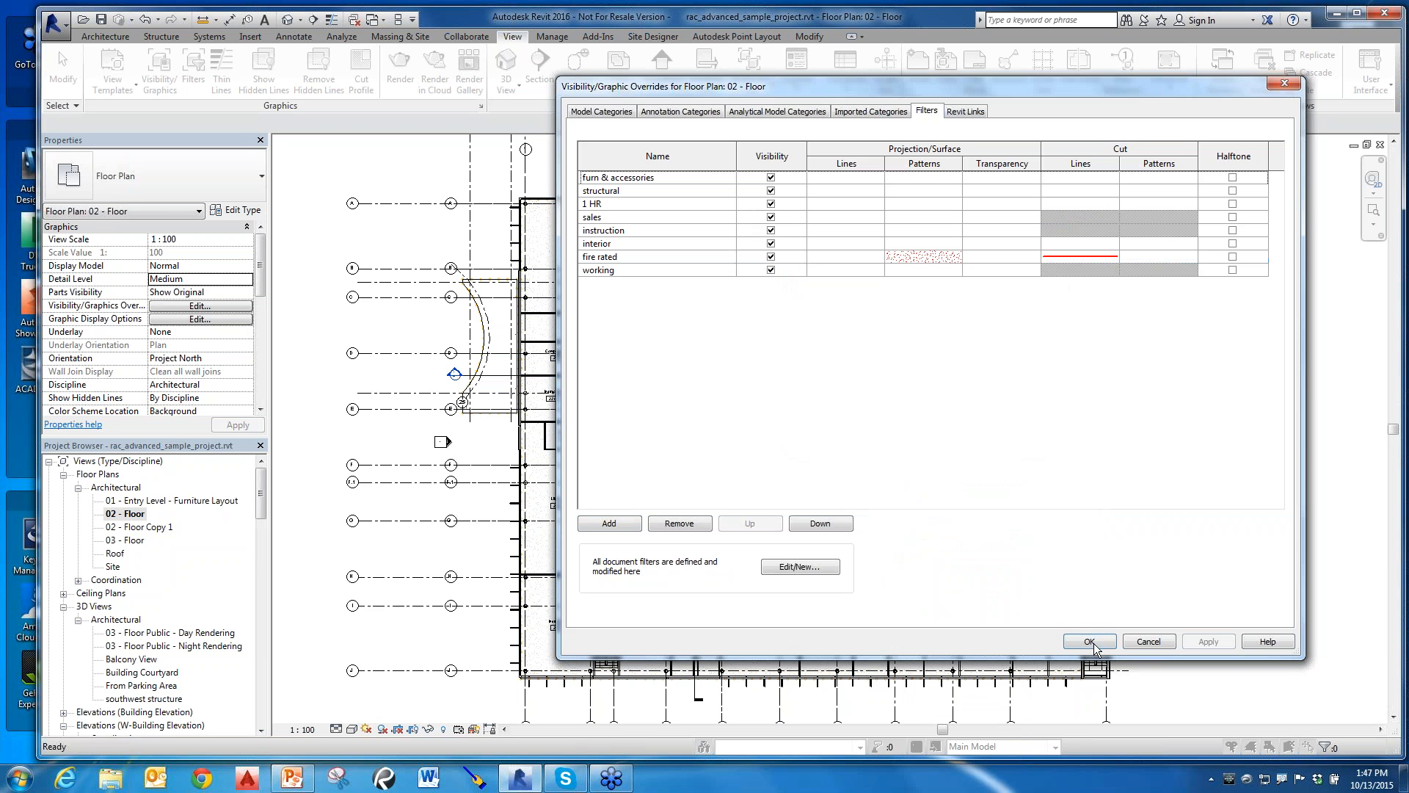
left_click(1103, 646)
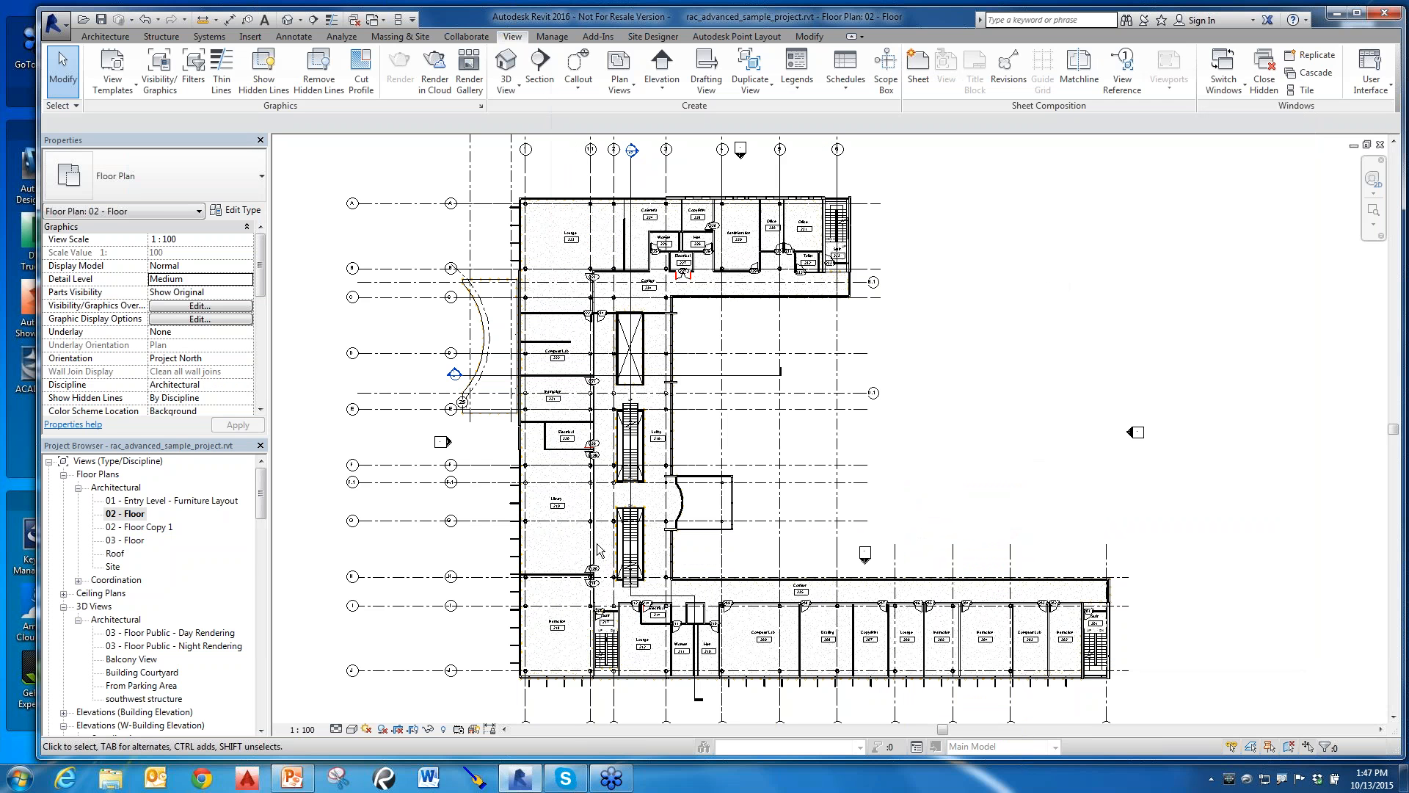
- Check the Fire Rating in the type properties of door 220 at the Electrical room
scroll(572, 482, "up", 6)
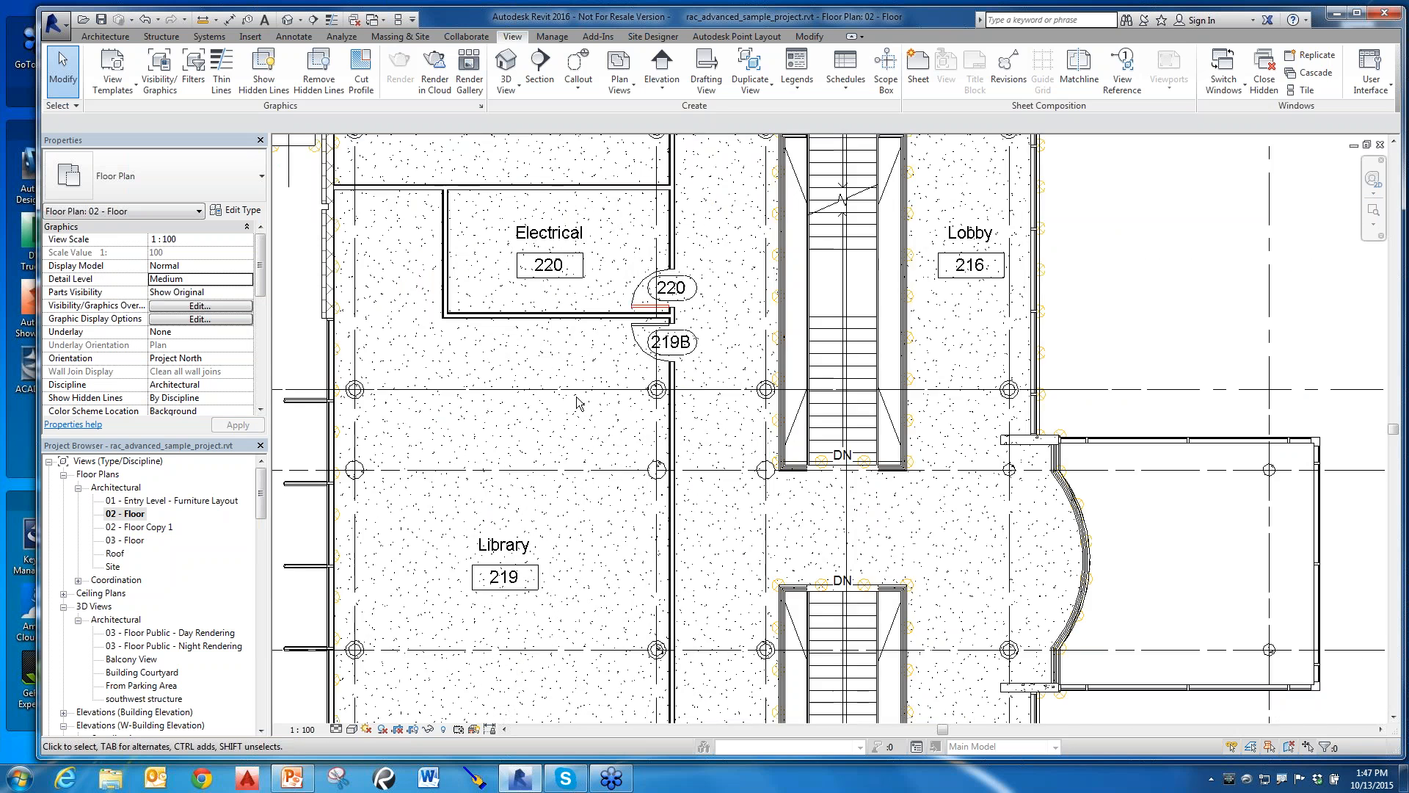
scroll(580, 360, "up", 3)
scroll(803, 507, "up", 3)
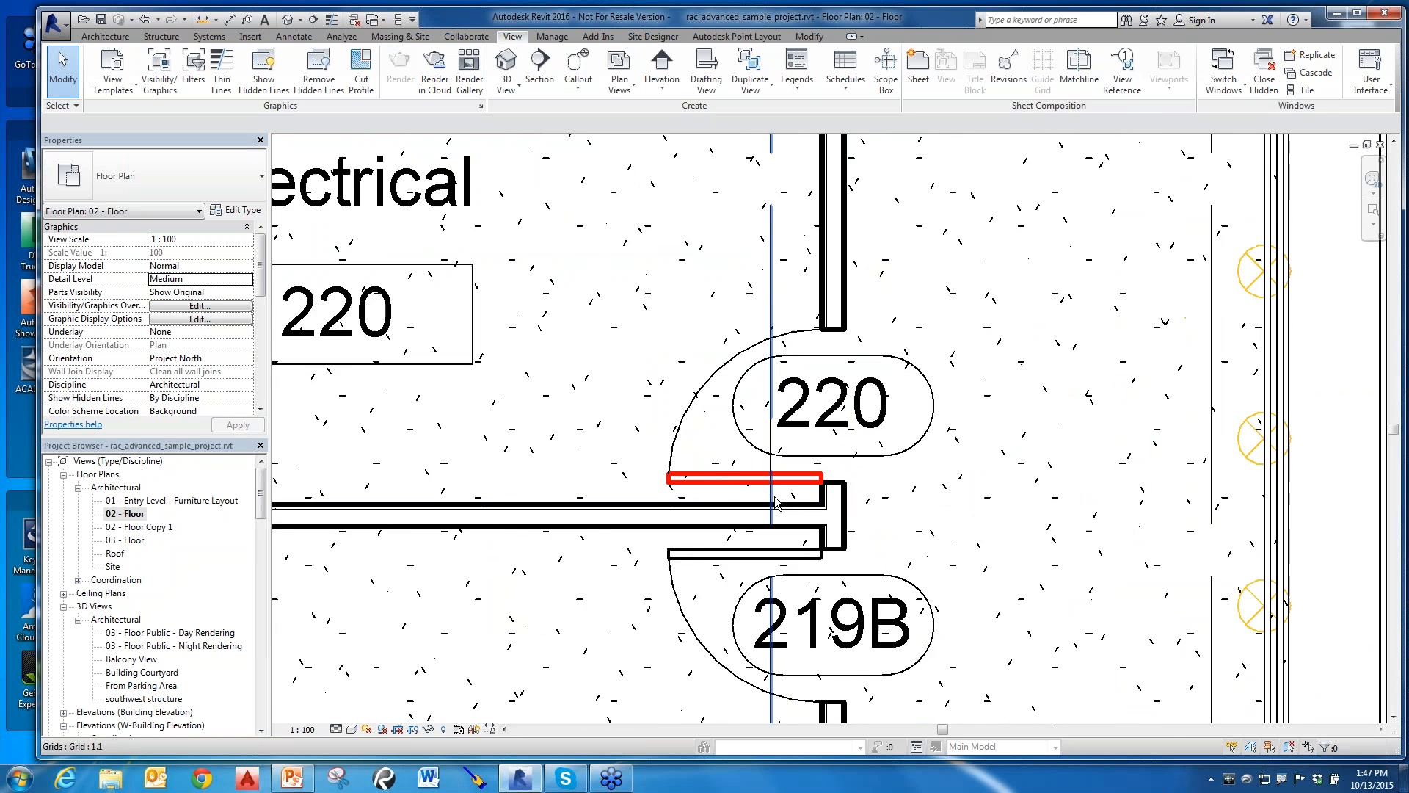
scroll(803, 507, "down", 2)
left_click(771, 481)
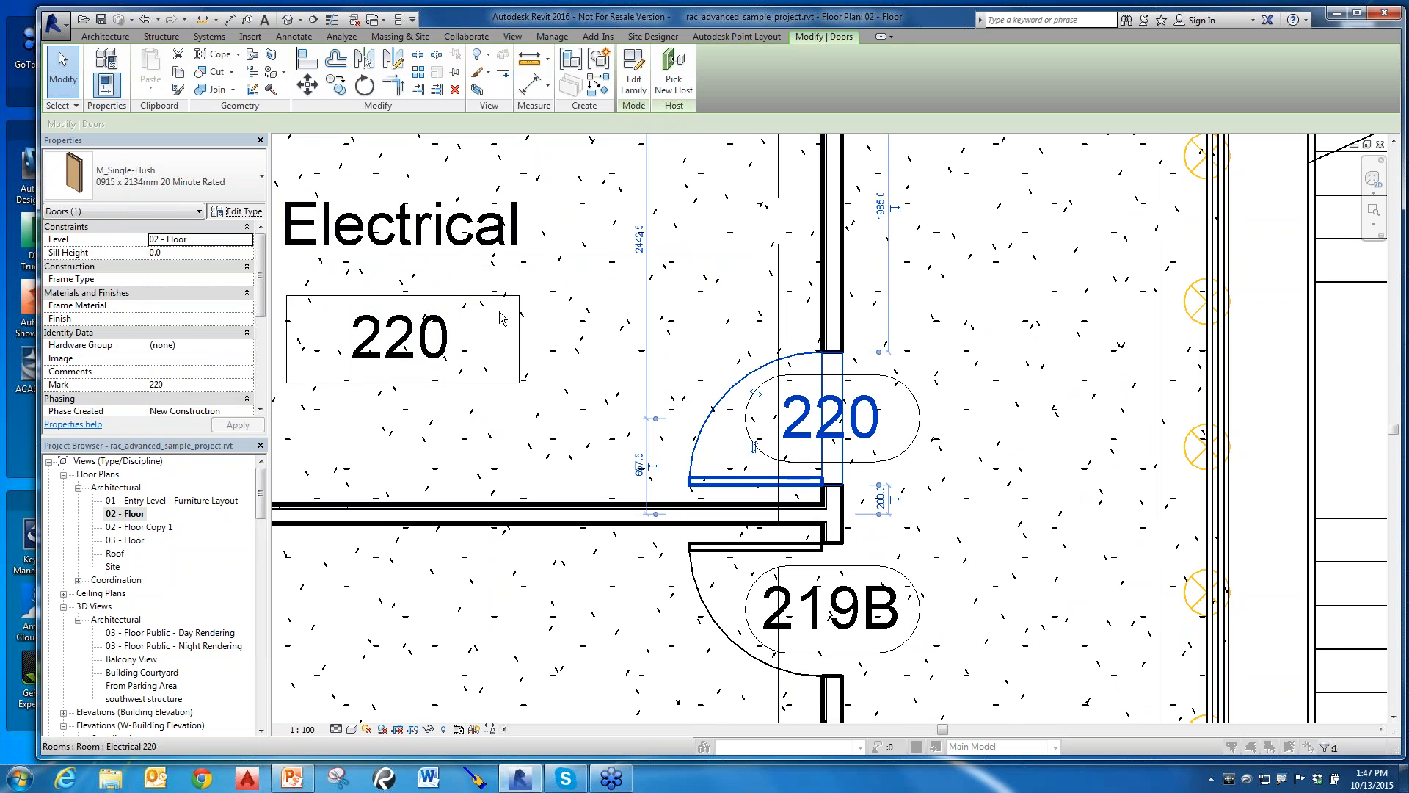
left_click(237, 210)
left_click_drag(1032, 345, 1028, 503)
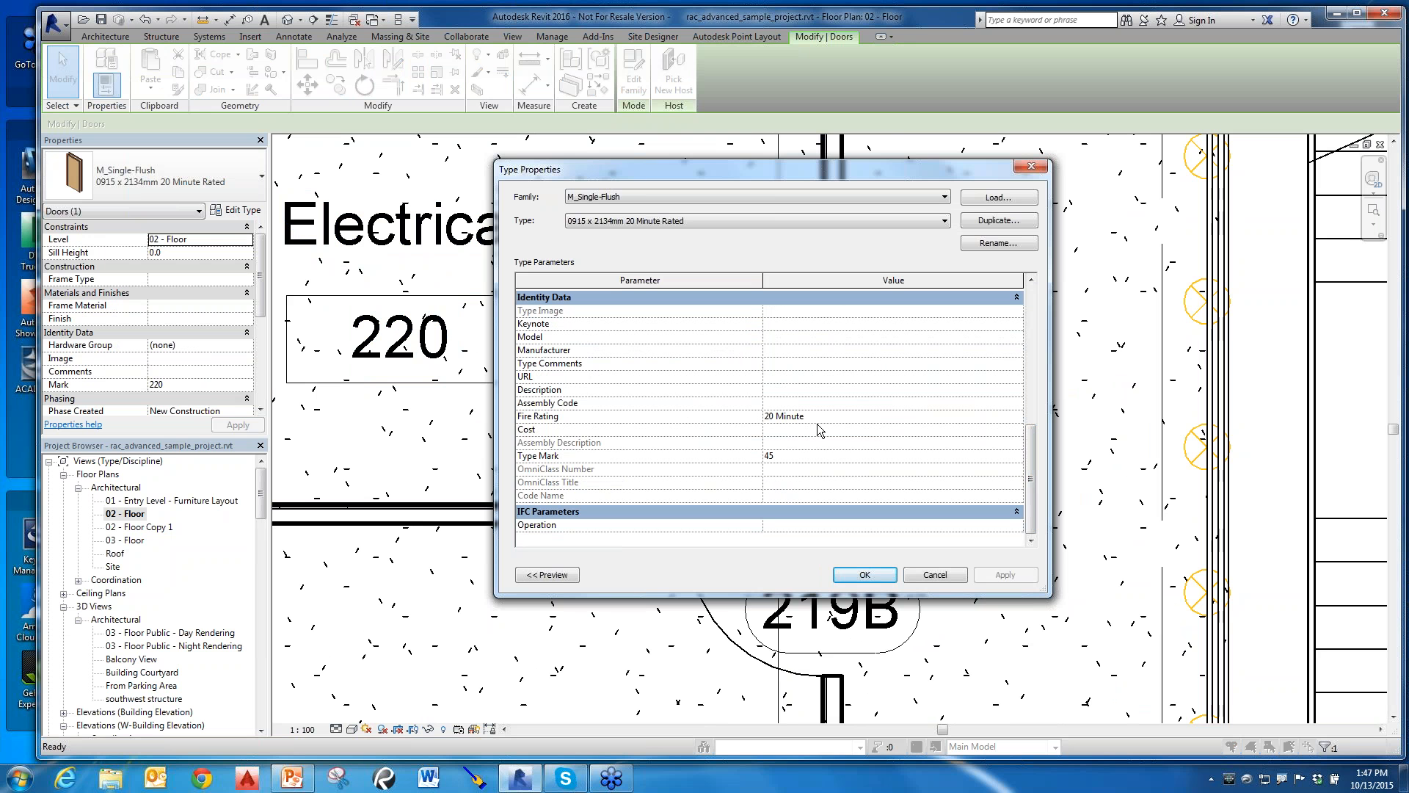
left_click(934, 575)
scroll(763, 382, "down", 3)
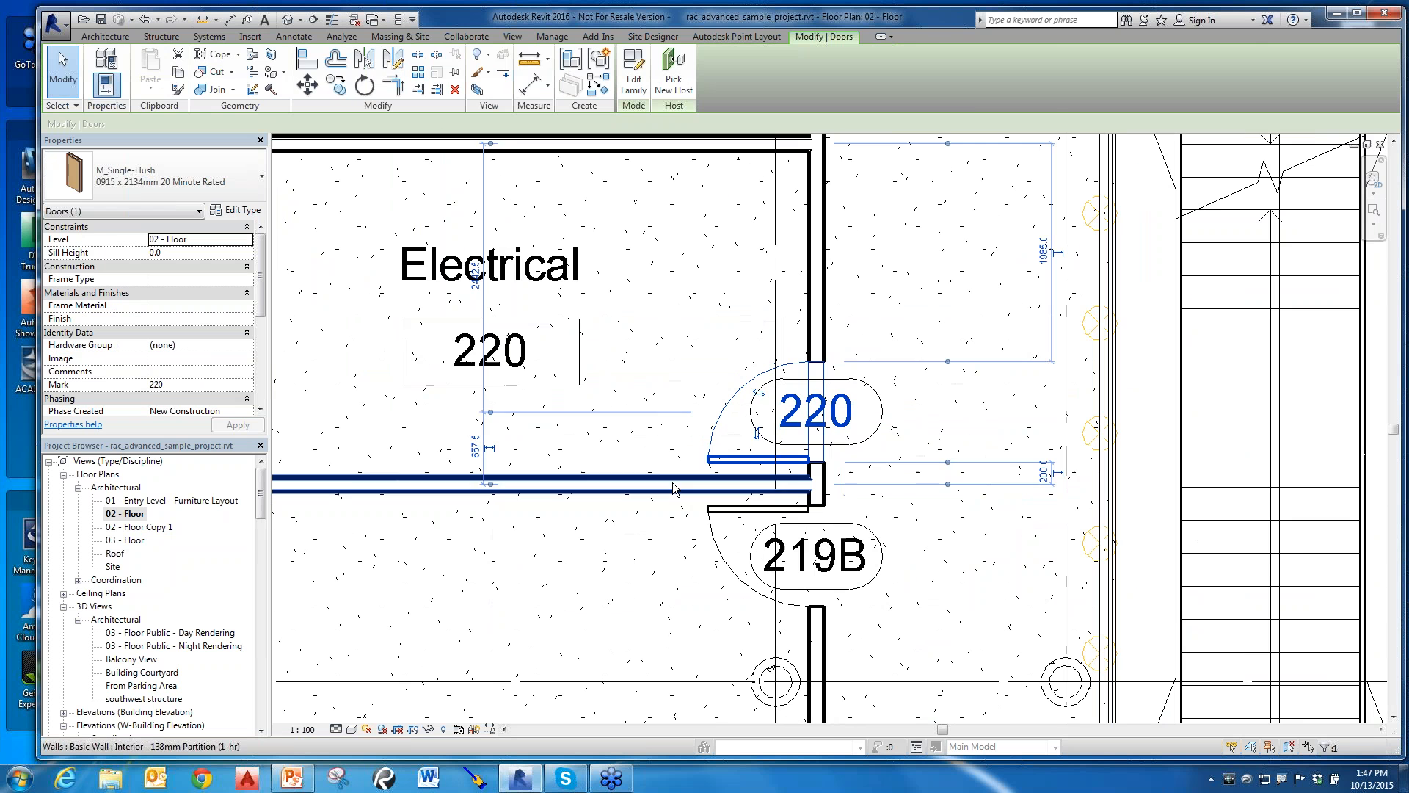
key("Escape")
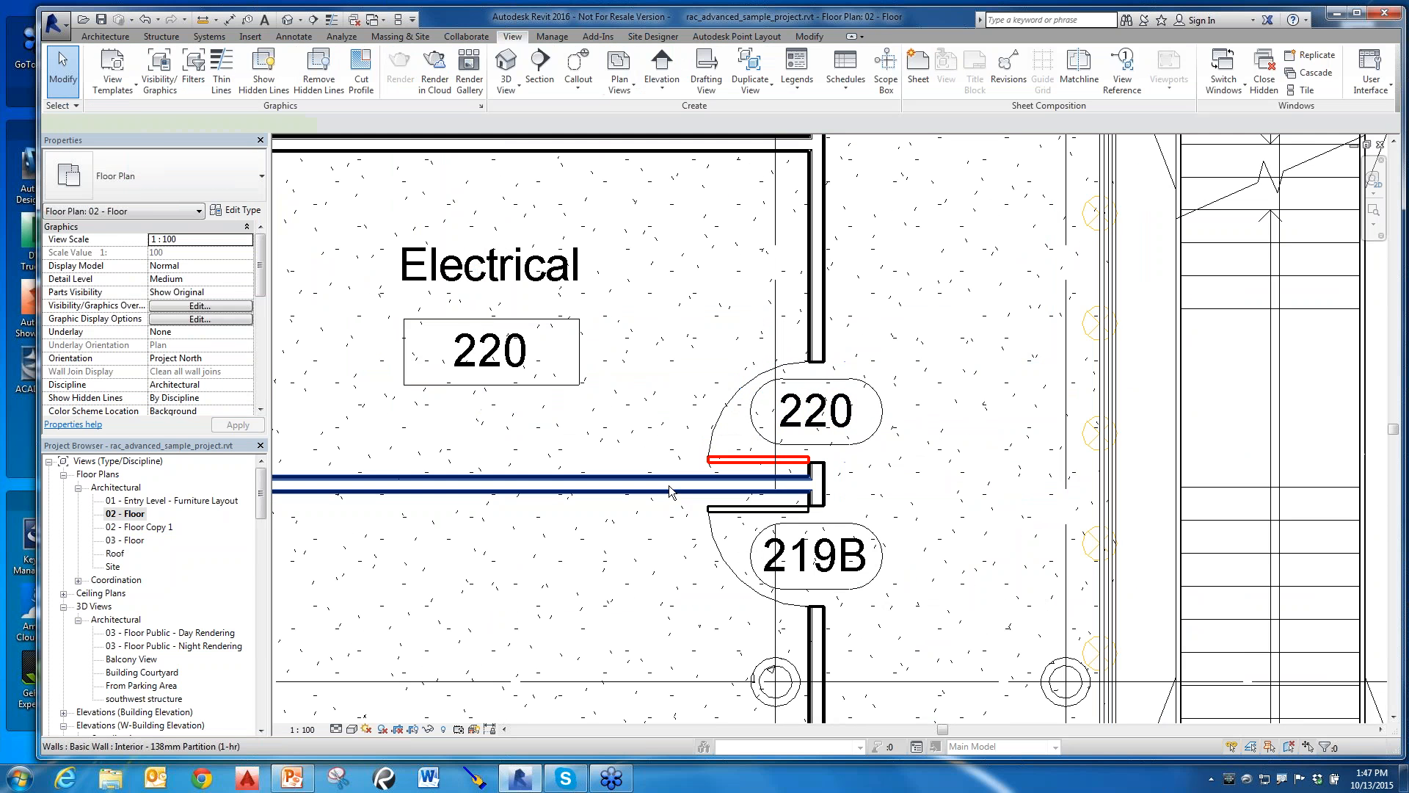
- Set the Fire Rating of the Interior - 138mm Partition (1-hr) wall type below the Electrical room to 1 hr
left_click(669, 492)
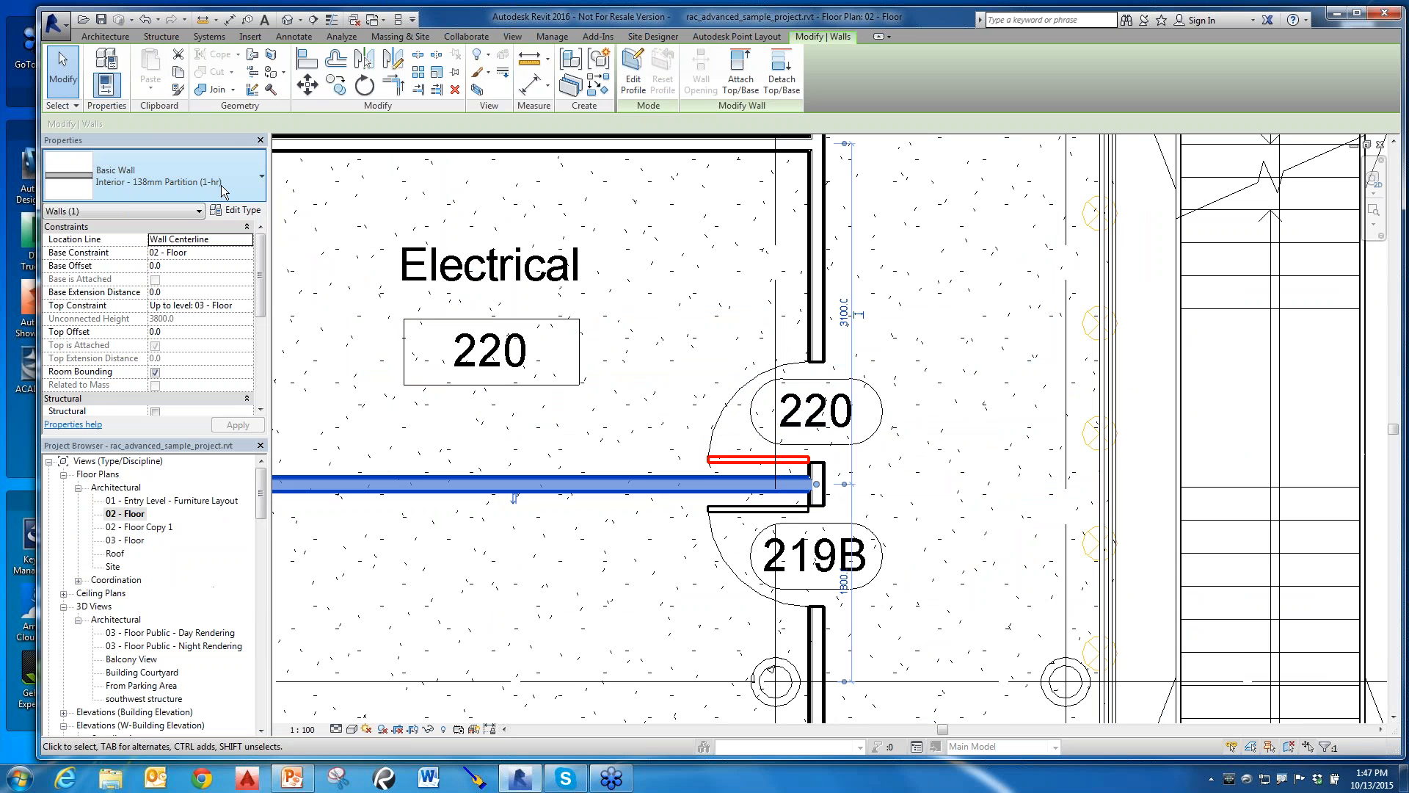
left_click(254, 215)
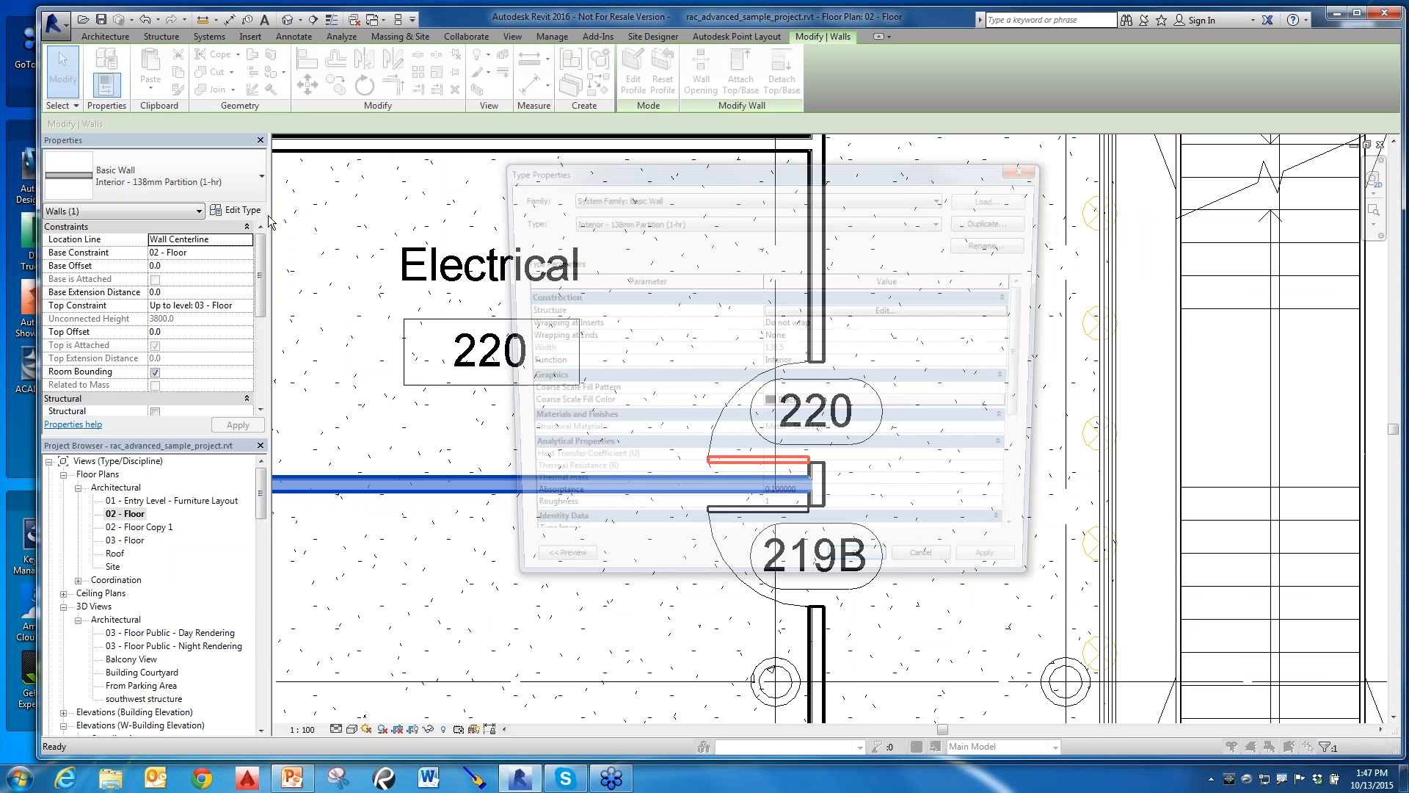
scroll(1020, 403, "down", 5)
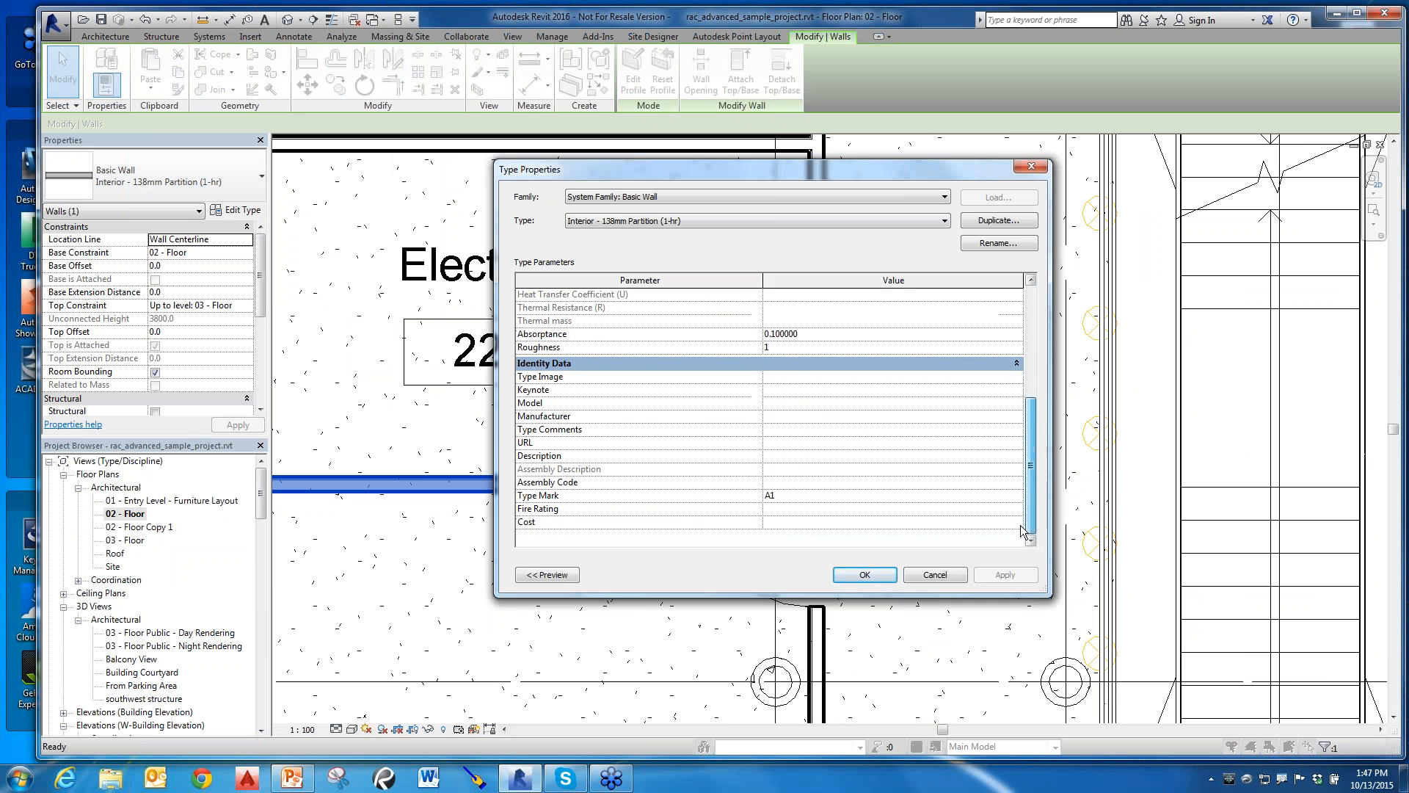
left_click(789, 513)
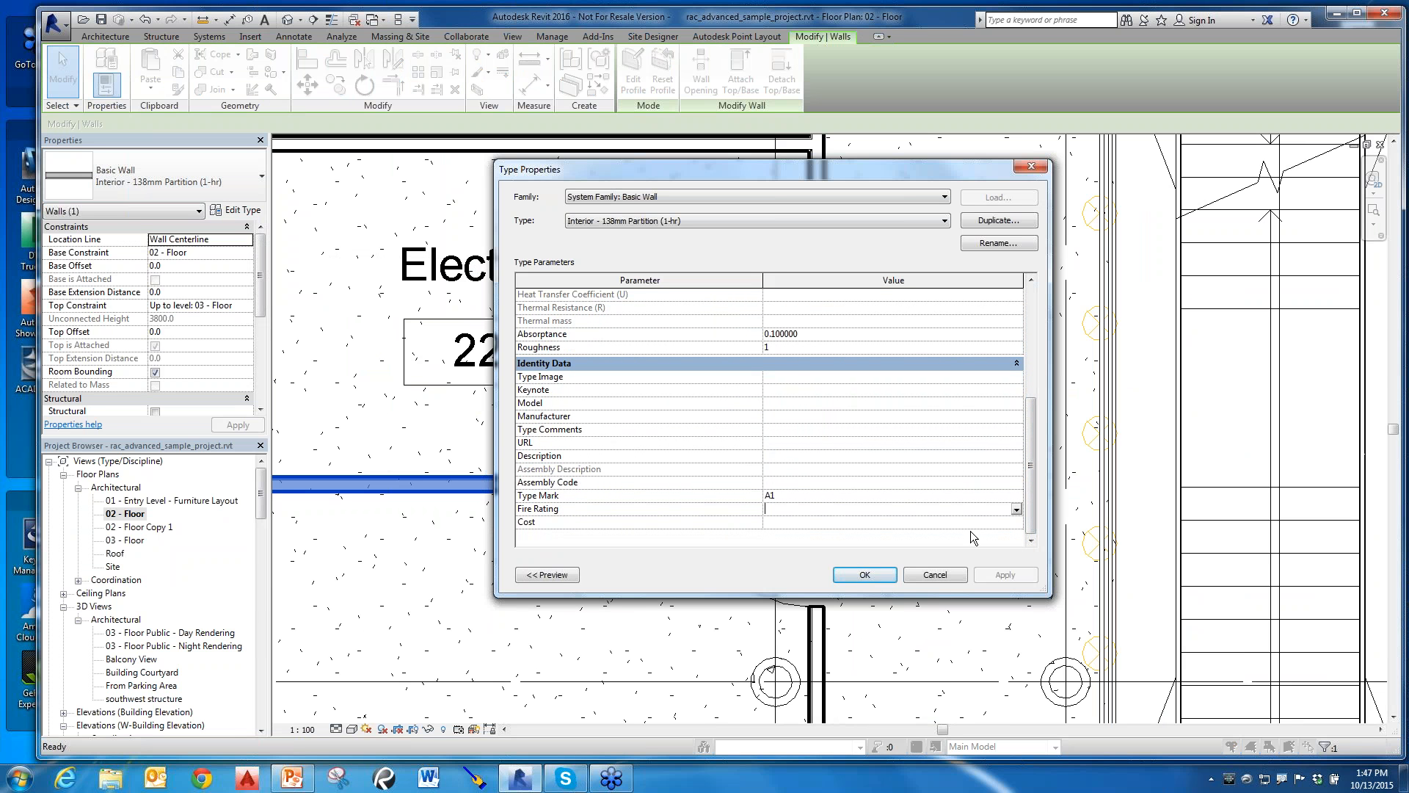
type("1")
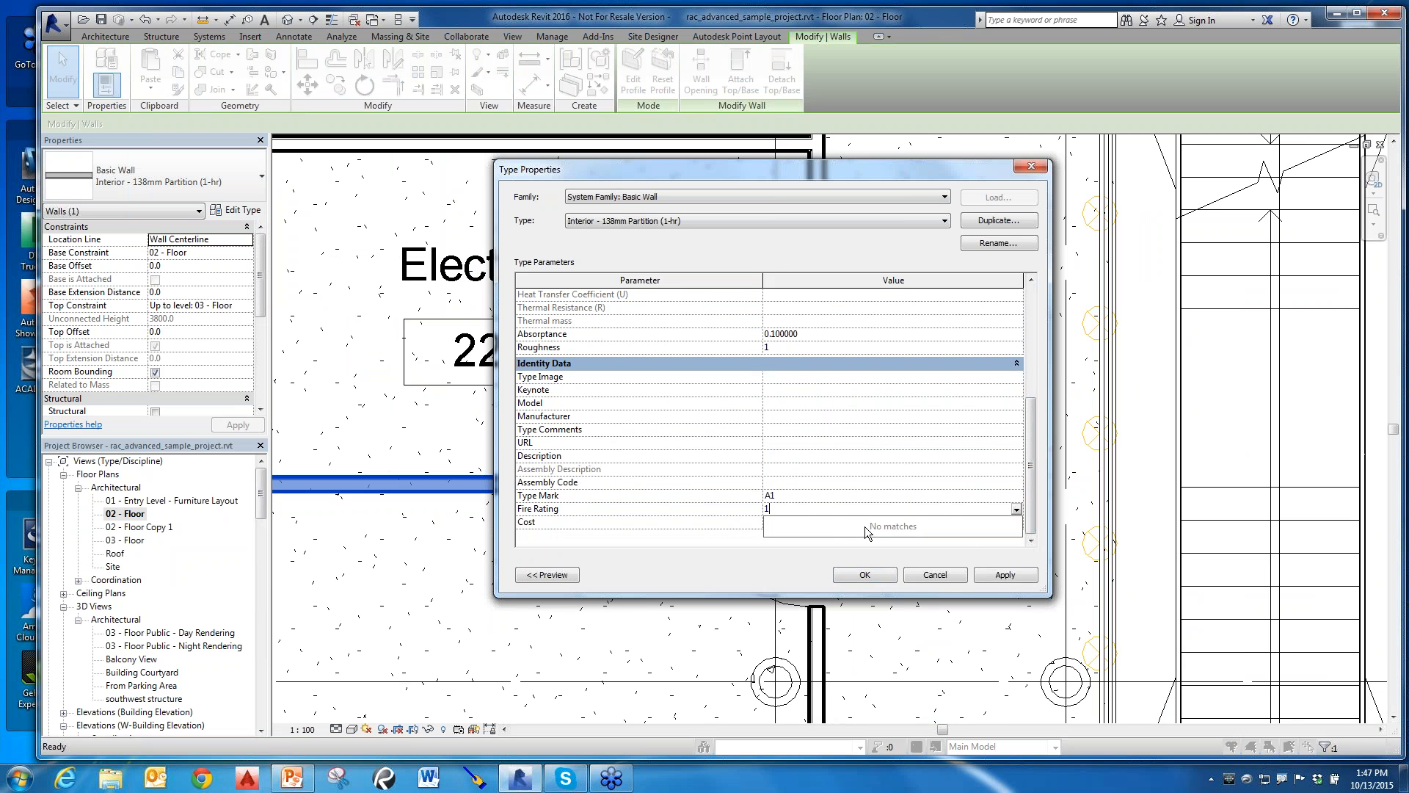
type(" hr")
left_click(876, 552)
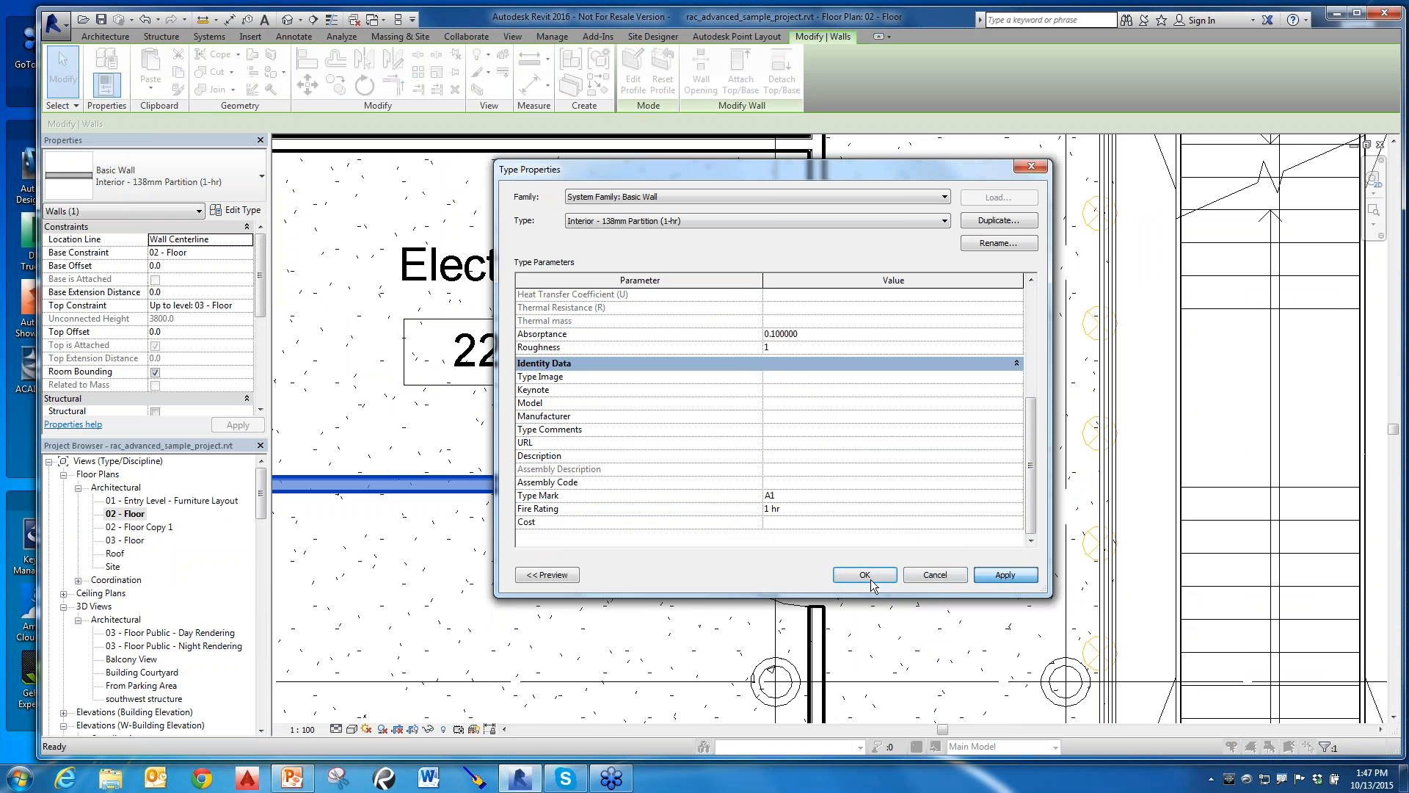
left_click(869, 578)
scroll(1003, 565, "down", 5)
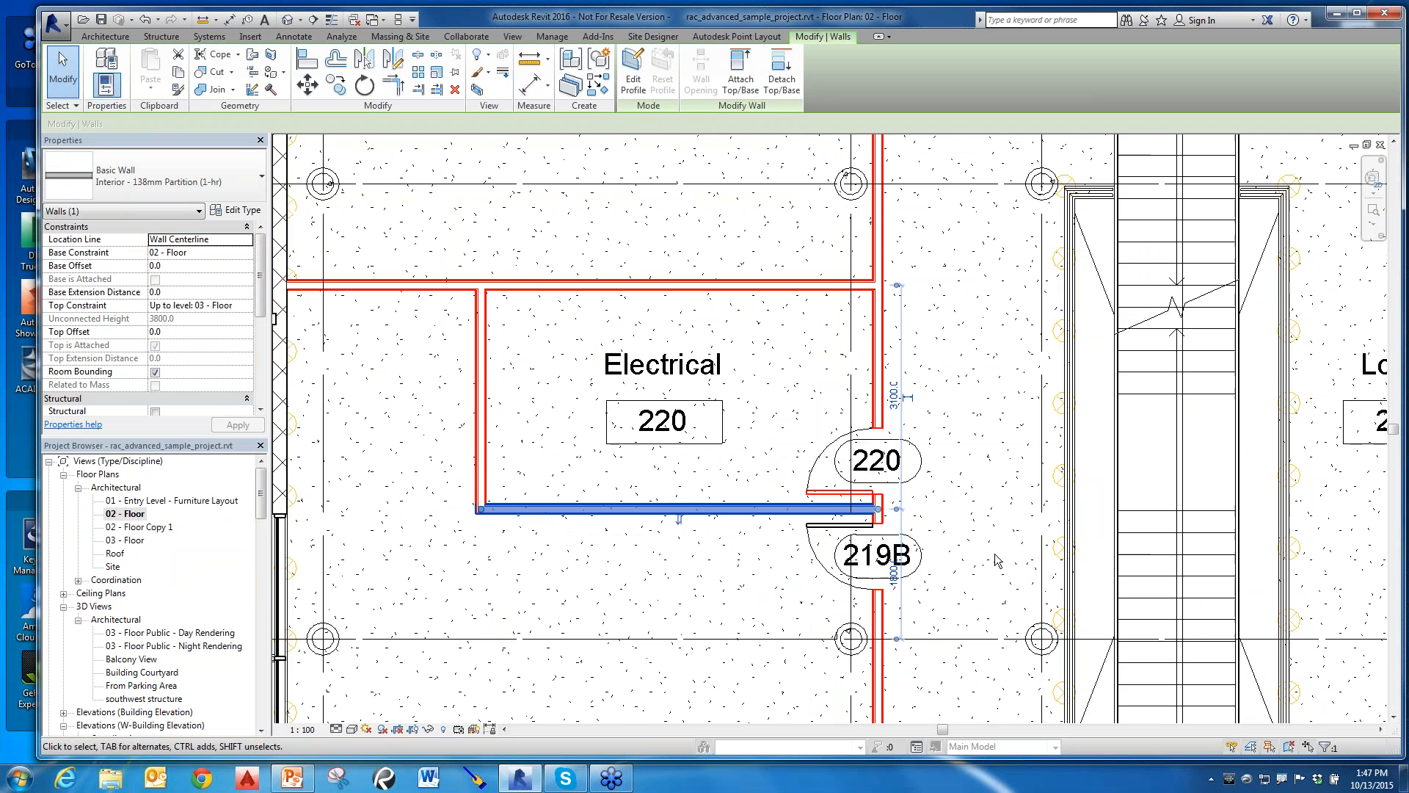
middle_click_drag(1029, 540, 947, 574)
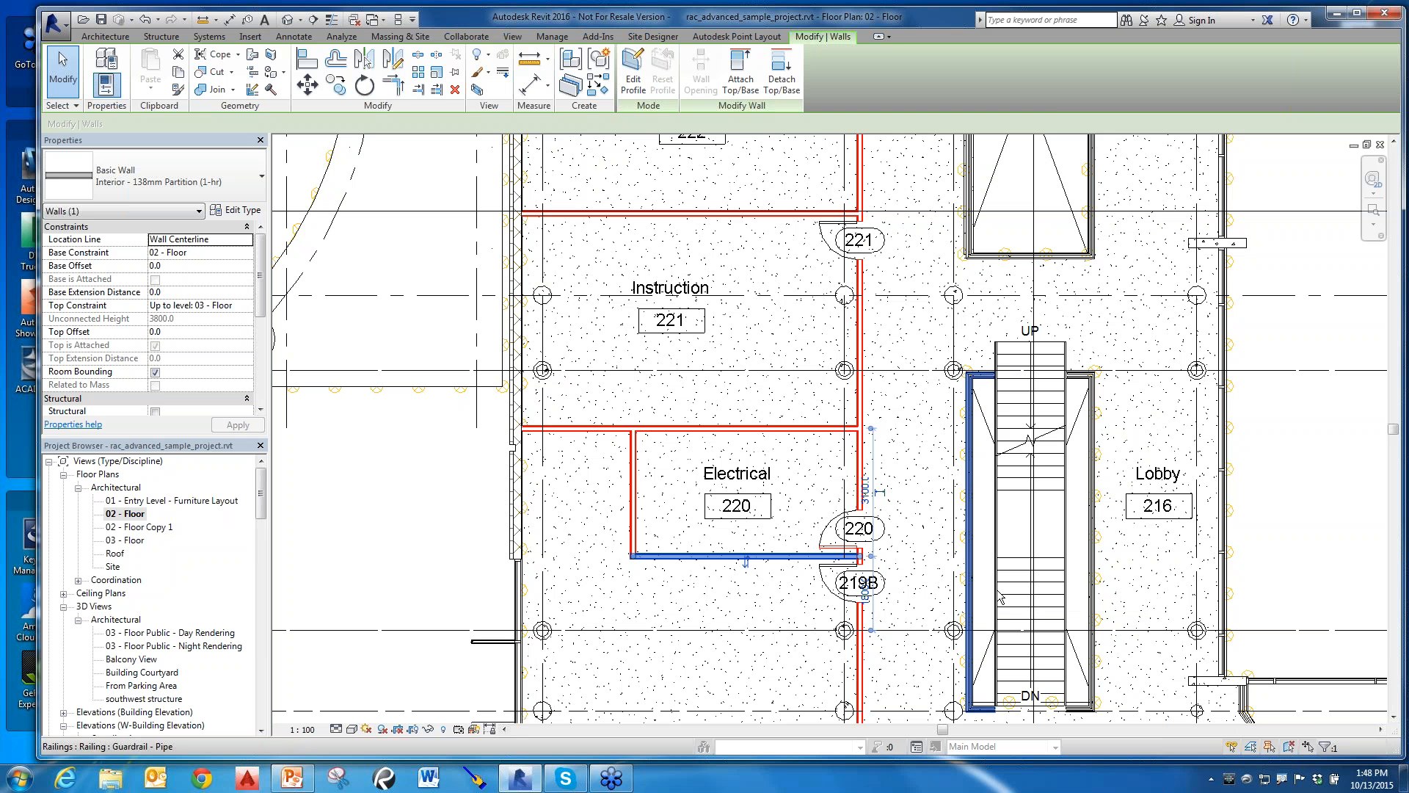
key("Escape")
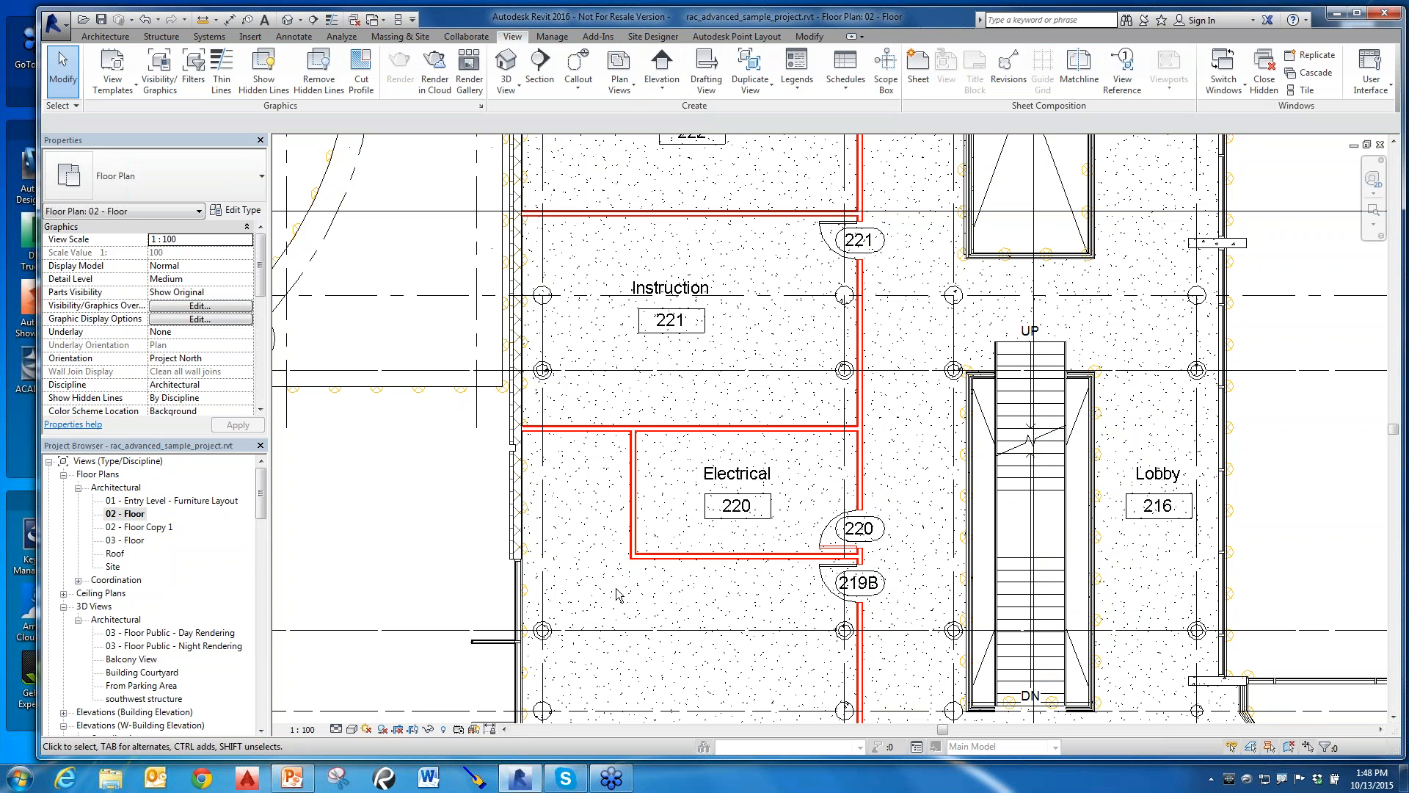
- Rename the floor plan view 02 - Floor Copy 1 as 02 - Fire
scroll(616, 594, "down", 4)
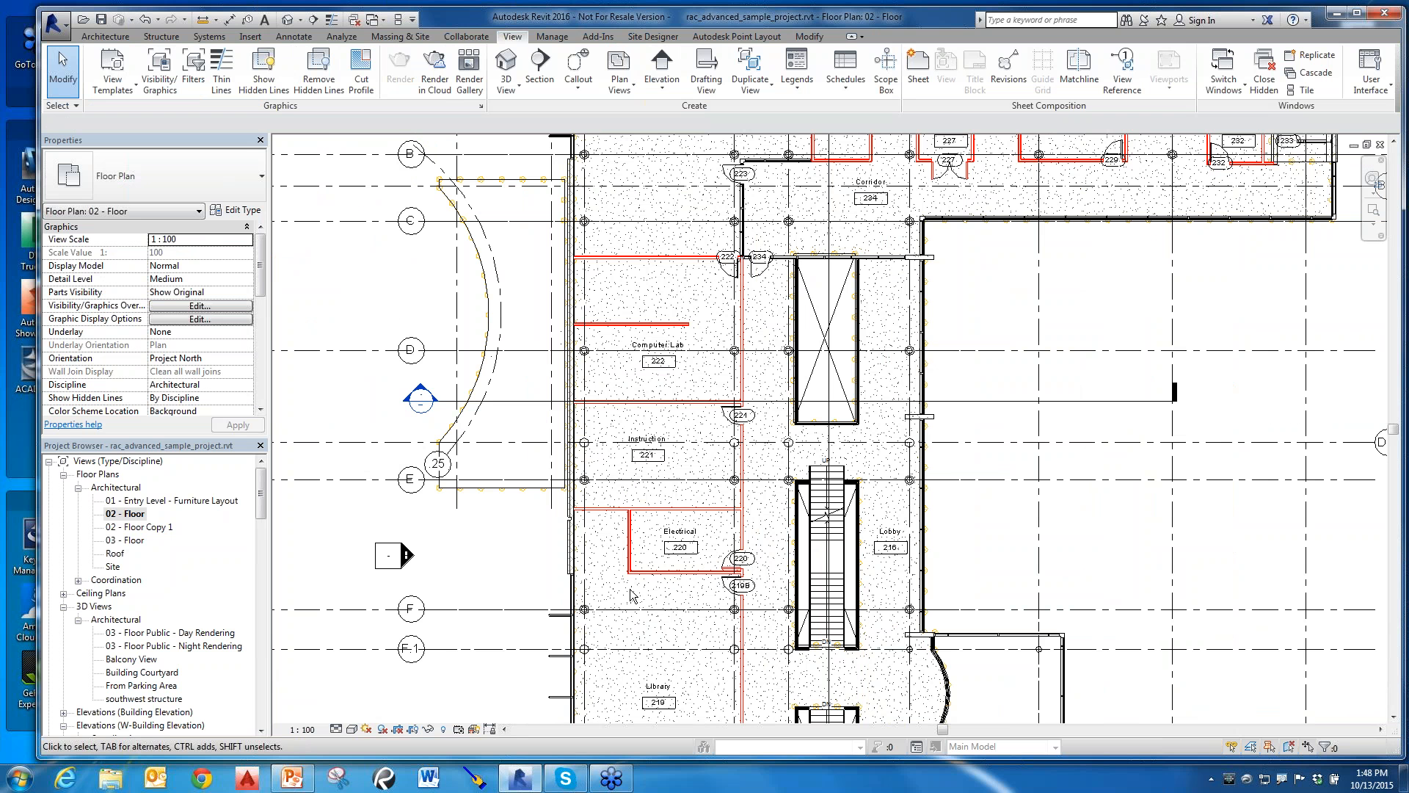
left_click(158, 529)
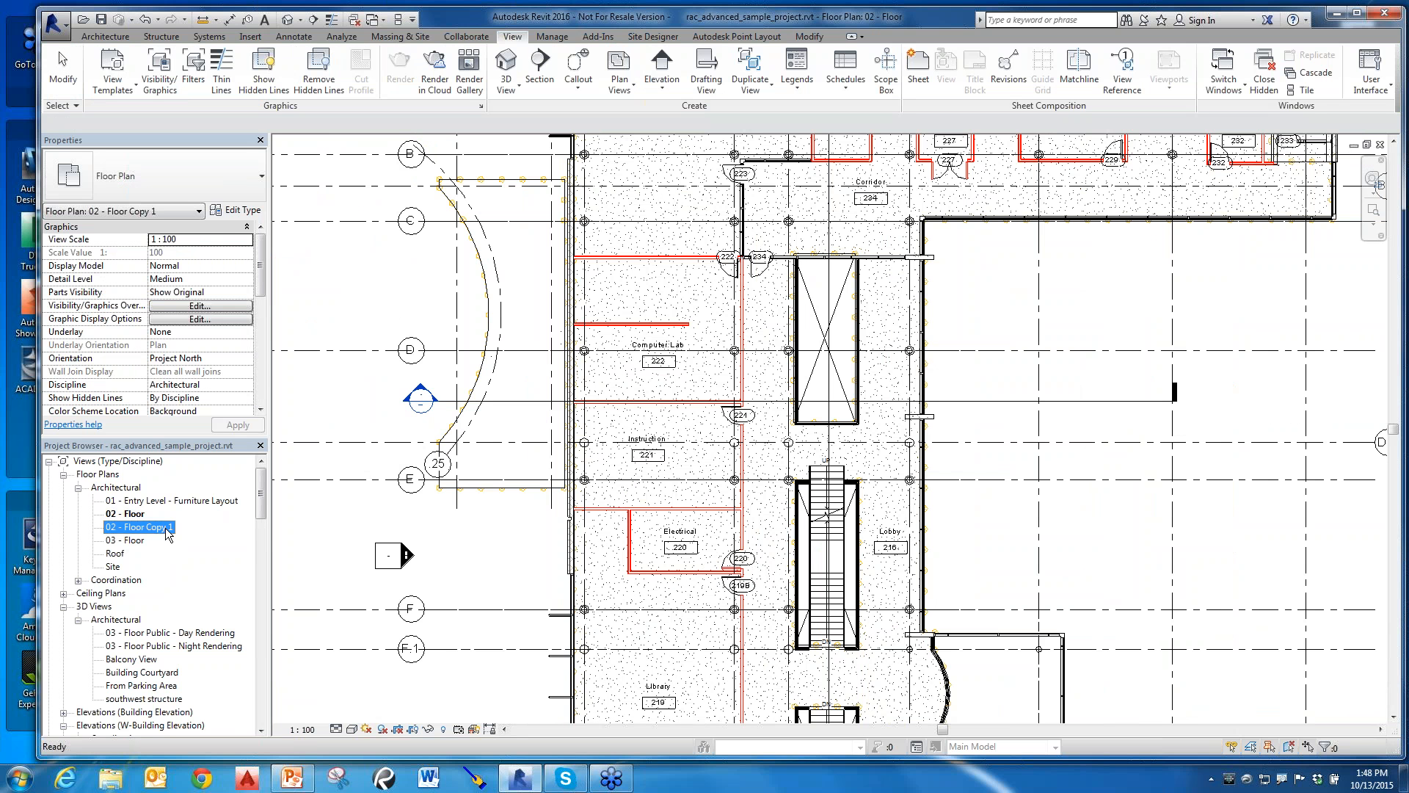
right_click(157, 531)
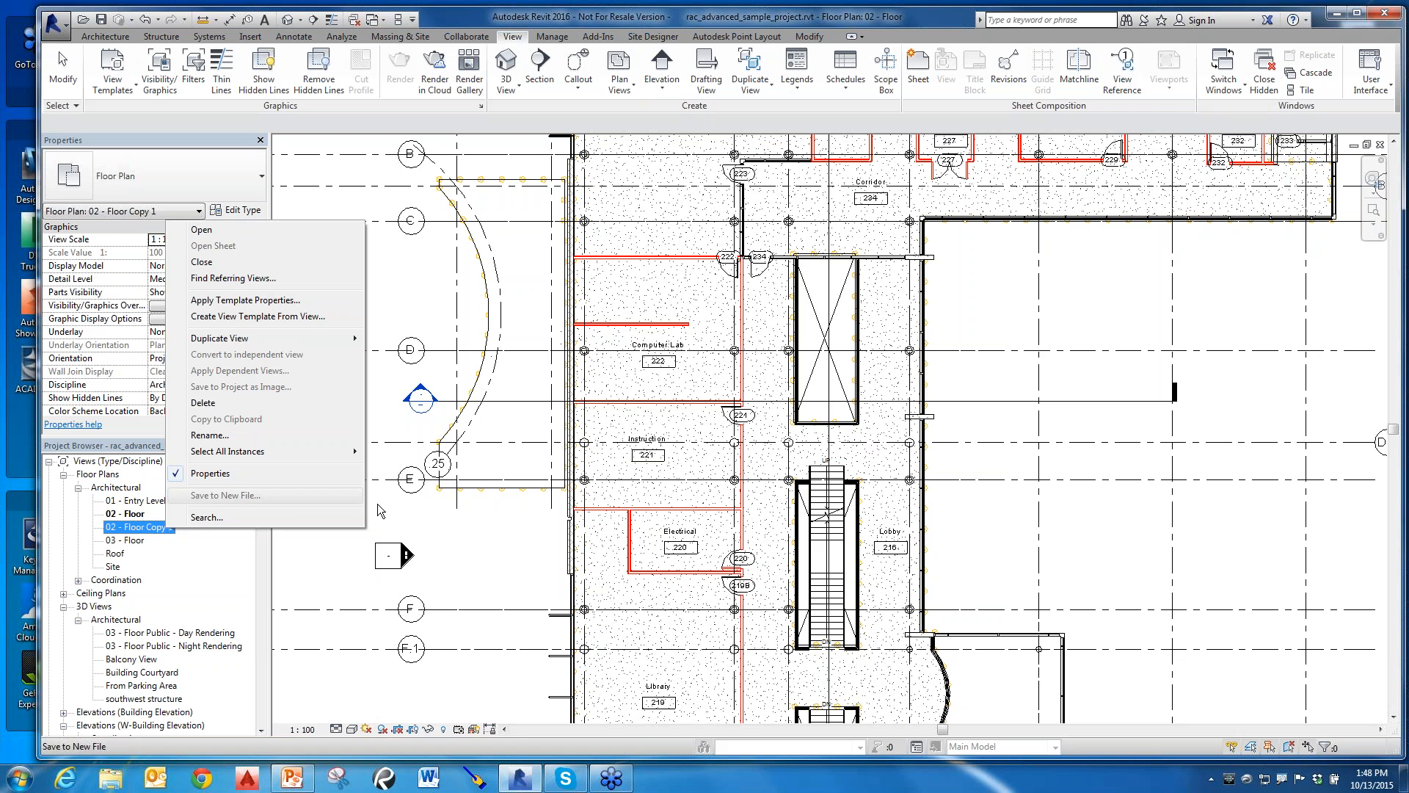
left_click(220, 436)
left_click_drag(722, 375, 680, 382)
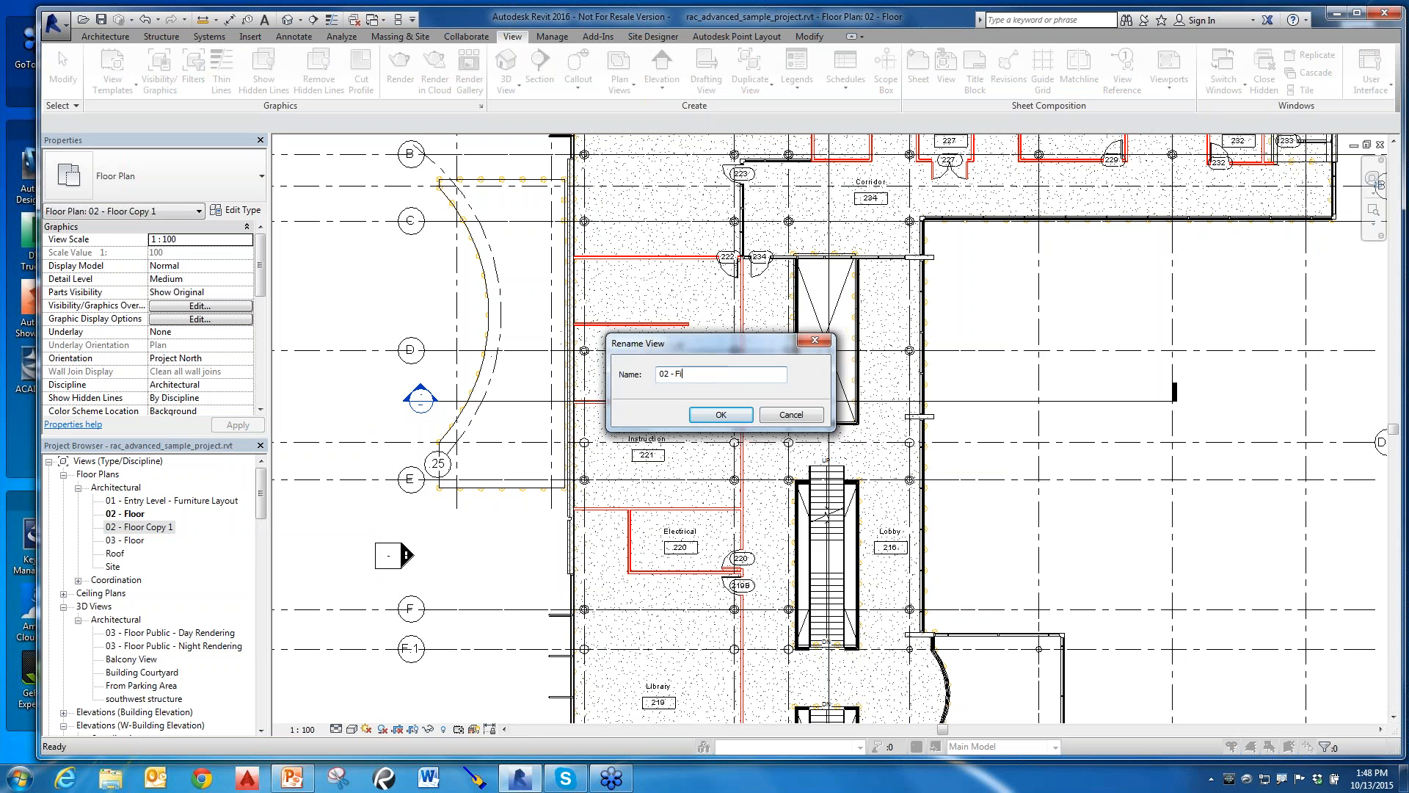
type("l")
left_click(723, 415)
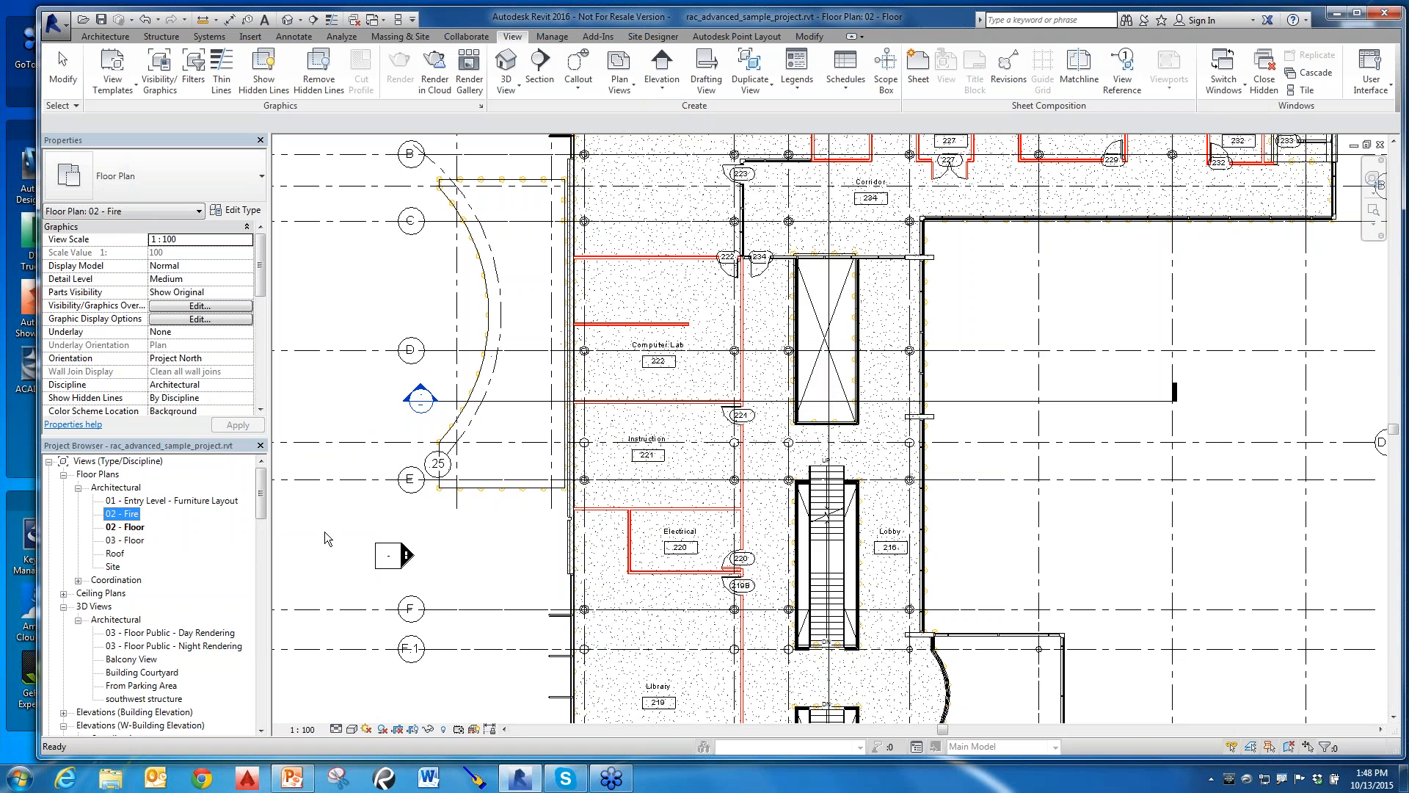
- Switch to the PowerPoint presentation, start the slide show from the current slide and advance one slide
left_click(293, 779)
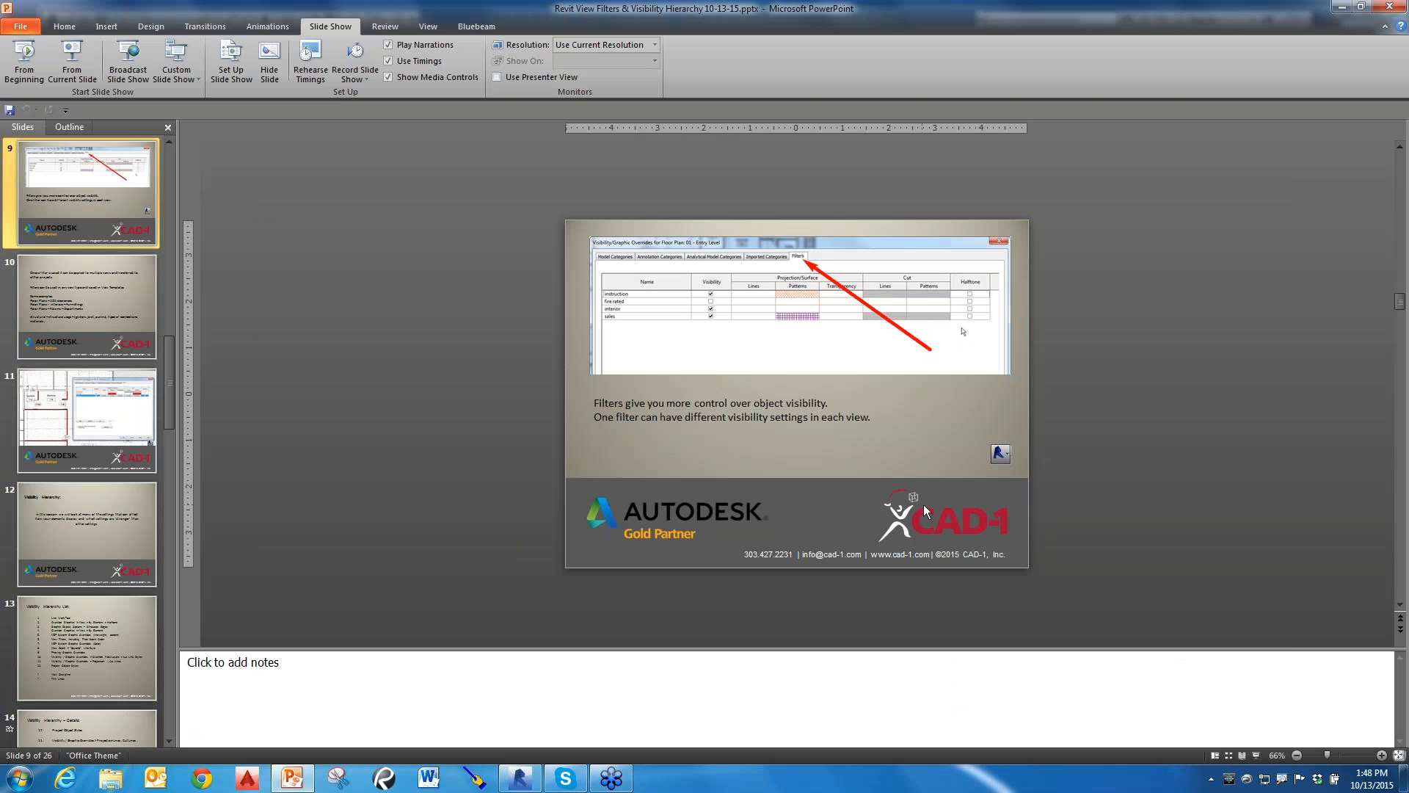
key("shift+F5")
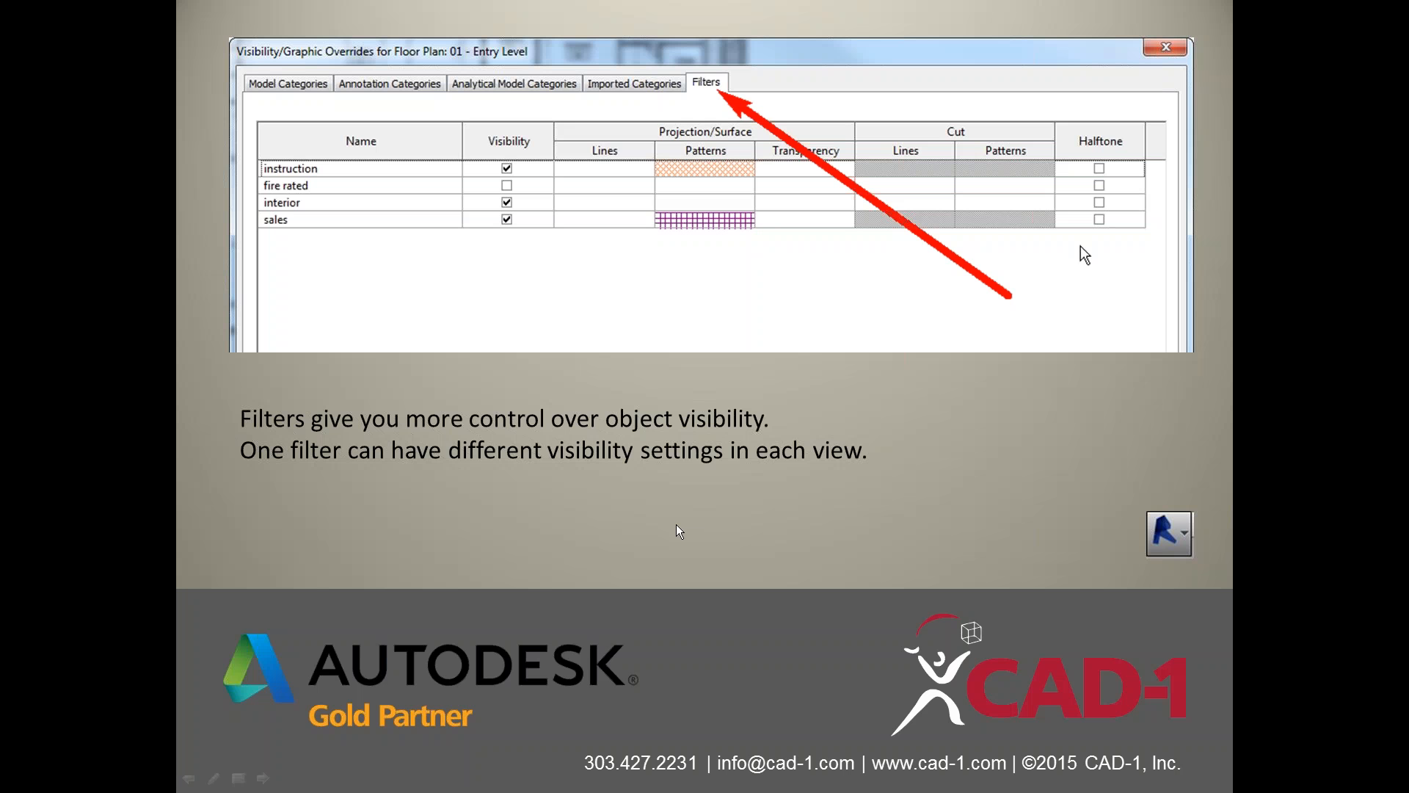
left_click(677, 524)
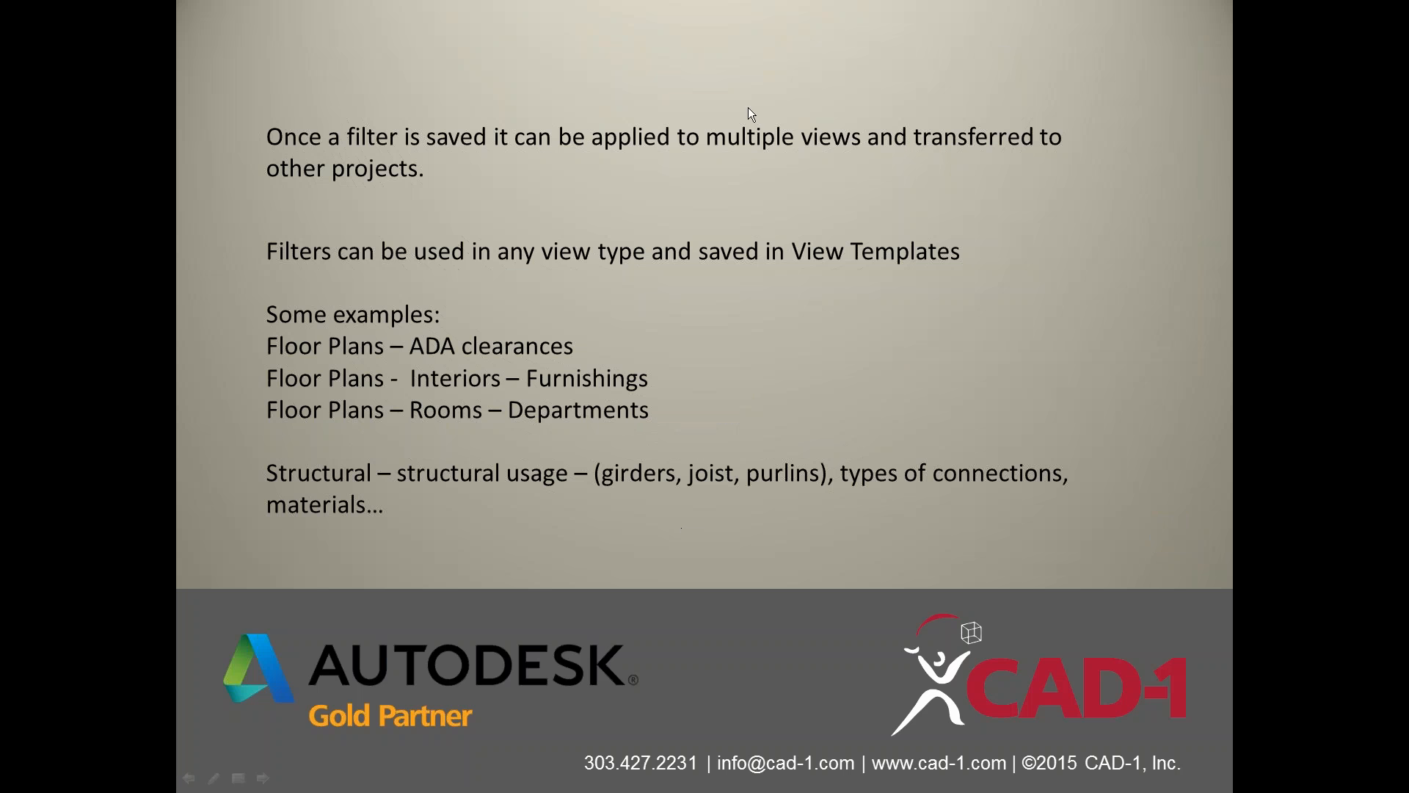
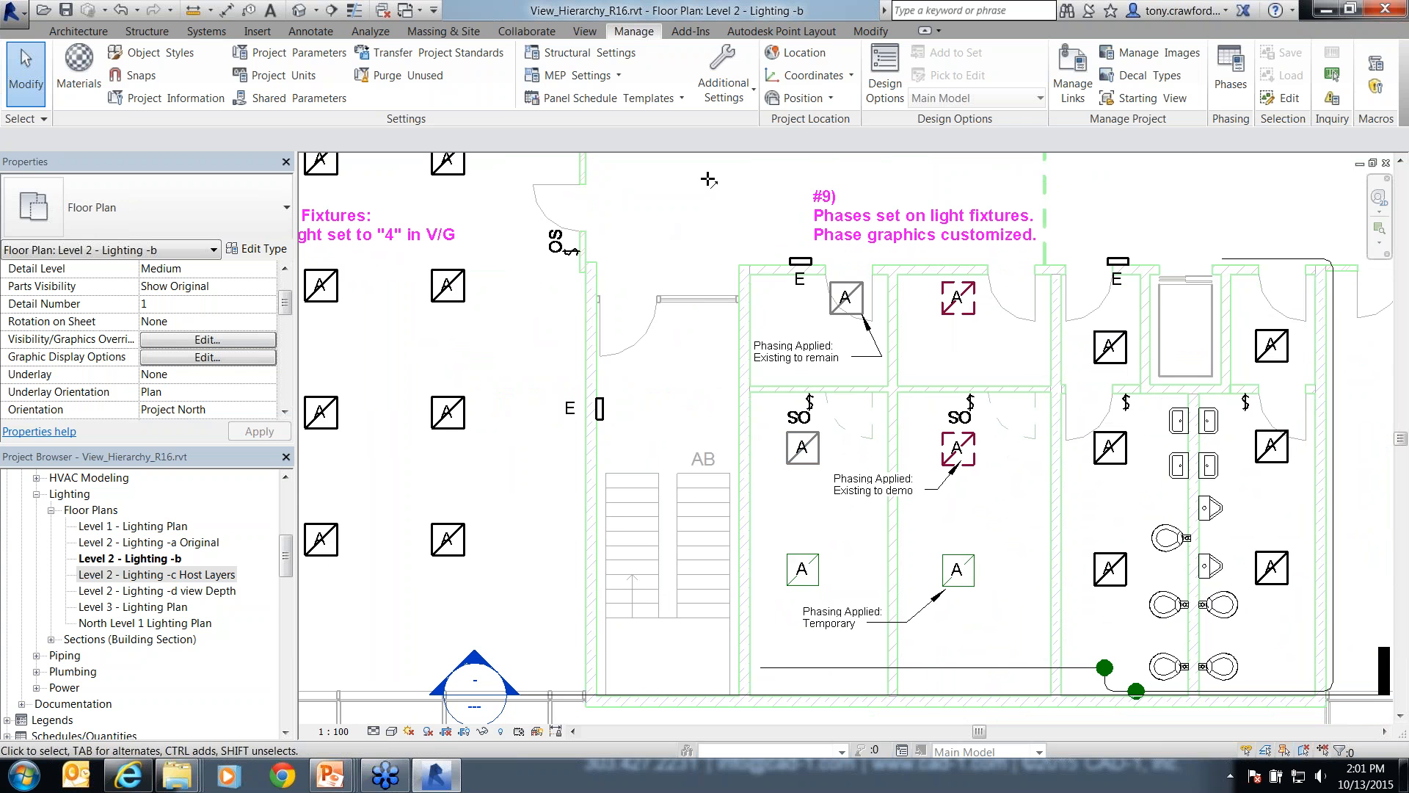
- Examine the phased light fixtures in the Level 2 - Lighting -b plan and review the project phases, phase filters and phasing graphic overrides
left_click_drag(708, 179, 783, 213)
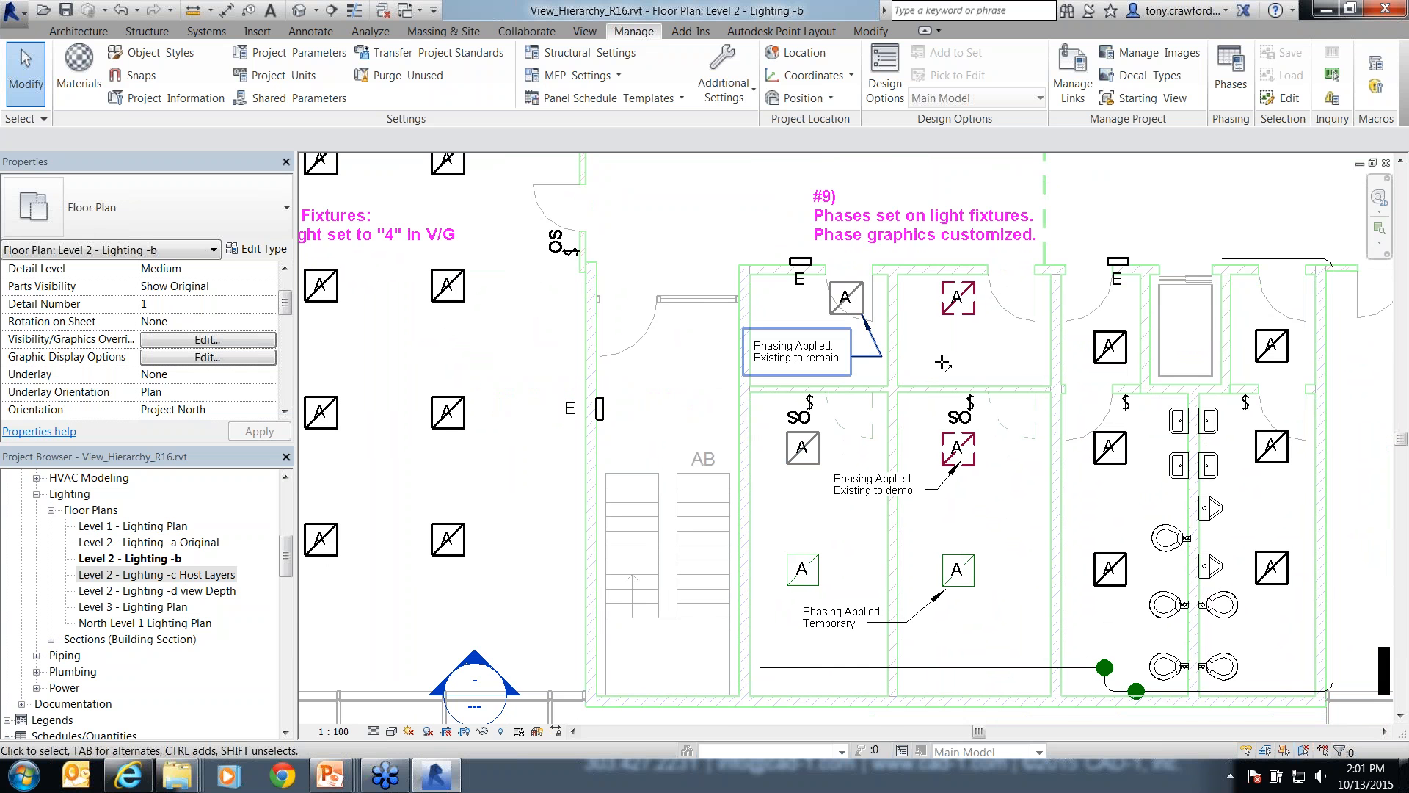
scroll(880, 285, "up", 4)
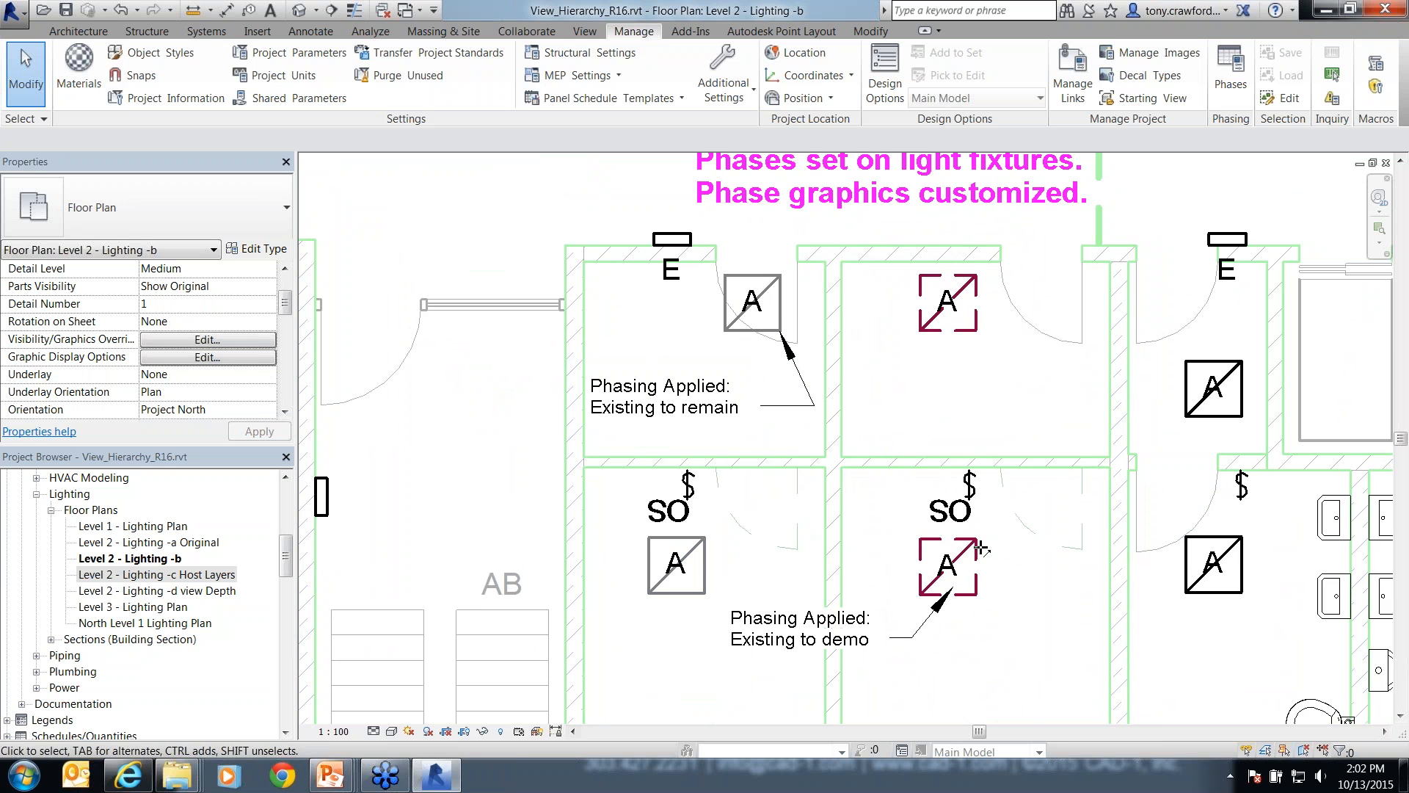
middle_click_drag(1025, 560, 899, 564)
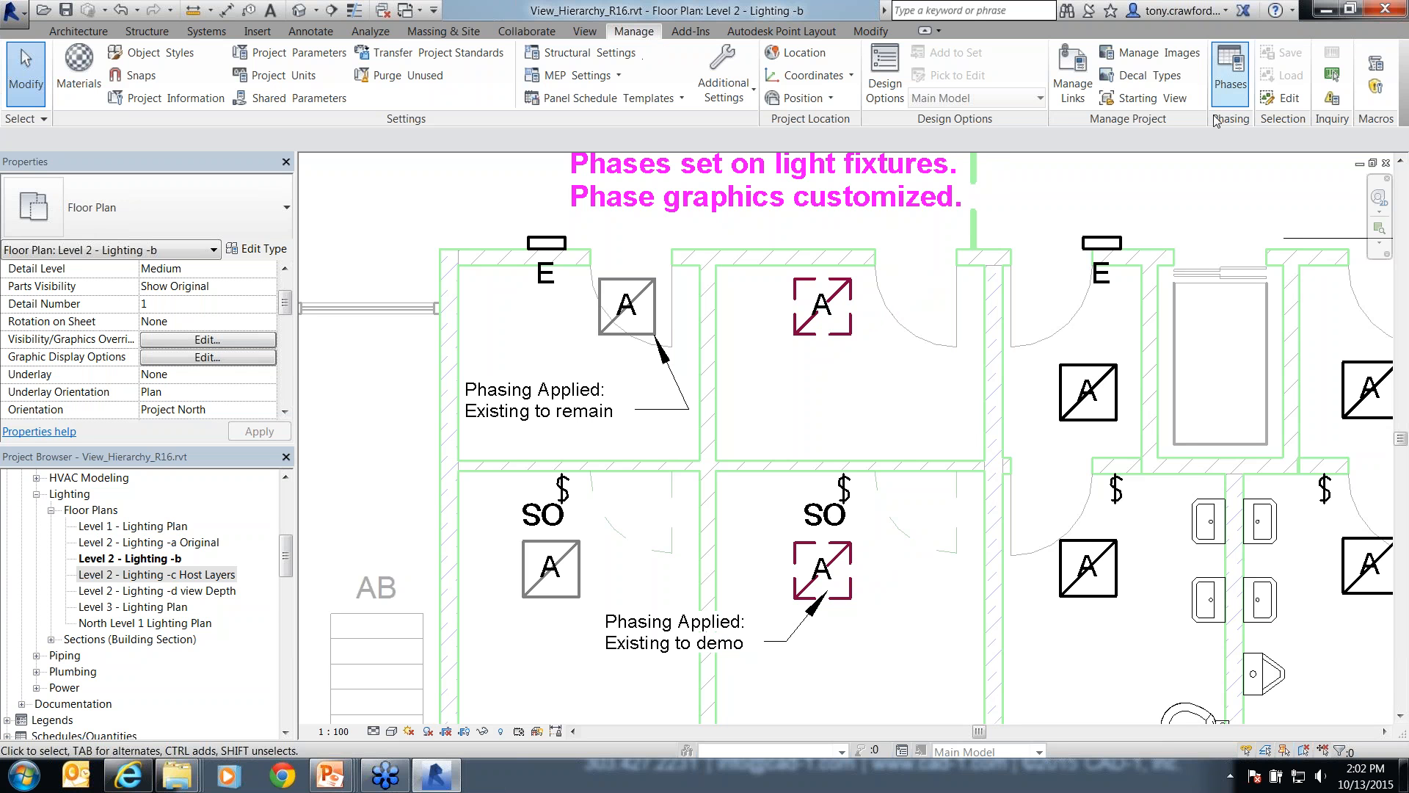
left_click(1230, 73)
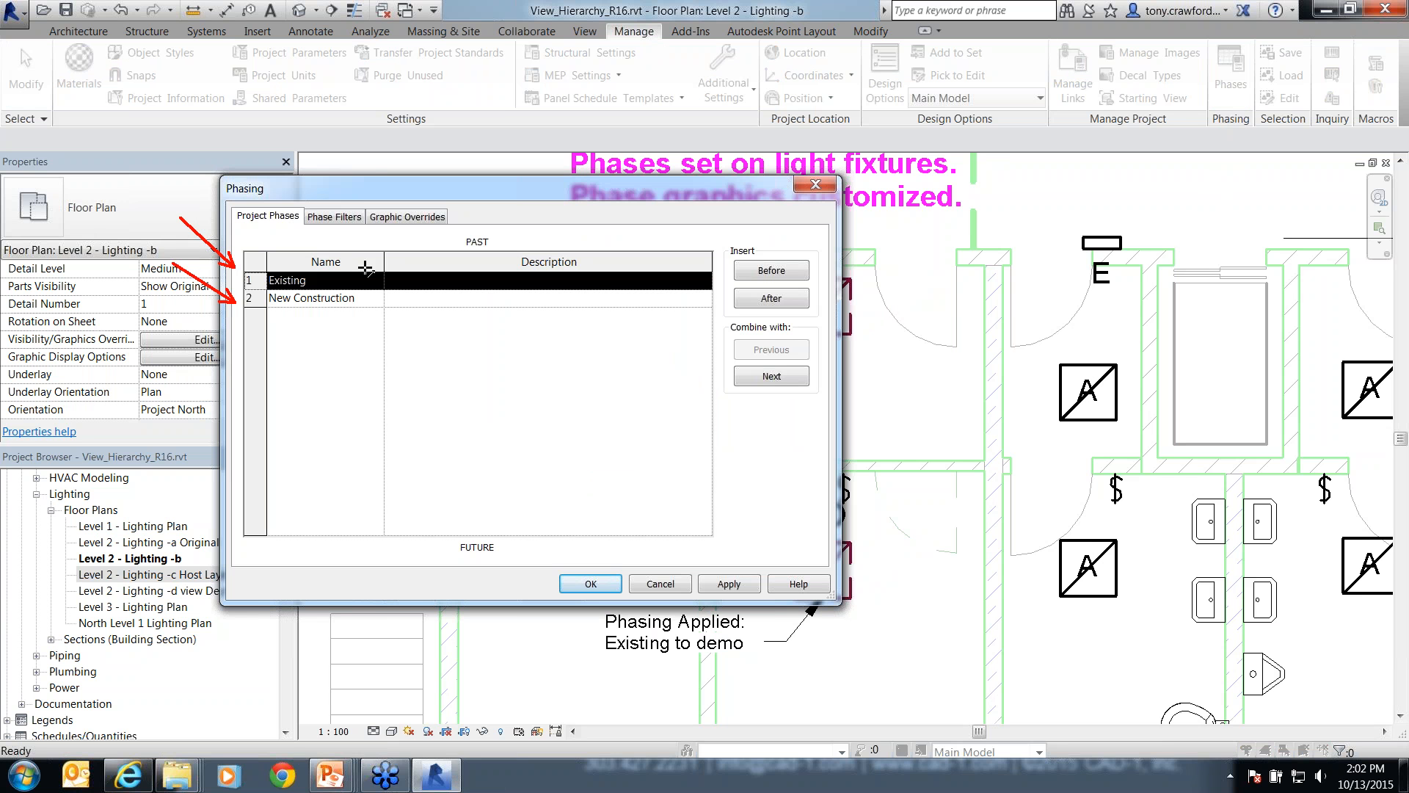
left_click(347, 222)
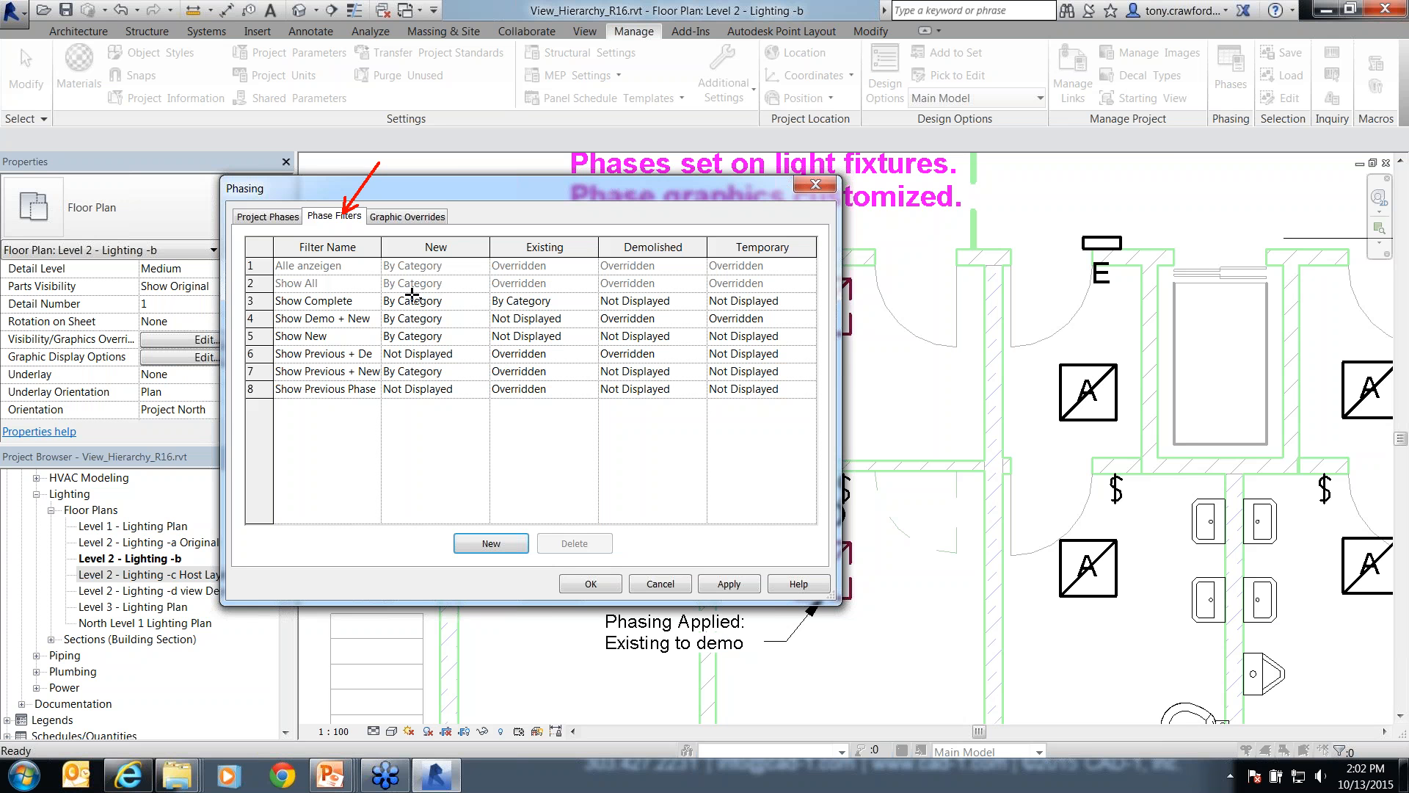
left_click(420, 219)
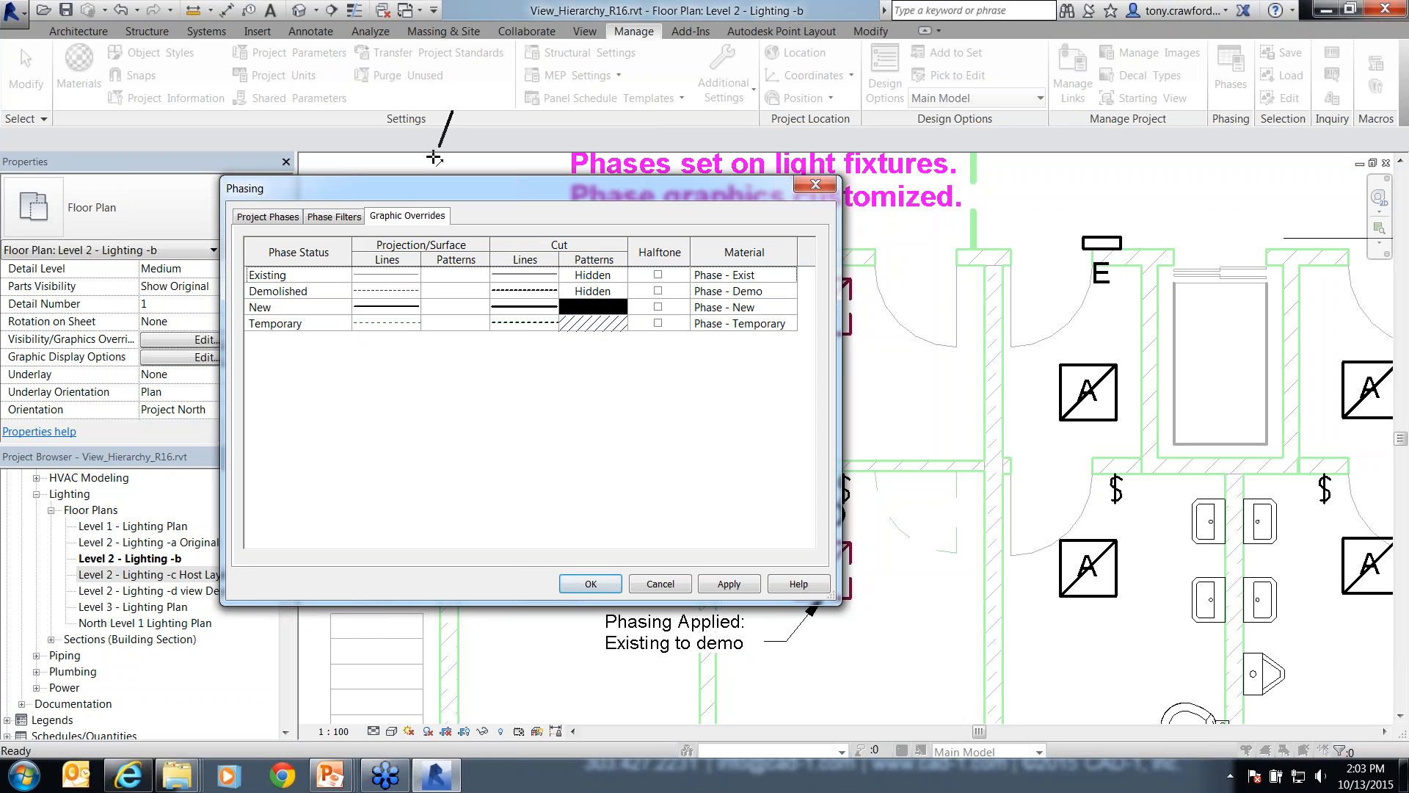
left_click(595, 588)
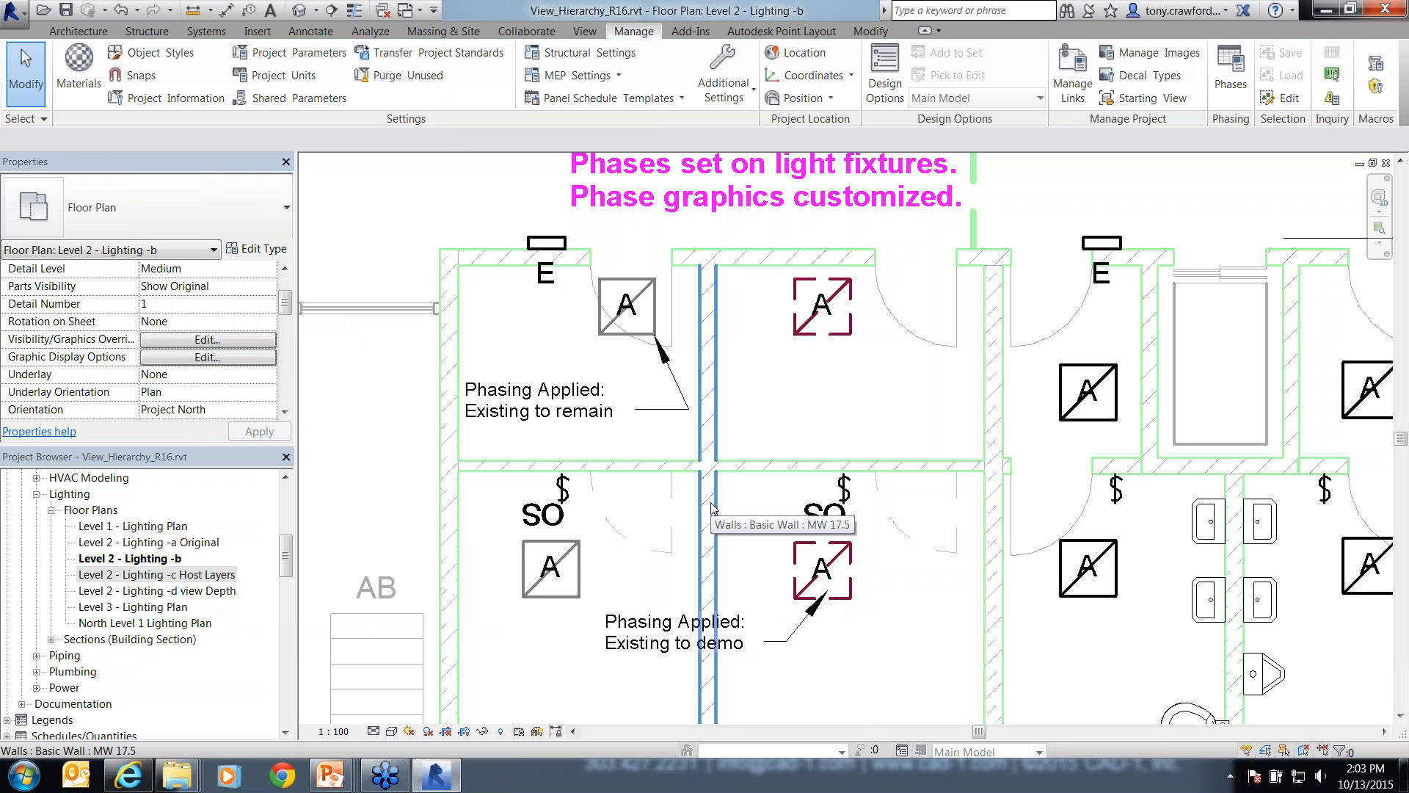
middle_click_drag(927, 669, 948, 622)
- Switch to the PowerPoint visibility hierarchy slide and point out Phasing Graphic Overrides and View Depth with temporary red arrows
key("alt+Tab")
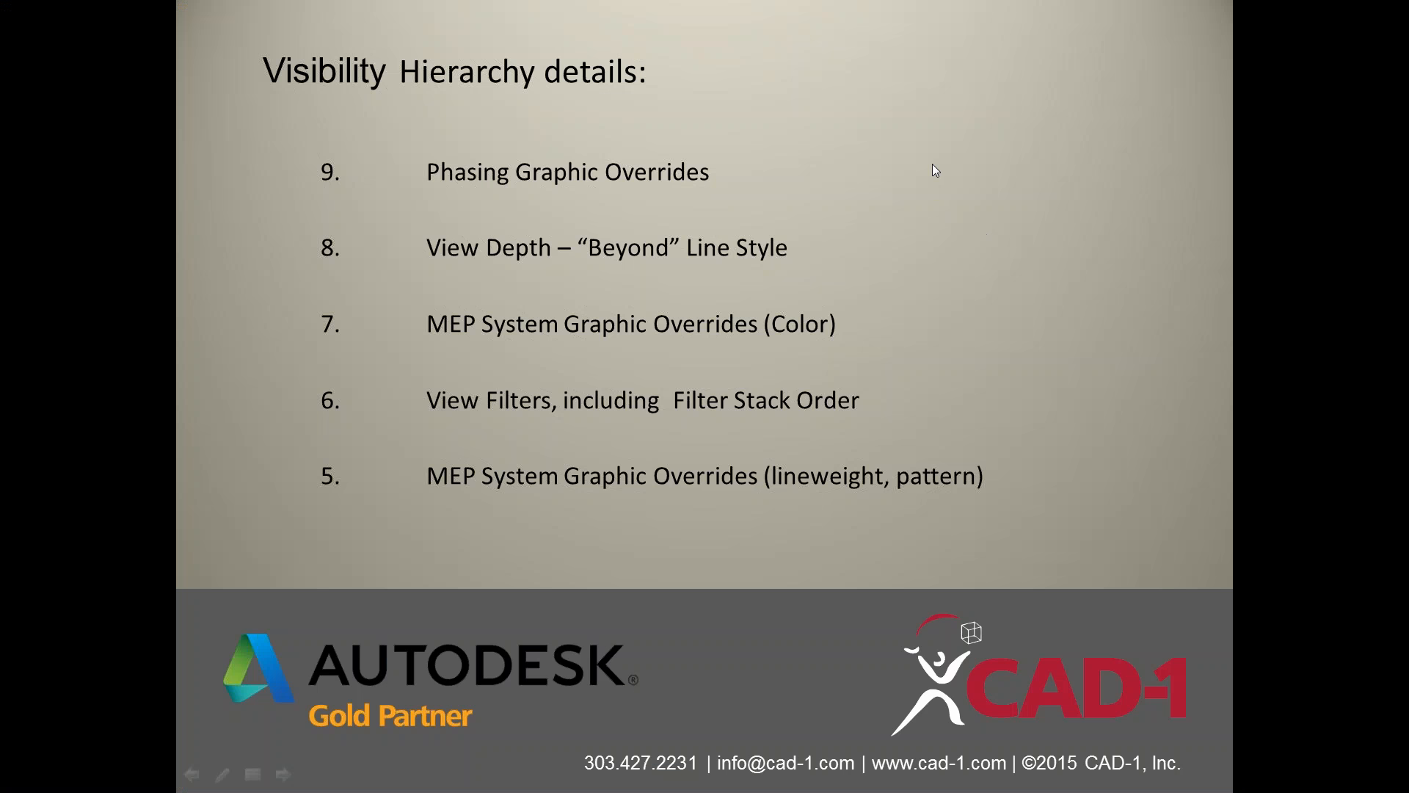
scroll(864, 228, "down", 1)
scroll(864, 236, "up", 1)
left_click_drag(916, 180, 802, 246)
key("e")
left_click_drag(857, 121, 742, 166)
left_click_drag(953, 196, 813, 245)
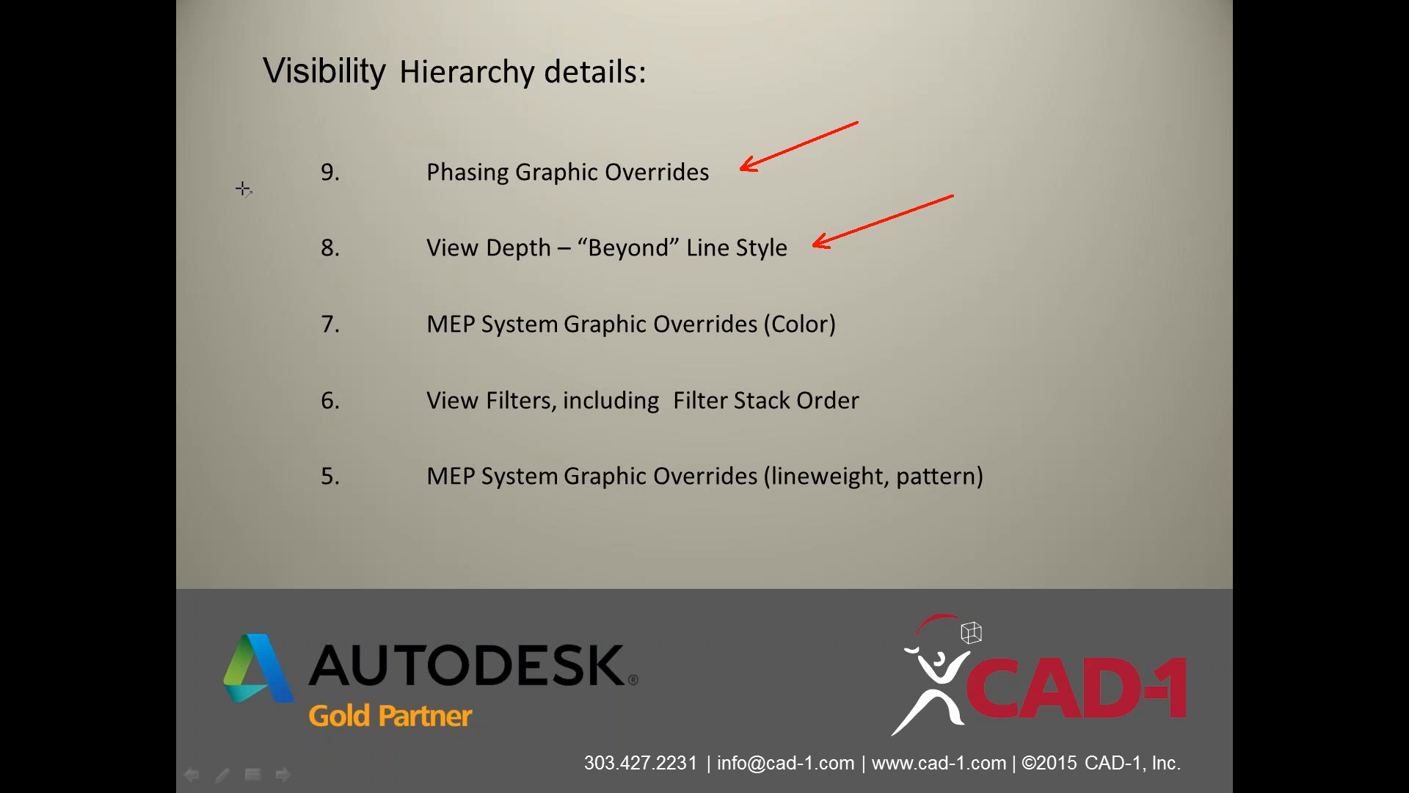
key("e")
mouse_move(183, 221)
left_mouse_down()
mouse_move(294, 240)
mouse_move(281, 247)
left_mouse_up()
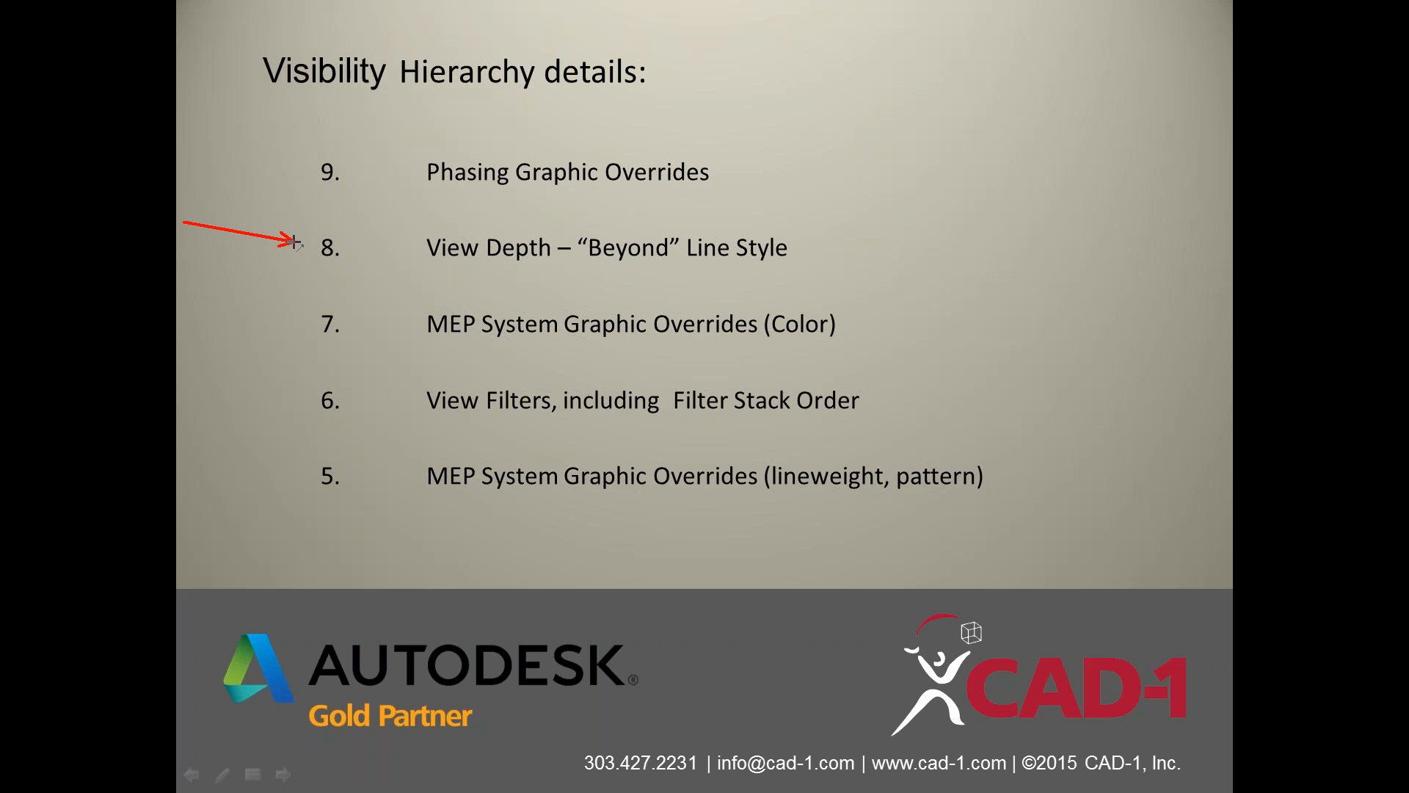
key("e")
- Switch back to Revit, open the Level 2 - Lighting -d view Depth plan and examine the conduit run above and below the floor
key("alt+Tab")
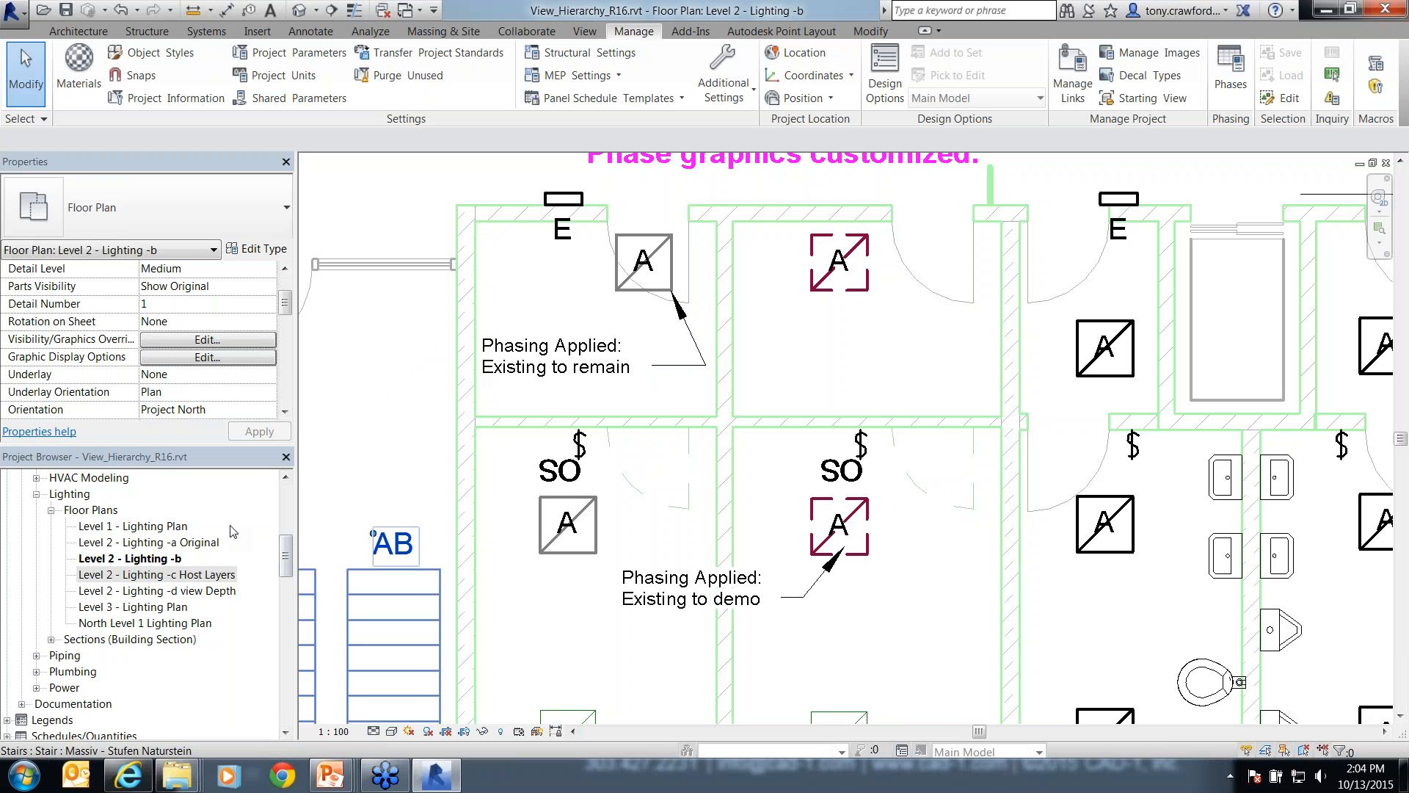
double_click(208, 590)
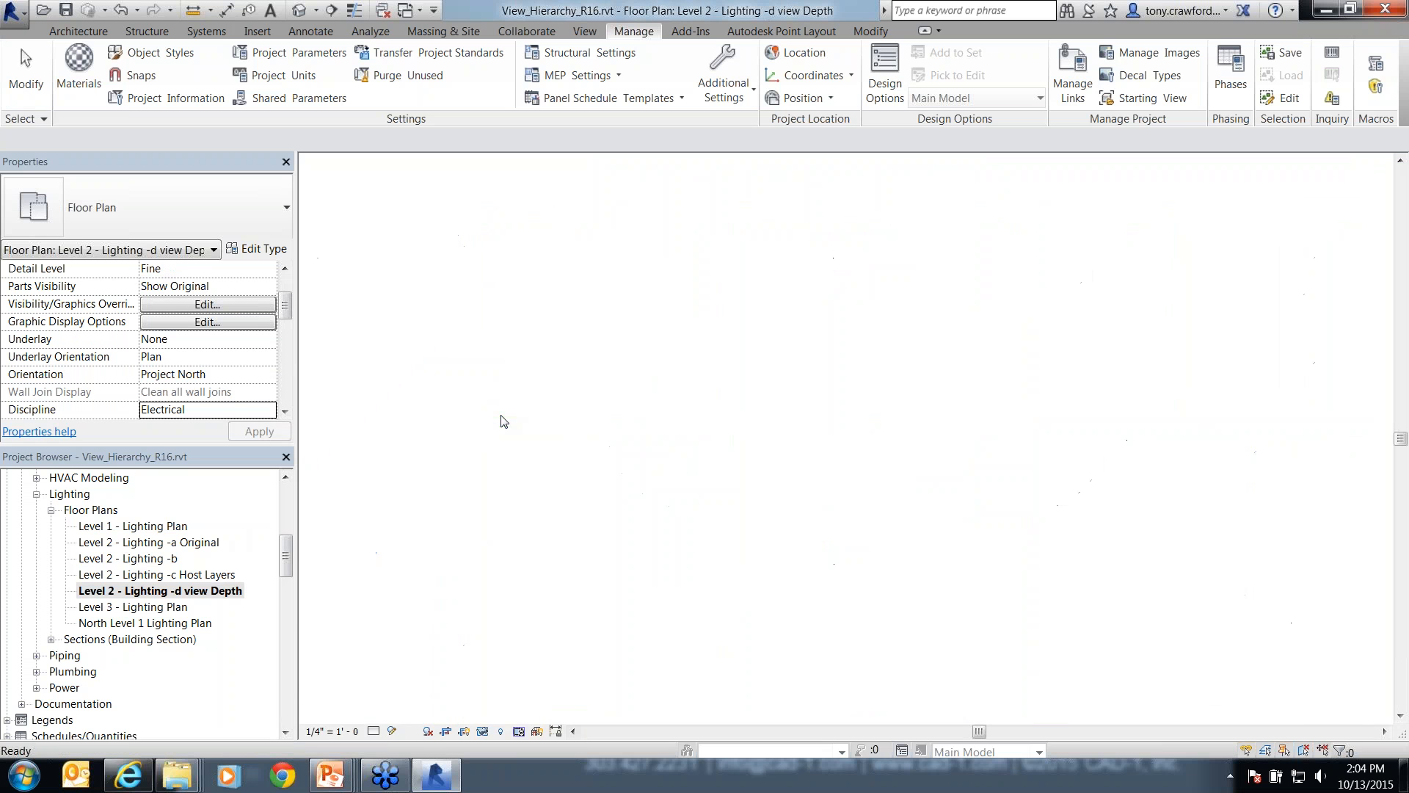
scroll(844, 367, "down", 2)
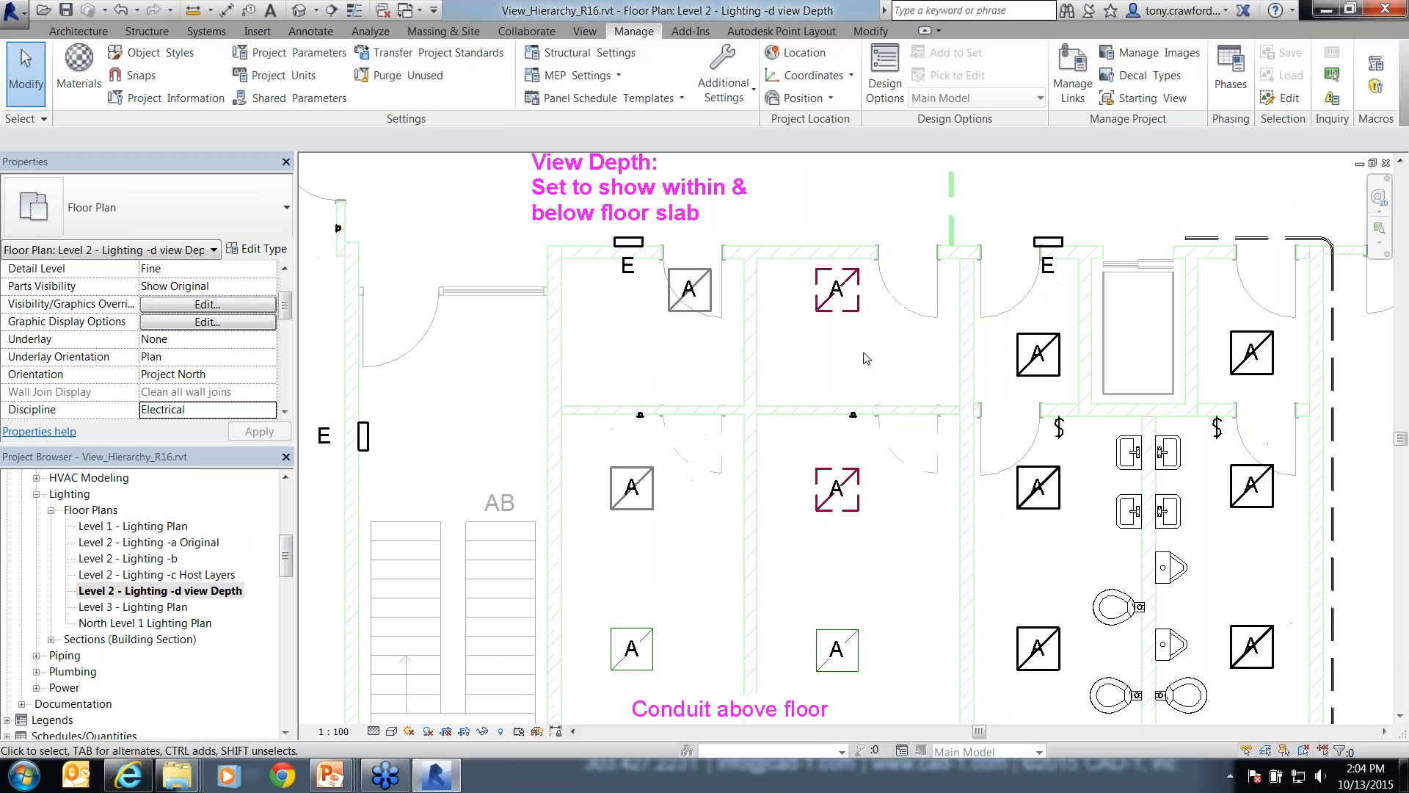
middle_click_drag(868, 369, 868, 402)
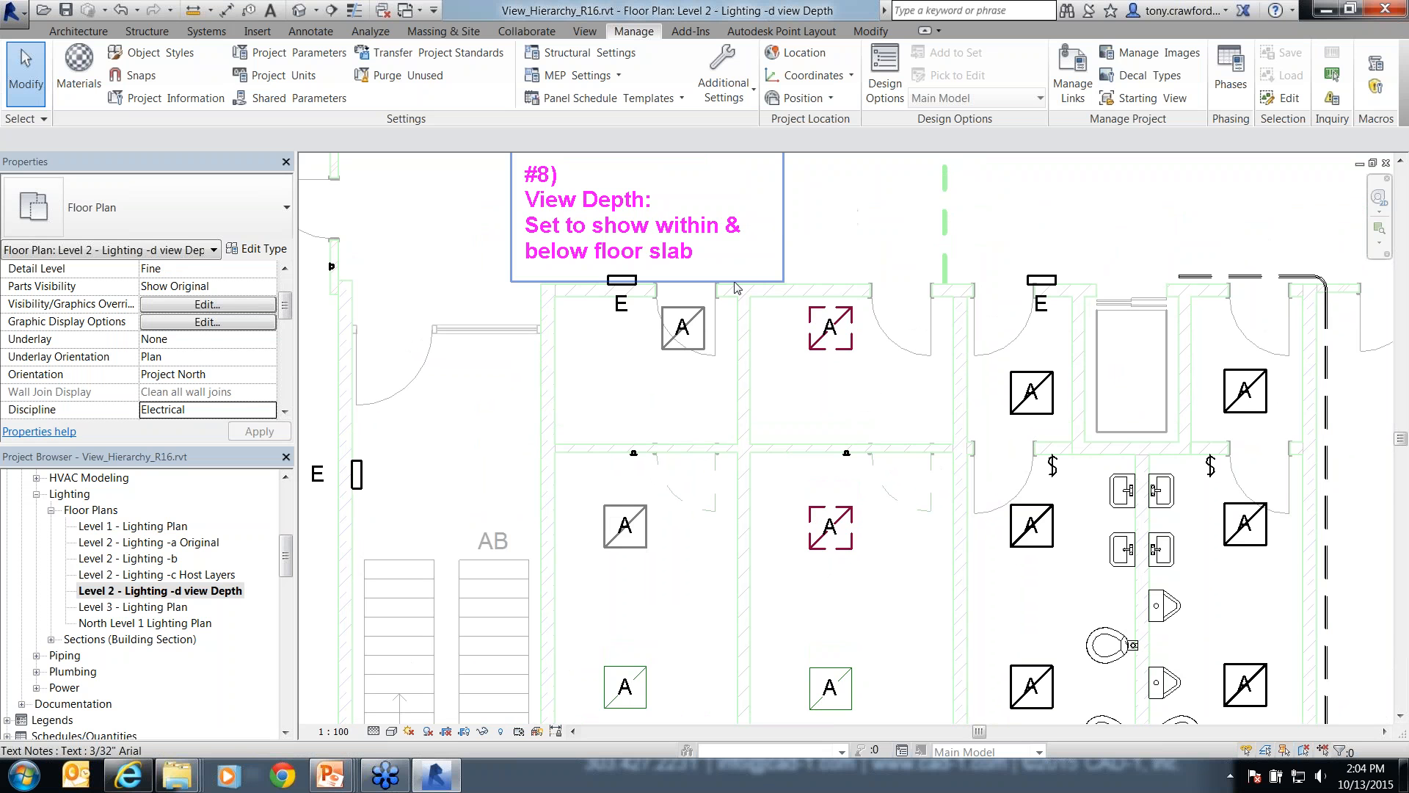
middle_click_drag(773, 489, 765, 334)
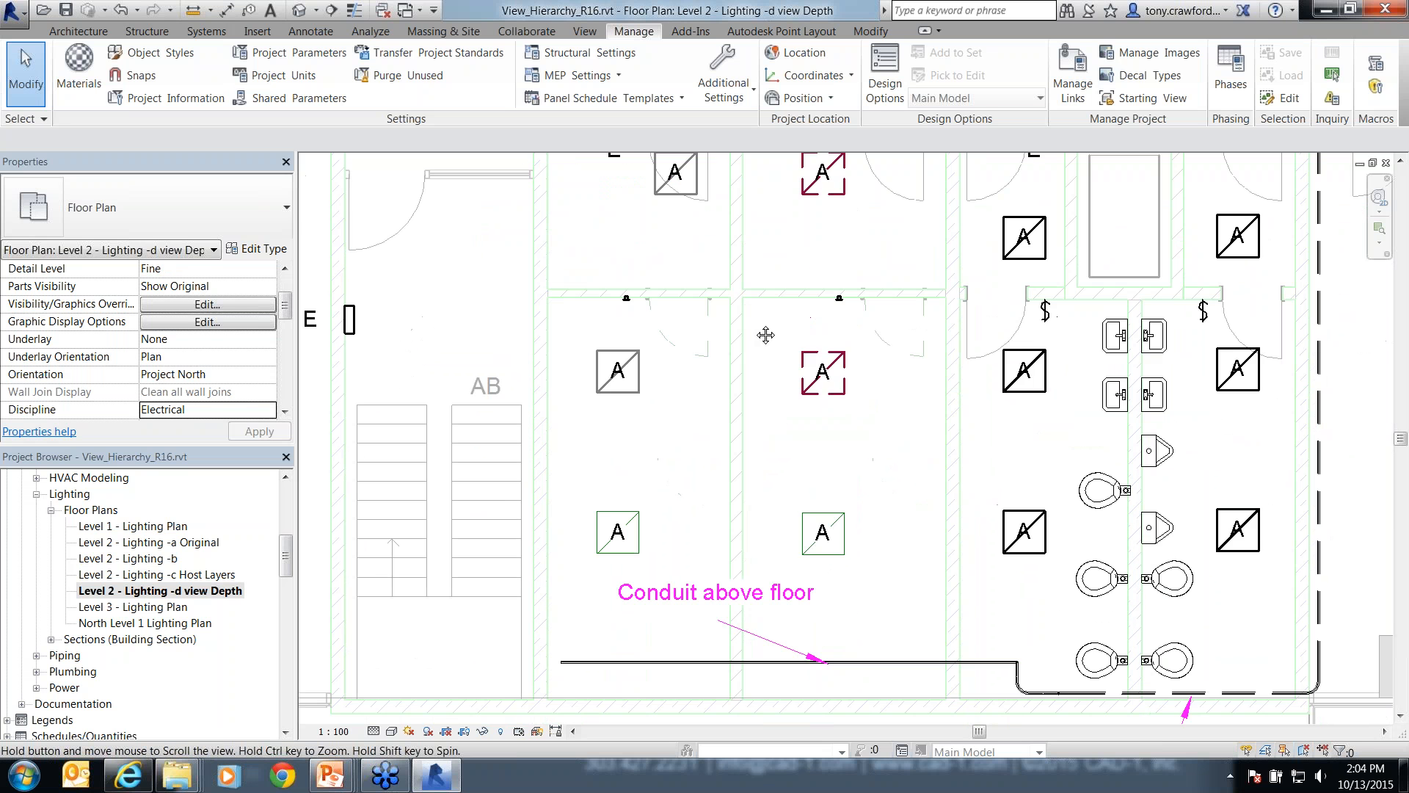
middle_click_drag(772, 463, 640, 296)
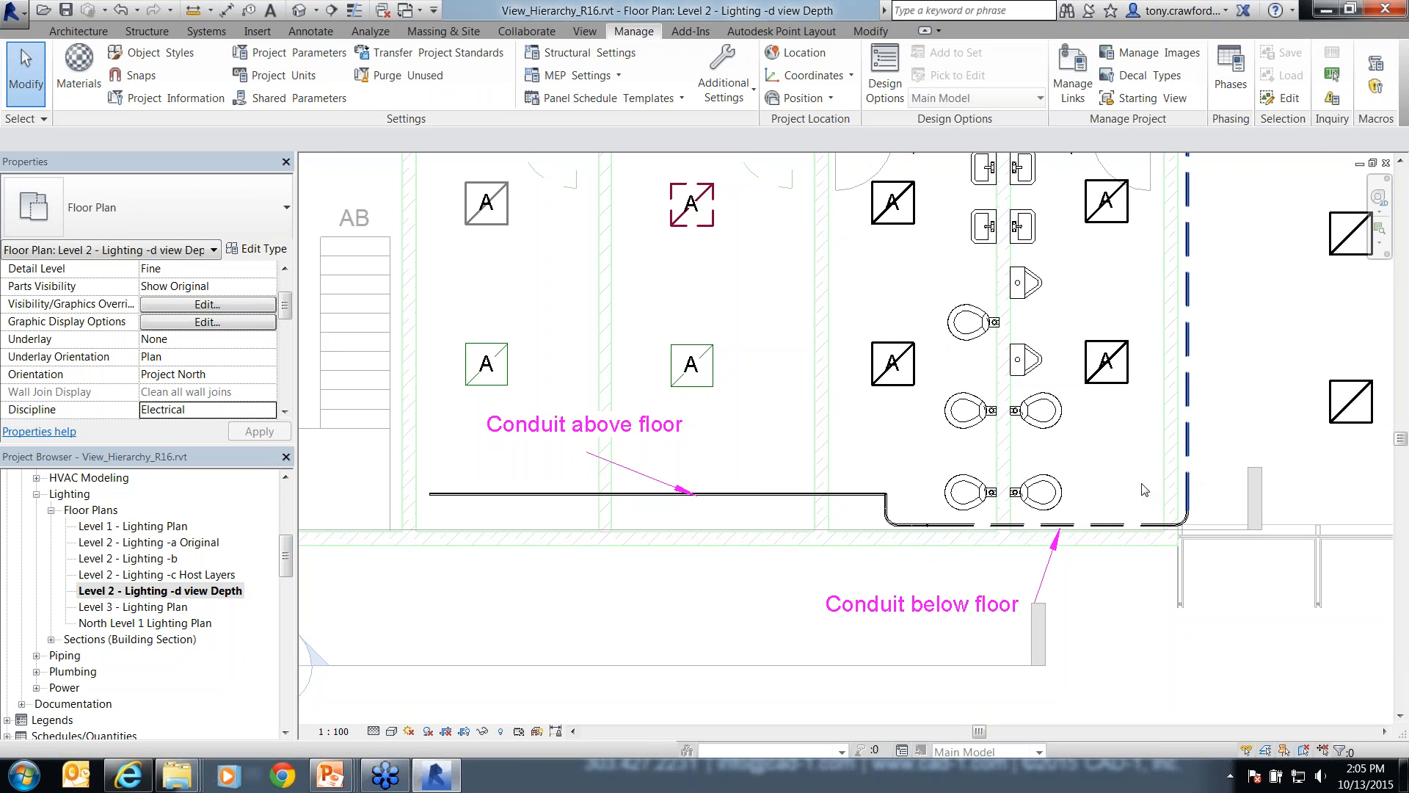
key("Tab")
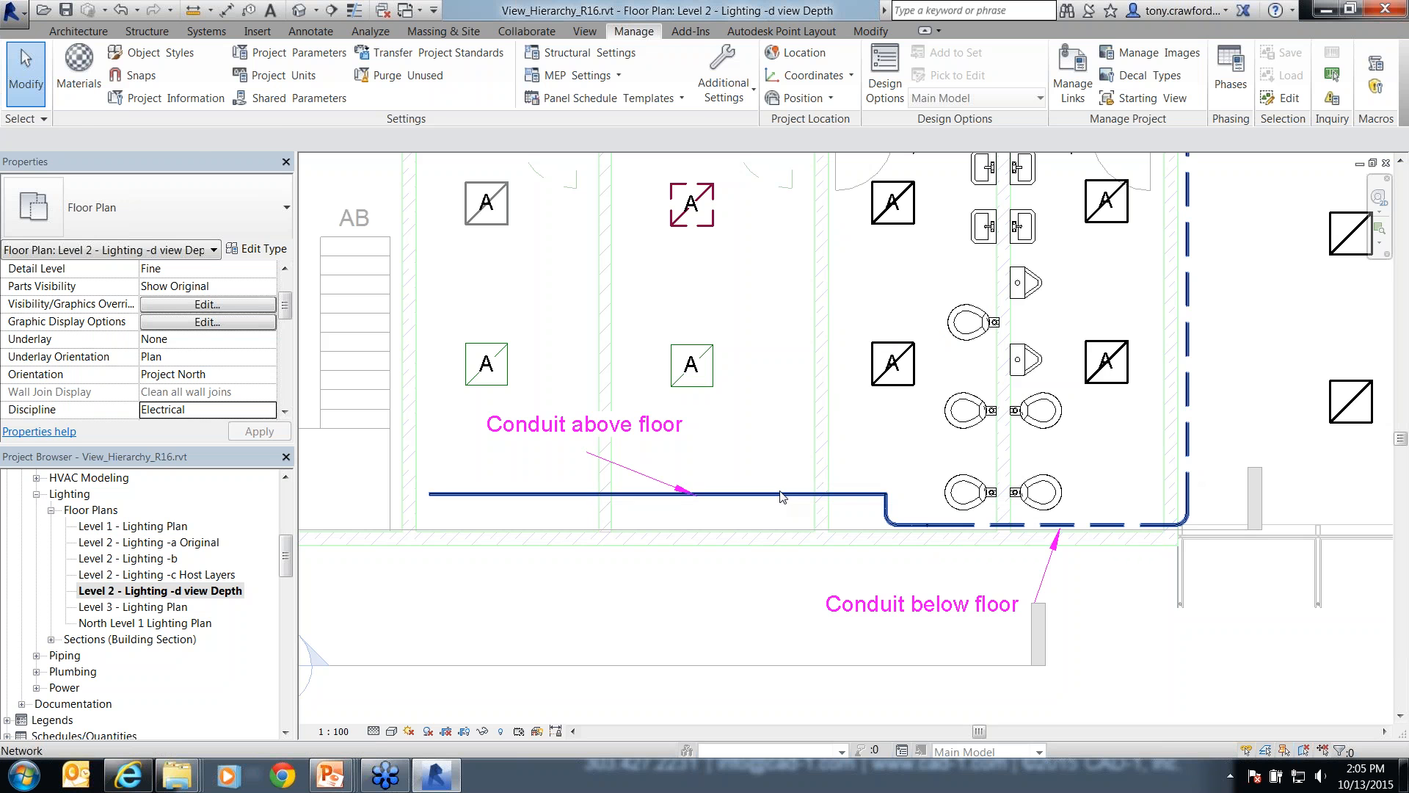
- Review the conduit run and the <Beyond> line style's pattern in the Line Styles settings, leaving the settings unchanged
left_click(780, 497)
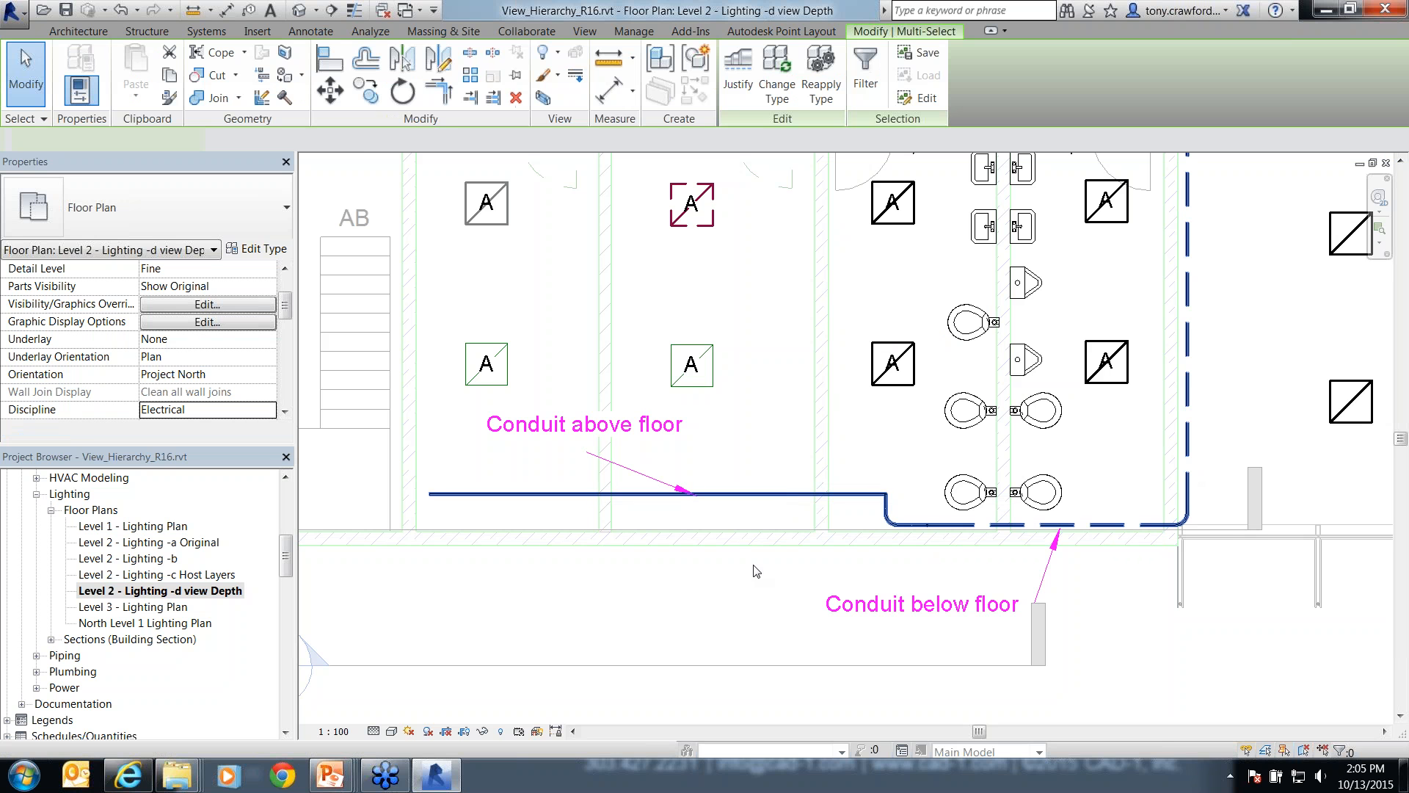
left_click(734, 611)
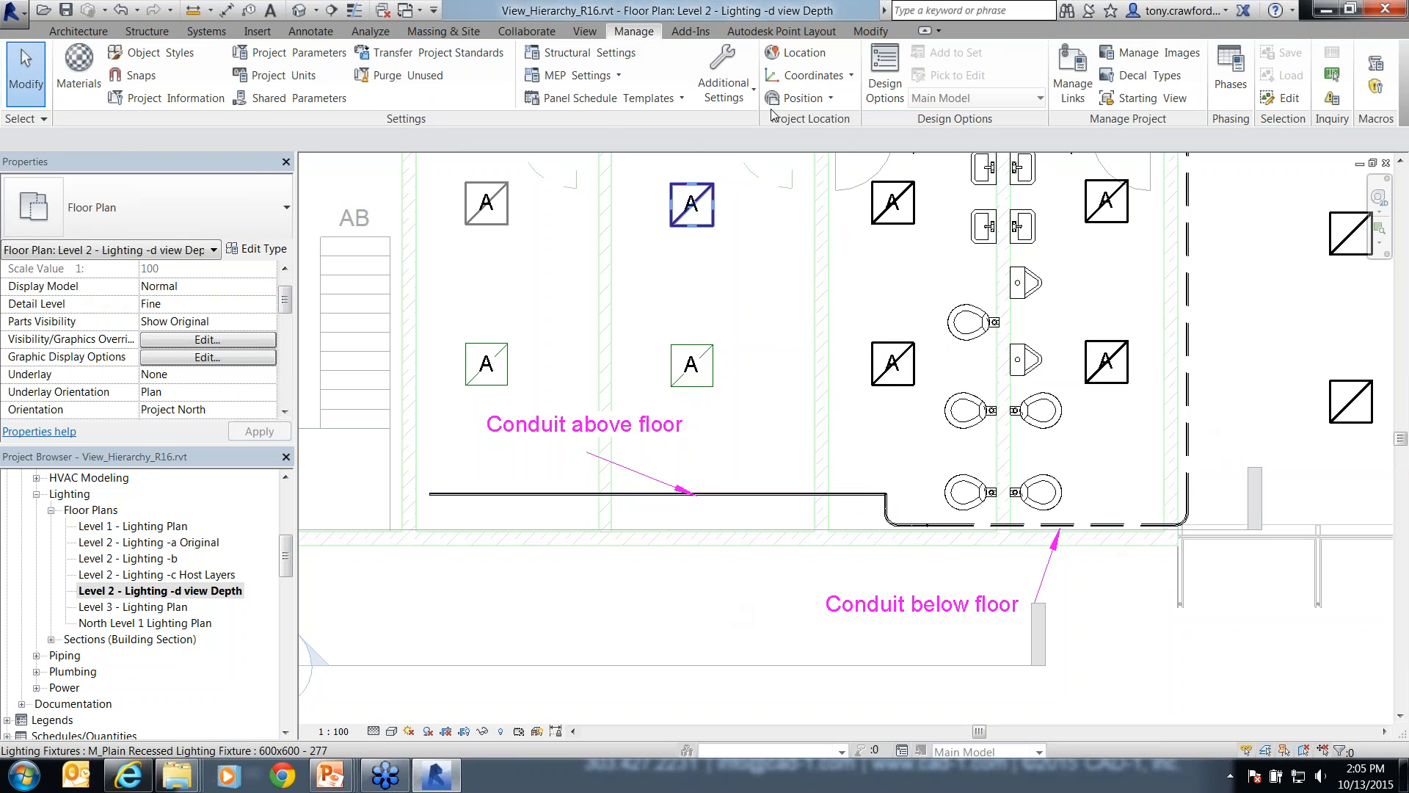
left_click(753, 91)
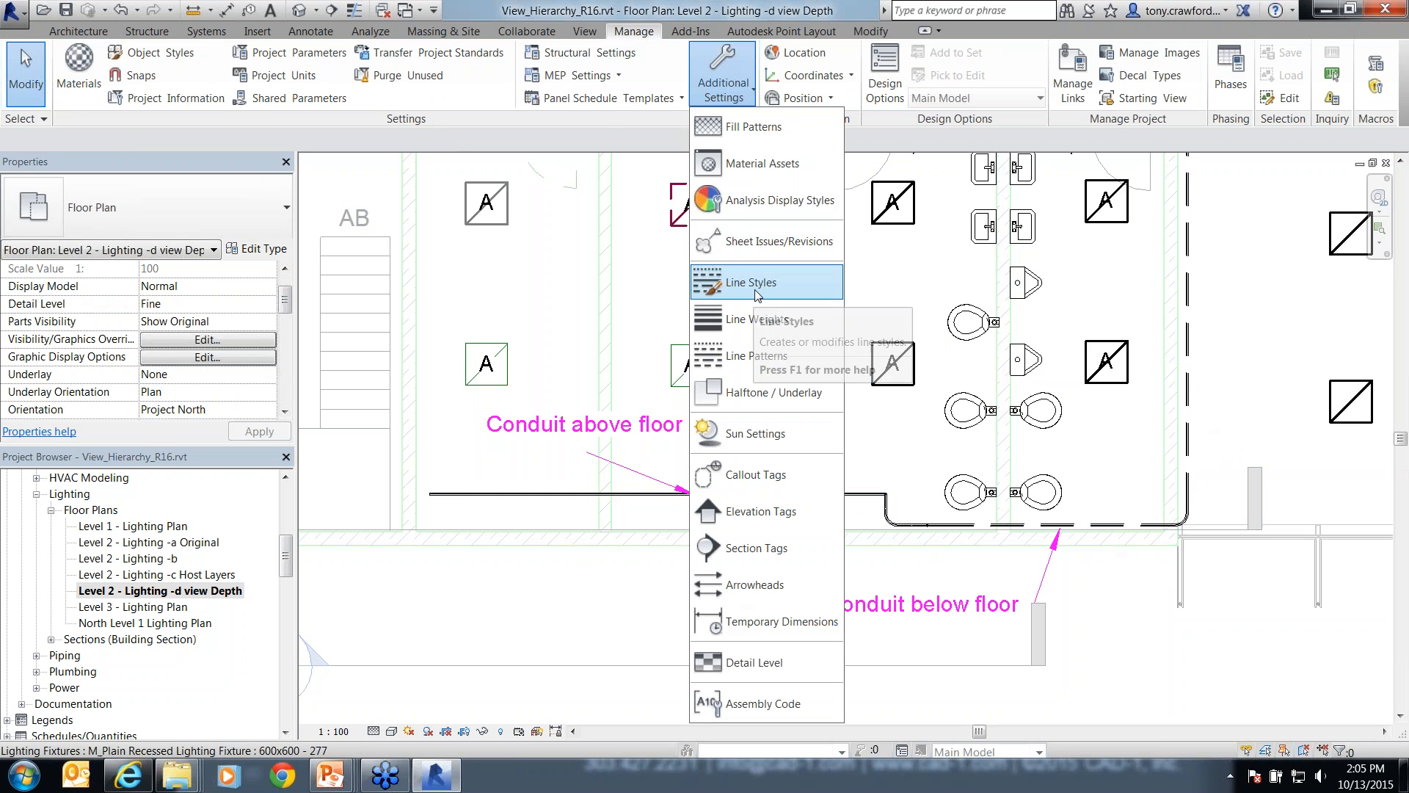
left_click(757, 295)
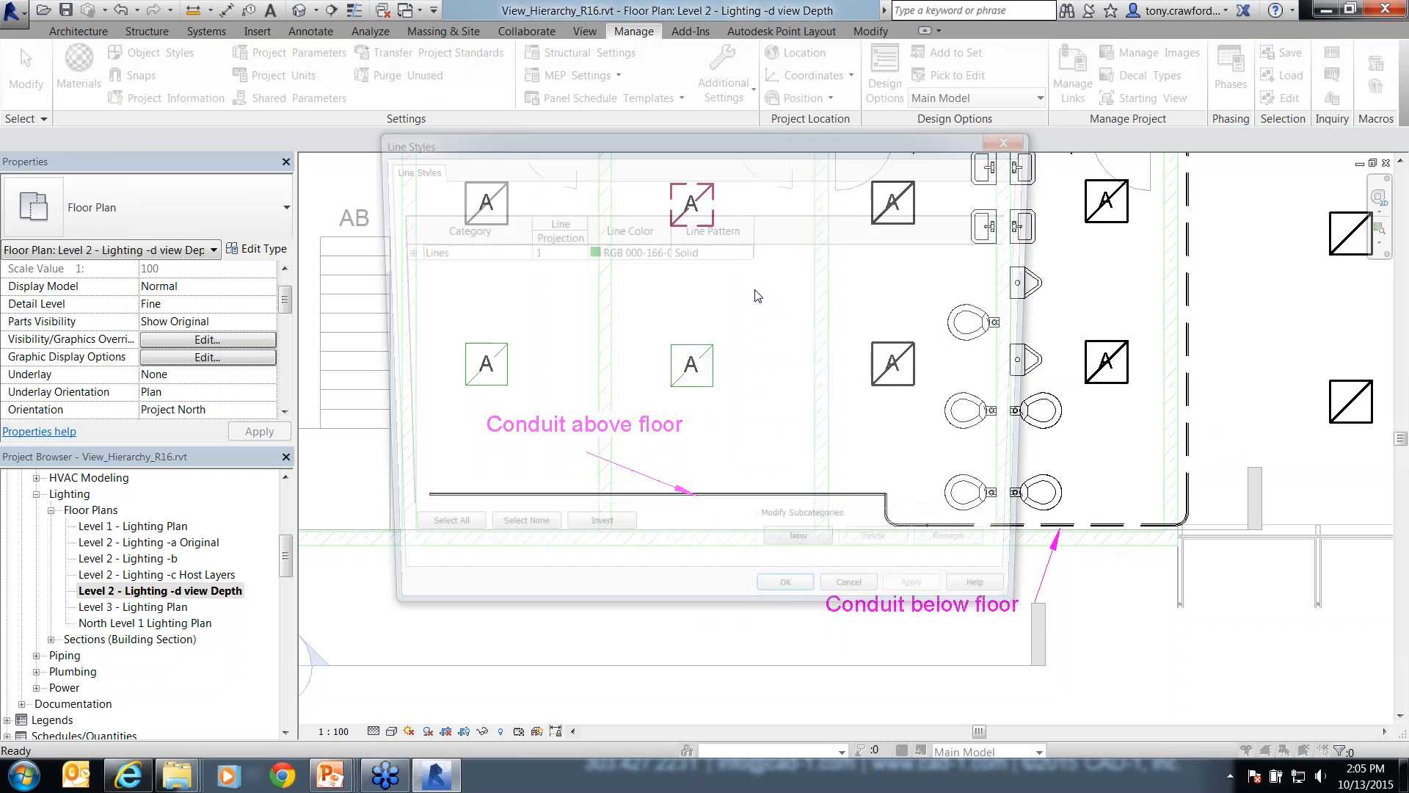
left_click(396, 251)
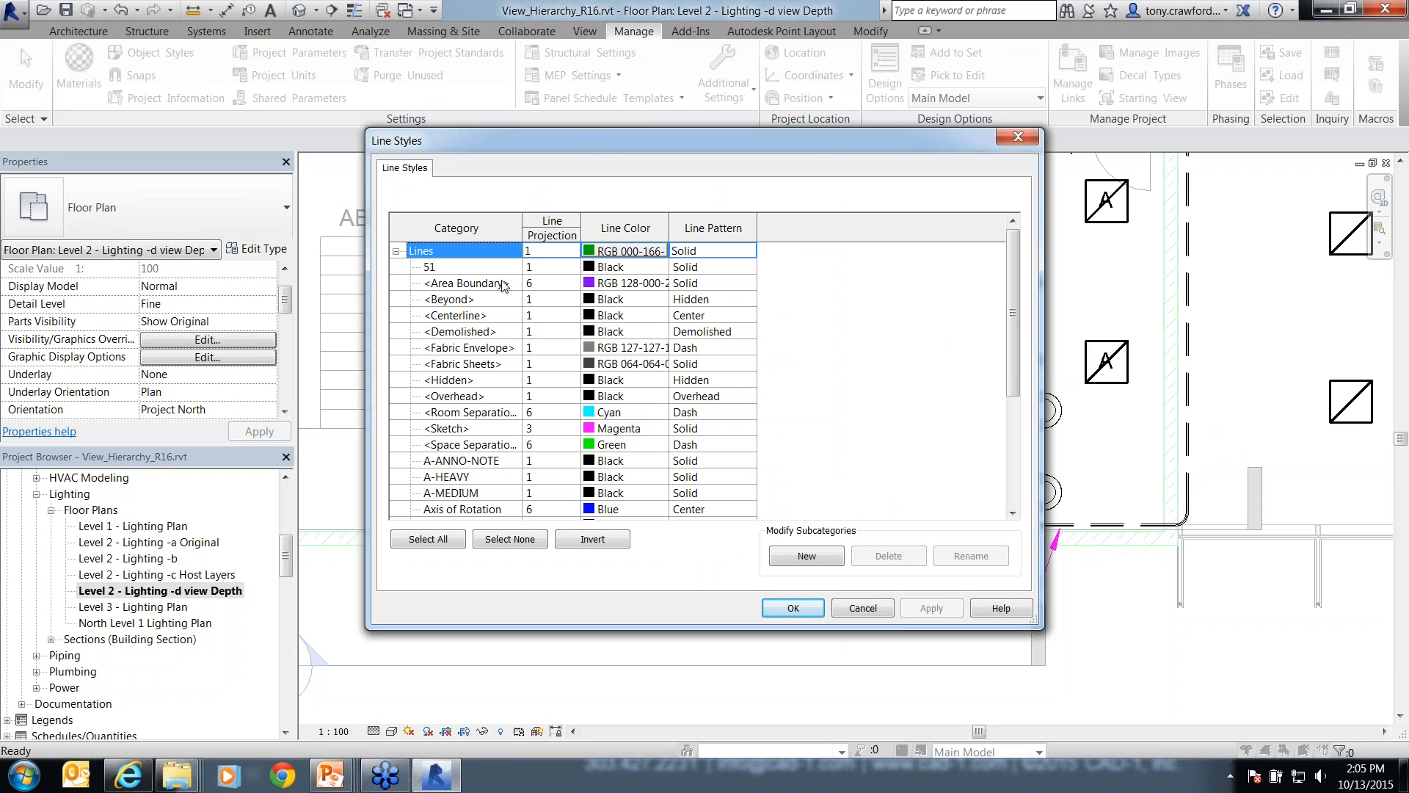
left_click(694, 298)
left_click(742, 303)
left_click(742, 302)
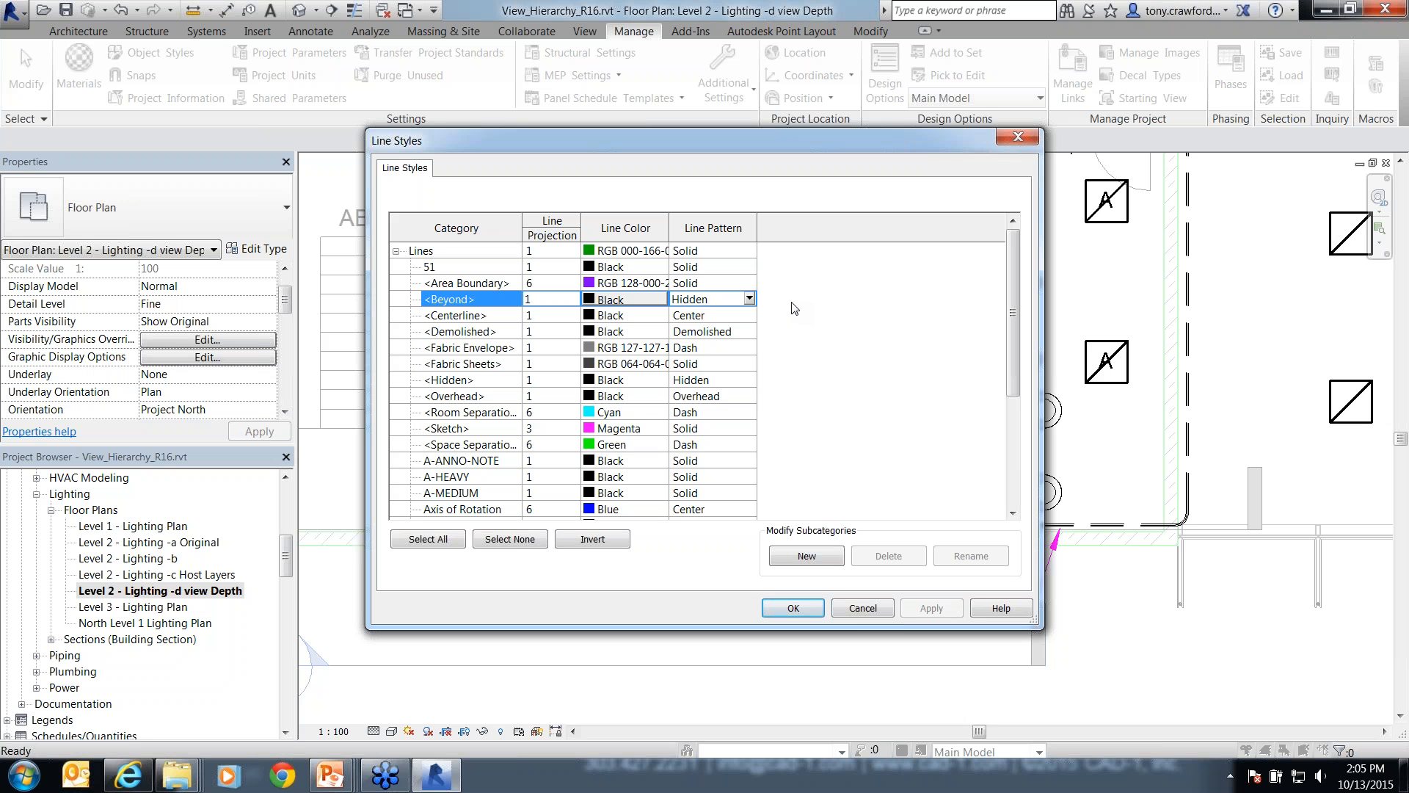
left_click(863, 608)
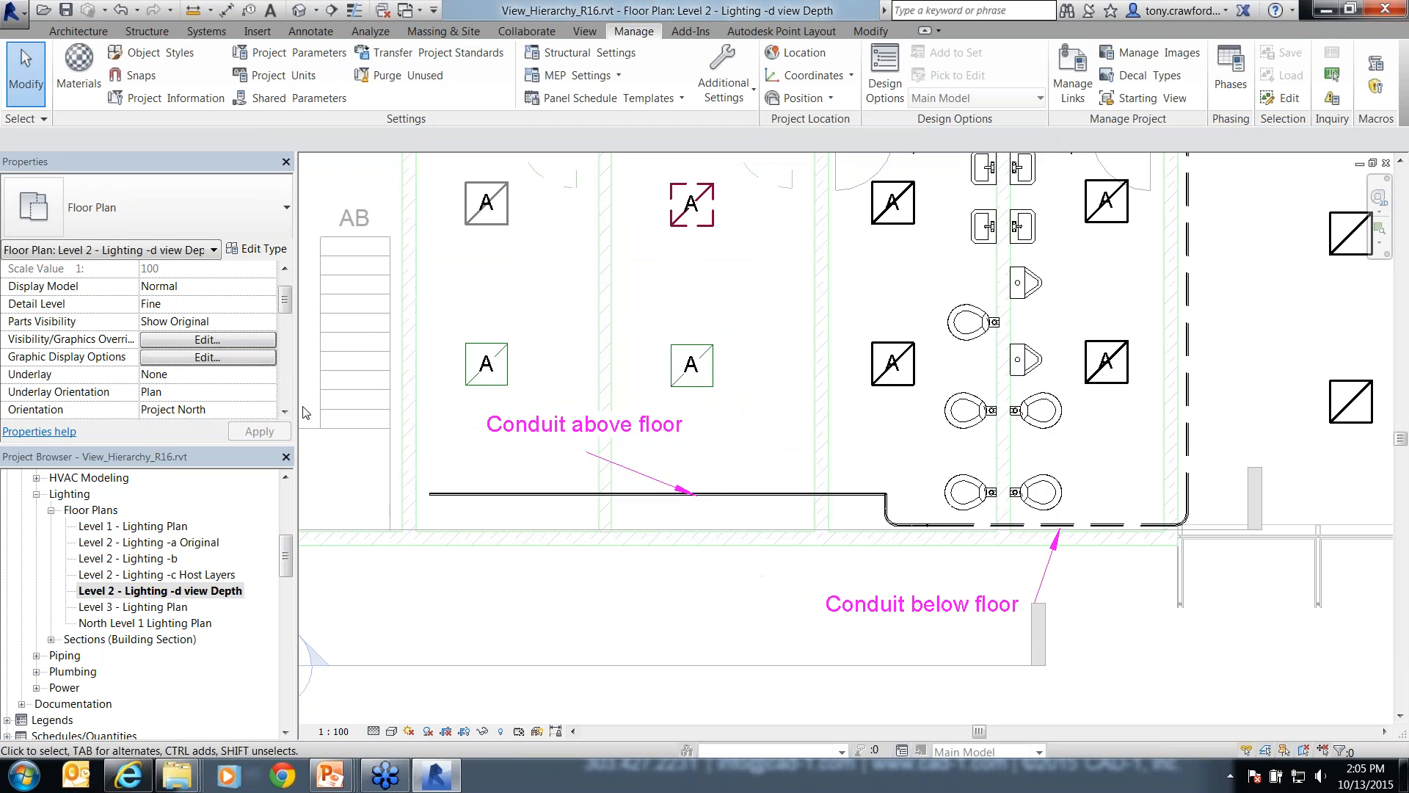
- Open the plan's View Range settings and point out the View Depth level and offset with temporary red arrows
scroll(275, 353, "down", 5)
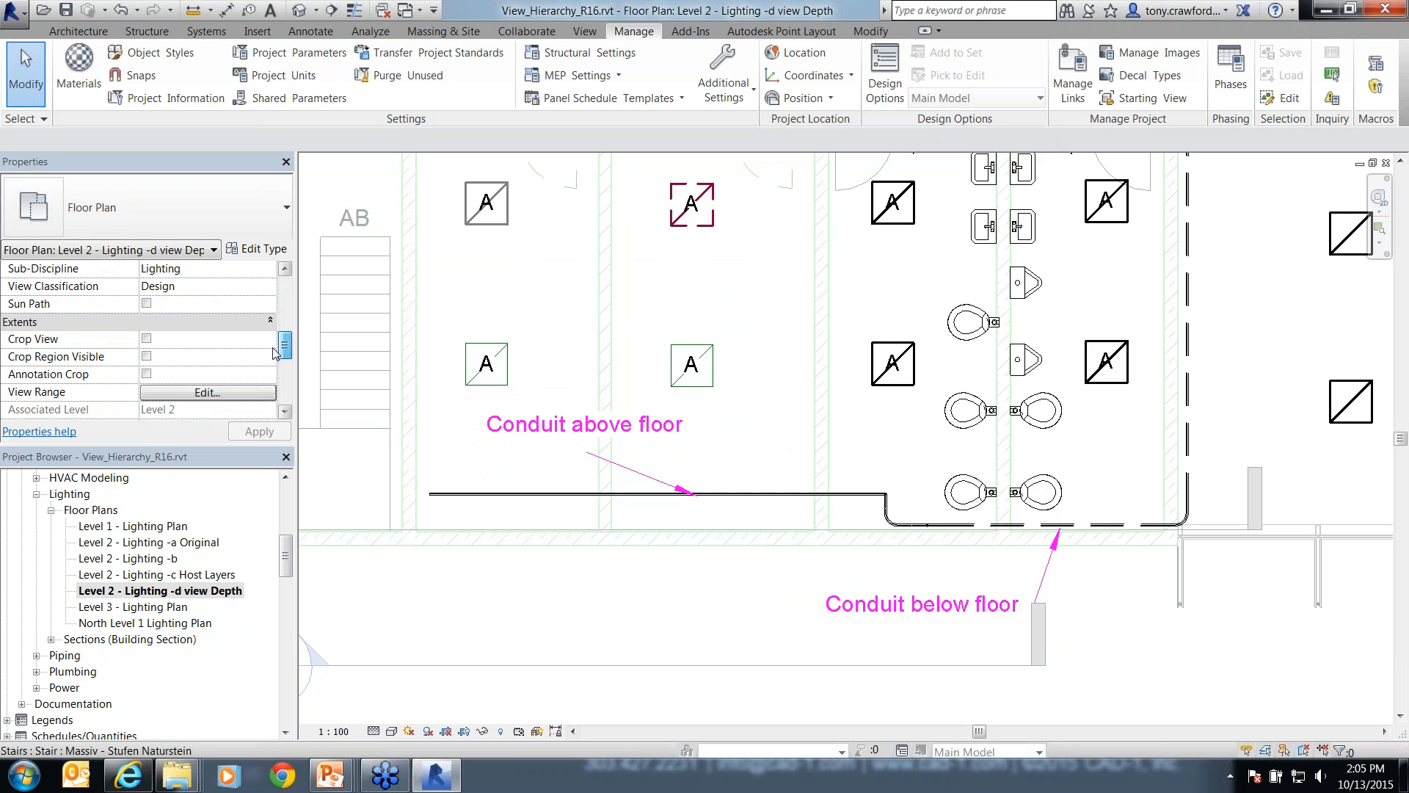
scroll(275, 353, "down", 3)
left_click(208, 339)
double_click(865, 428)
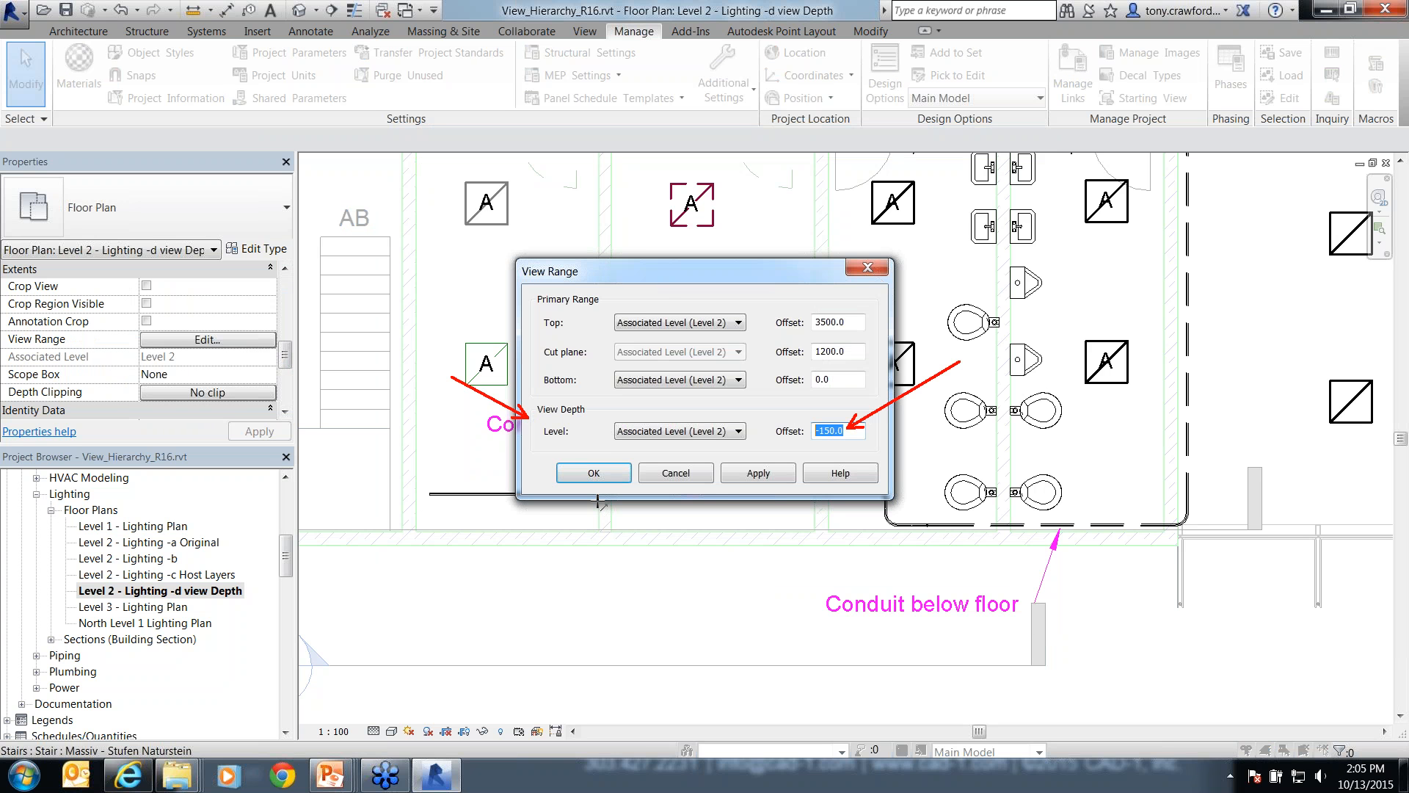
left_click_drag(445, 380, 525, 416)
left_click_drag(955, 390, 847, 439)
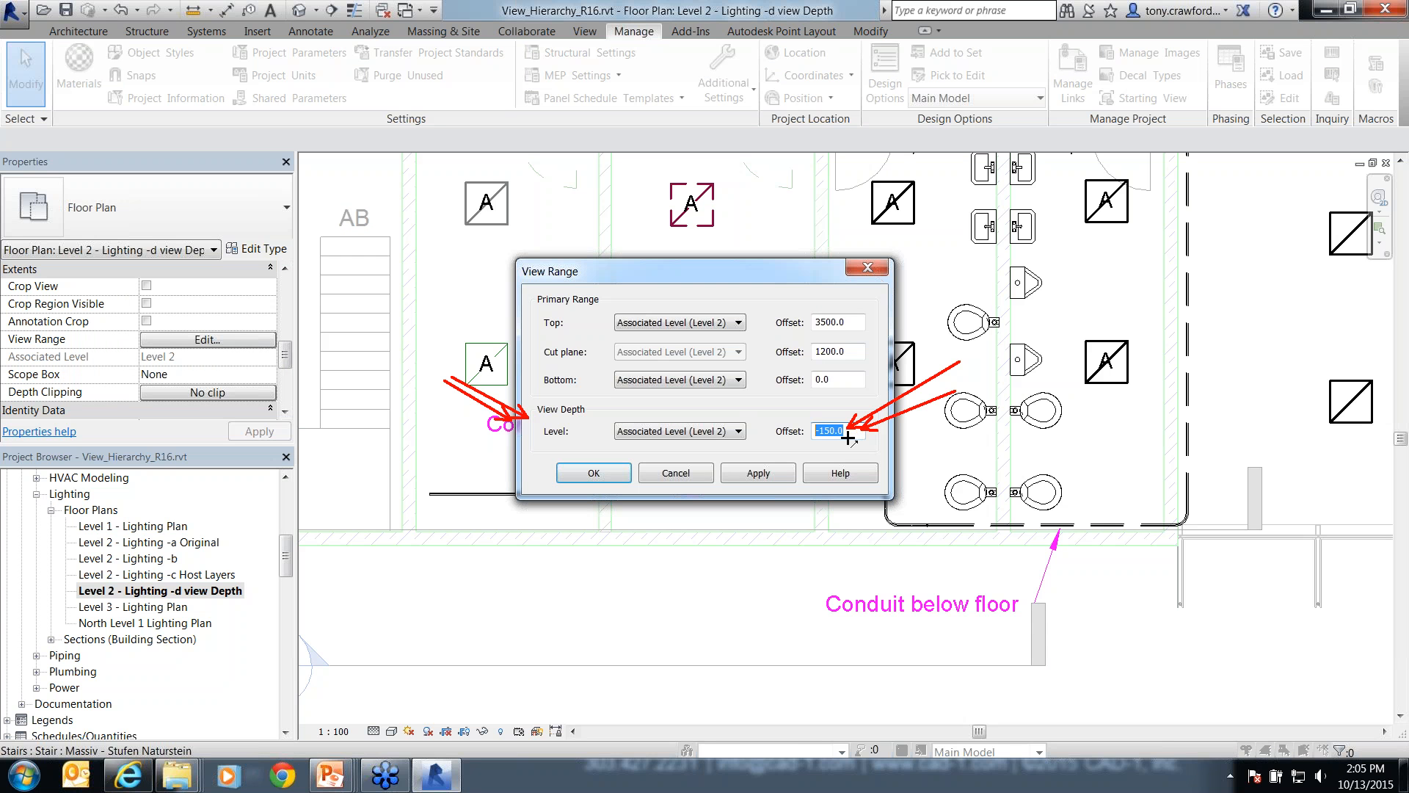
key("Escape")
left_click(852, 430)
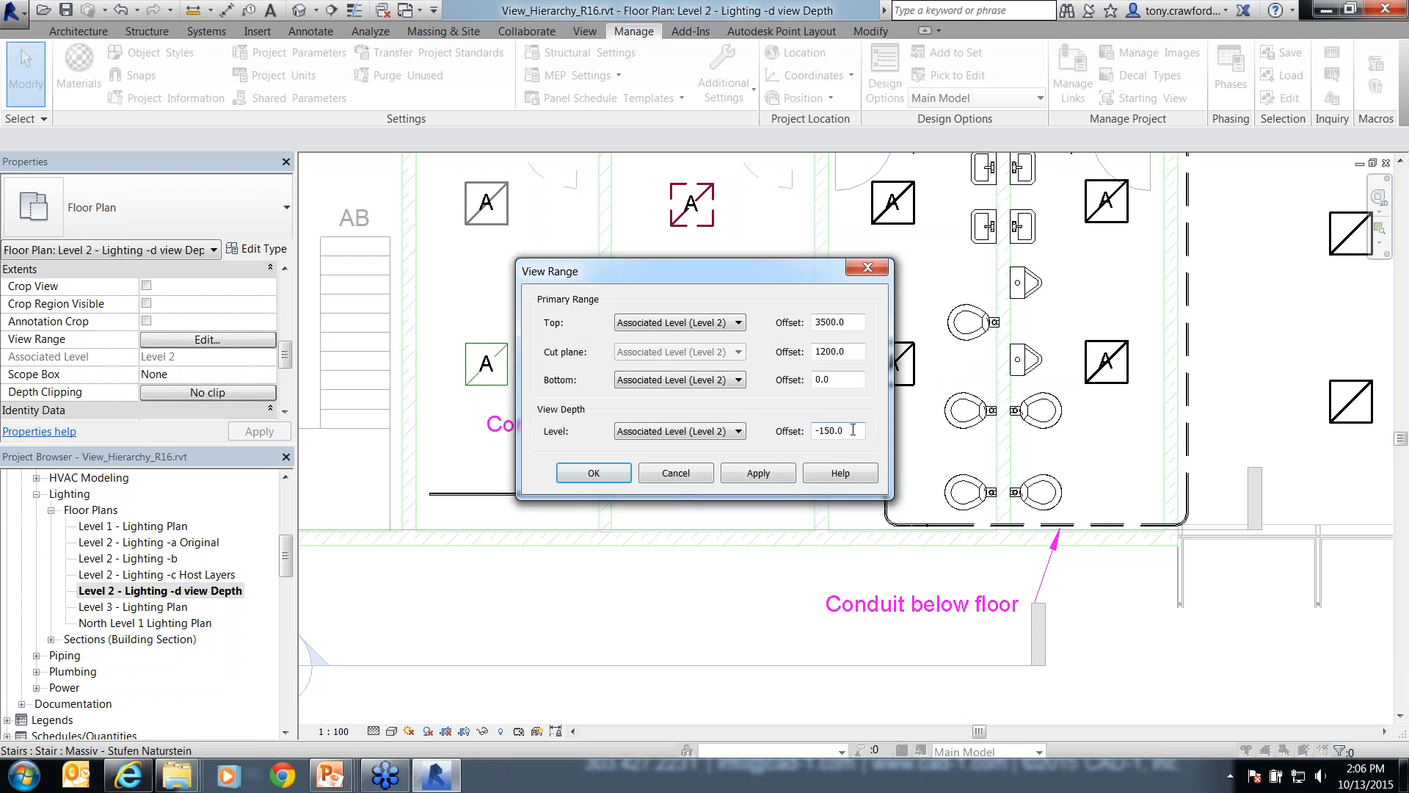
left_click_drag(934, 384, 863, 430)
- Set the View Depth offset to -10.0 in the plan's view range and apply it
left_click(830, 431)
key("BackSpace")
type("0")
left_click_drag(742, 270, 649, 171)
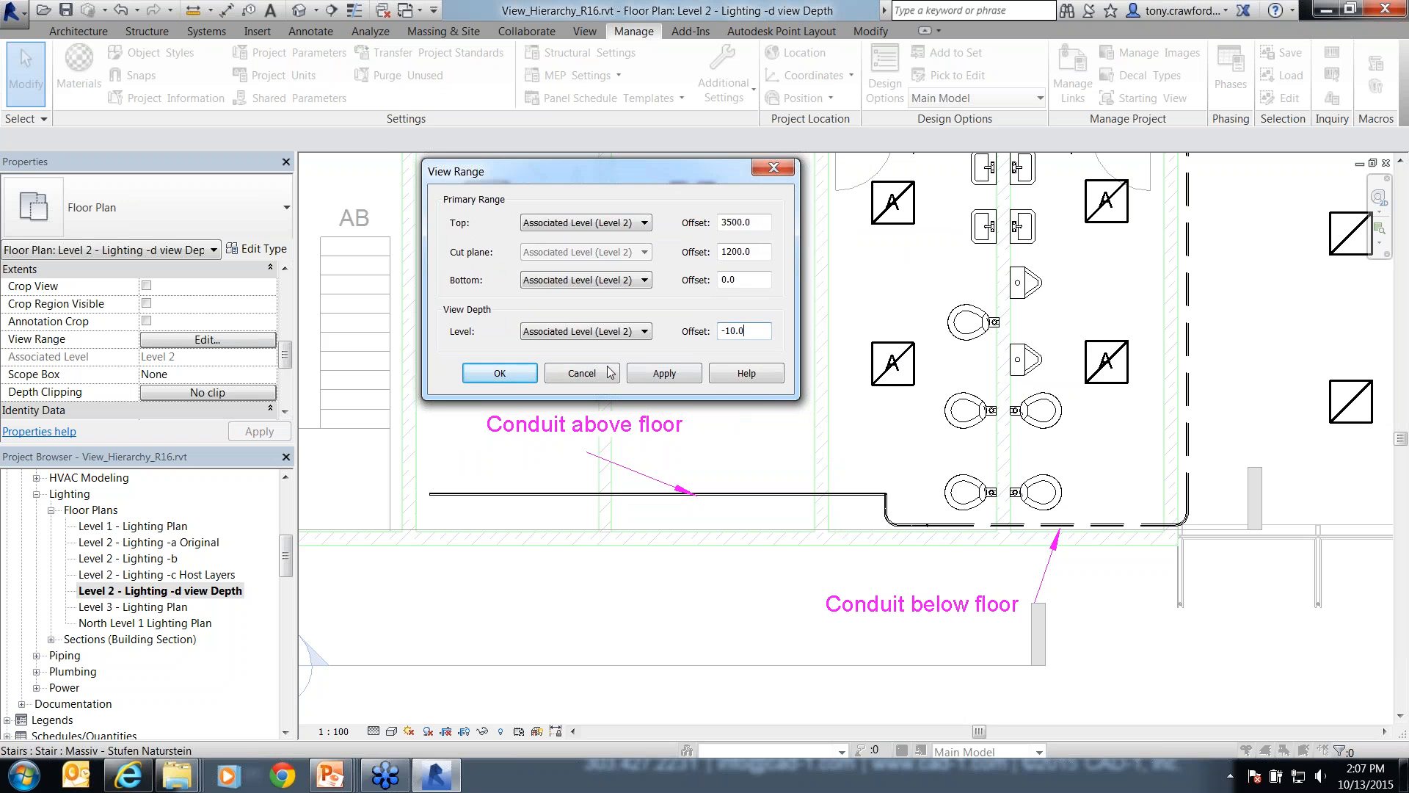
key("Return")
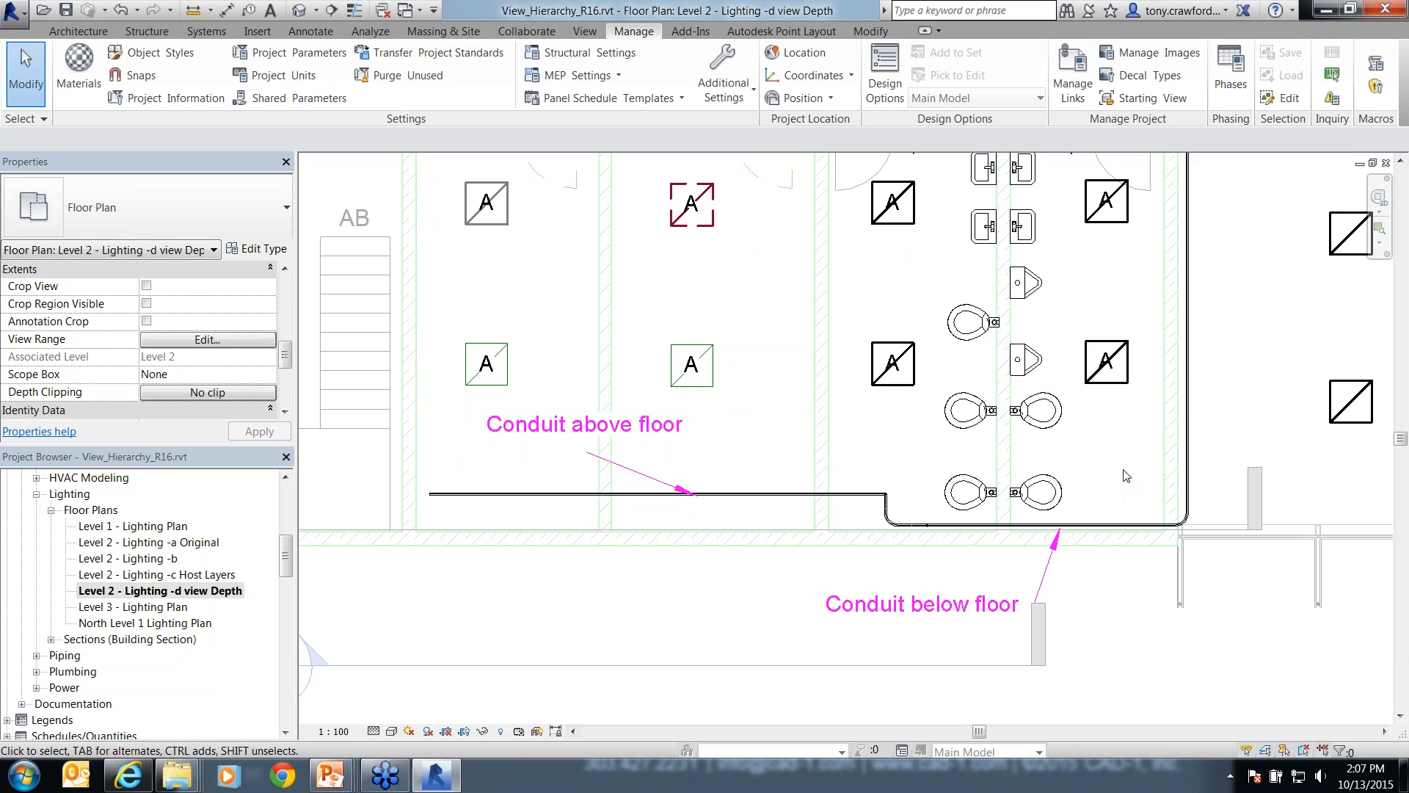
- Examine the whole conduit run and check the offset of the long vertical conduit beside the toilet rooms
mouse_move(1133, 483)
middle_mouse_down()
mouse_move(1056, 505)
mouse_move(1052, 541)
middle_mouse_up()
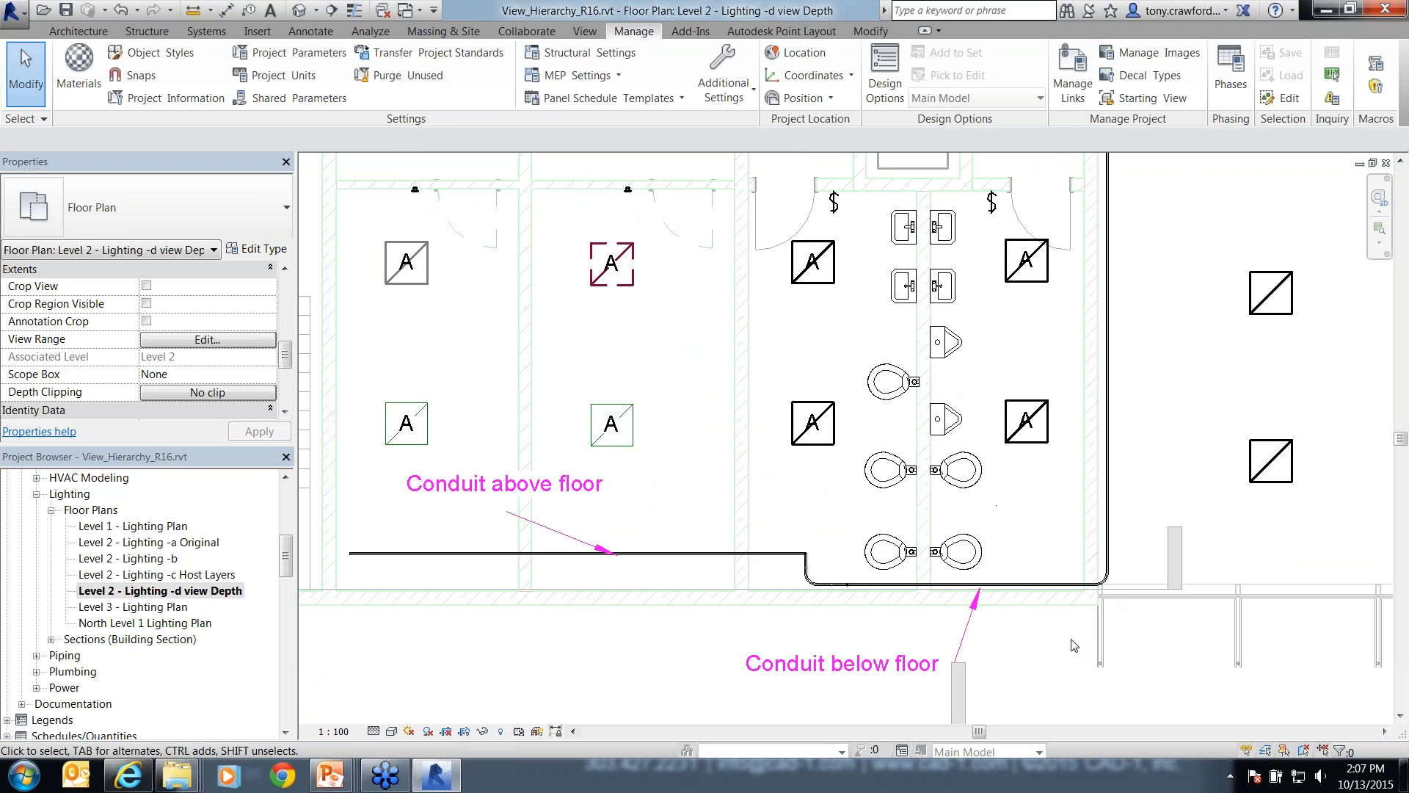
scroll(1072, 643, "down", 1)
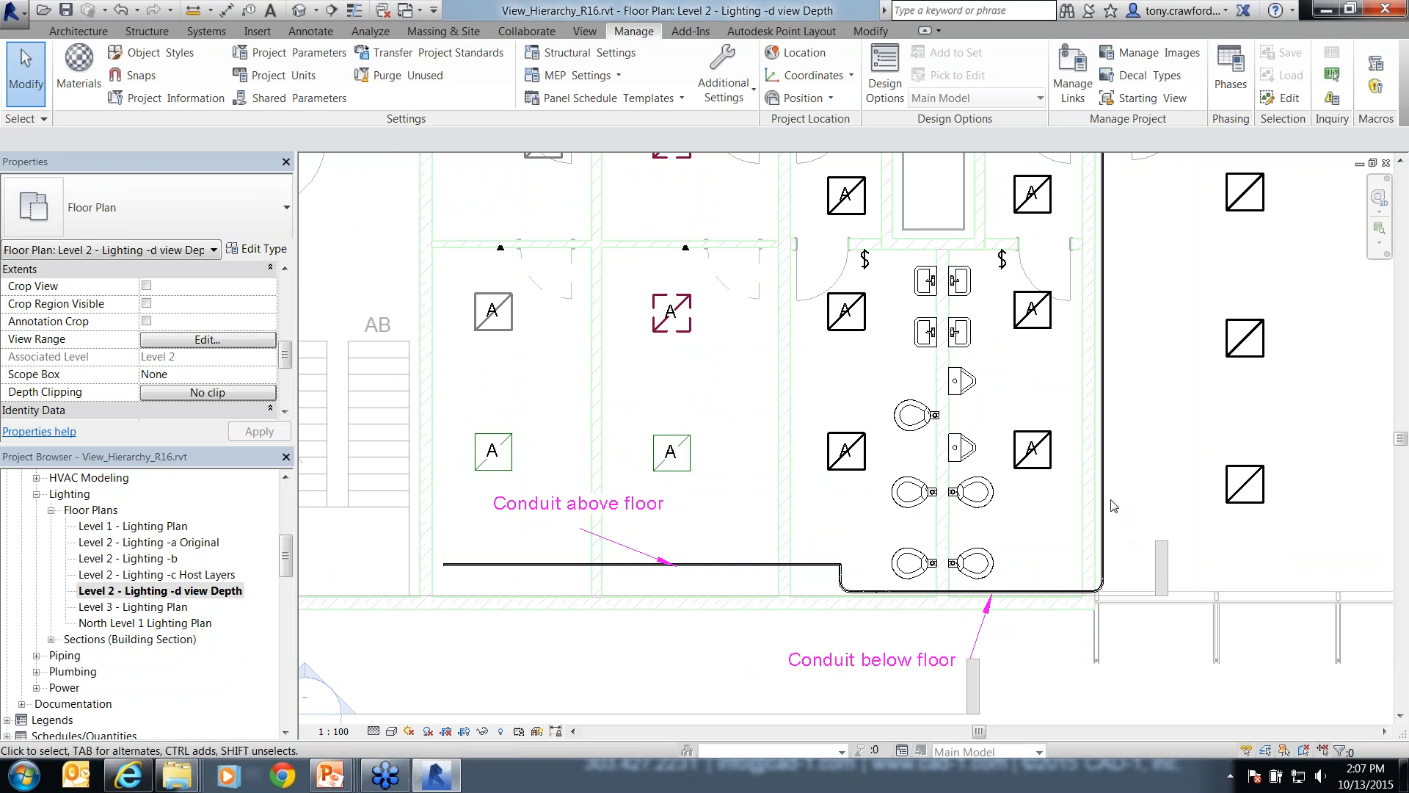
scroll(1141, 556, "down", 2)
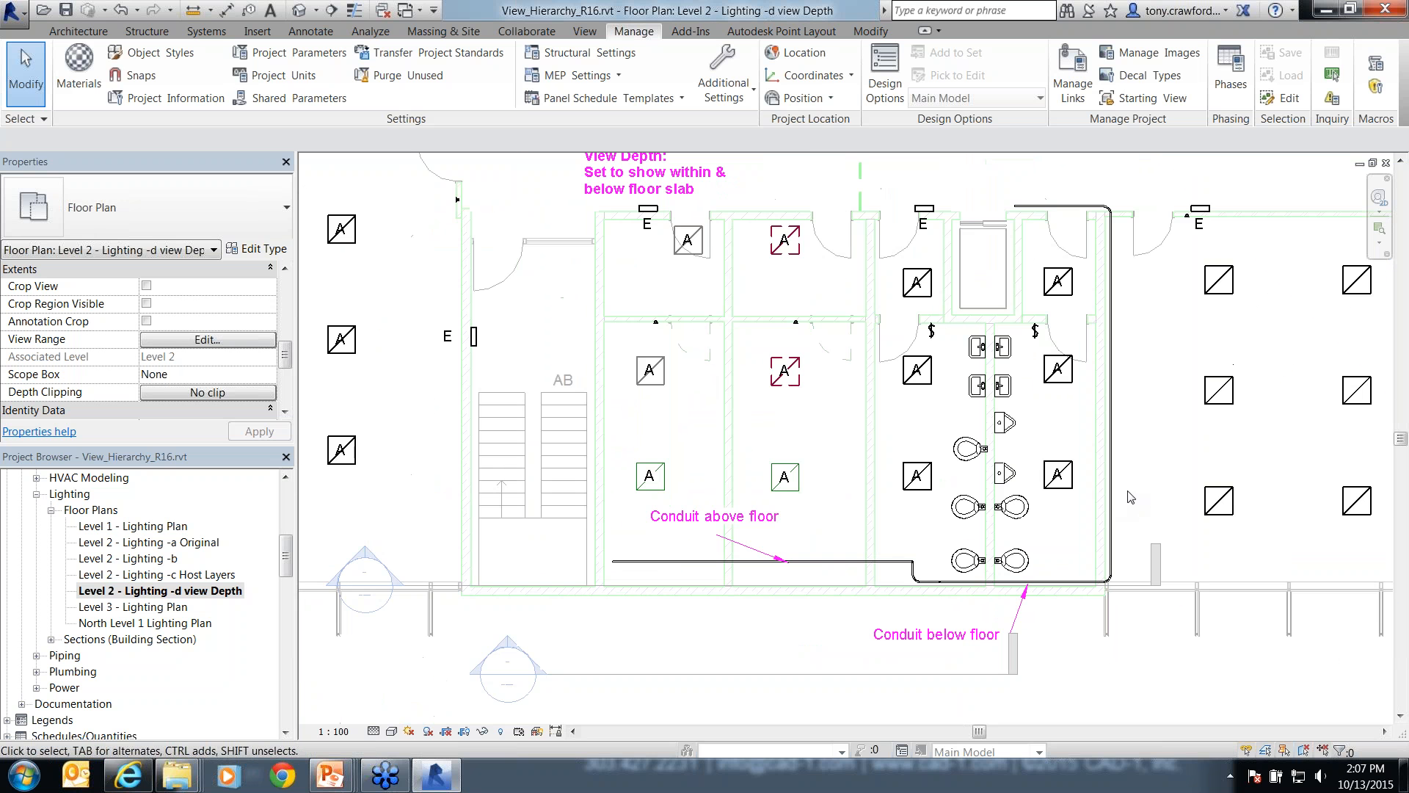
left_click(1112, 353)
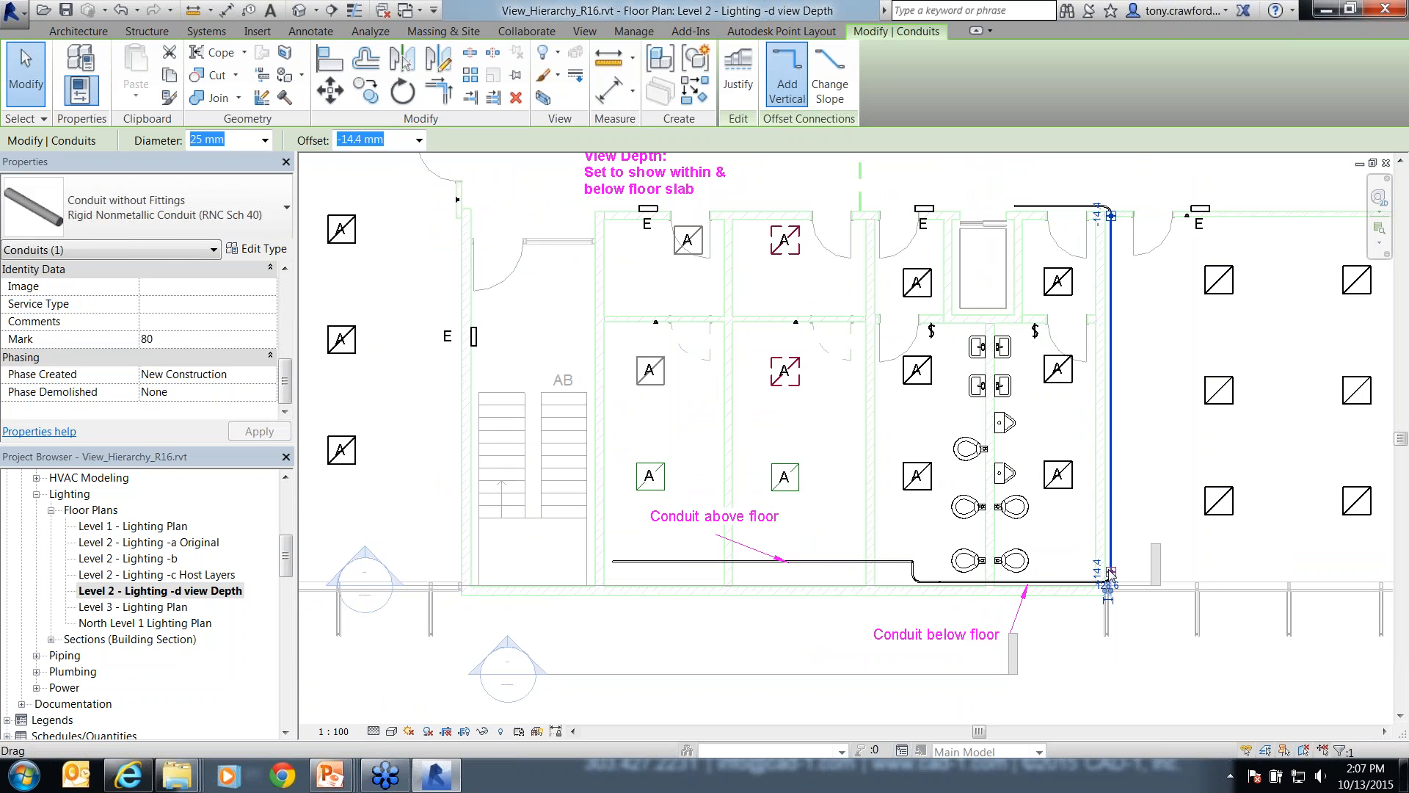
key("Escape")
left_click(1147, 521)
left_click(1150, 645)
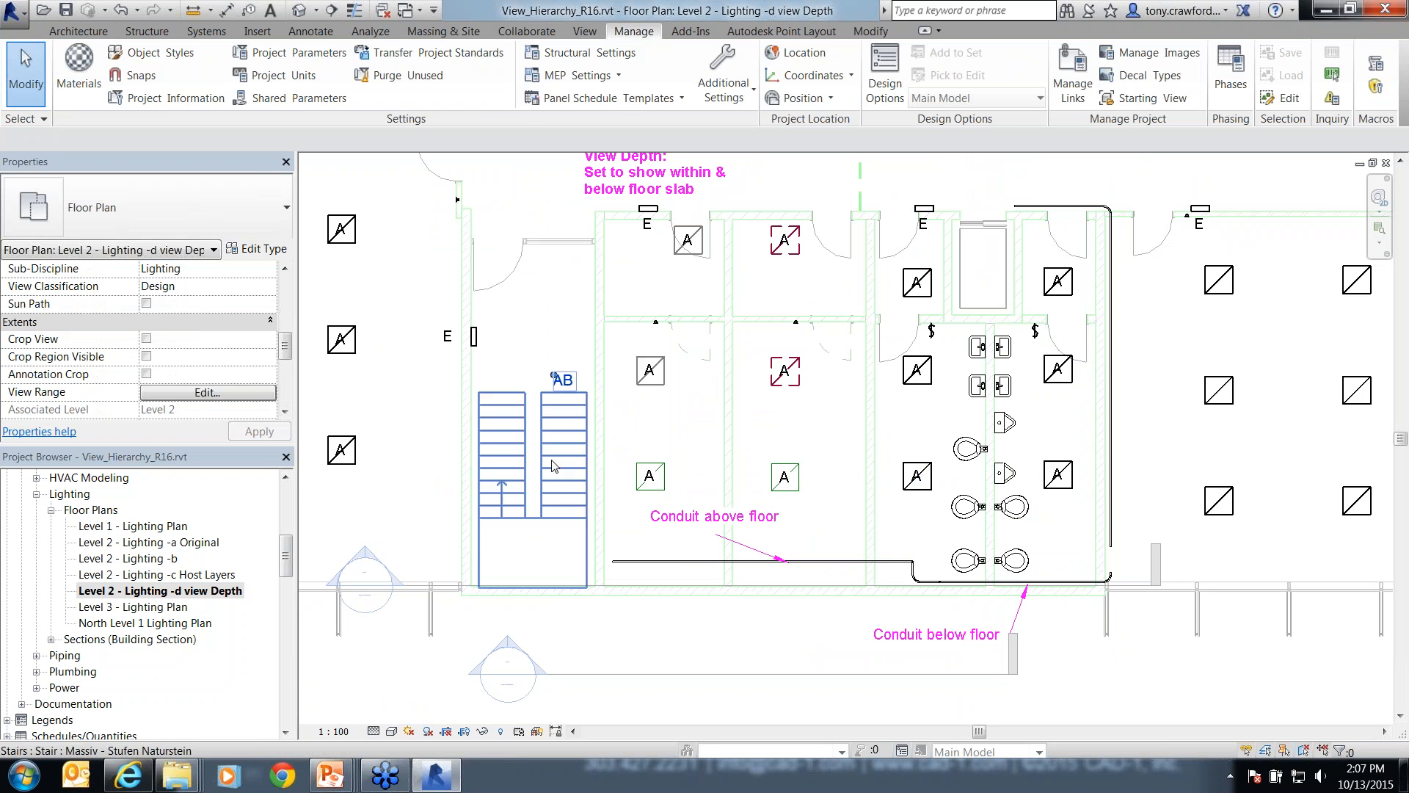
- Set the plan's View Depth offset to 0.0 in the view range and apply it
left_click(207, 394)
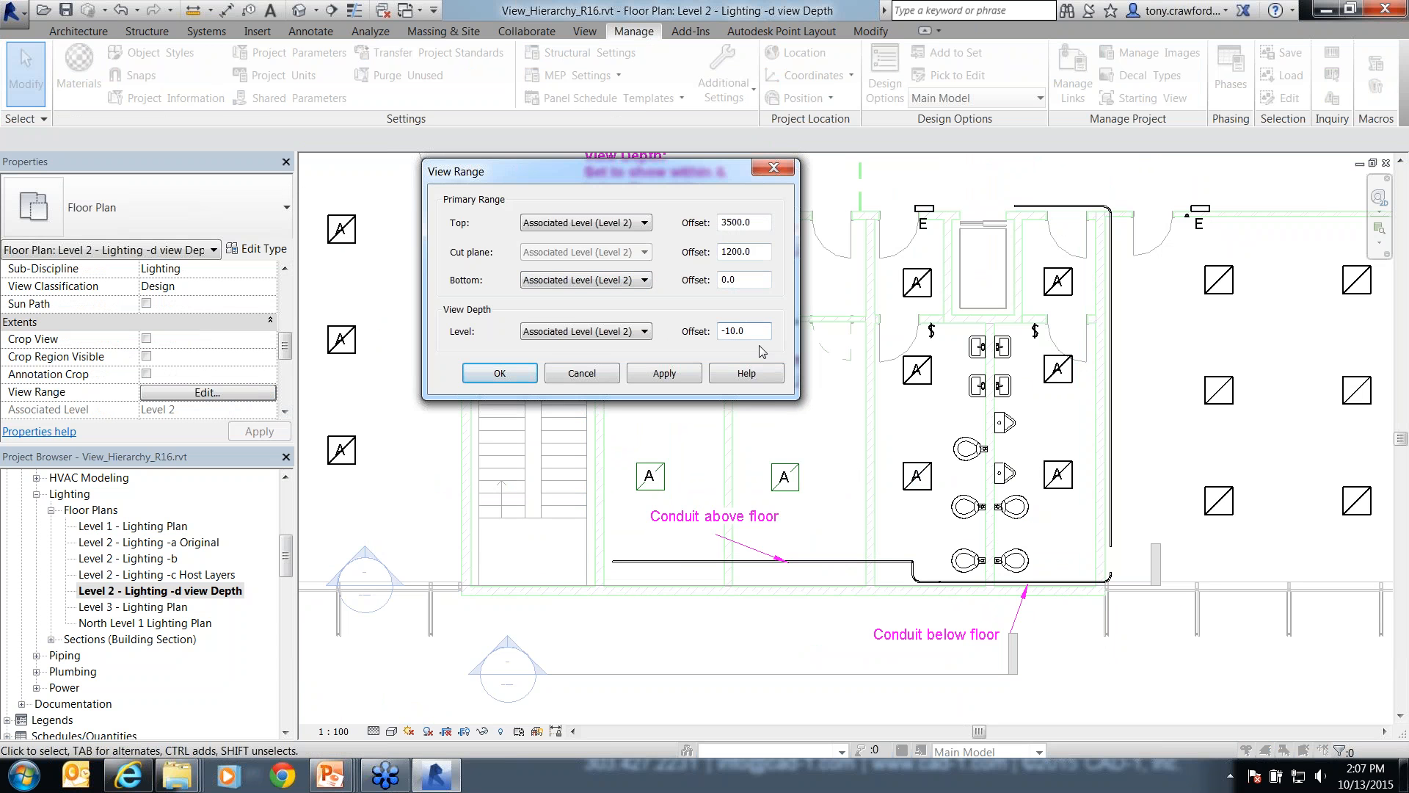
left_click_drag(725, 331, 732, 331)
type("0")
left_click(664, 373)
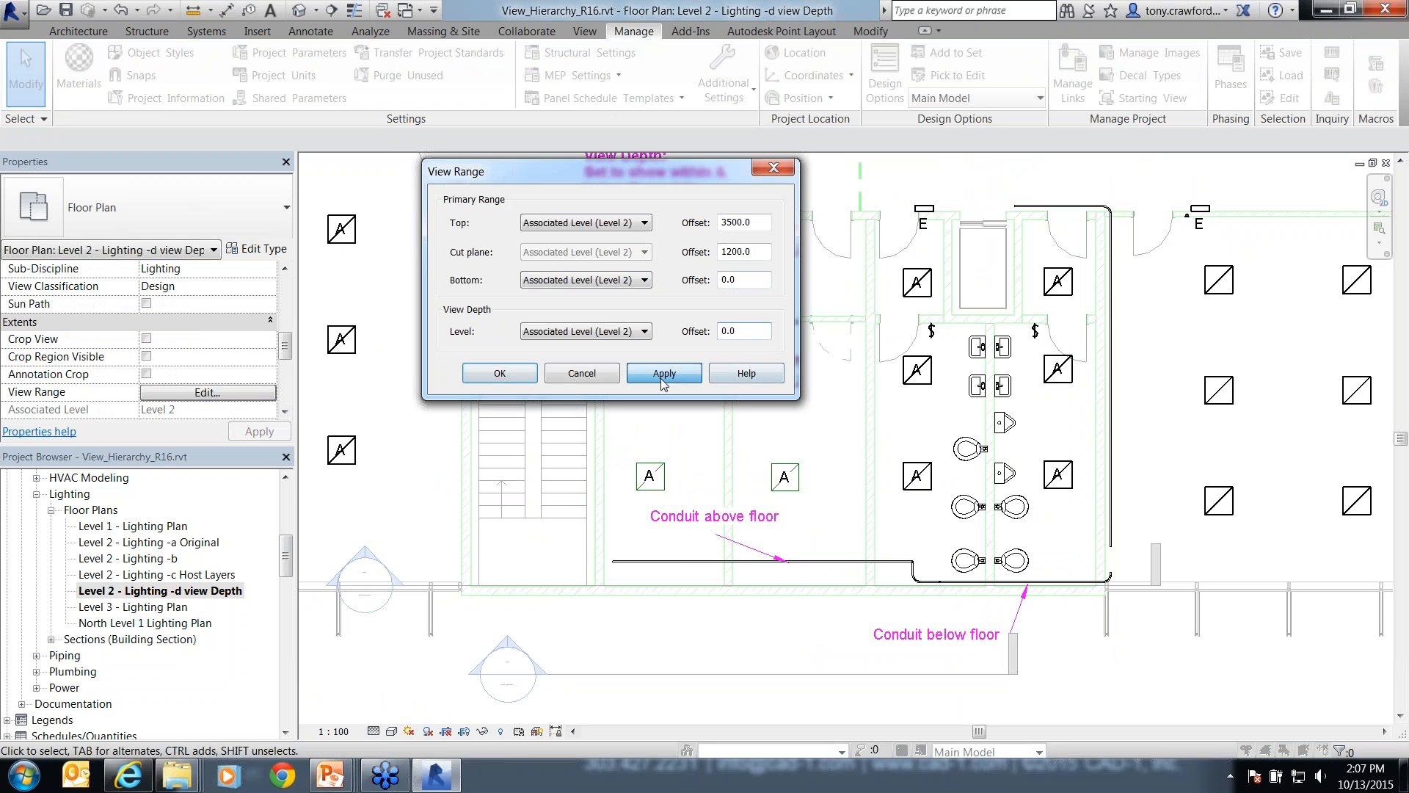
left_click(502, 373)
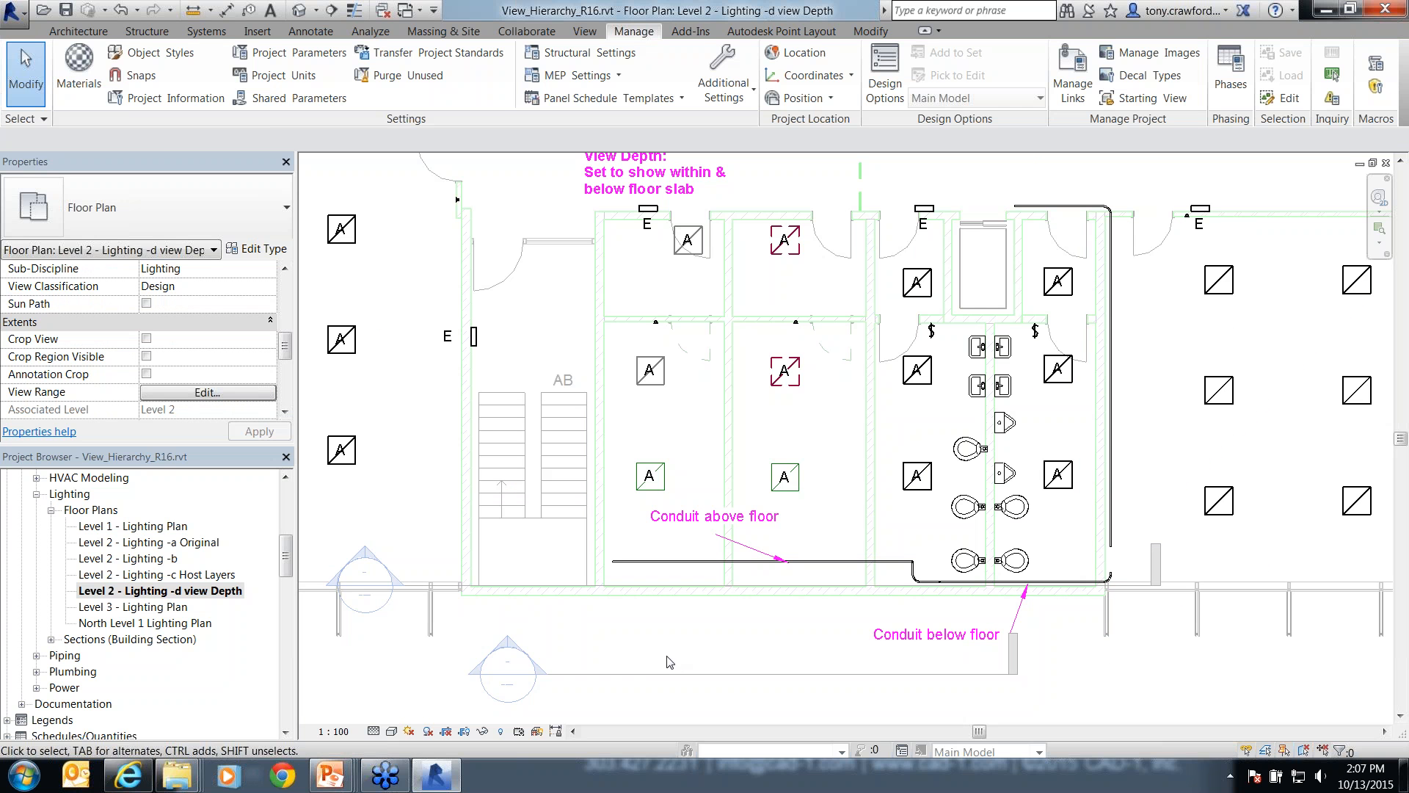
- Extend the far clip of the building section below the conduit run to an offset of about 5089
left_click(665, 675)
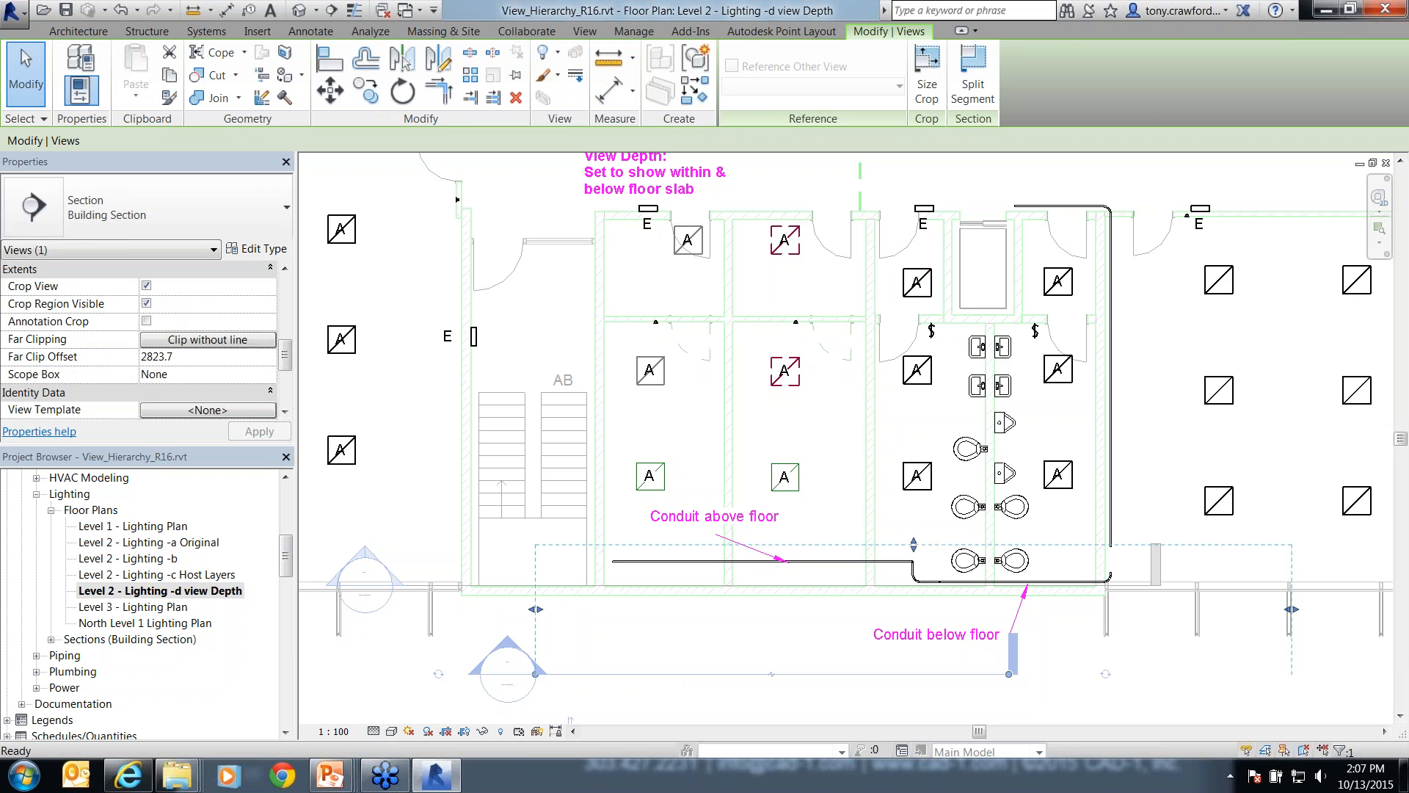
key("Escape")
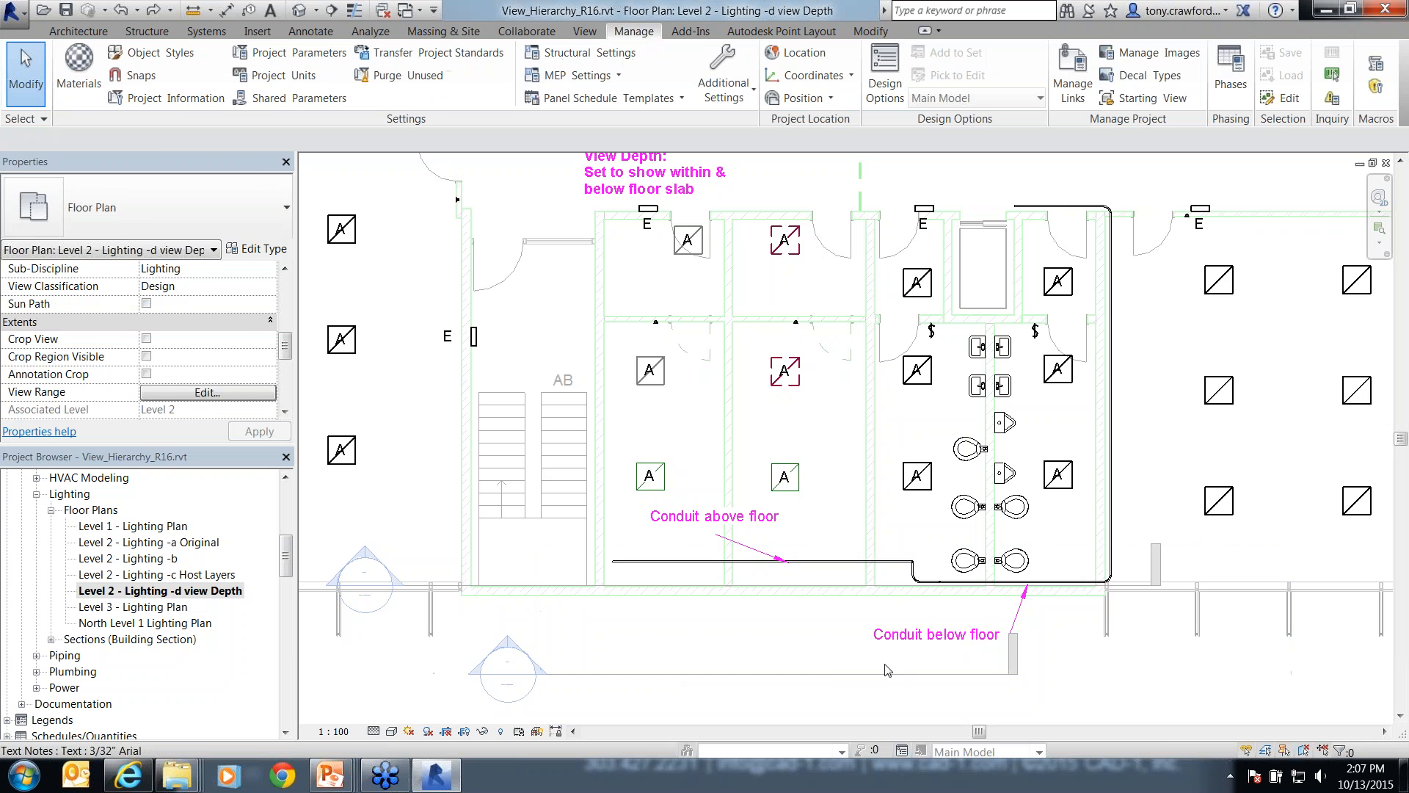
left_click(833, 674)
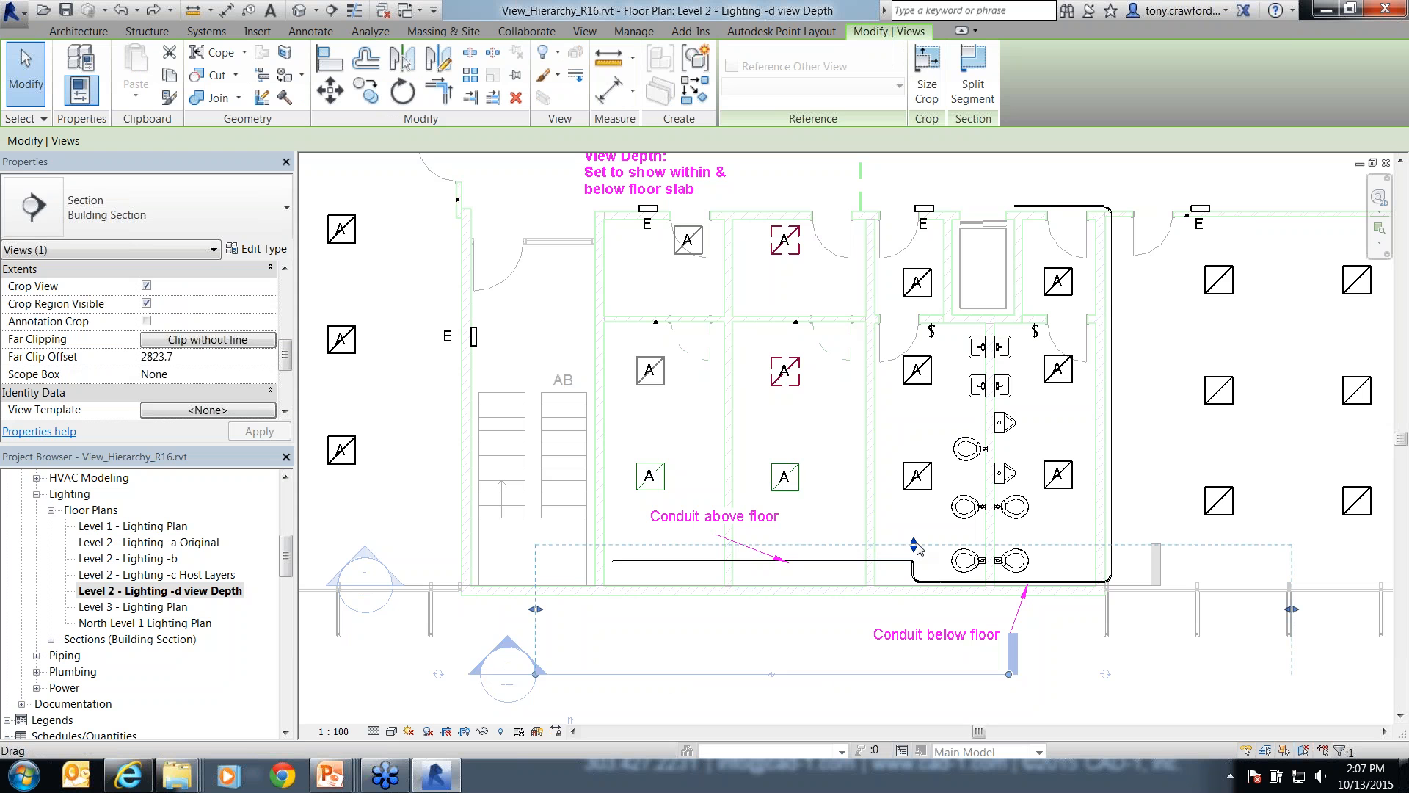
left_click_drag(917, 546, 914, 440)
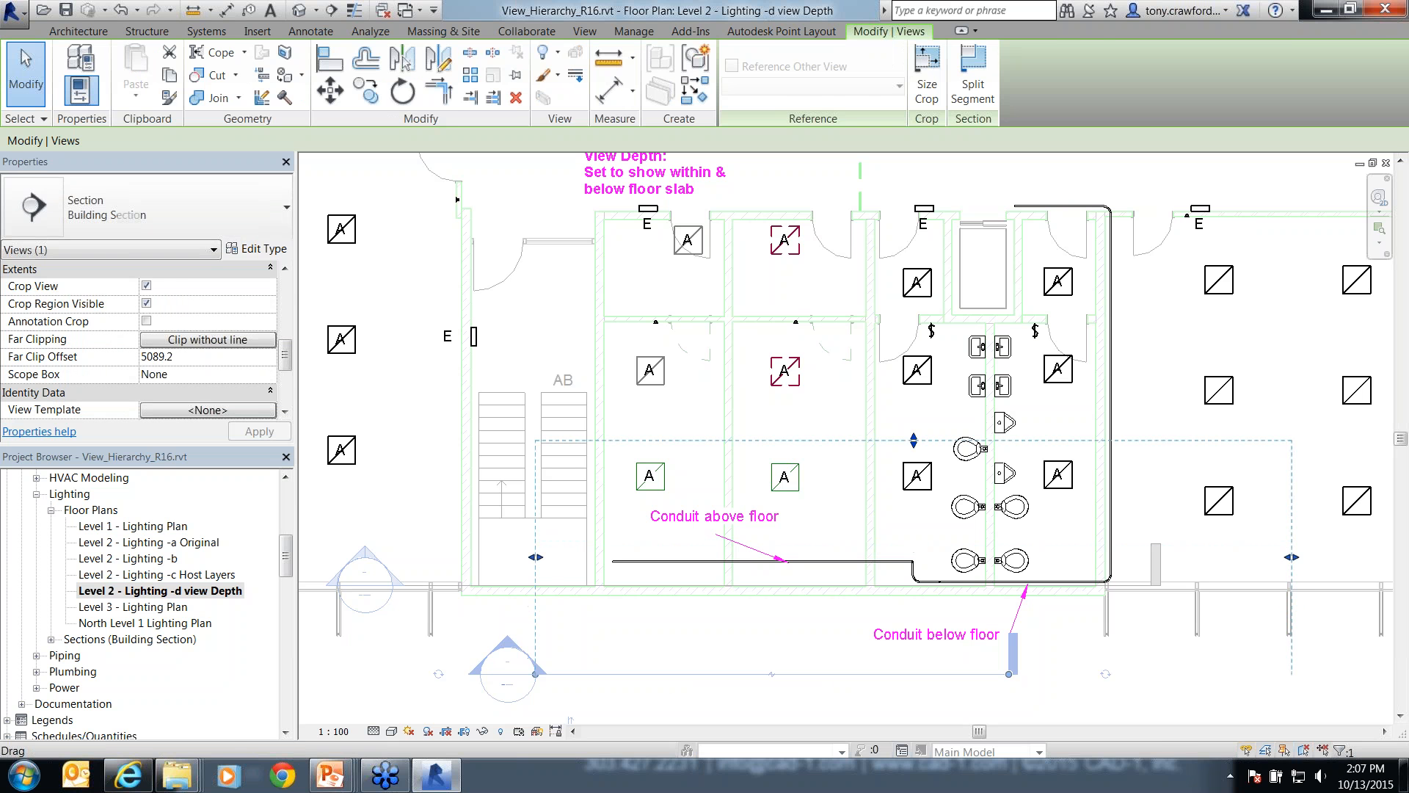
left_click(743, 621)
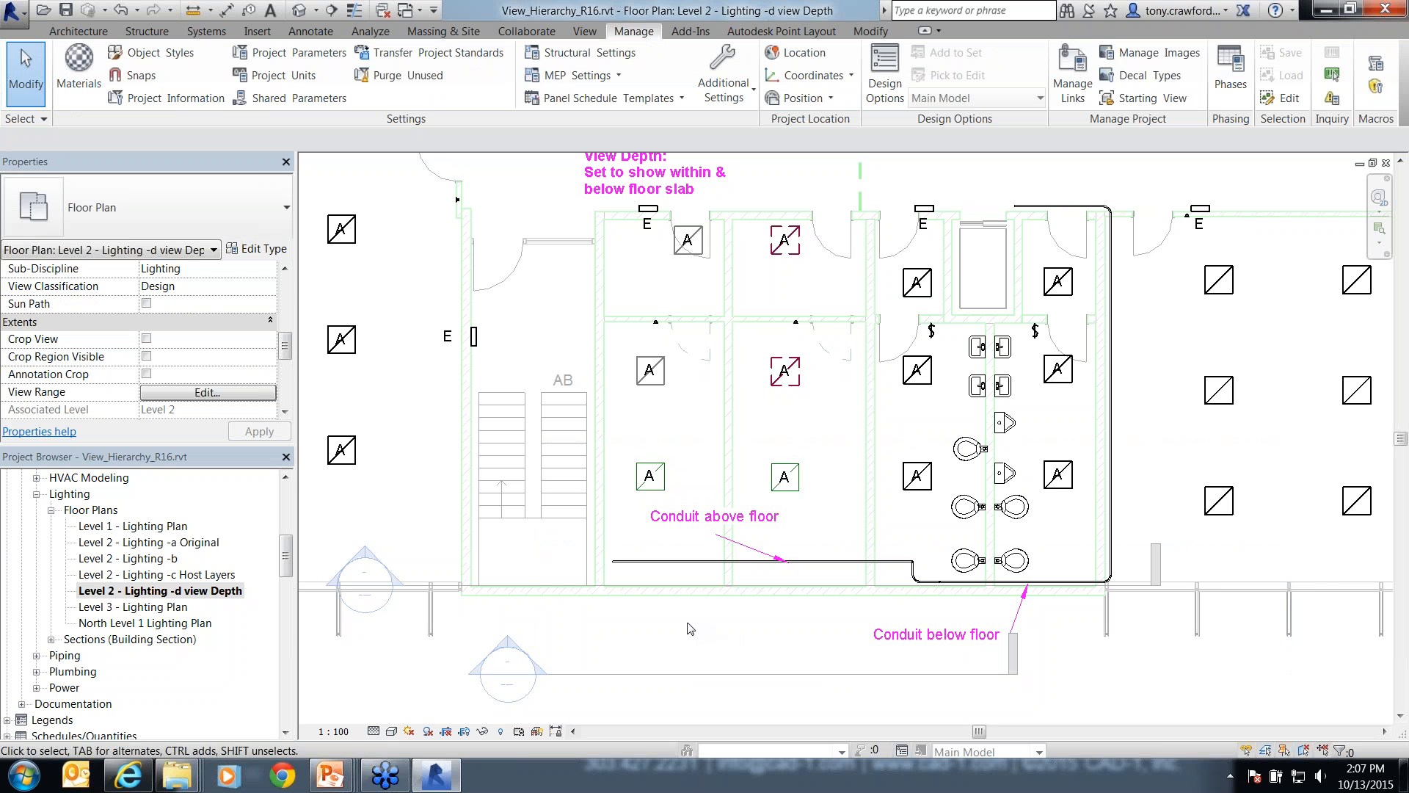
- Isolate the rooms around the conduit run in the 3D view with a selection box
scroll(690, 629, "down", 3)
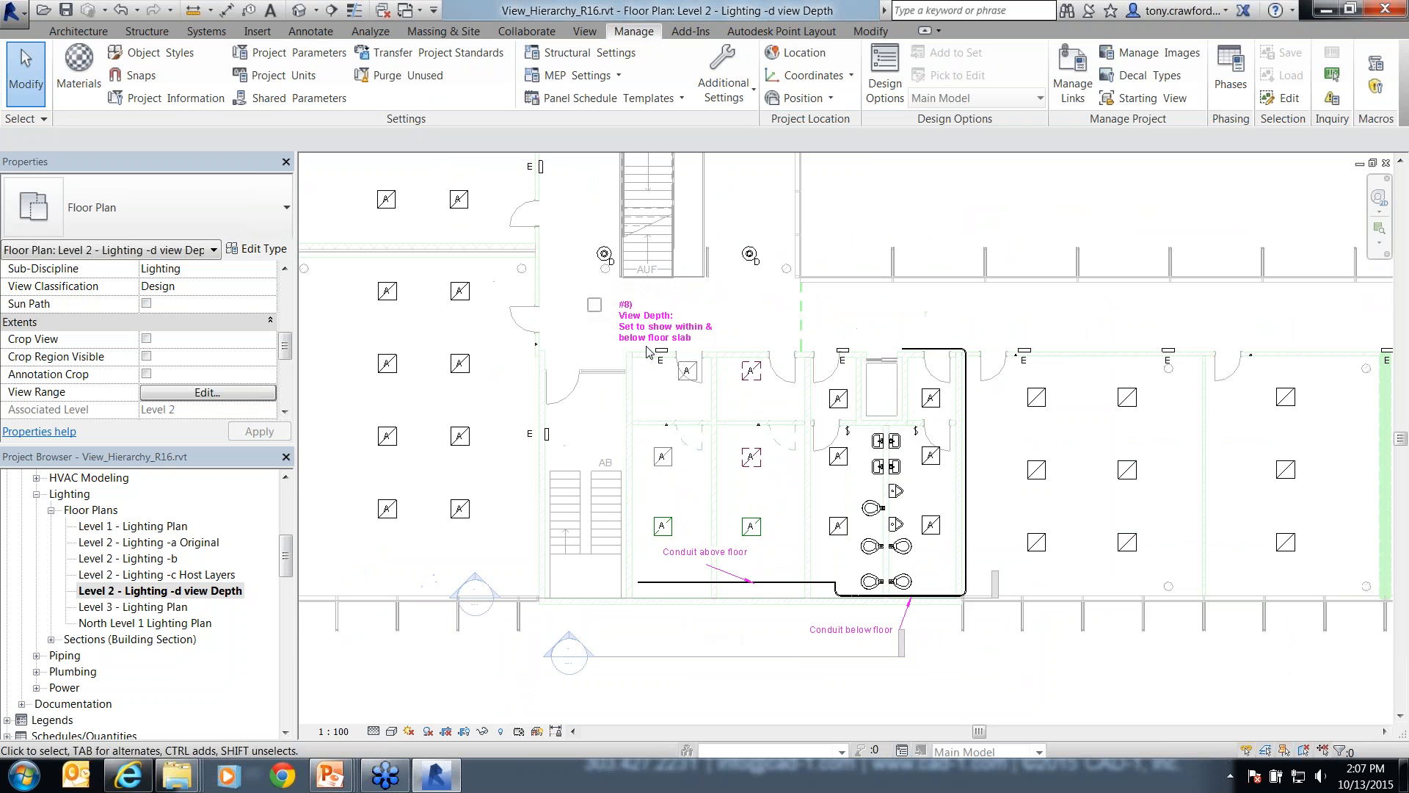
left_click_drag(588, 298, 1013, 647)
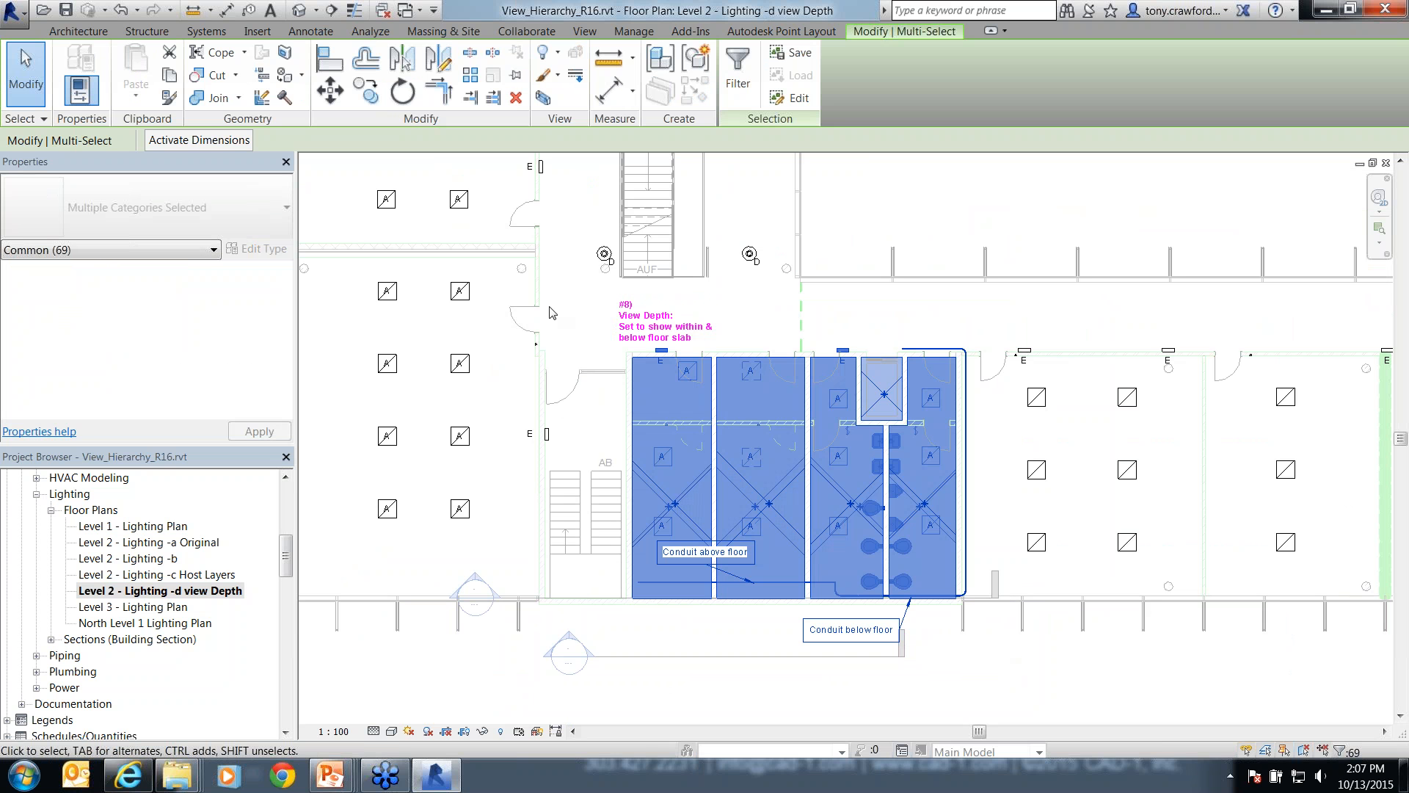
left_click_drag(588, 328, 1042, 683)
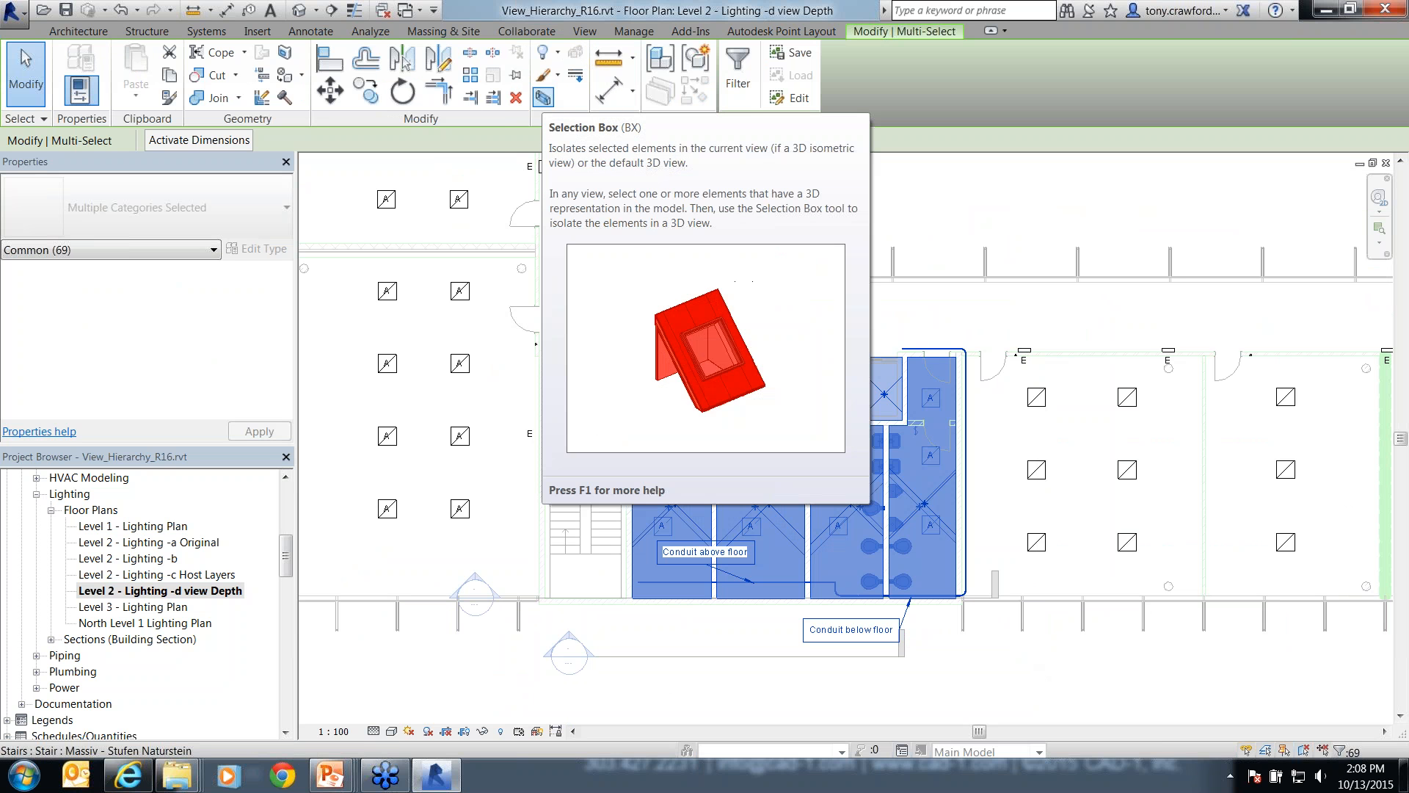
left_click(543, 97)
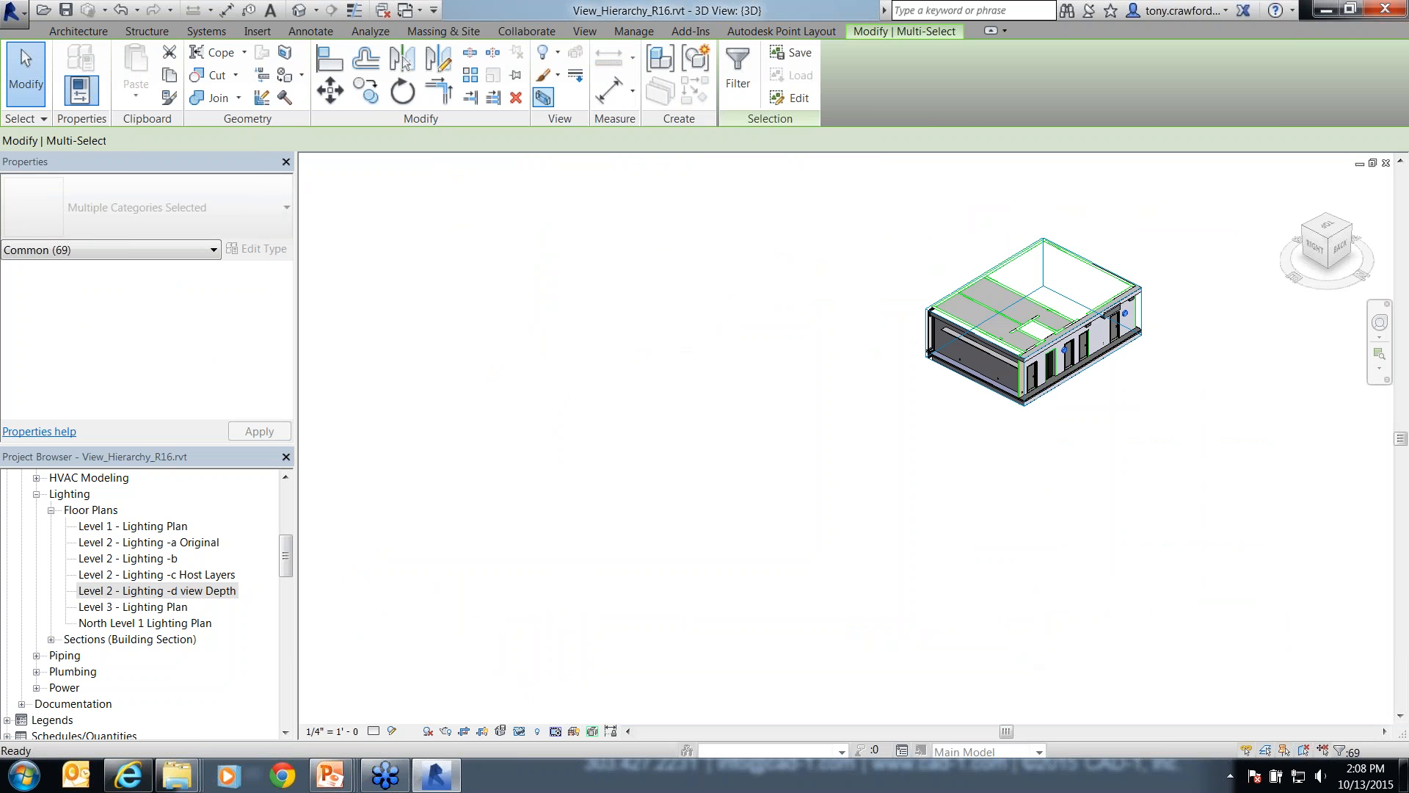
- Examine the isolated rooms and their section box in the 3D view from different sides
left_click(1091, 379)
scroll(1050, 338, "up", 5)
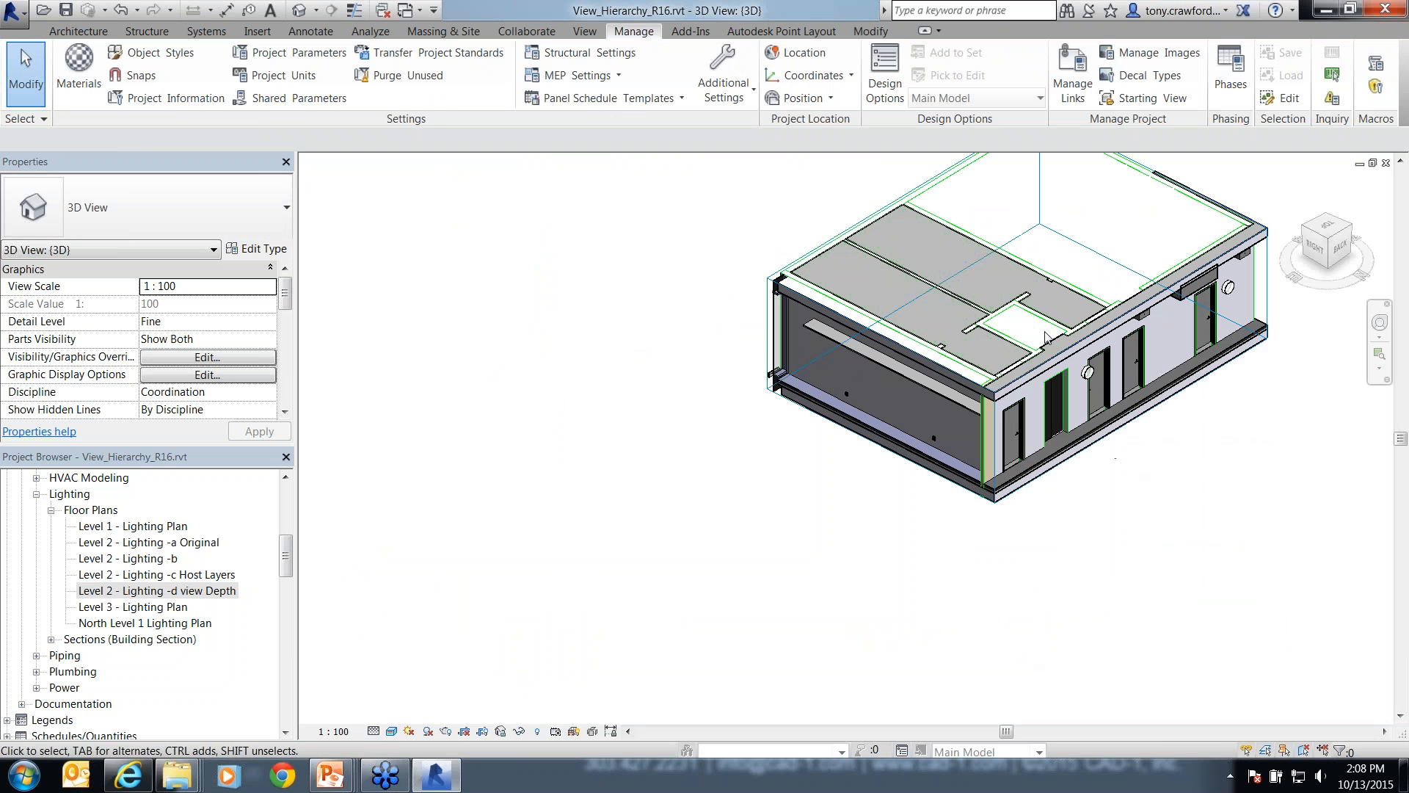
middle_click_drag(956, 391, 819, 458)
scroll(734, 558, "down", 3)
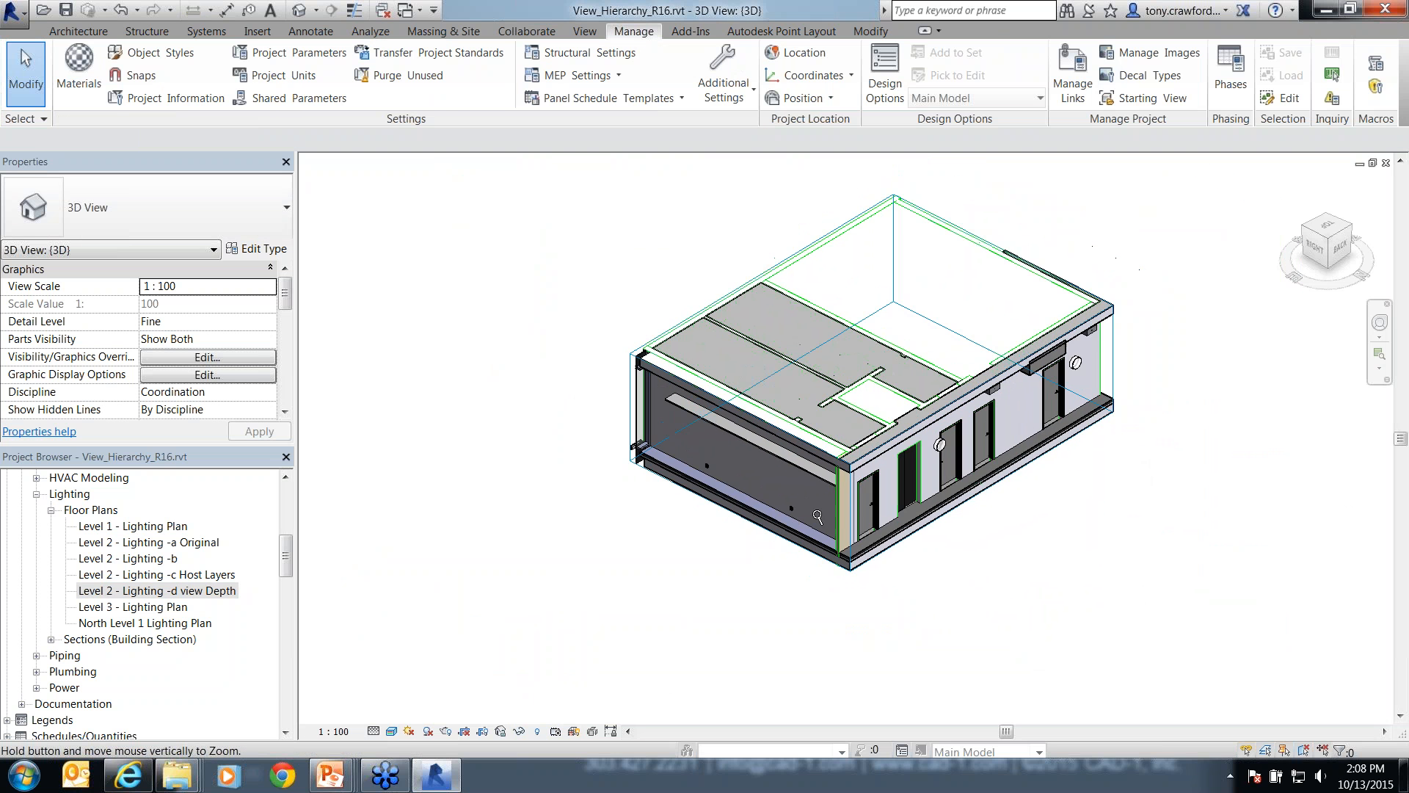
middle_click_drag(737, 557, 1163, 321, "shift")
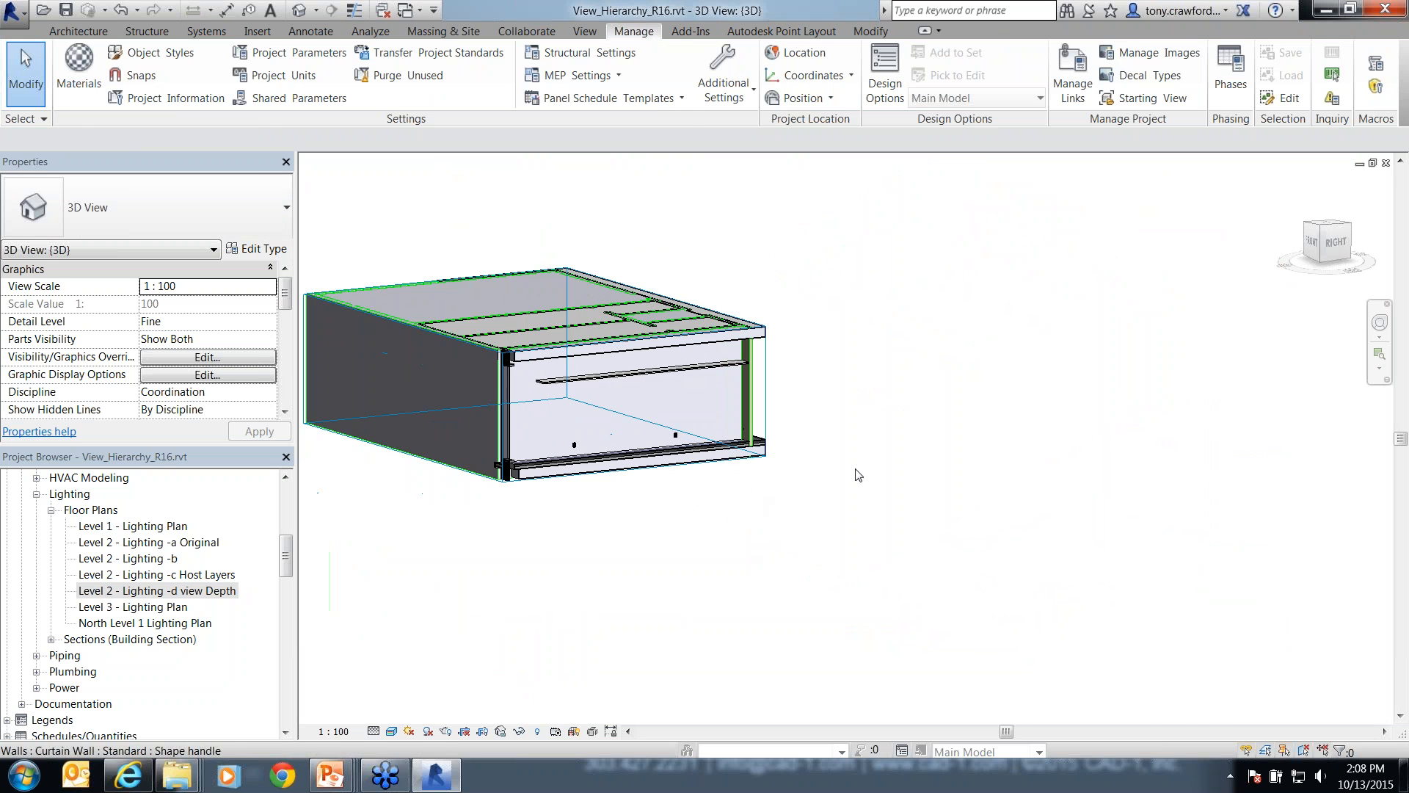
left_click(624, 471)
middle_click_drag(623, 471, 563, 557, "shift")
scroll(981, 387, "down", 4)
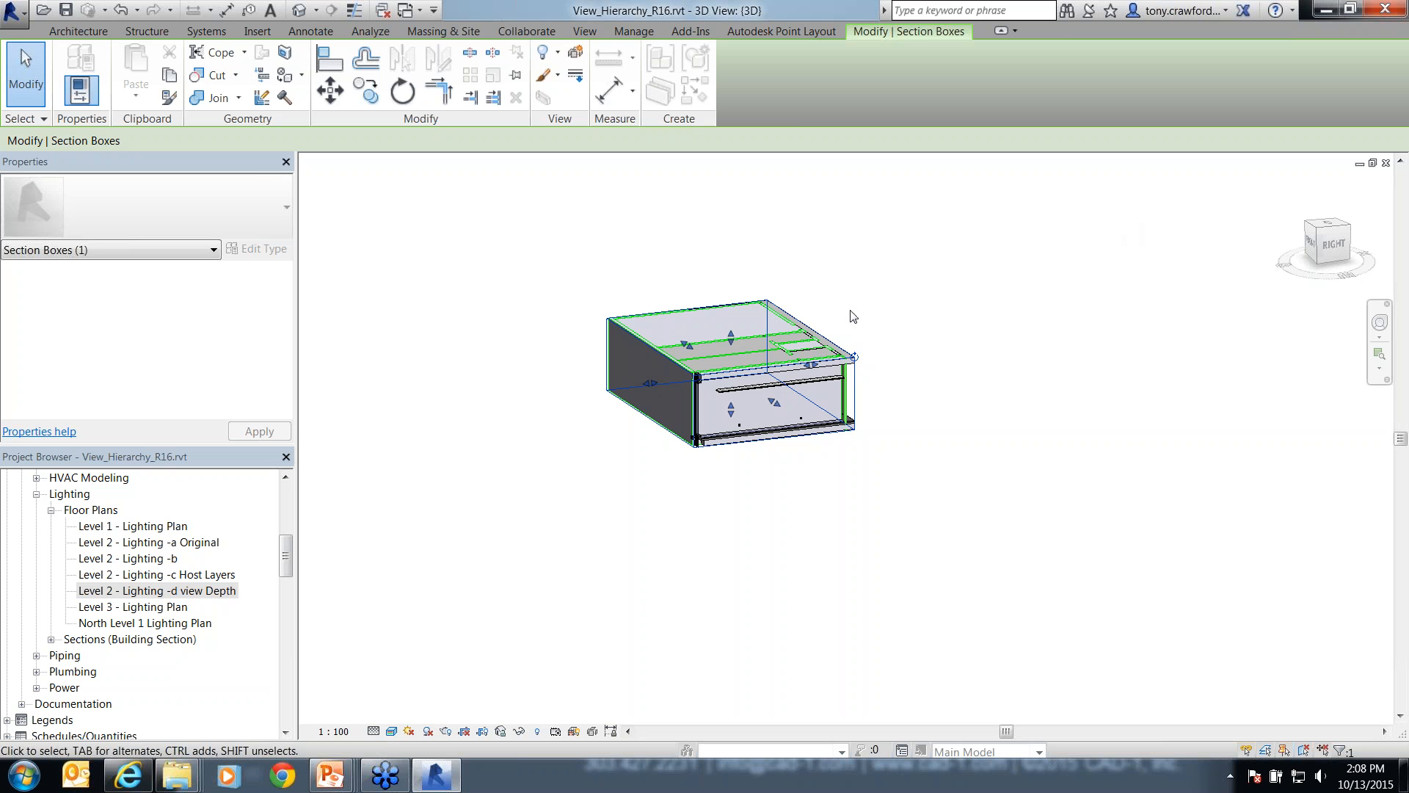
left_click(569, 289)
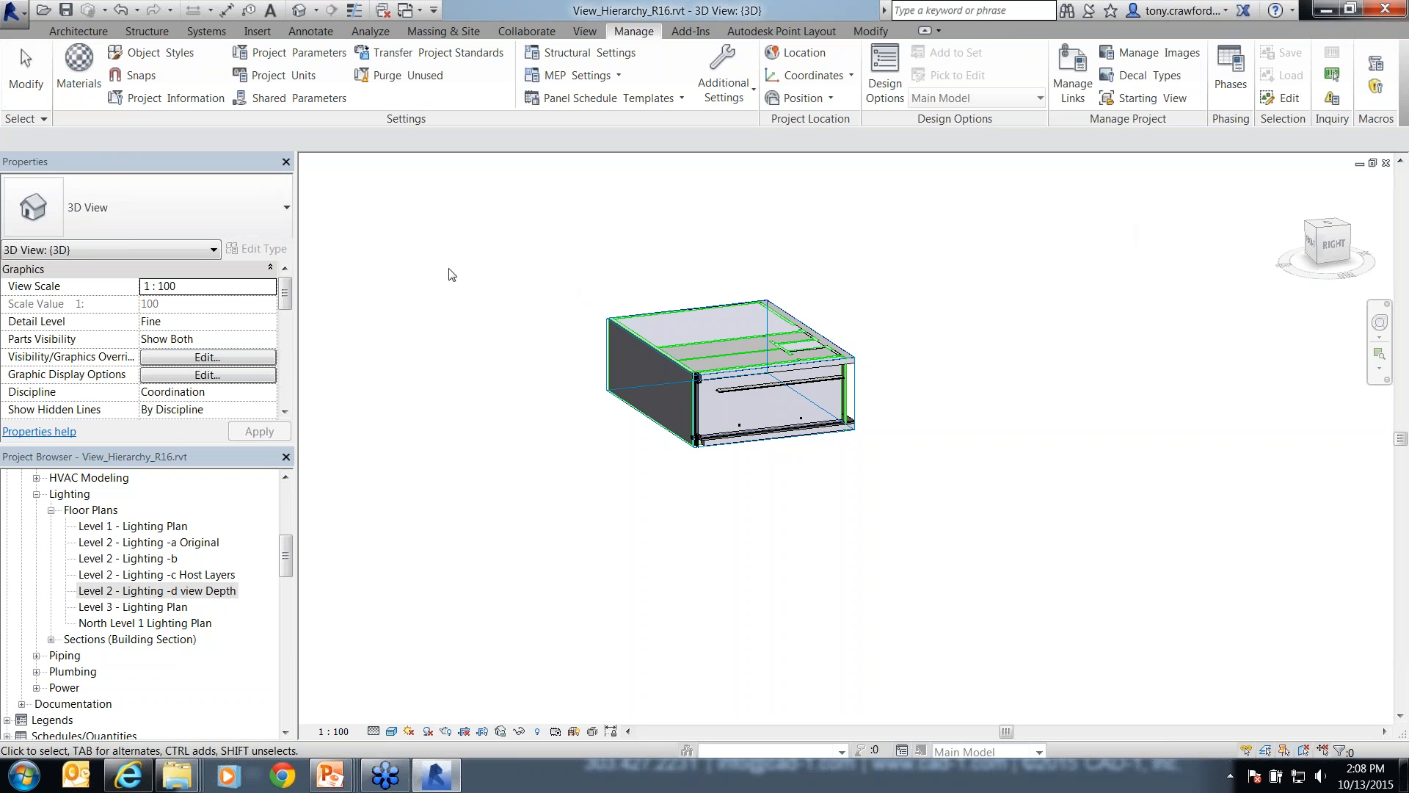
- Set the 3D view's discipline to Plumbing
left_click(269, 392)
left_click(187, 441)
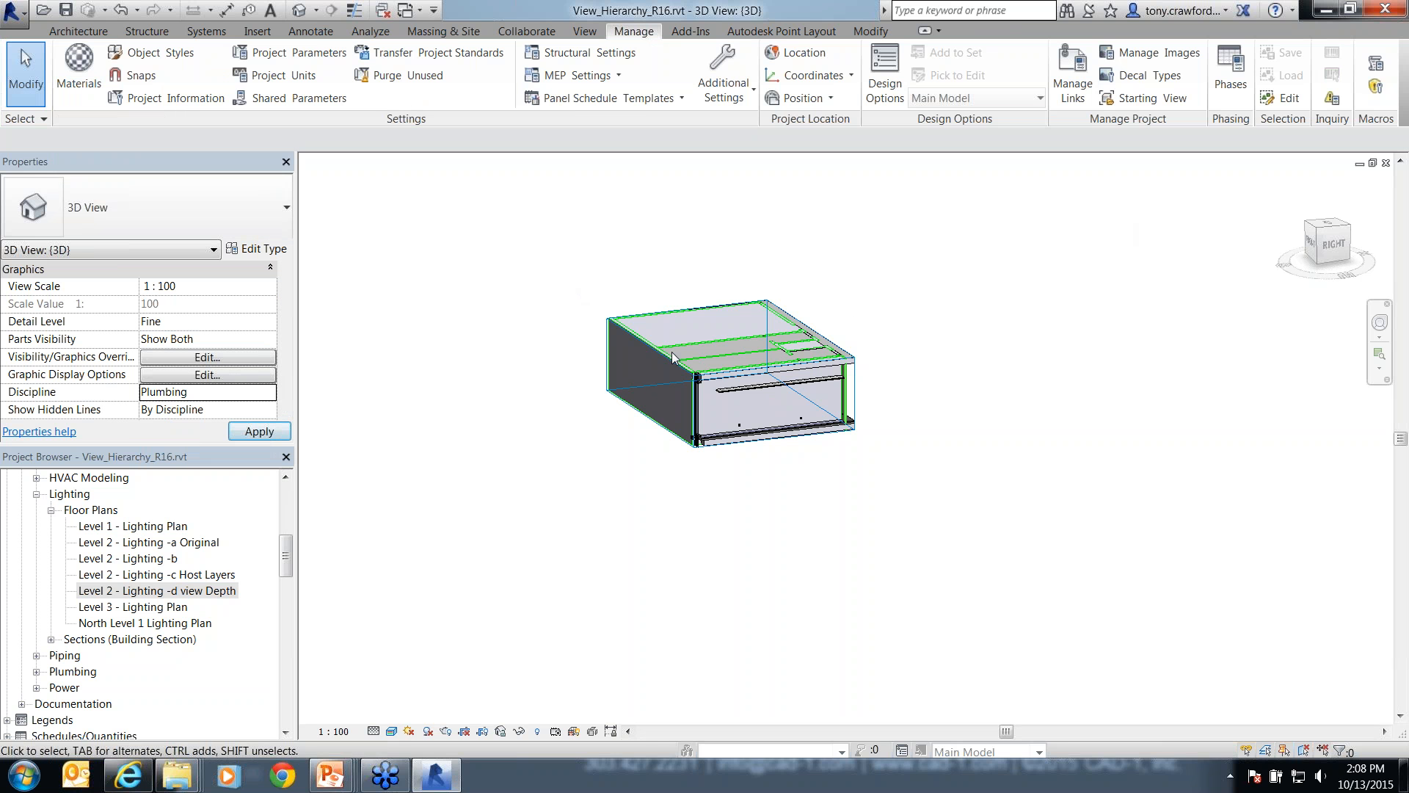
scroll(674, 367, "up", 3)
scroll(680, 405, "up", 1)
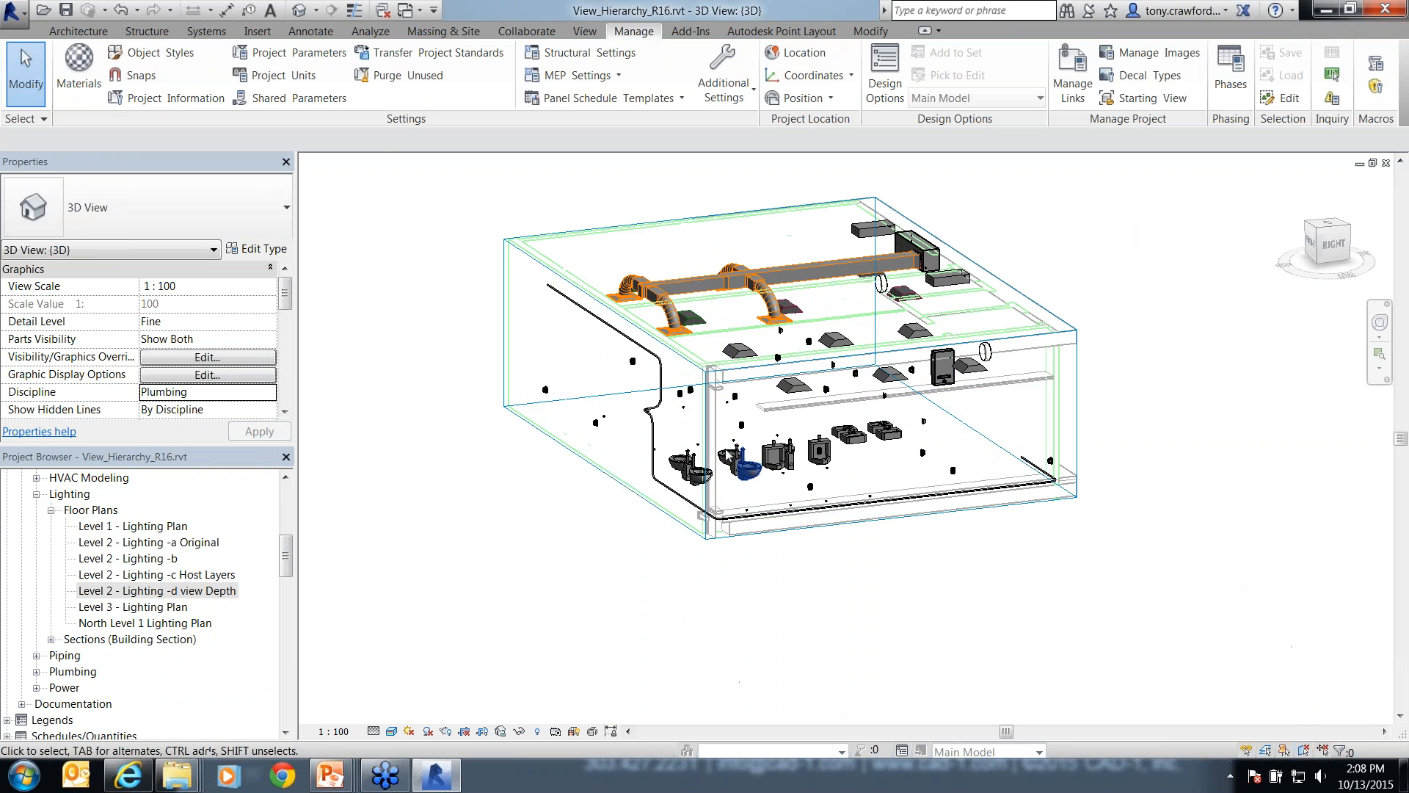
- Select the entire conduit run in the 3D view and examine its path around the rooms from different sides
left_click(637, 349)
middle_click_drag(637, 350, 792, 474, "shift")
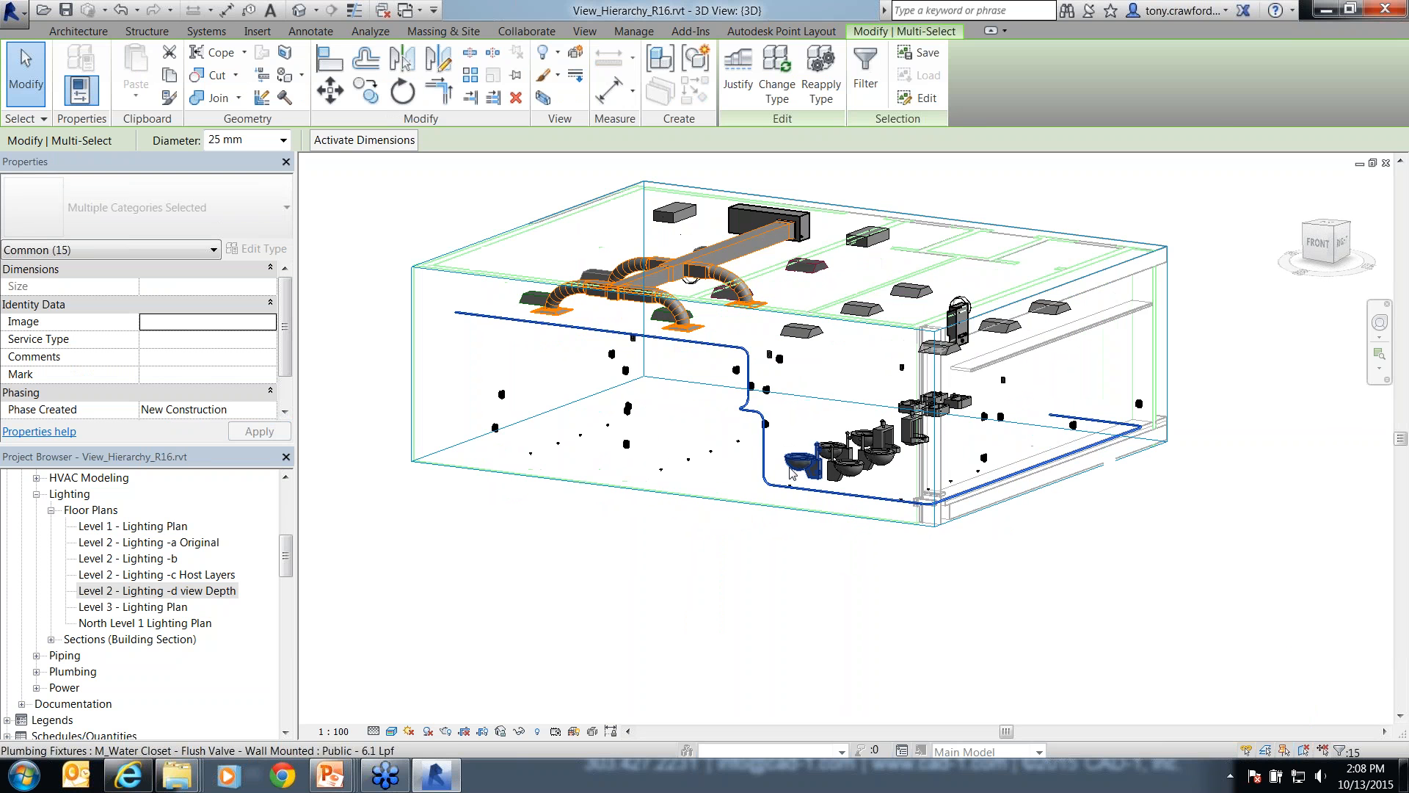
scroll(792, 474, "up", 2)
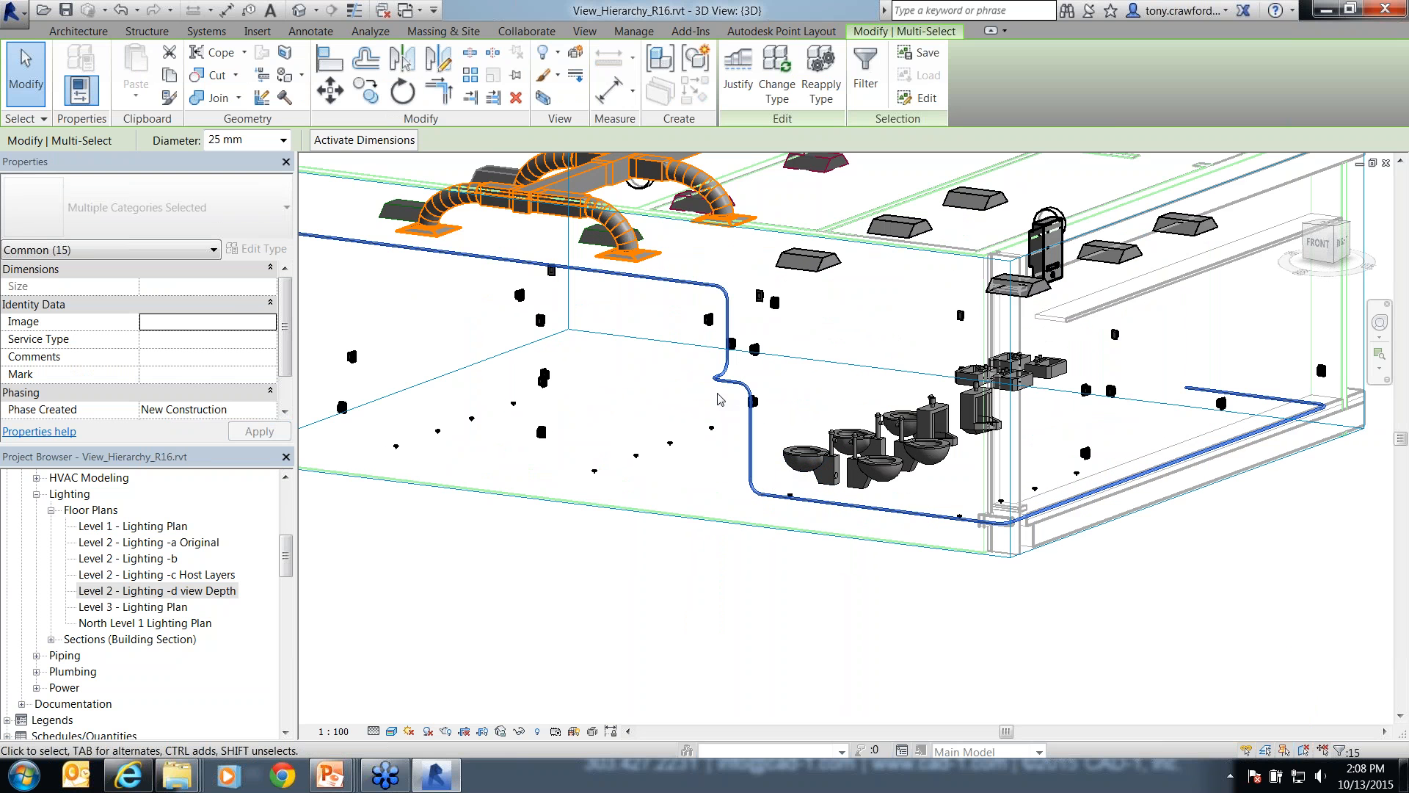
scroll(718, 399, "up", 3)
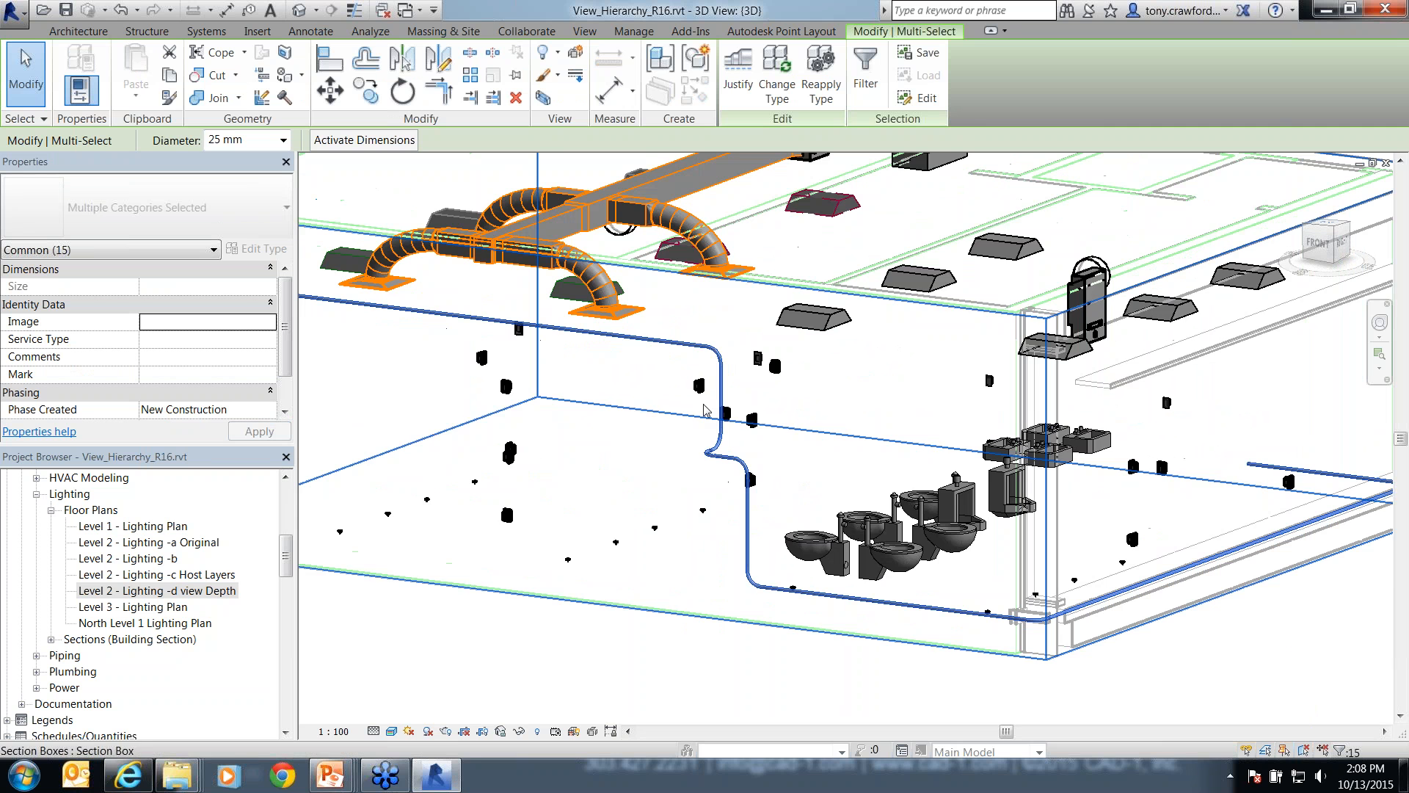
scroll(703, 410, "down", 3)
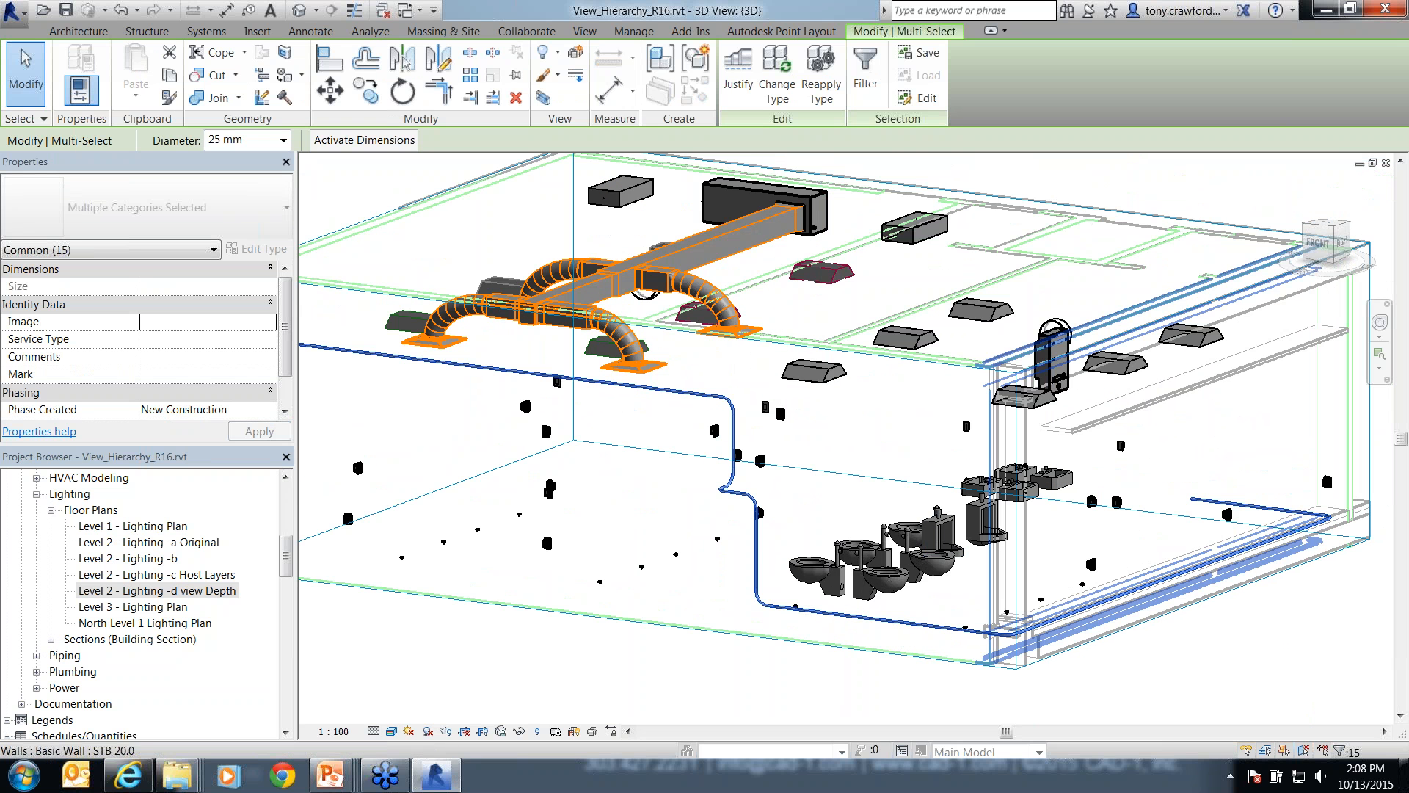
middle_click_drag(1104, 579, 942, 643, "shift")
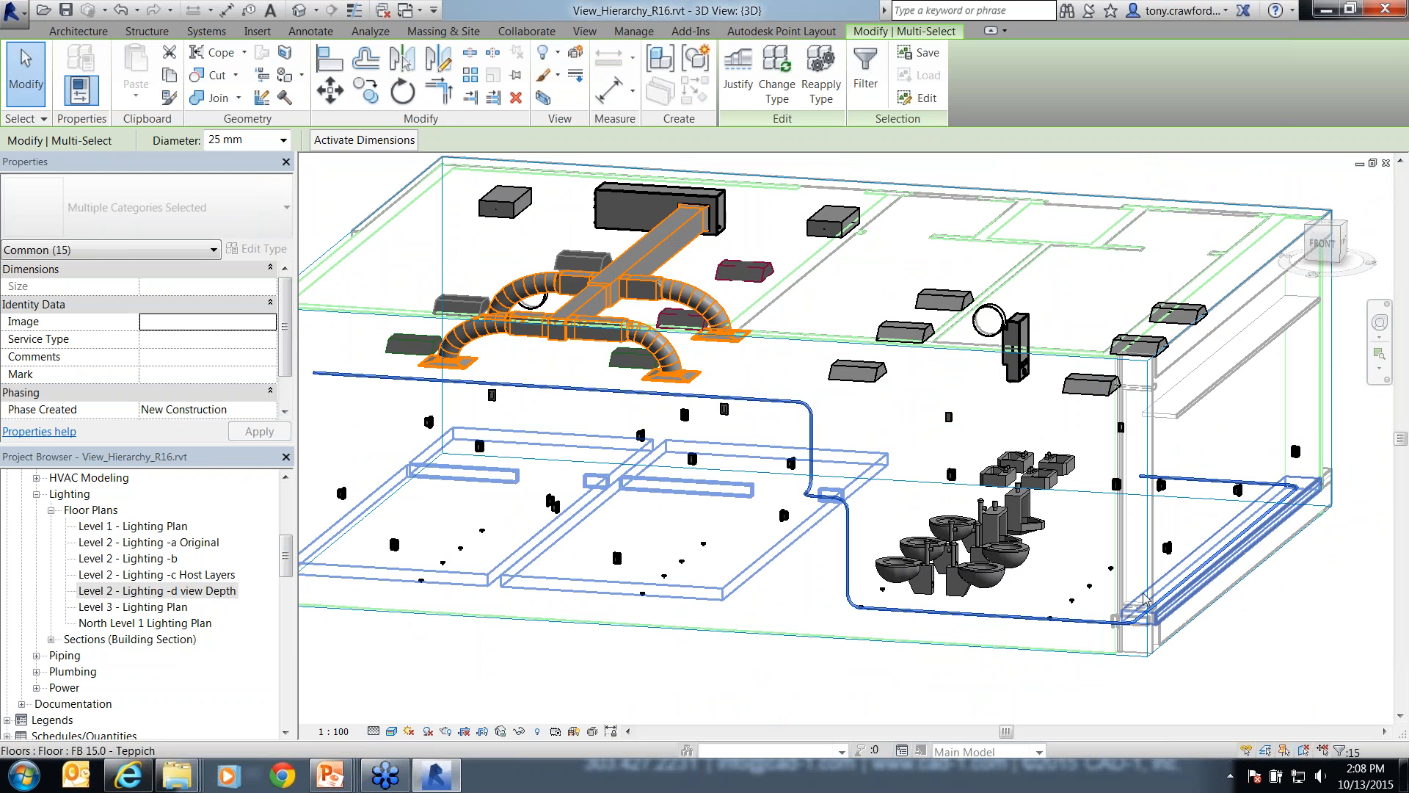
- Lower the straight conduit segment next to the toilets to an offset of about -406.8 from Level 2
left_click(974, 626)
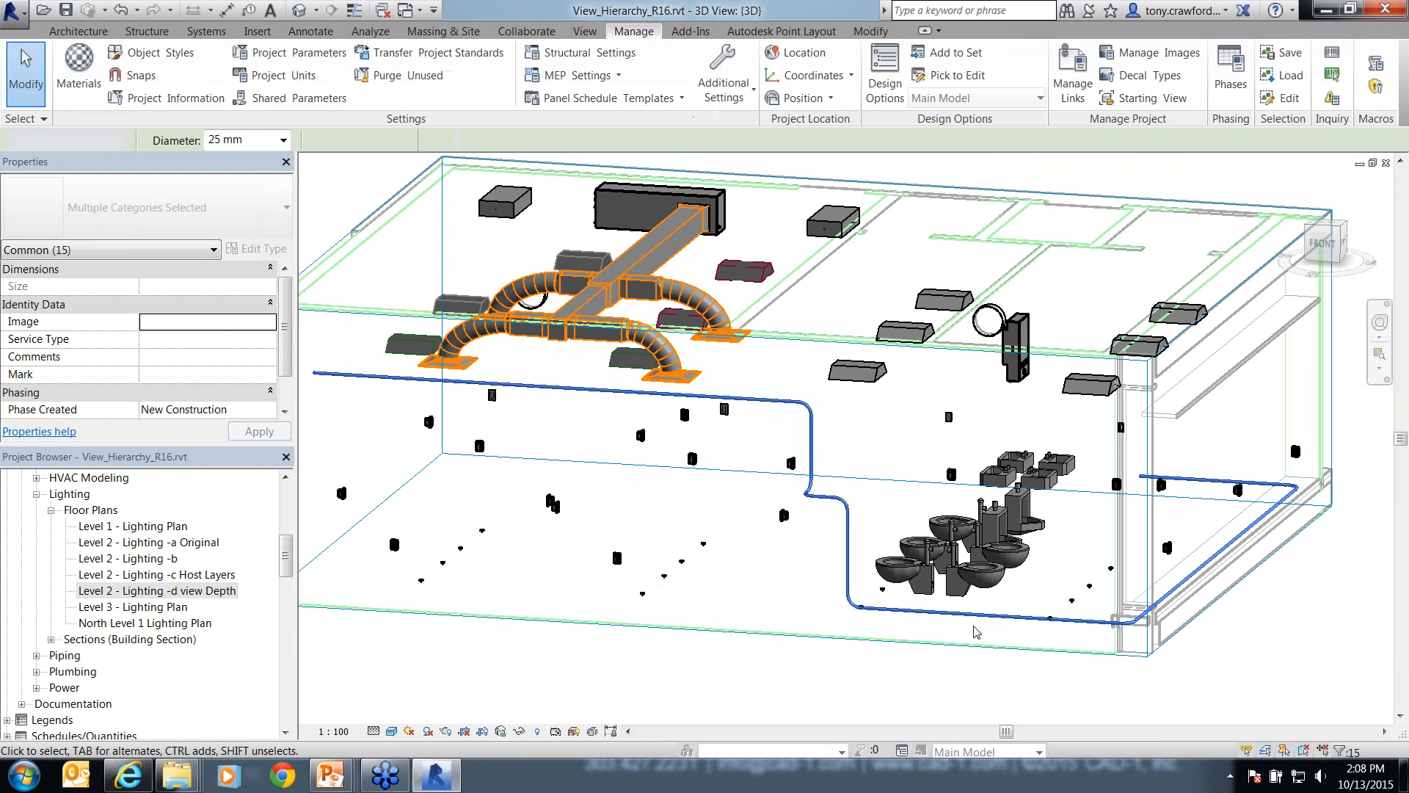
left_click(974, 615)
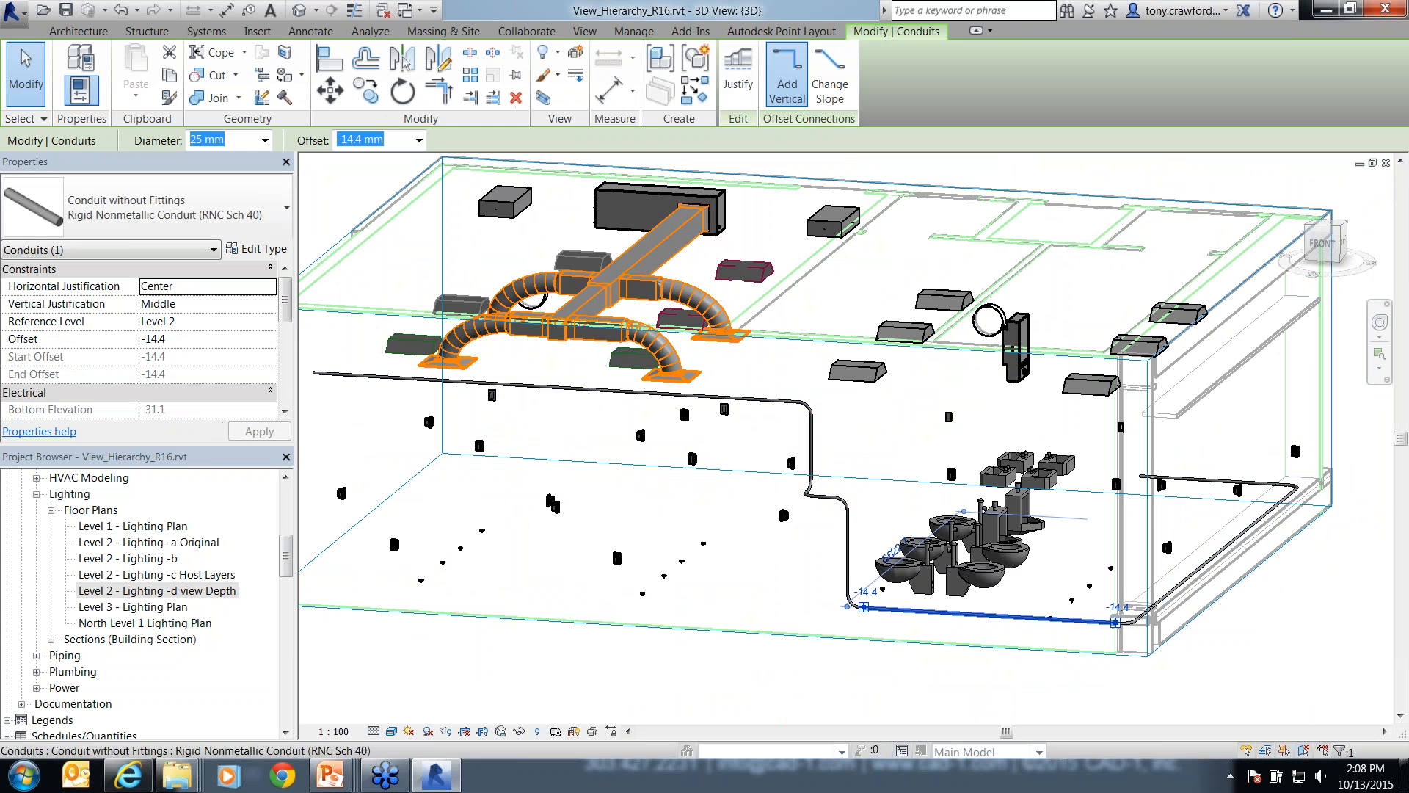
key("Down")
key("Down")
key("Down")
key("Down")
key("Down")
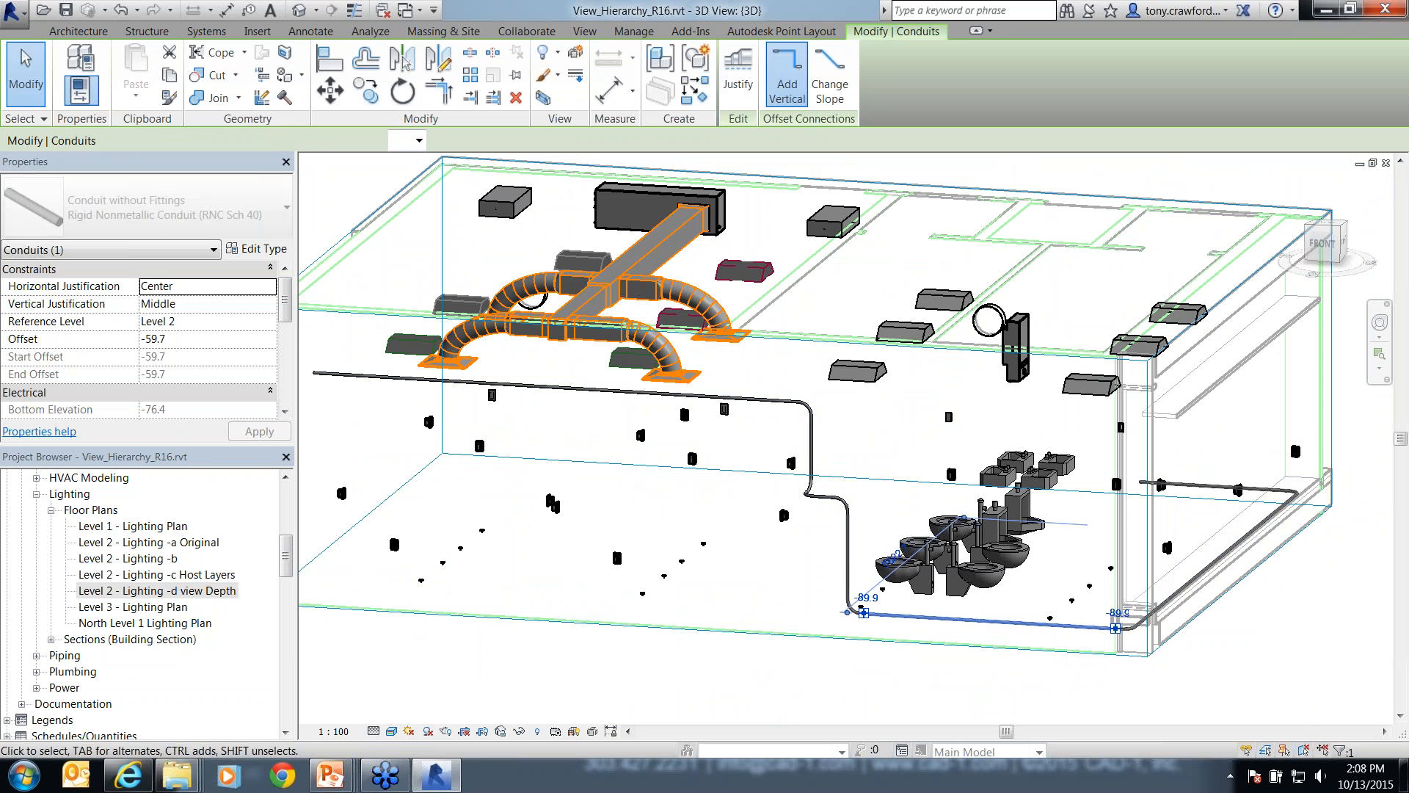
key("Down")
key("Down")
key("Down")
key("Down")
key("Down")
key("Down")
key("Down")
key("Down")
key("Down")
key("Down")
key("Down")
key("Down")
key("Down")
key("Down")
key("Down")
key("Down")
key("Down")
key("Down")
key("Down")
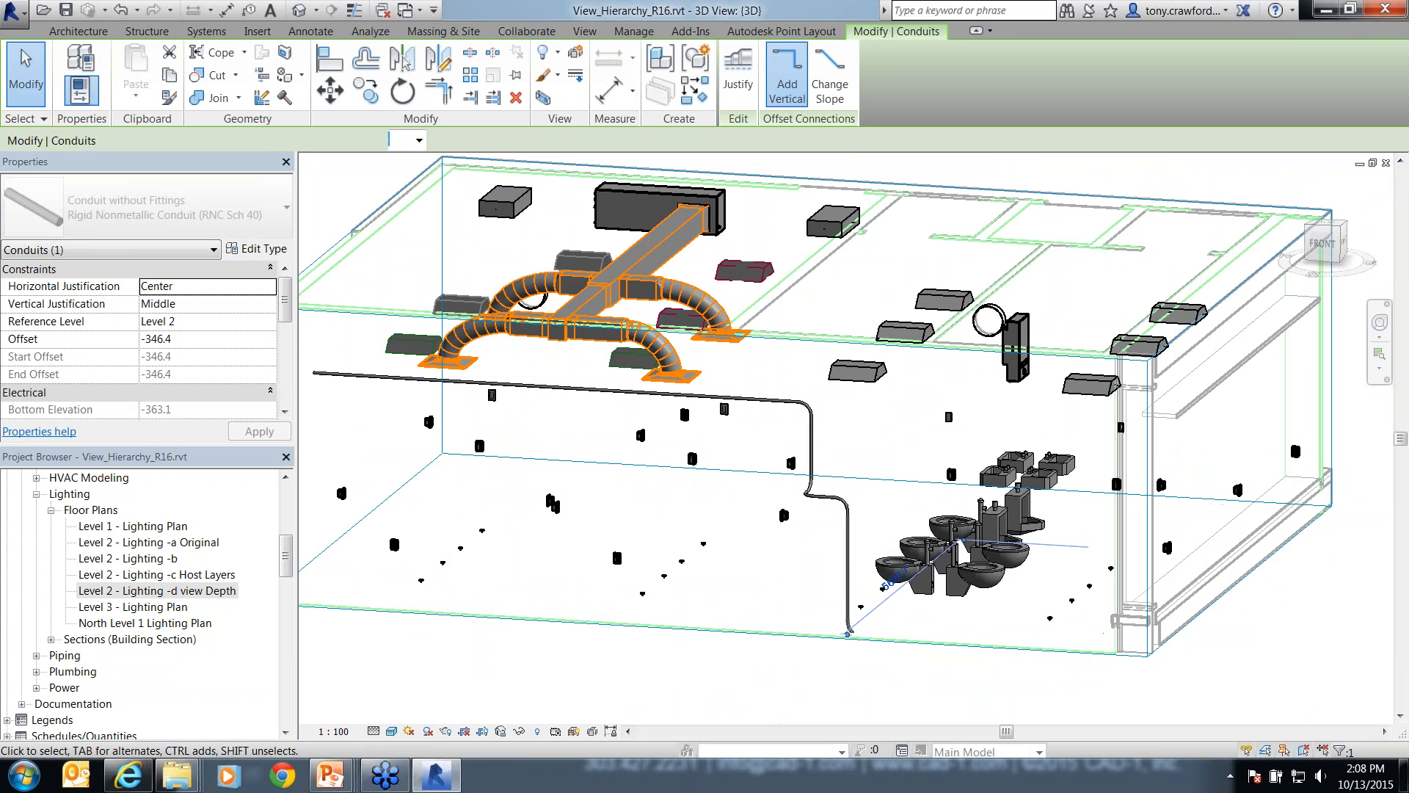
key("Escape")
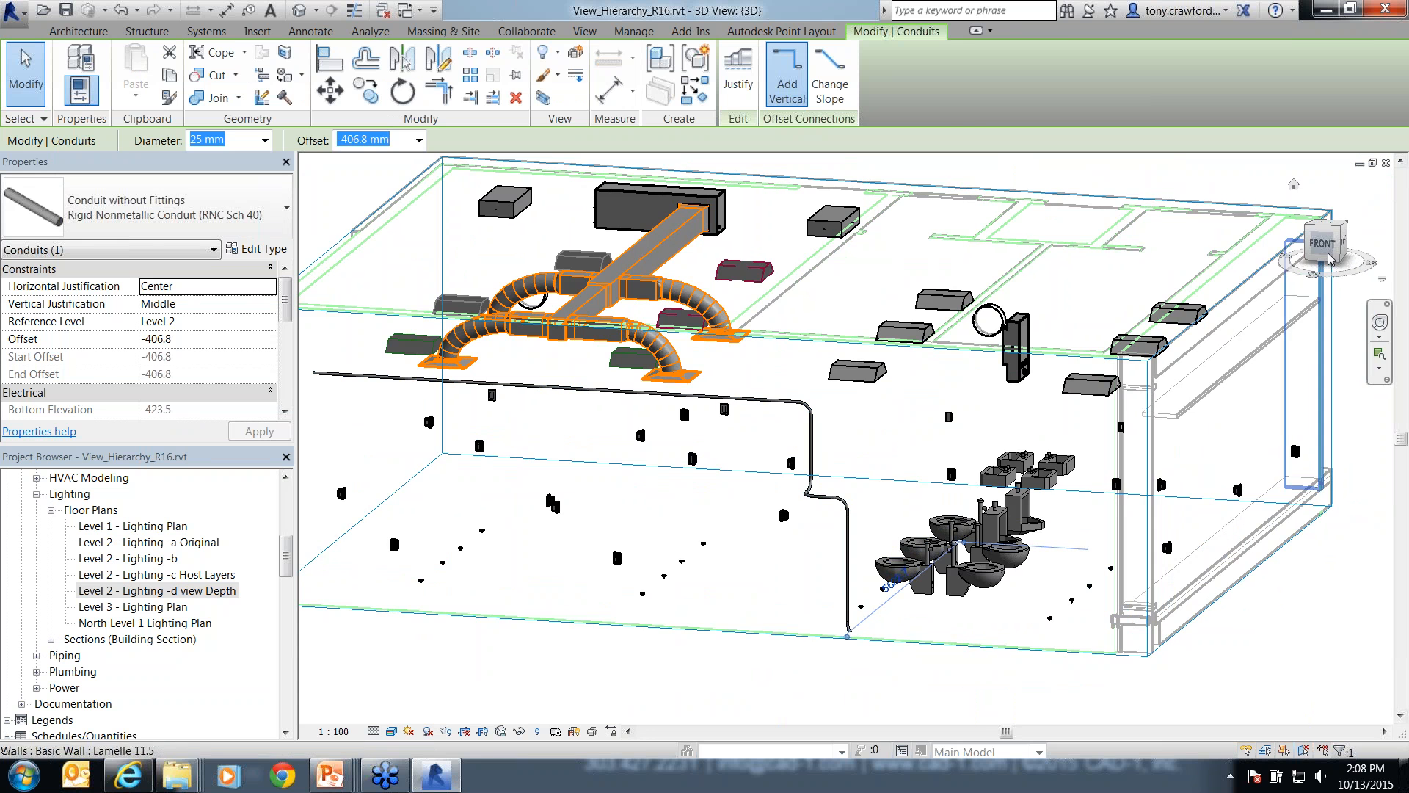
- Close the 3D view and open the view range settings of the Level 2 - Lighting -d view Depth plan
left_click(1385, 163)
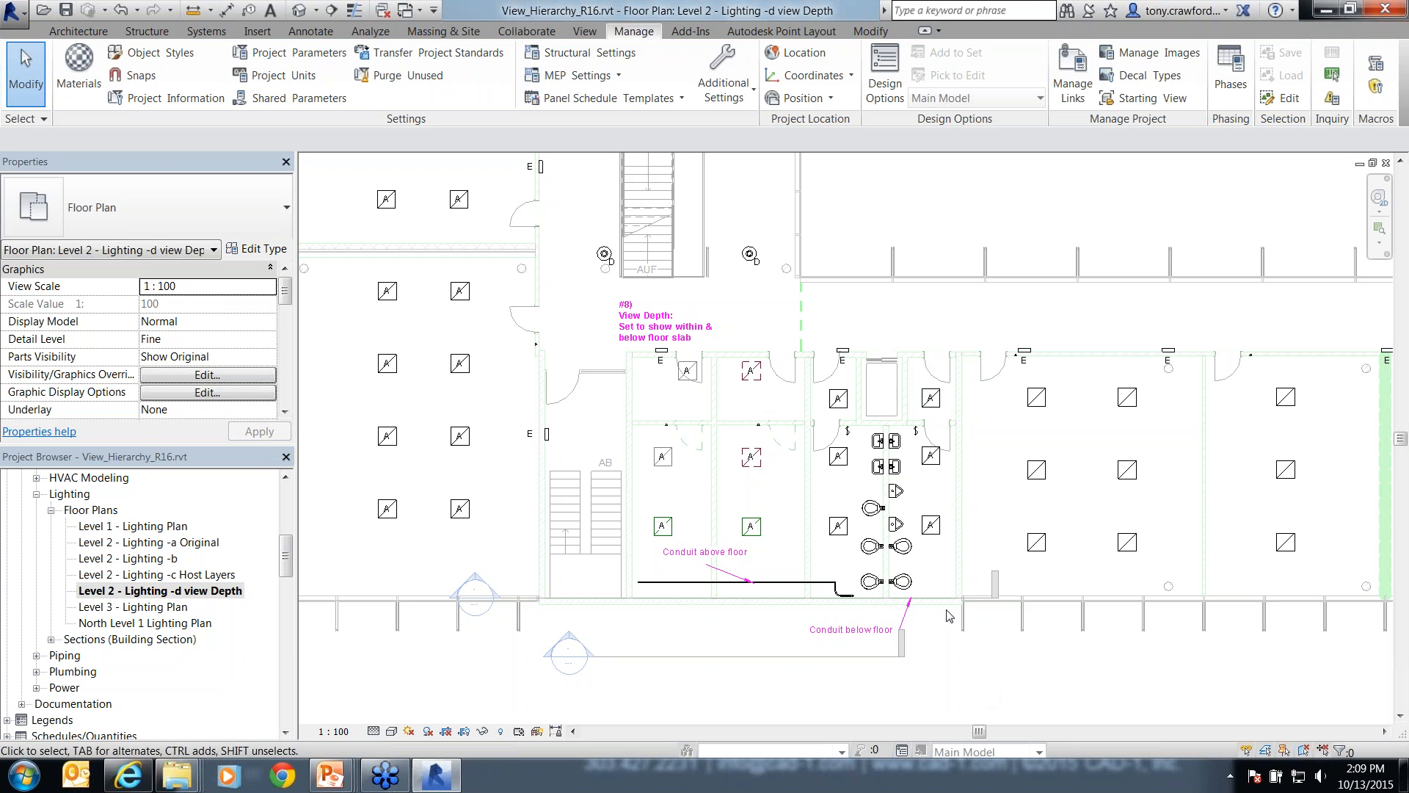
scroll(907, 588, "up", 1)
scroll(907, 587, "up", 1)
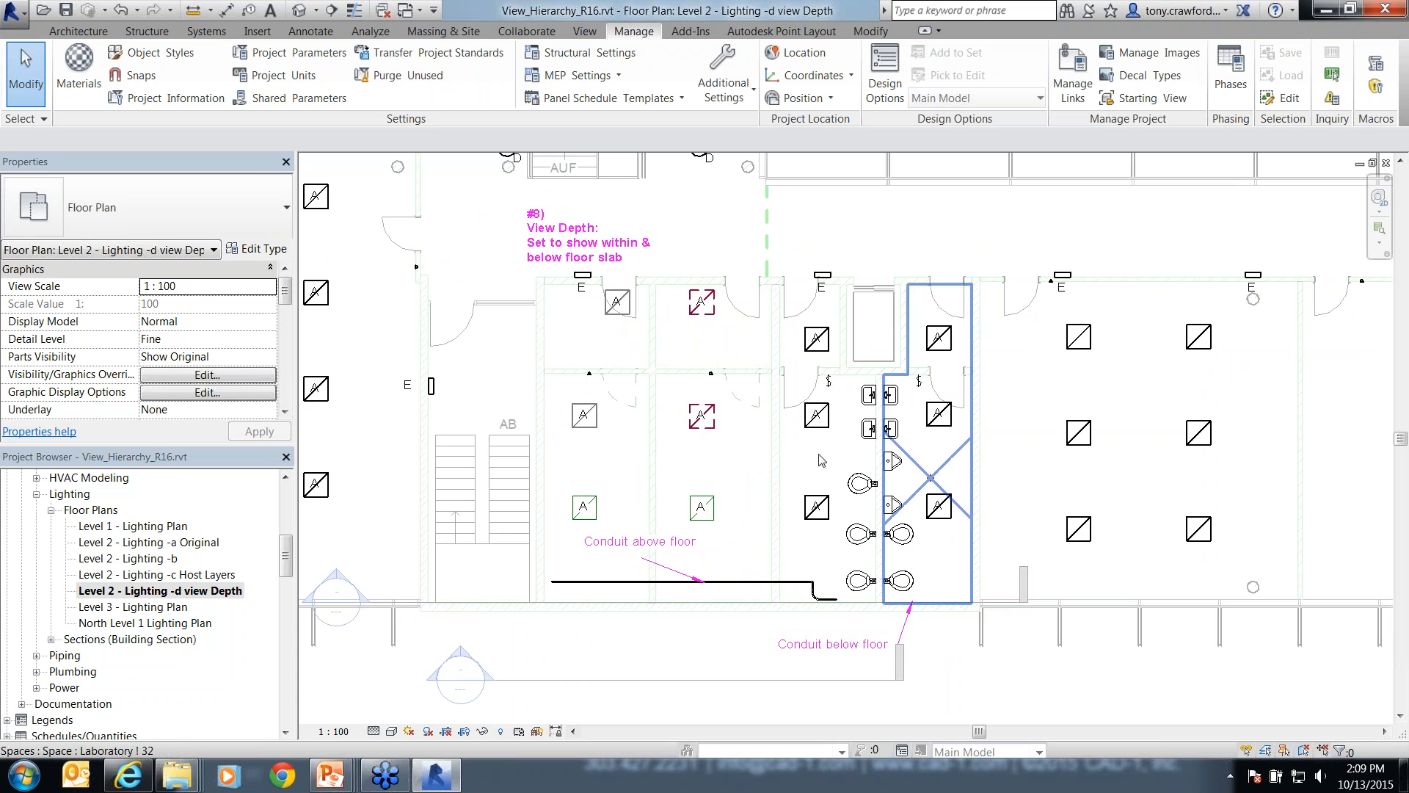
scroll(292, 359, "down", 5)
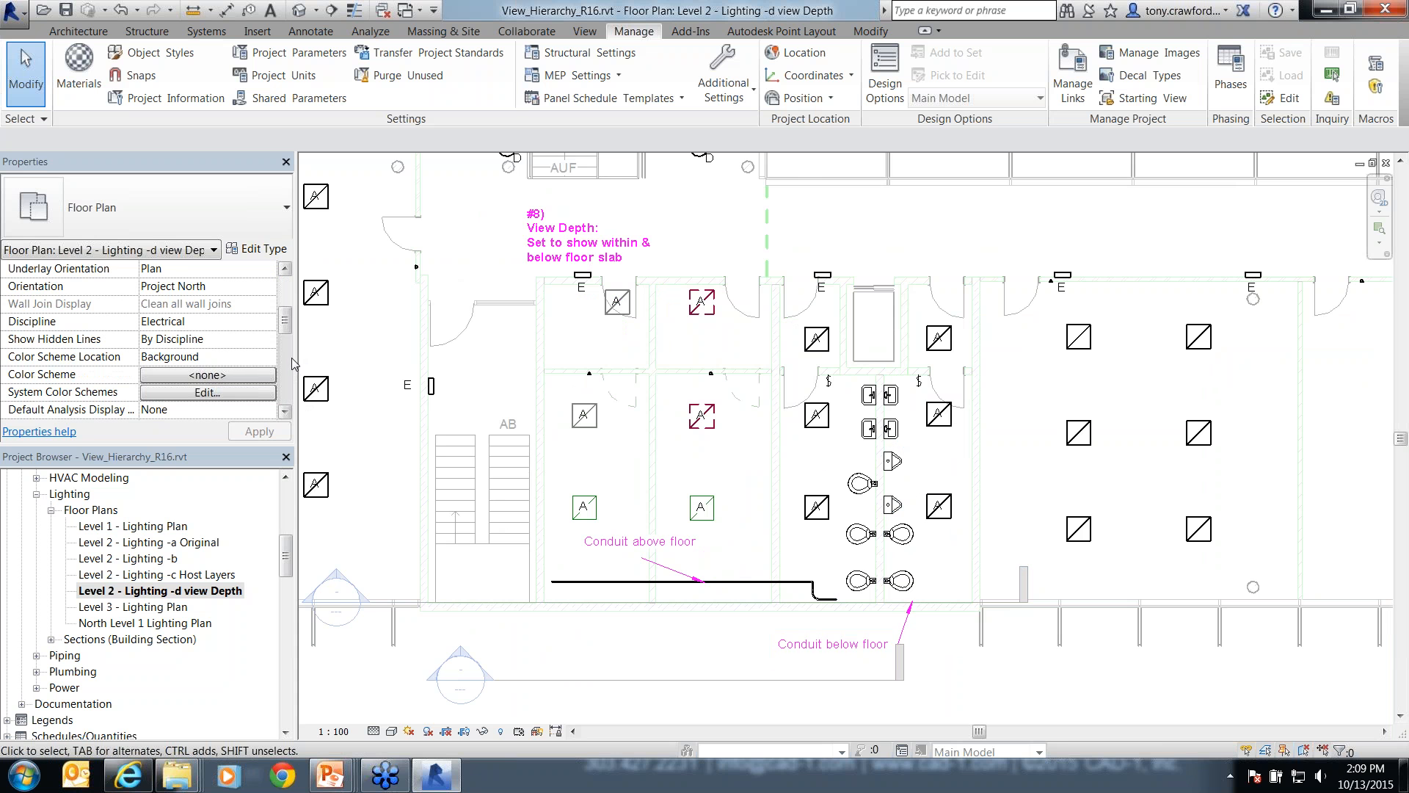
left_click(219, 397)
left_click_drag(660, 167, 608, 107)
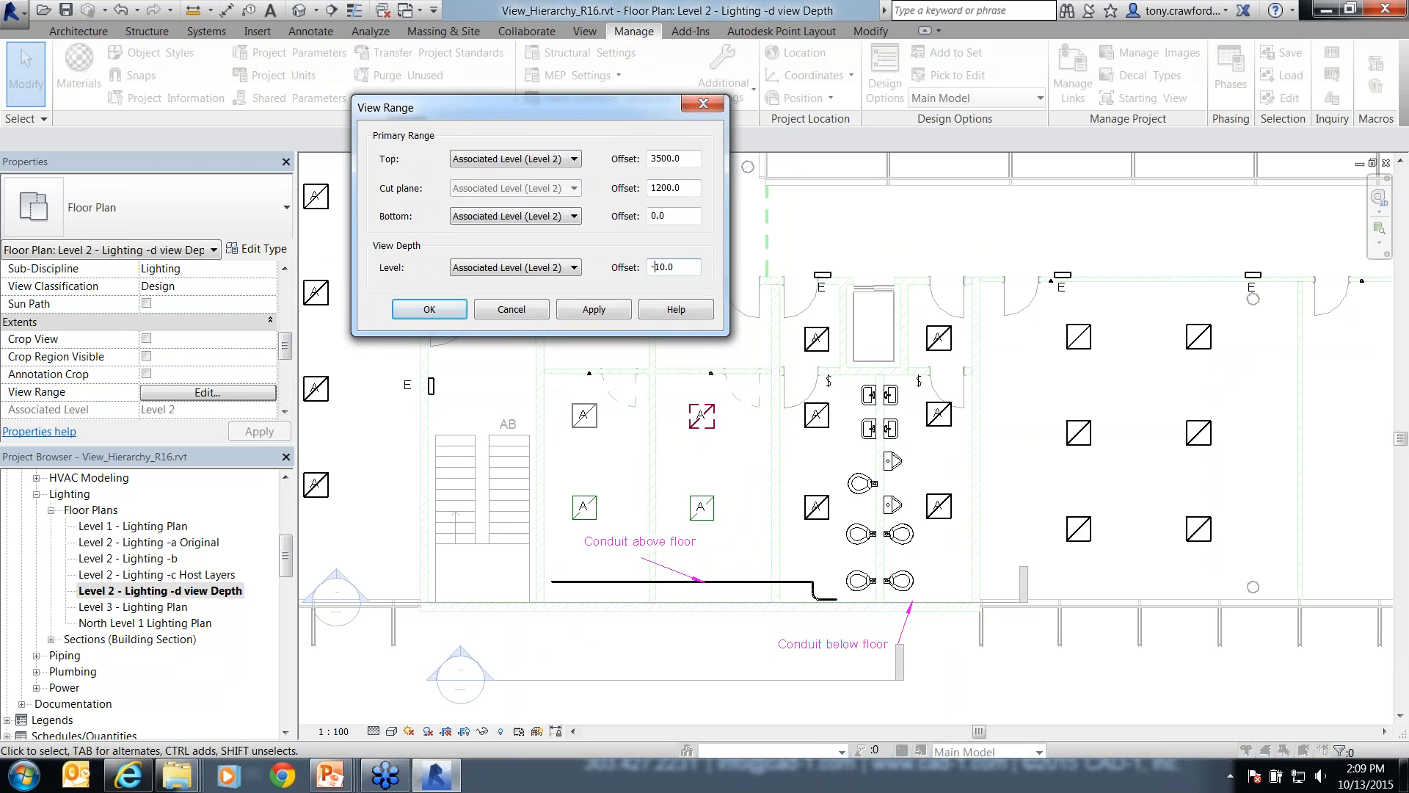
- Try a View Depth offset of -350.0 in the plan's view range and apply it
left_click(665, 268)
type("5")
key("Left")
key("BackSpace")
type("3")
left_click(615, 309)
left_click(593, 310)
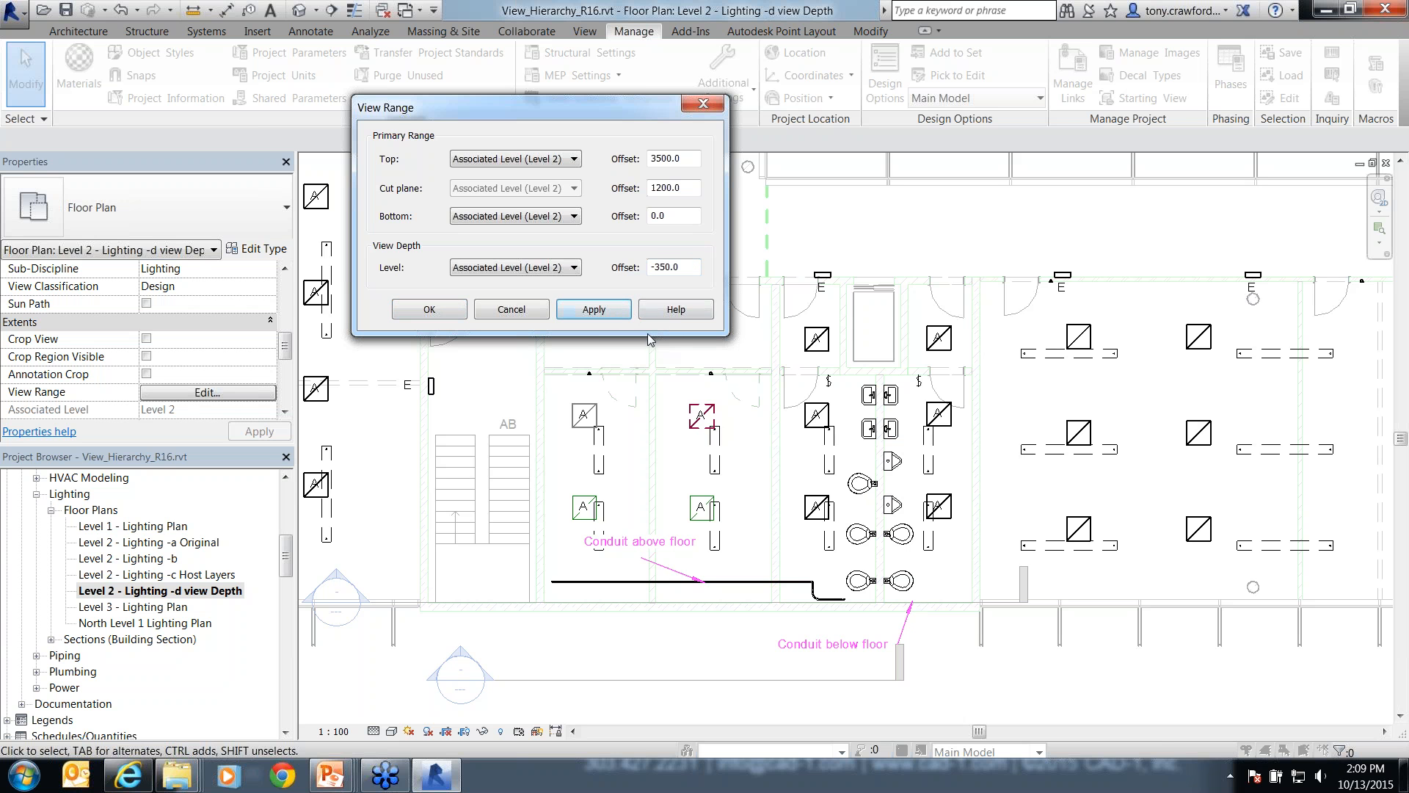
- Set the plan's View Depth offset to -200.0 and apply it
left_click(668, 269)
key("BackSpace")
type("0")
key("BackSpace")
key("BackSpace")
type("20")
left_click(594, 309)
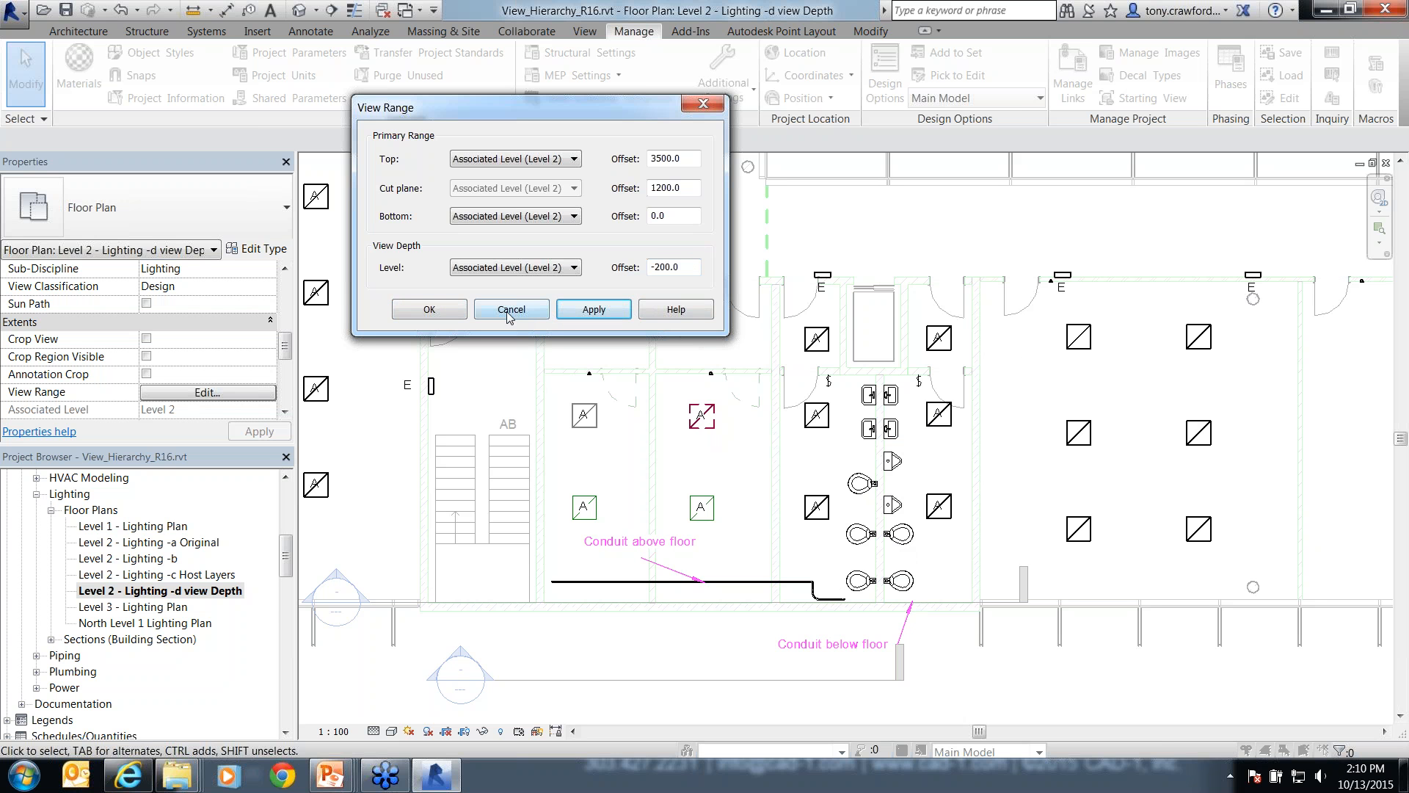
- Review the primary range and View Depth offsets, and accept the plan's view range settings
left_click_drag(645, 267, 690, 254)
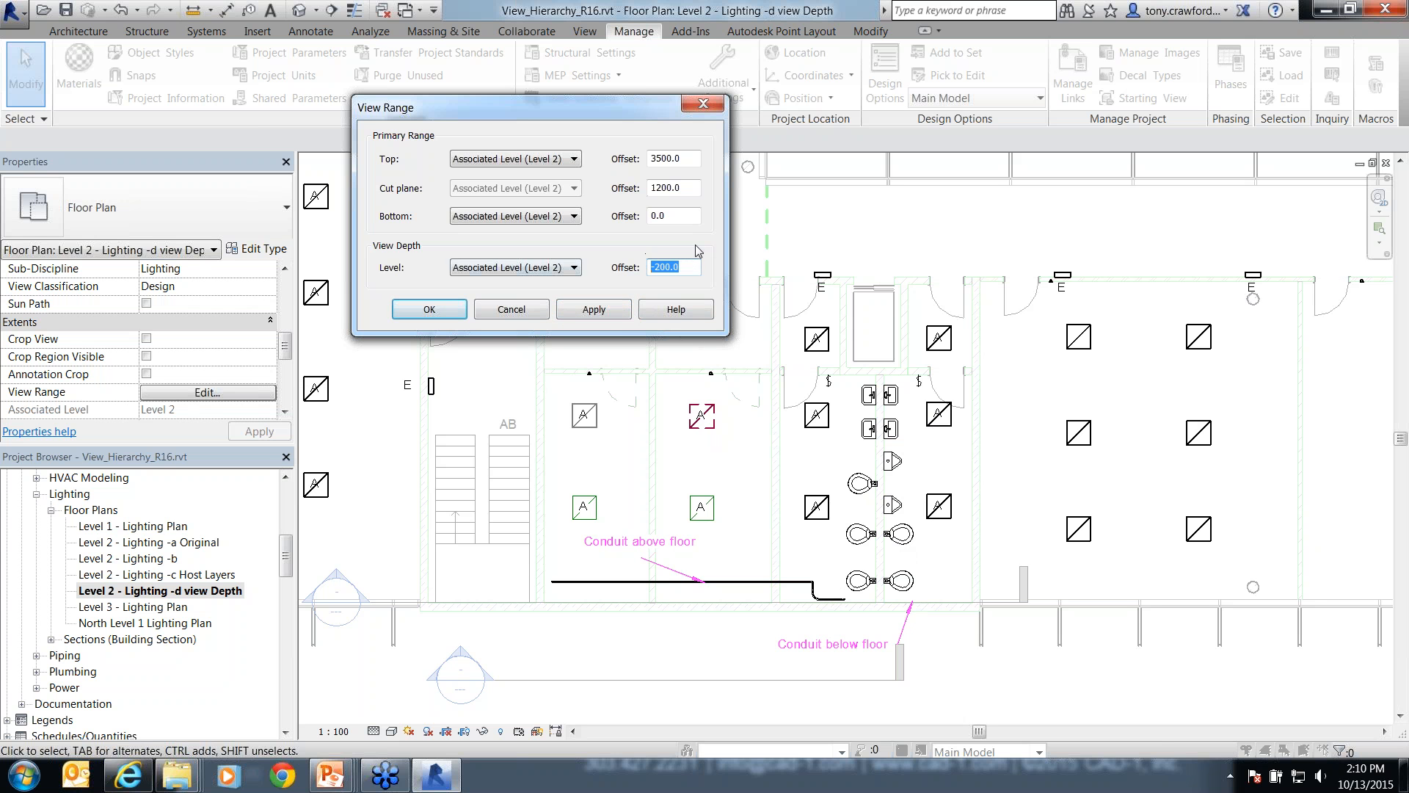
key("End")
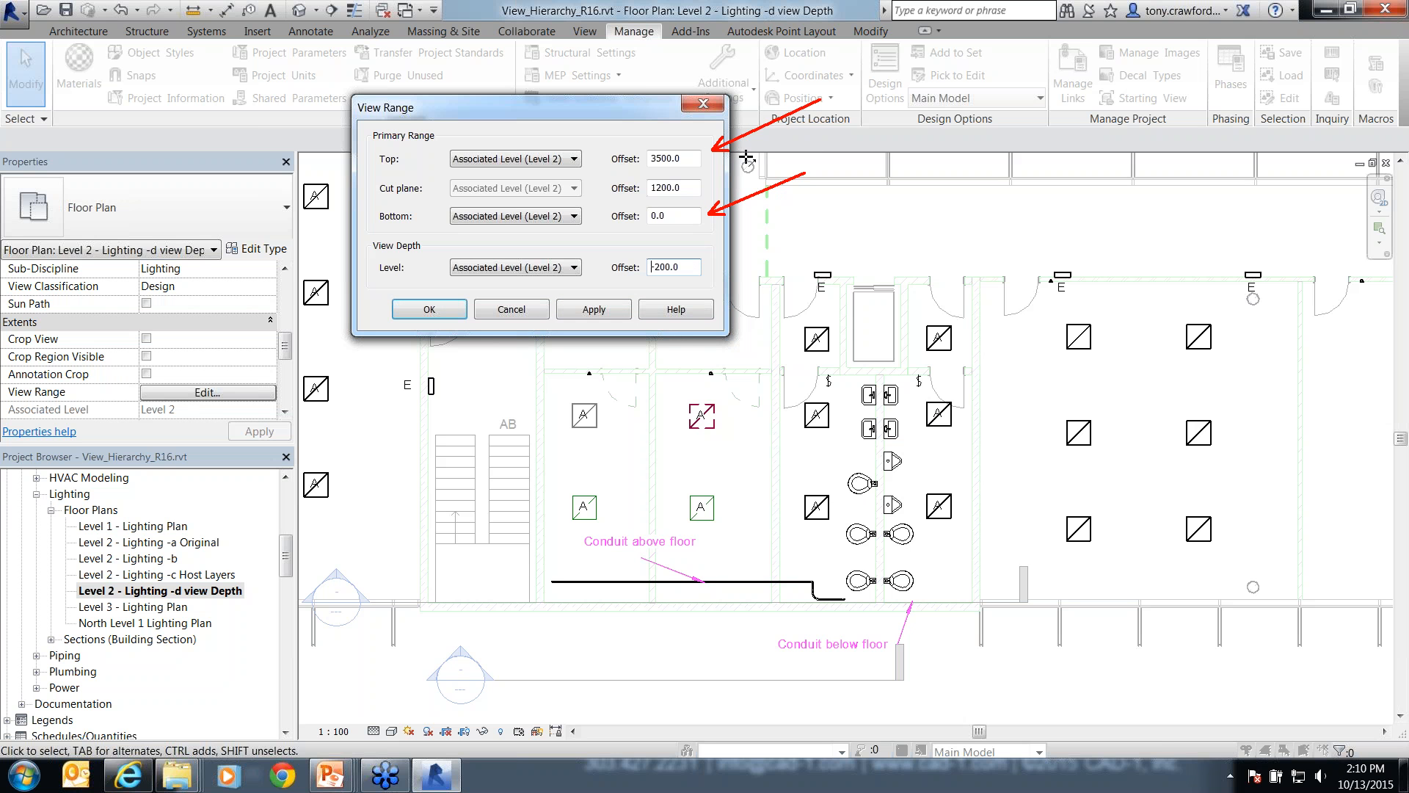
key("Caps_Lock")
left_click_drag(268, 198, 380, 266)
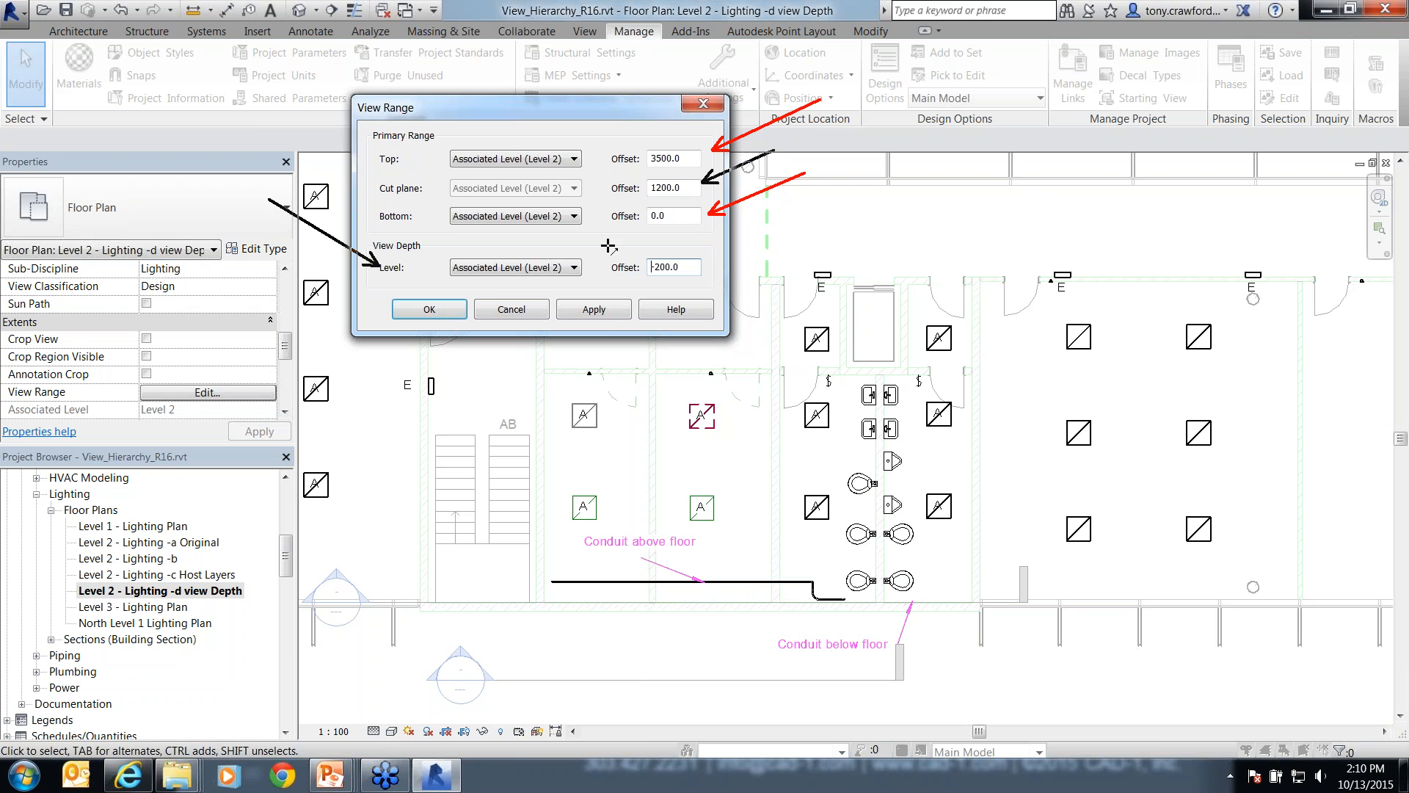
left_click_drag(626, 242, 647, 262)
key("Escape")
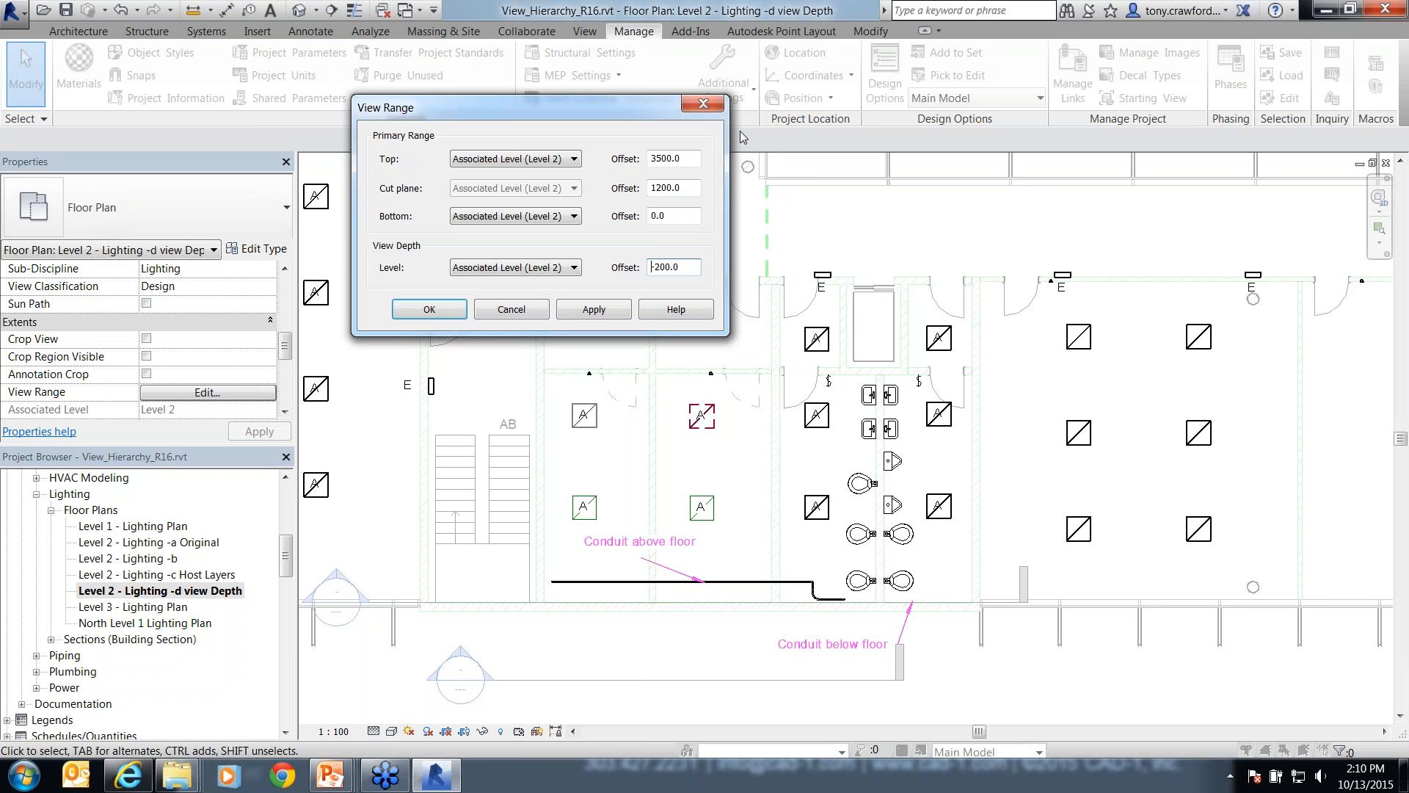
left_click(436, 309)
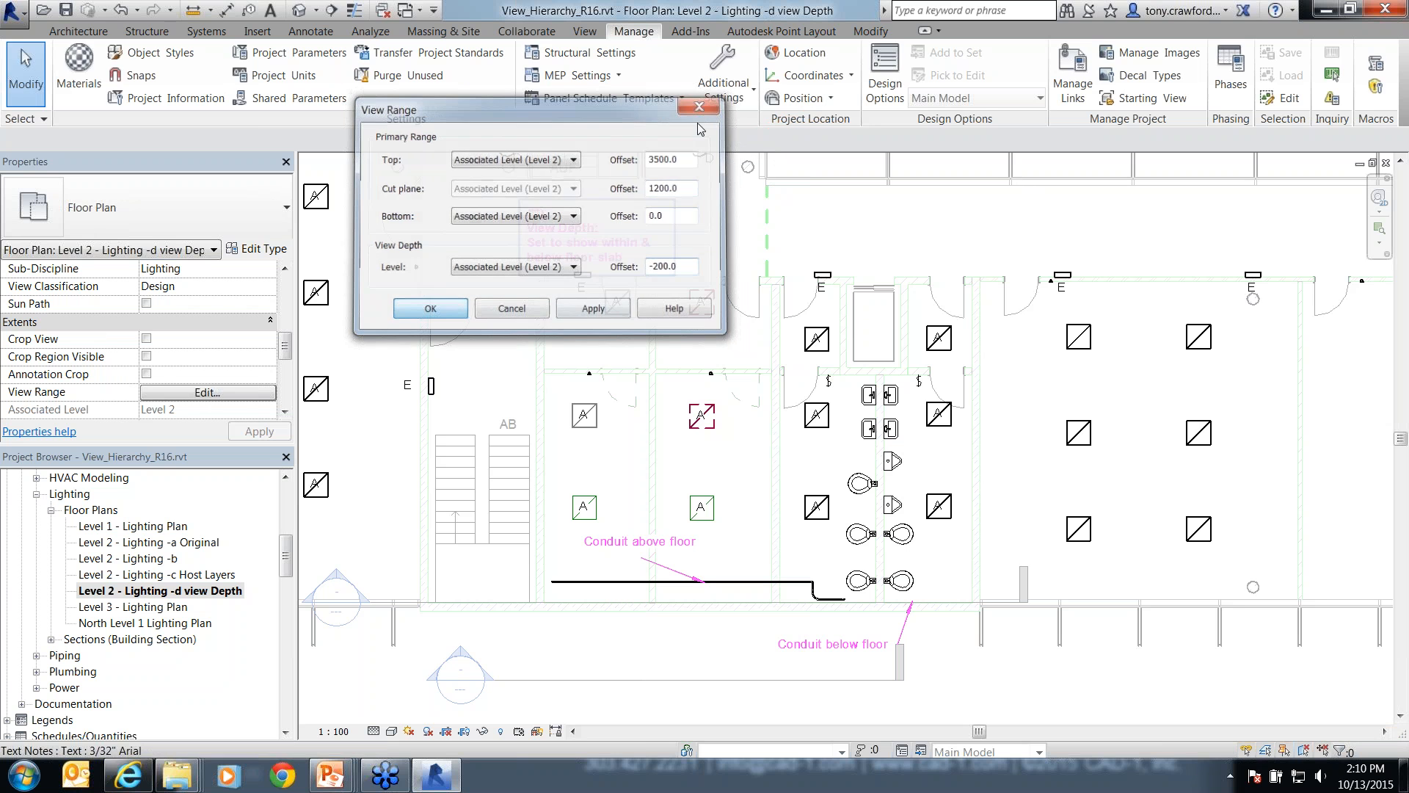
left_click(722, 73)
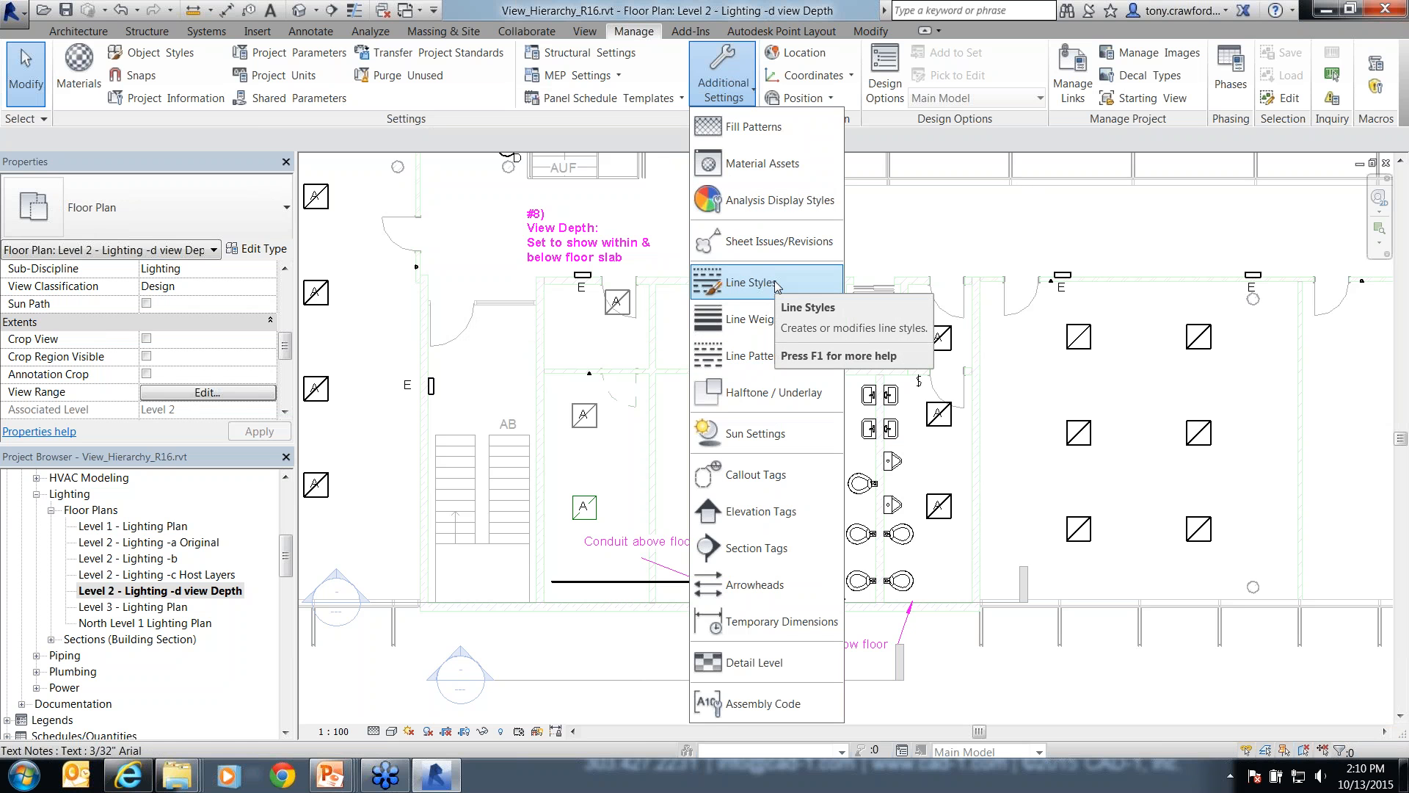
left_click(916, 231)
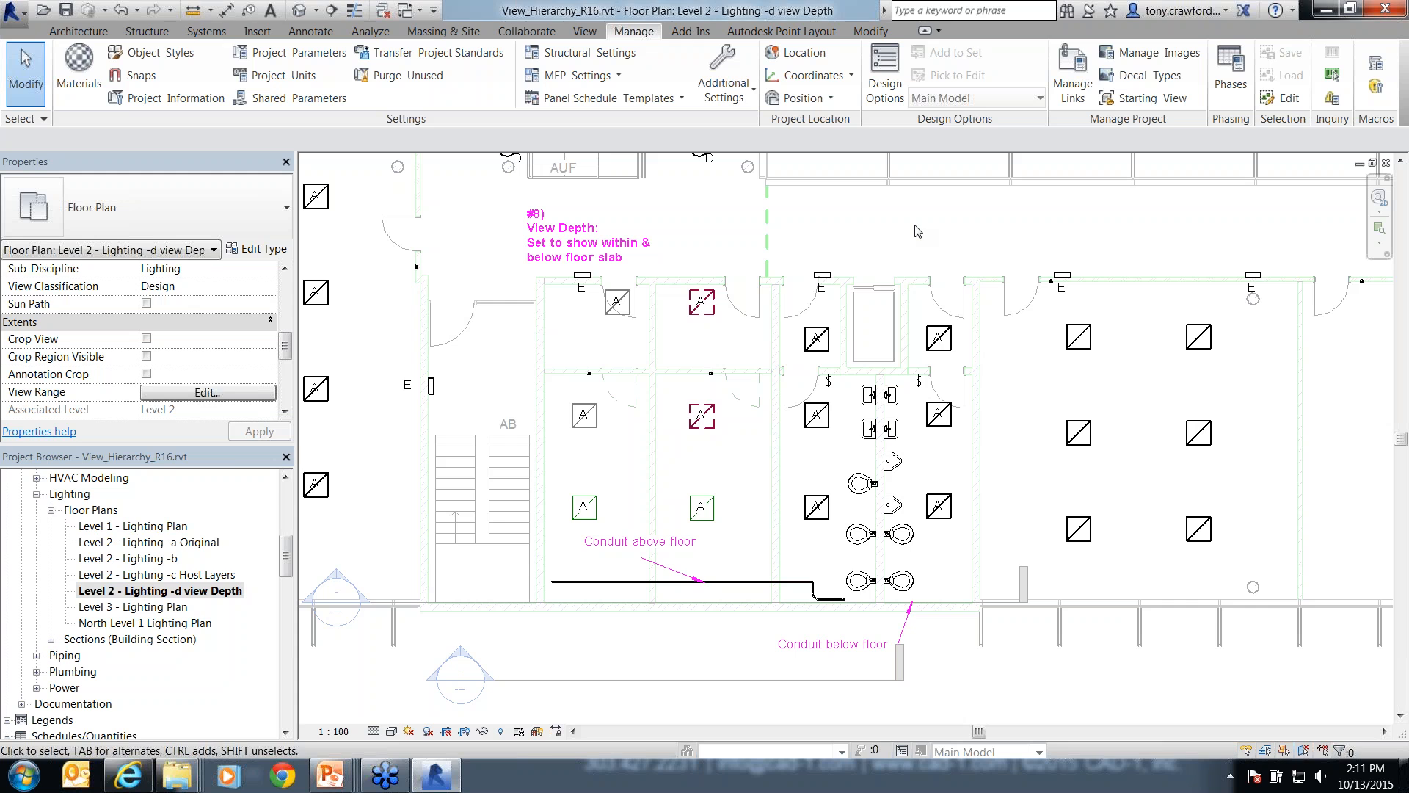
key("alt+Tab")
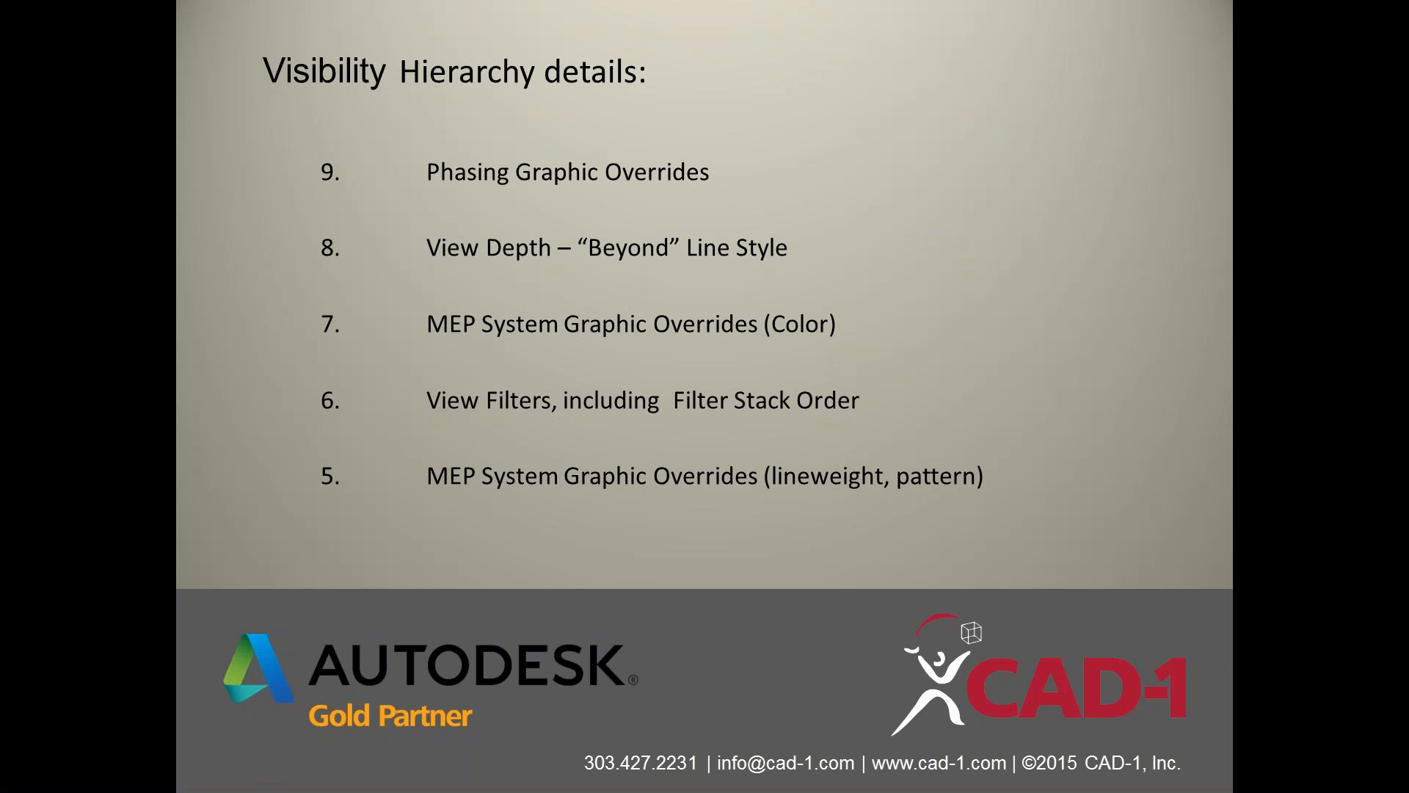
left_click_drag(218, 251, 301, 317)
left_click_drag(293, 304, 284, 315)
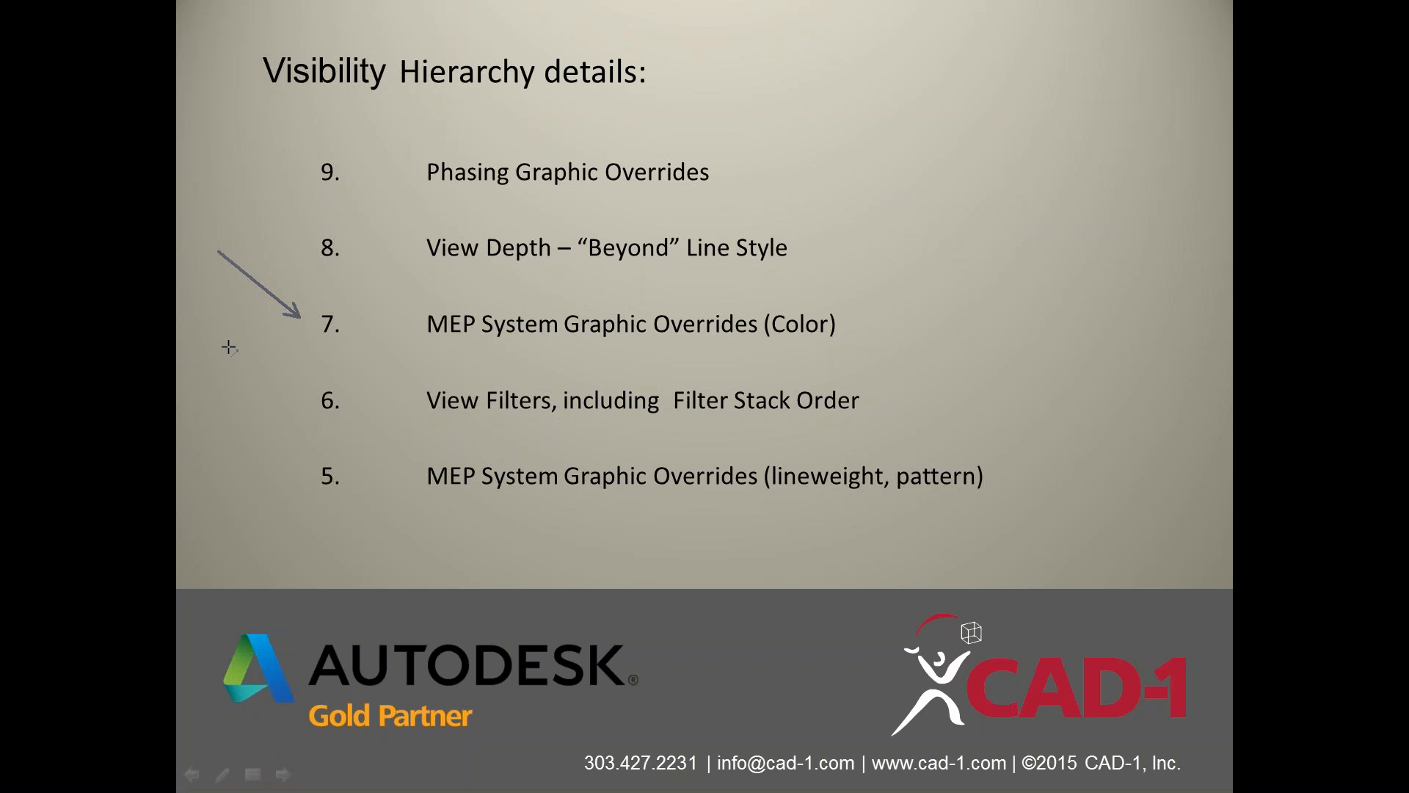
key("Caps_Lock")
key("Escape")
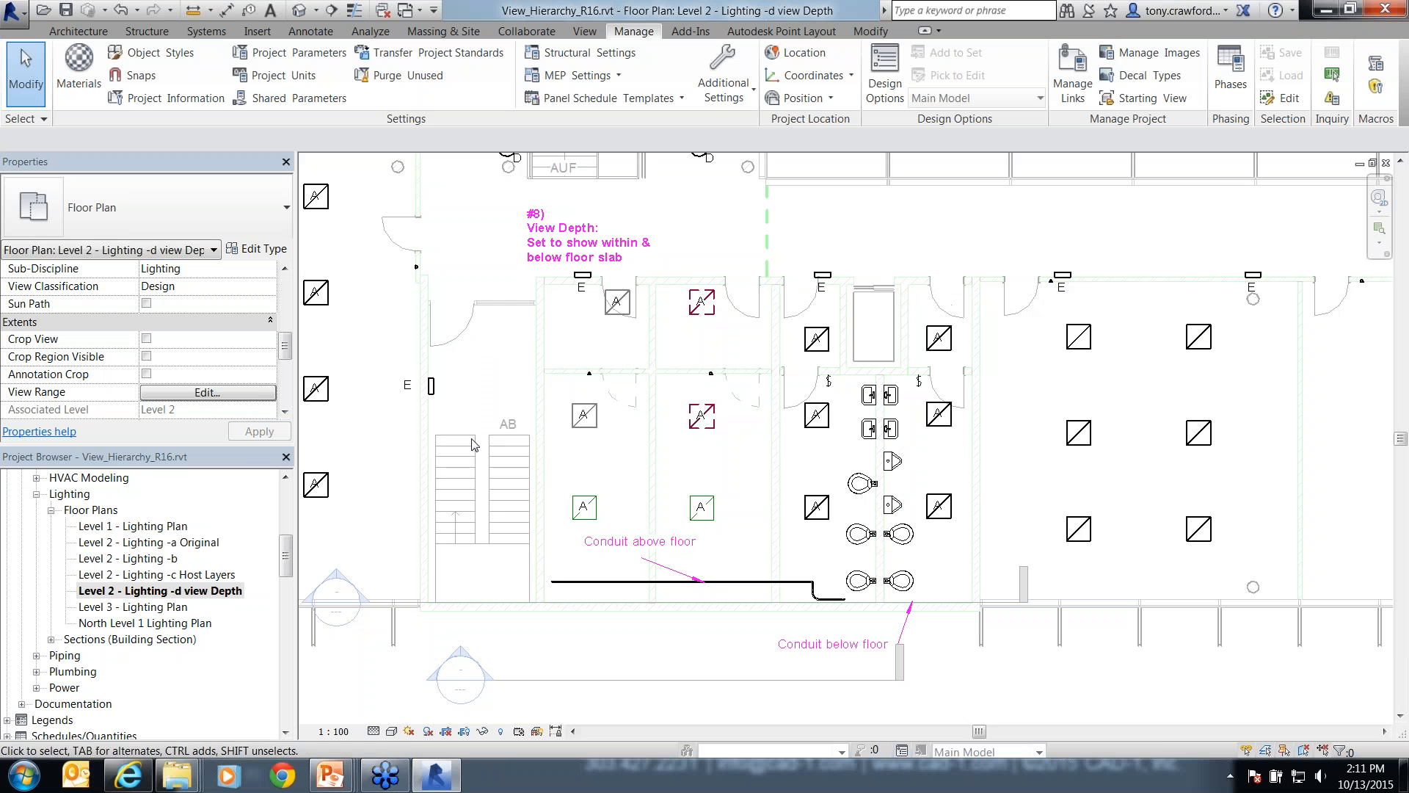
- Locate the Duct System family under Duct Systems in the project's Families and select it
left_click_drag(287, 552, 295, 705)
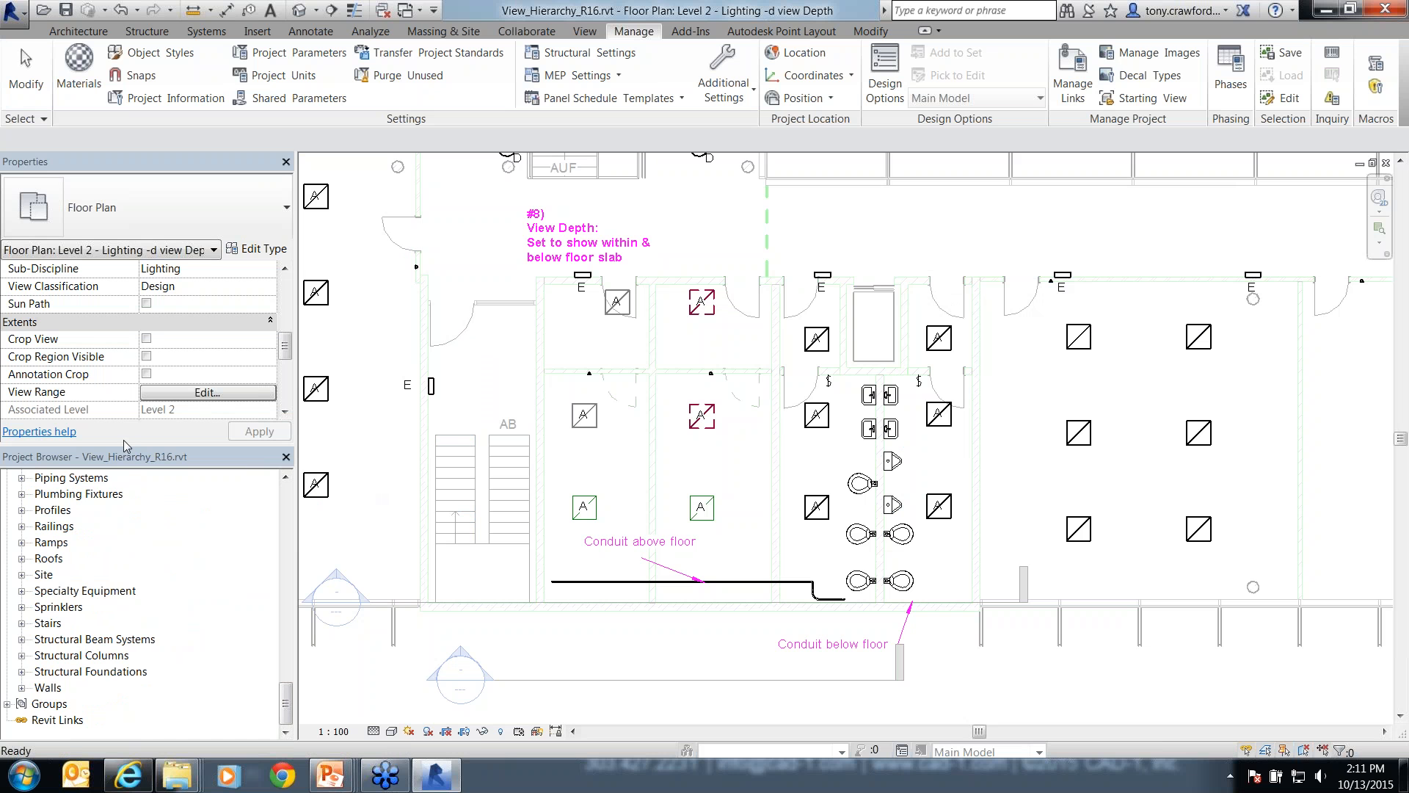
left_click(53, 511)
scroll(53, 522, "up", 2)
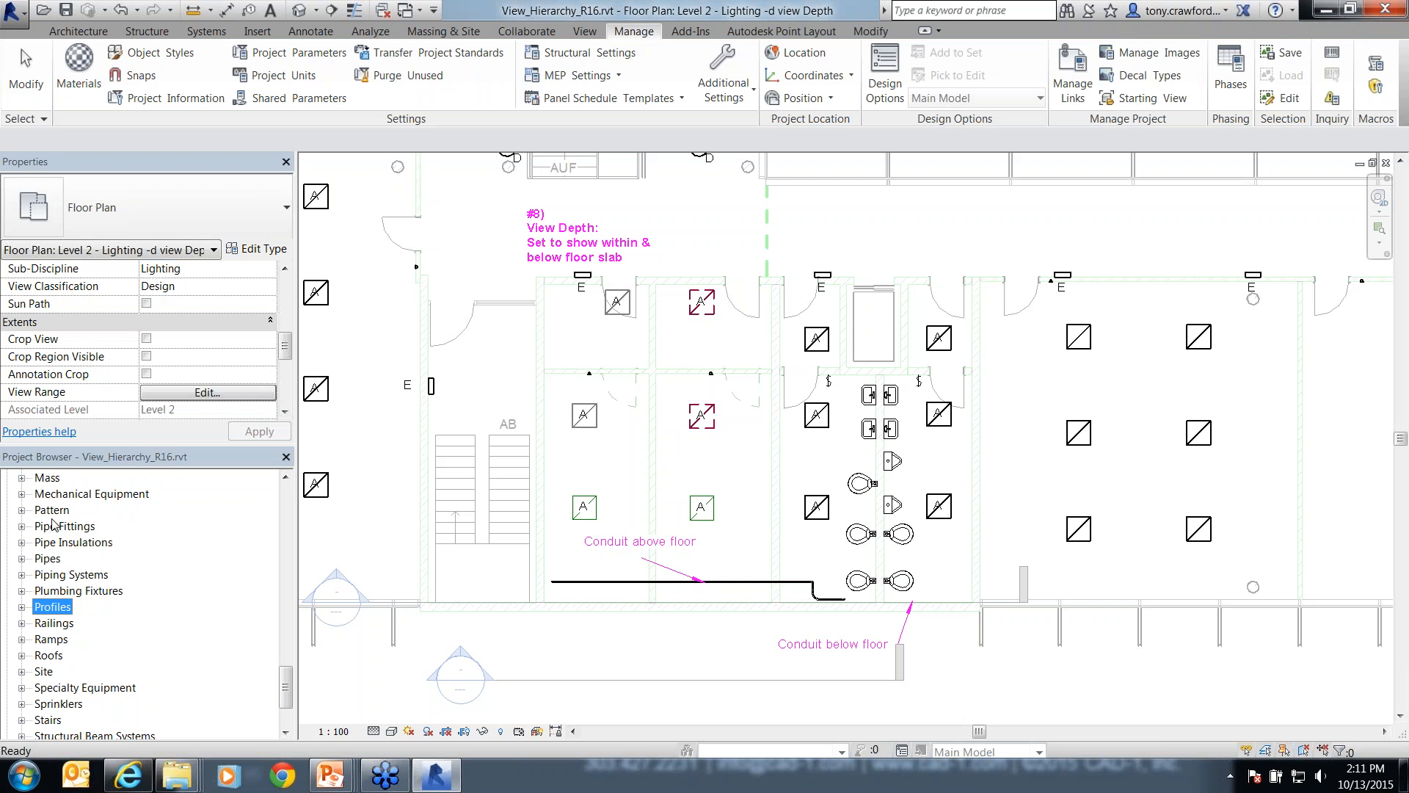
scroll(59, 562, "up", 15)
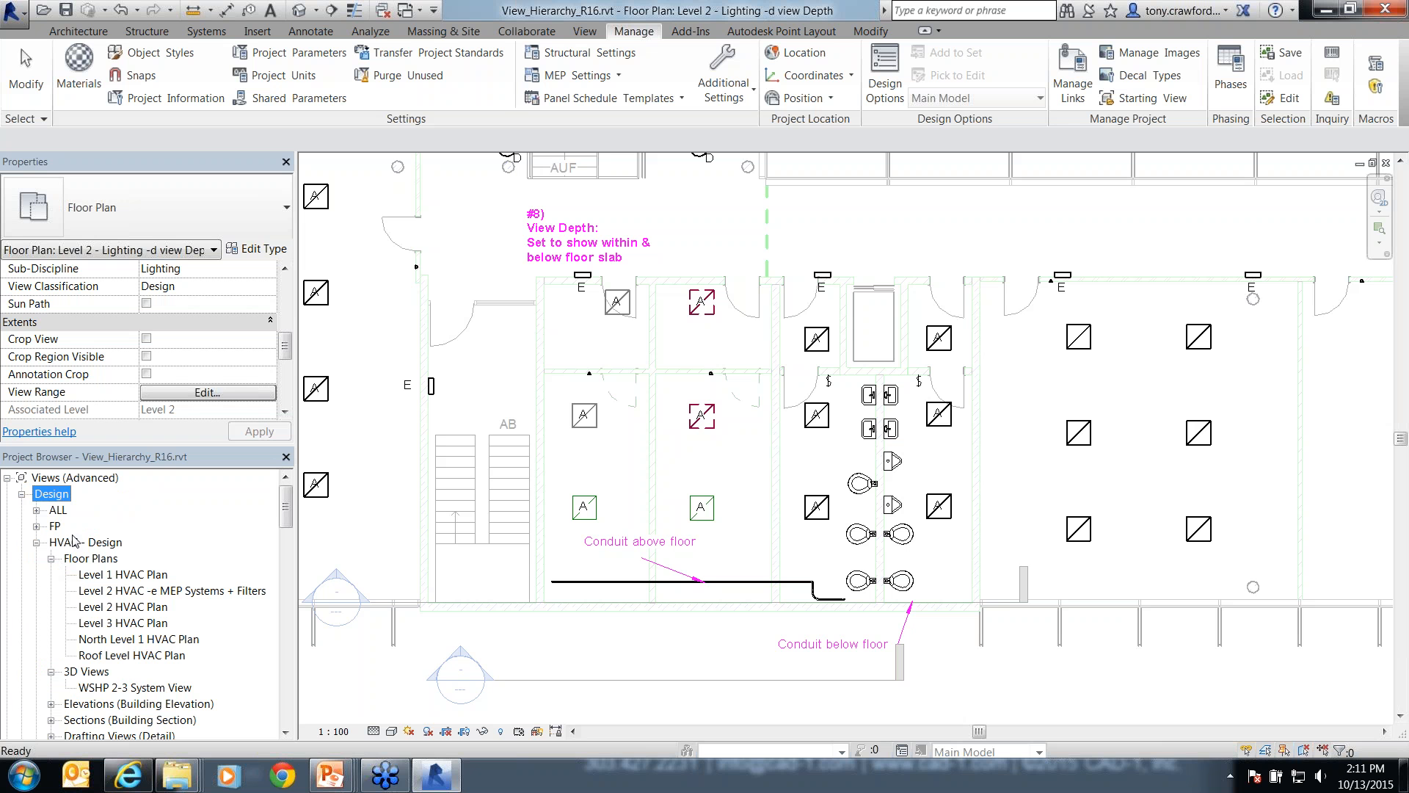
left_click(86, 543)
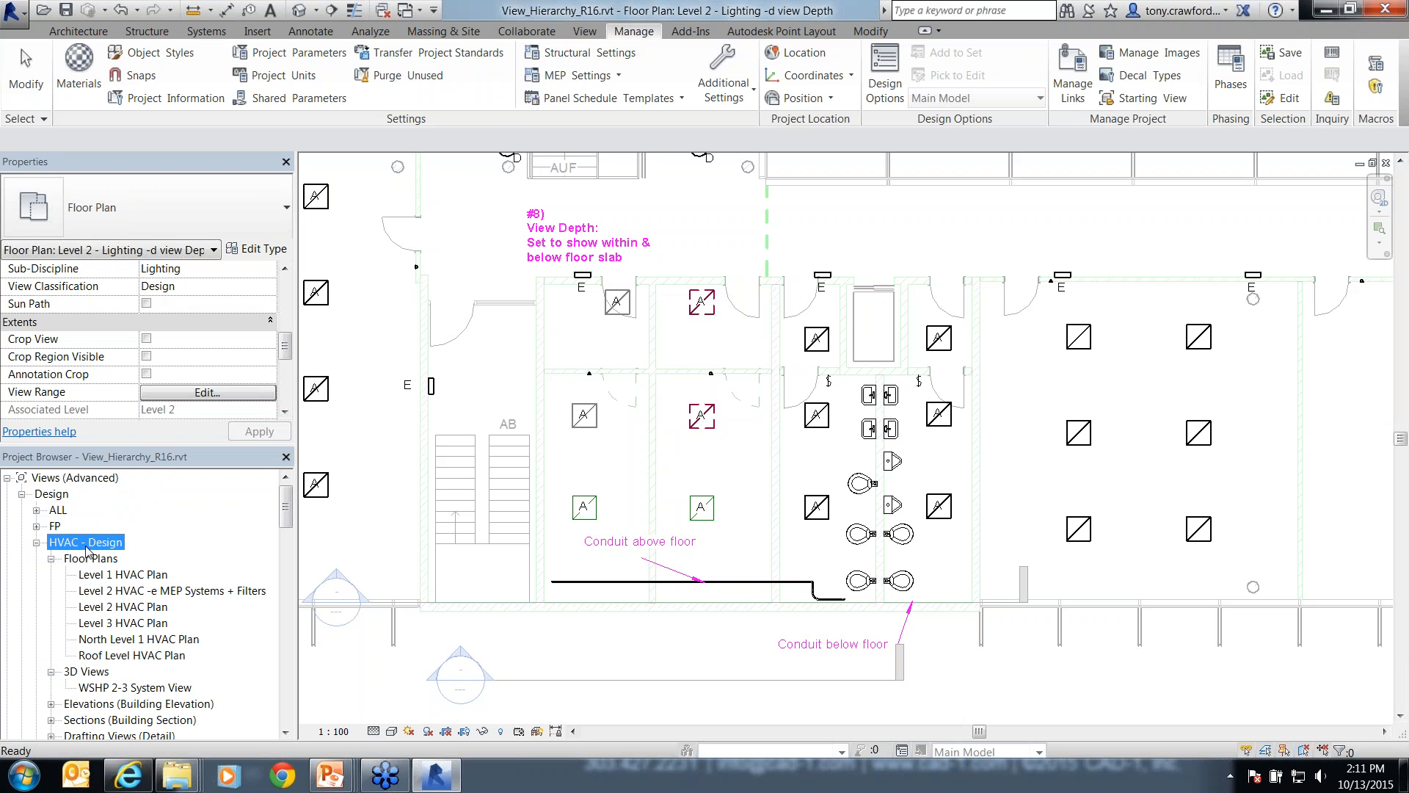
scroll(86, 549, "down", 10)
left_click(69, 527)
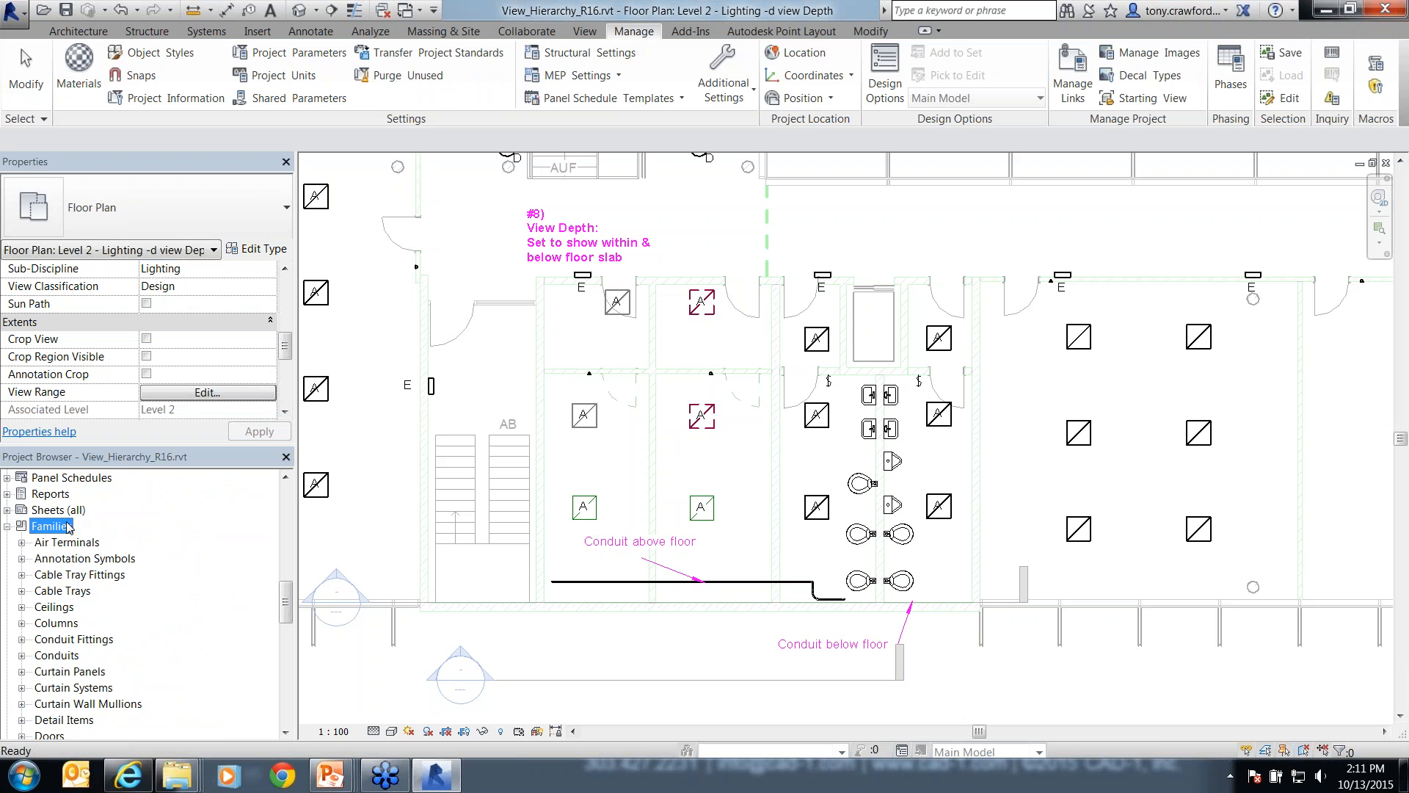
mouse_move(207, 467)
left_mouse_down()
mouse_move(77, 525)
mouse_move(116, 529)
left_mouse_up()
key("Escape")
left_click(44, 608)
scroll(44, 616, "down", 4)
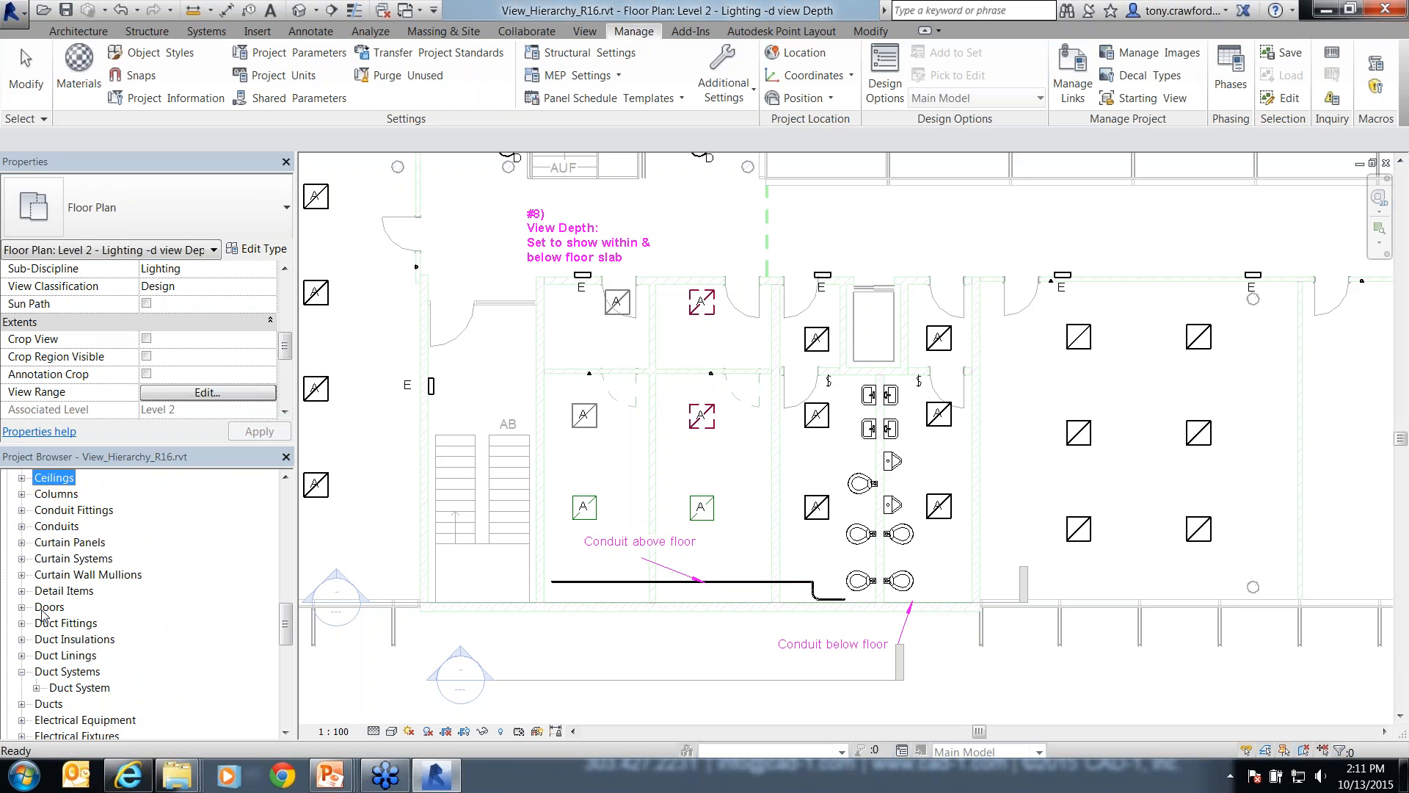
left_click(73, 639)
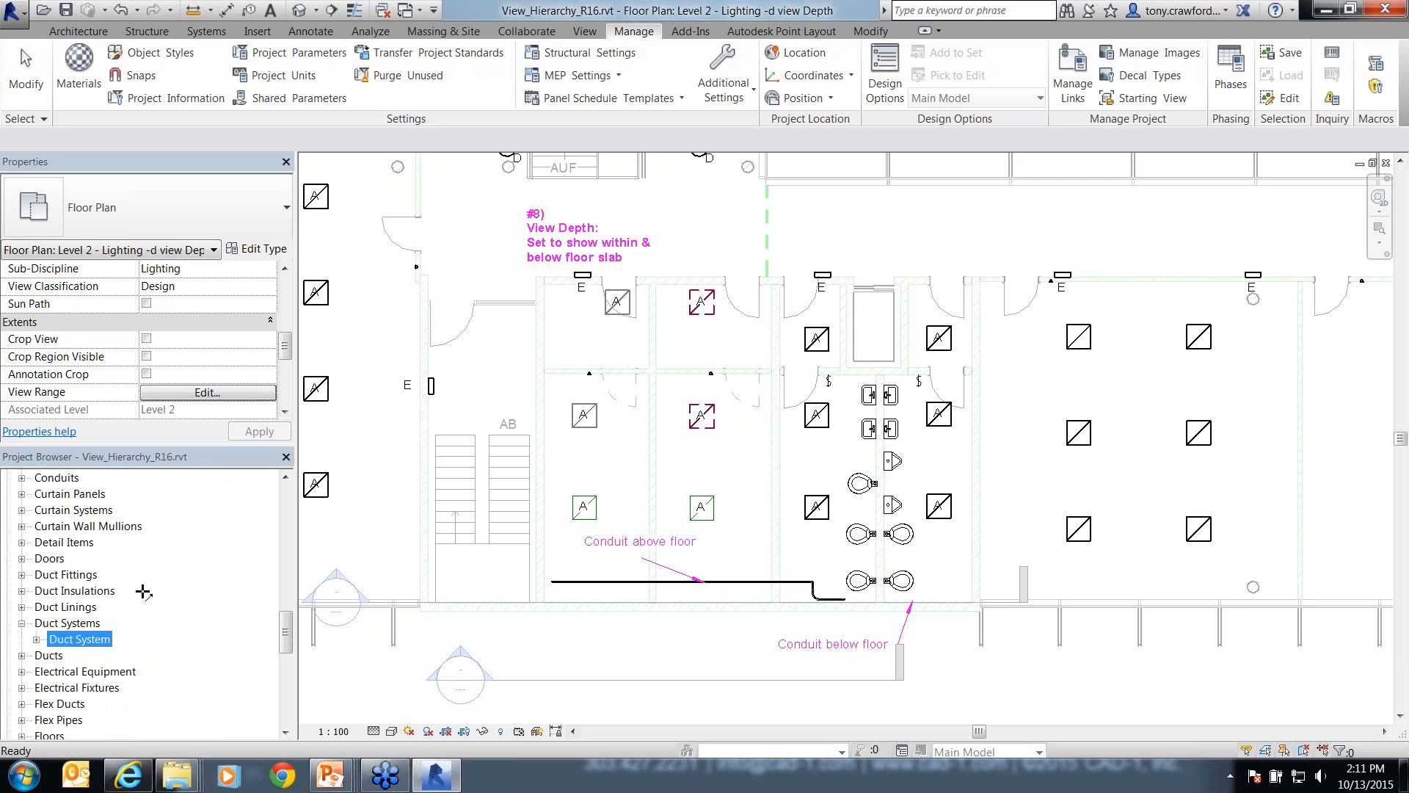
- Expand the Duct System family to list its system types and select Return Air
left_click_drag(205, 547, 108, 624)
key("Escape")
left_click(36, 639)
scroll(55, 626, "down", 2)
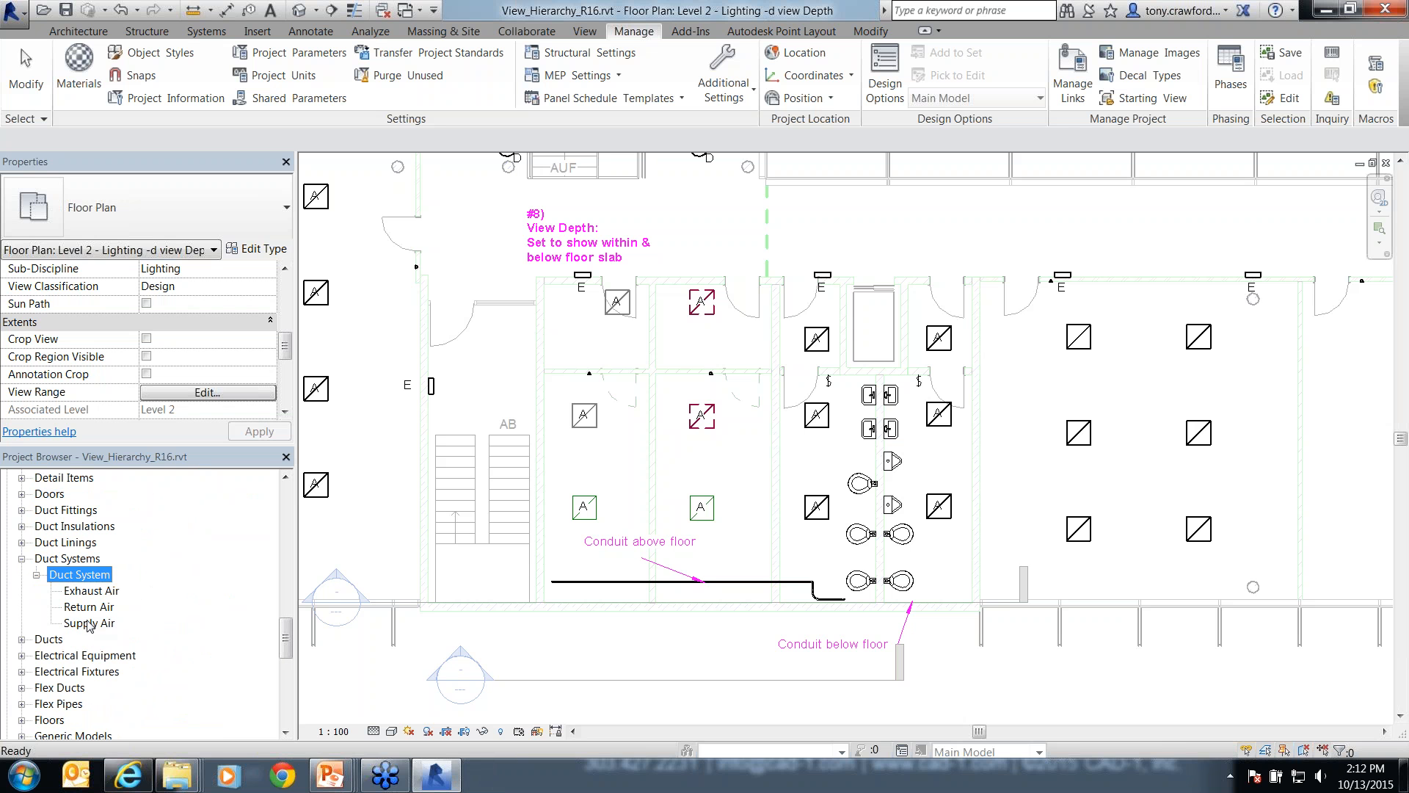
left_click(90, 609)
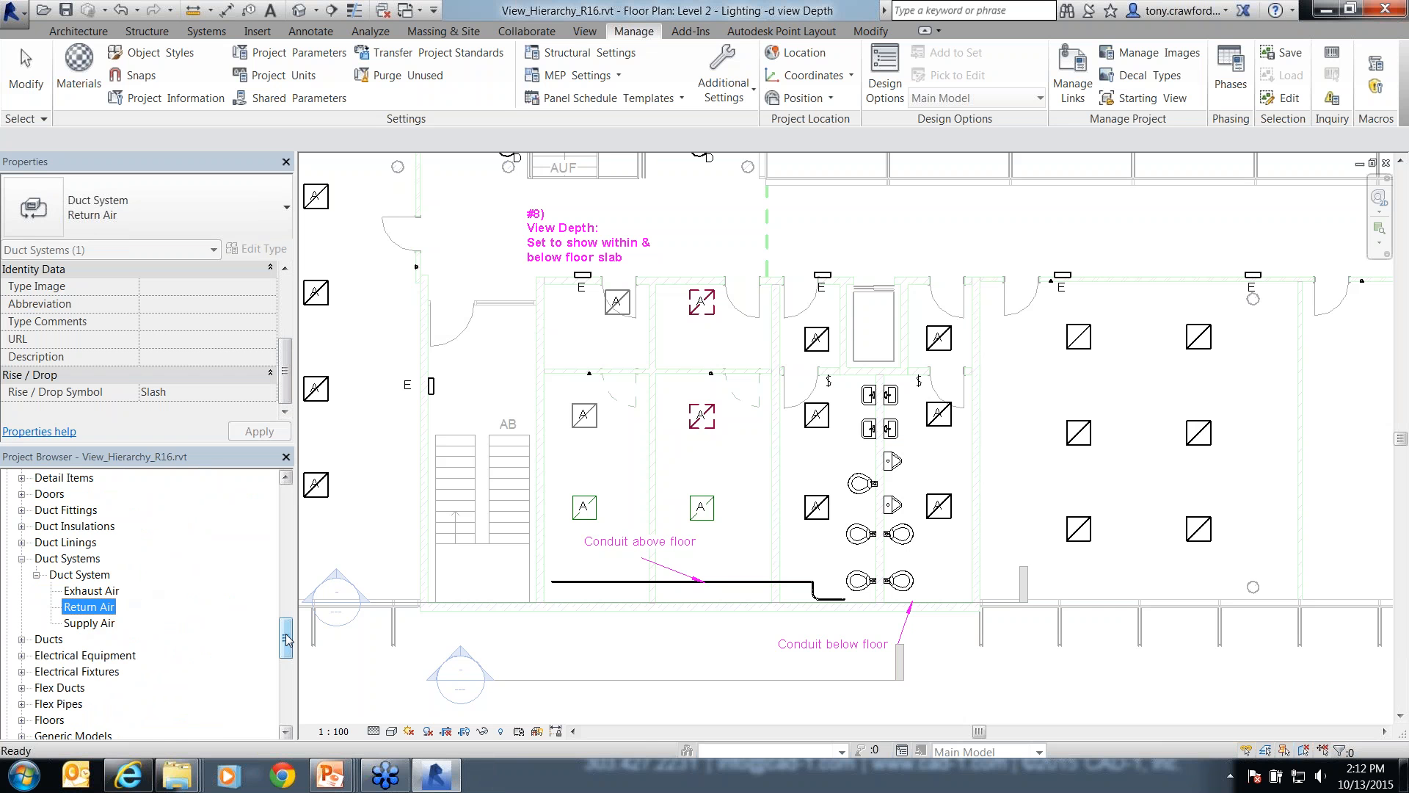
- Open the Level 2 HVAC -e MEP Systems + Filters floor plan and look closer at its ductwork
left_click_drag(286, 635, 313, 518)
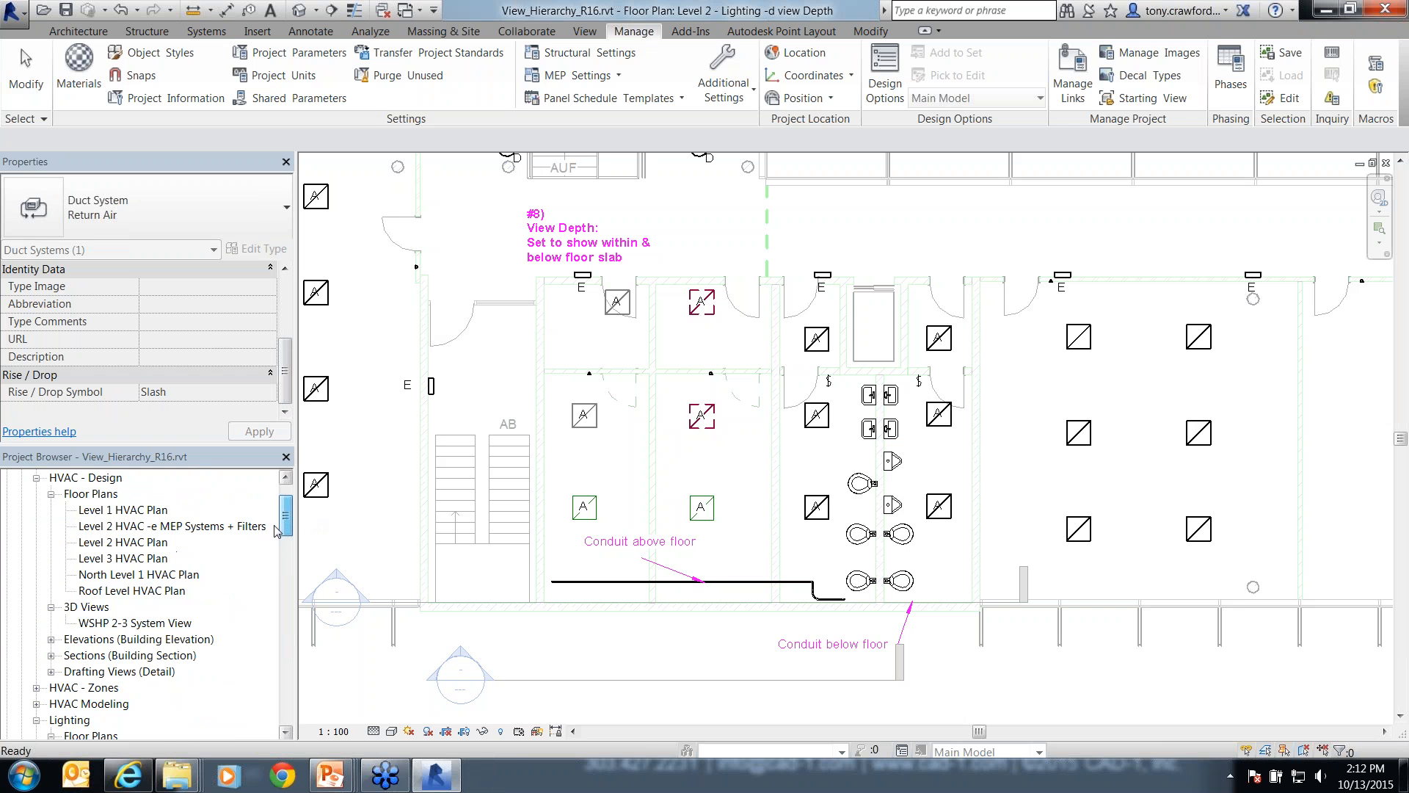
left_click(178, 526)
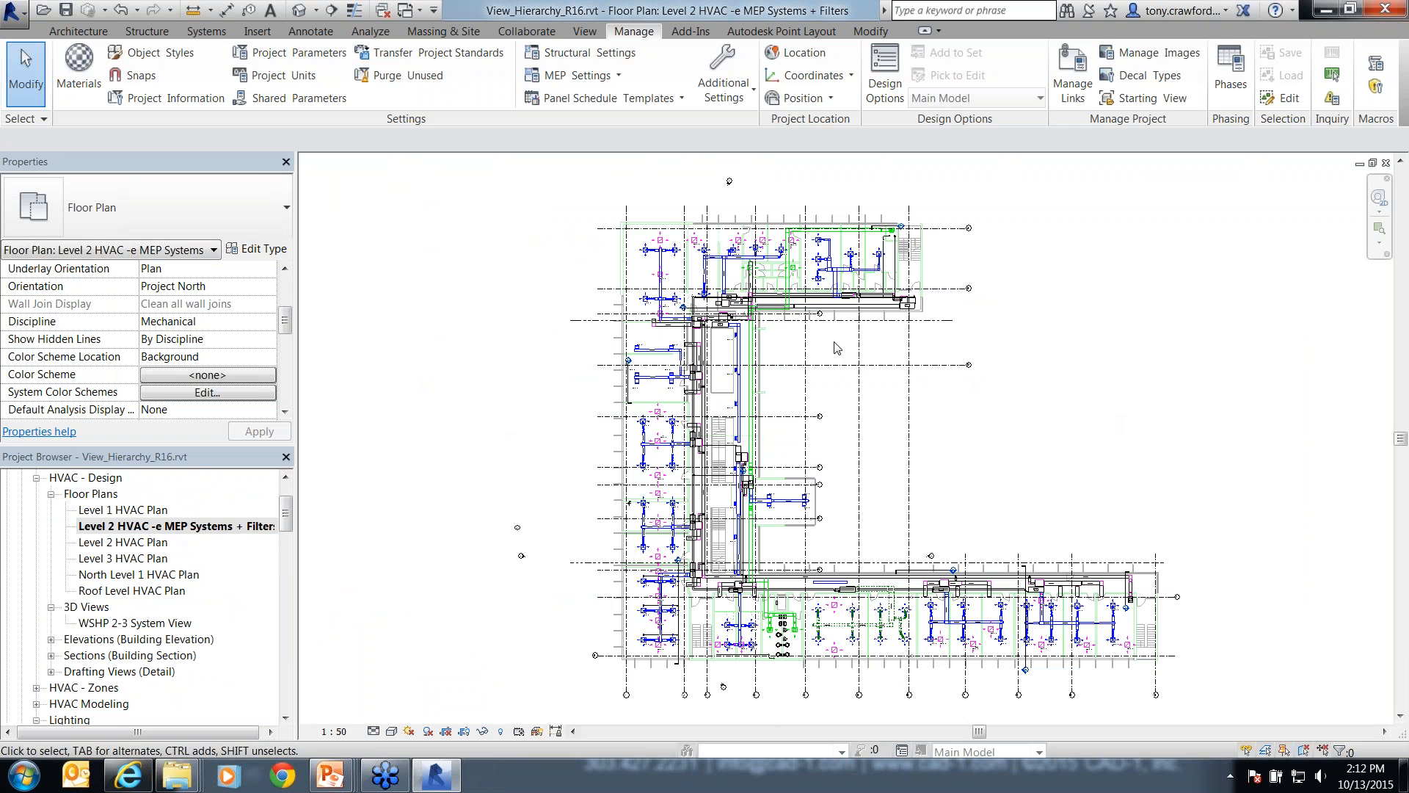
scroll(891, 360, "up", 3)
middle_click_drag(824, 419, 1076, 609)
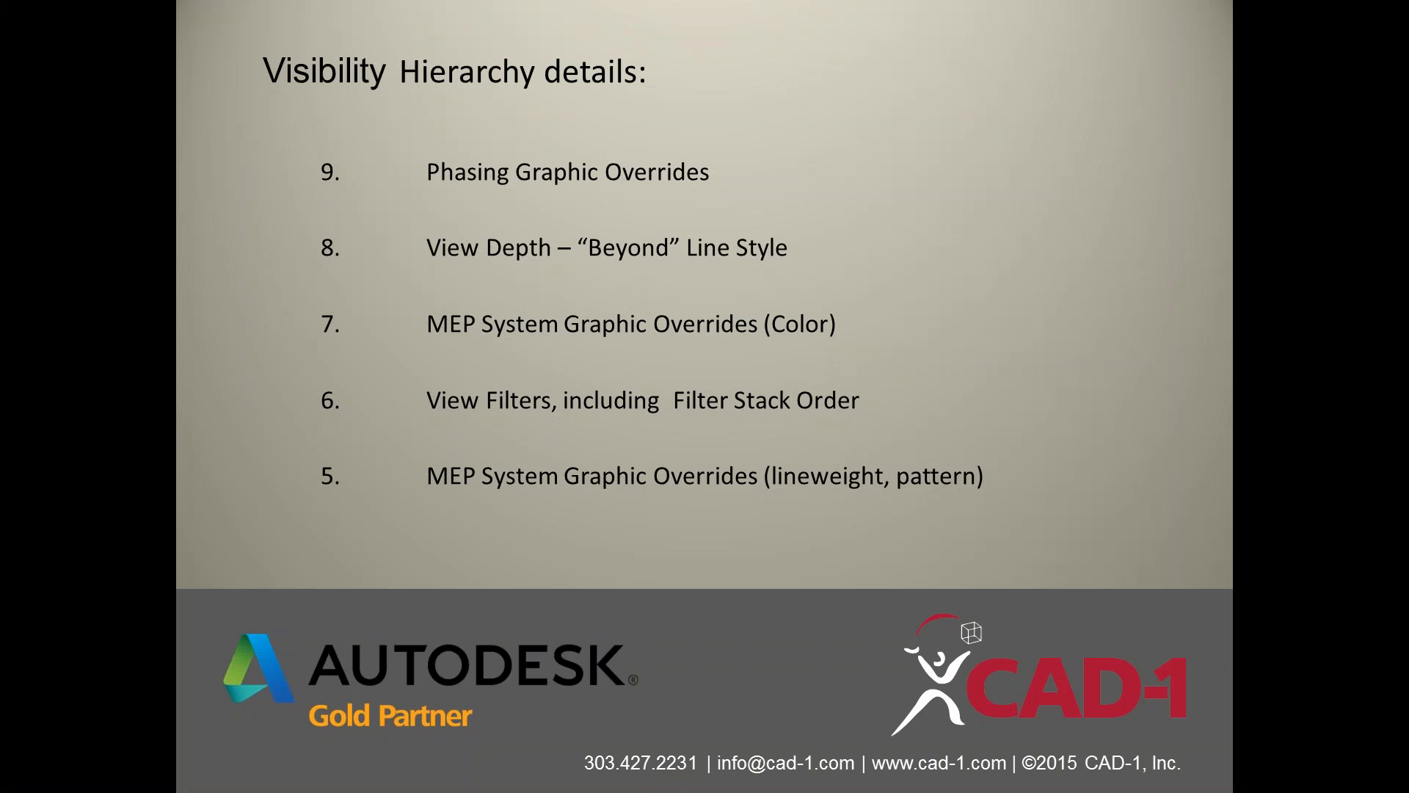
- Switch back to Revit and examine the supply, return and exhaust ductwork colors across the Level 2 HVAC plan
key("alt+Tab")
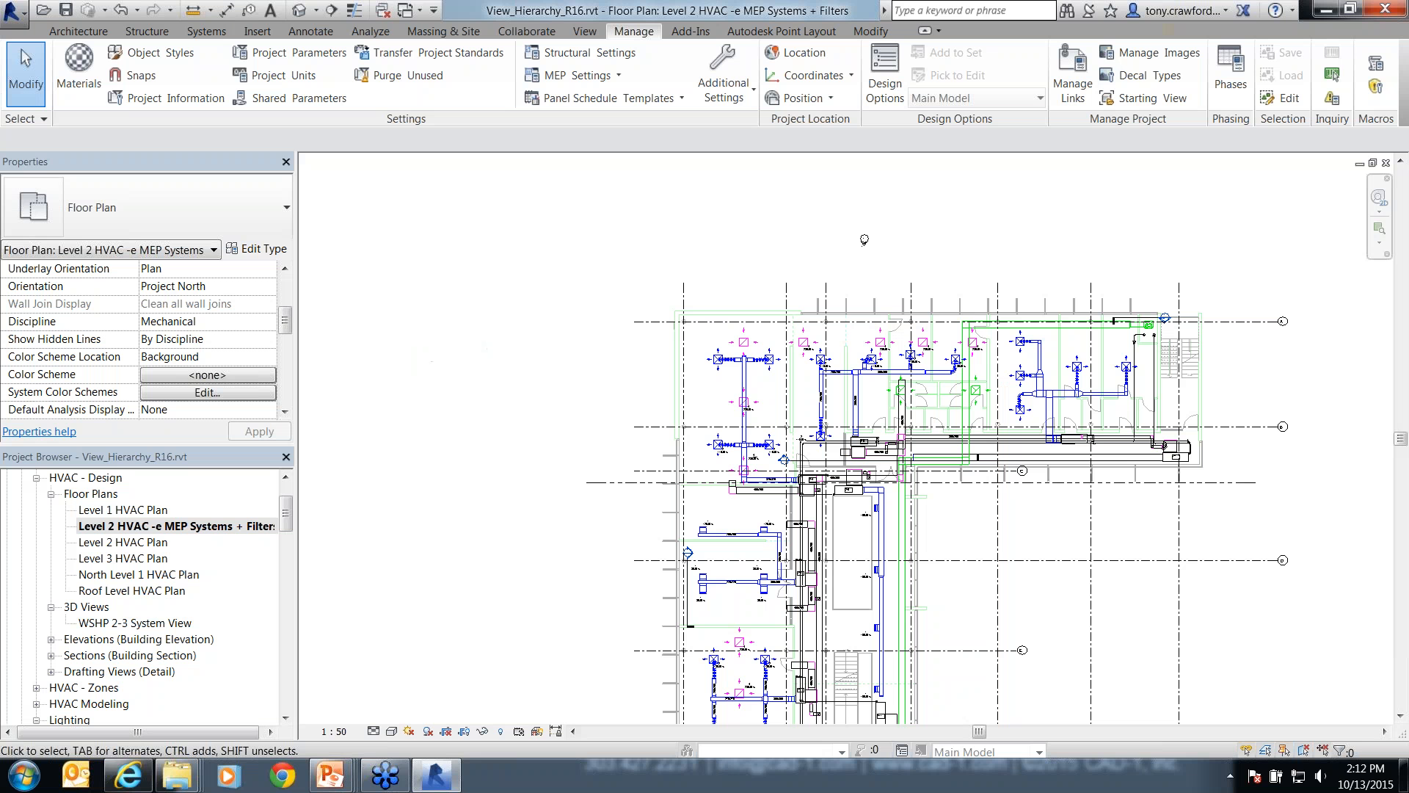
middle_click_drag(562, 376, 456, 272)
scroll(184, 587, "down", 15)
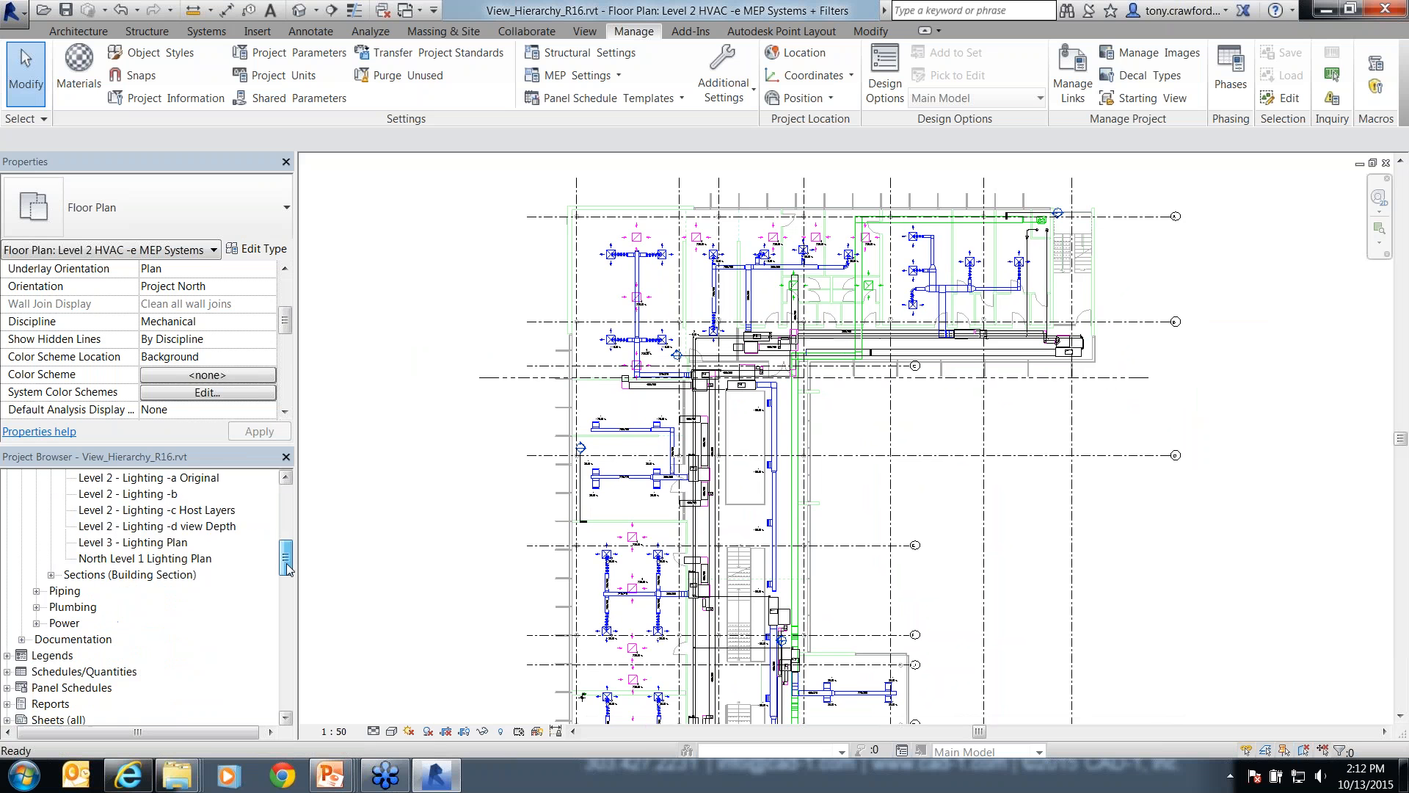
scroll(691, 289, "up", 4)
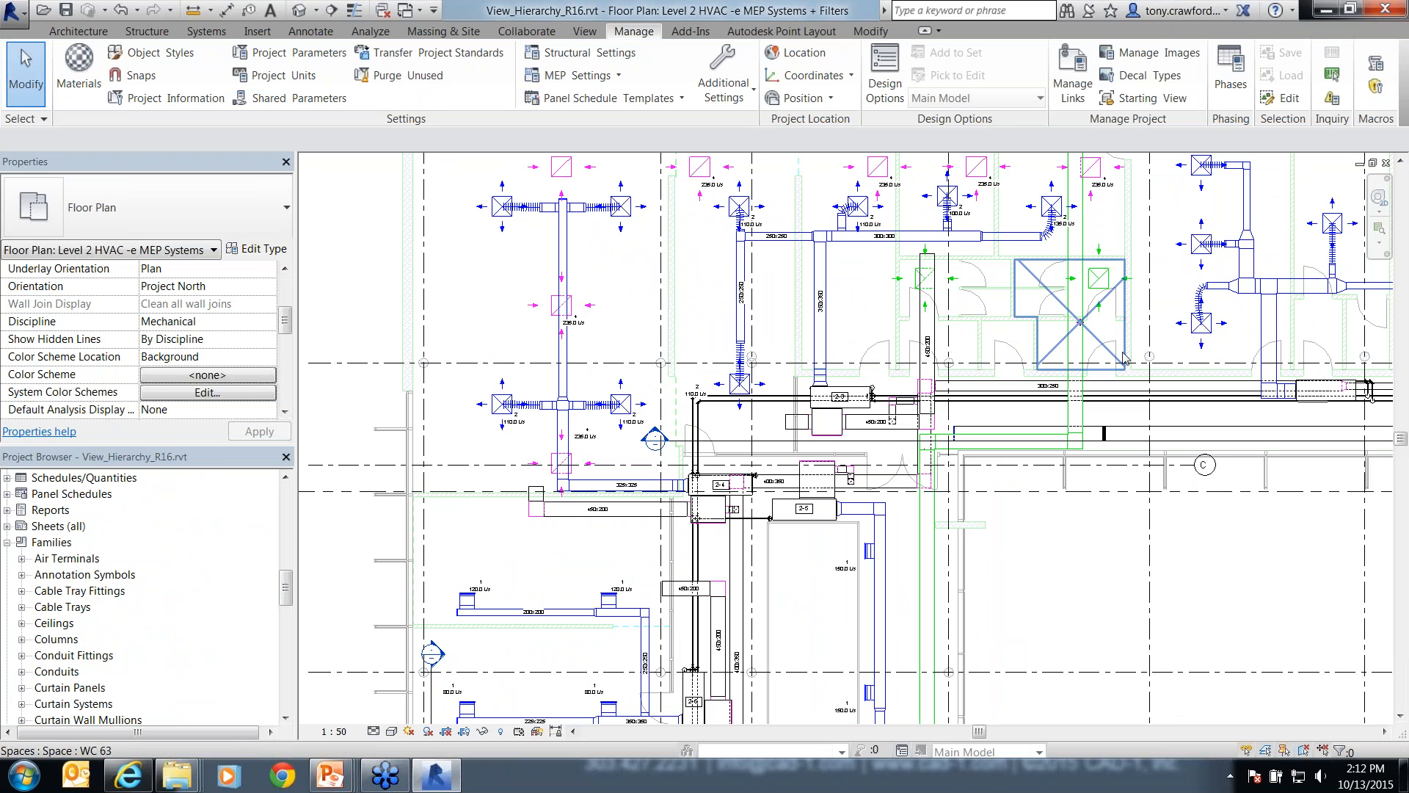
middle_click_drag(1046, 560, 1099, 202)
middle_click_drag(1163, 507, 1183, 219)
middle_click_drag(1195, 527, 1144, 507)
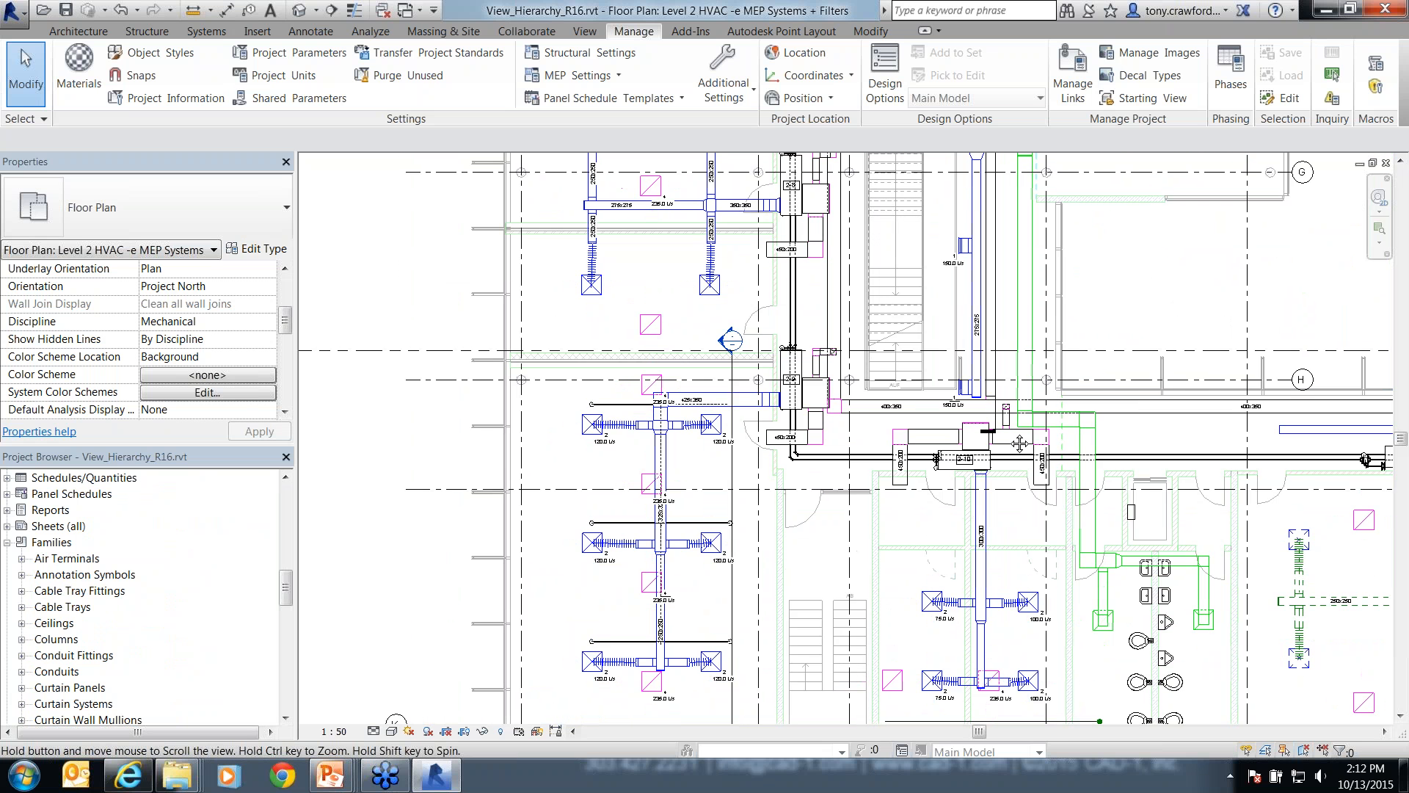
middle_click_drag(1379, 499, 469, 418)
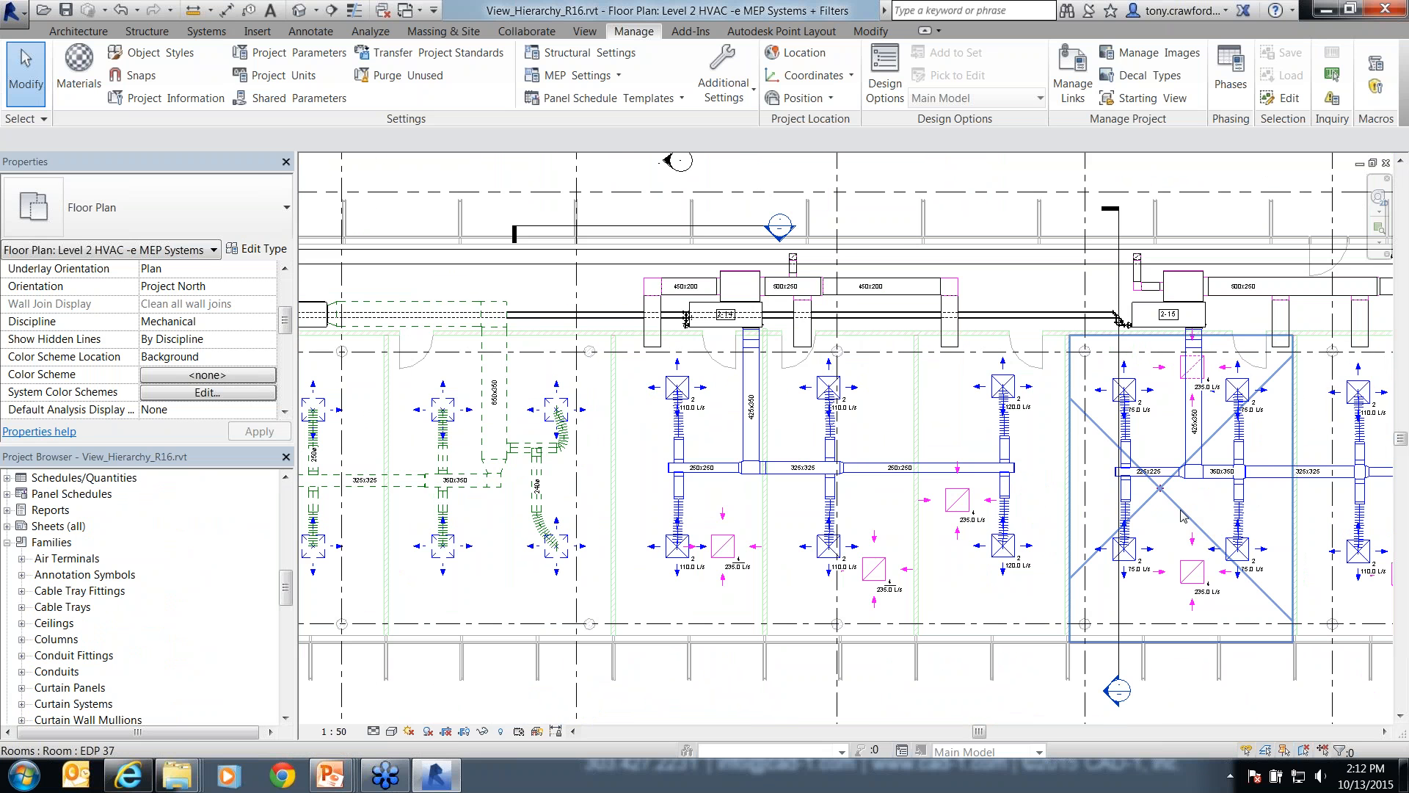
scroll(1180, 514, "down", 2)
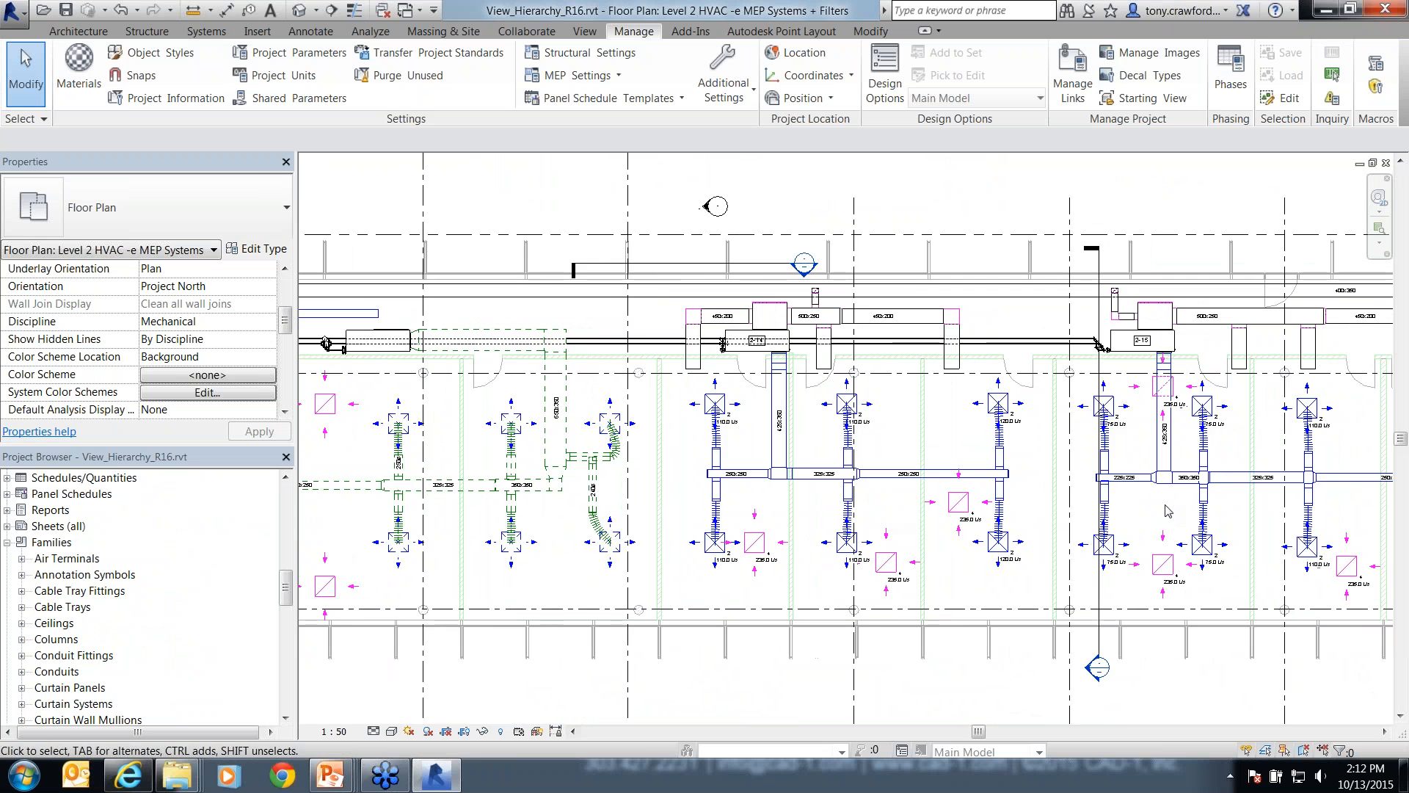
scroll(1174, 514, "up", 2)
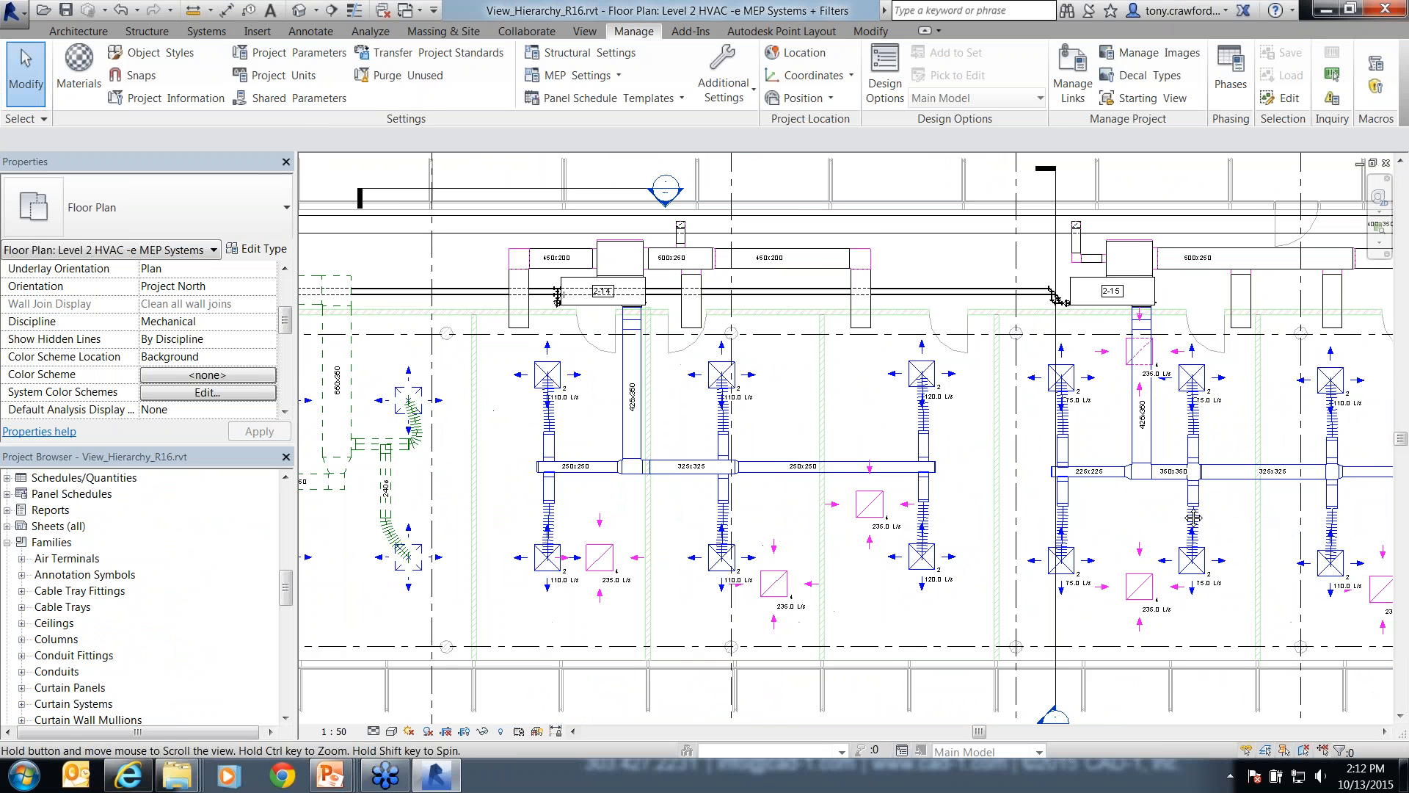
middle_click_drag(1193, 518, 865, 502)
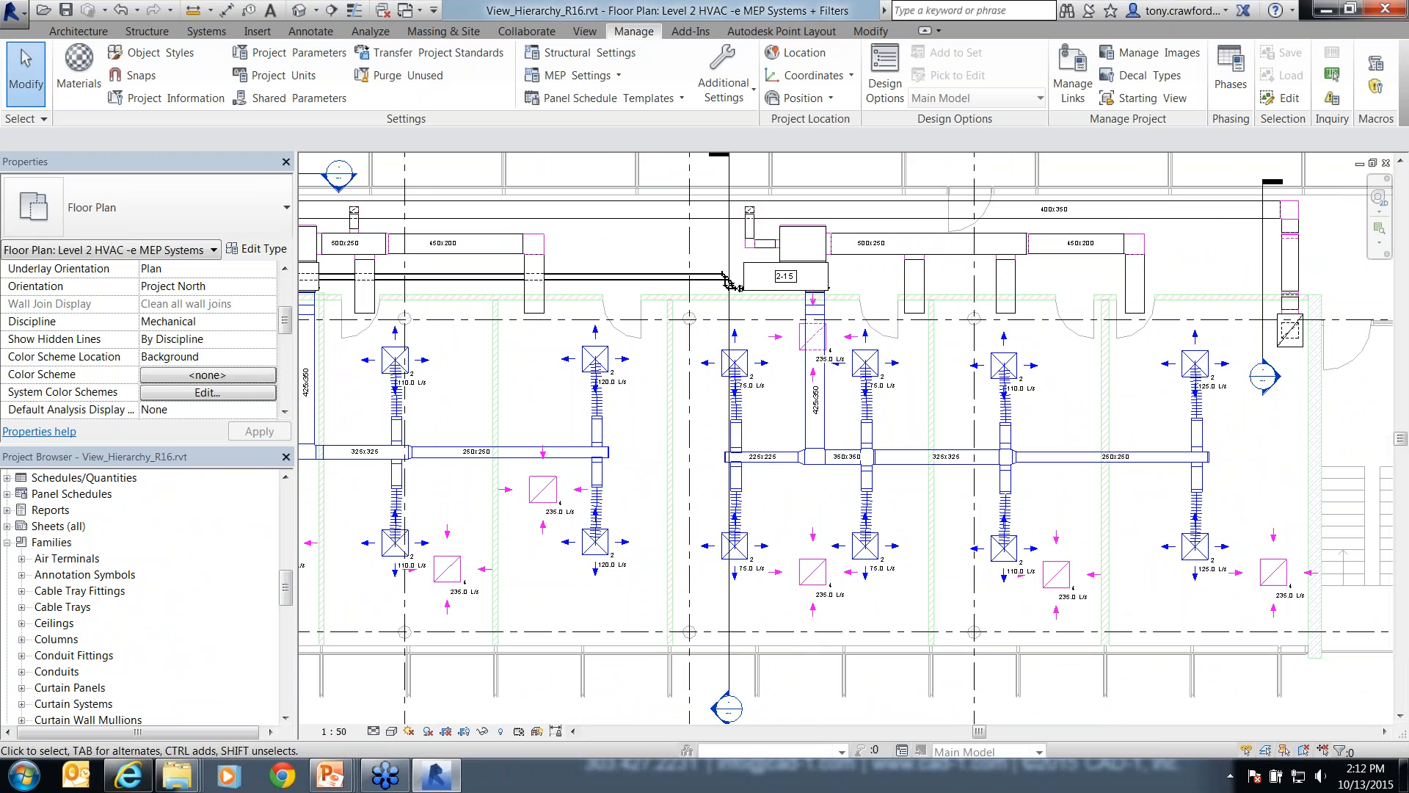
- Check the Ducts category, its subcategories and the view filters in the plan's Visibility/Graphic Overrides, and close them without changes
key("v")
key("v")
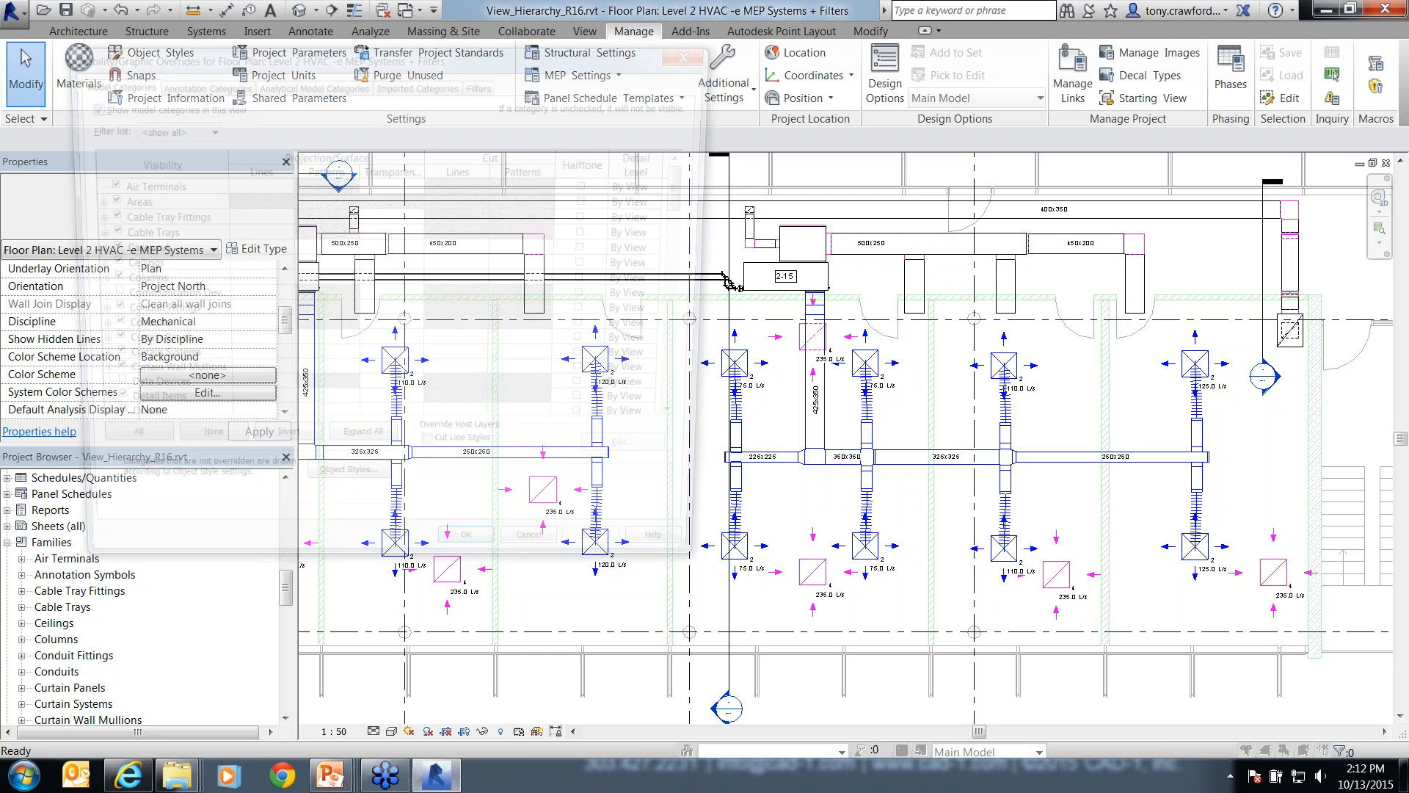
scroll(166, 382, "down", 1)
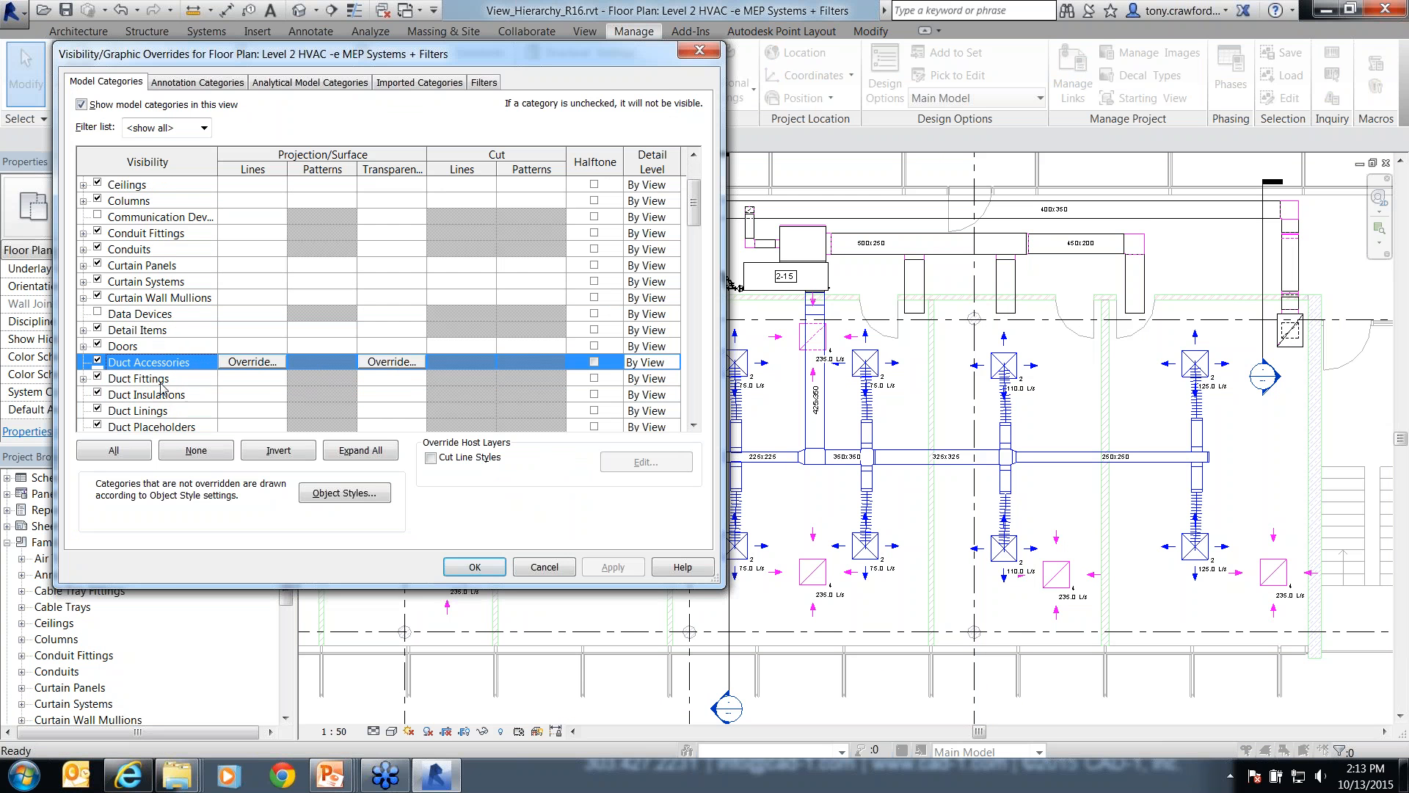
scroll(162, 386, "down", 5)
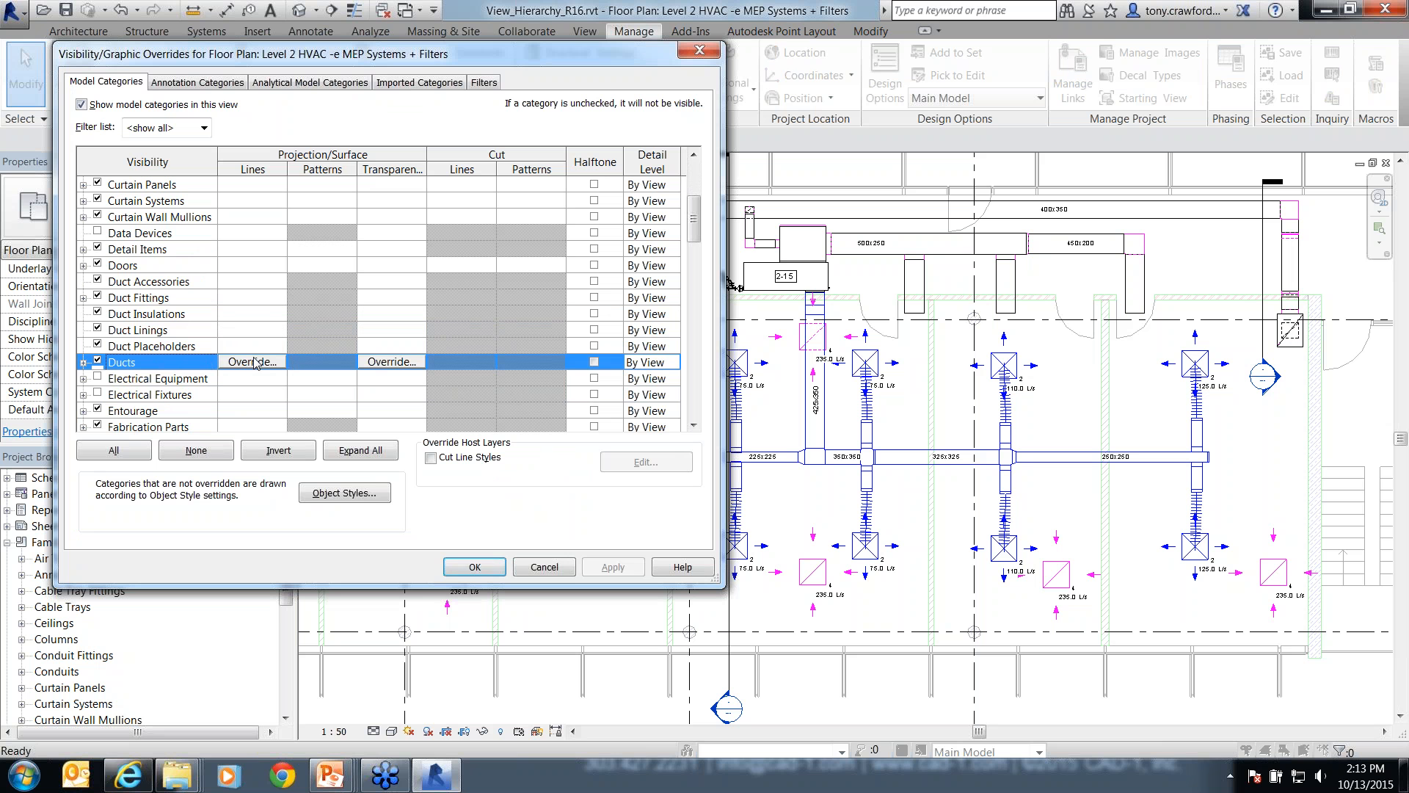
left_click(83, 363)
left_click(172, 380)
left_click(175, 397)
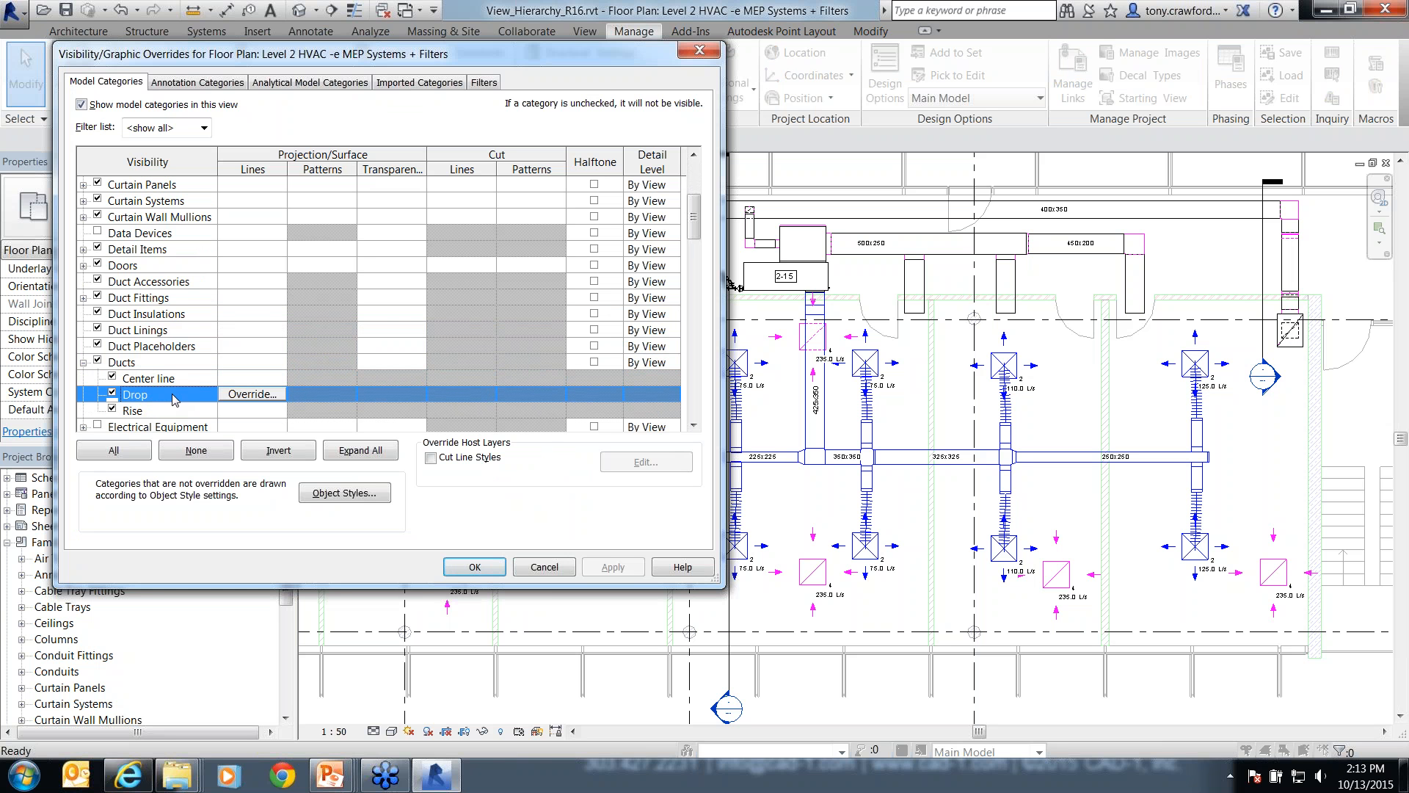
left_click(180, 359)
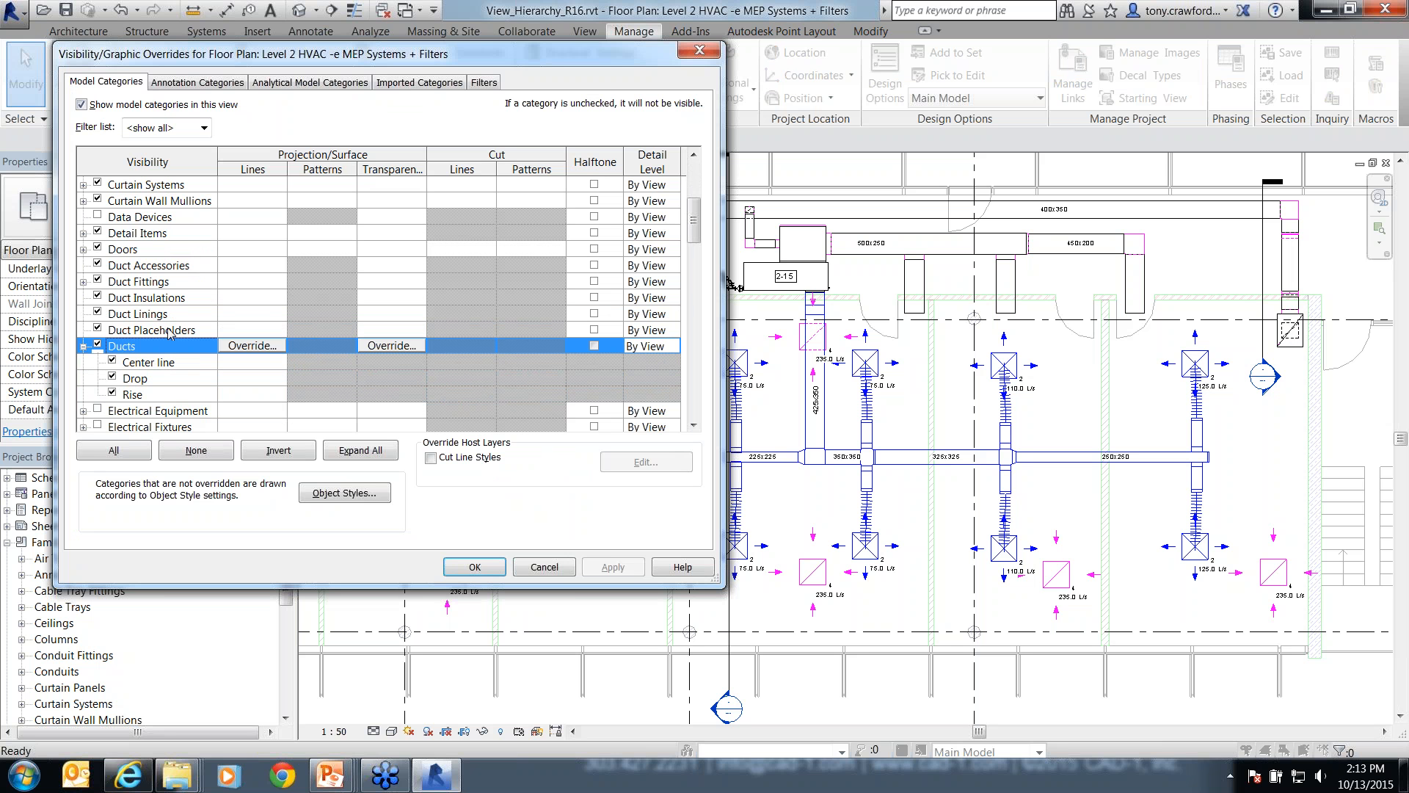
left_click(483, 82)
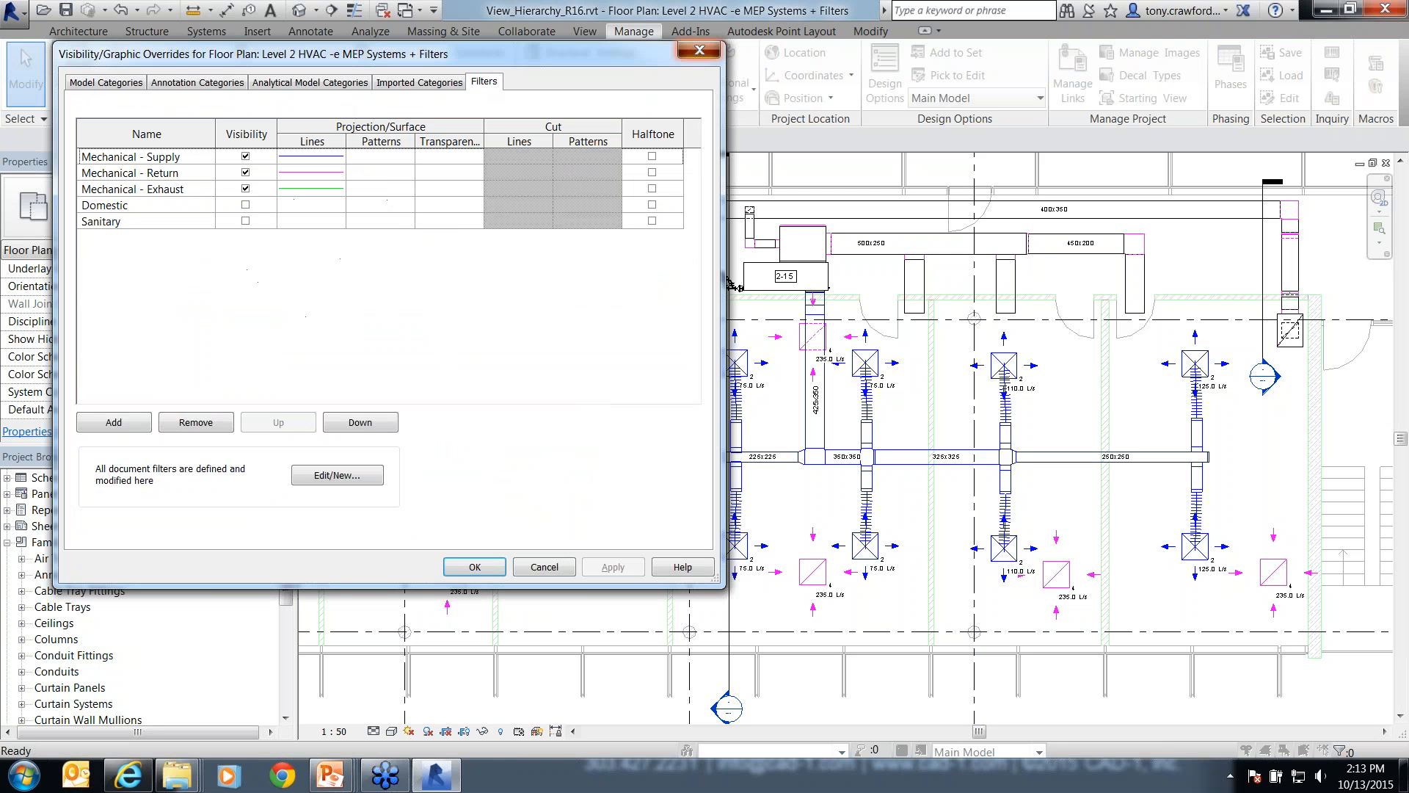
left_click(699, 50)
- Locate the Supply Air type under Duct Systems in the project's Families and open its type properties
scroll(286, 623, "down", 7)
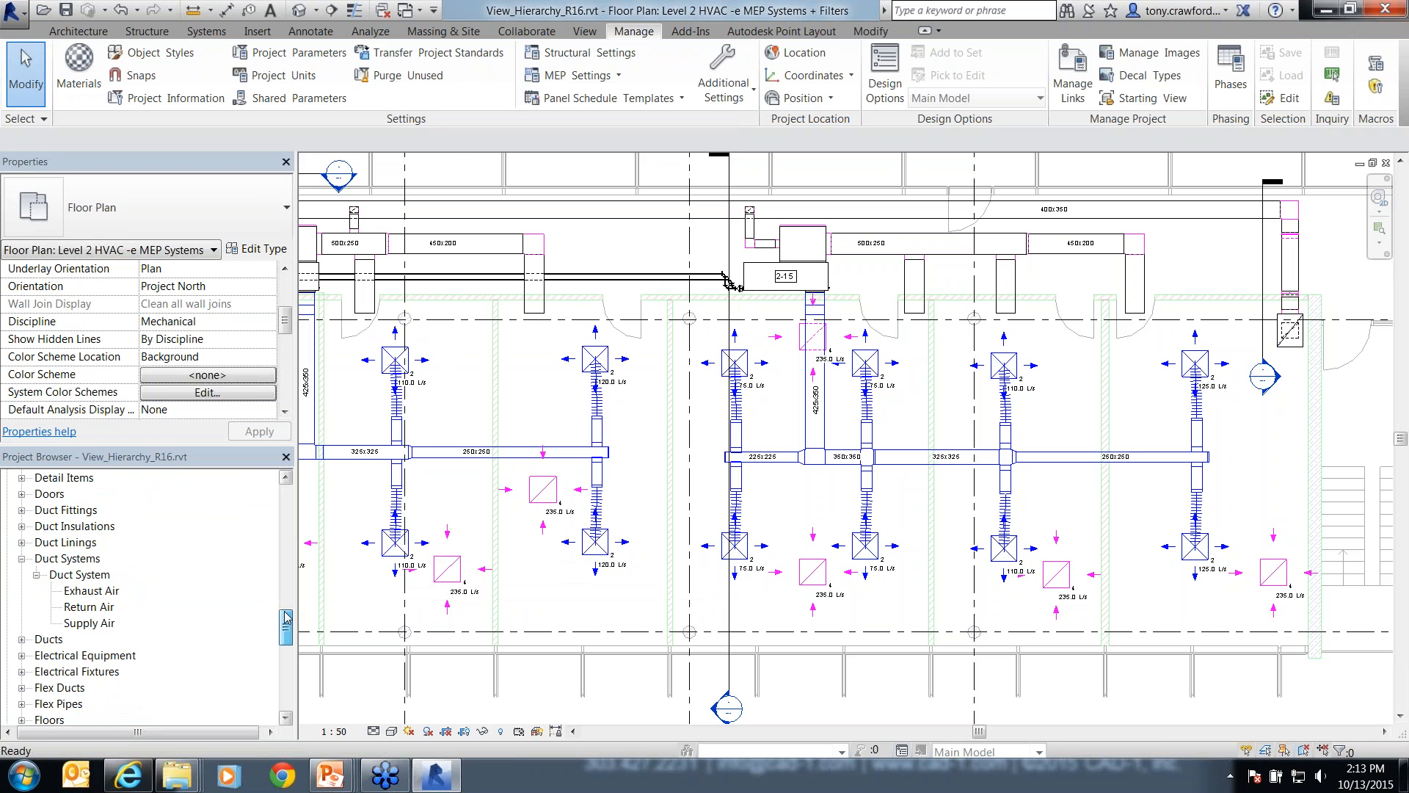
scroll(286, 622, "up", 2)
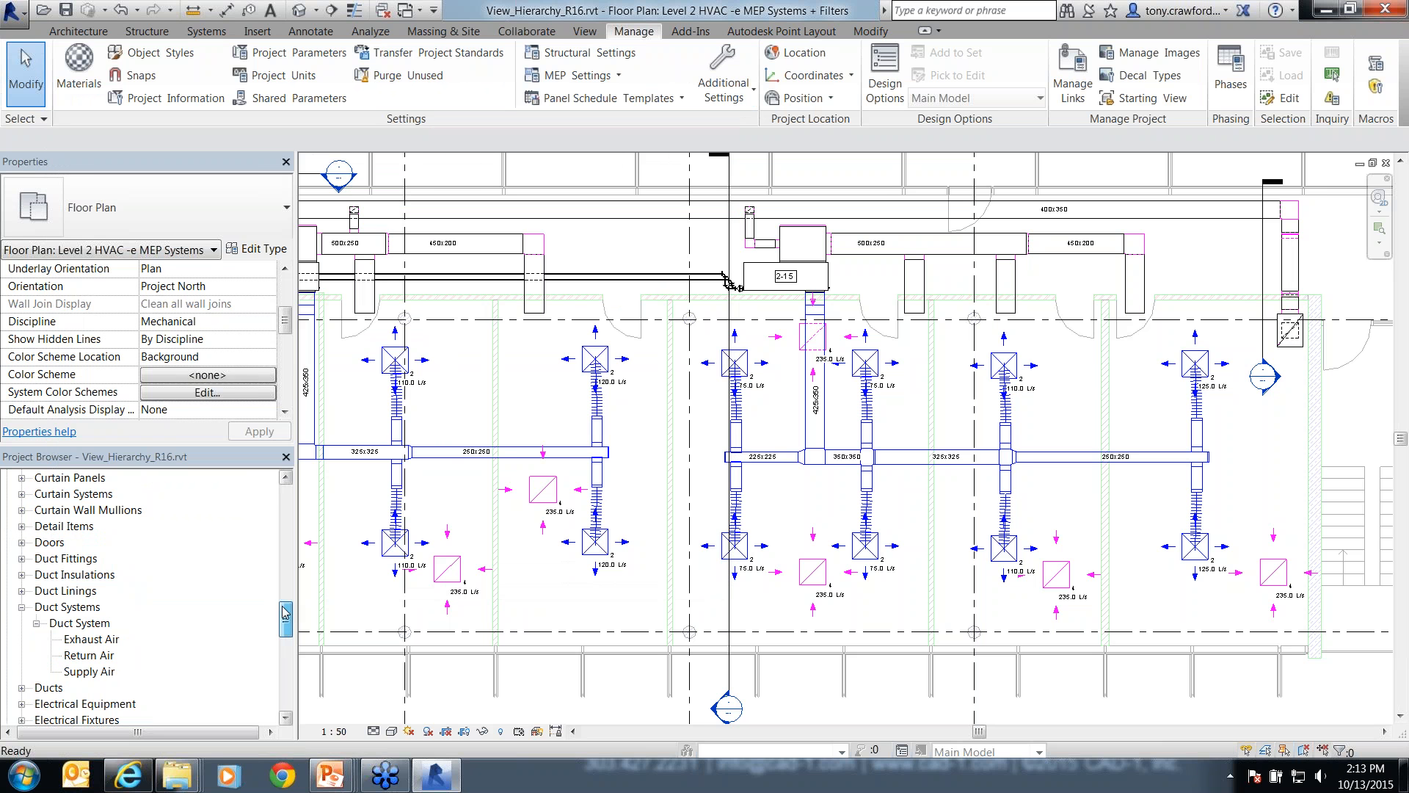
right_click(91, 640)
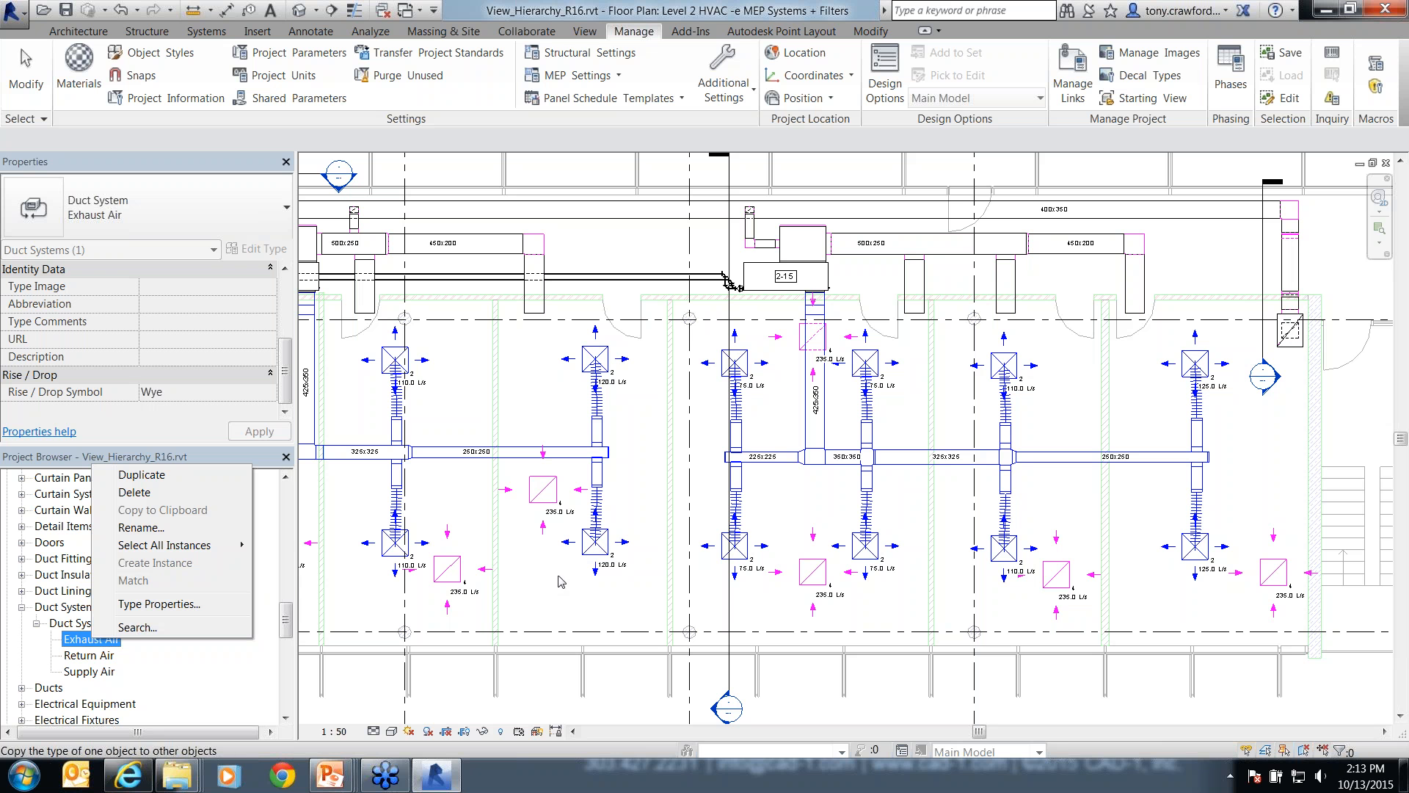
left_click(101, 674)
right_click(101, 672)
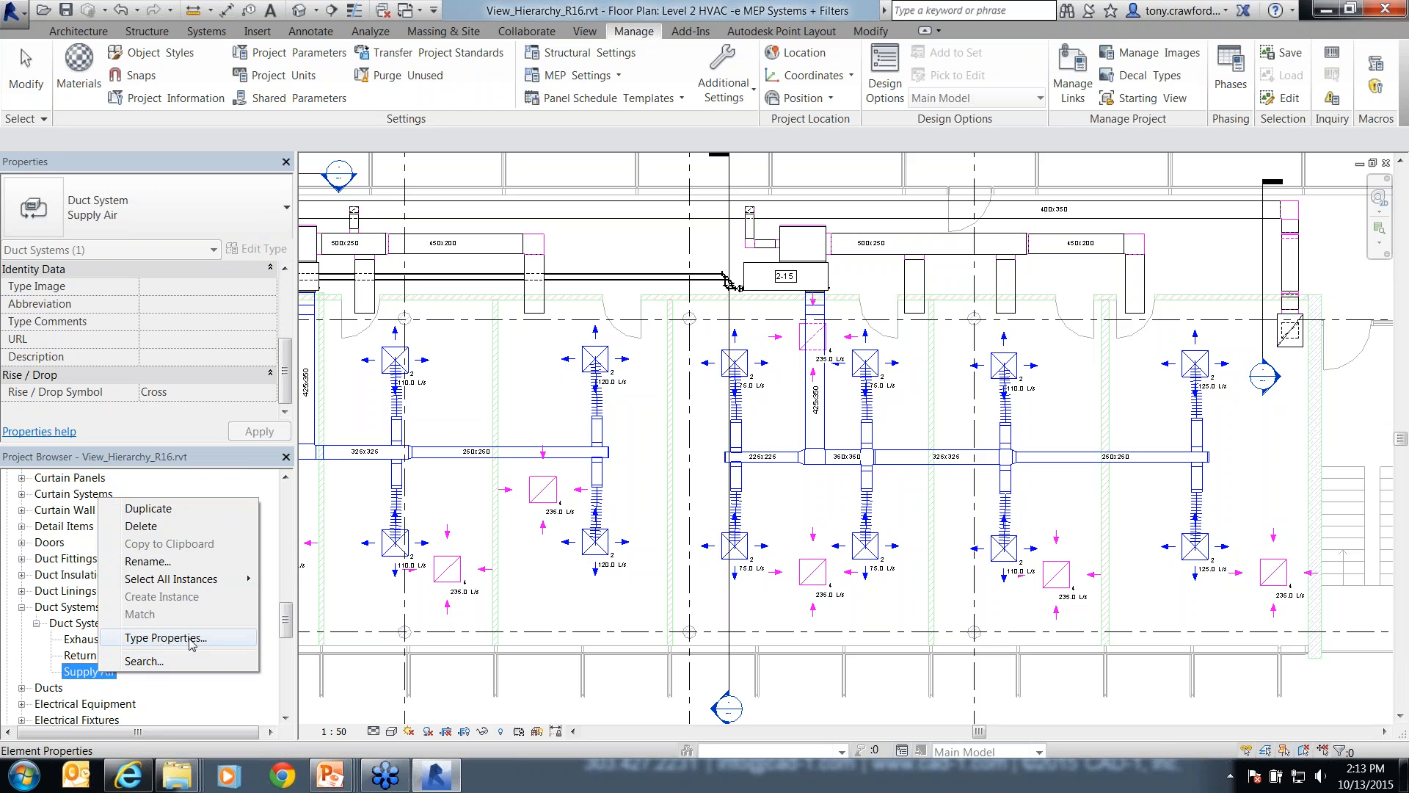
left_click(166, 638)
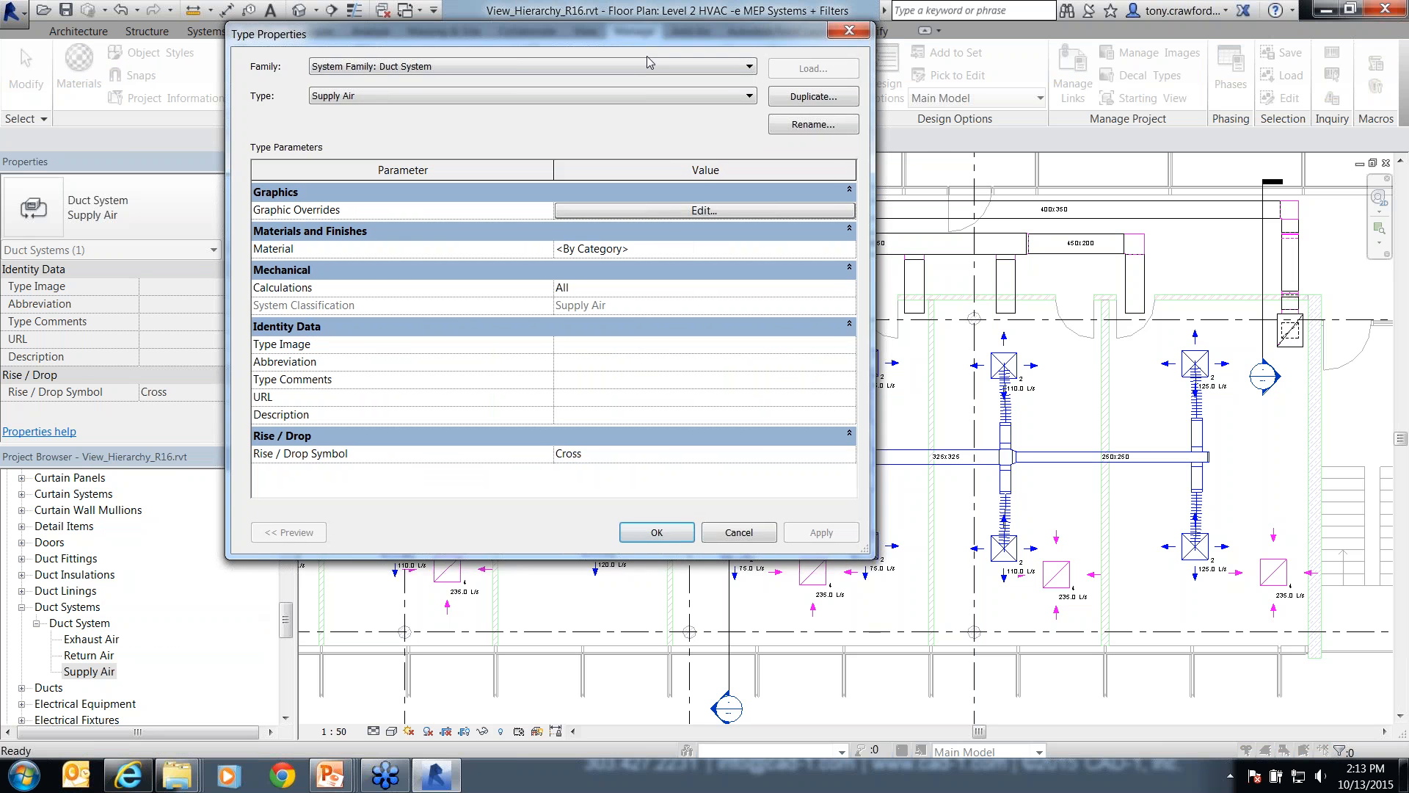
- Review the line color in the Supply Air type's graphic overrides, and accept the type properties with the color kept
left_click_drag(637, 27, 657, 93)
left_click(695, 270)
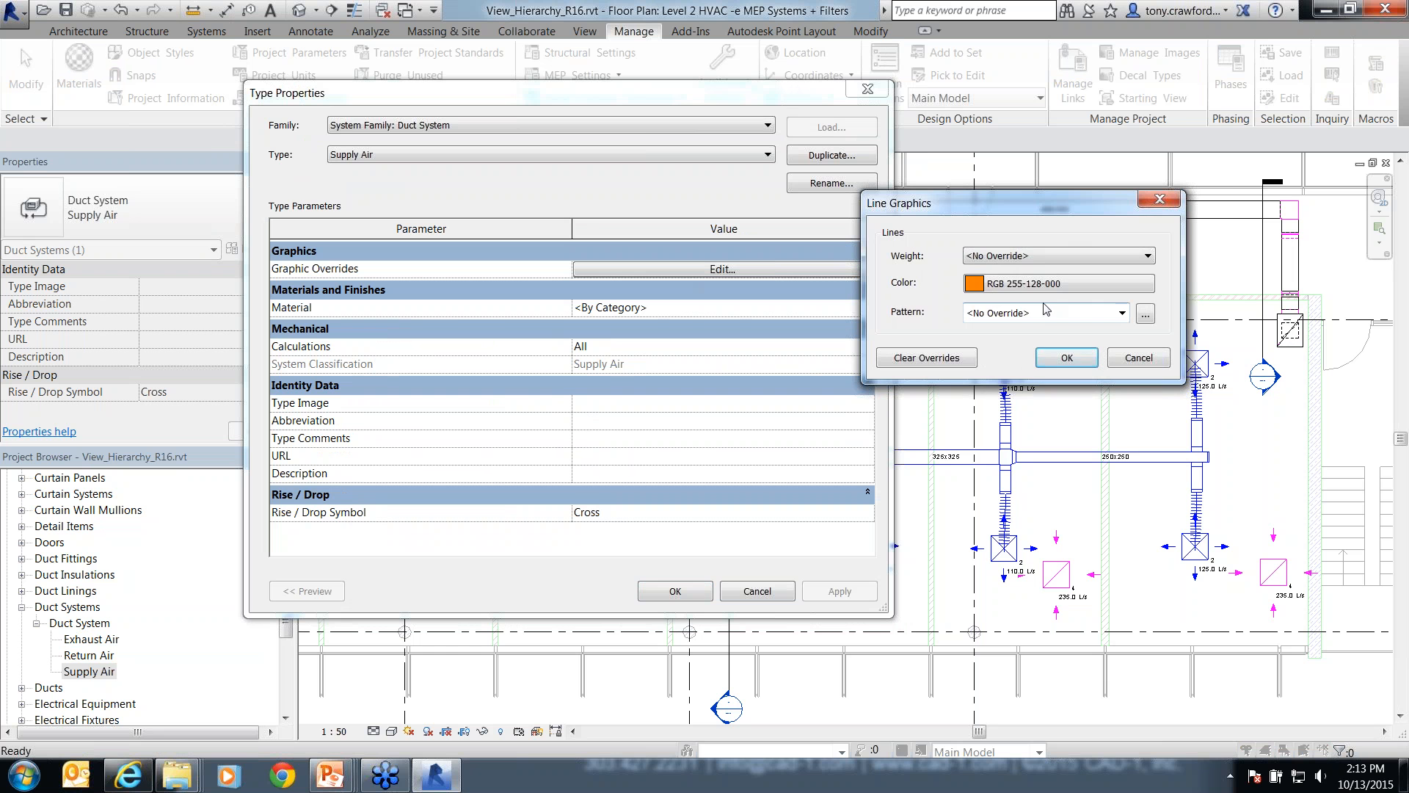
left_click(1062, 283)
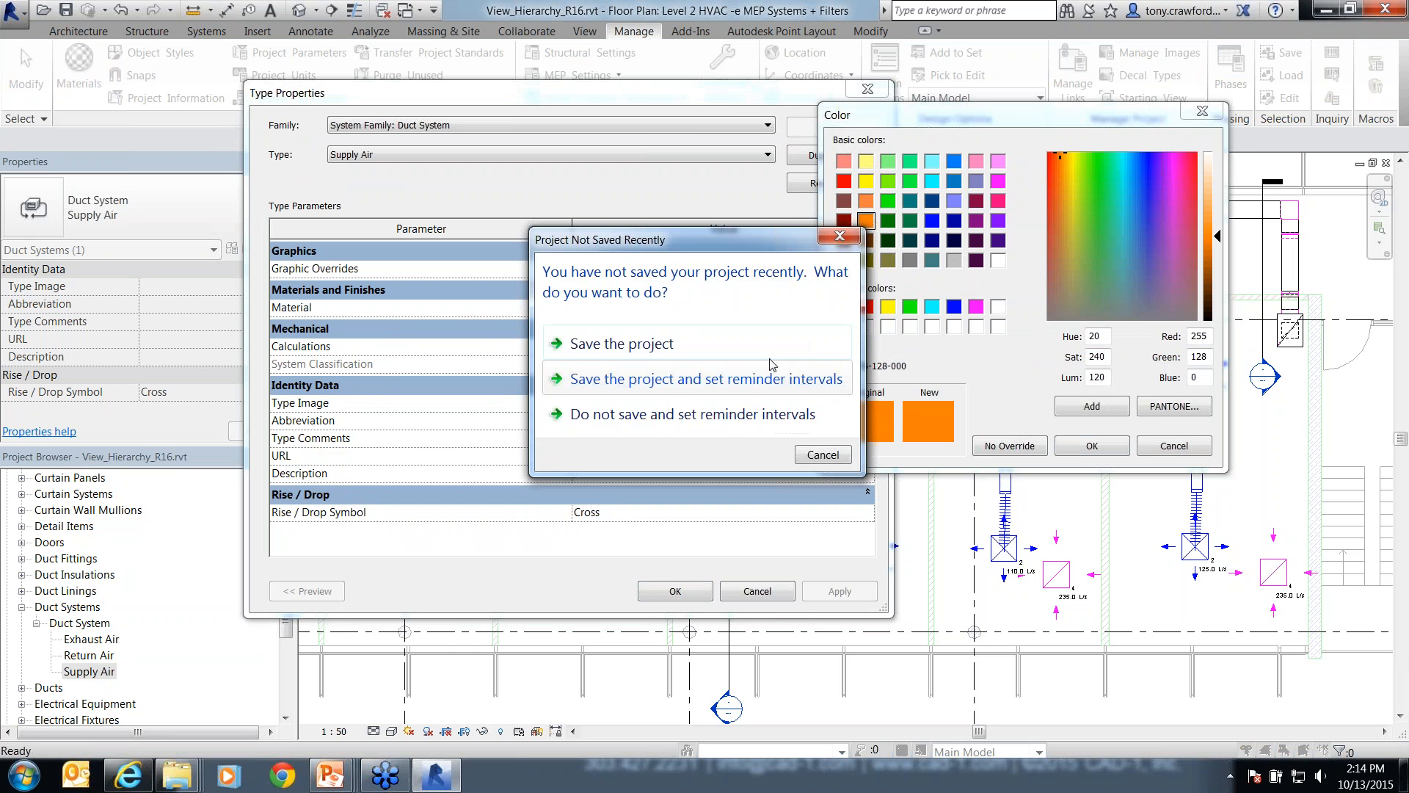
left_click(822, 454)
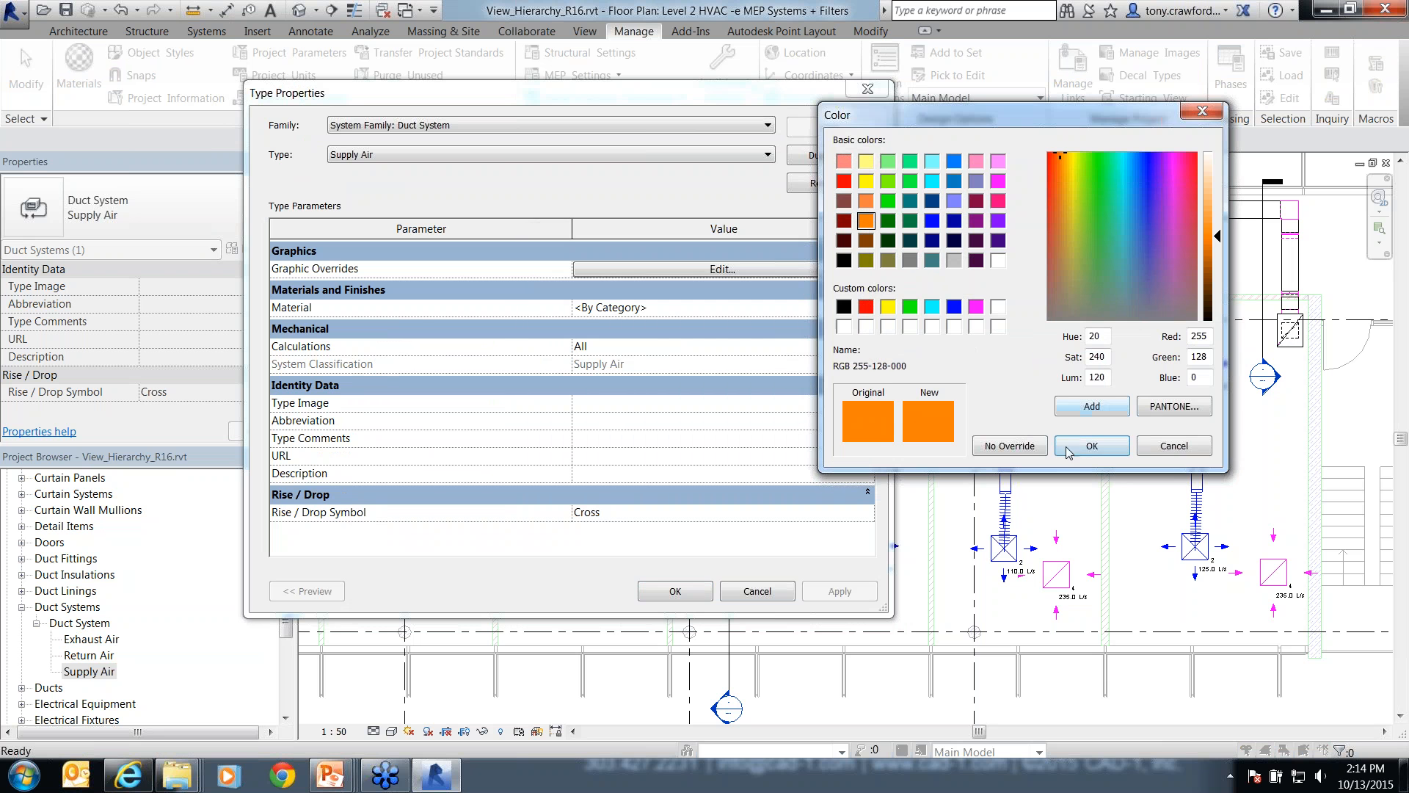
left_click(1091, 446)
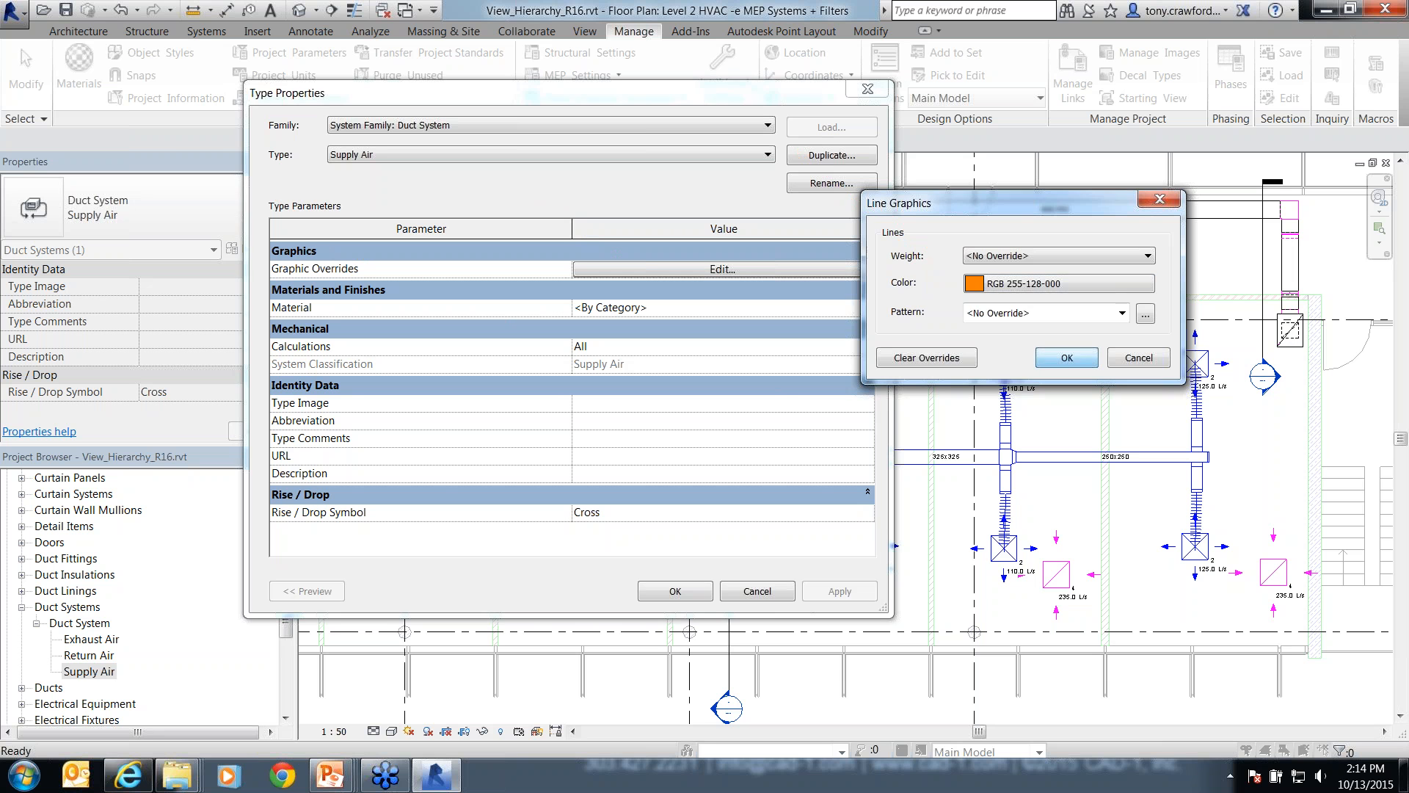
left_click(1066, 359)
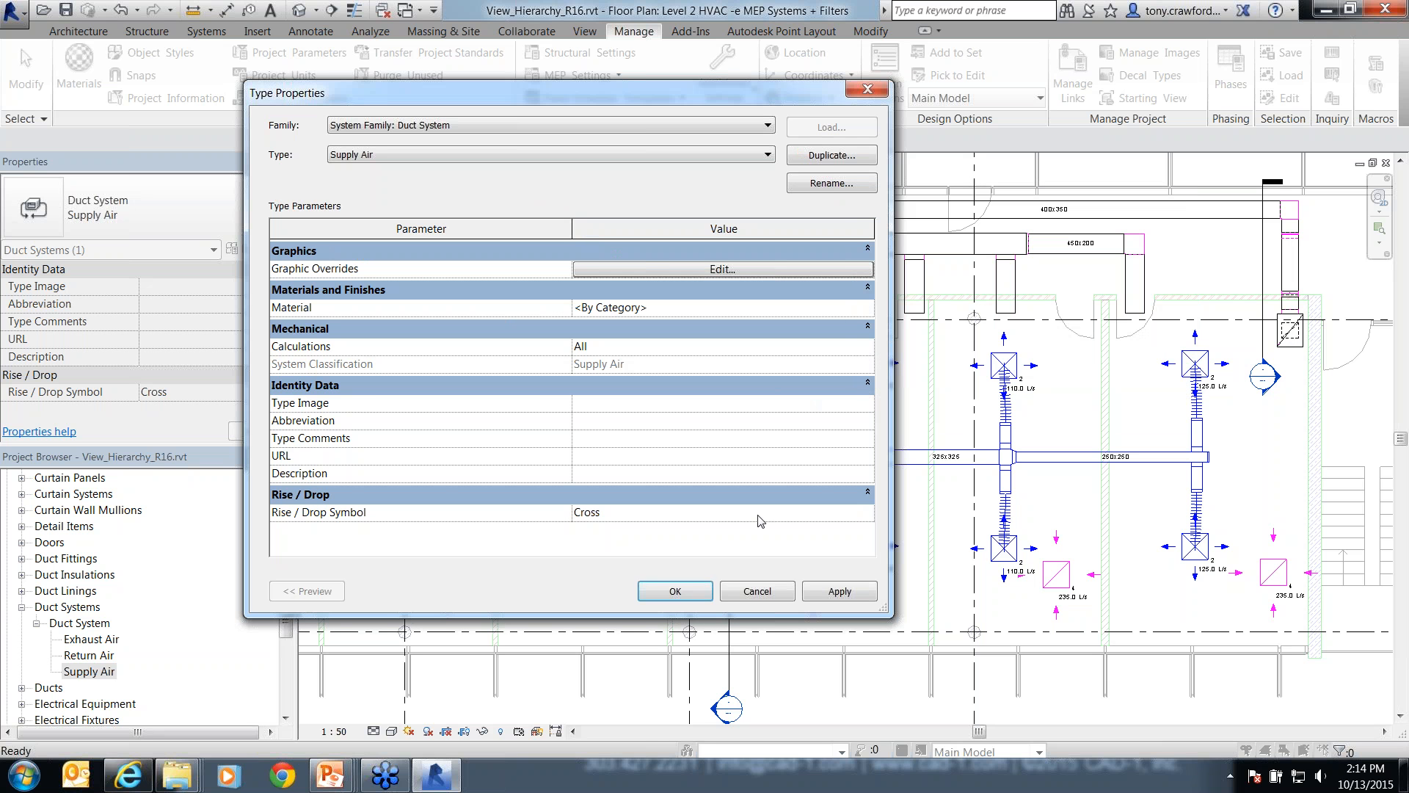
left_click(675, 595)
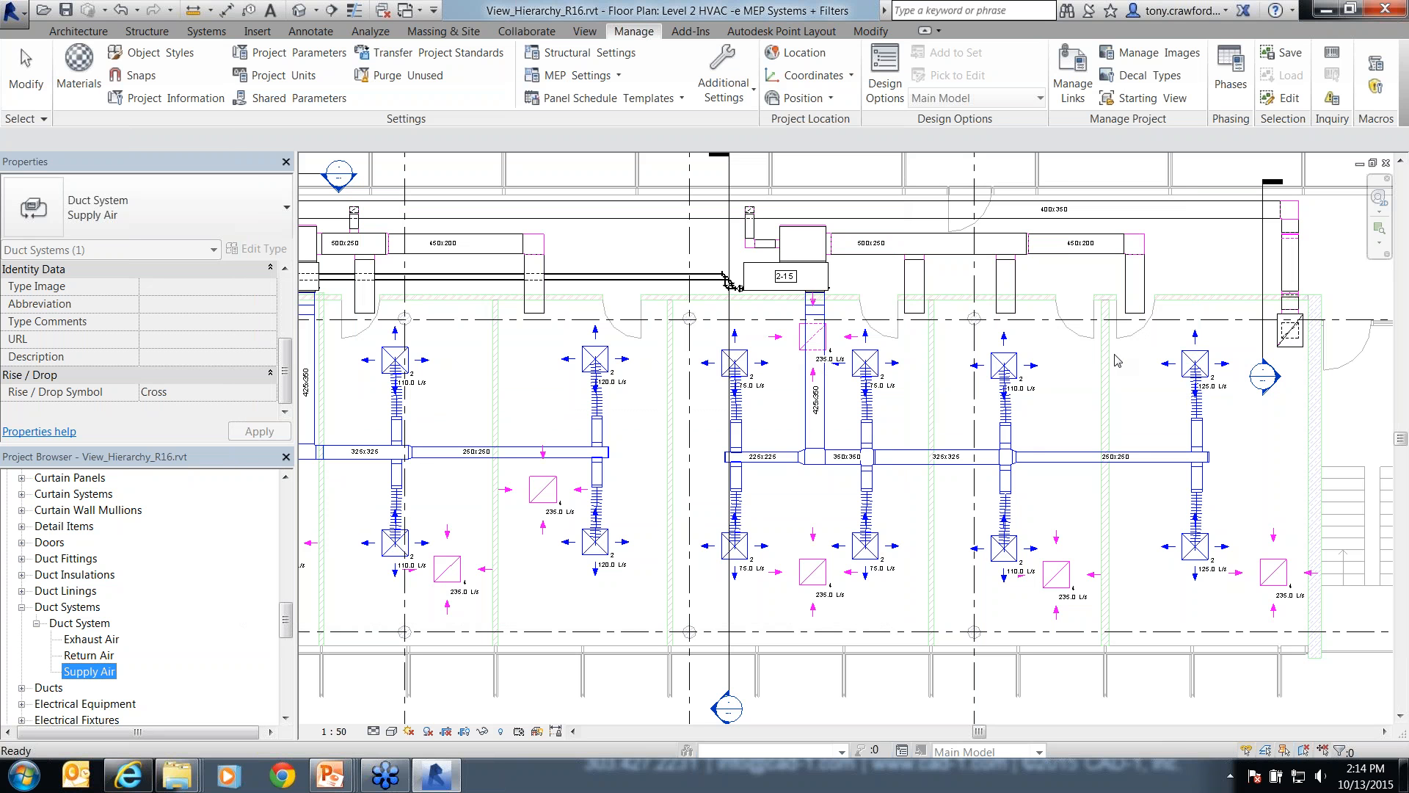
left_click_drag(1104, 332, 1026, 407)
left_click_drag(1125, 370, 1053, 435)
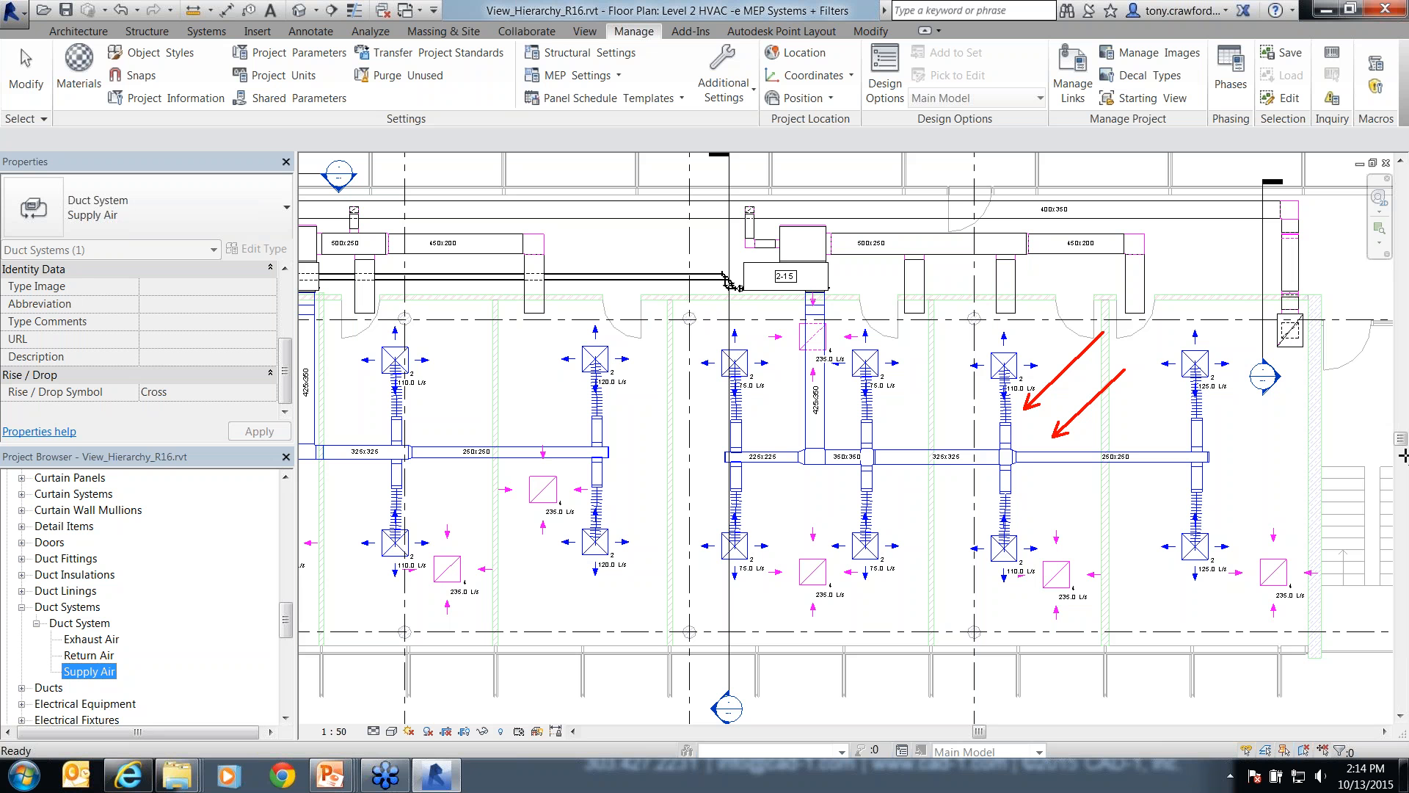
left_click(906, 478)
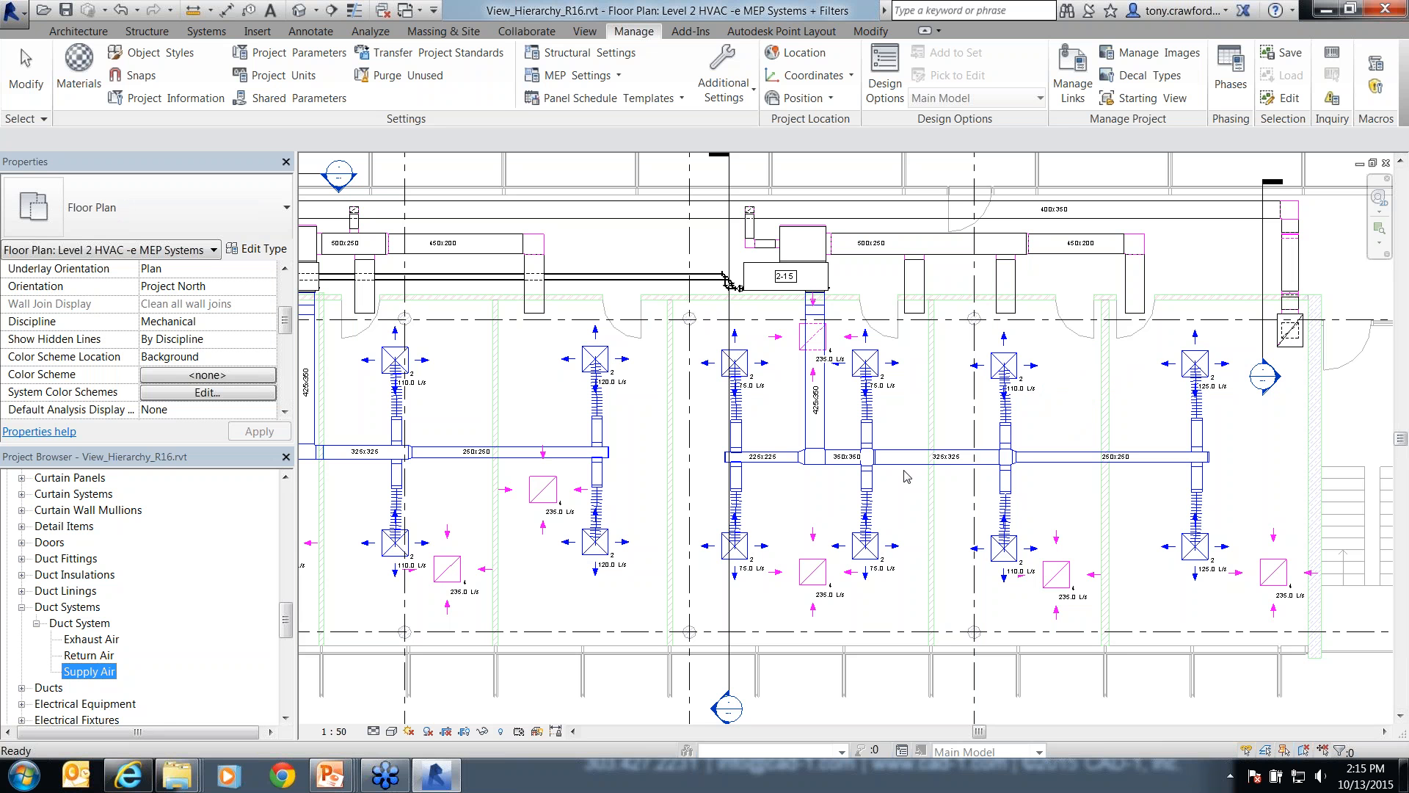
key("Home")
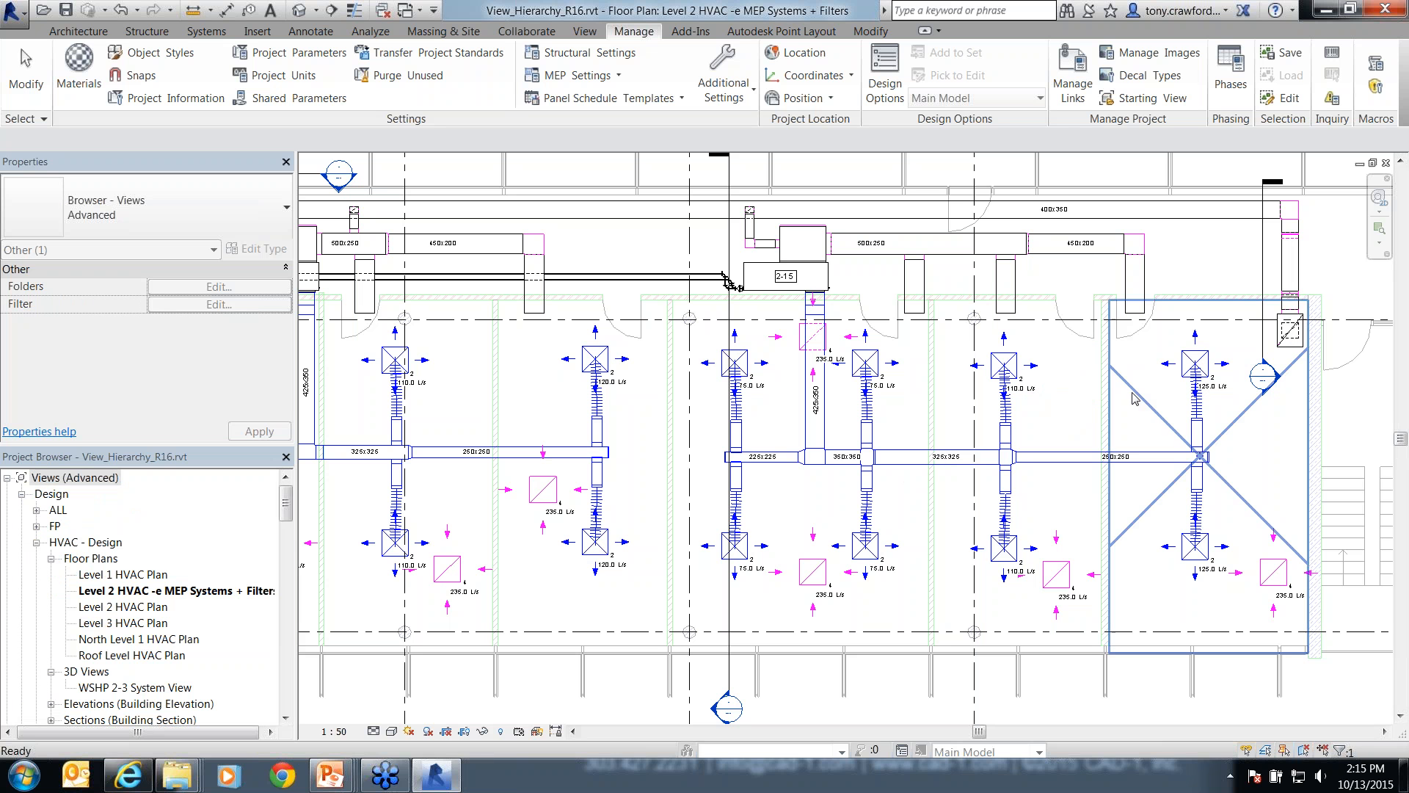
- Review the Mechanical - Supply, Mechanical - Return and Mechanical - Exhaust filters in the plan's Visibility/Graphic Overrides
key("v")
key("g")
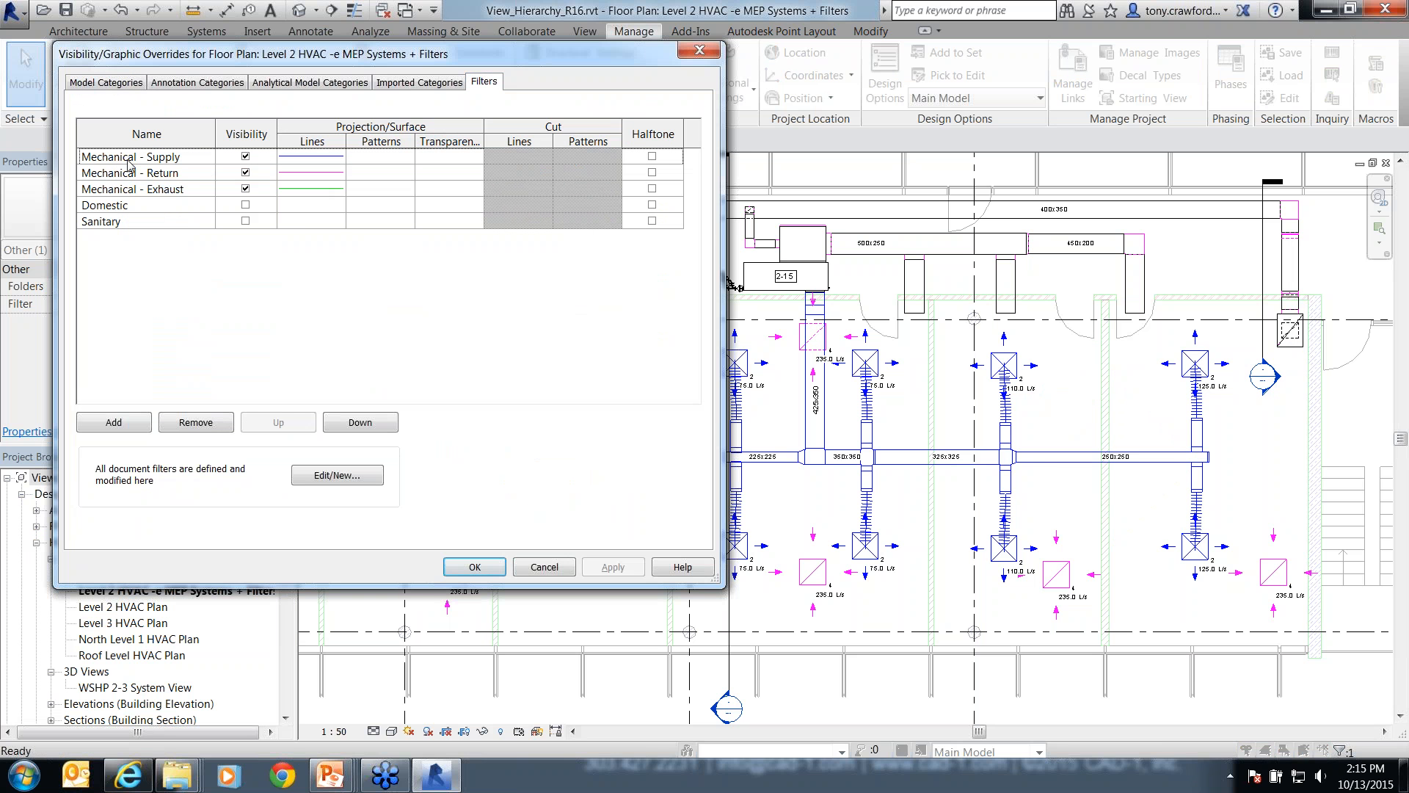
left_click(129, 157)
left_click(189, 174)
left_click(184, 190)
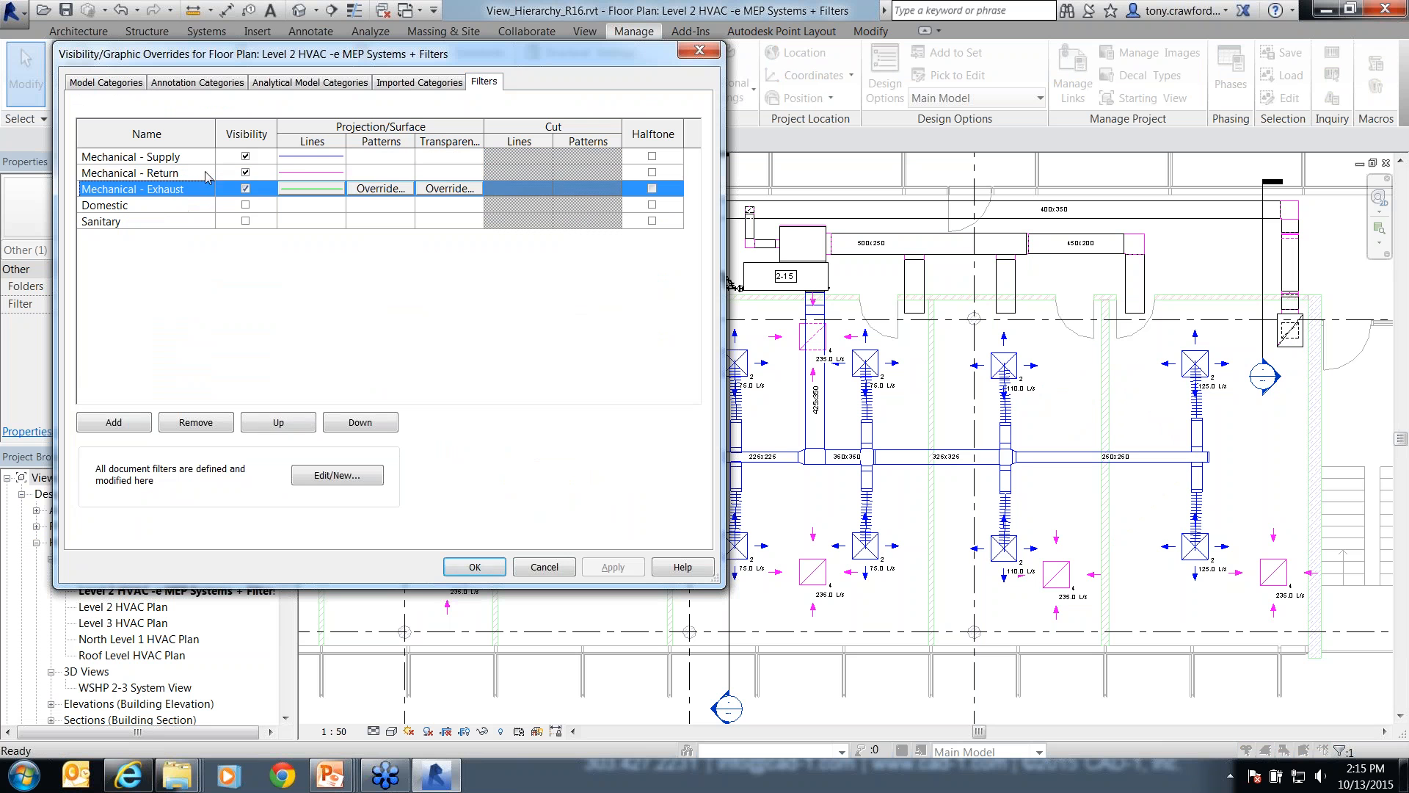
- Clear the line color override of the Mechanical - Supply filter by setting it to No Override, and apply it to the plan
left_click(311, 157)
left_click(310, 157)
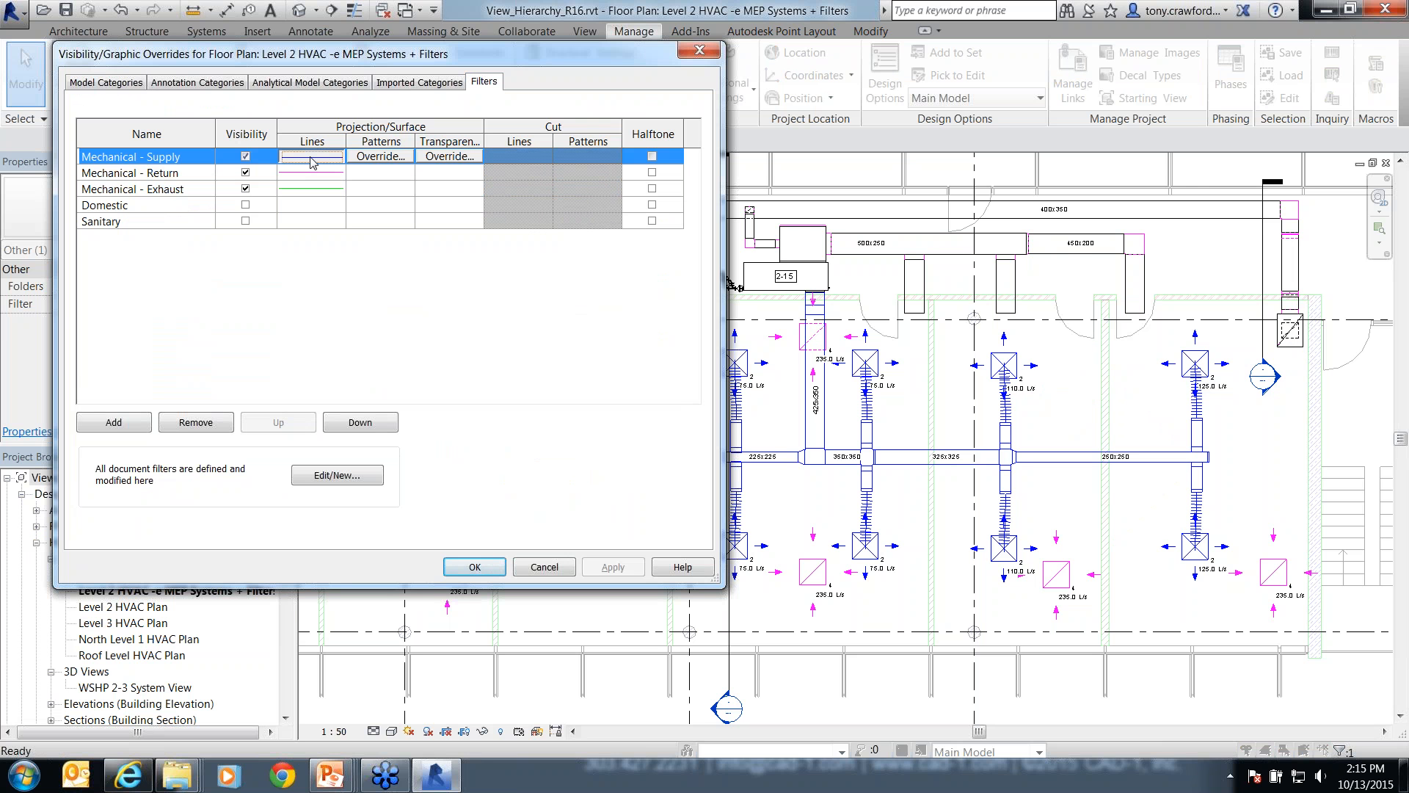
left_click_drag(758, 206, 721, 212)
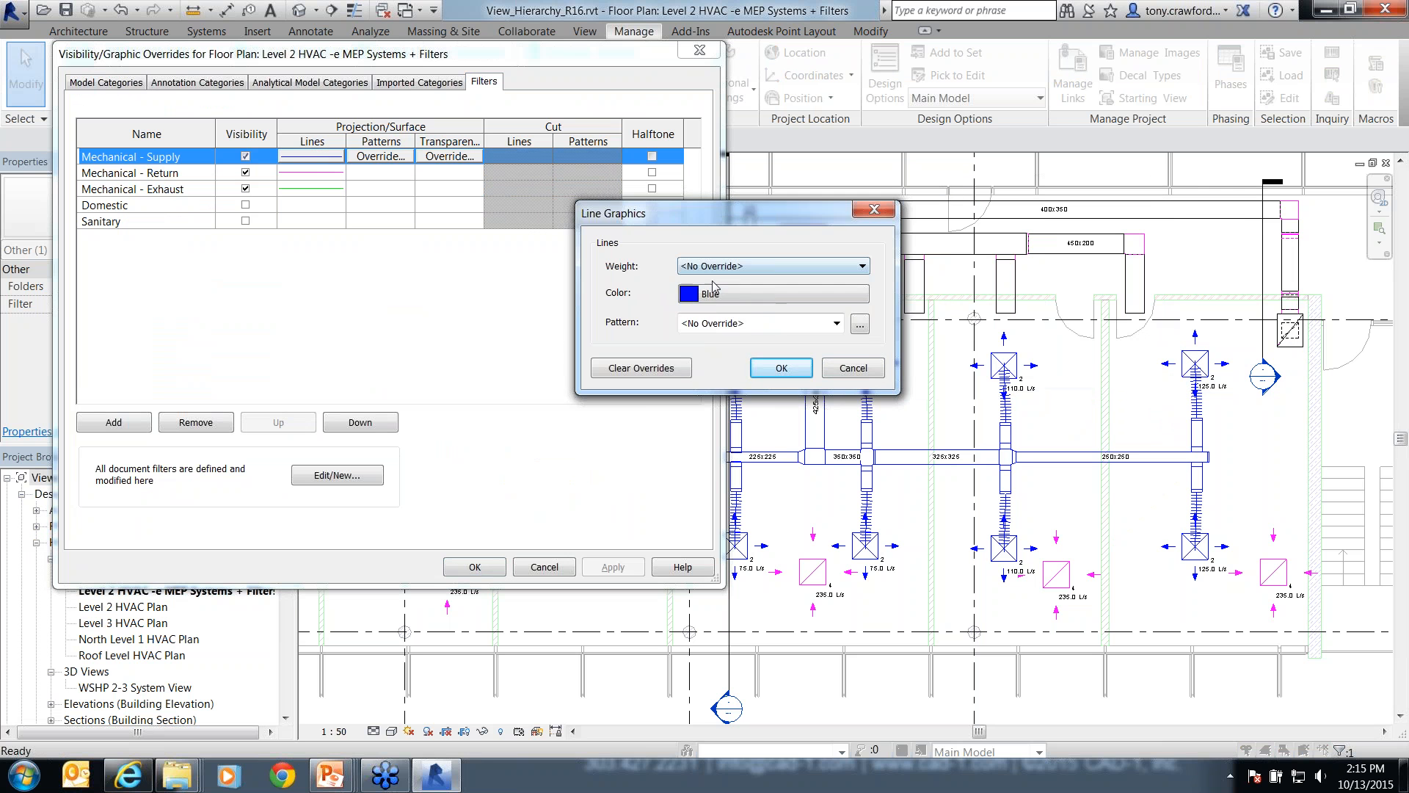
left_click(822, 282)
left_click(719, 457)
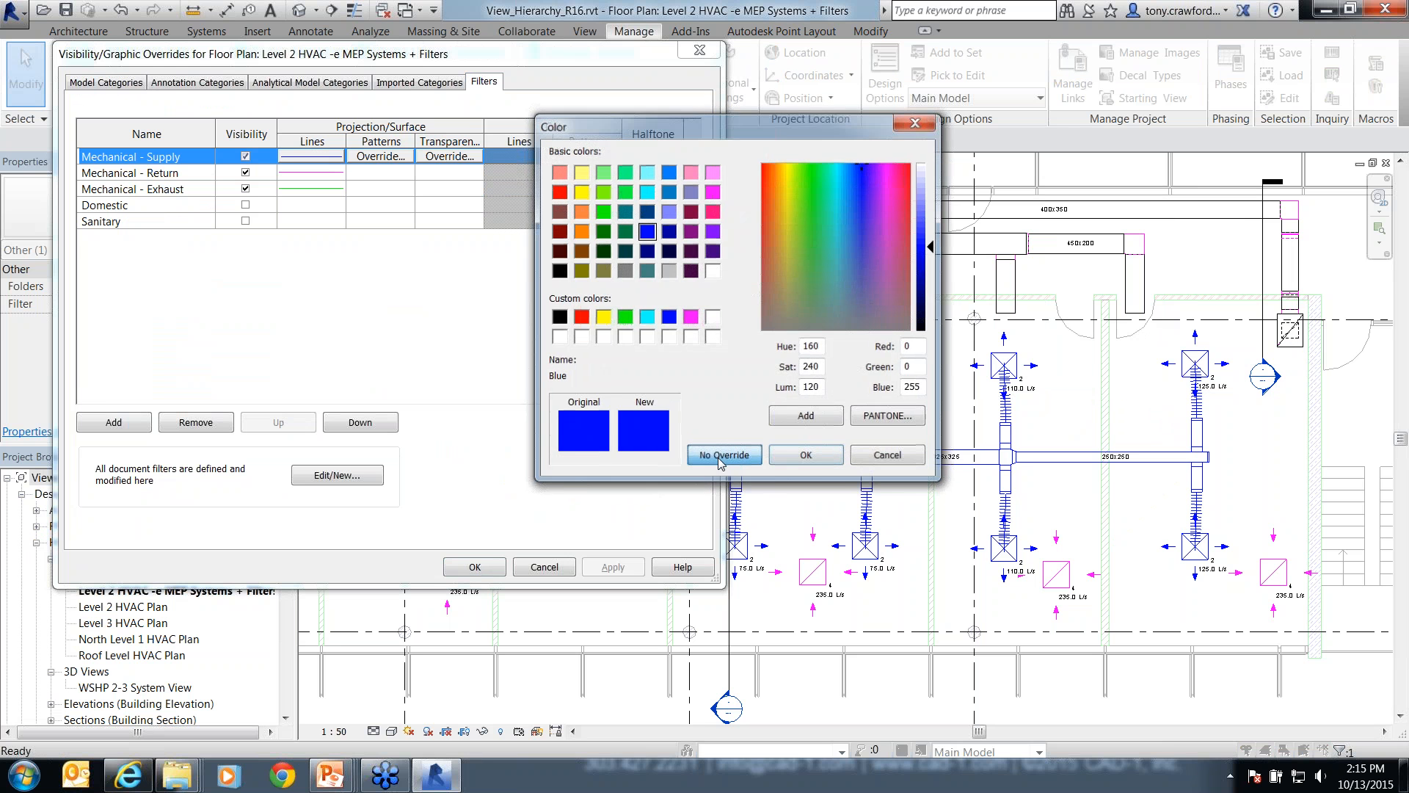
left_click(811, 539)
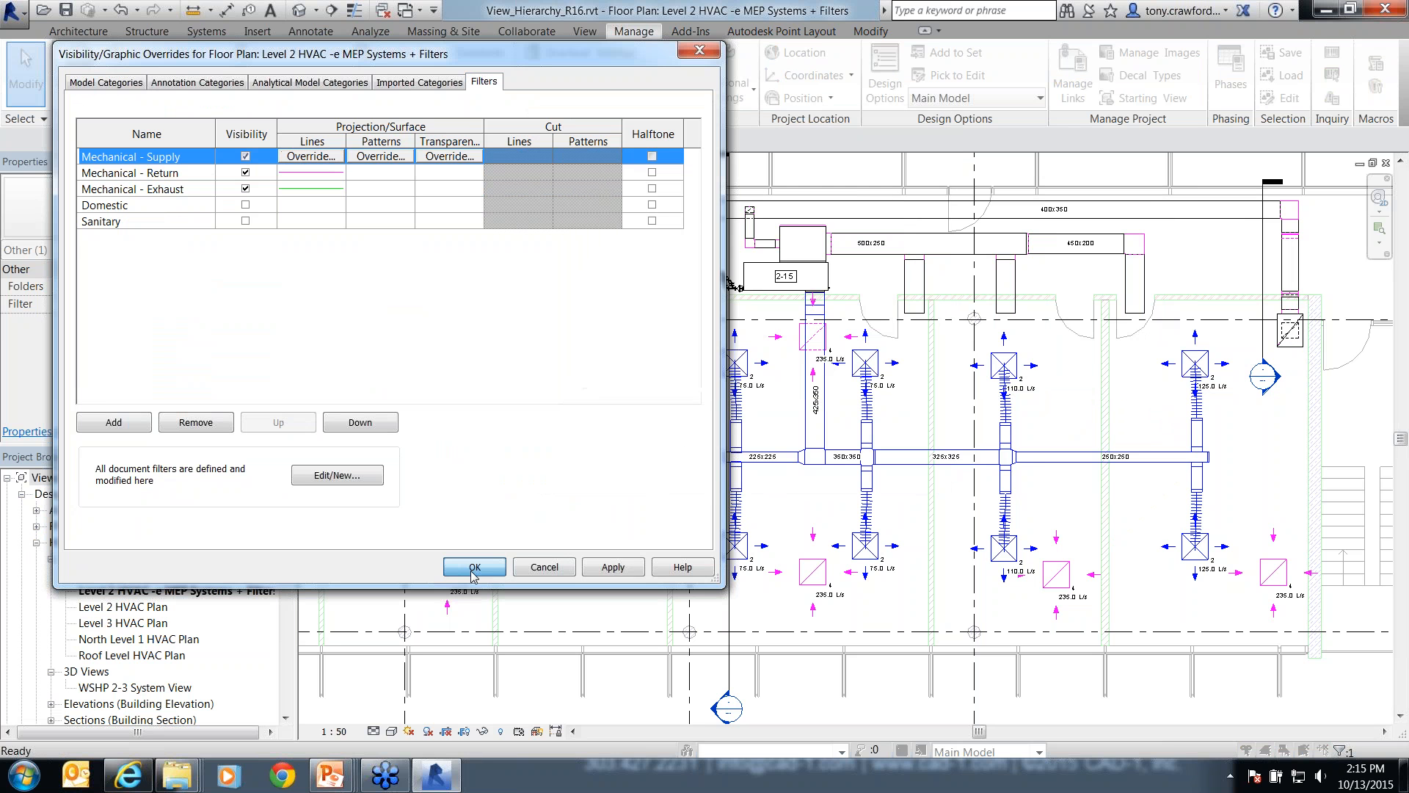
left_click(474, 569)
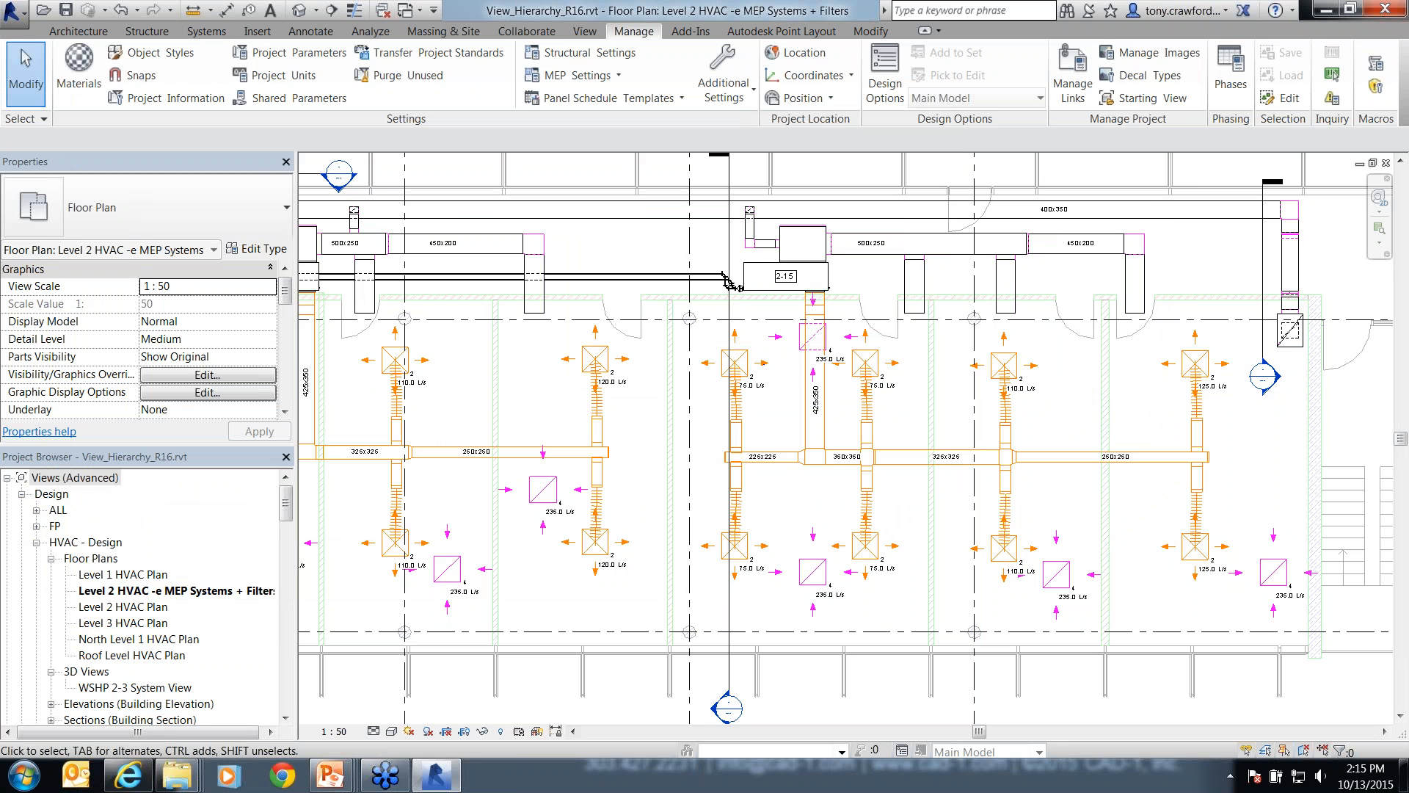
scroll(902, 433, "up", 2)
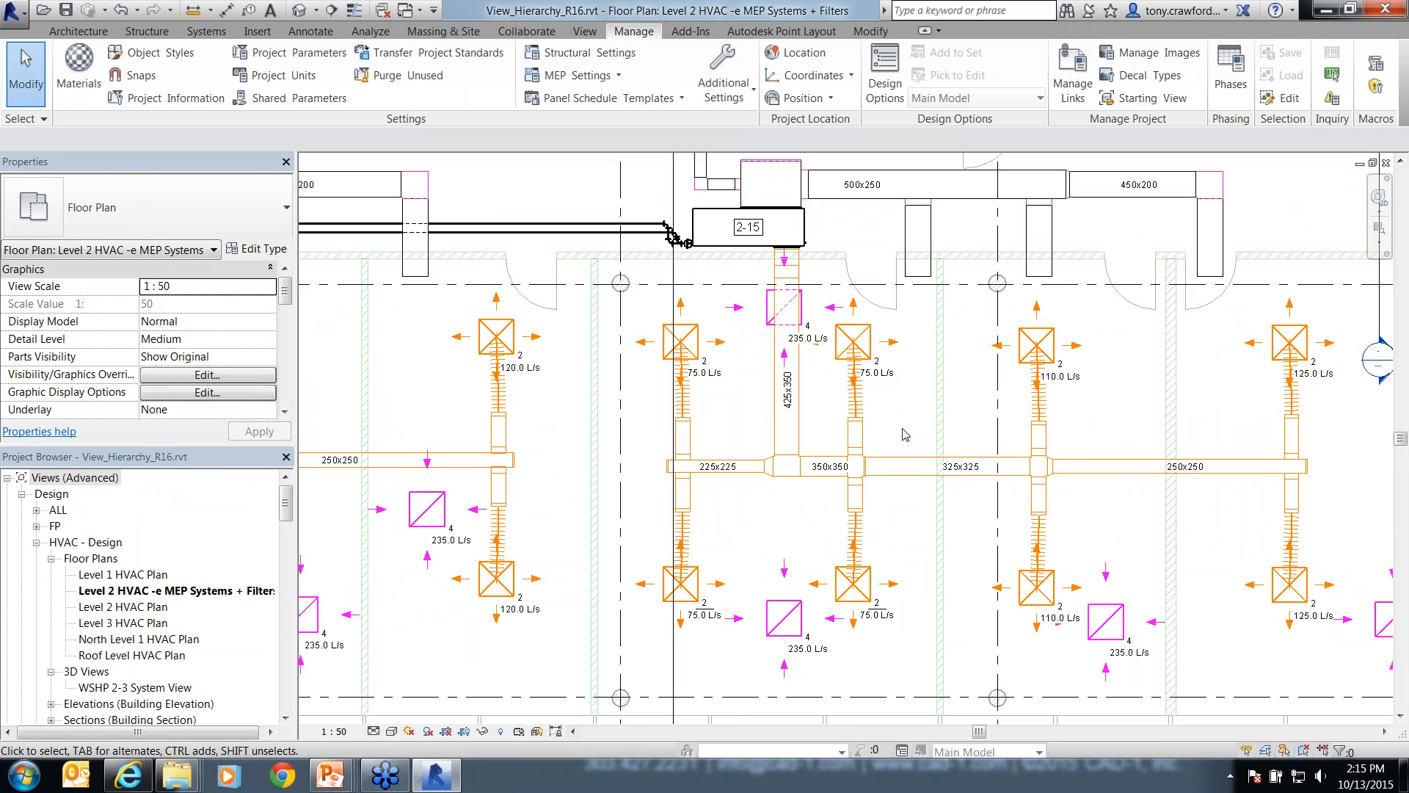
key("alt+Tab")
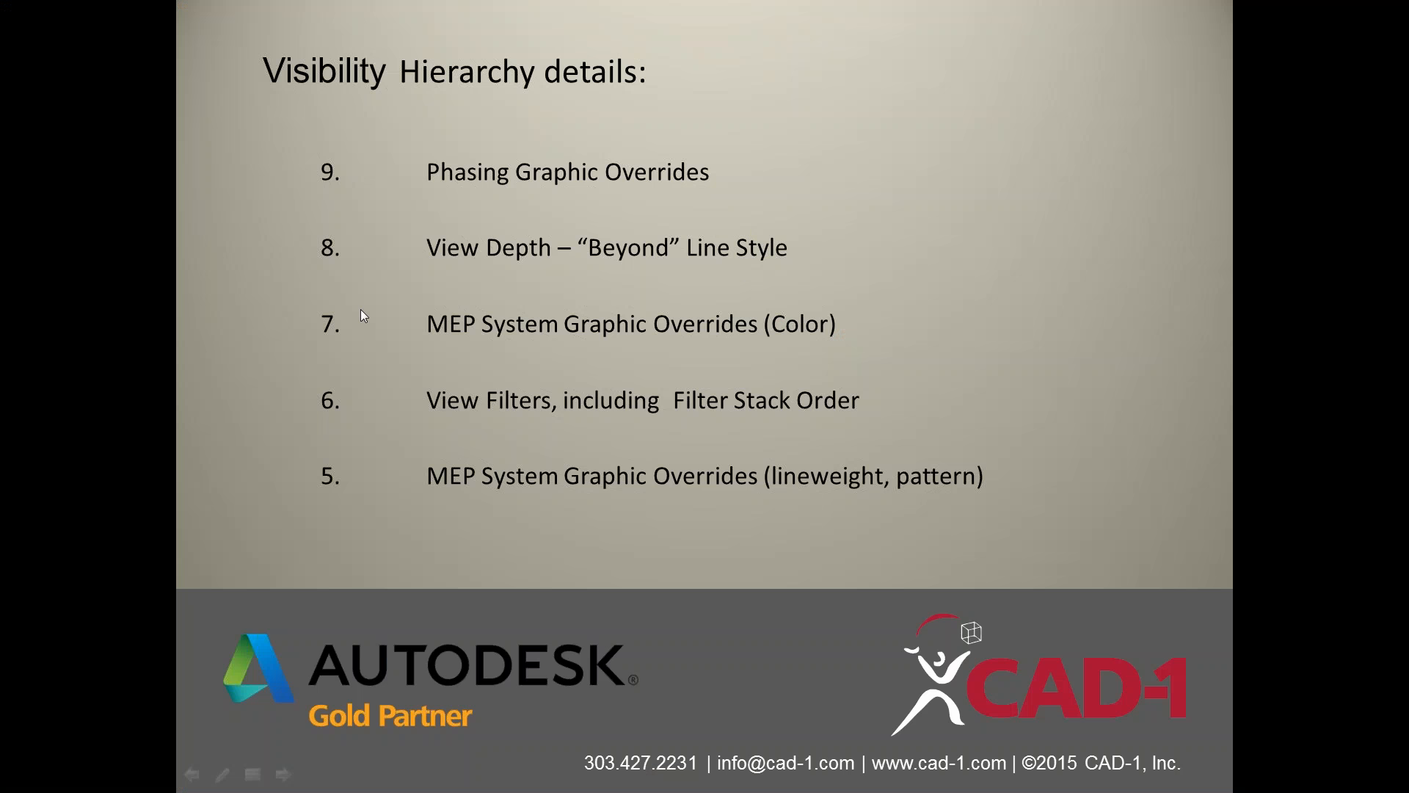
mouse_move(222, 337)
left_mouse_down()
mouse_move(317, 389)
mouse_move(305, 384)
left_mouse_up()
mouse_move(211, 264)
left_mouse_down()
mouse_move(312, 323)
mouse_move(304, 316)
left_mouse_up()
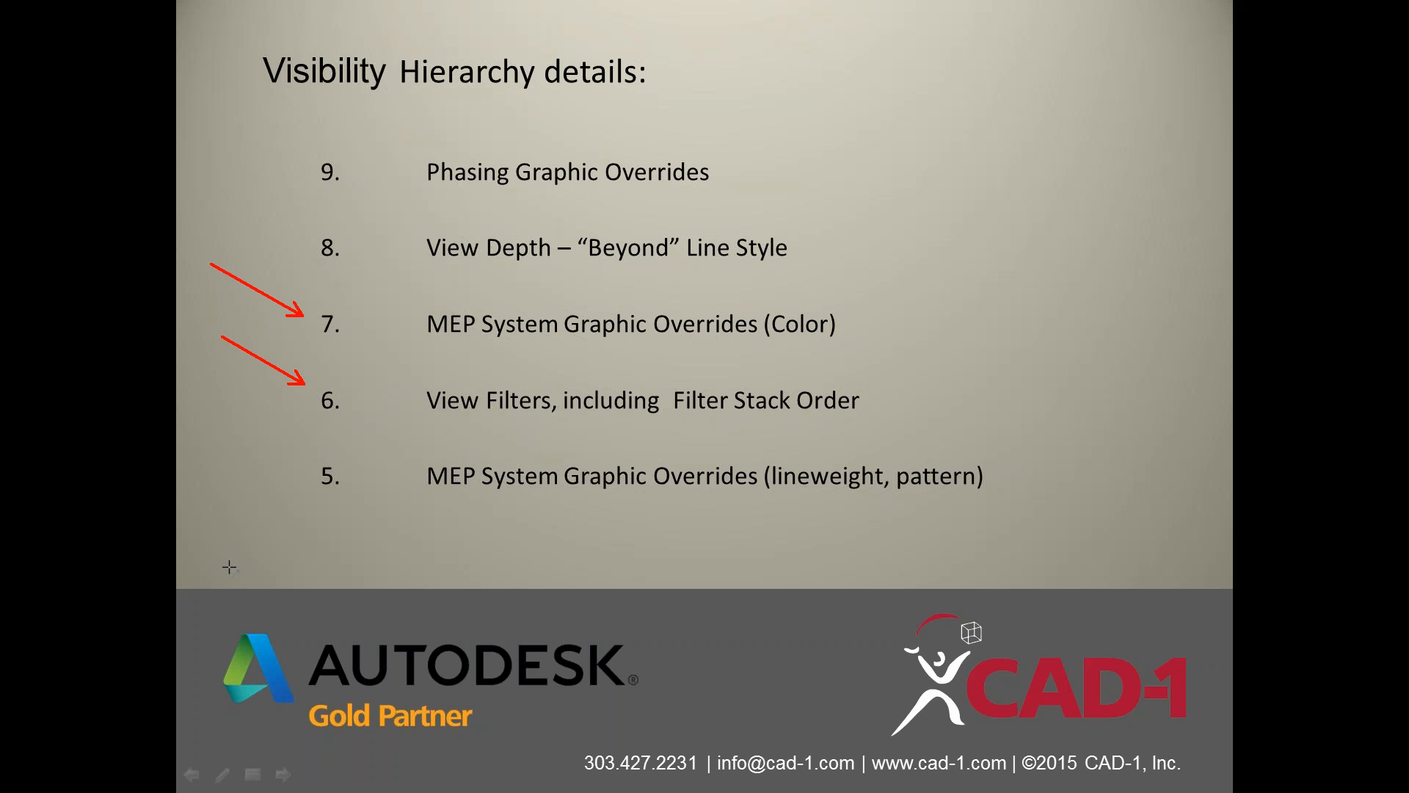
left_click_drag(199, 541, 308, 486)
key("e")
key("alt+Tab")
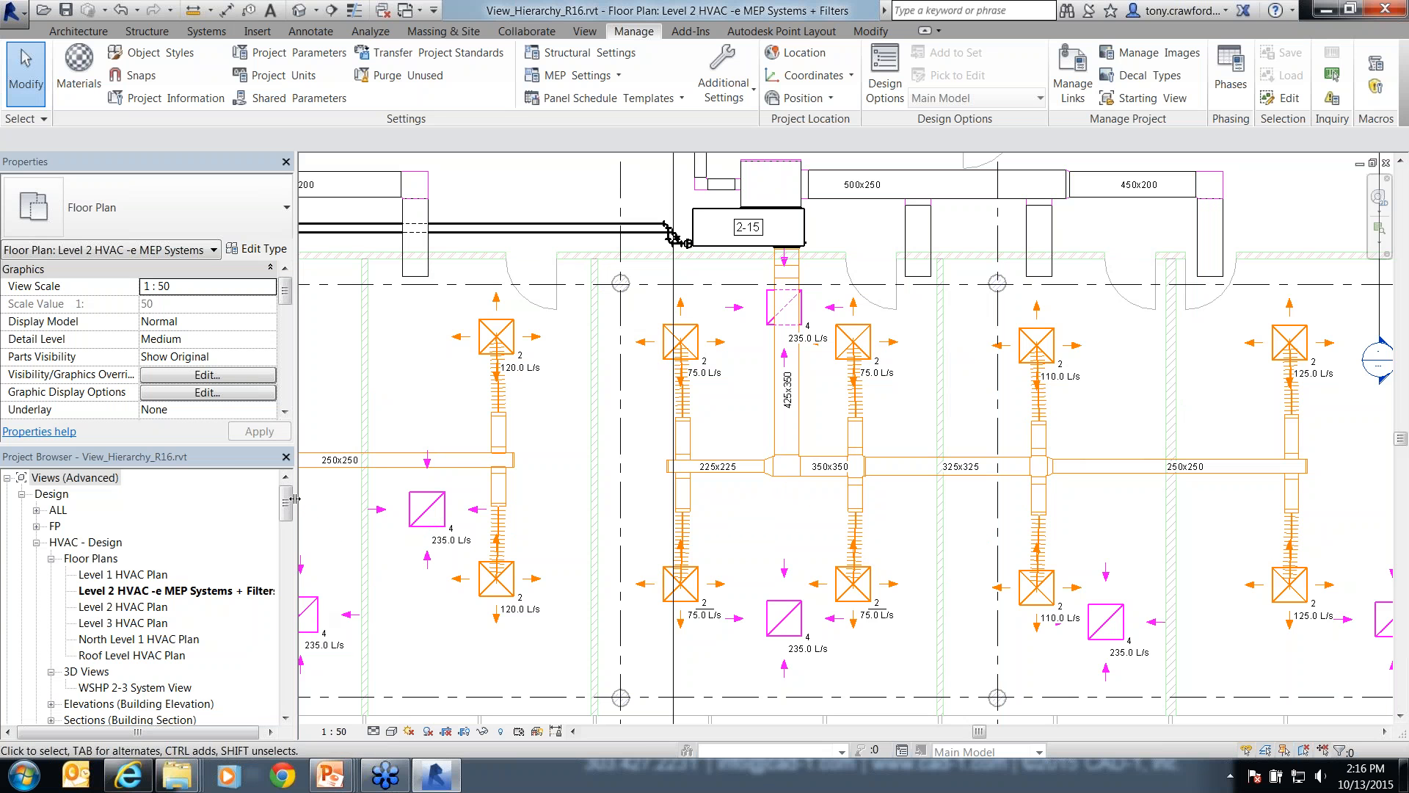
- Set the Mechanical - Supply filter's projection line color to RGB 000-128-192 in the plan's Visibility/Graphic Overrides
left_click_drag(287, 511, 289, 643)
left_click(555, 452)
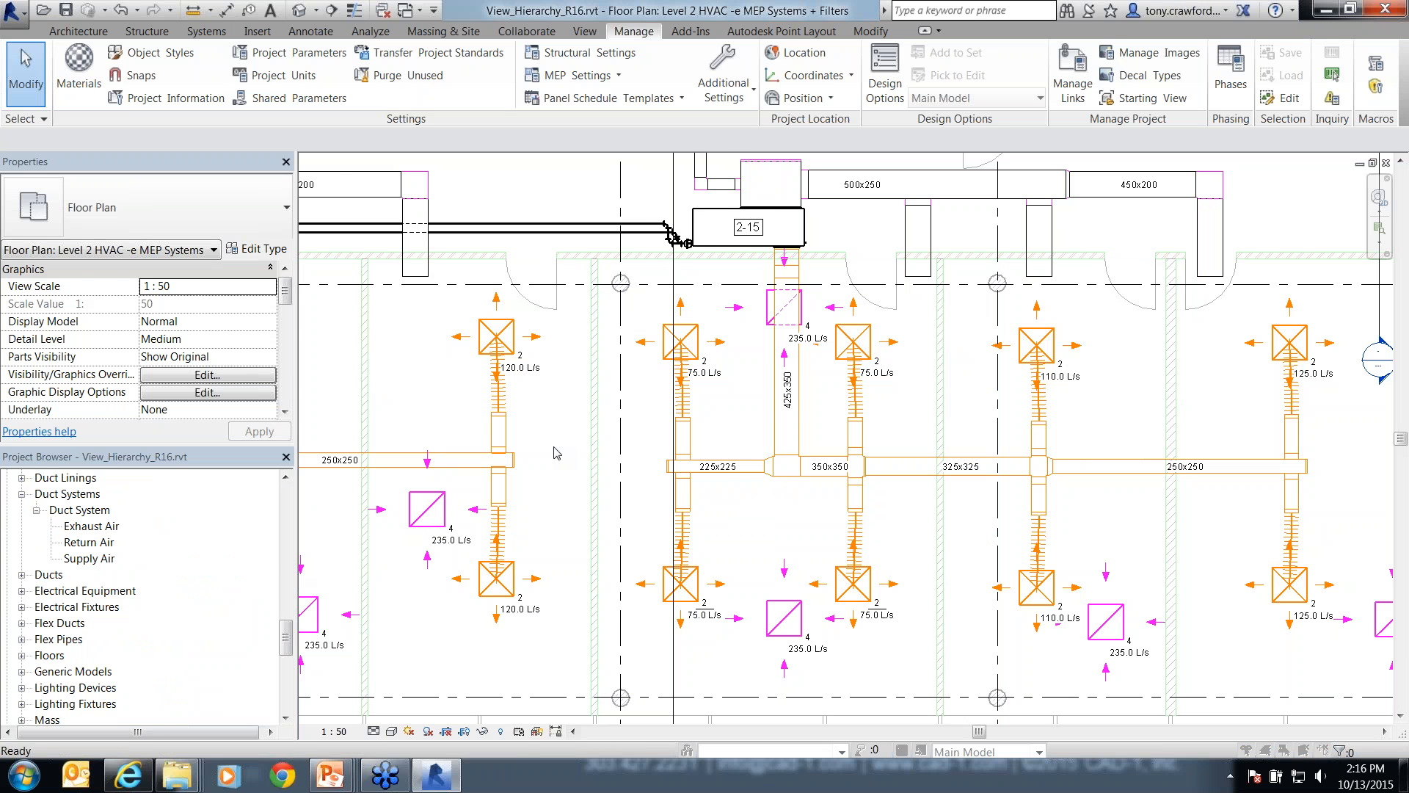
key("v")
key("v")
left_click(311, 156)
left_click(311, 156)
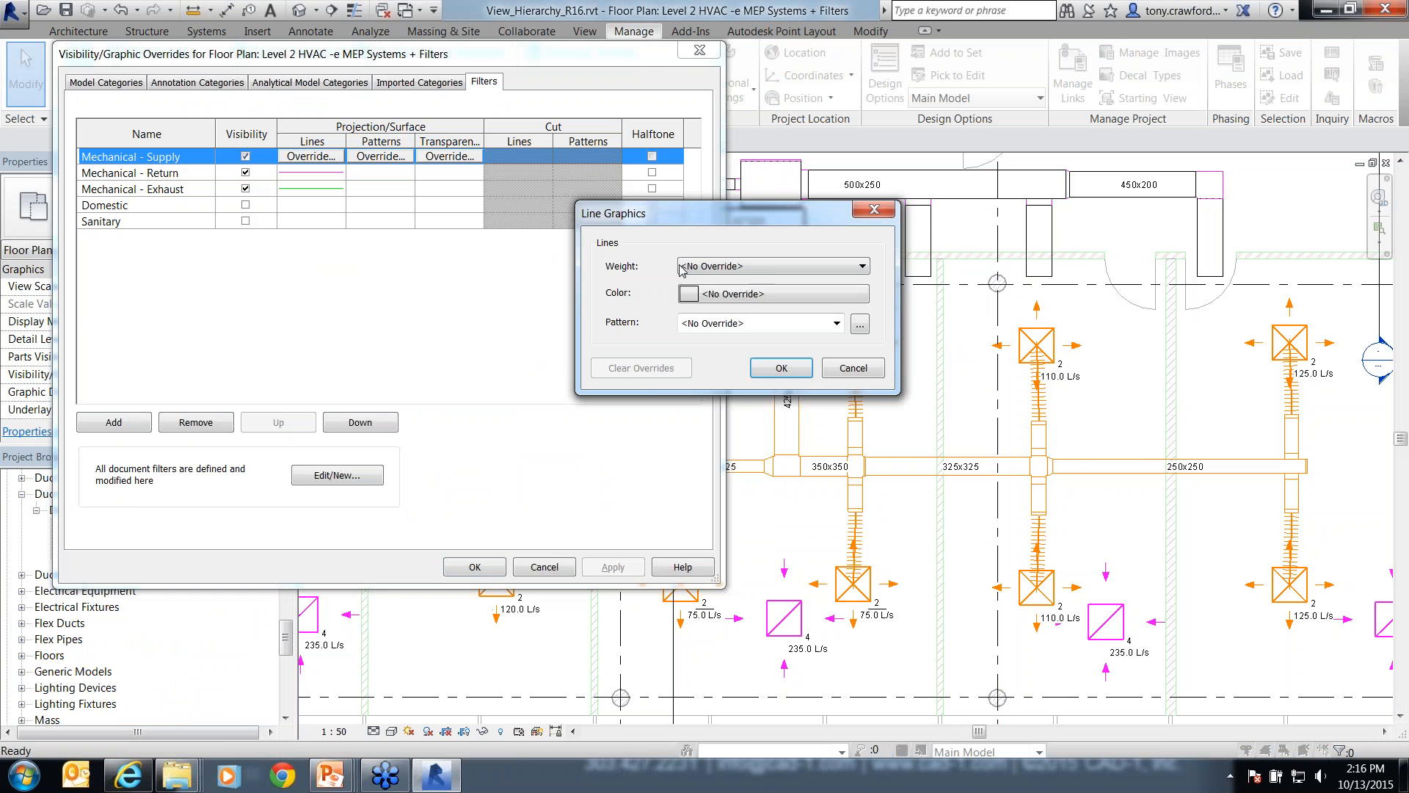
left_click(727, 294)
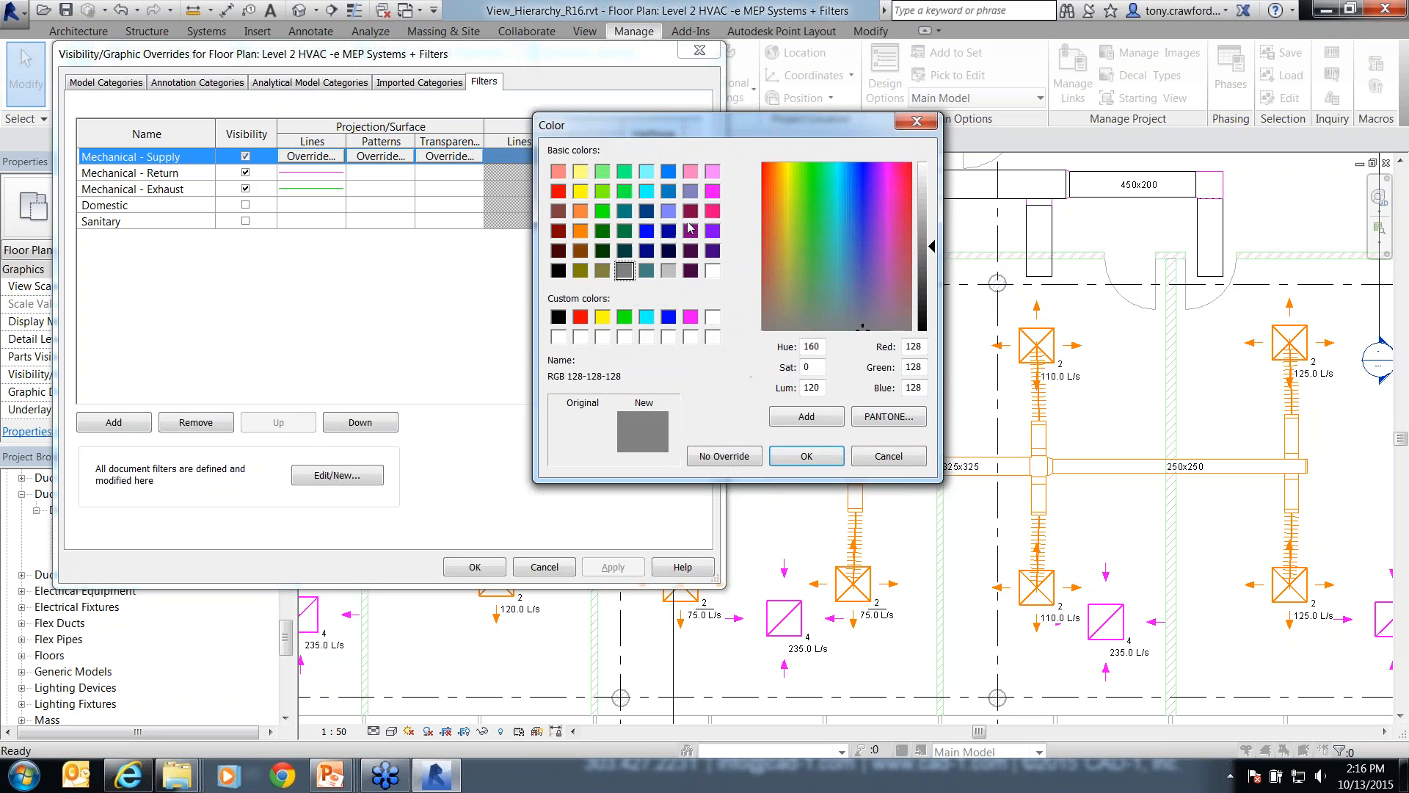
left_click(668, 192)
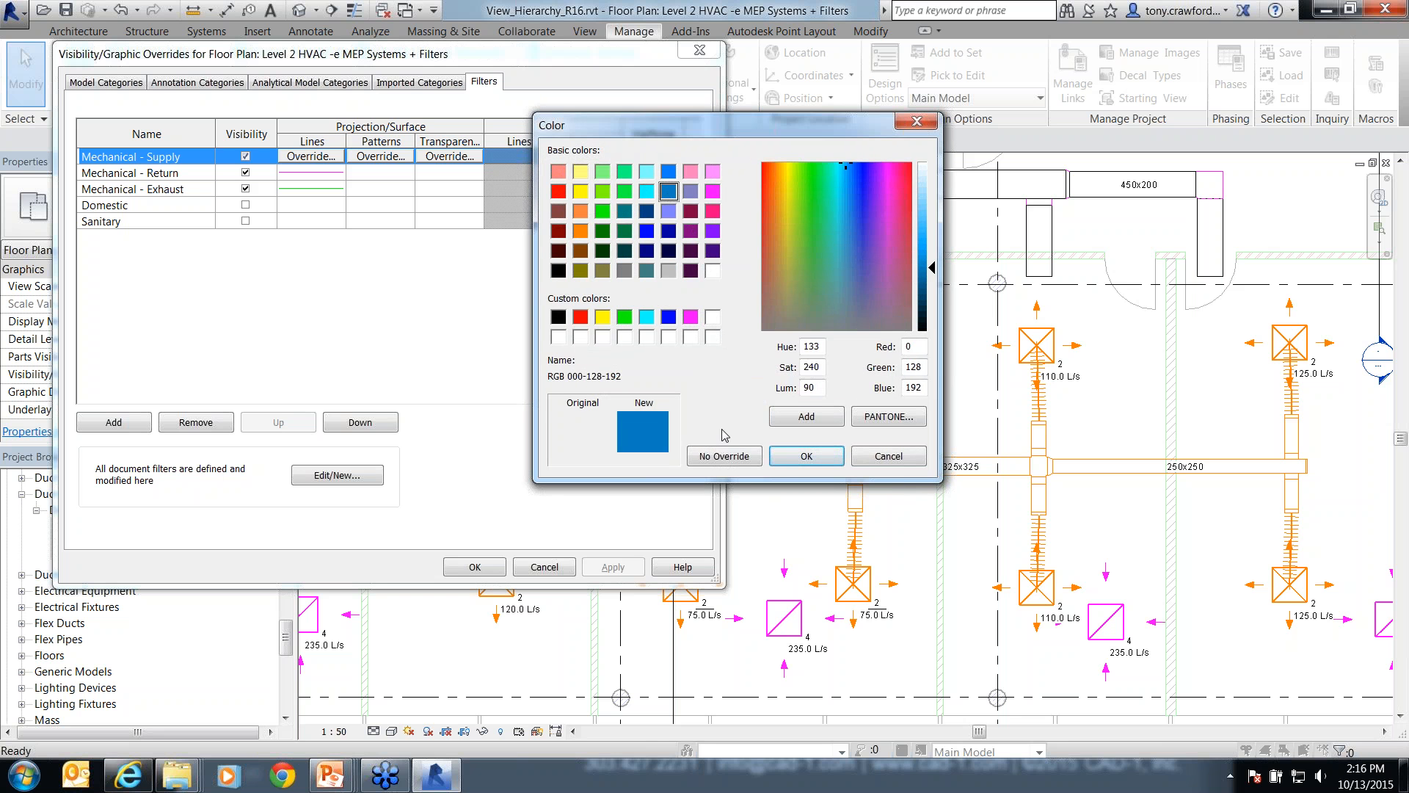
left_click(806, 456)
left_click(779, 373)
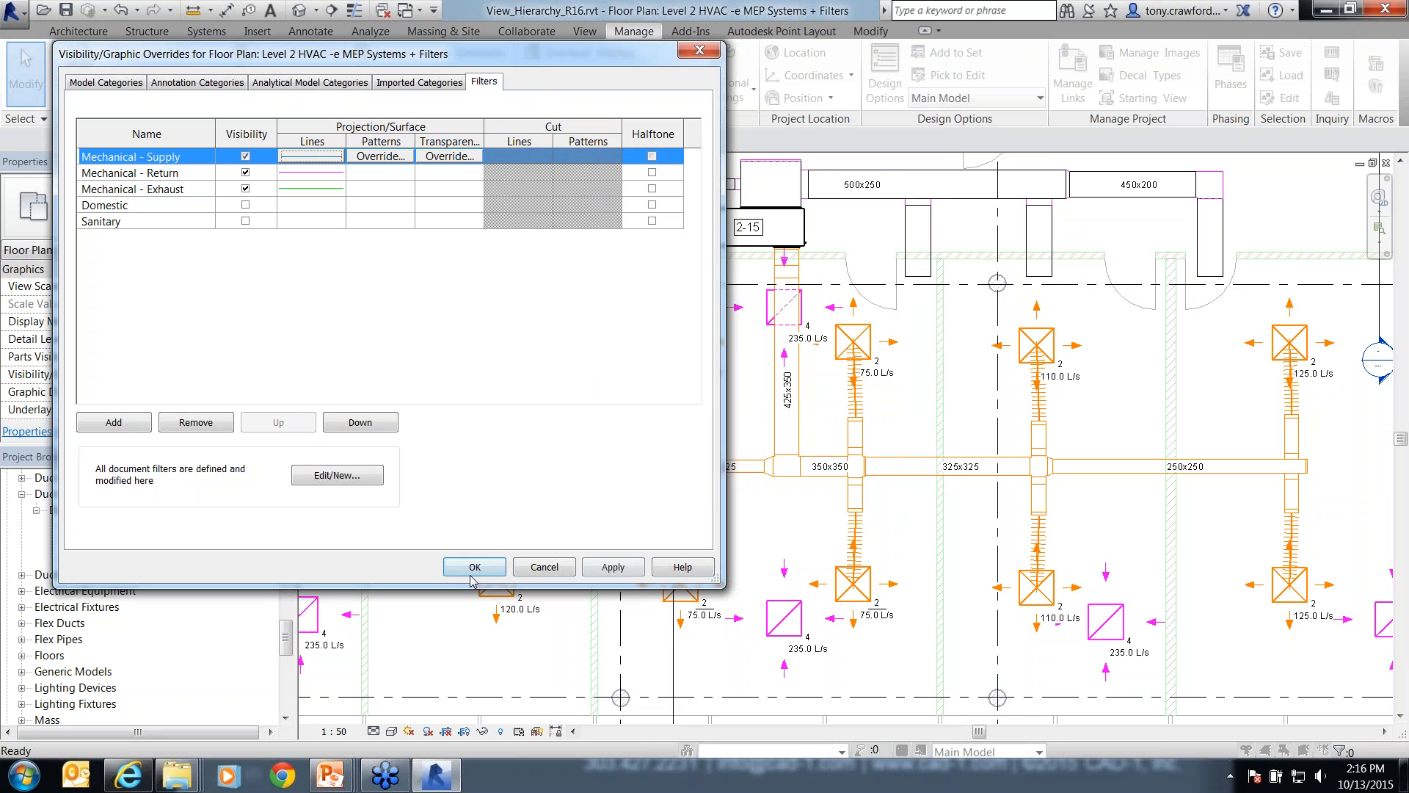
left_click(472, 573)
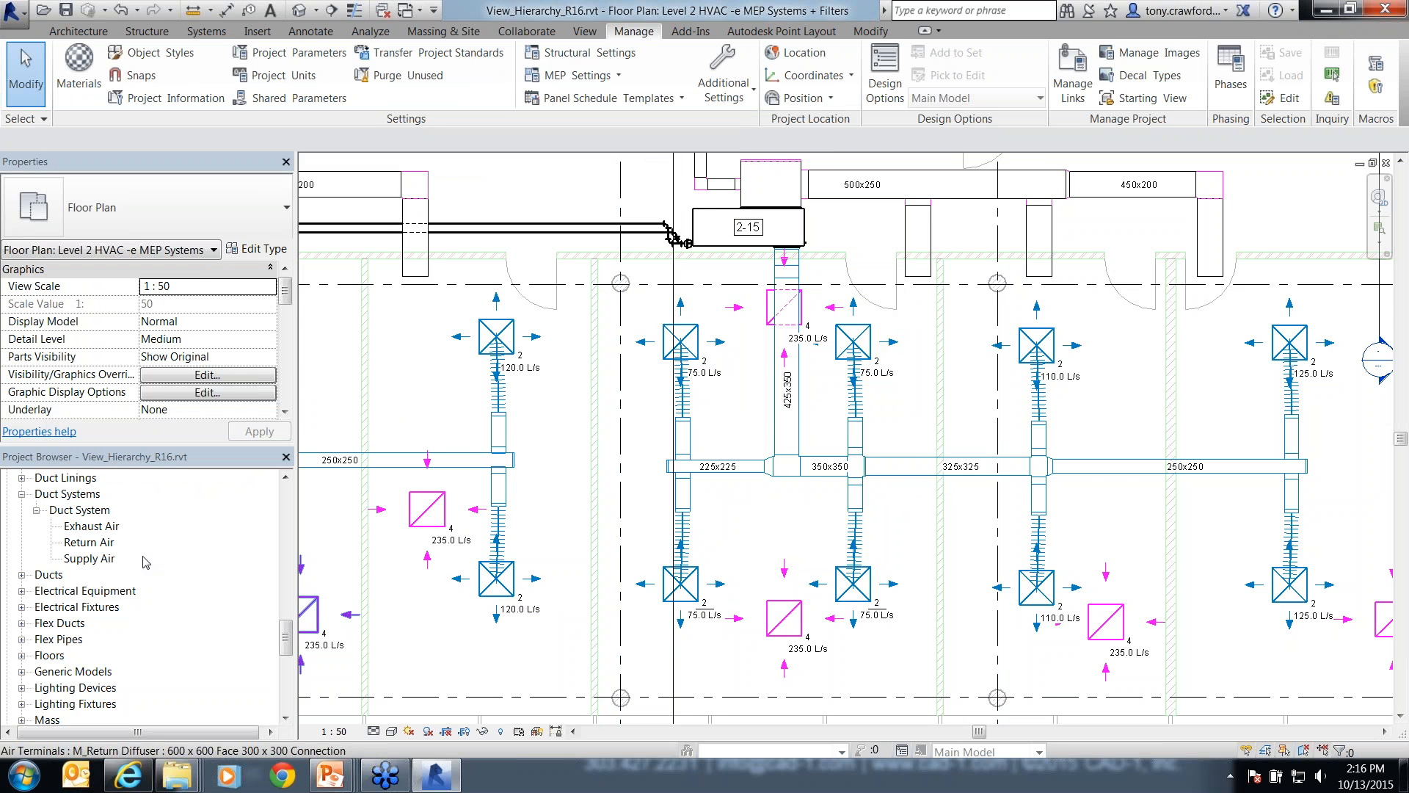
- Set the line pattern to Demolished in the Supply Air duct system type's graphic overrides and check the supply ducts in the plan
right_click(90, 557)
left_click(189, 698)
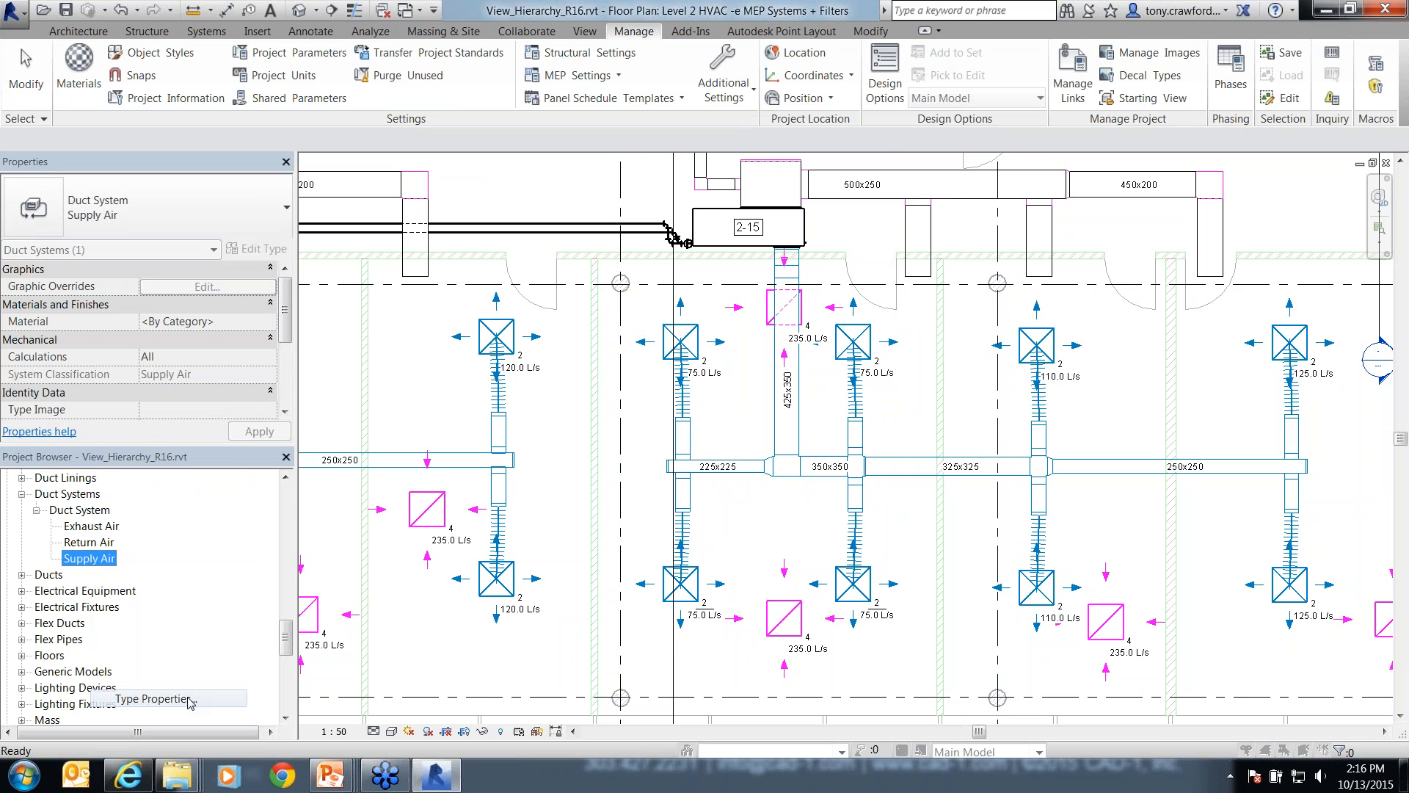
left_click(789, 268)
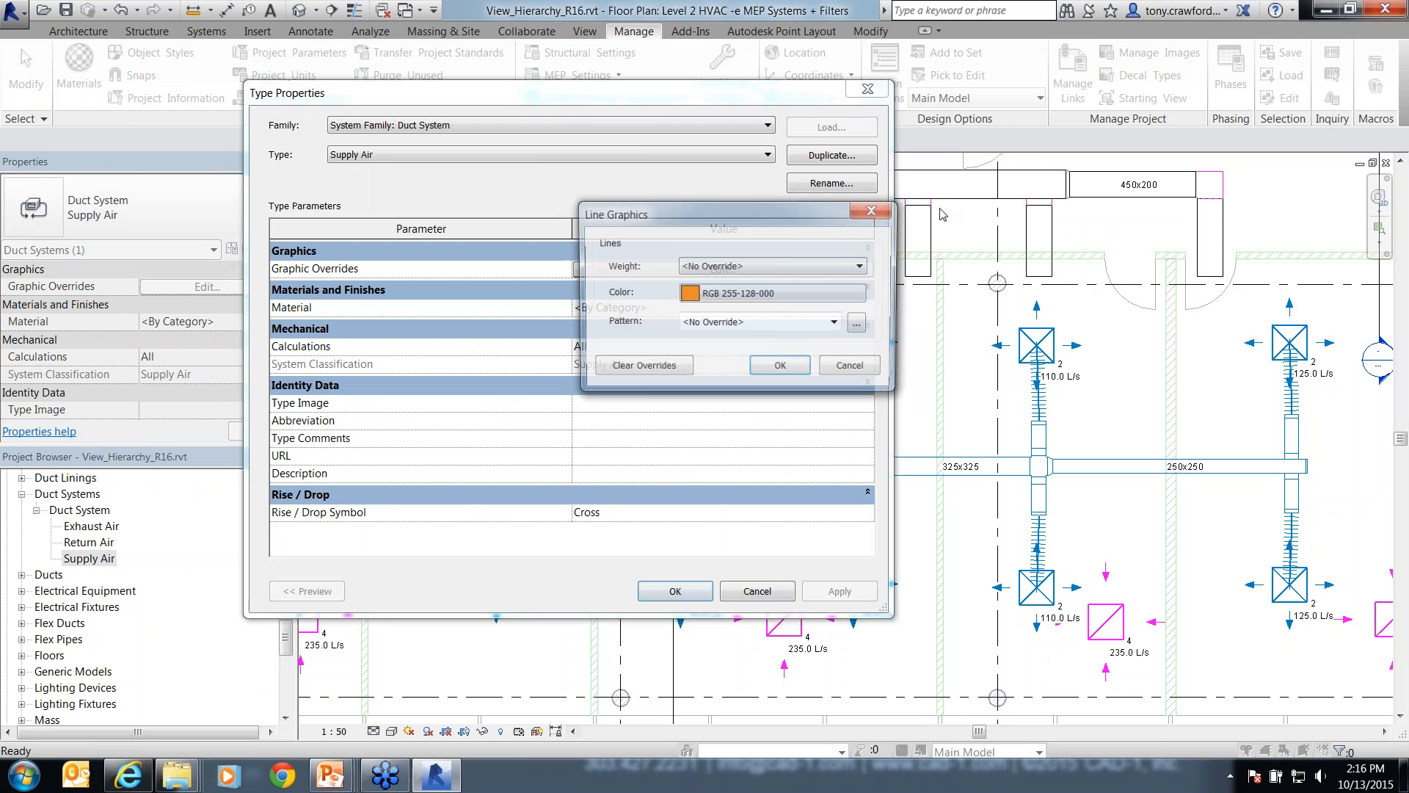
left_click(836, 324)
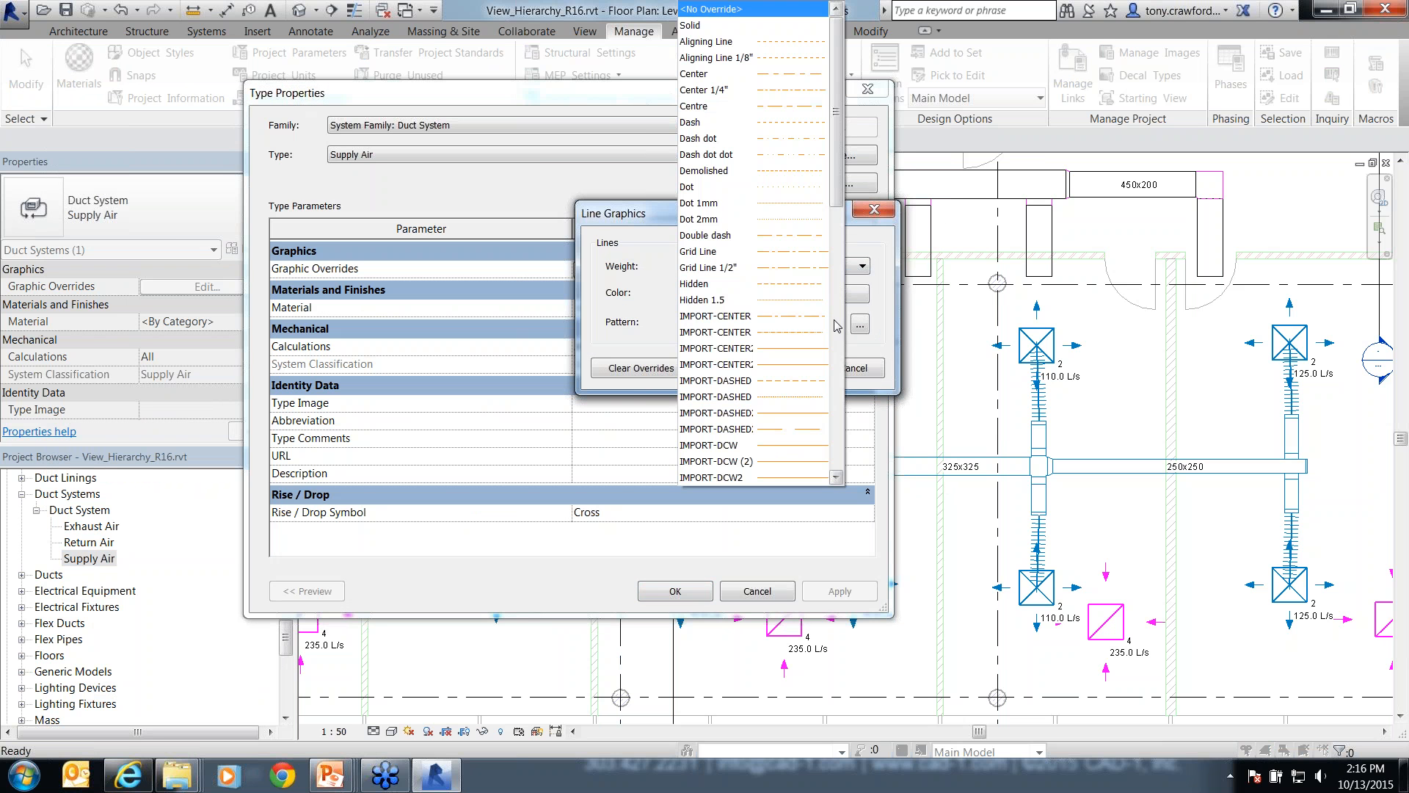
left_click(792, 170)
left_click(783, 368)
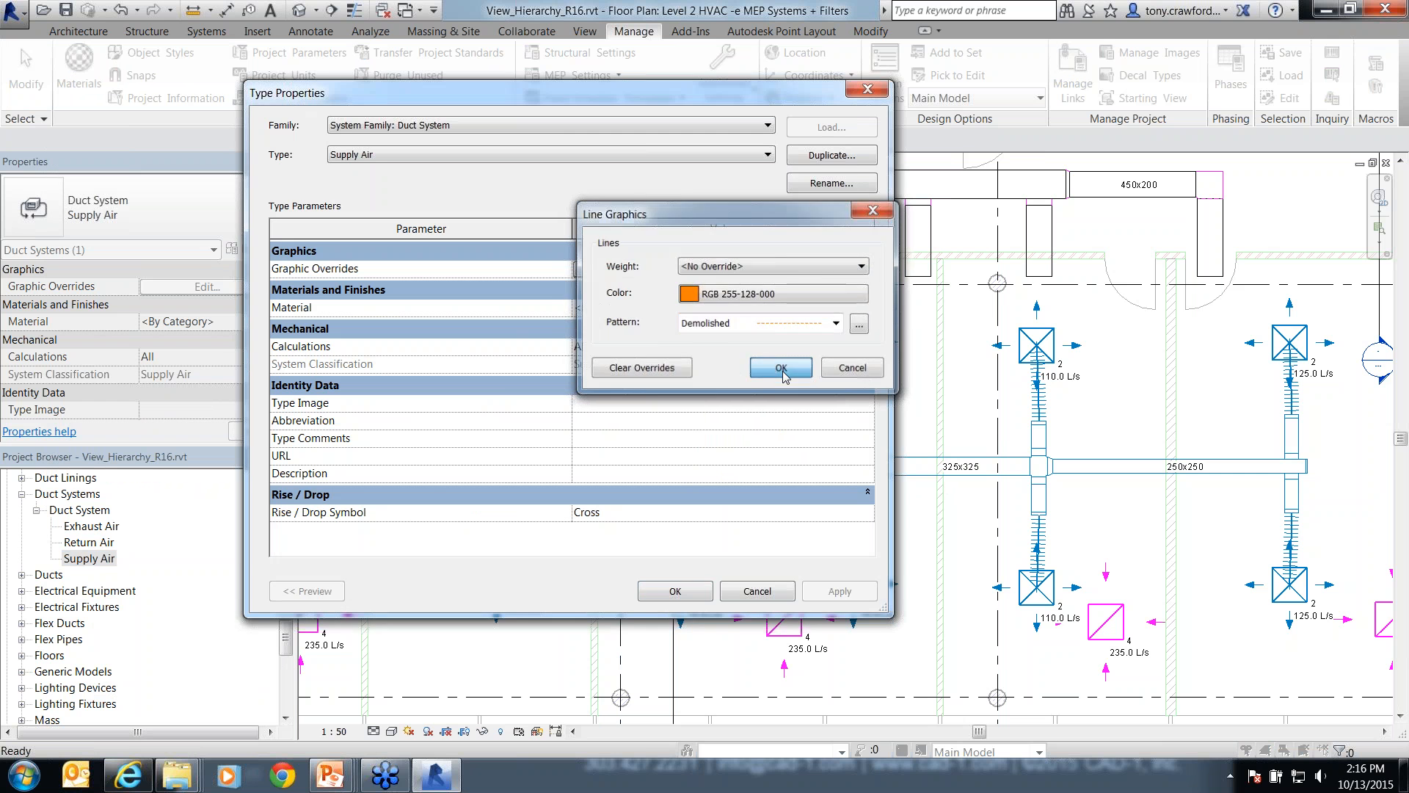
left_click(674, 591)
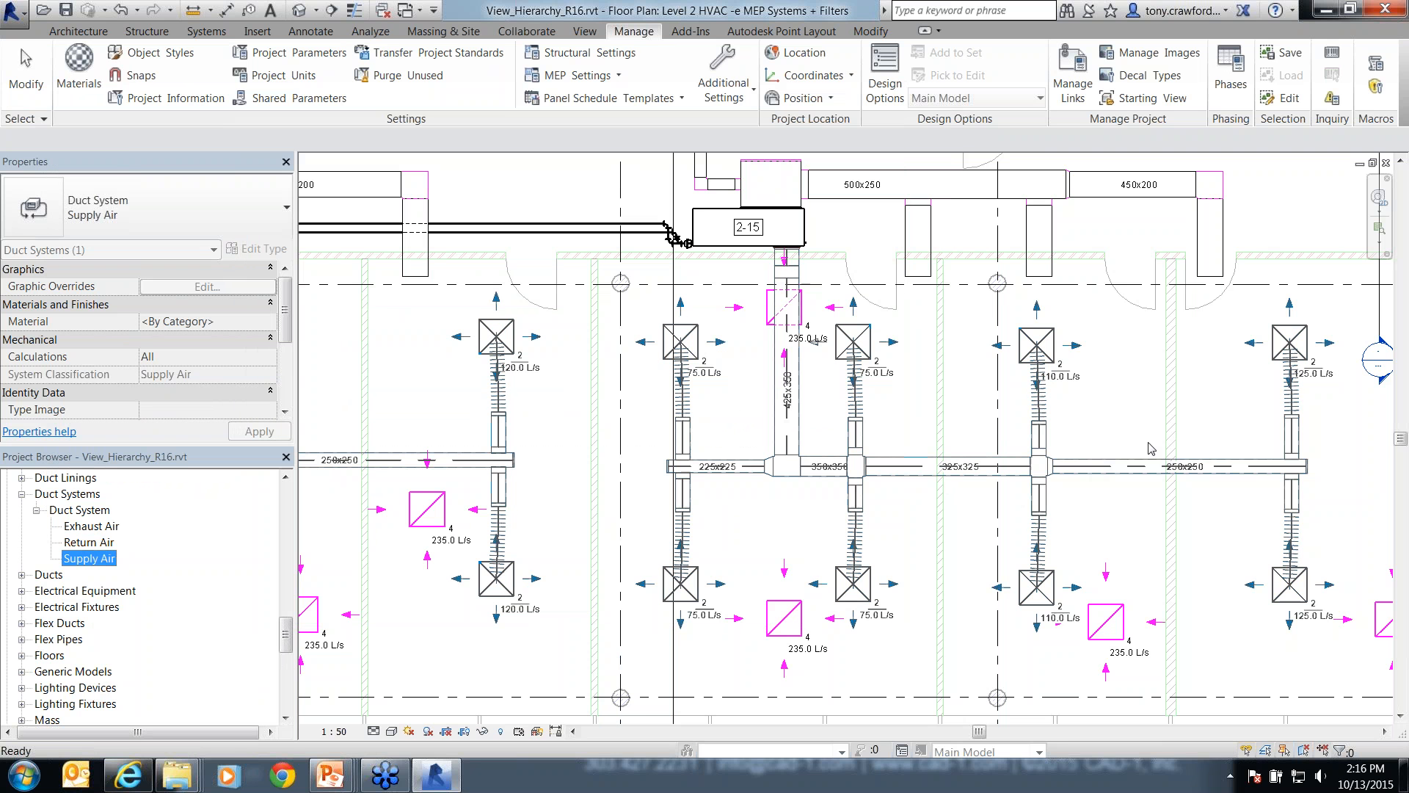
scroll(1108, 440, "up", 3)
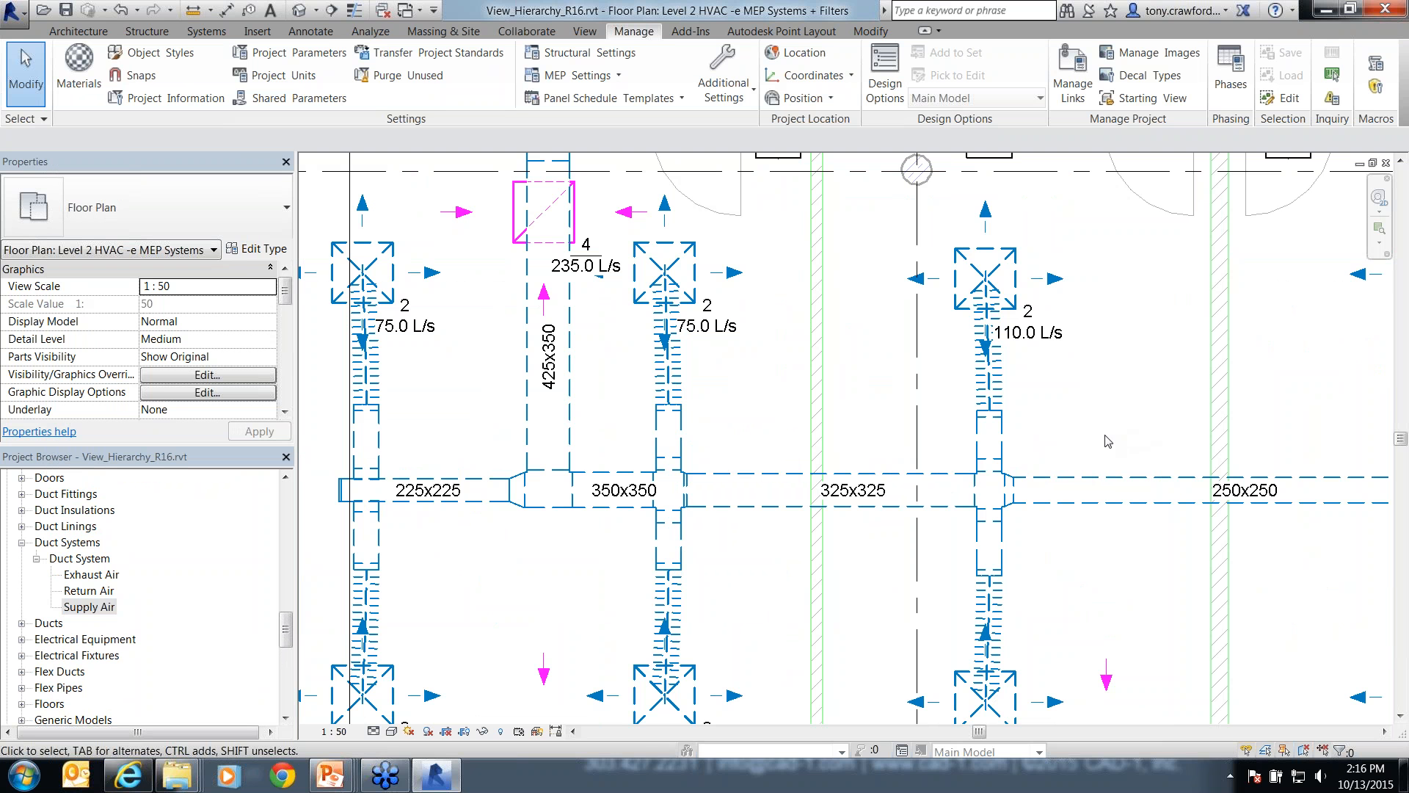
scroll(1107, 441, "down", 2)
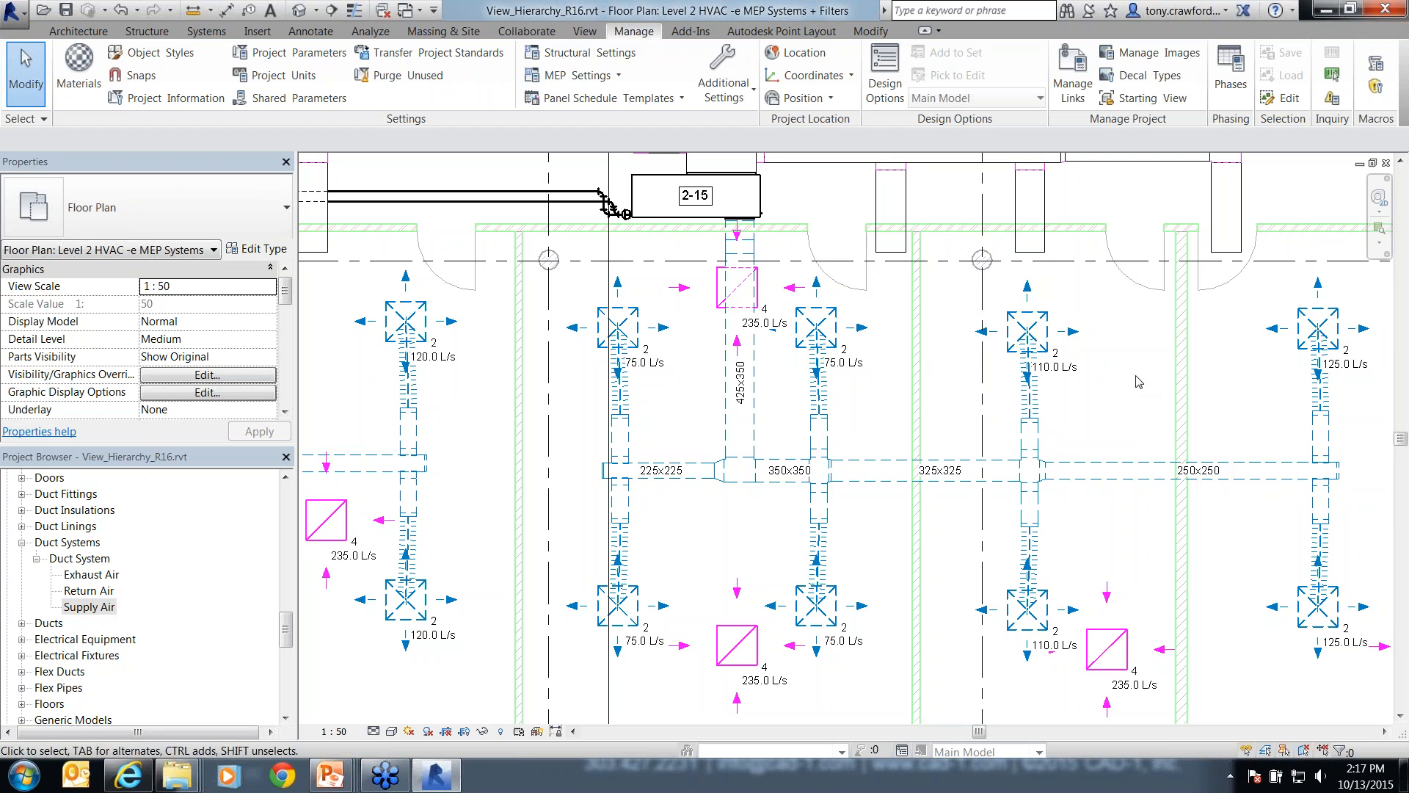
scroll(1137, 382, "down", 2)
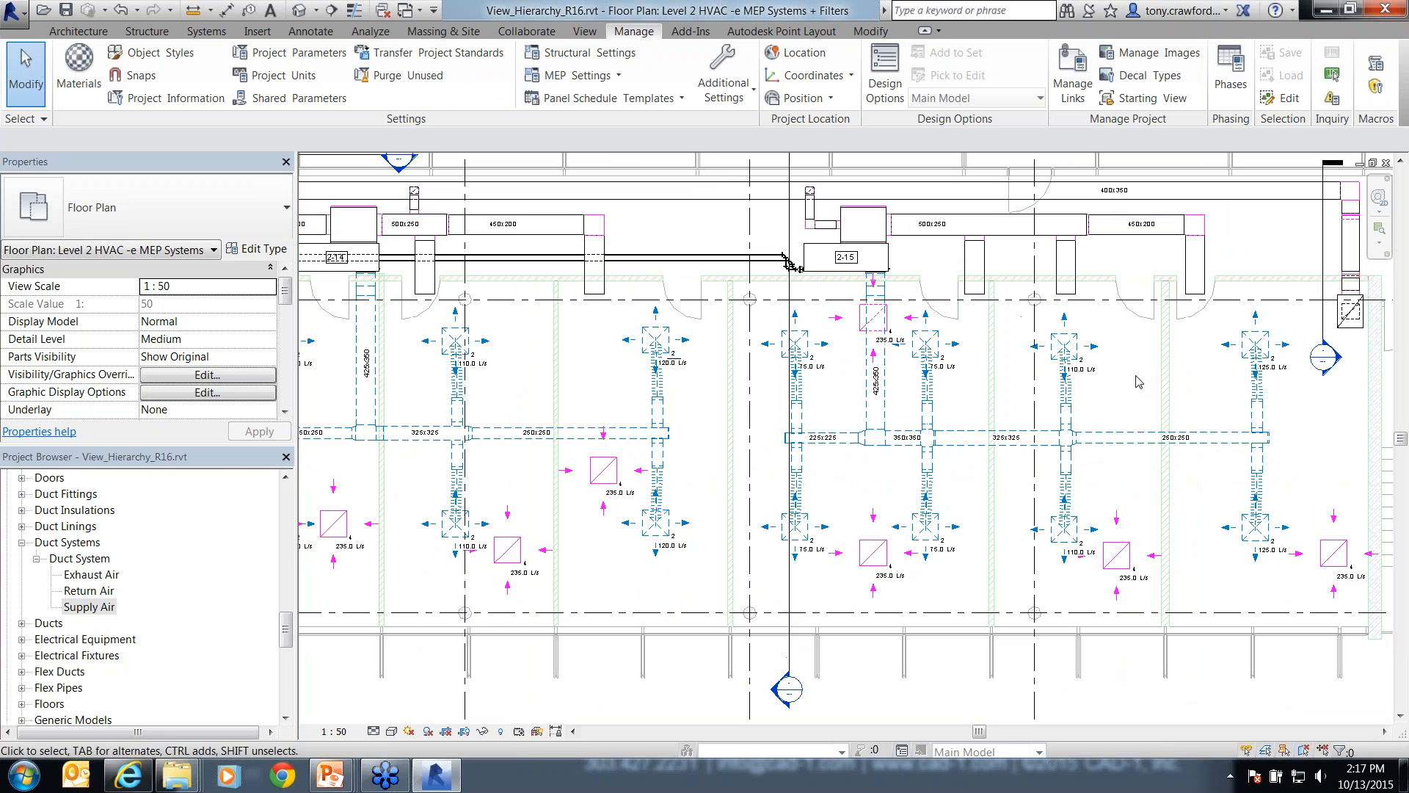
key("alt+Tab")
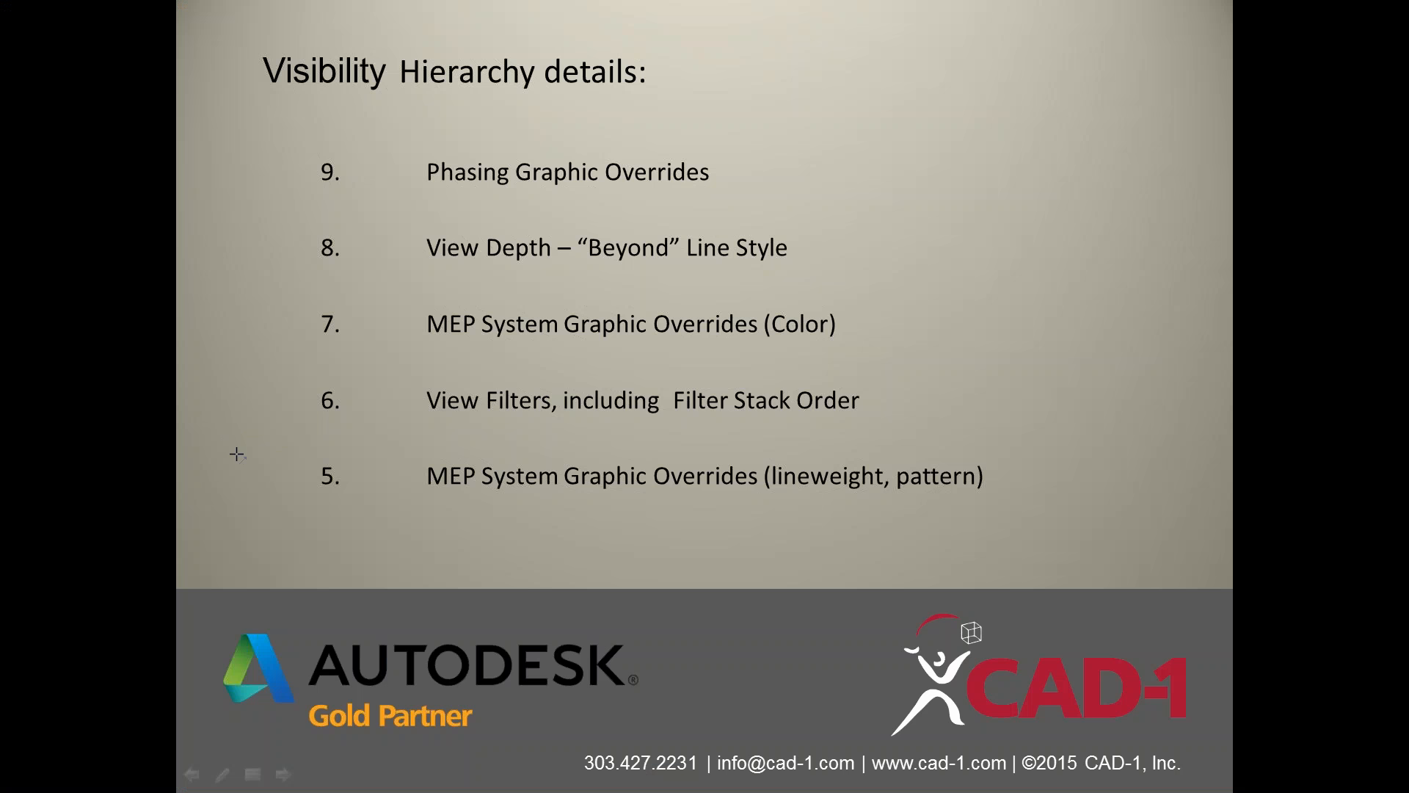
left_click_drag(212, 418, 290, 467)
key("Right")
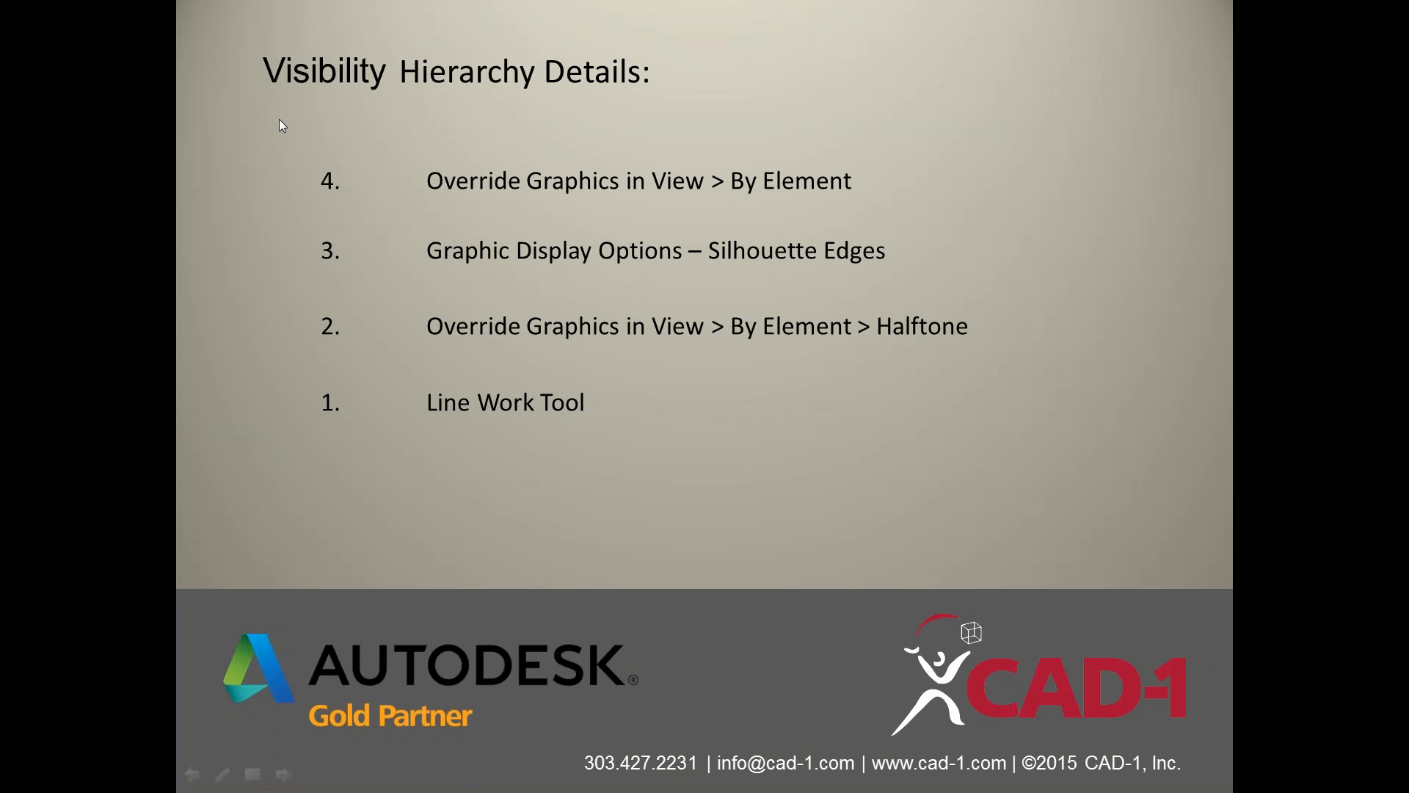
key("ctrl+p")
left_click_drag(199, 116, 280, 174)
left_click_drag(288, 160, 297, 174)
key("alt+Tab")
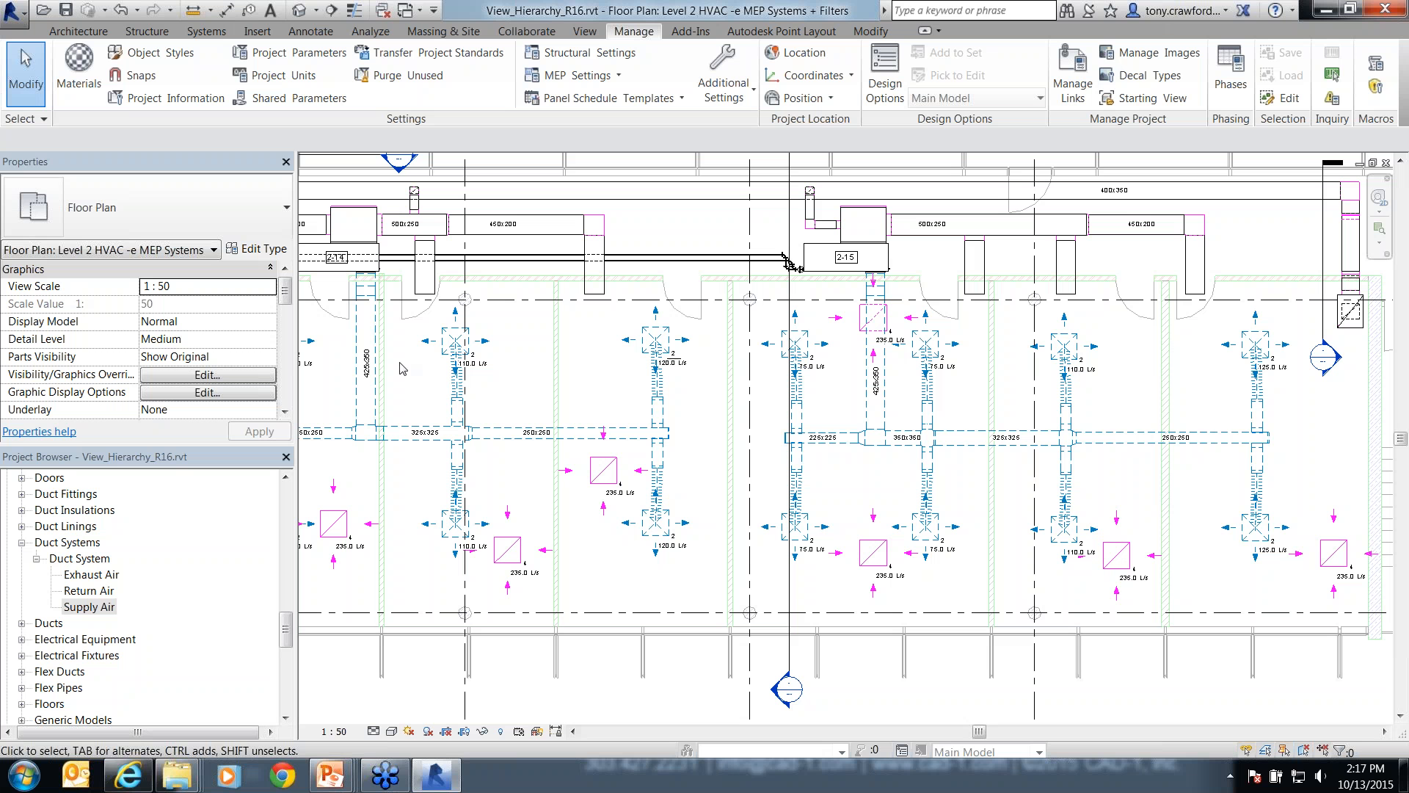
- Close the Level 2 HVAC plan and locate the corridor wall beside the laboratory in the Level 2 - Lighting view depth plan
left_click(1386, 163)
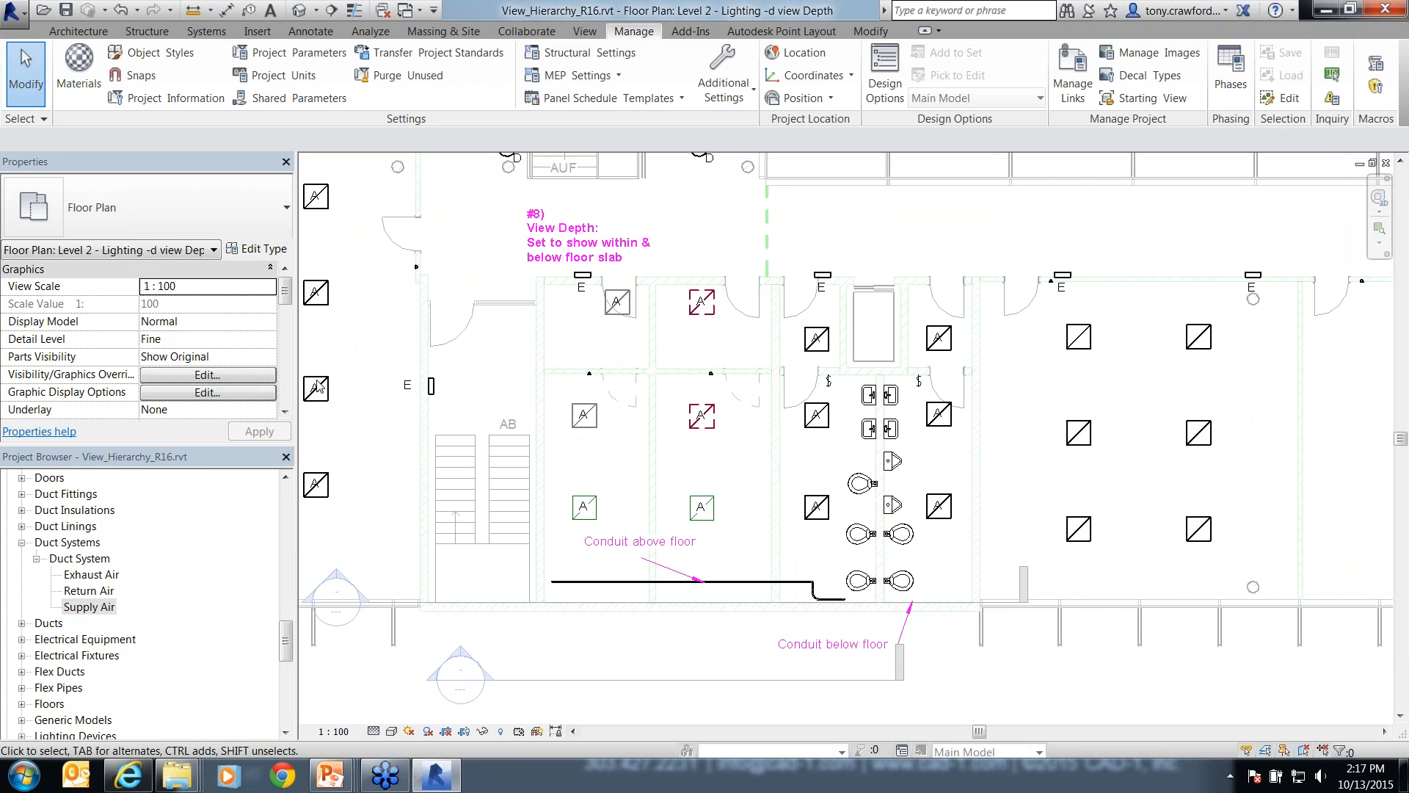
middle_click_drag(1323, 357, 811, 484)
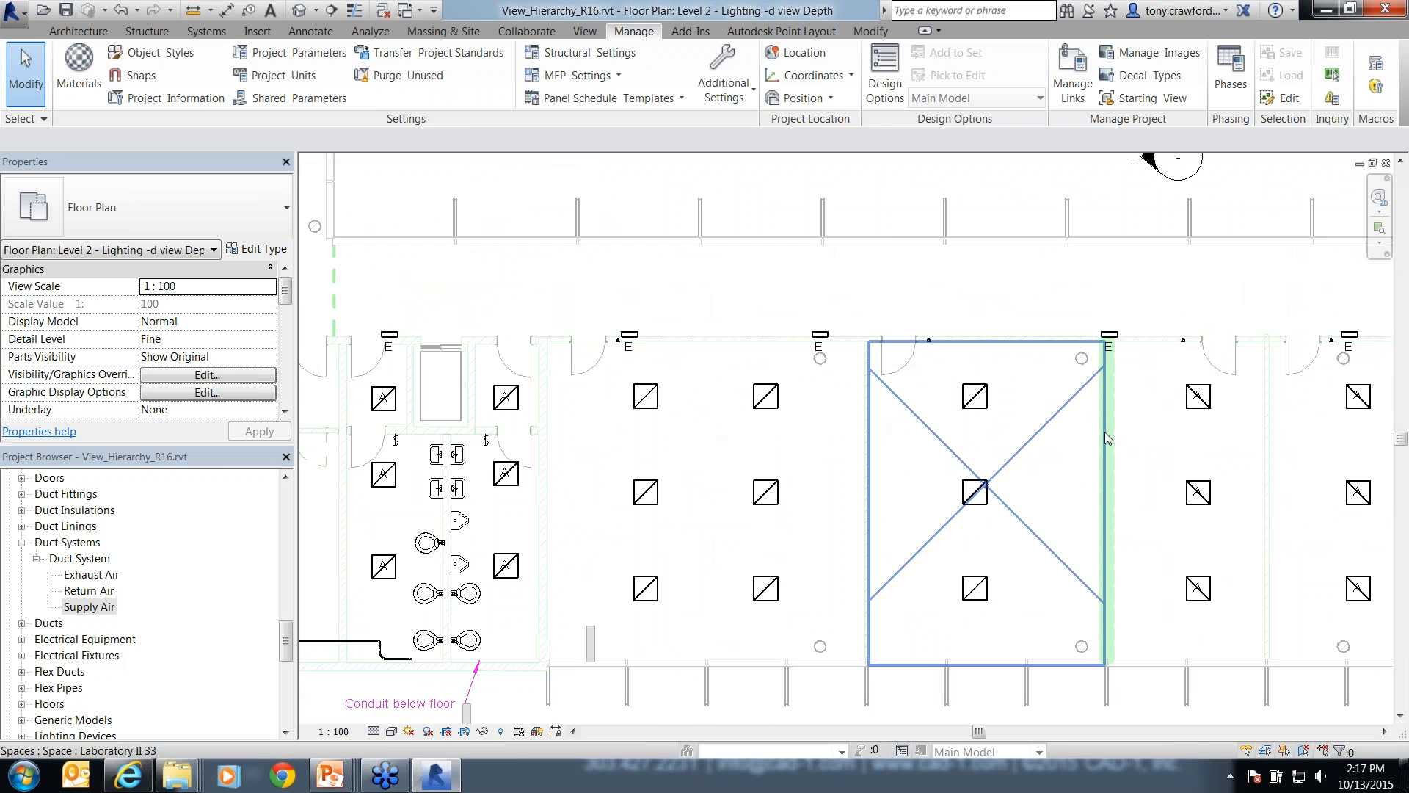
scroll(1104, 431, "up", 2)
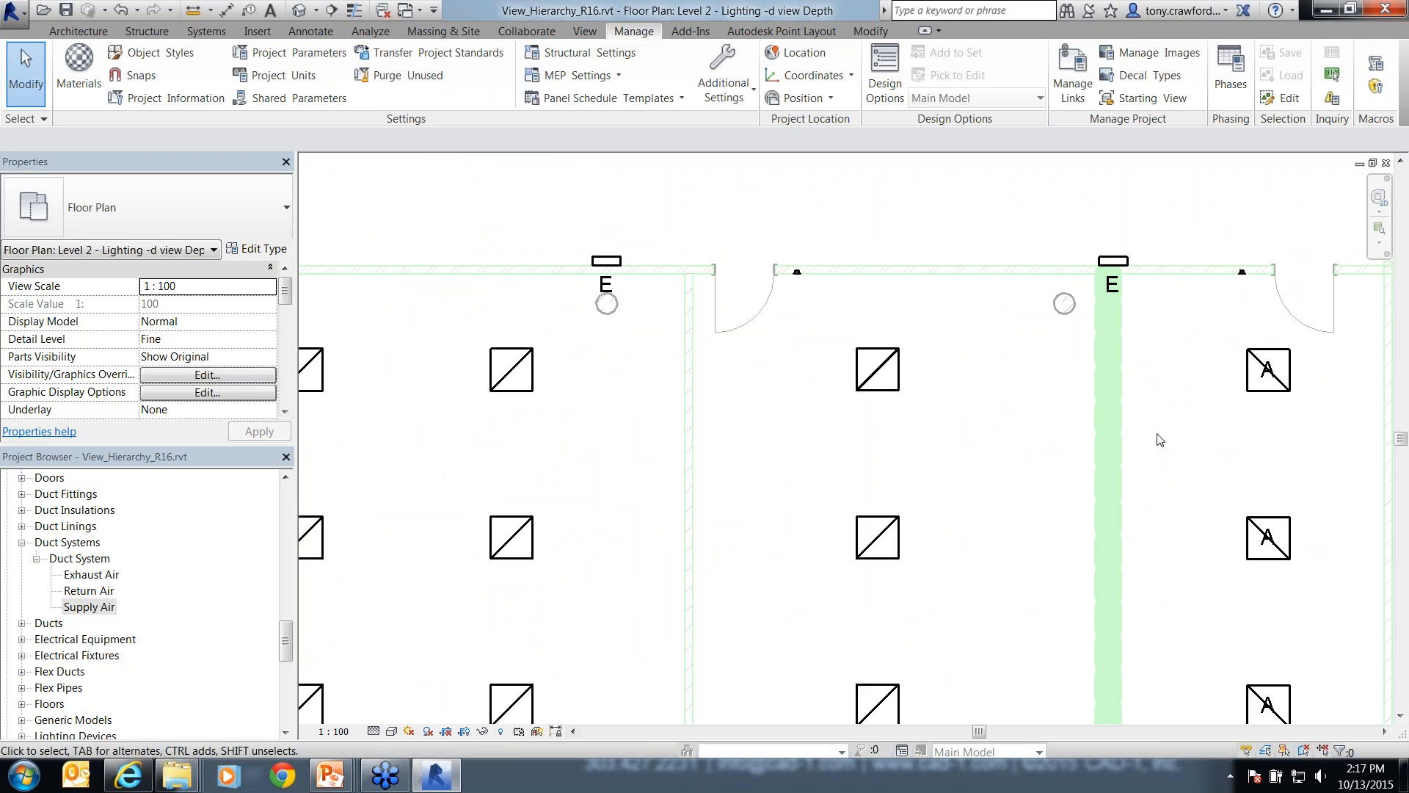
scroll(1170, 430, "up", 1)
middle_click_drag(1161, 401, 1049, 396)
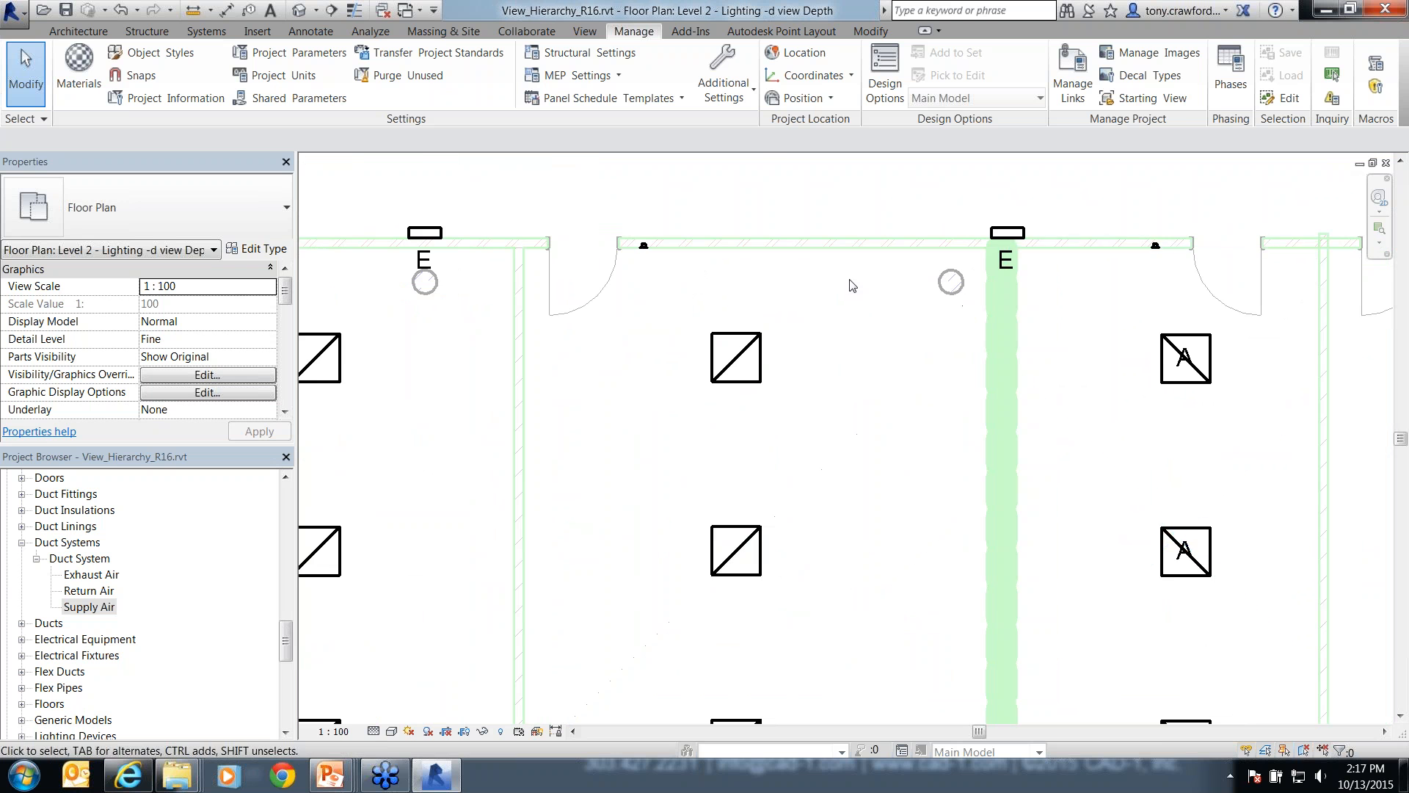
middle_click_drag(845, 279, 869, 310)
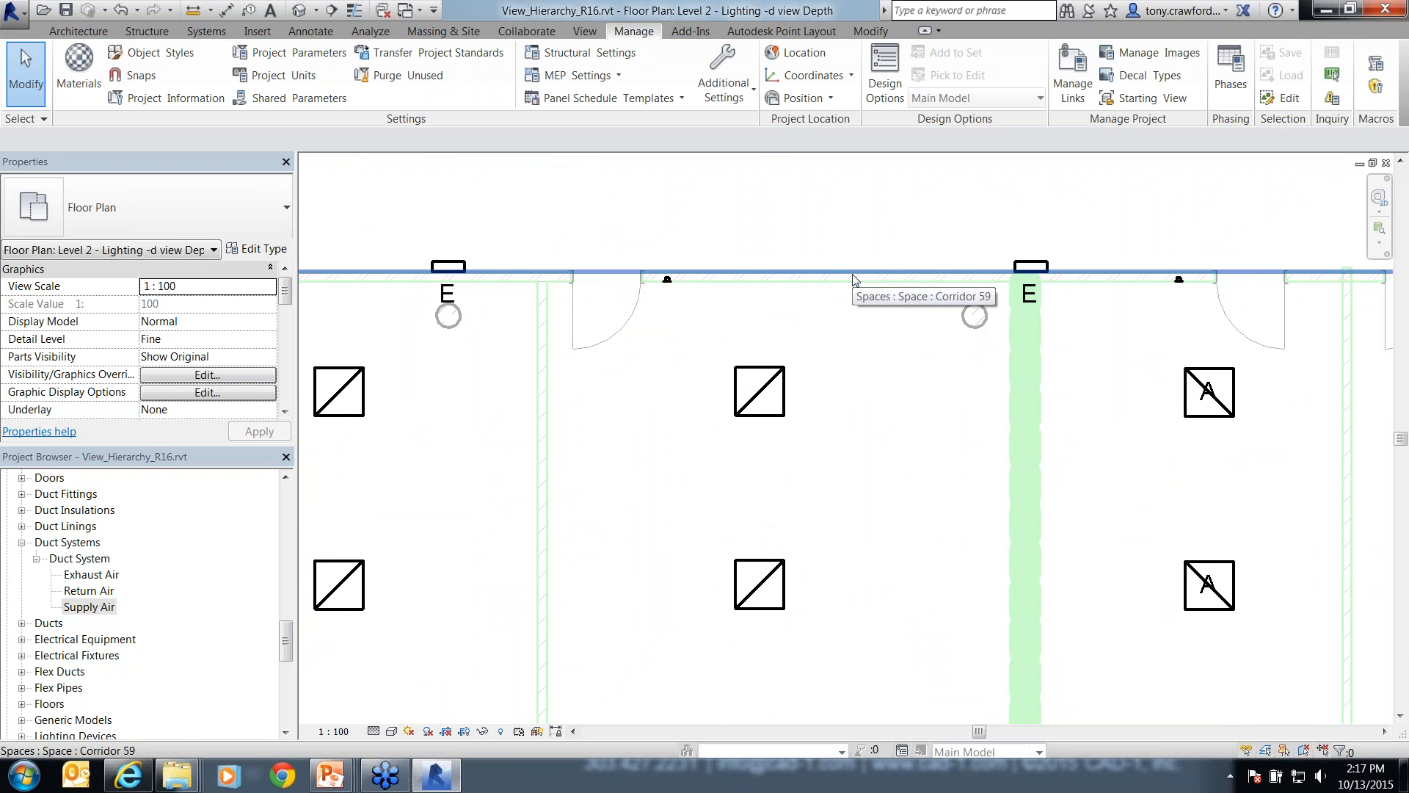
- Override the corridor wall's graphics by element in the view depth plan, setting its cut lines to weight 12 and Magenta
key("Tab")
right_click(853, 275)
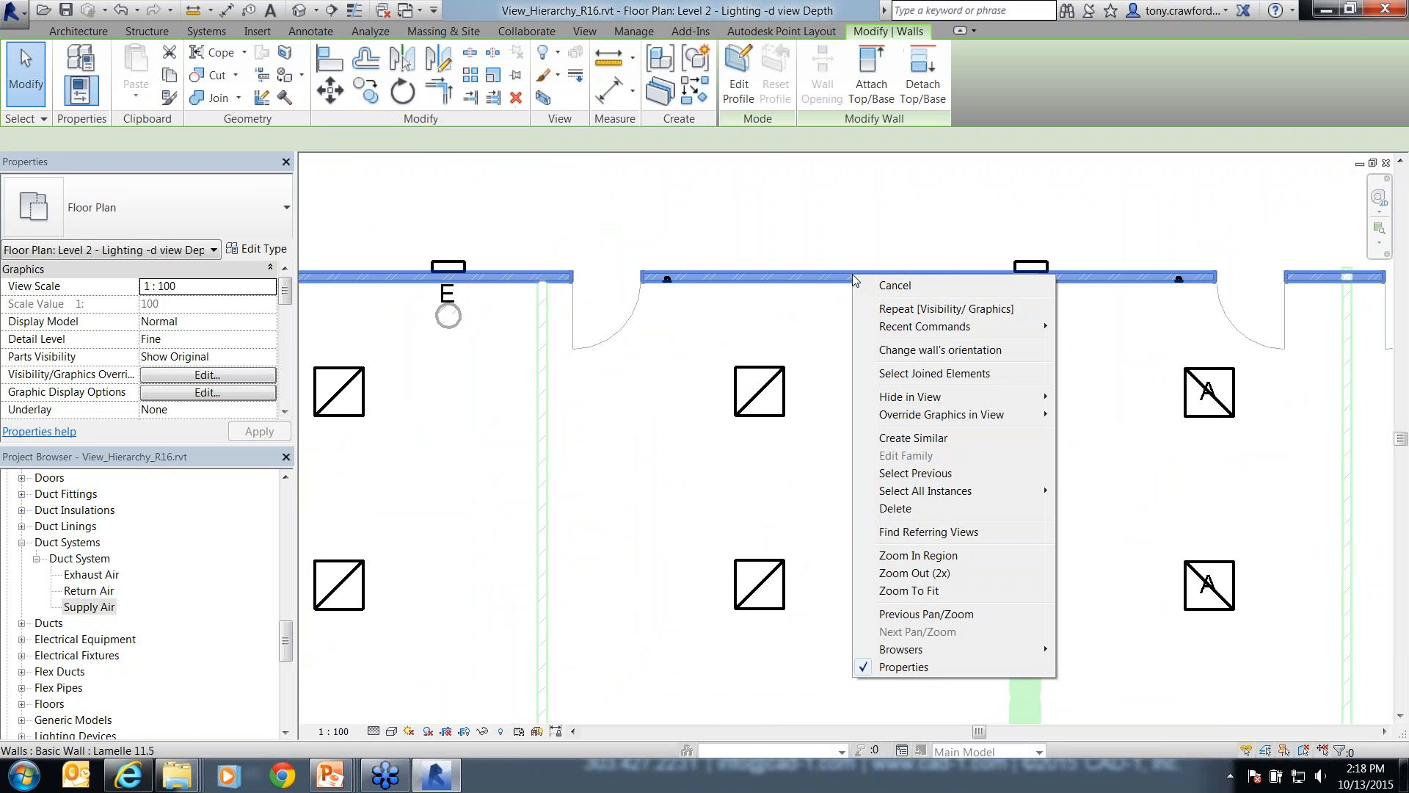
mouse_move(1017, 416)
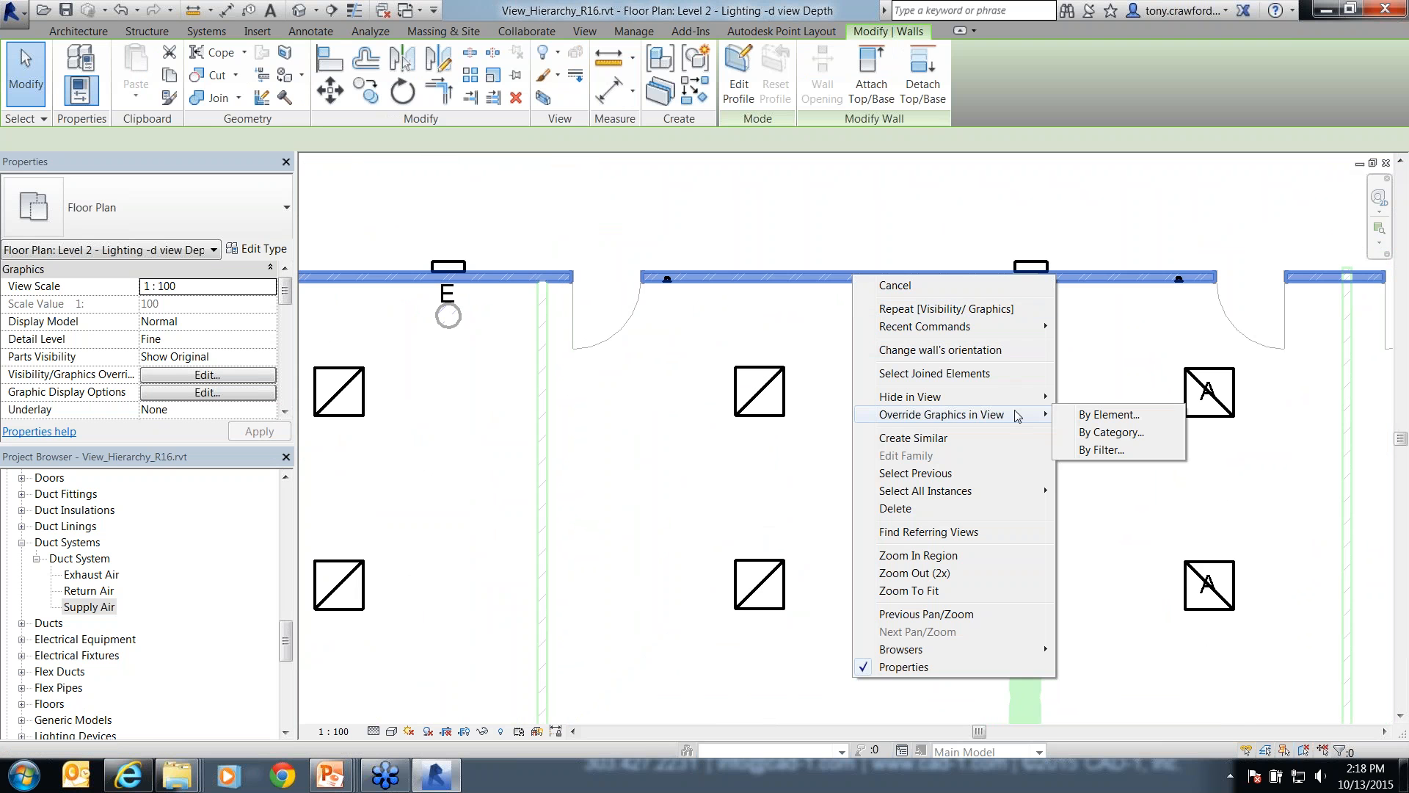
left_click(1124, 419)
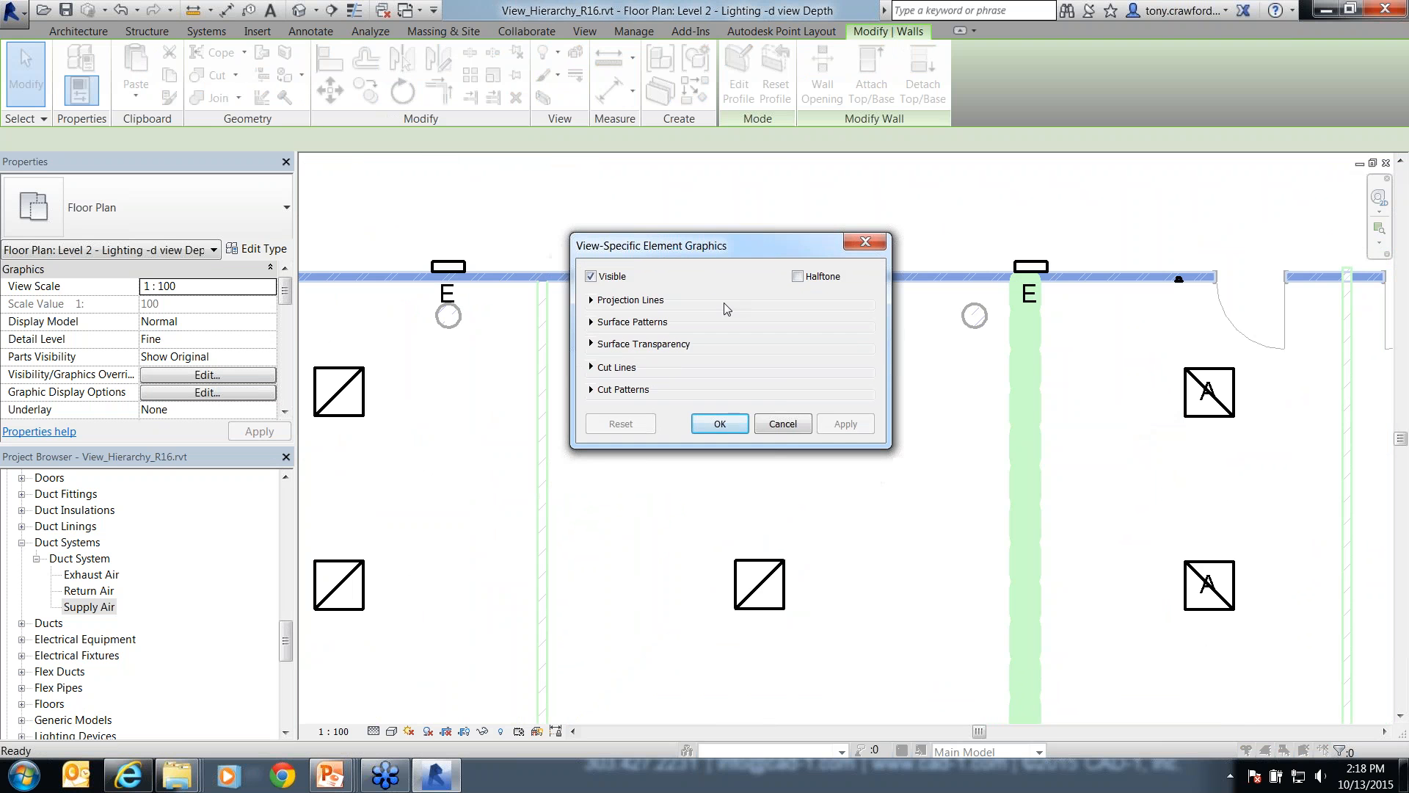
left_click(592, 367)
left_click(752, 388)
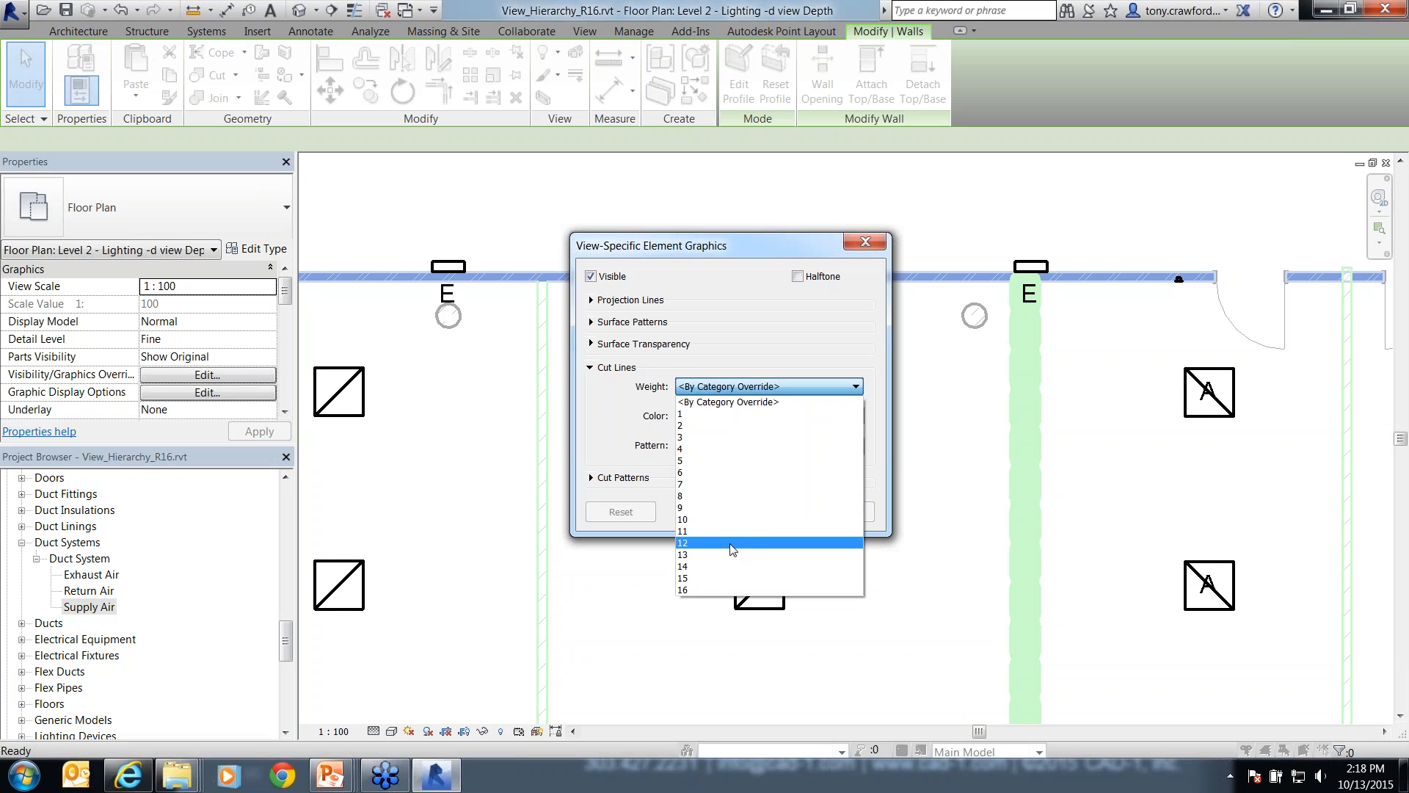
left_click(734, 543)
left_click(771, 415)
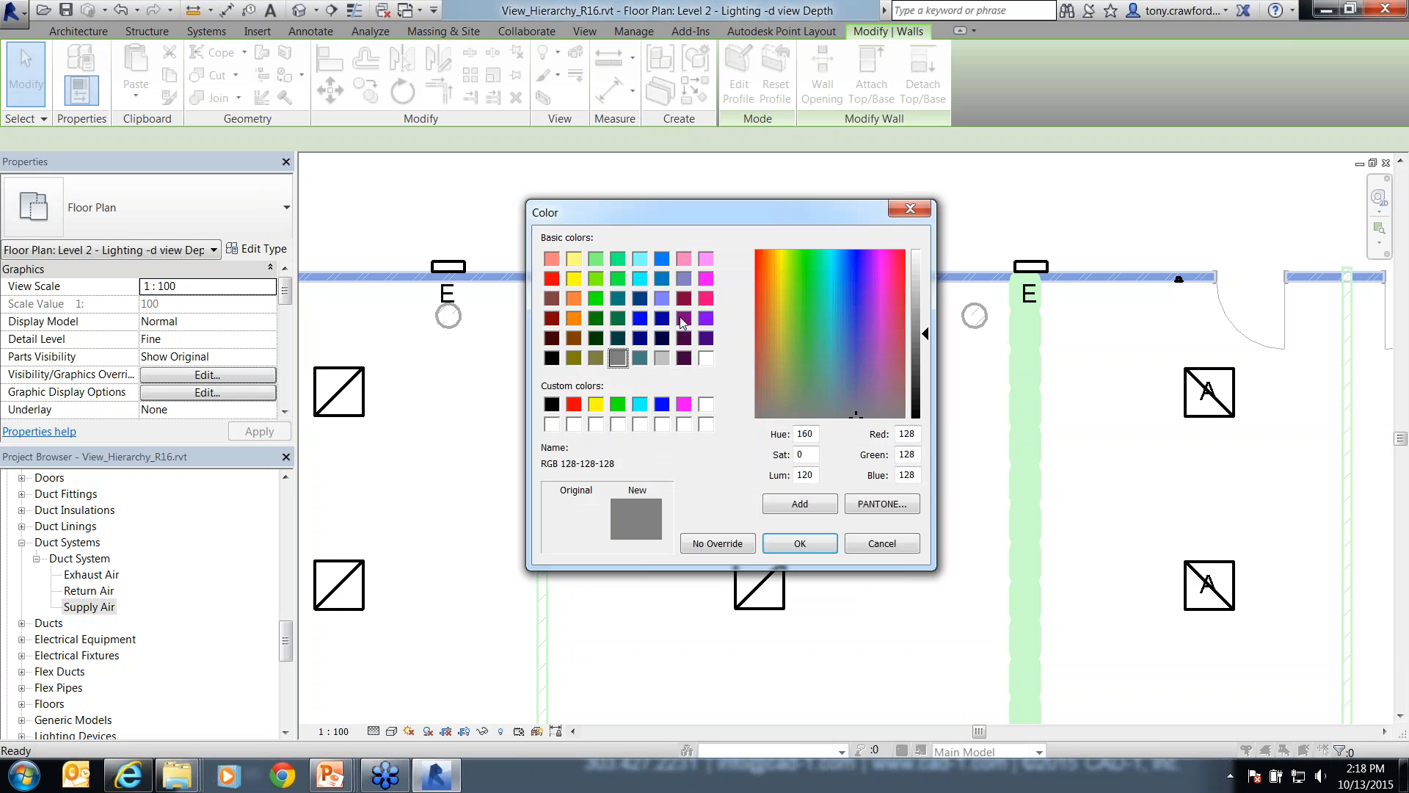
left_click(706, 279)
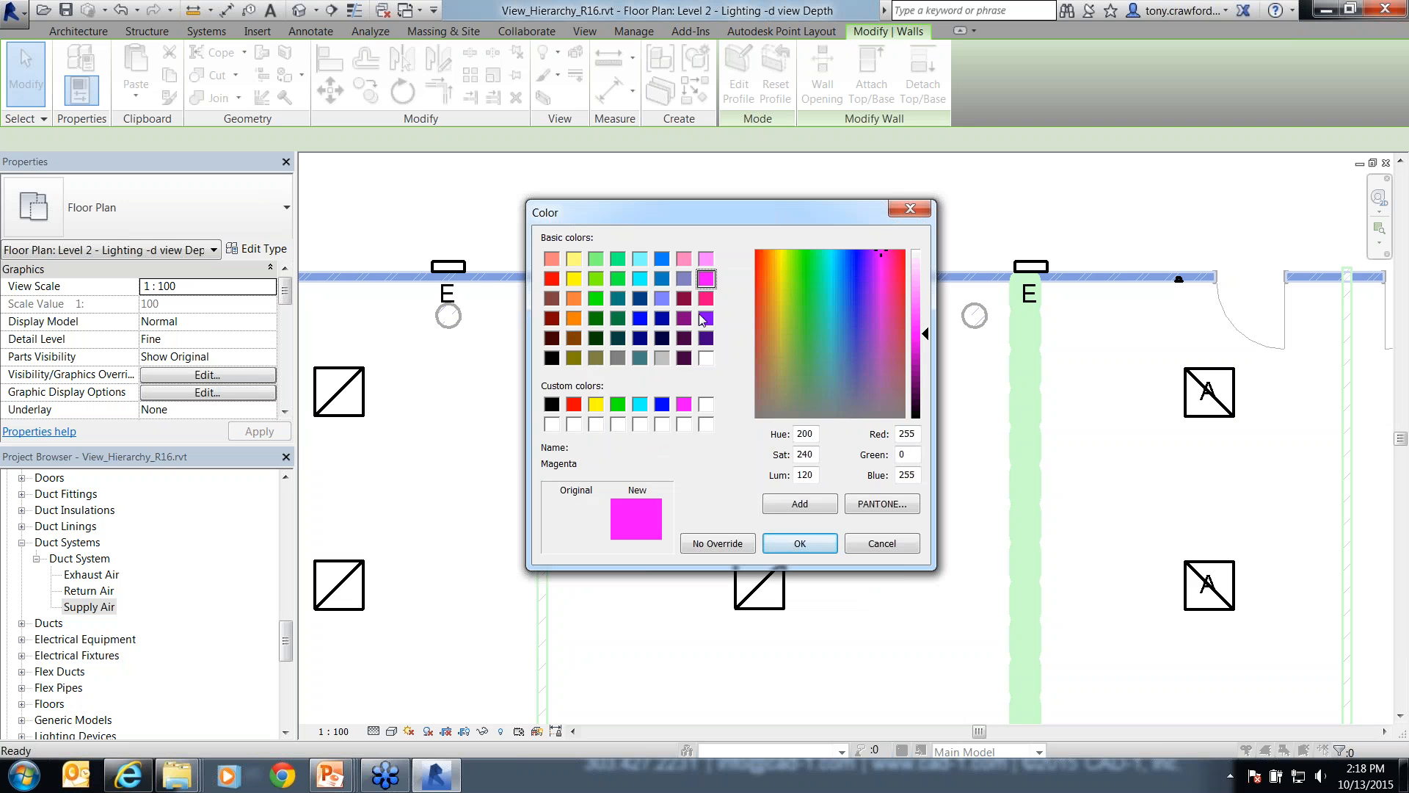
left_click(800, 543)
left_click(719, 512)
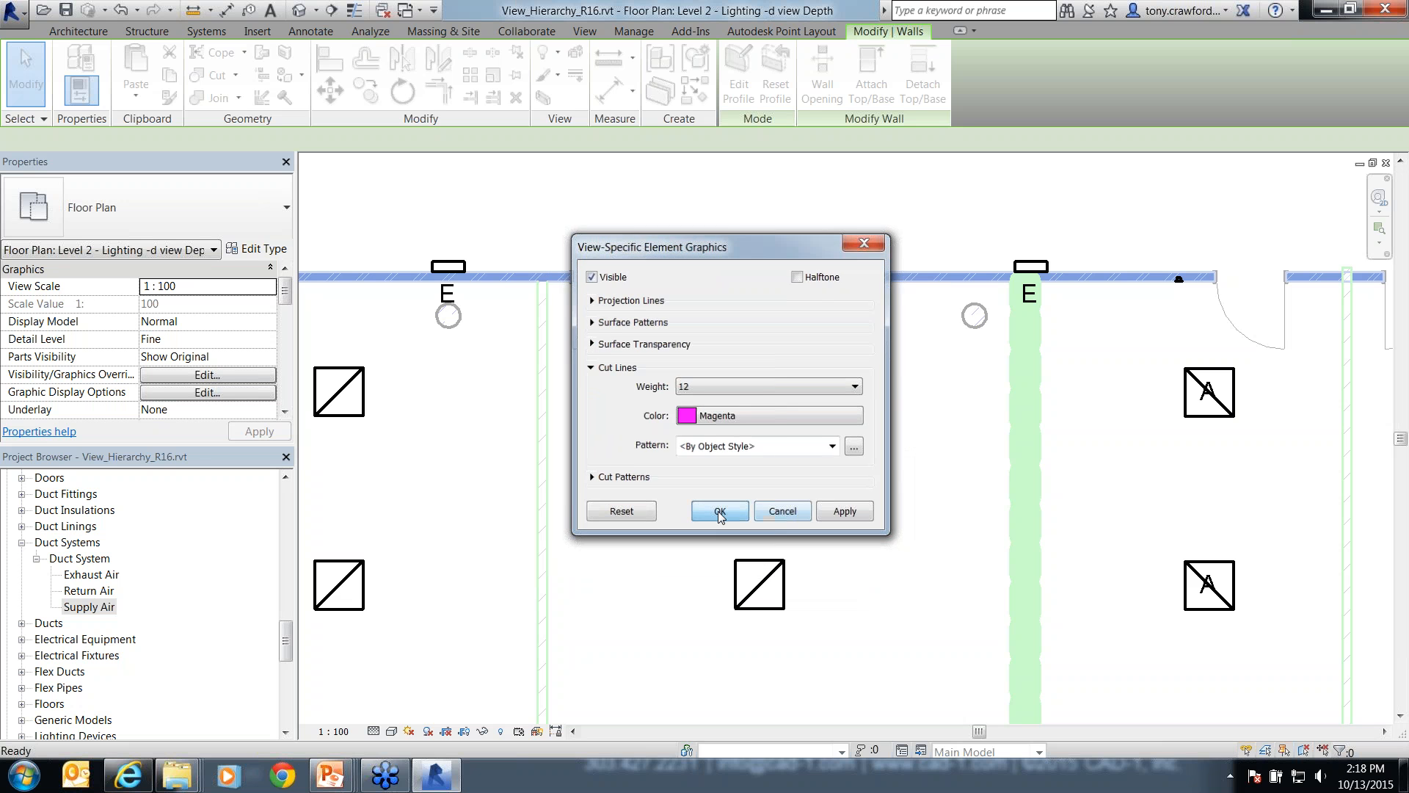
- Examine how the by-element override displays along the full length of the corridor wall in the lighting plan
left_click(1198, 569)
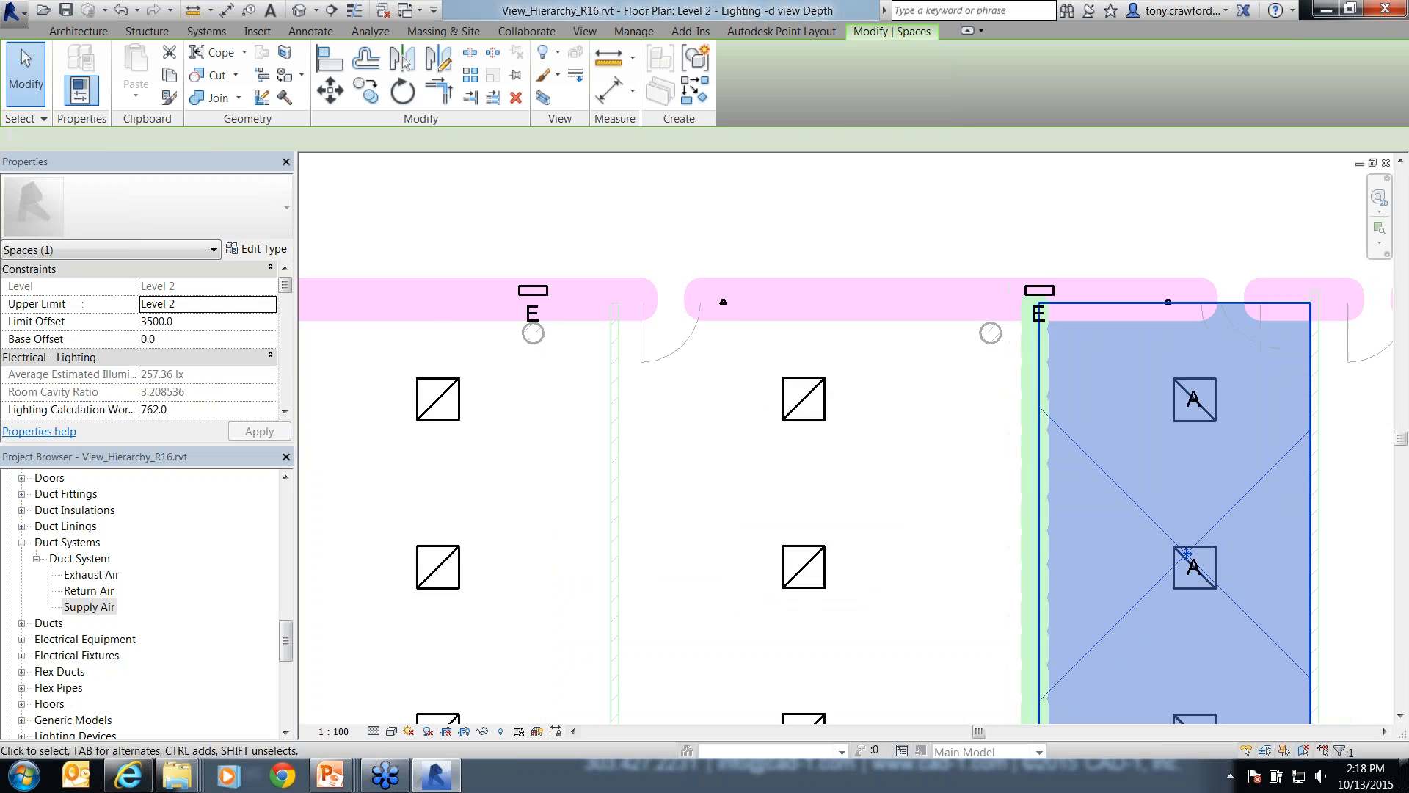
scroll(1198, 570, "down", 5)
scroll(911, 520, "down", 1)
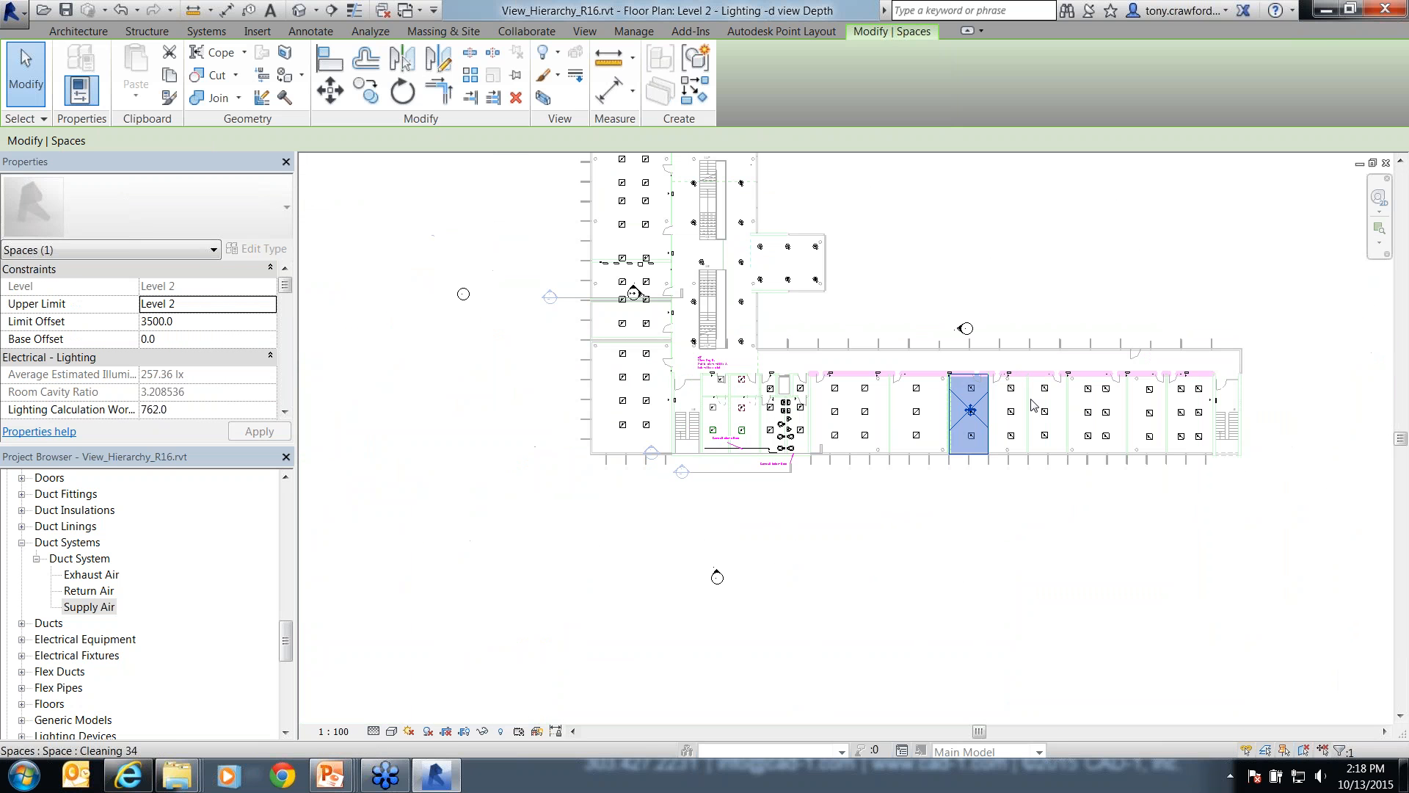
middle_click_drag(1031, 405, 997, 576)
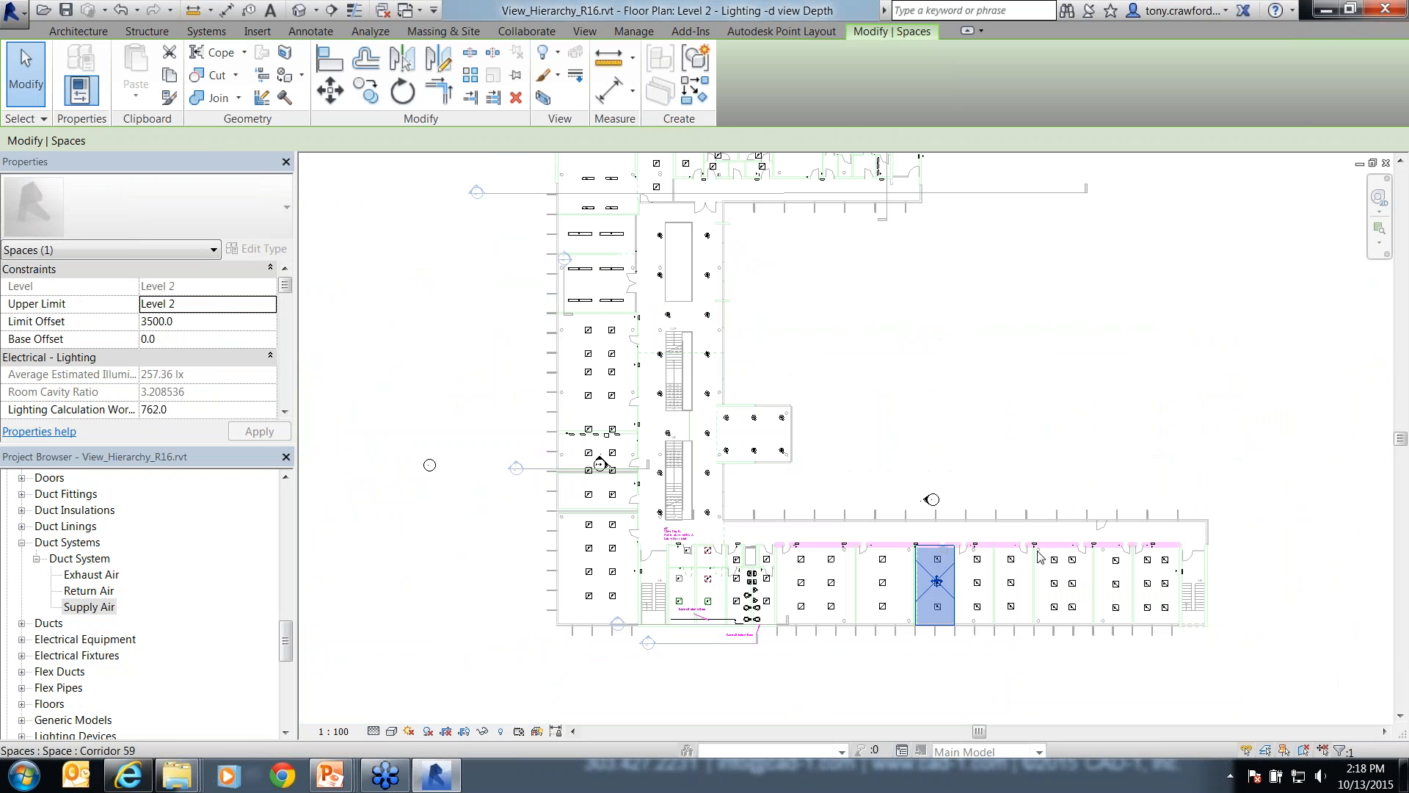
scroll(995, 551, "up", 5)
scroll(996, 552, "up", 2)
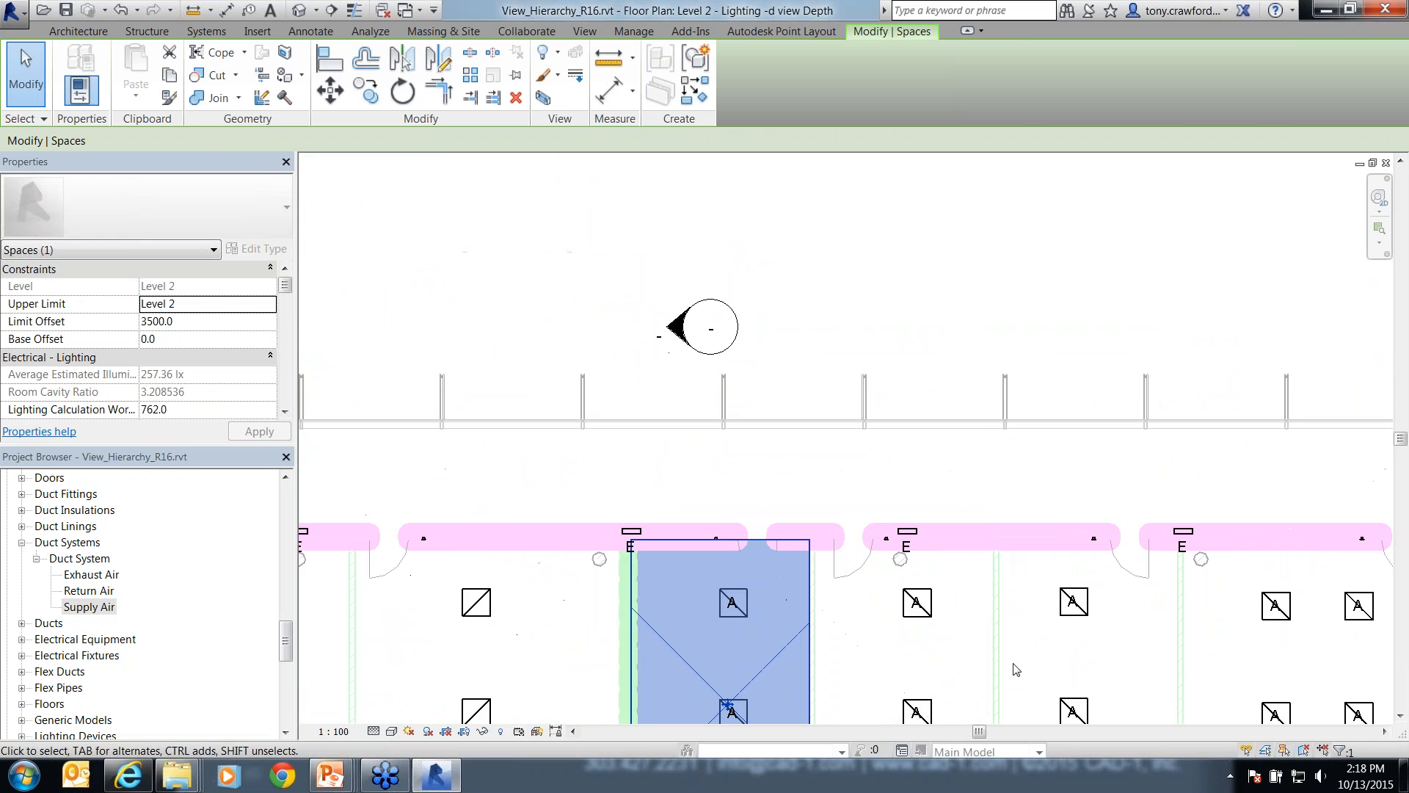
middle_click_drag(1013, 664, 1000, 385)
scroll(594, 293, "up", 3)
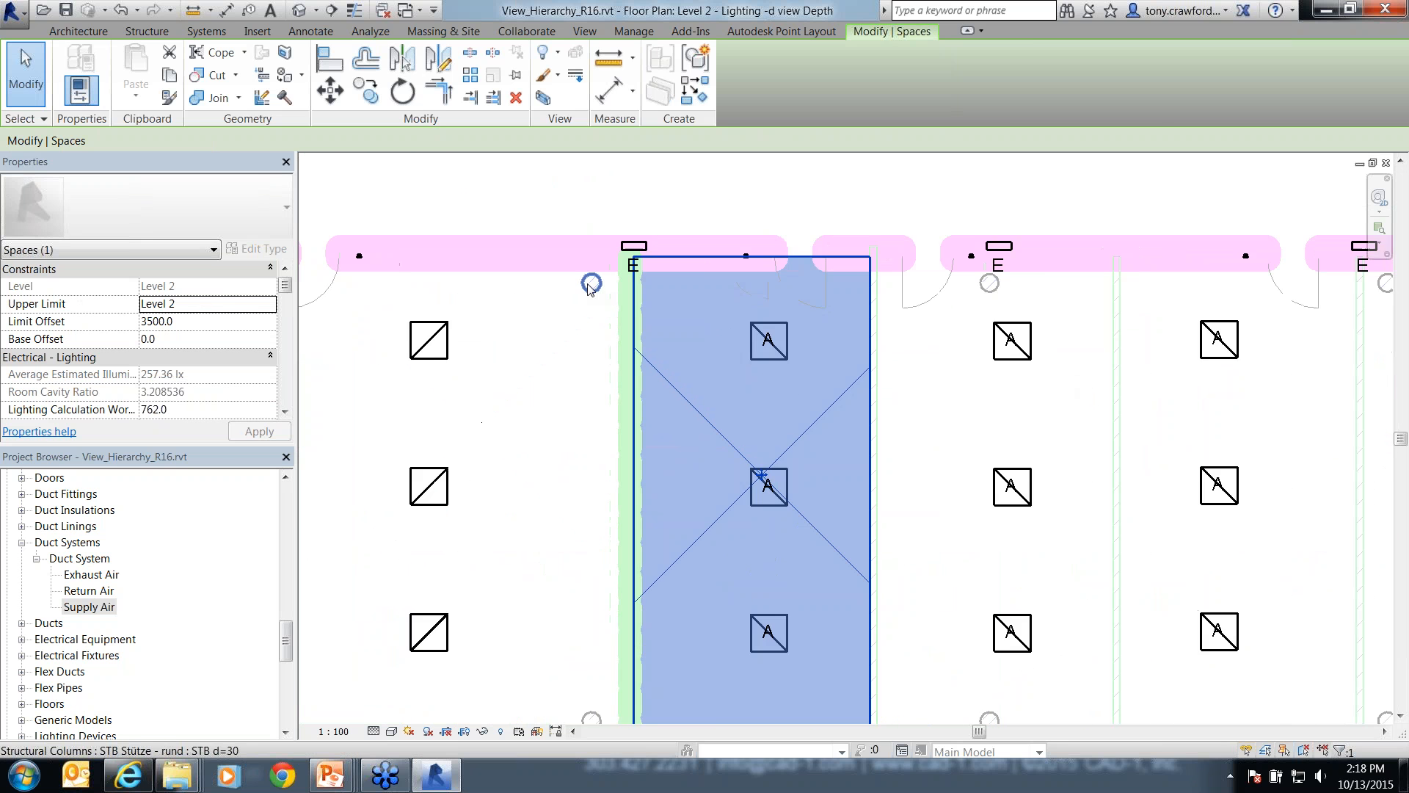
- Set the cut line weight of the wall between Laboratory II and the cleaning room to By Category Override in its element graphics
middle_click_drag(724, 384, 912, 349)
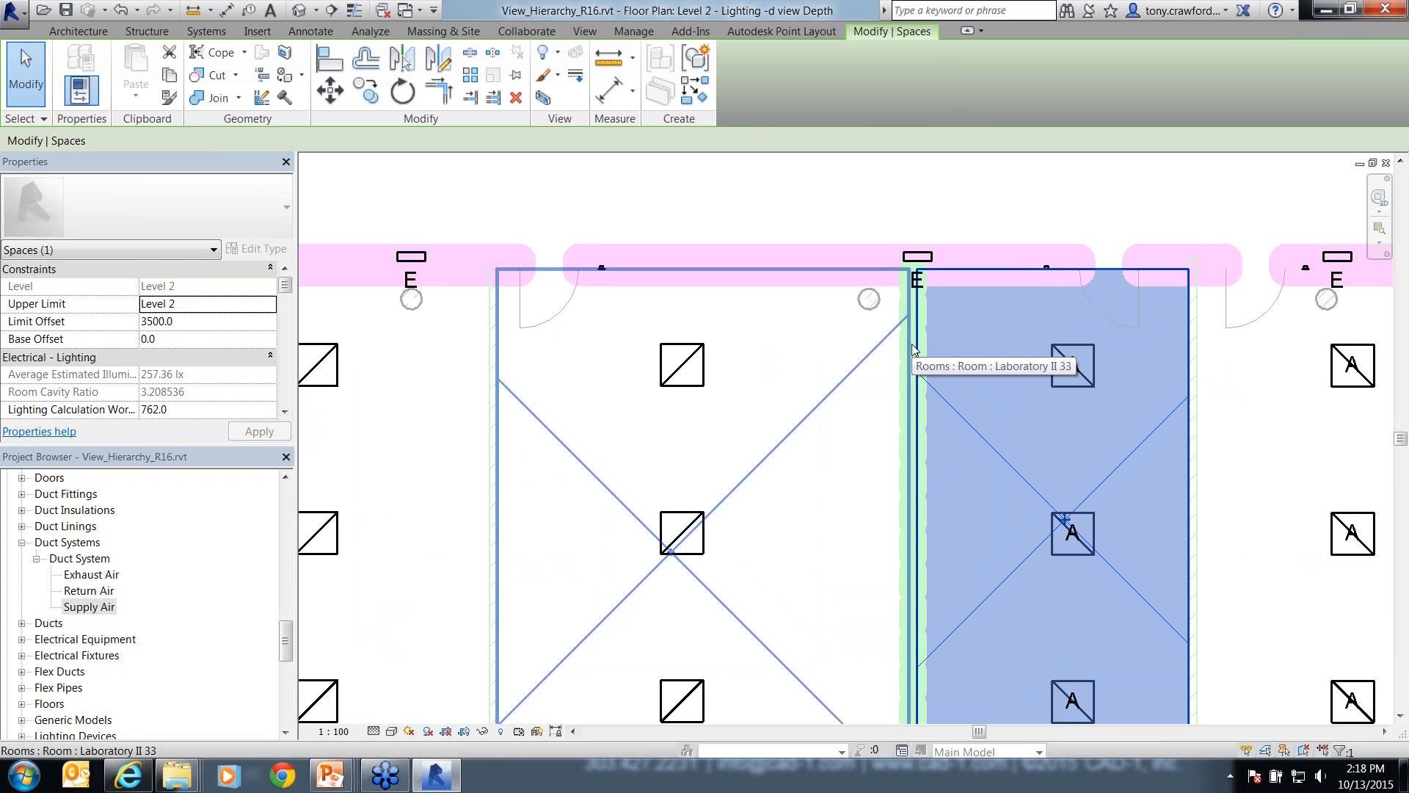
left_click(912, 349)
right_click(913, 350)
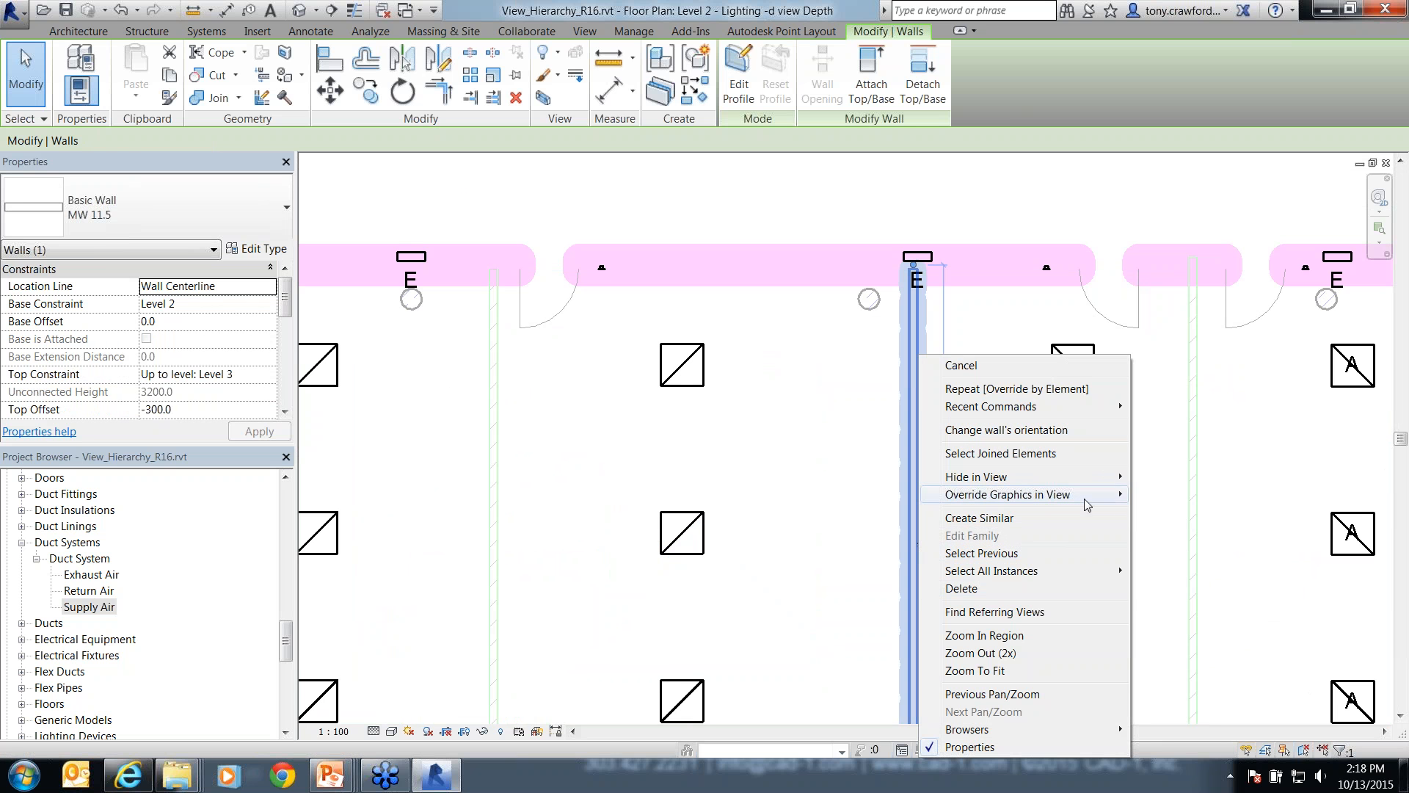
mouse_move(1088, 494)
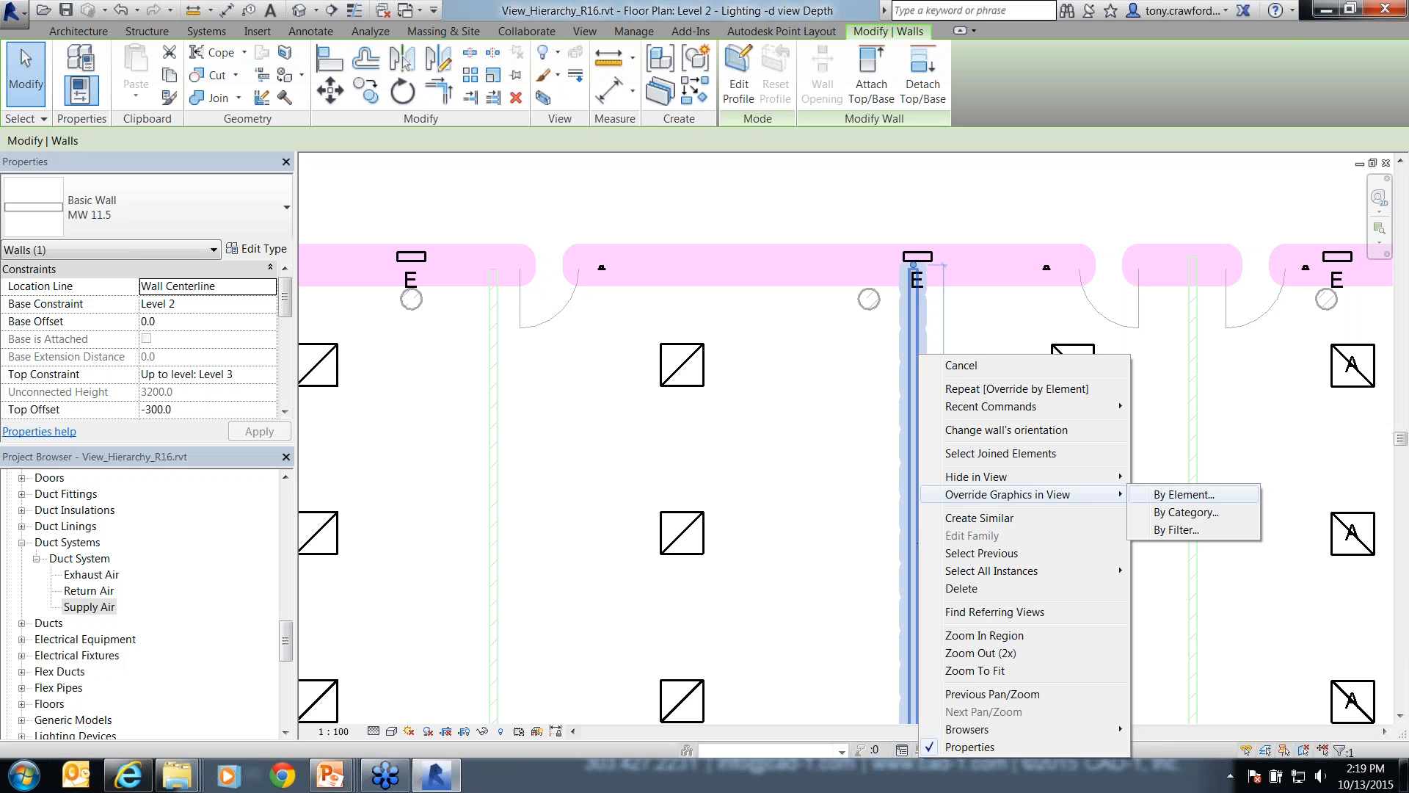
left_click(1174, 493)
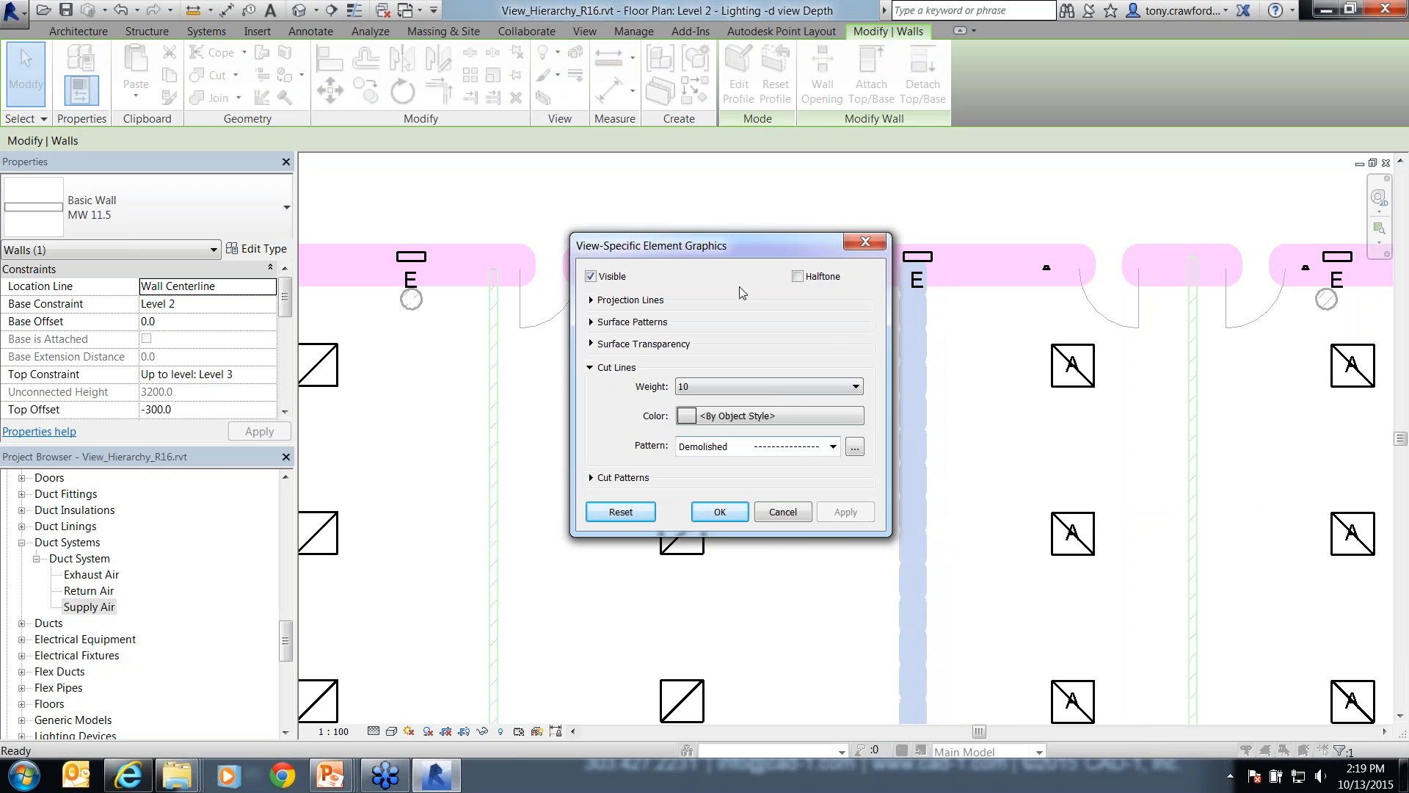
left_click(782, 388)
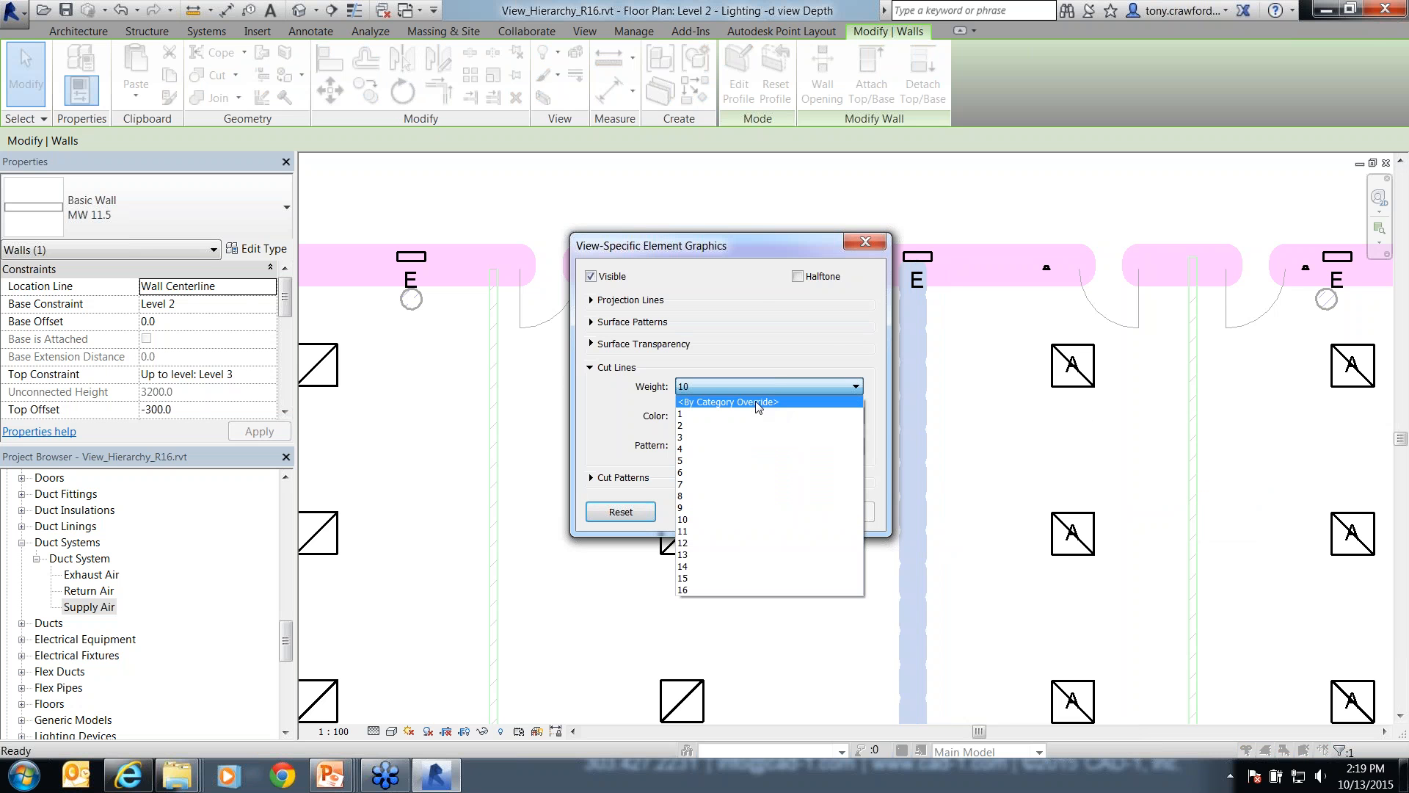
left_click(755, 403)
left_click(780, 386)
left_click(770, 387)
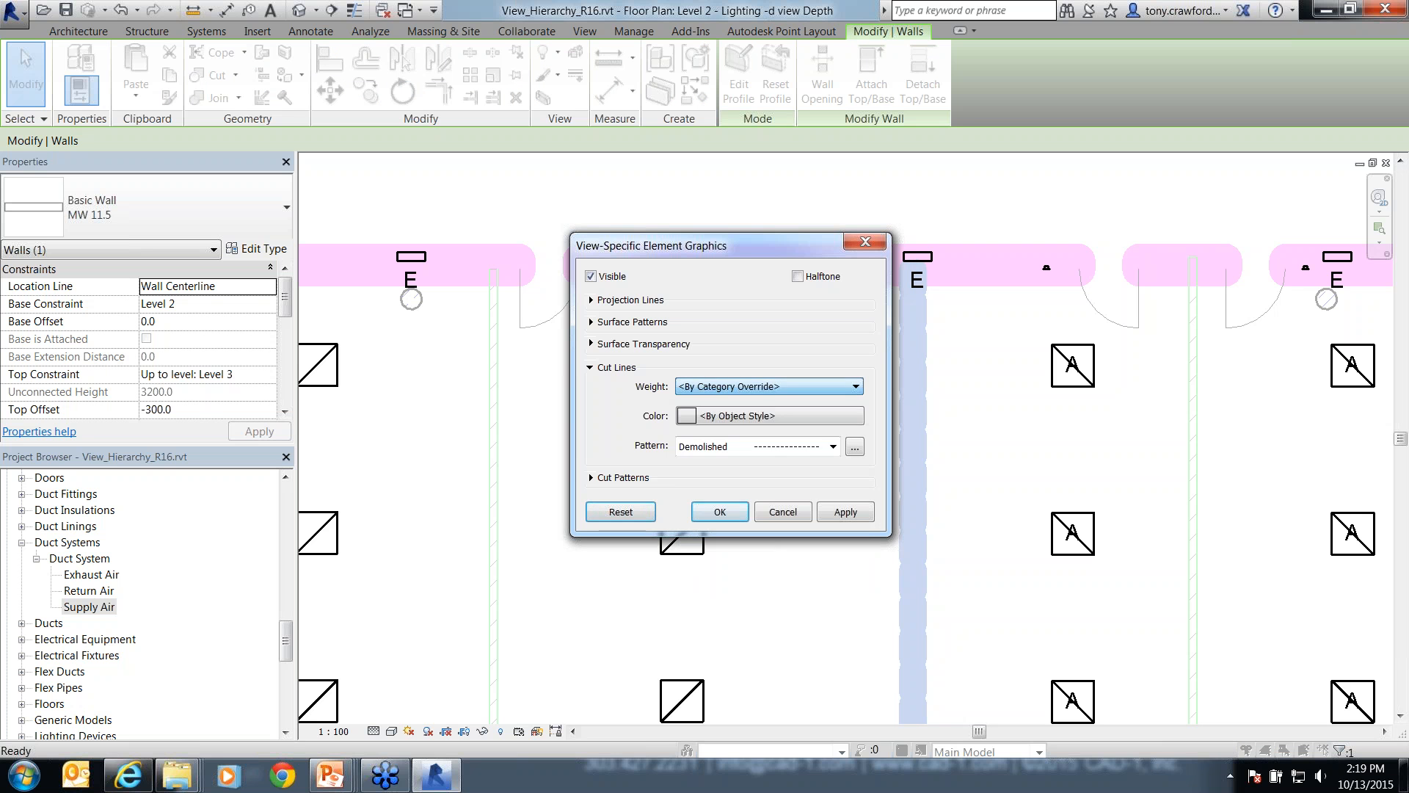
left_click(727, 512)
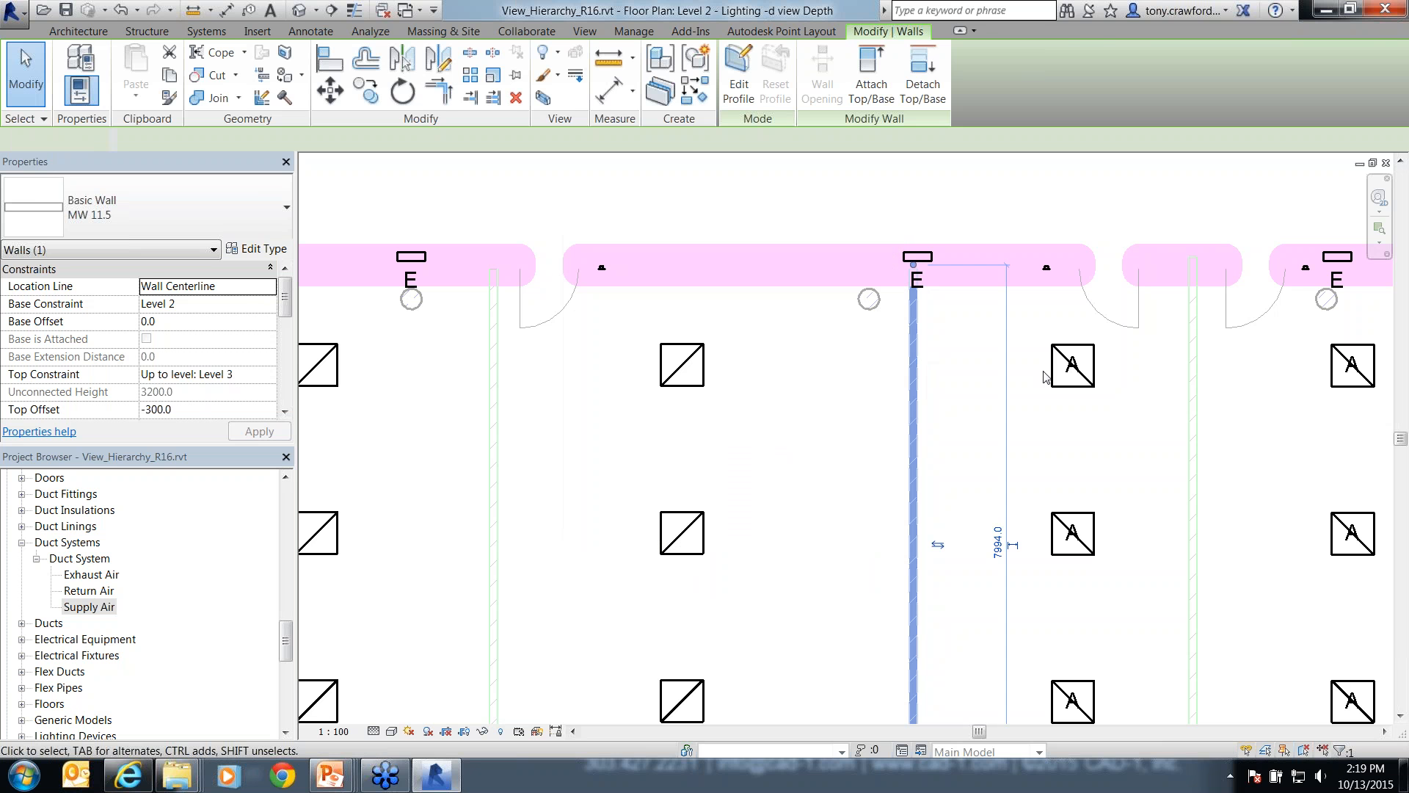
- Clear the corridor wall's by-element cut line overrides, setting the color to No Override and the weight to By Category Override
left_click(787, 251)
left_click(777, 268)
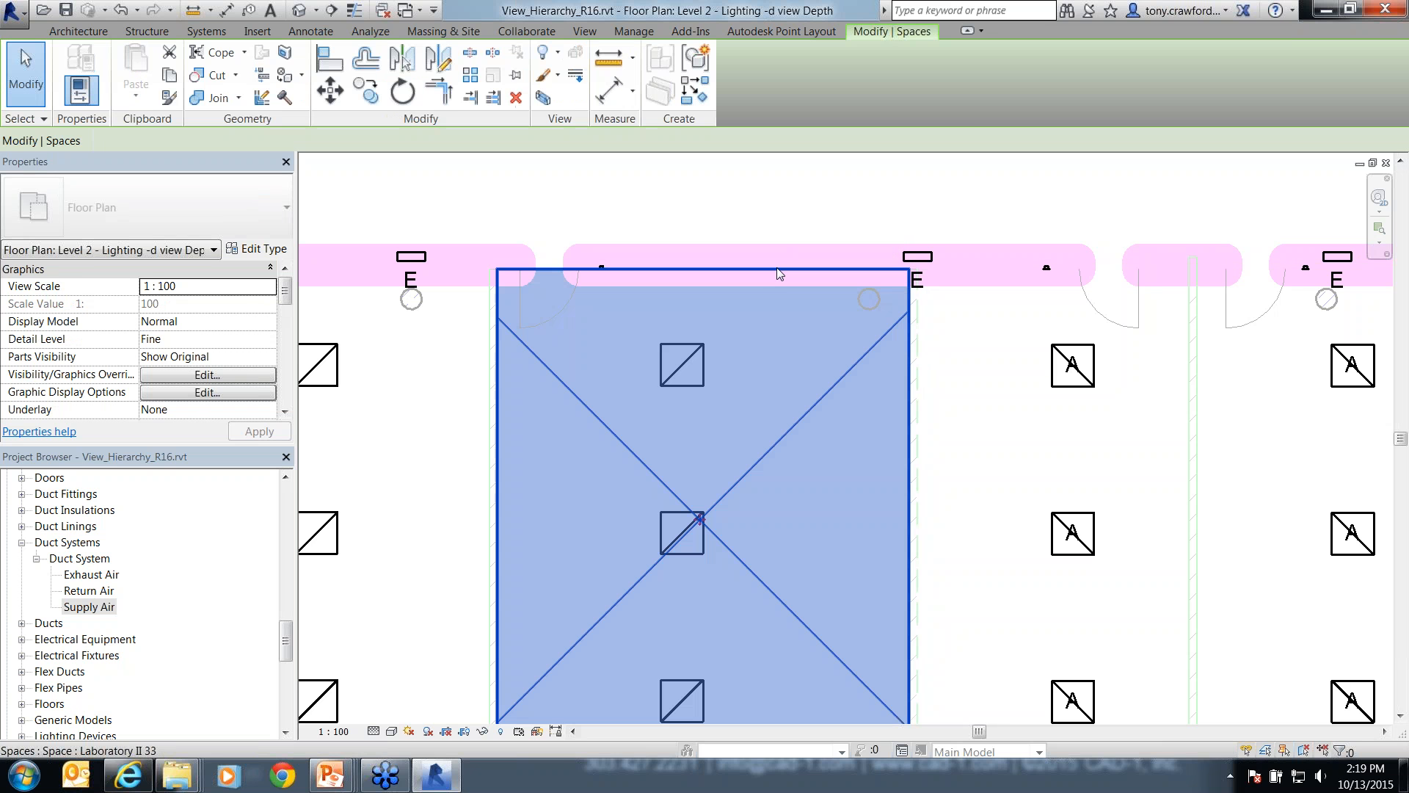
key("Escape")
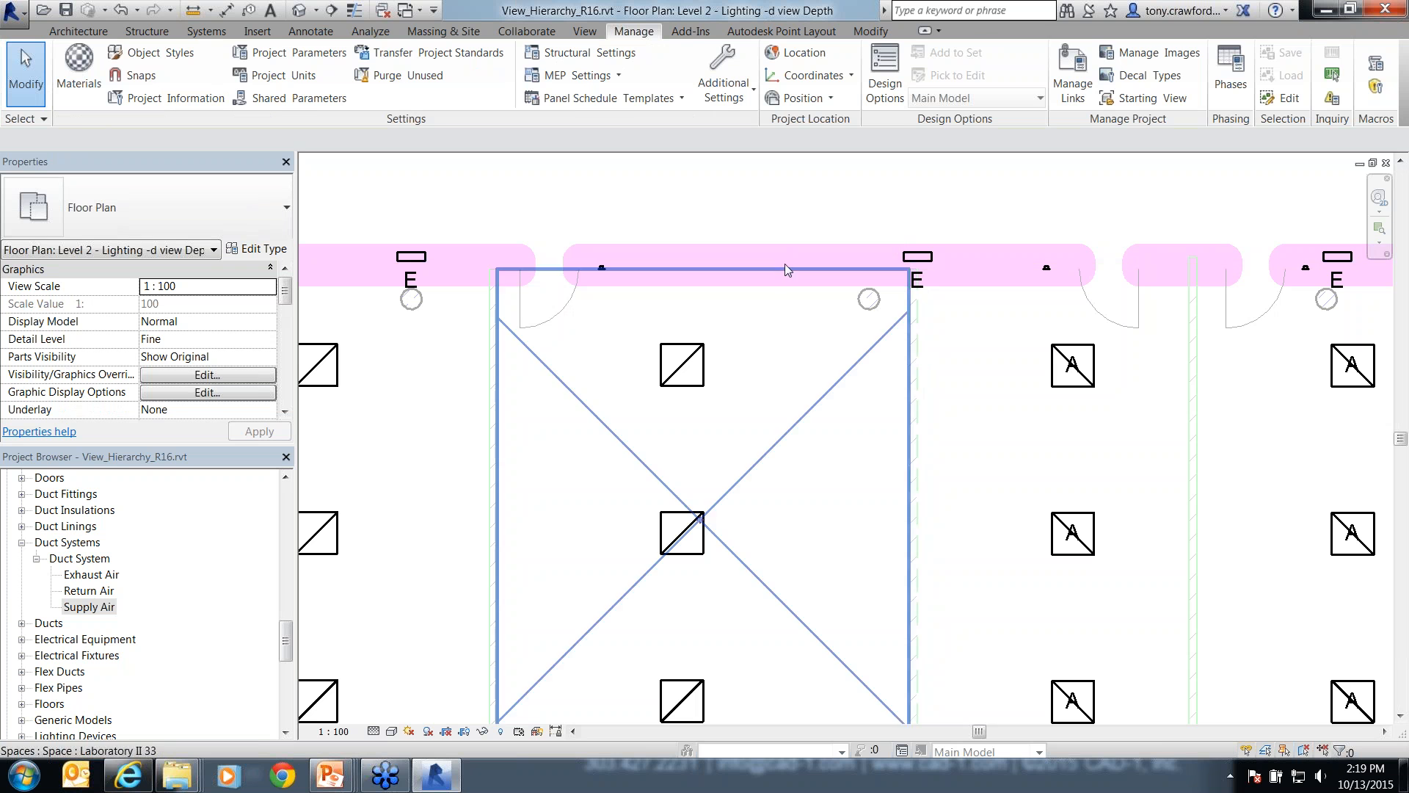
left_click(788, 260)
right_click(789, 265)
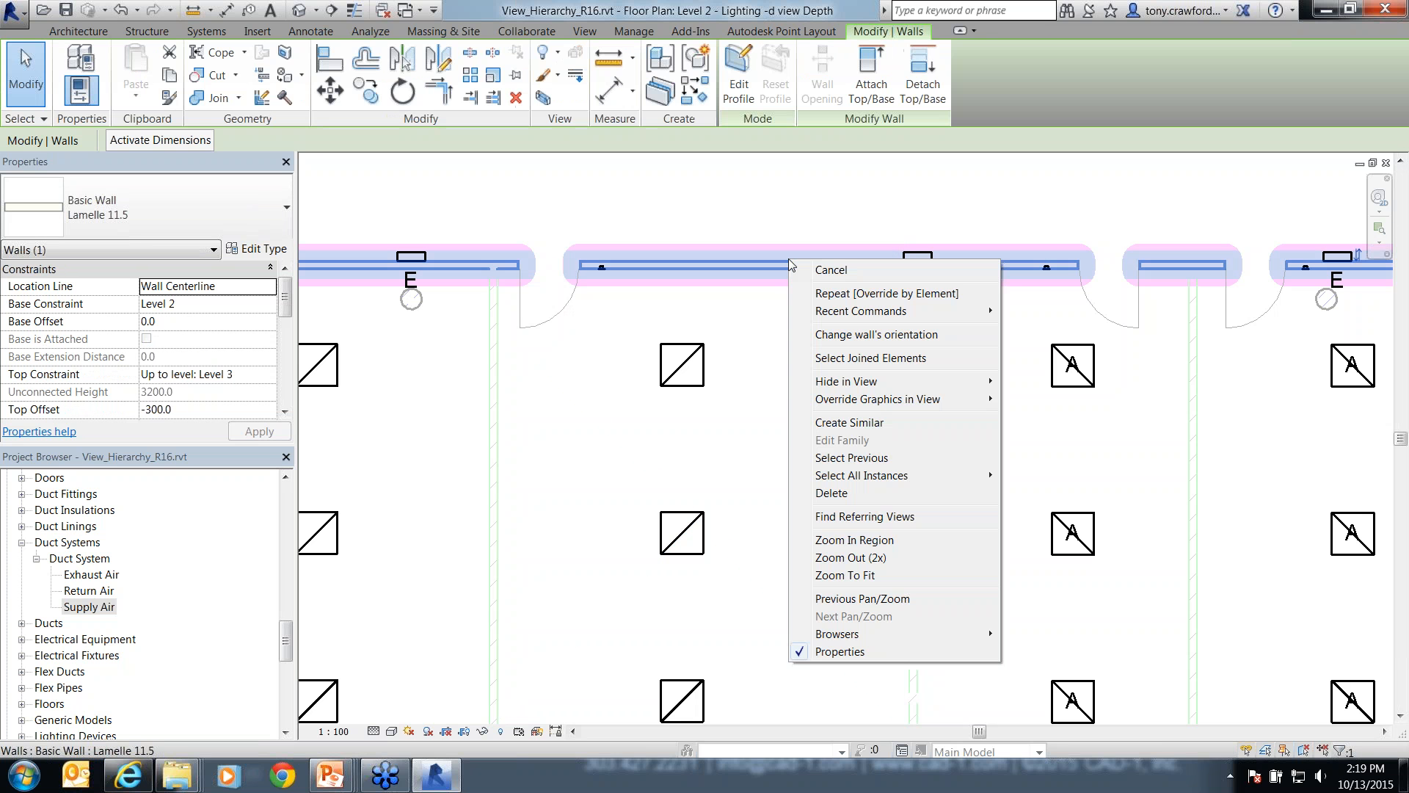
mouse_move(913, 380)
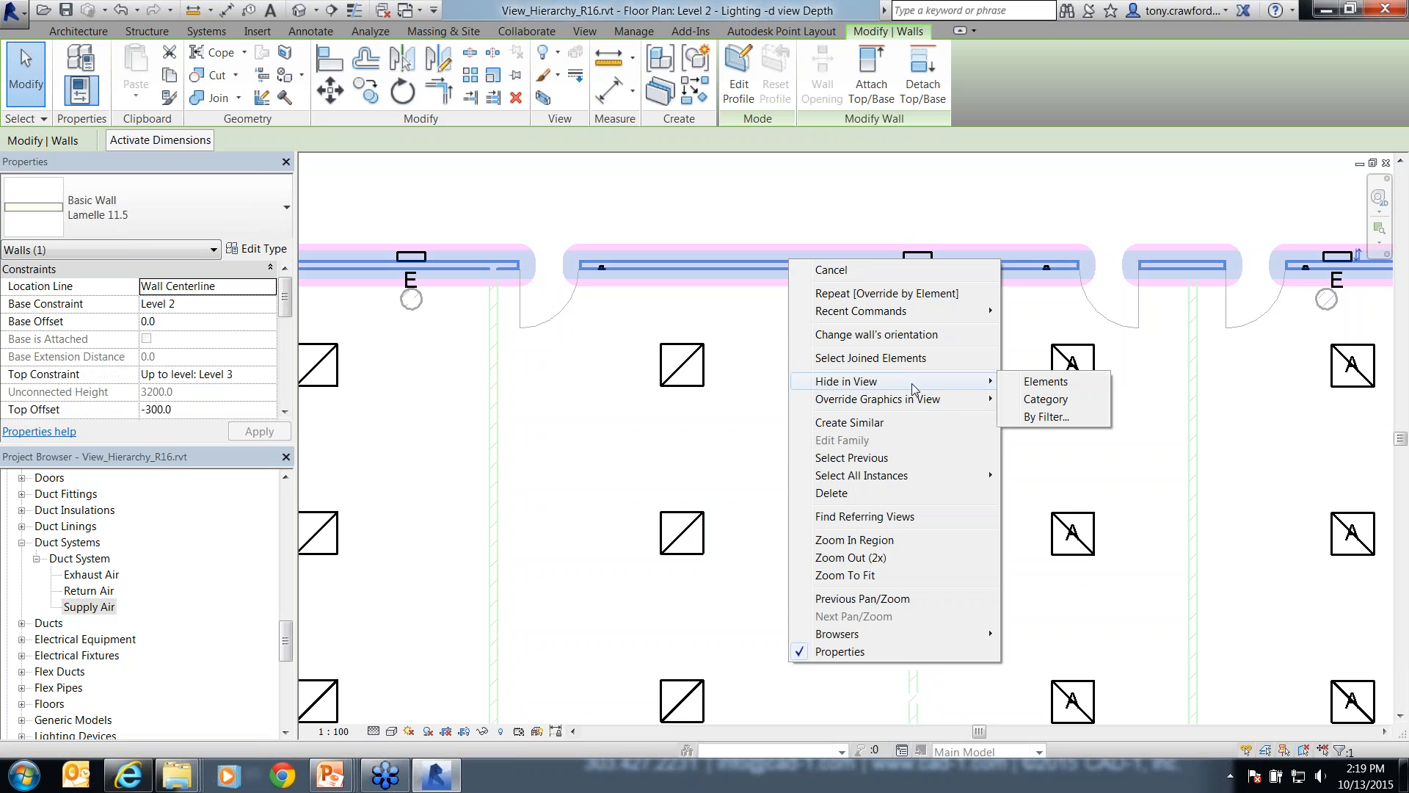
left_click(1051, 400)
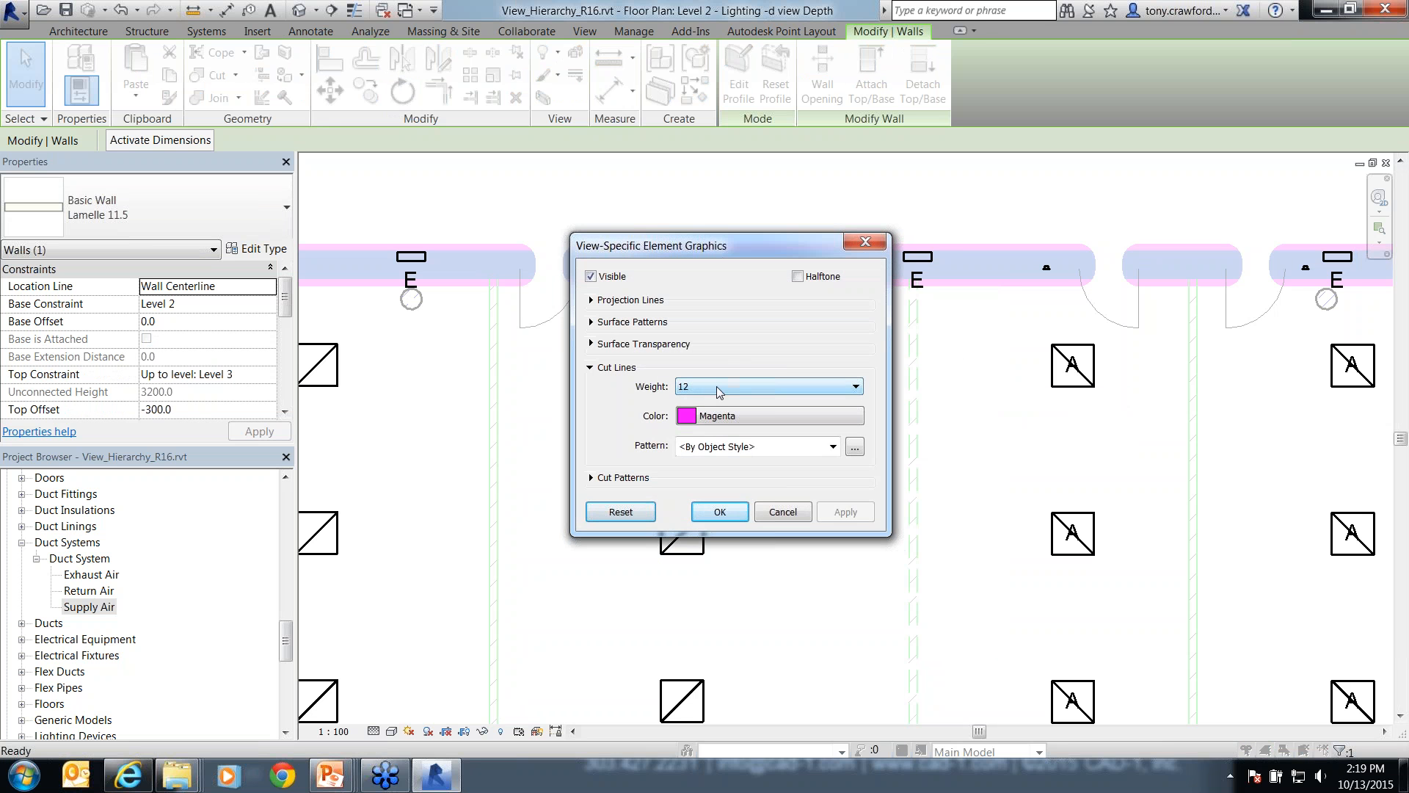
left_click(718, 415)
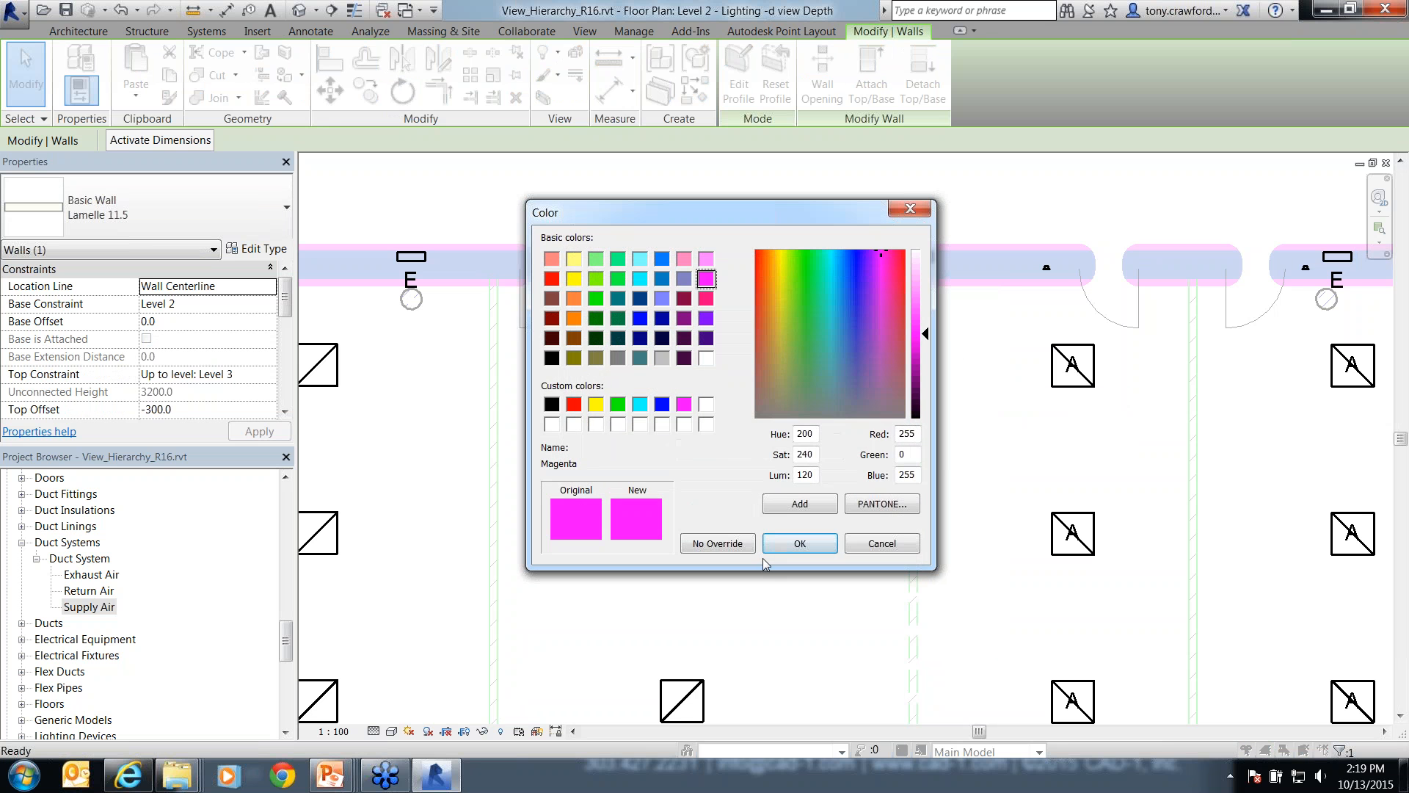
left_click(742, 547)
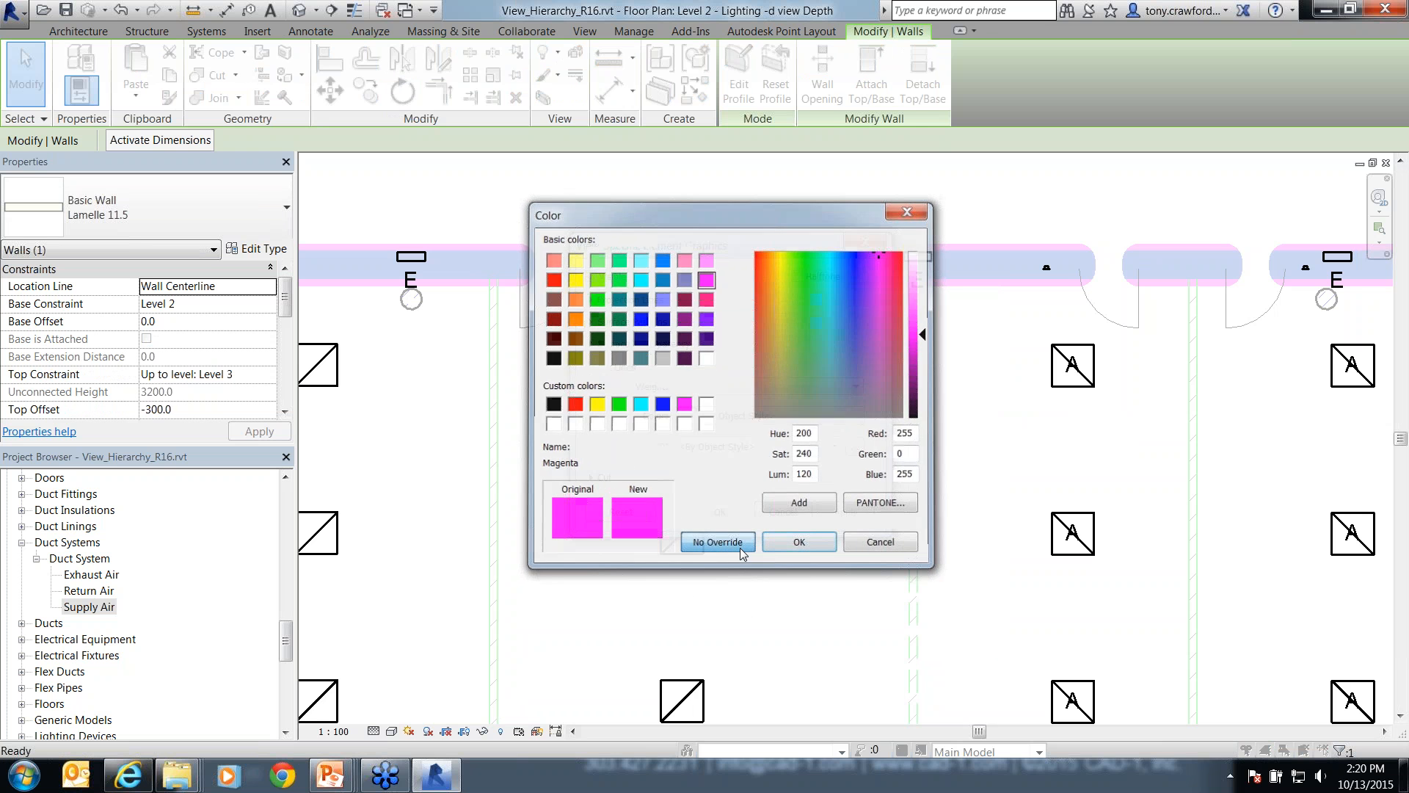
left_click(767, 386)
left_click(765, 403)
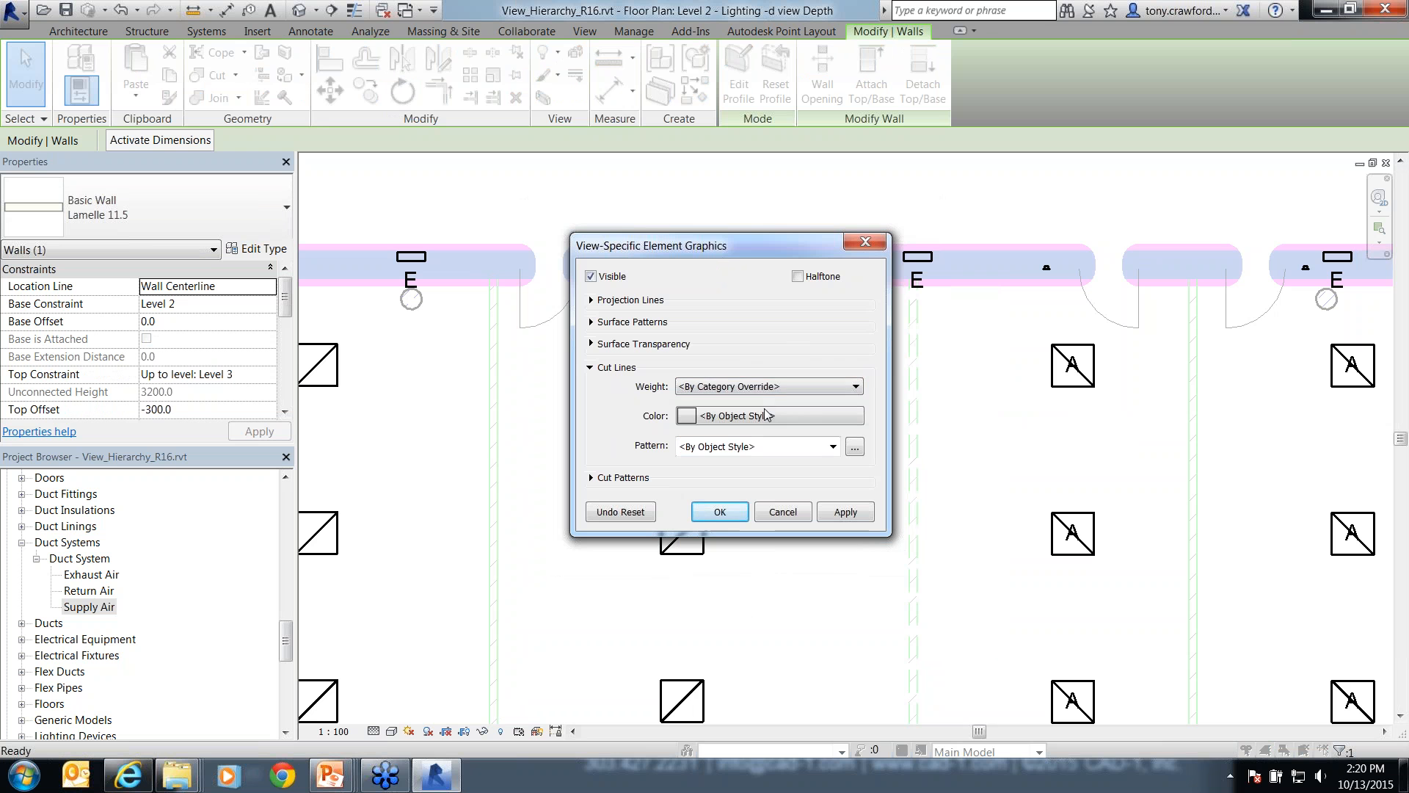
left_click(728, 511)
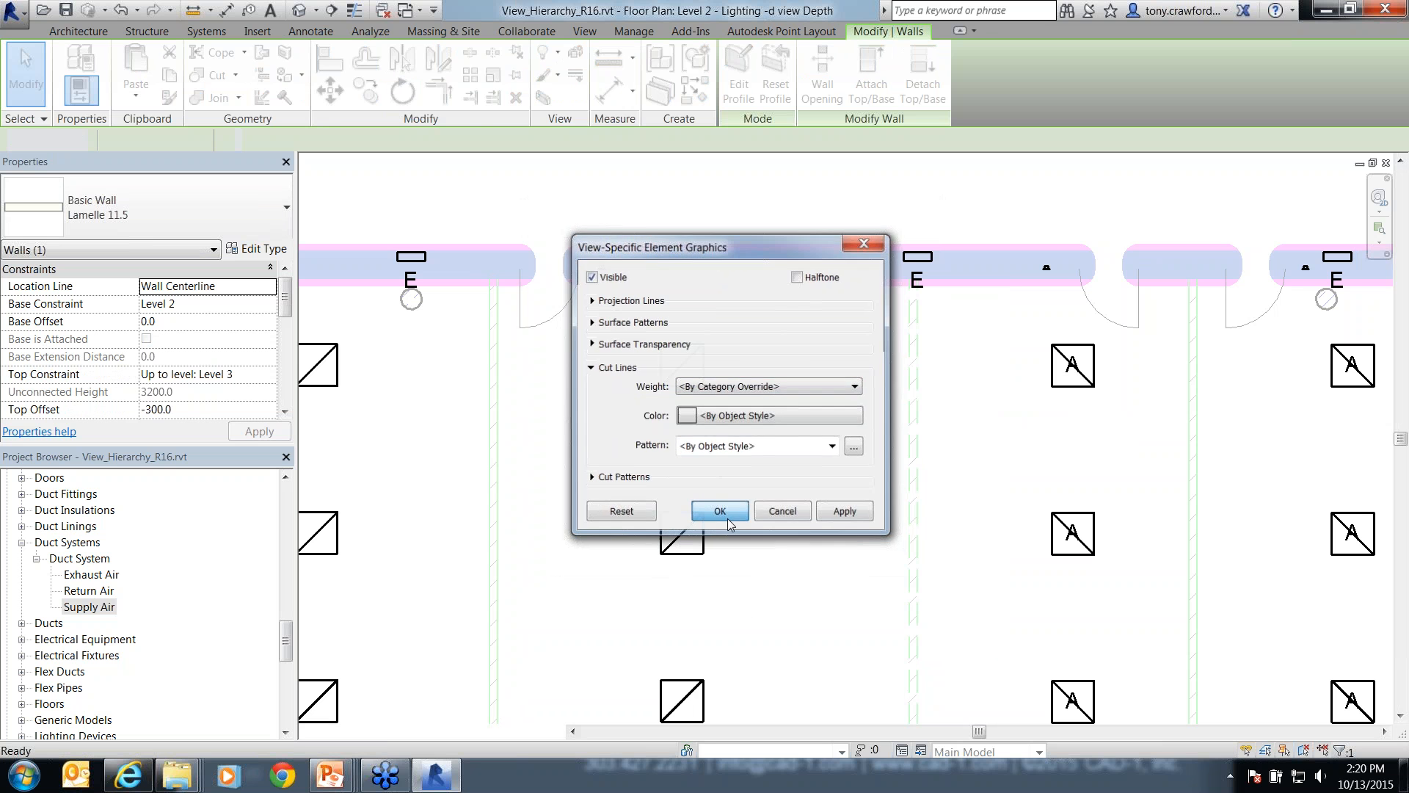
left_click(1019, 451)
- Look over the lighting layout and walls in the view depth plan, and open the Level 2 - Lighting -b floor plan
scroll(1008, 447, "down", 2)
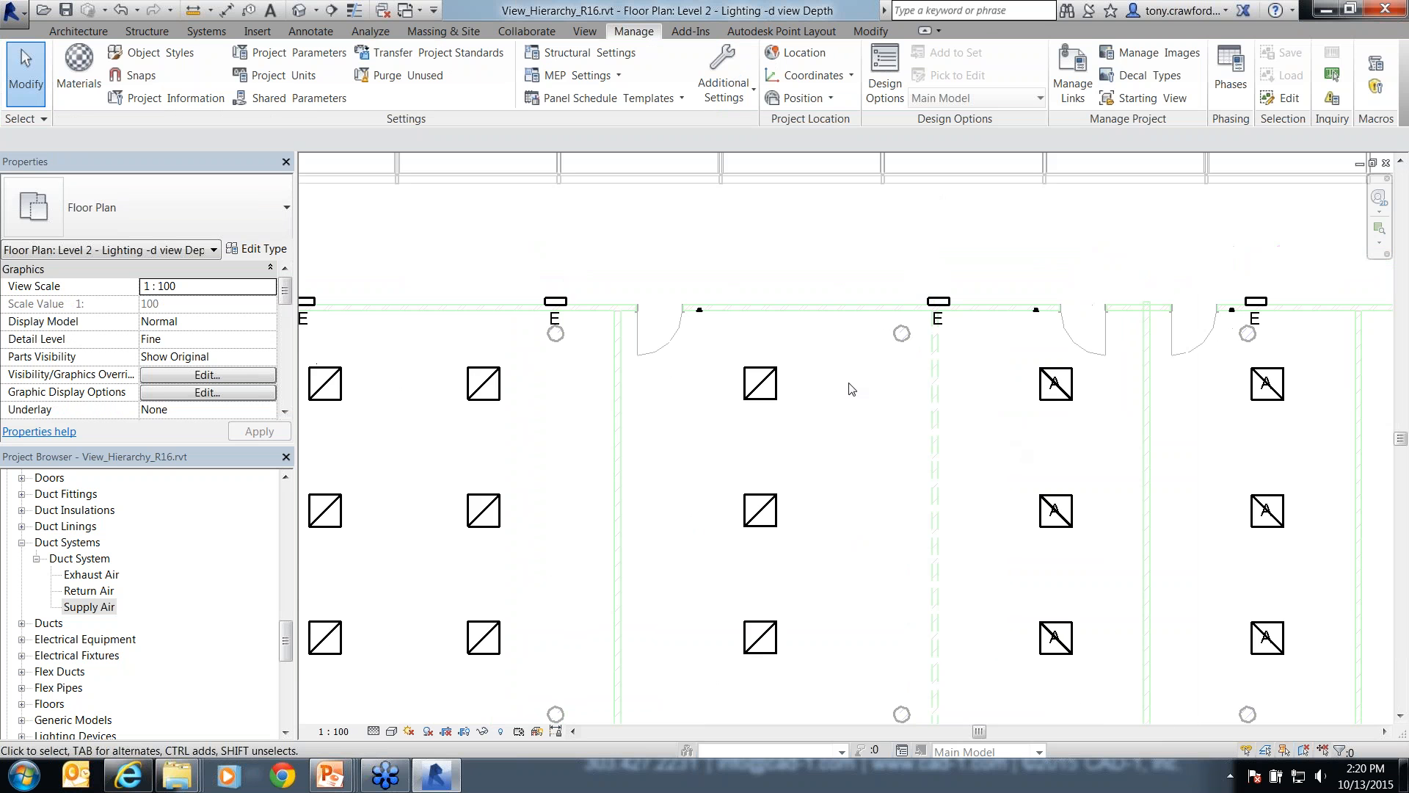
scroll(836, 381, "down", 2)
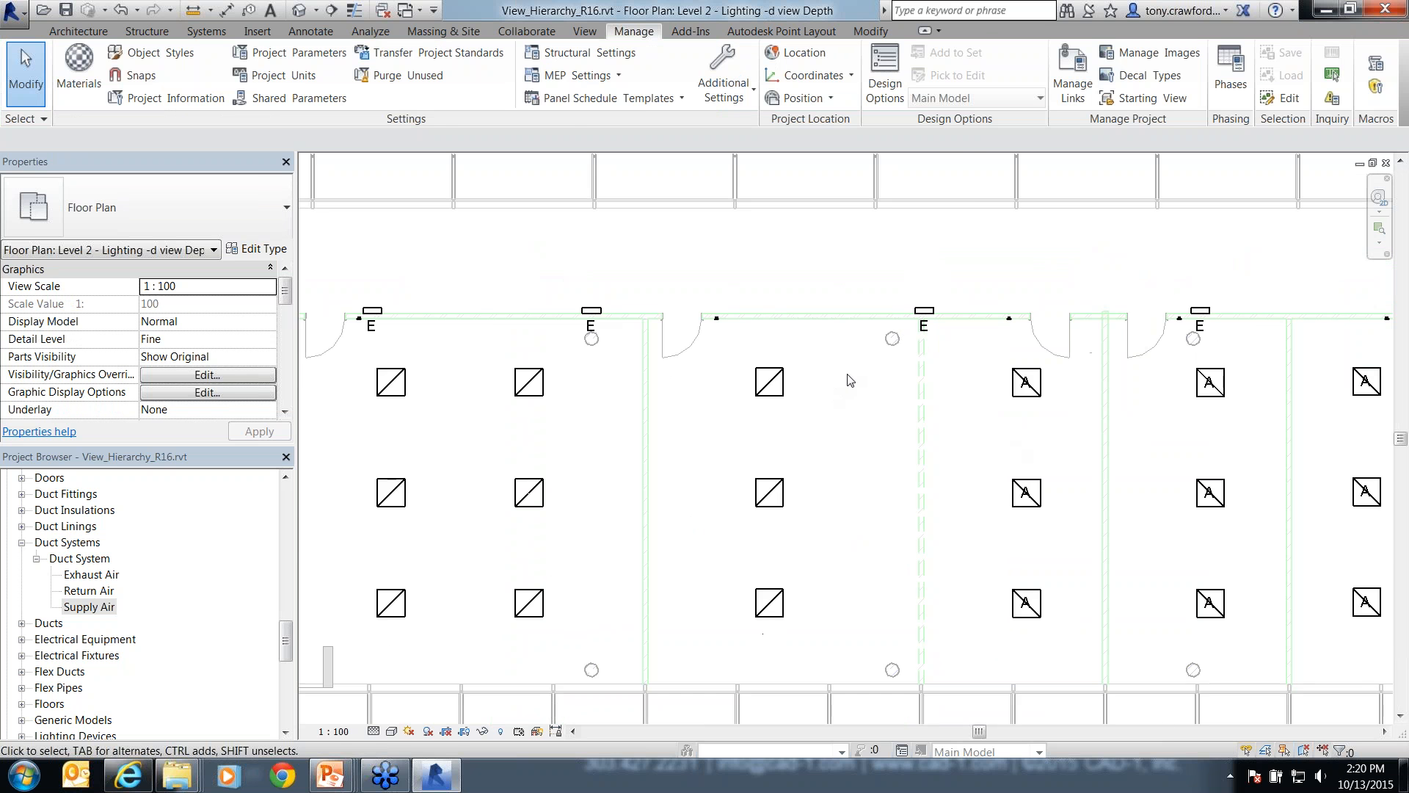
middle_click_drag(711, 433, 1003, 425)
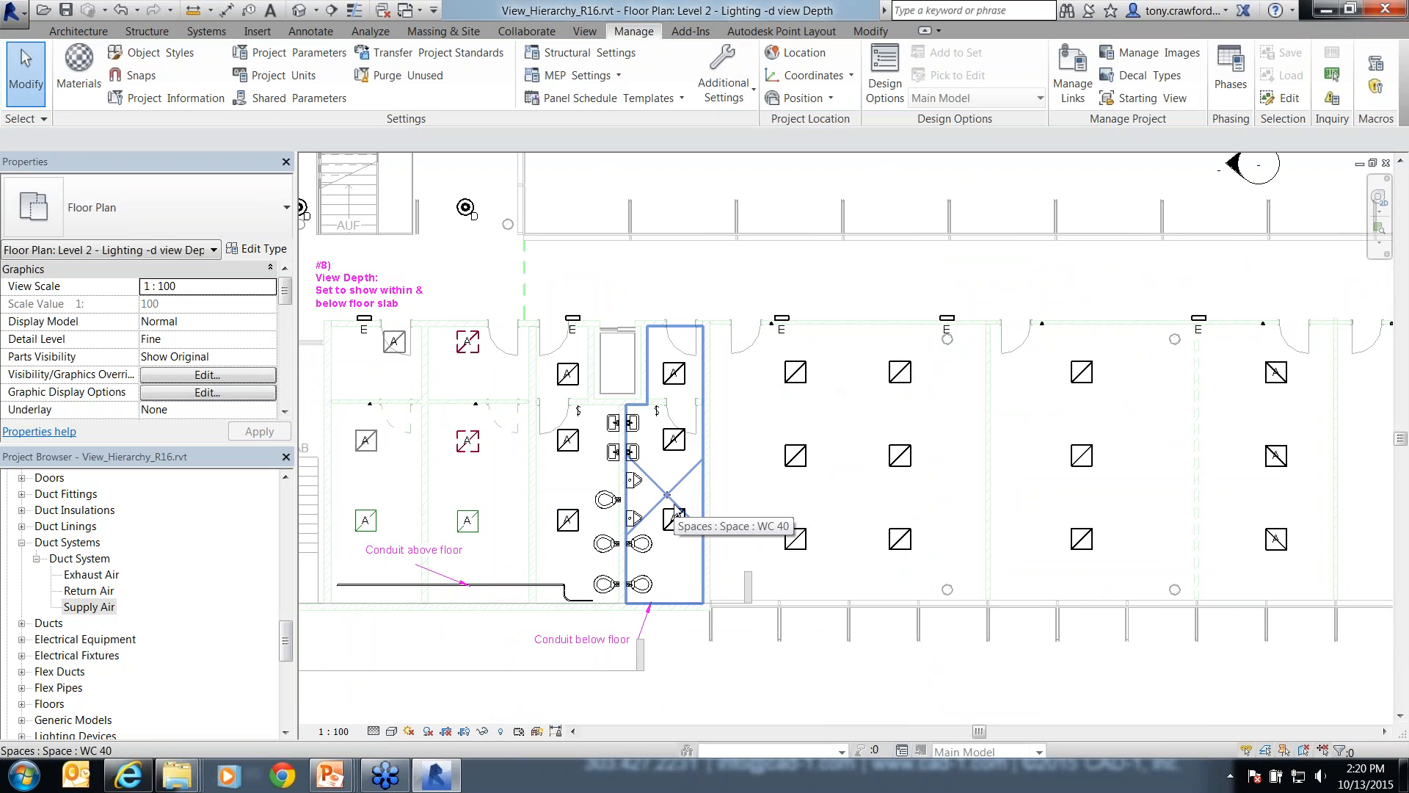
middle_click_drag(1147, 514, 869, 502)
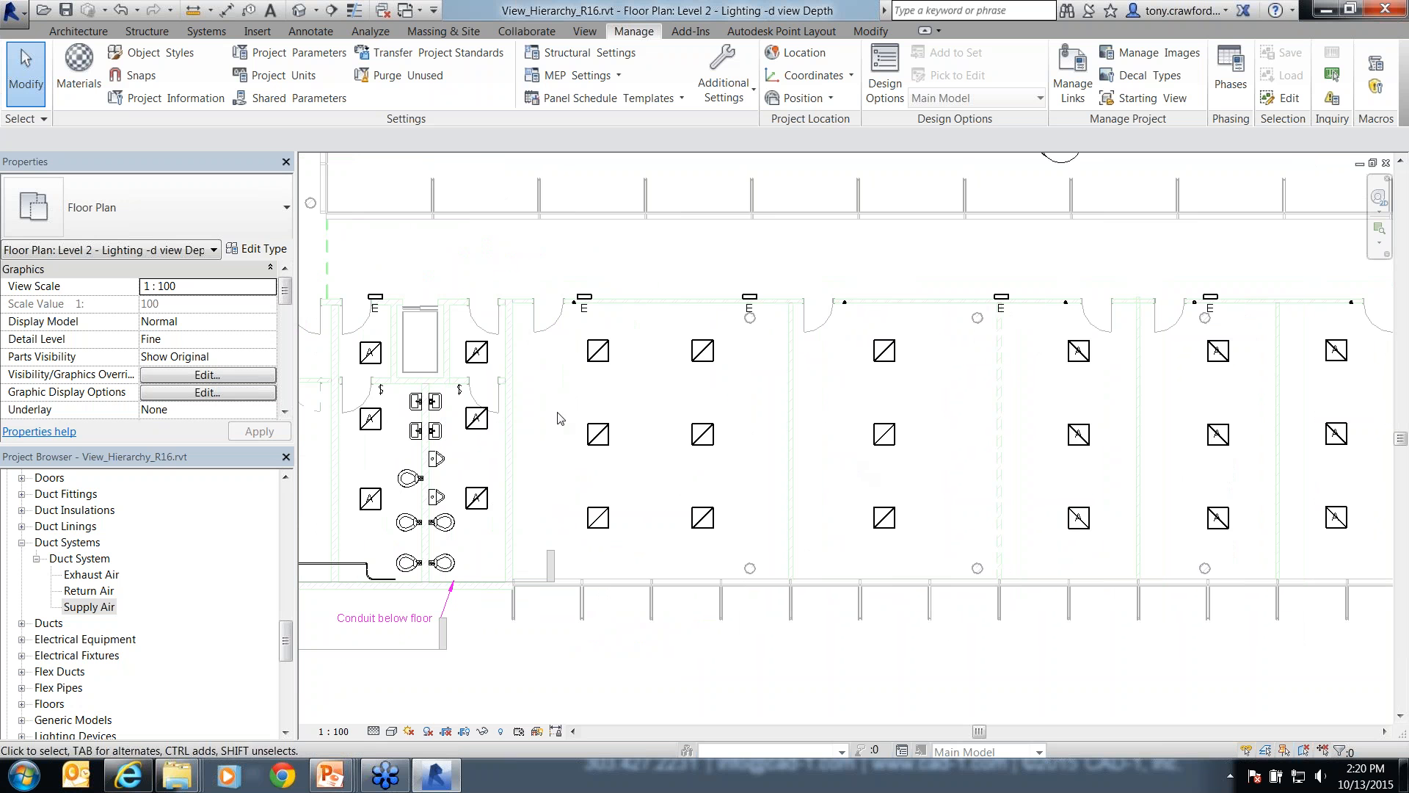
left_click_drag(286, 640, 298, 521)
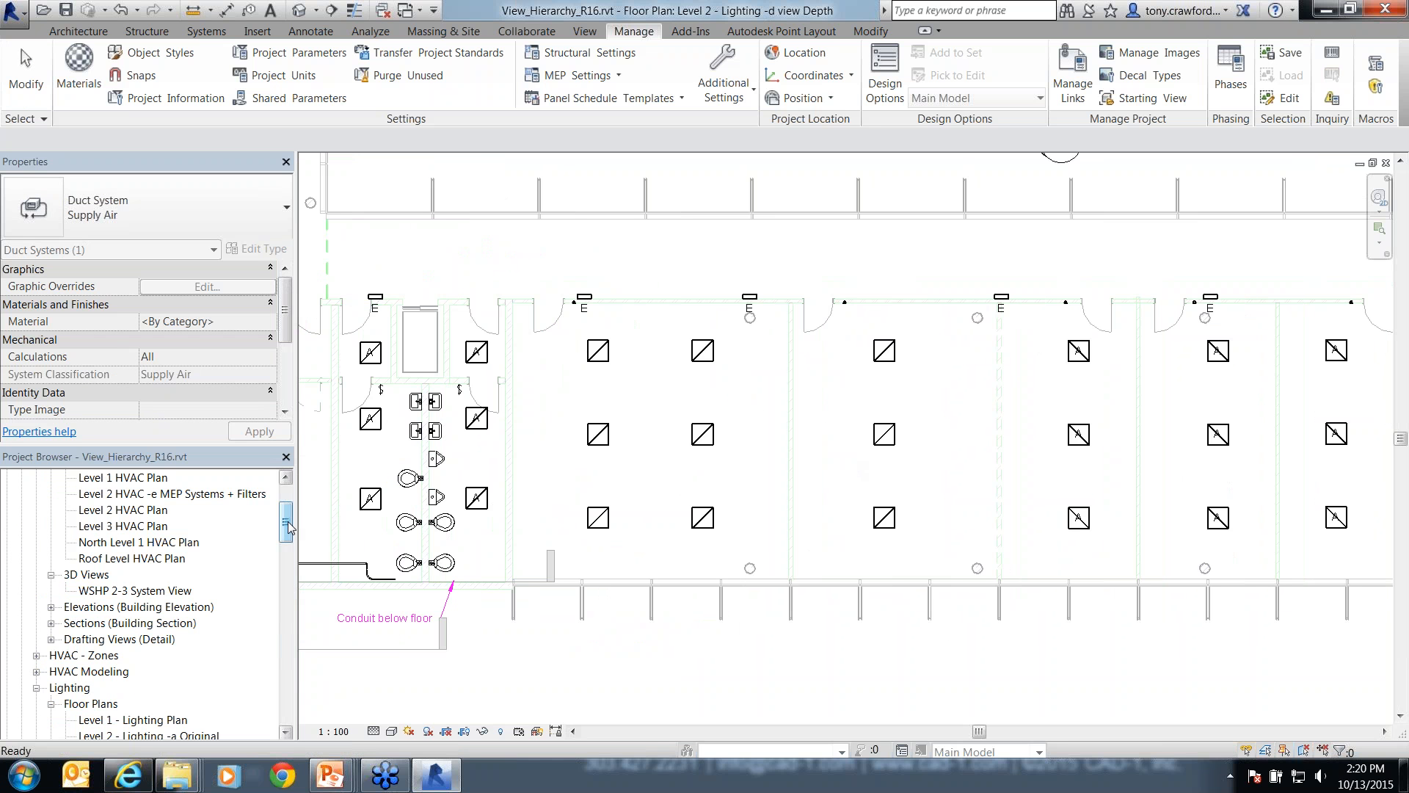
scroll(169, 564, "down", 4)
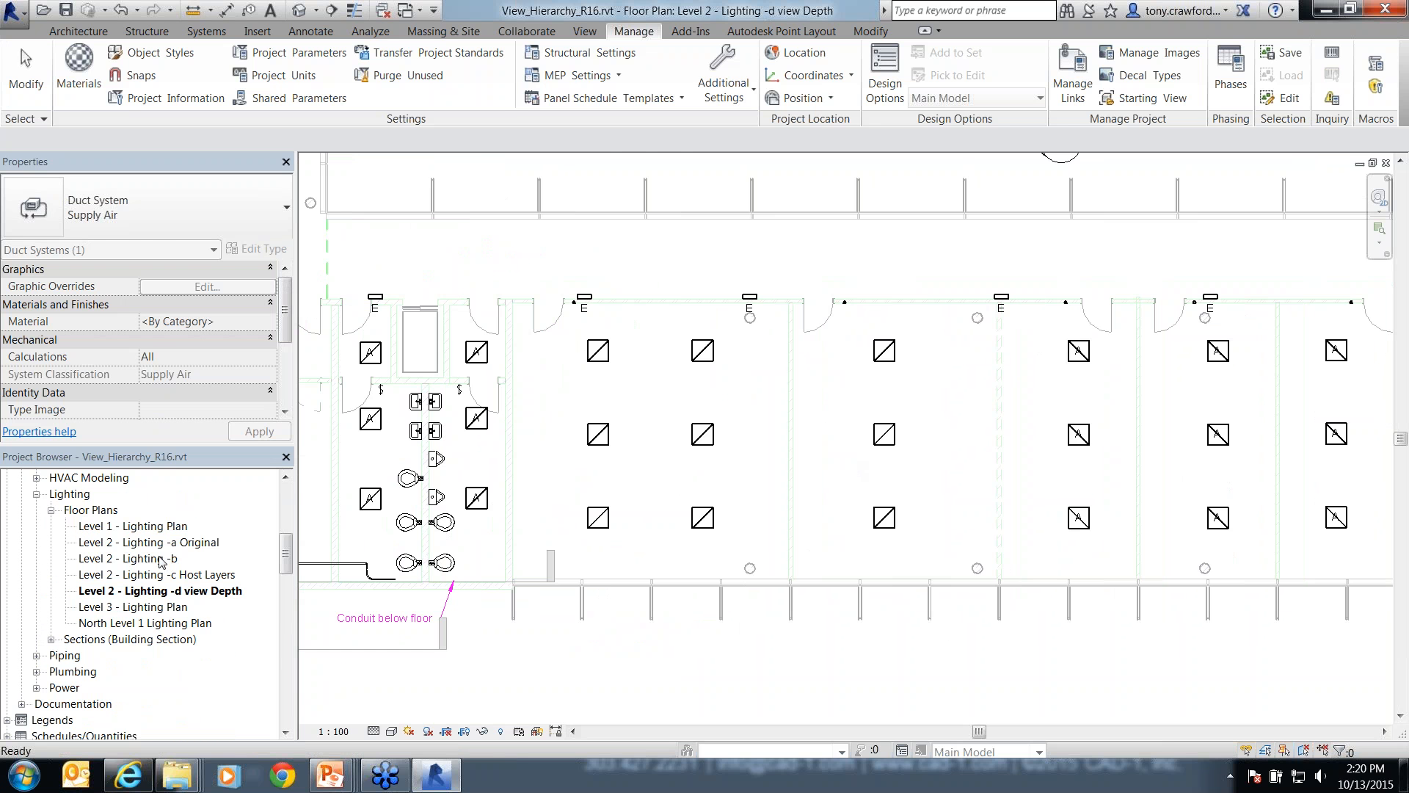
double_click(161, 559)
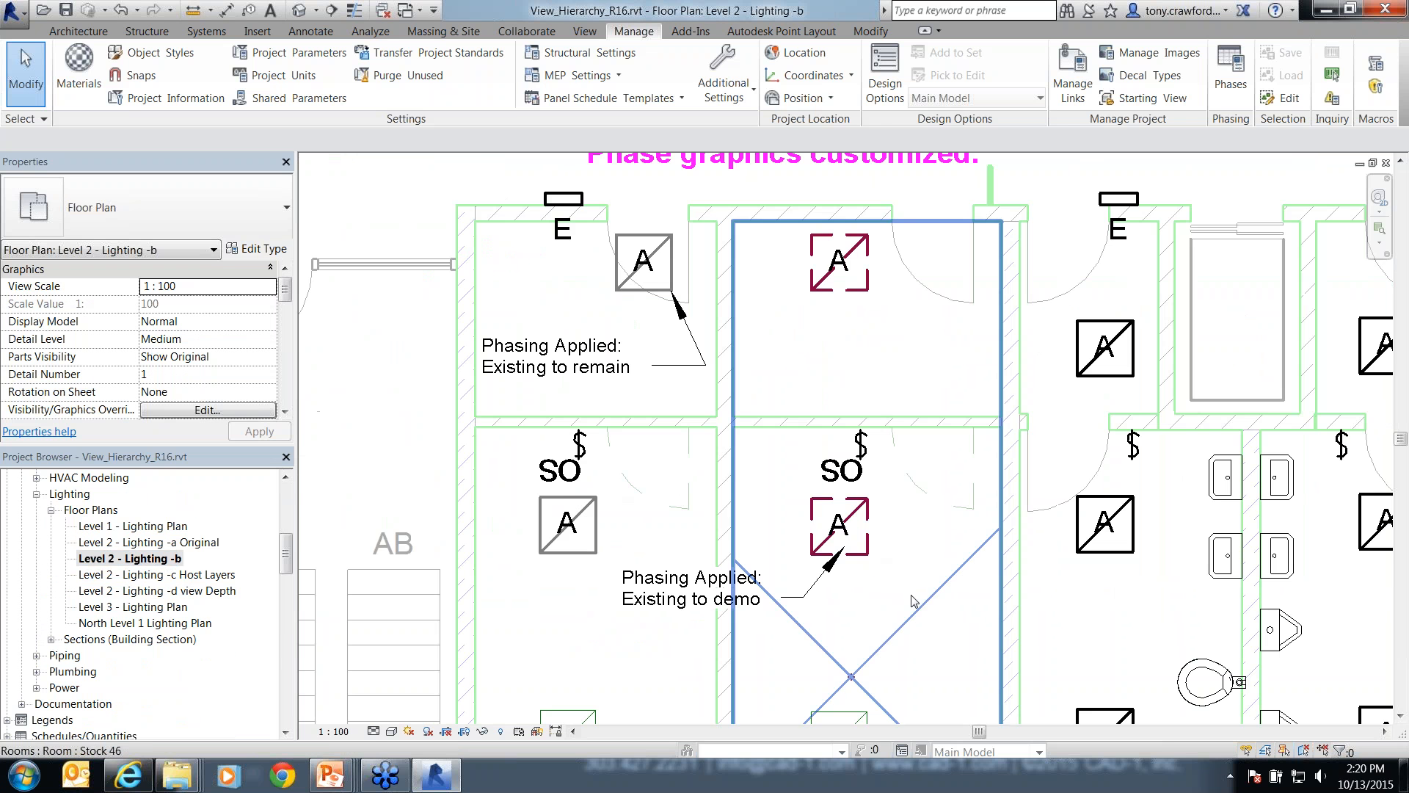
- Set the cut line weight of the wall between Laboratory II and Cleaning 34 to By Category Override in the Lighting -b plan
middle_click_drag(945, 602, 500, 508)
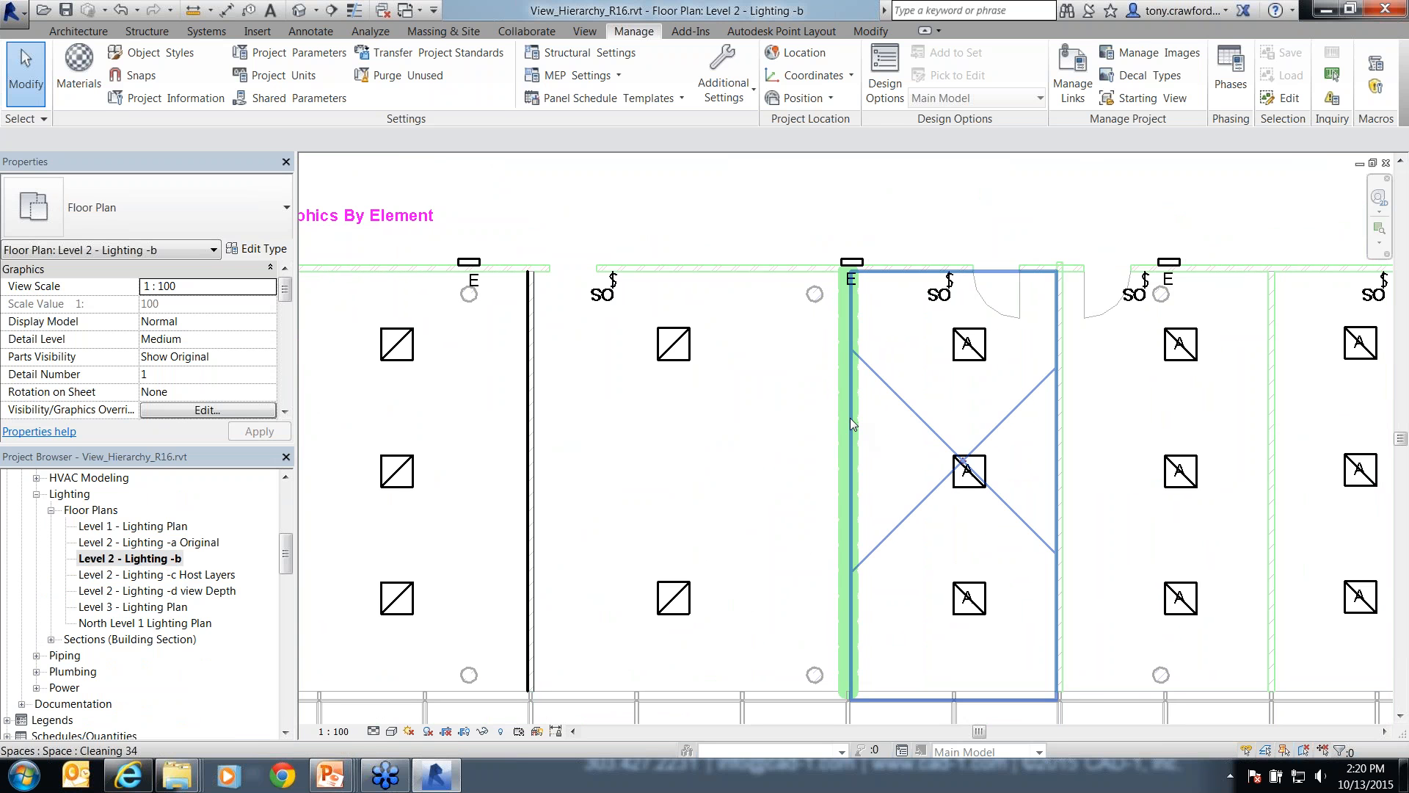
key("Tab")
key("Tab")
left_click(850, 417)
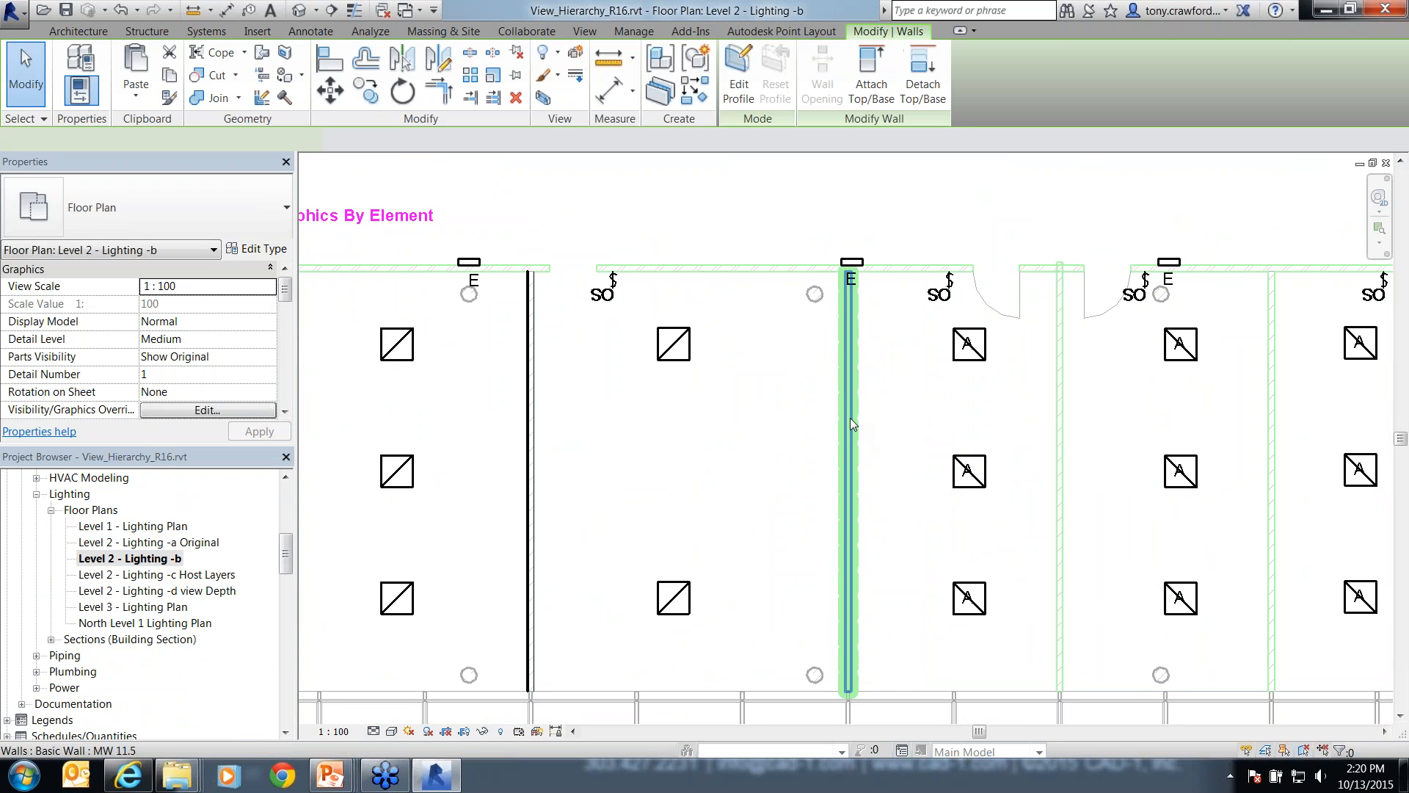
right_click(849, 417)
mouse_move(1015, 161)
left_click(1116, 154)
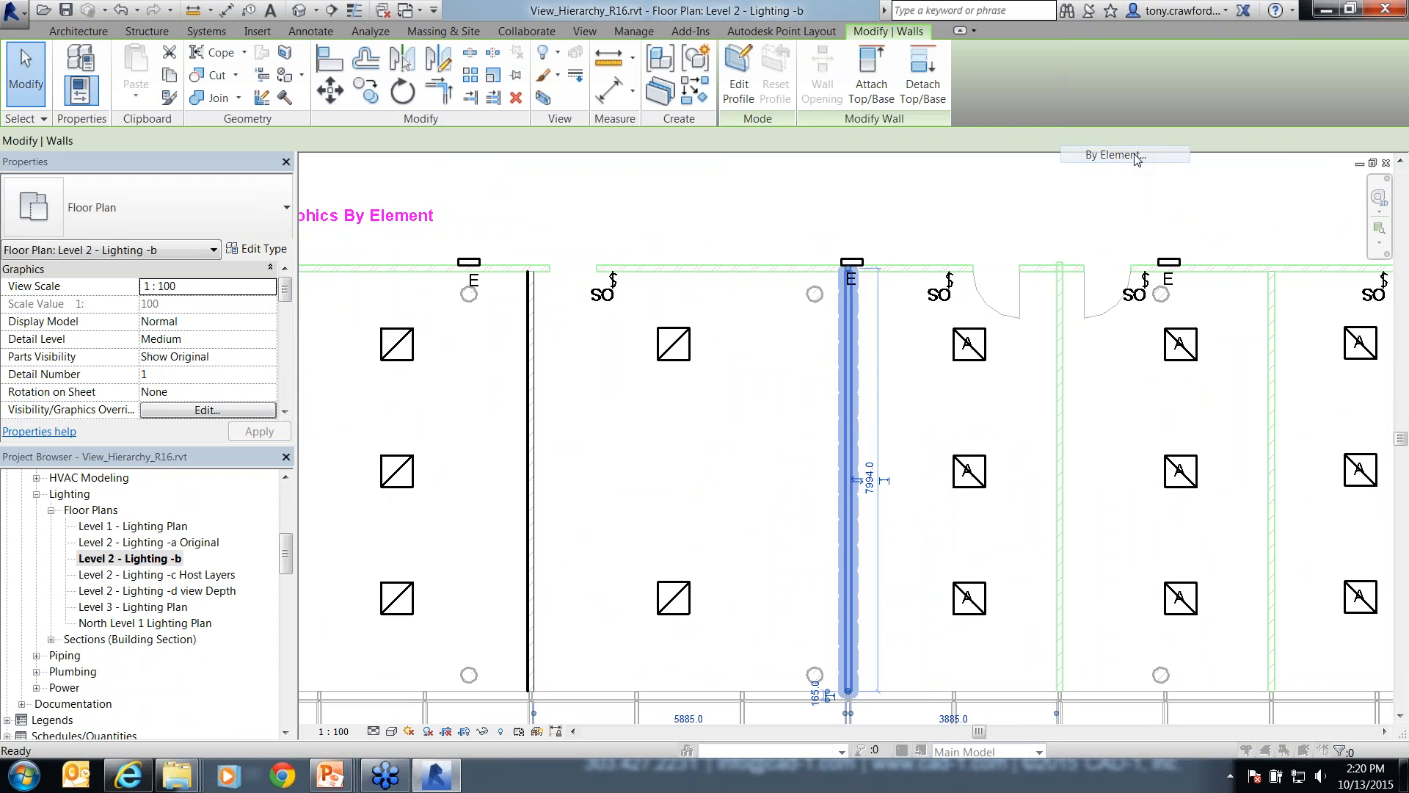
left_click(711, 386)
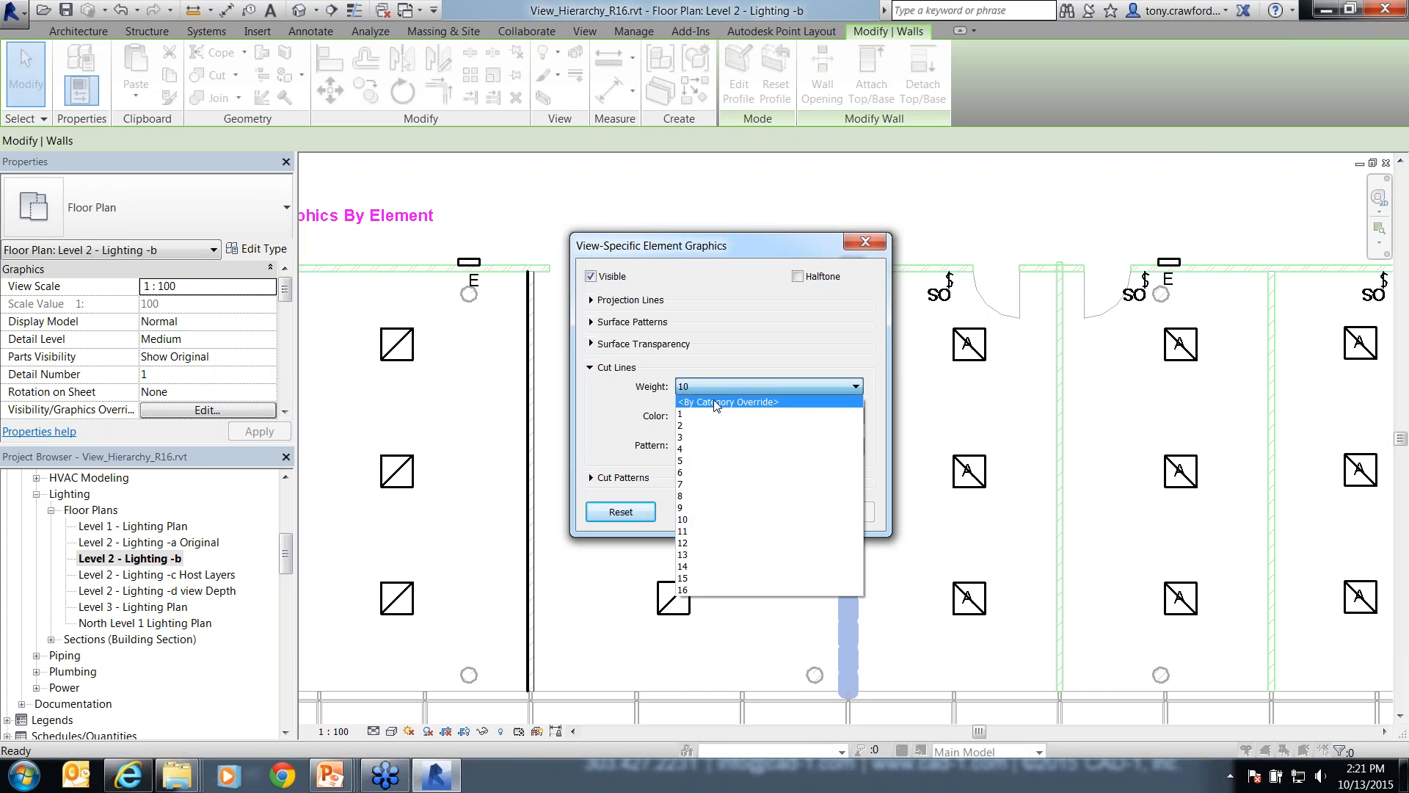
left_click(715, 400)
left_click(720, 512)
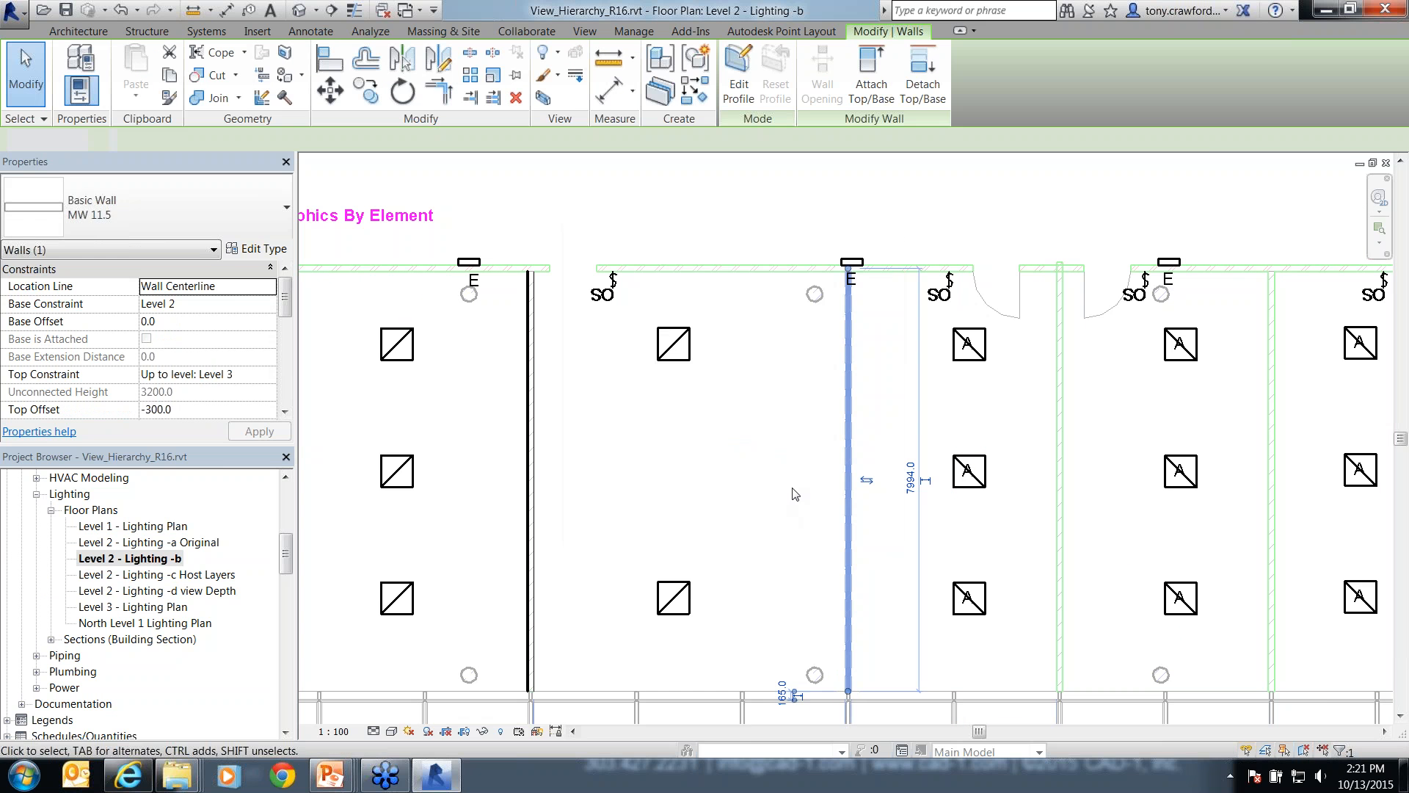
left_click(793, 493)
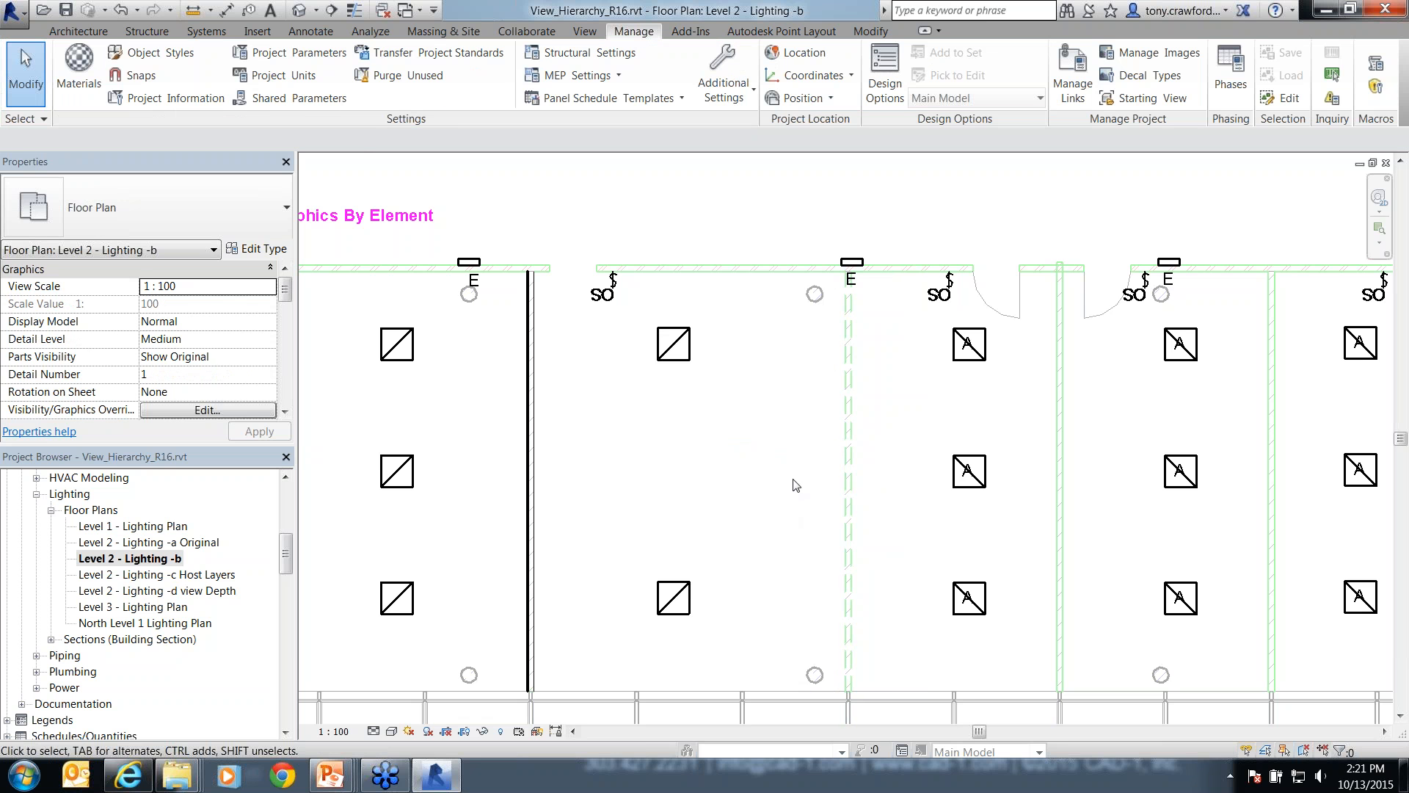
- Examine the wall beside Cleaning 34 and the laboratory lighting fixtures around the by-element graphics note
scroll(844, 422, "up", 5)
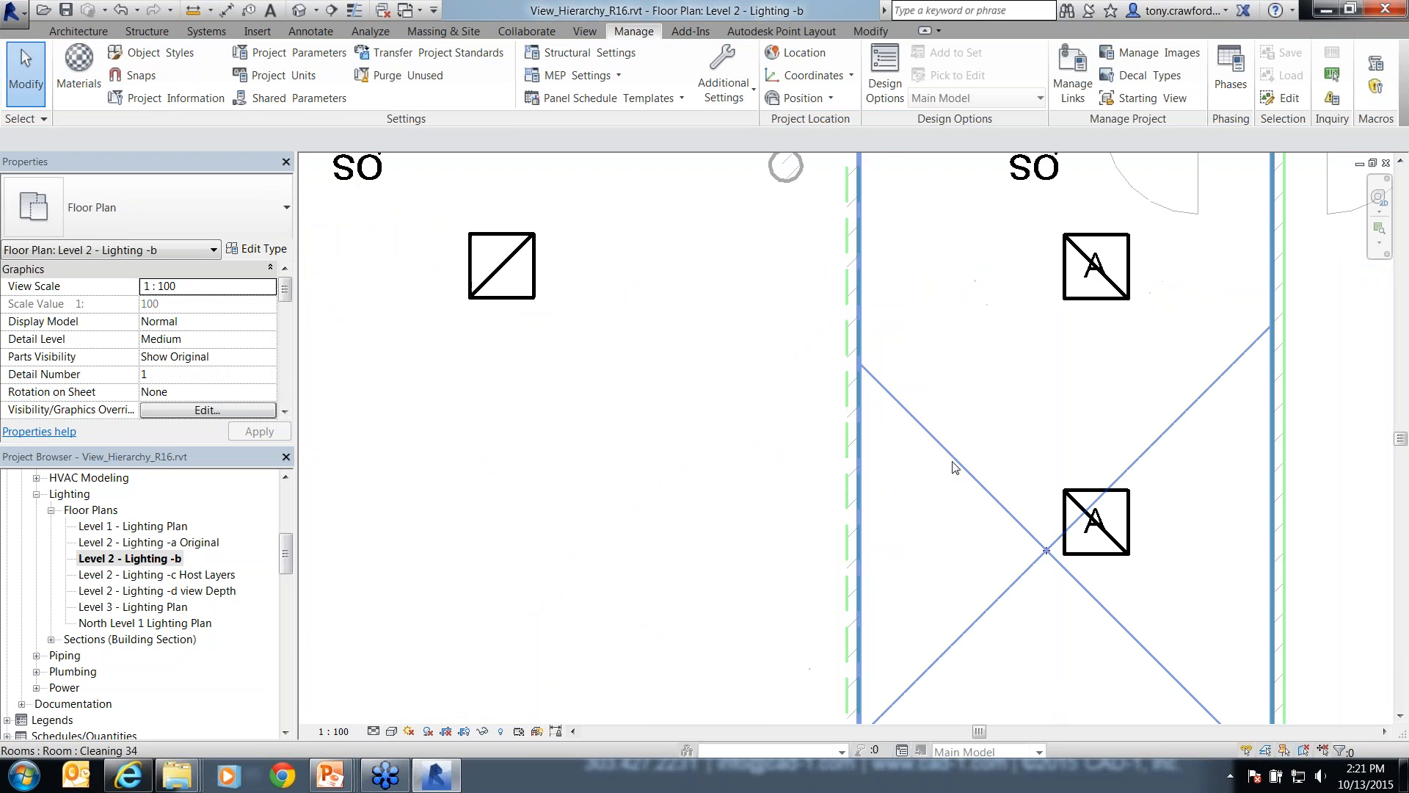
scroll(953, 461, "down", 5)
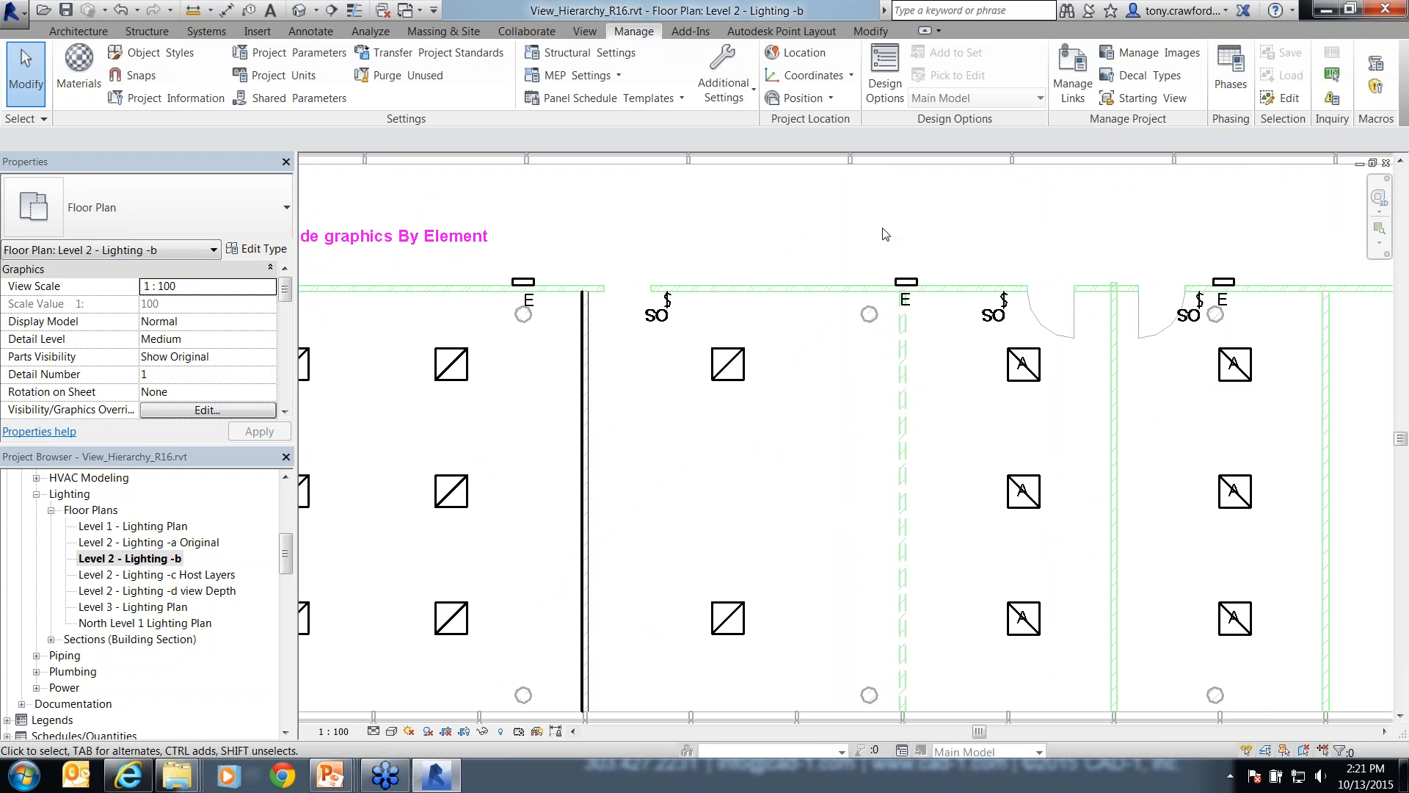
middle_click_drag(775, 400, 965, 440)
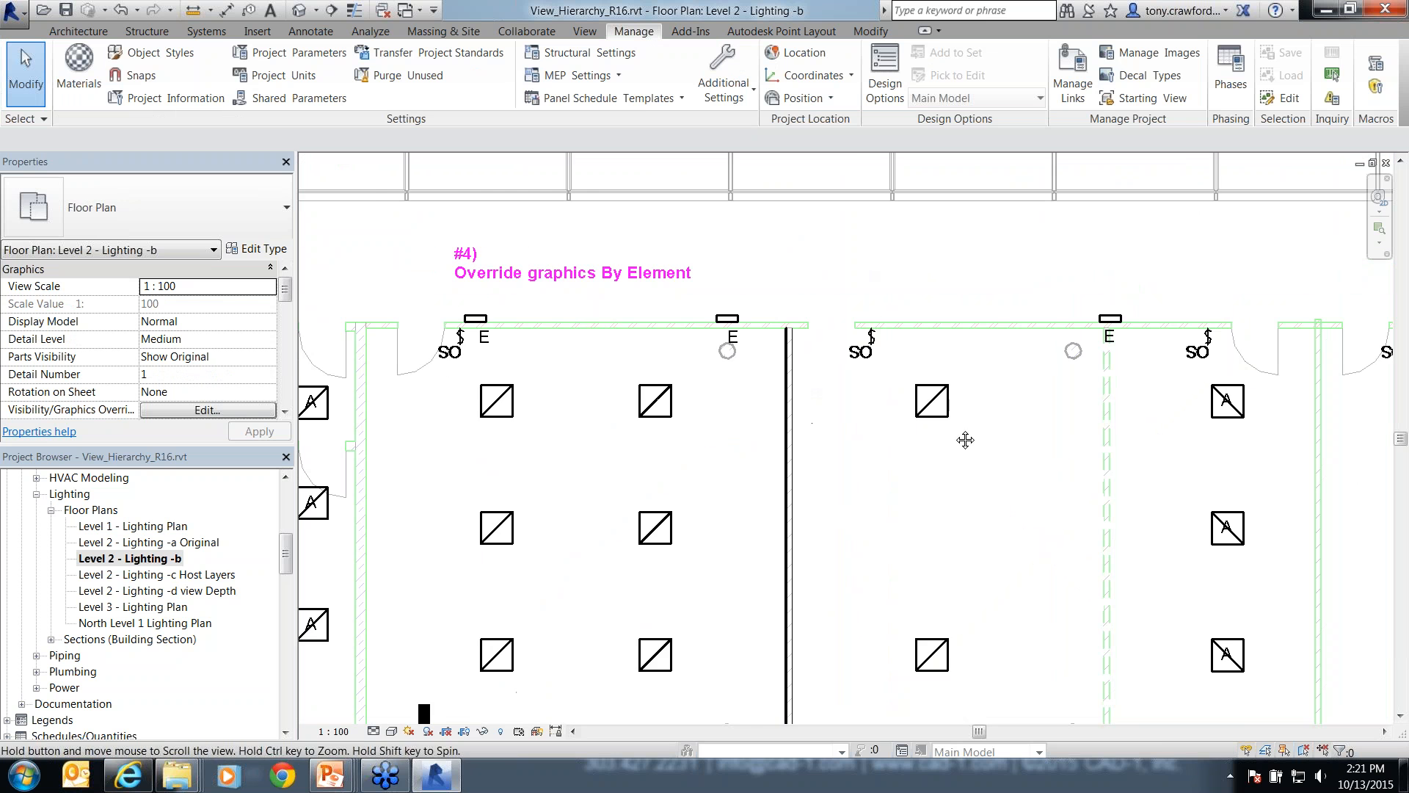
middle_click_drag(962, 493, 807, 436)
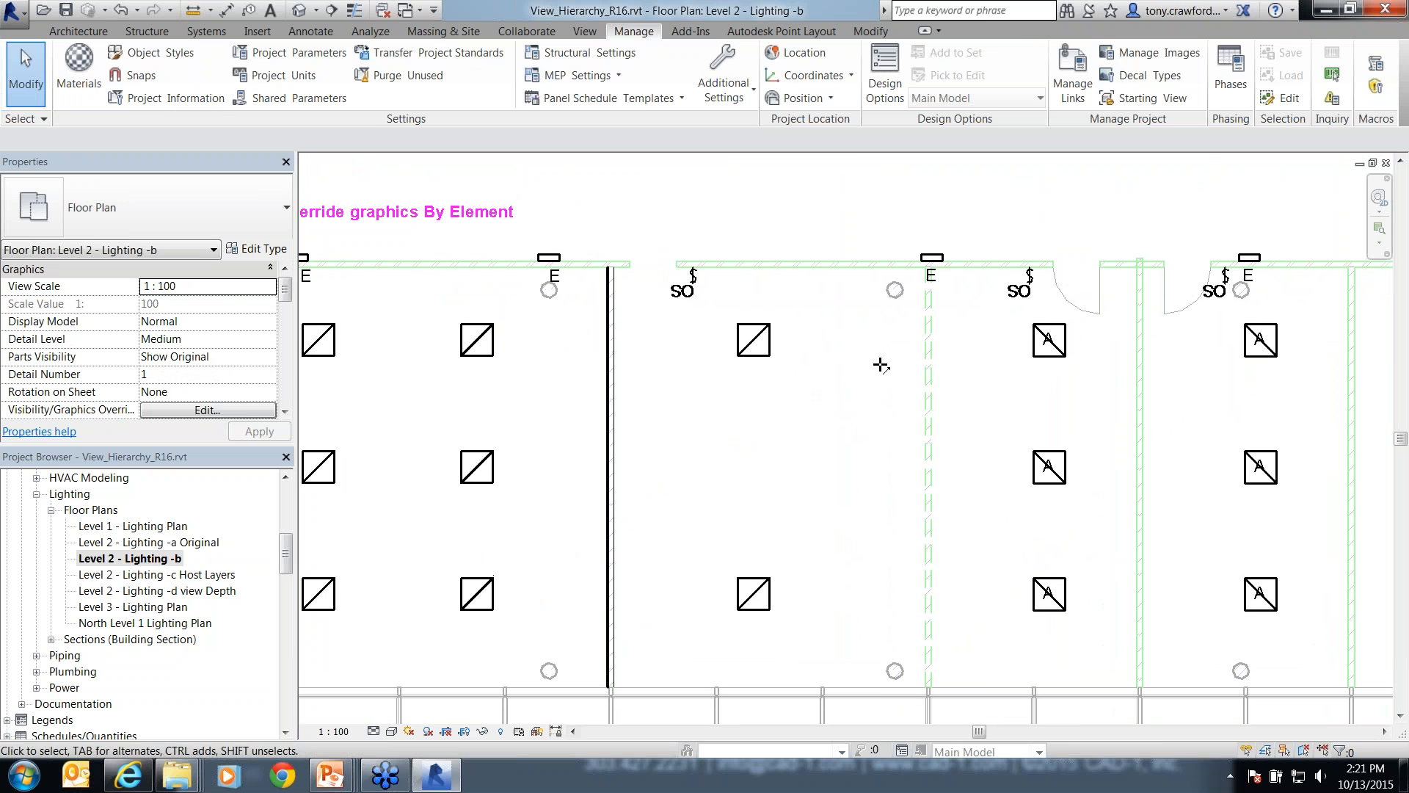
left_click_drag(880, 349, 791, 443)
left_click_drag(580, 389, 688, 444)
left_click_drag(602, 569, 707, 501)
left_click_drag(857, 535, 841, 491)
key("Escape")
scroll(967, 445, "down", 1)
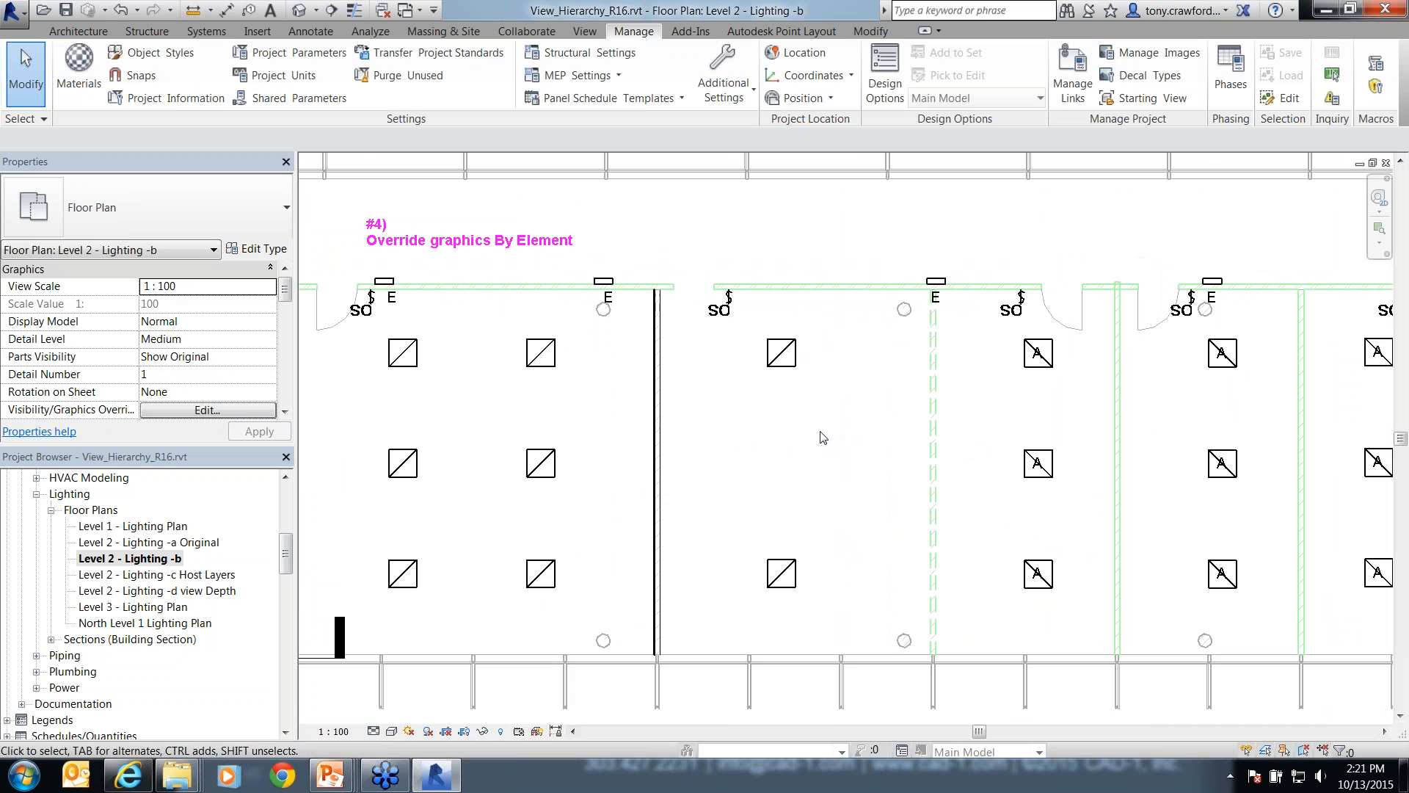
left_click(787, 355)
right_click(787, 352)
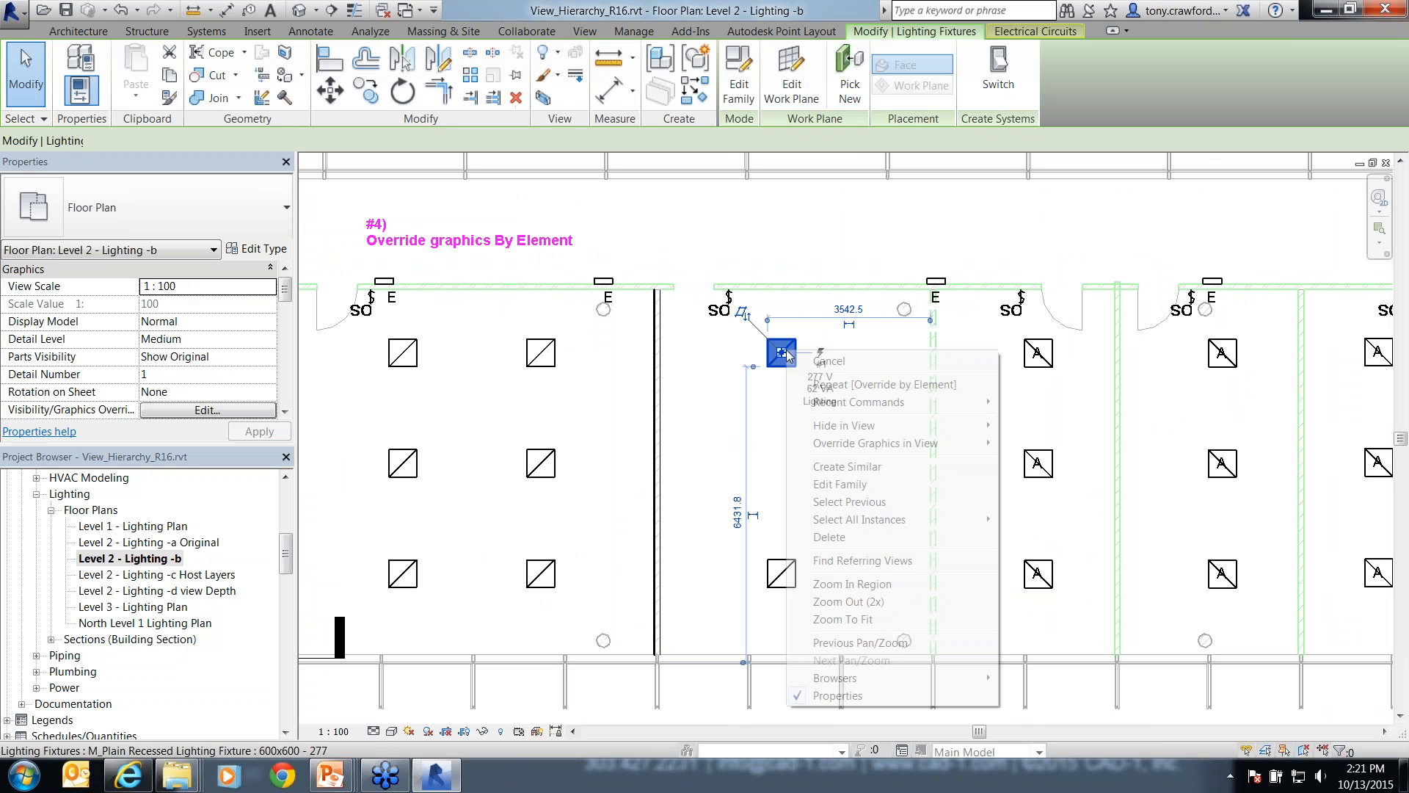
left_click(875, 468)
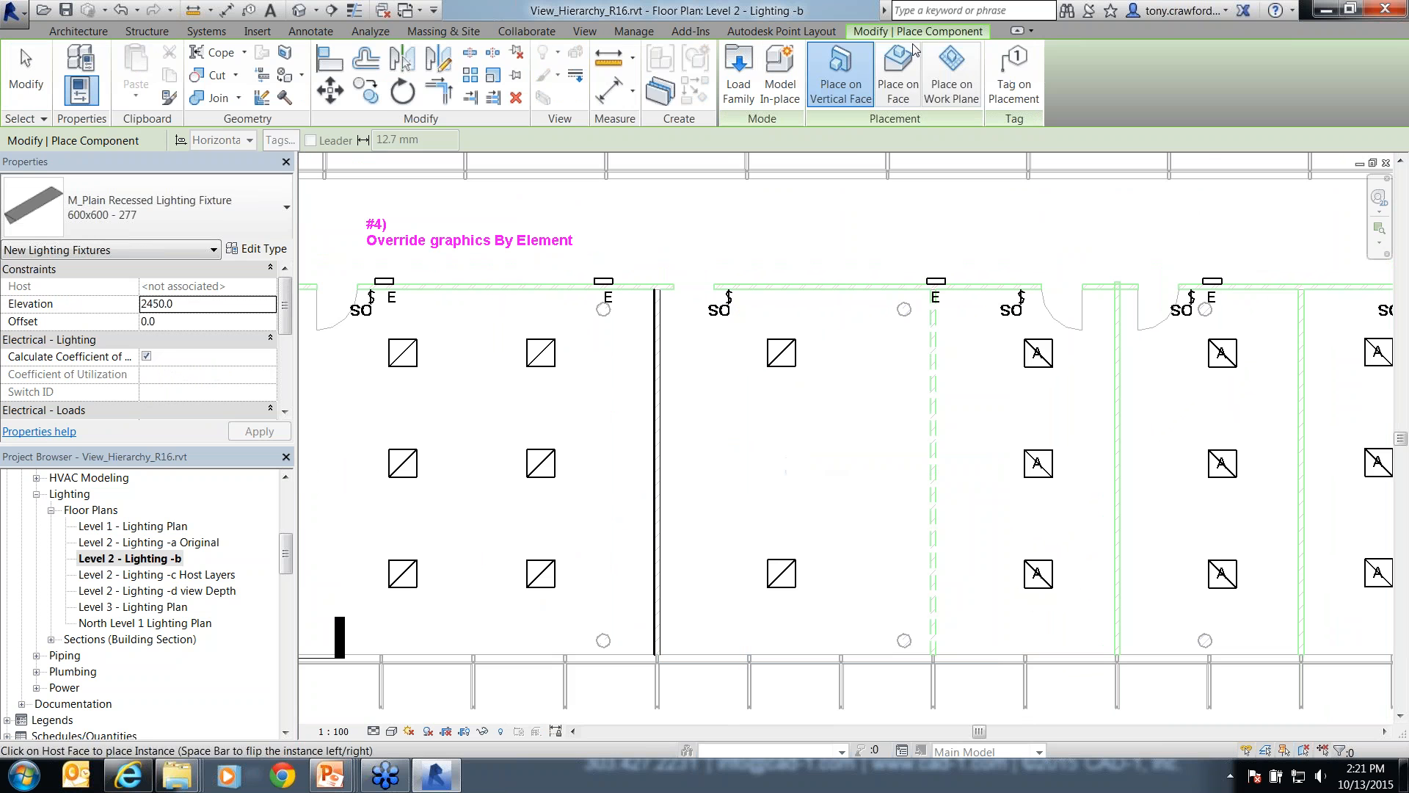
left_click(951, 73)
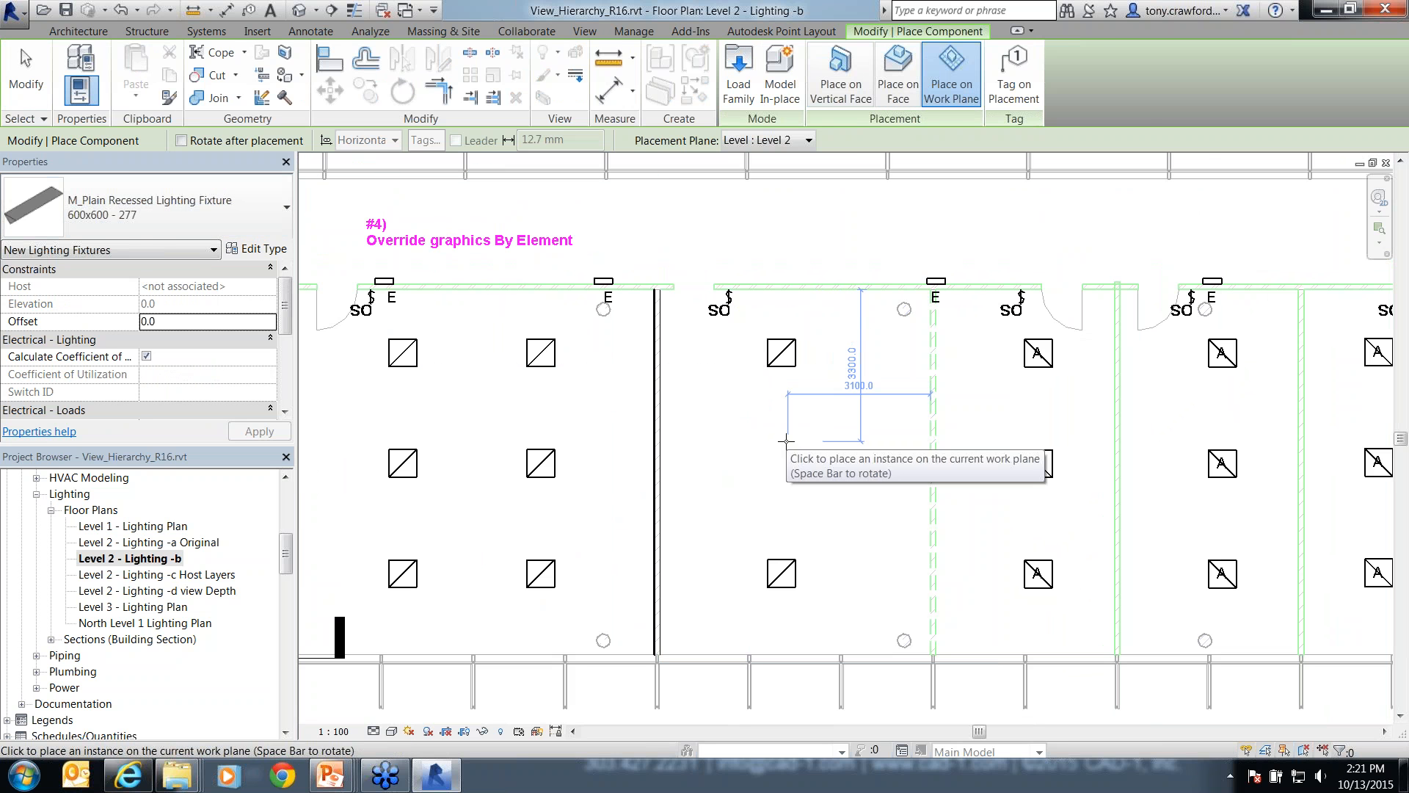
key("Escape")
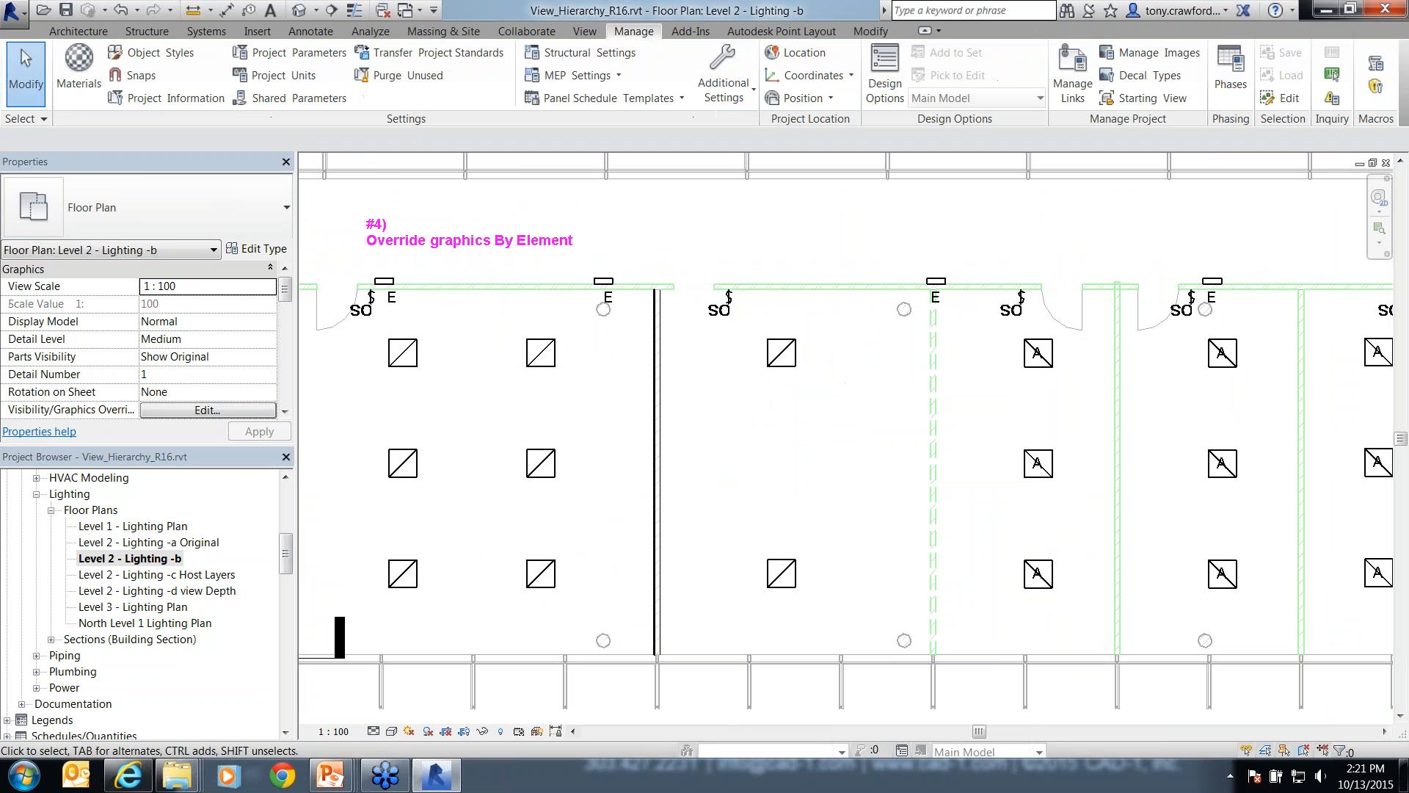
- Reveal the hidden elements around the laboratory lighting fixtures and return the plan to its normal display
left_click(506, 732)
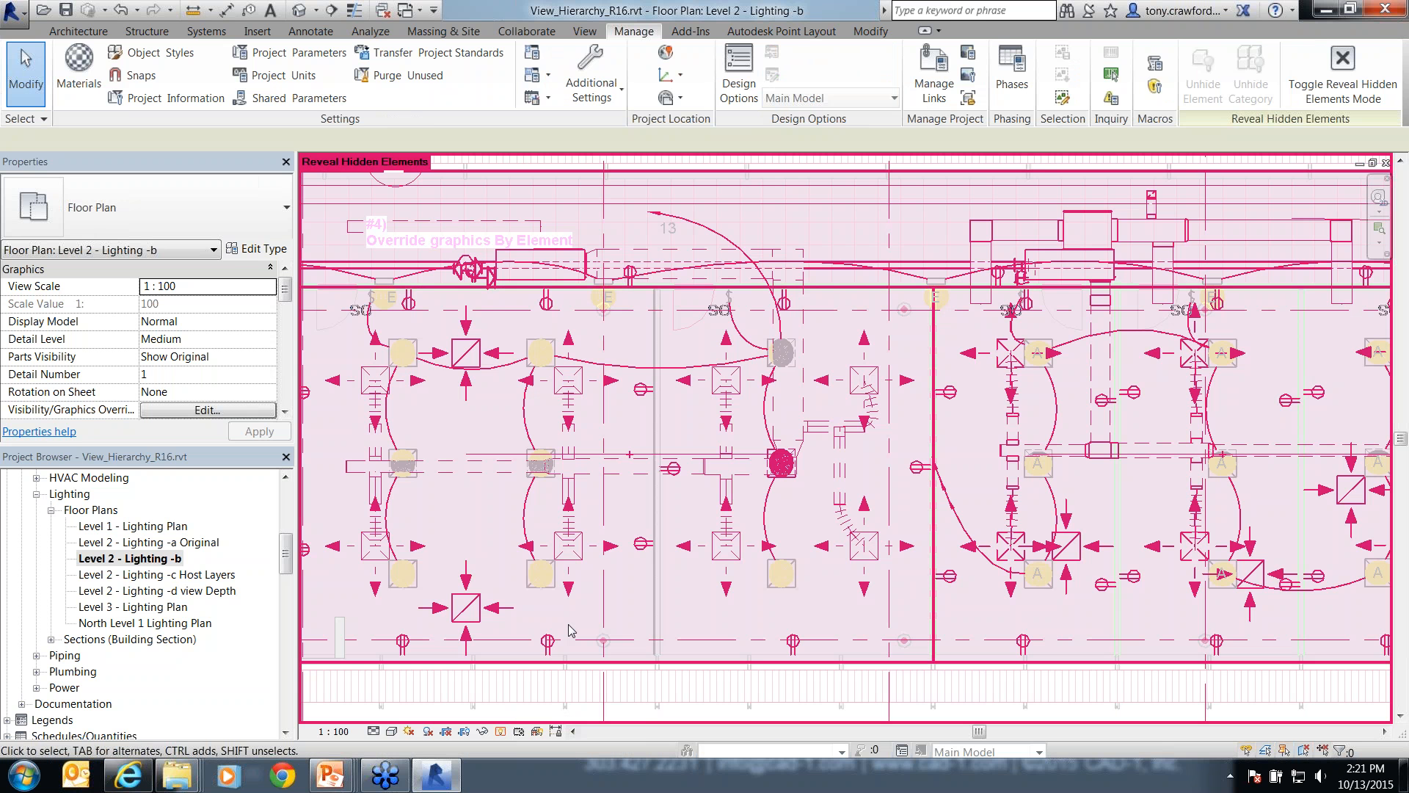
left_click(501, 731)
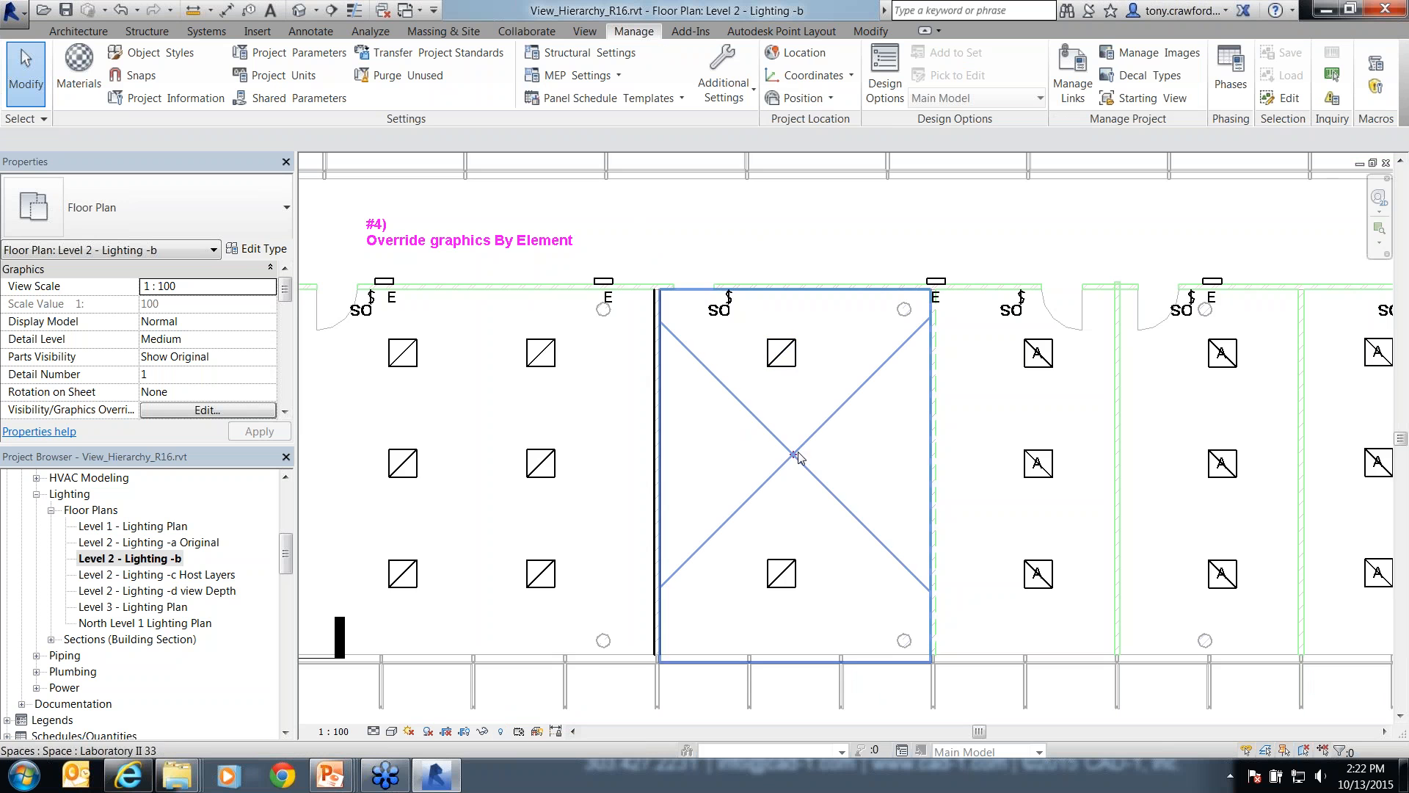
scroll(798, 456, "down", 2)
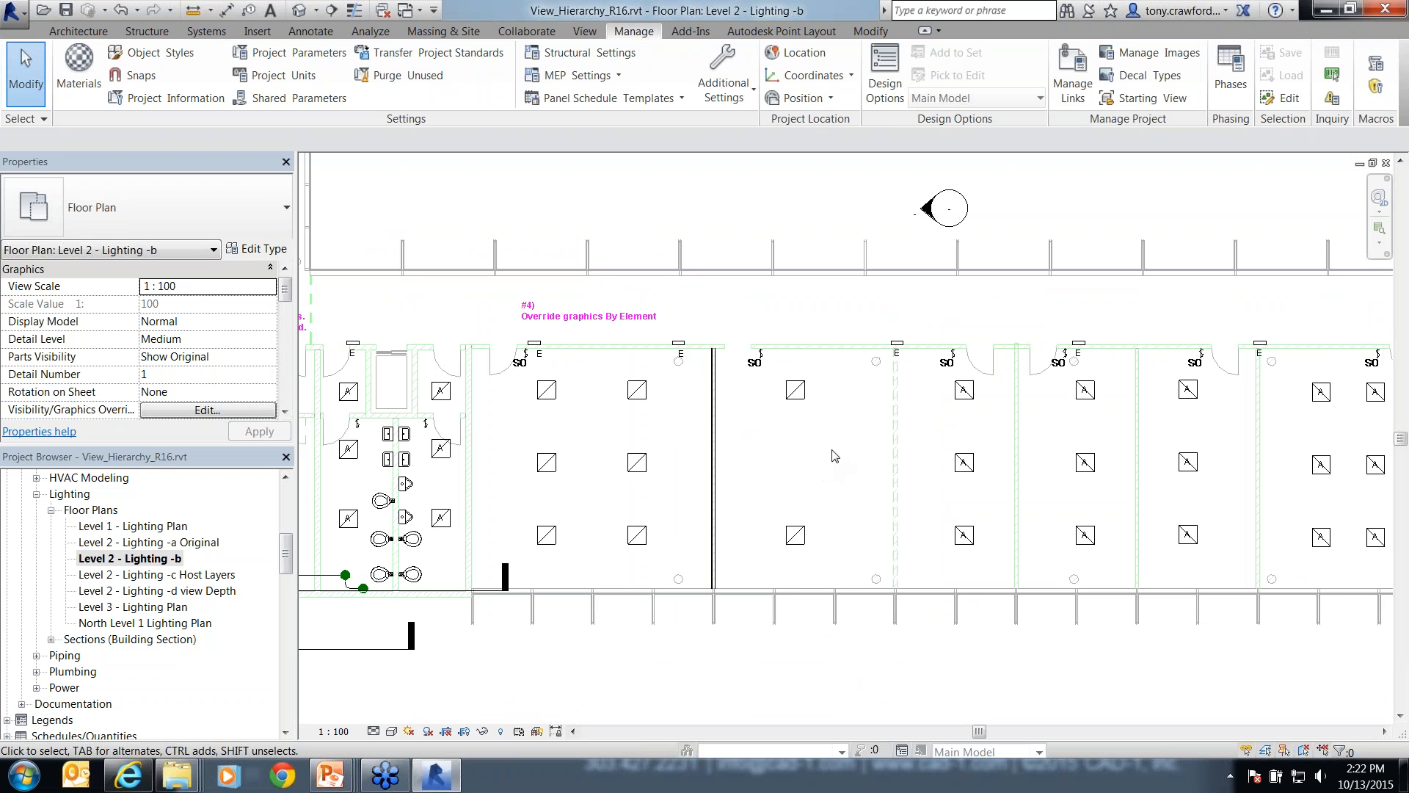
key("alt+Tab")
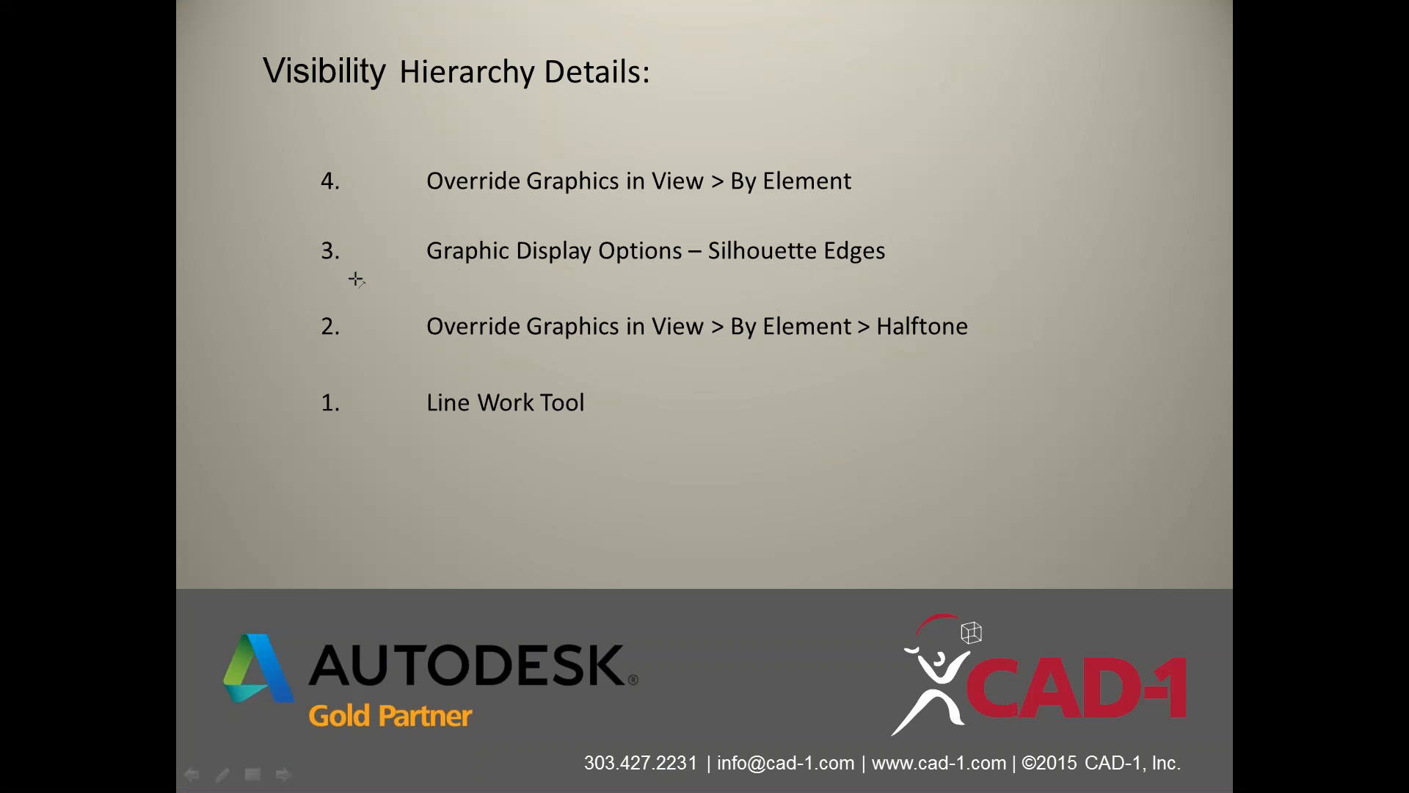
left_click_drag(226, 214, 304, 245)
left_click_drag(245, 302, 305, 325)
left_click_drag(261, 390, 311, 401)
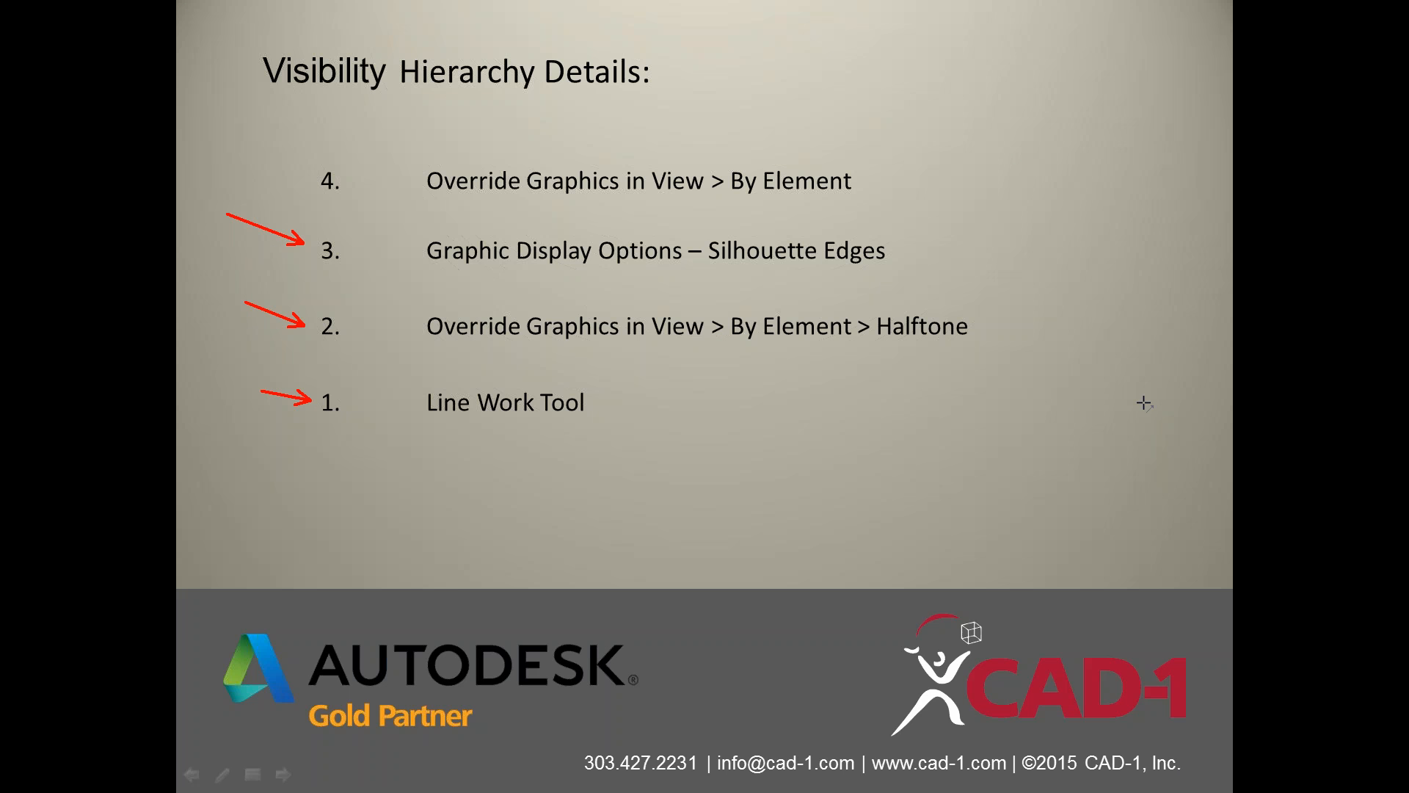
key("e")
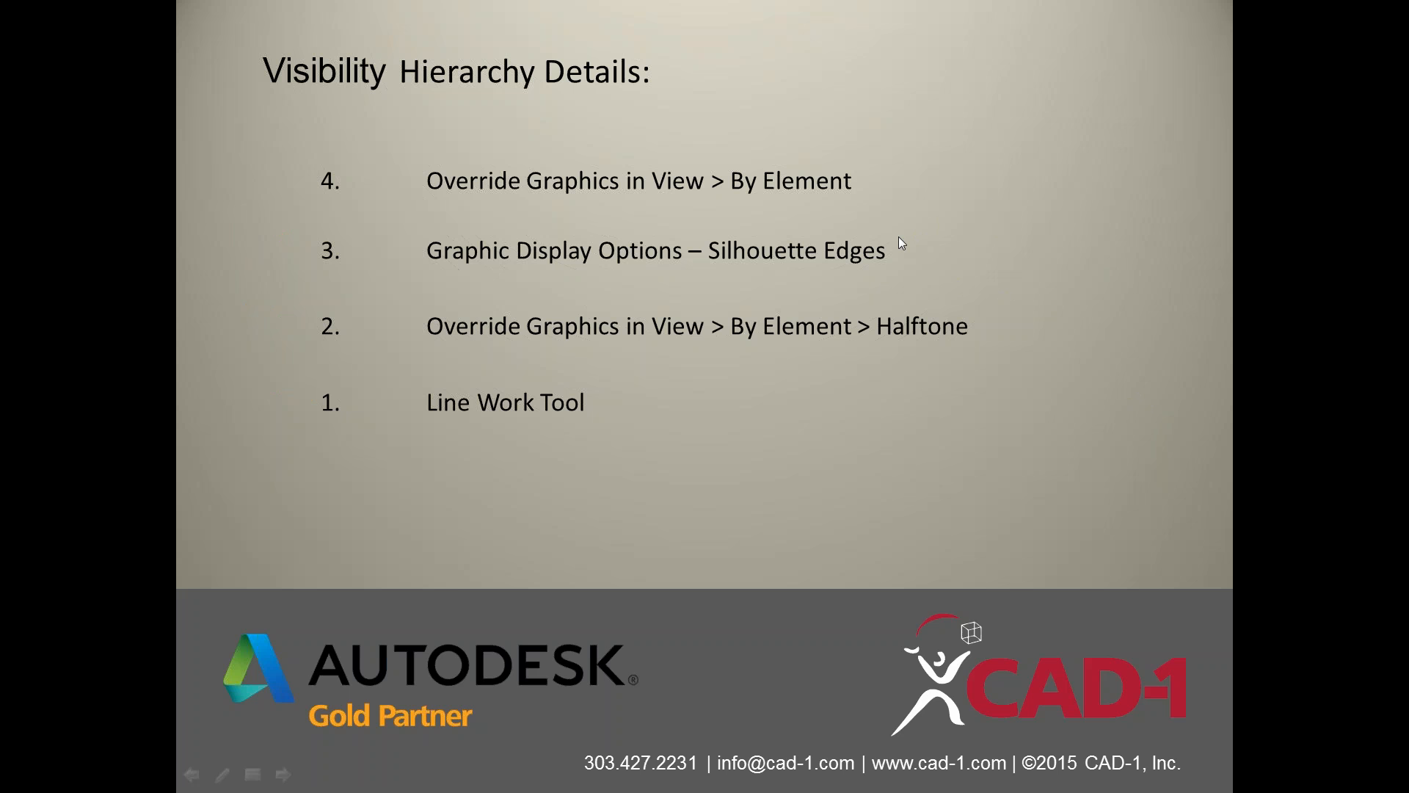
key("Right")
key("Left")
key("alt+Tab")
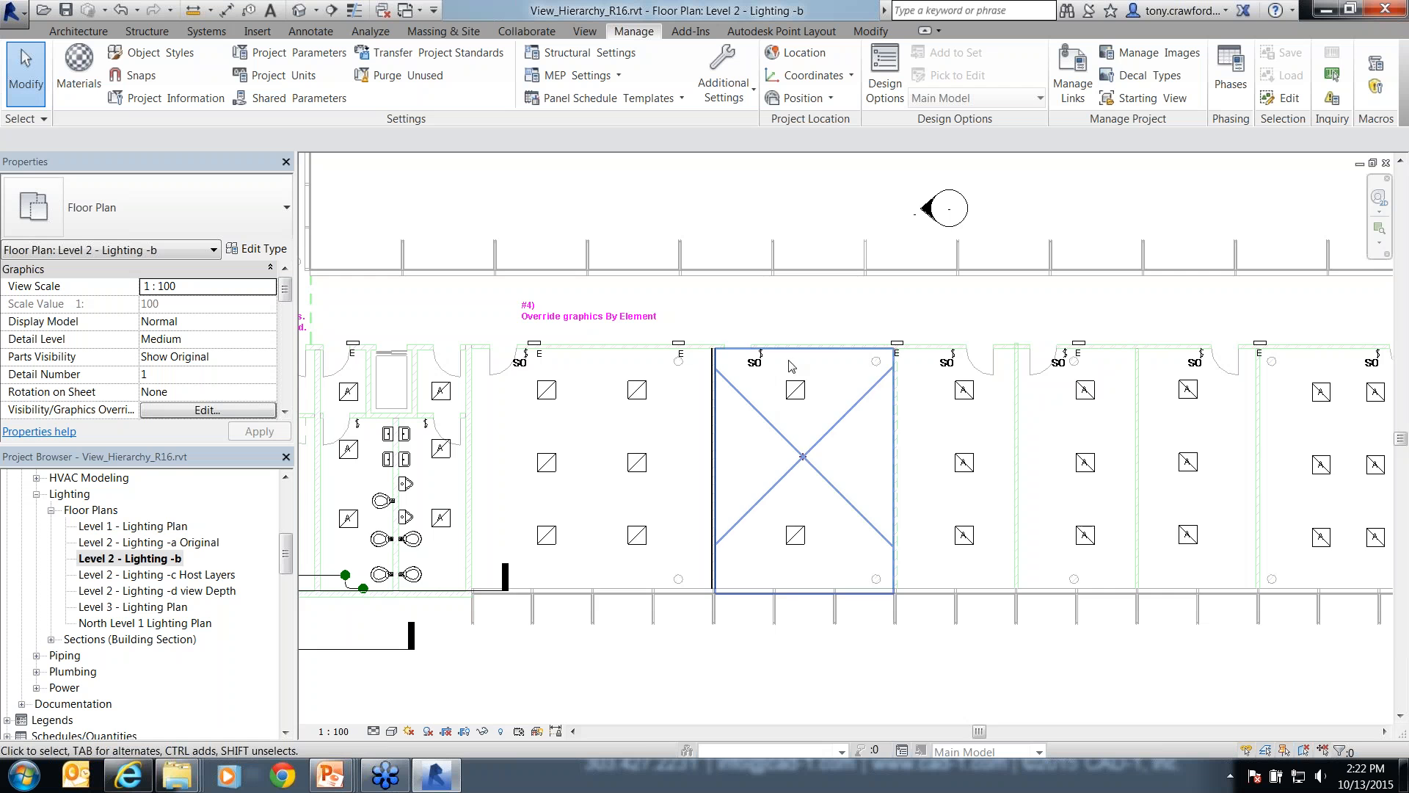
- Open the South - Elec elevation and set its silhouettes to Wide Lines in the Graphic Display Options
scroll(790, 365, "down", 5)
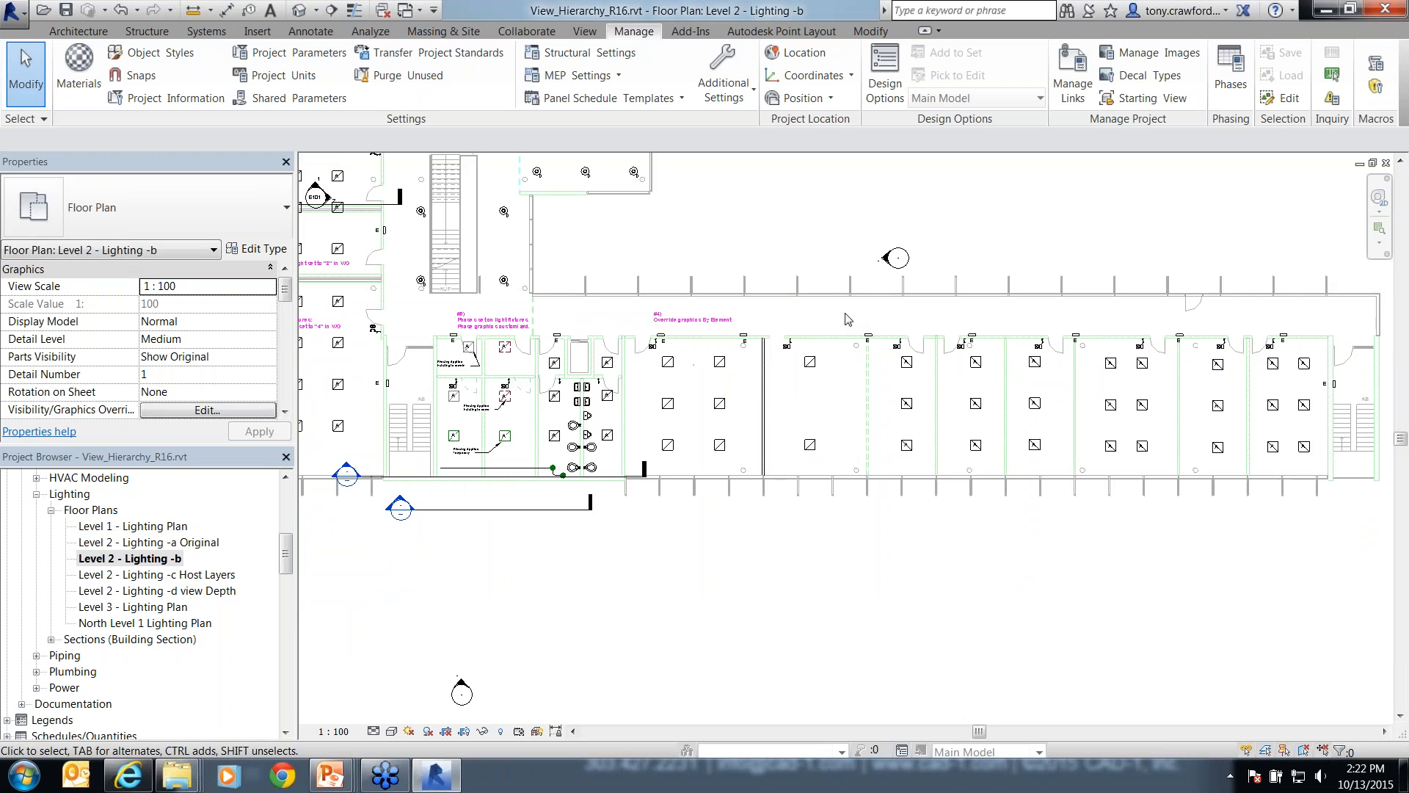
double_click(654, 497)
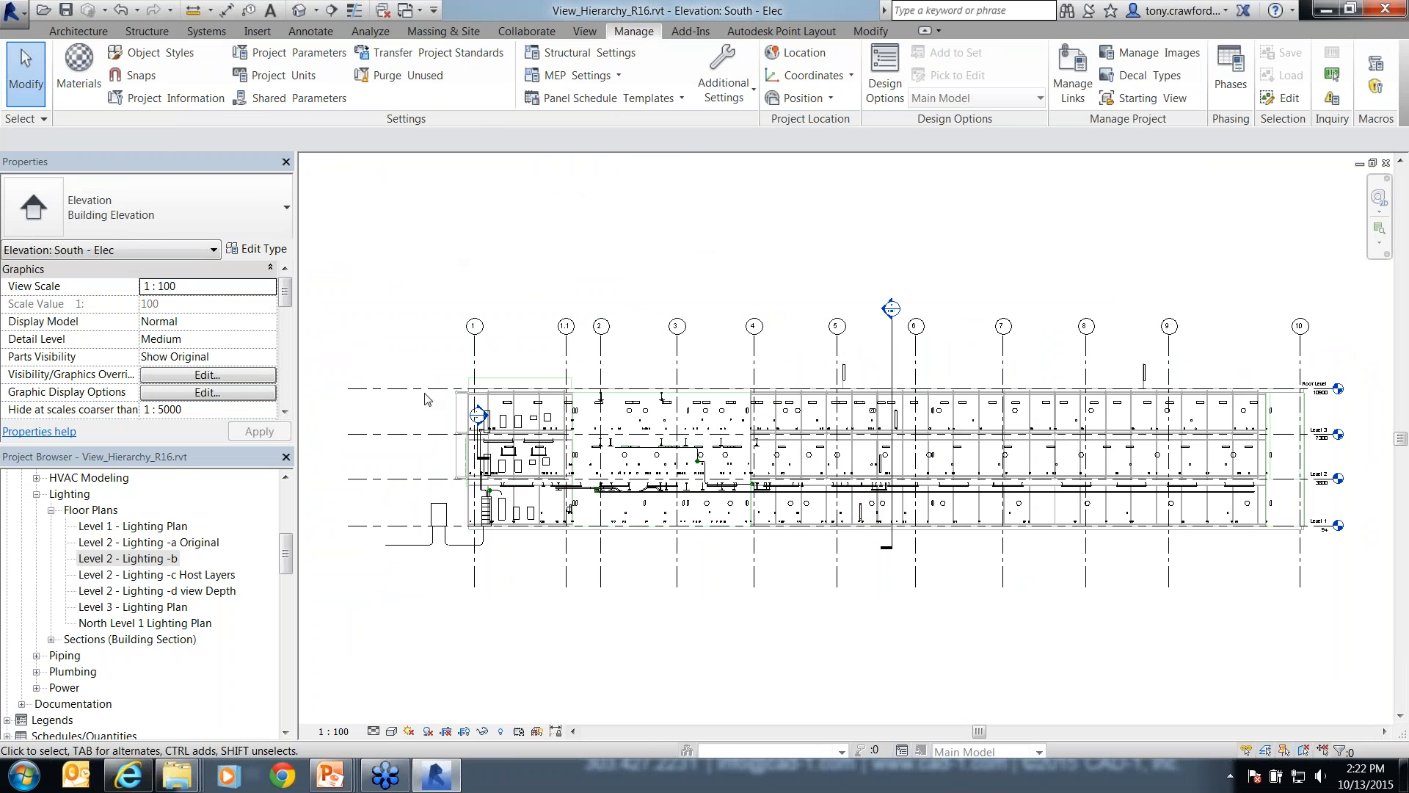
left_click(207, 393)
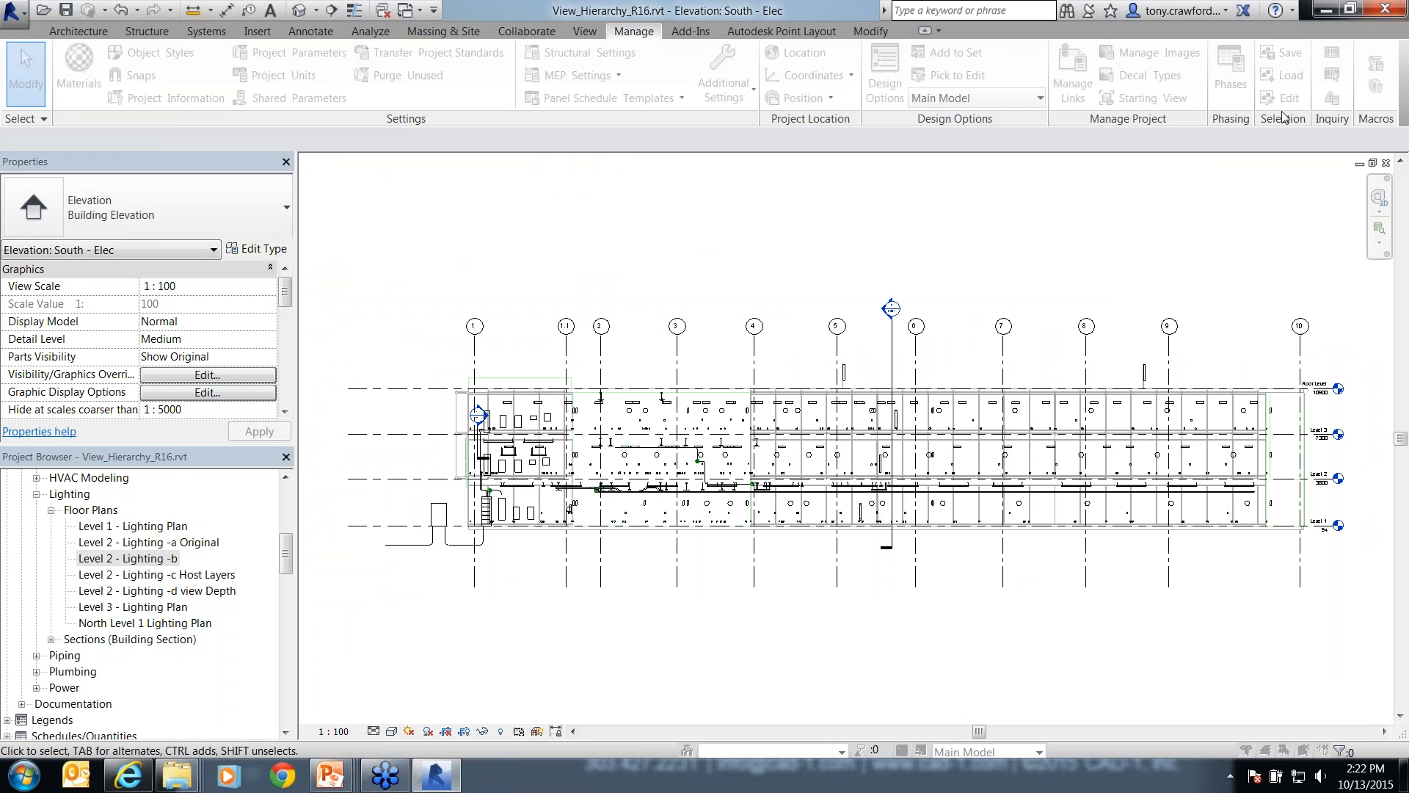
left_click_drag(1283, 117, 734, 122)
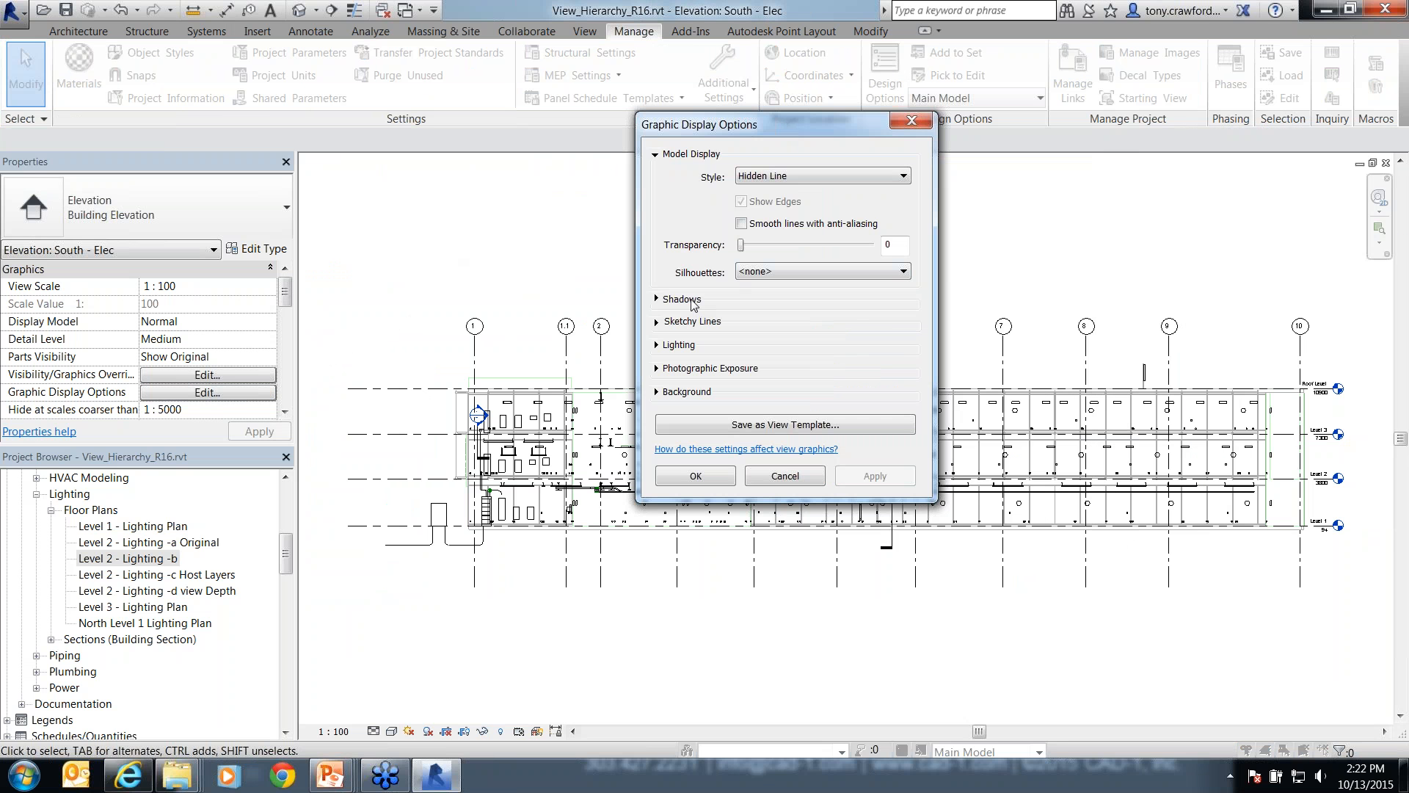
left_click(756, 277)
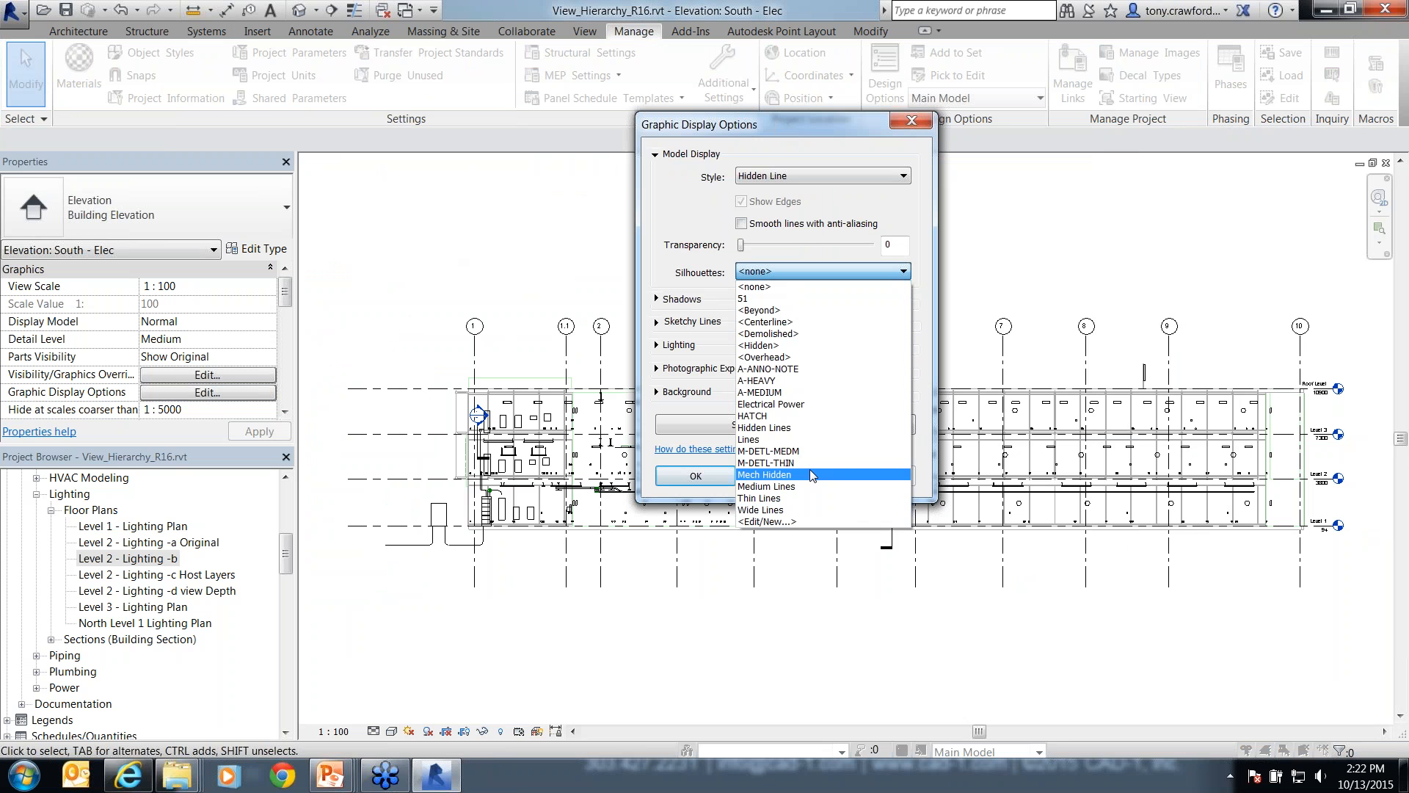
left_click(798, 513)
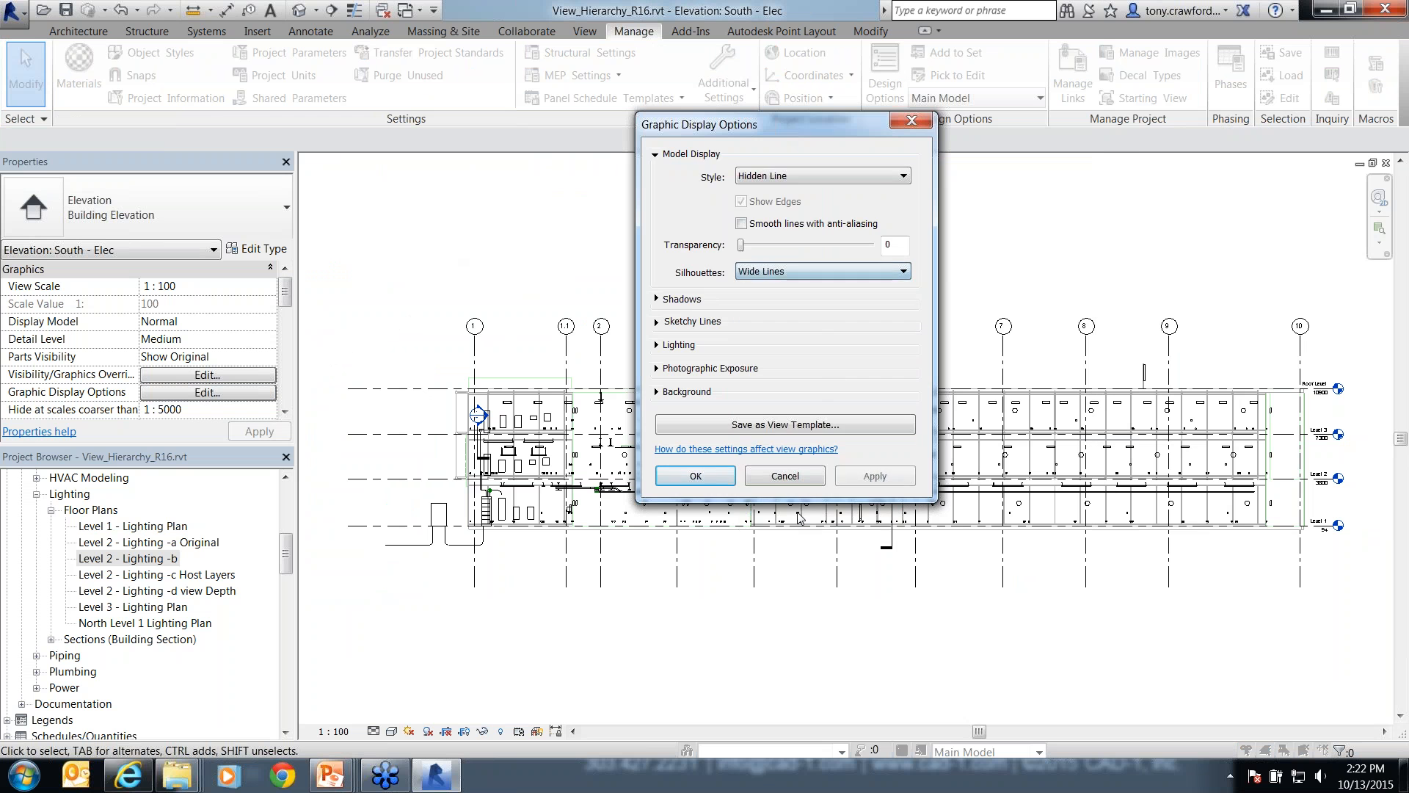
left_click(728, 473)
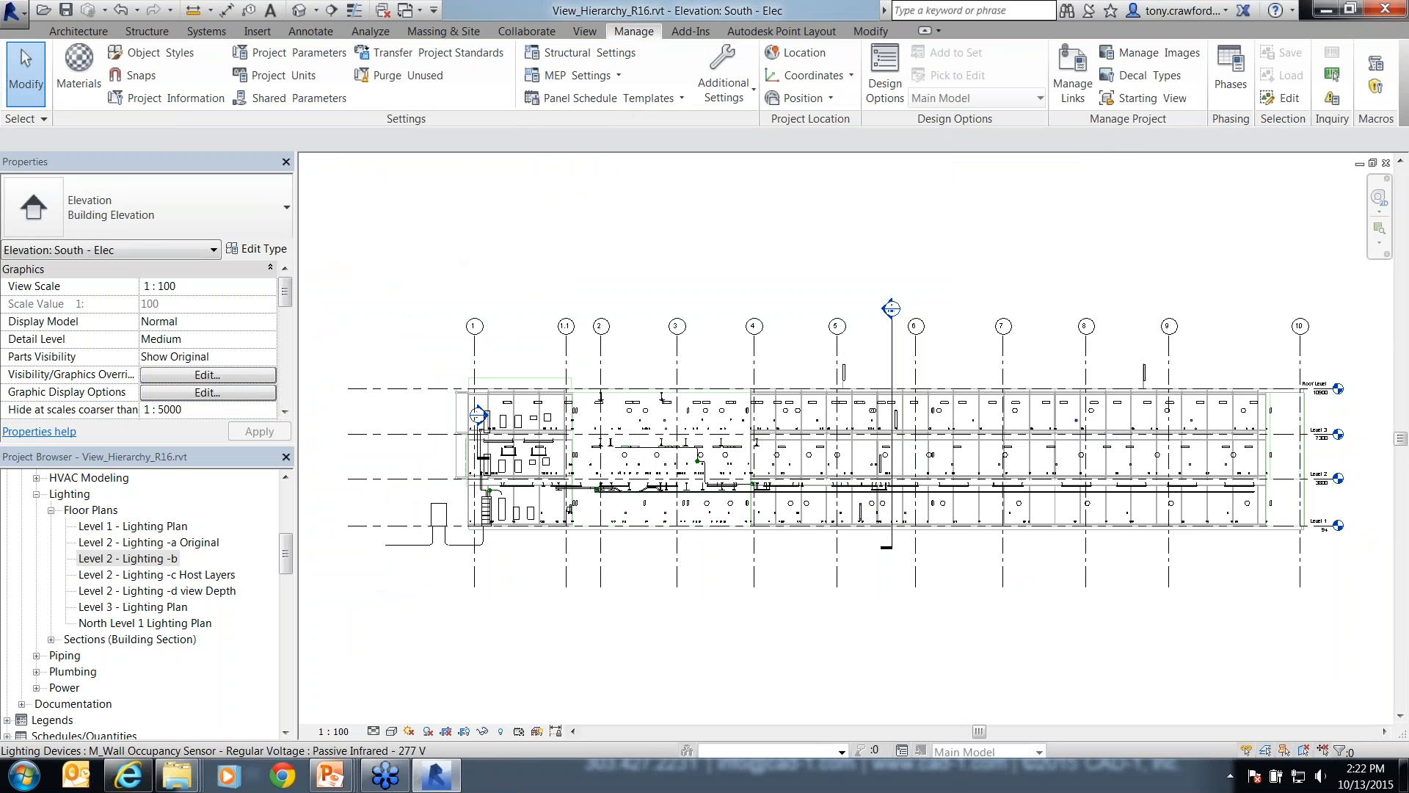
- Set the discipline of the South - Elec elevation to Coordination
scroll(289, 318, "down", 3)
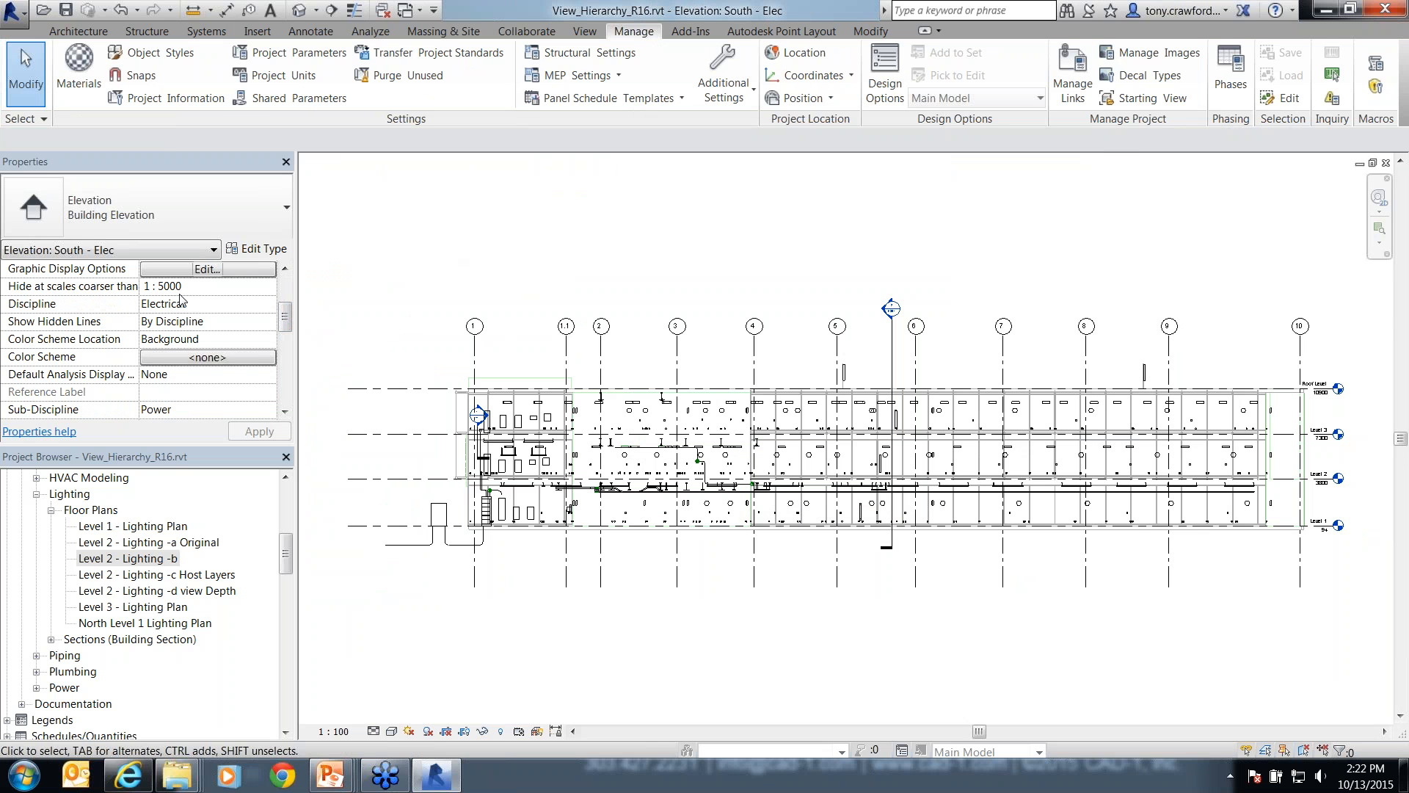
left_click(250, 302)
left_click(269, 304)
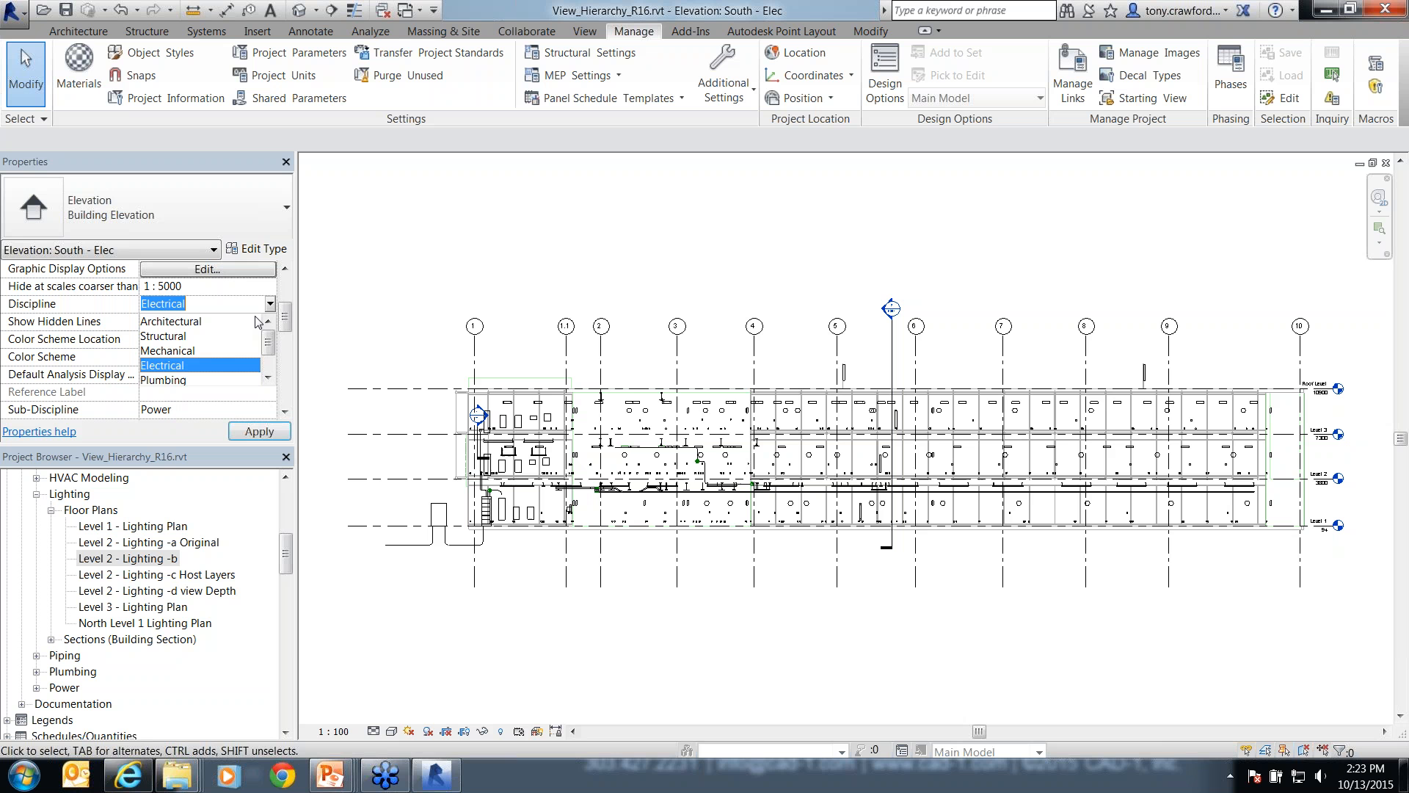
scroll(183, 361, "down", 1)
left_click(184, 364)
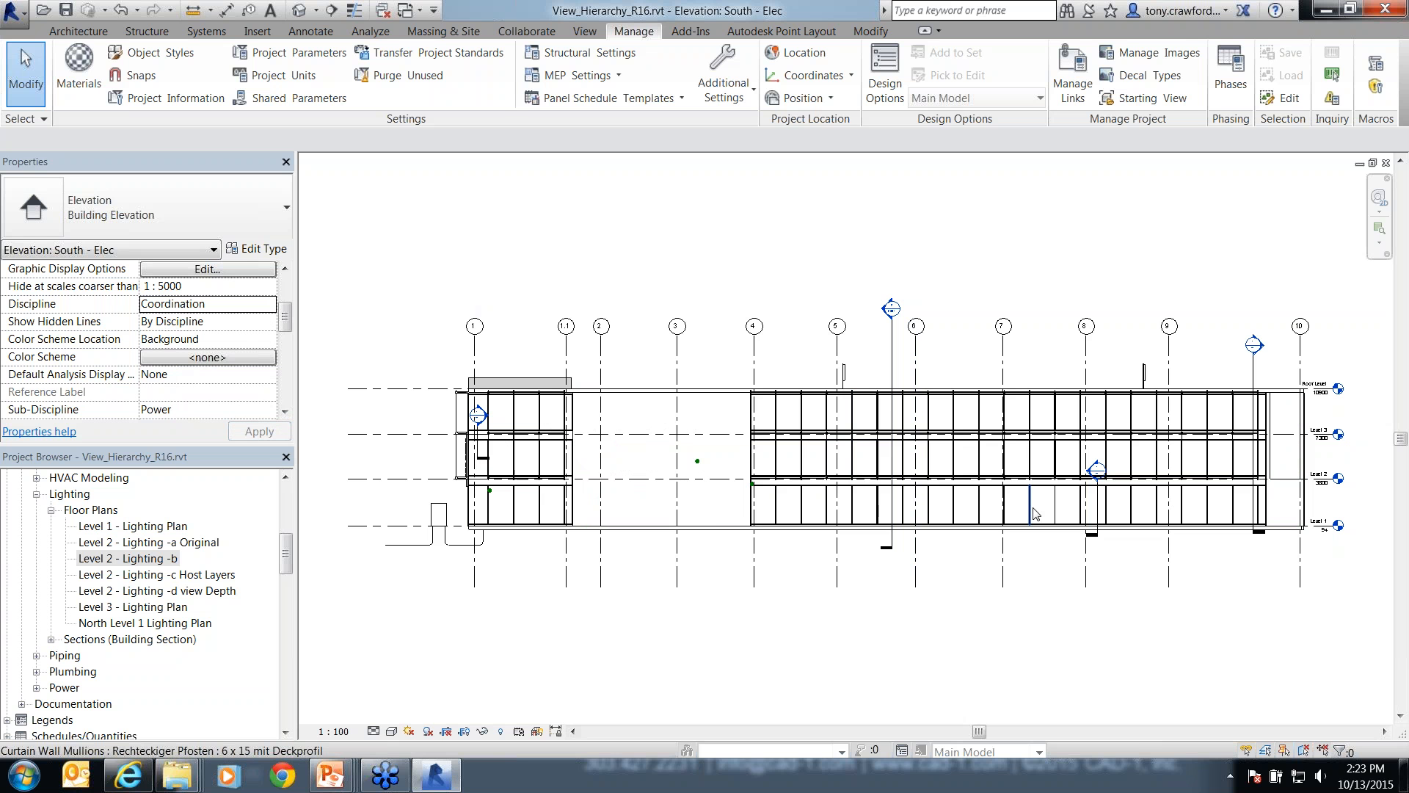
- Set the silhouettes of the South - Elec elevation to <none> in the Graphic Display Options
scroll(1034, 513, "up", 3)
middle_click_drag(982, 566, 751, 553)
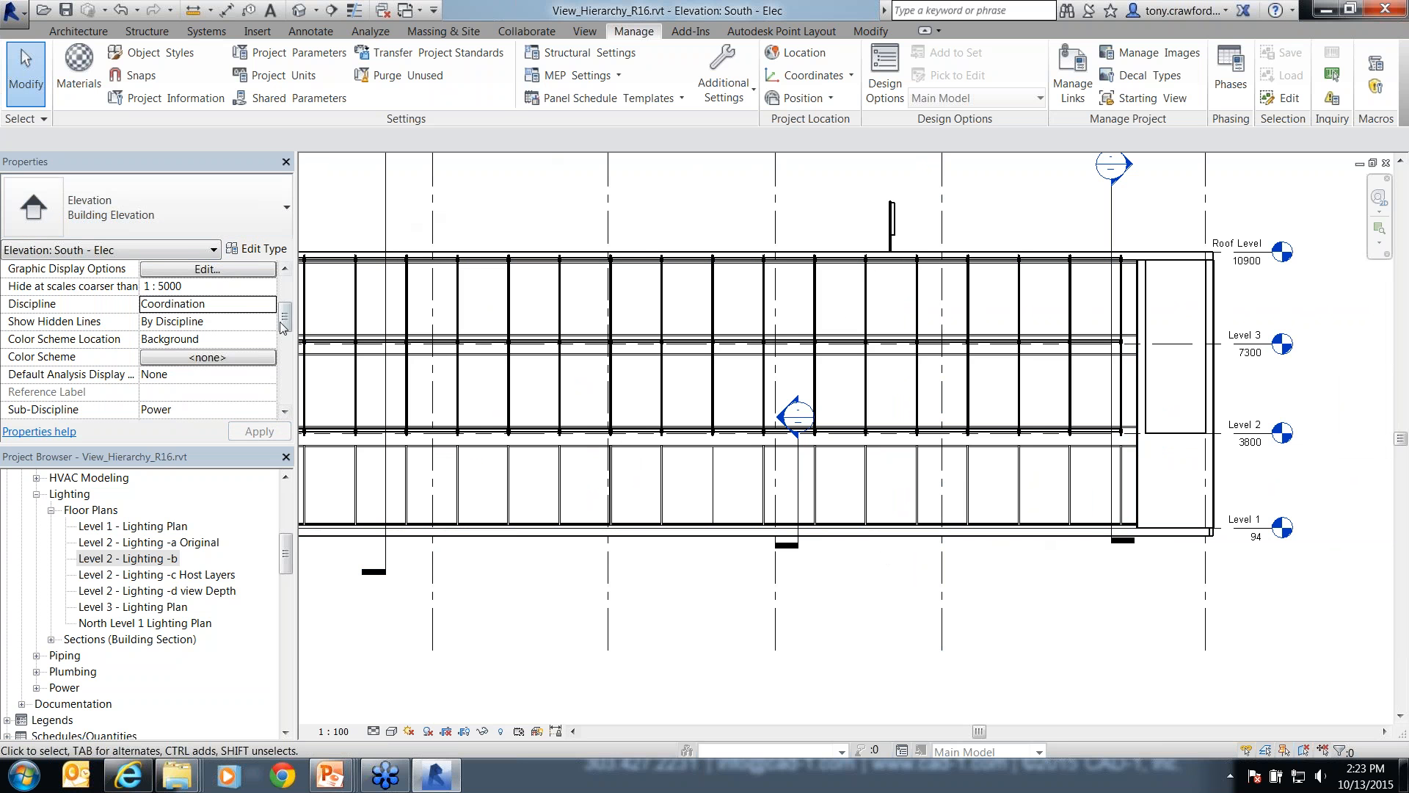
scroll(281, 326, "up", 3)
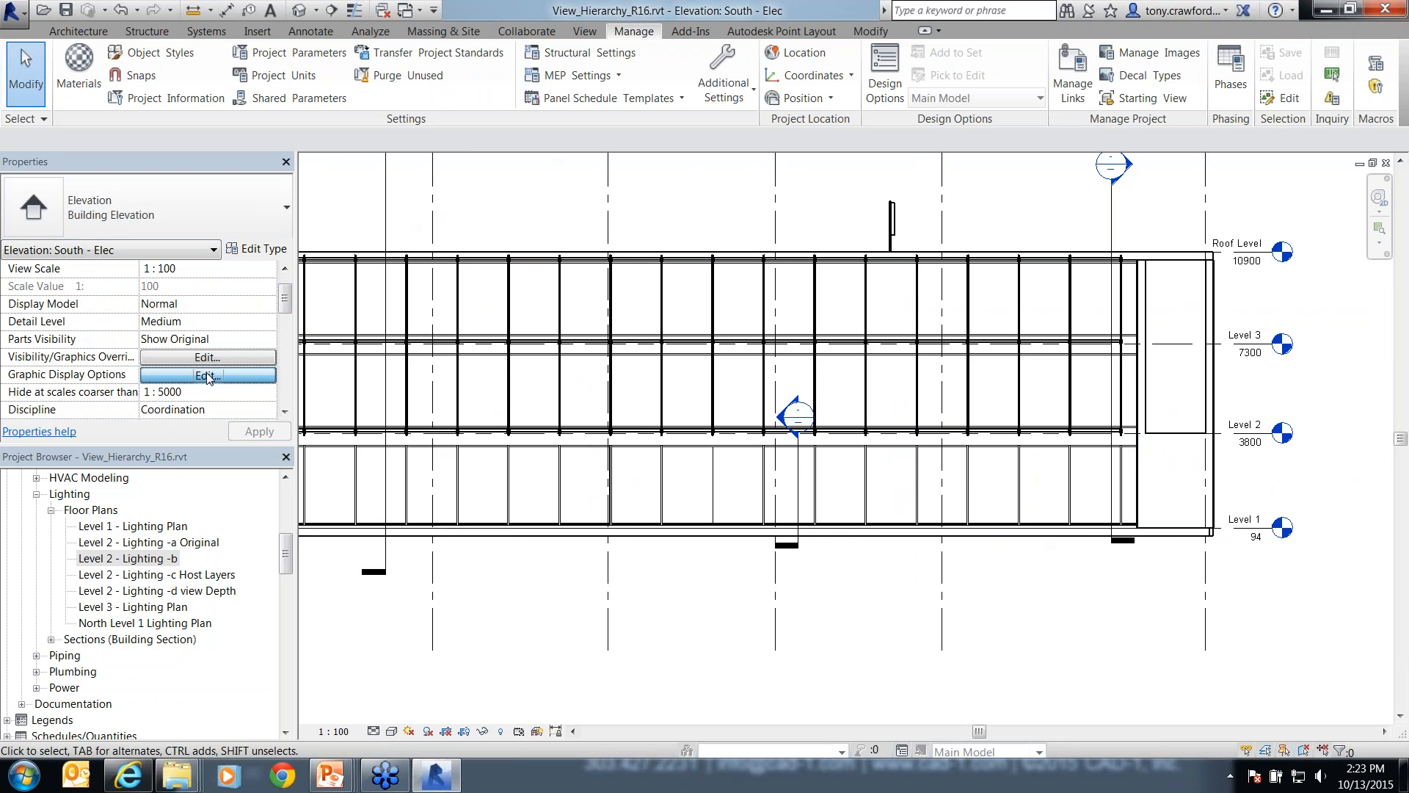
left_click(207, 375)
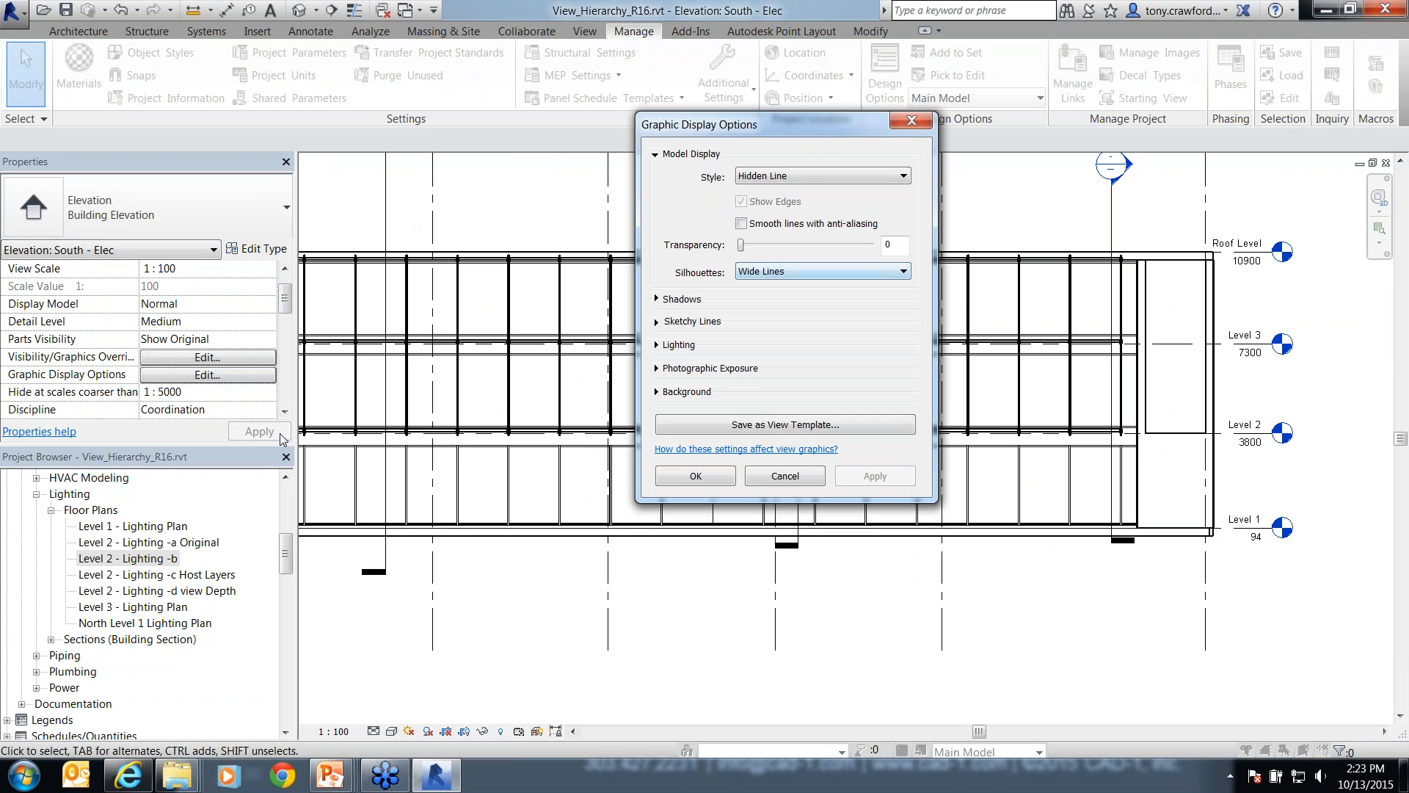
left_click(813, 271)
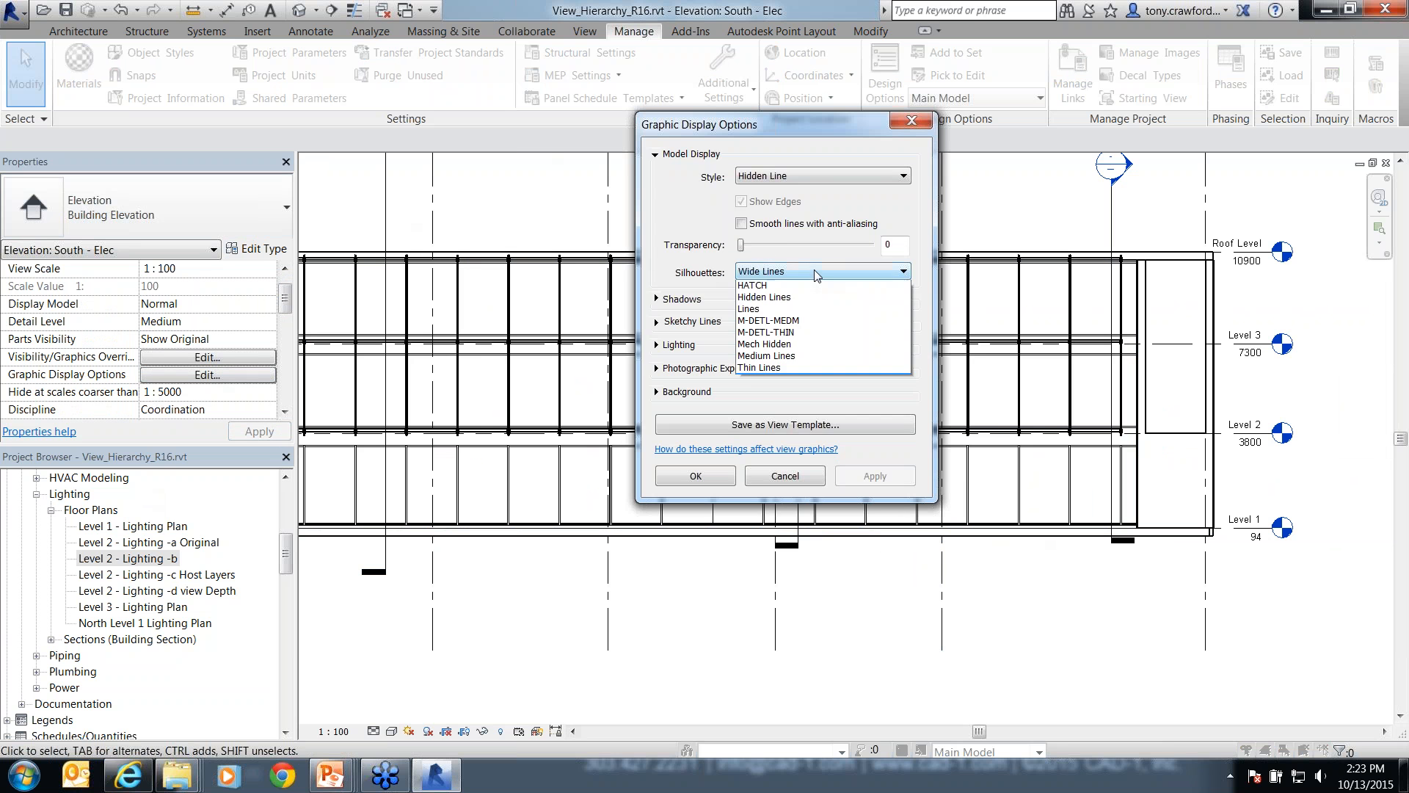
left_click(766, 284)
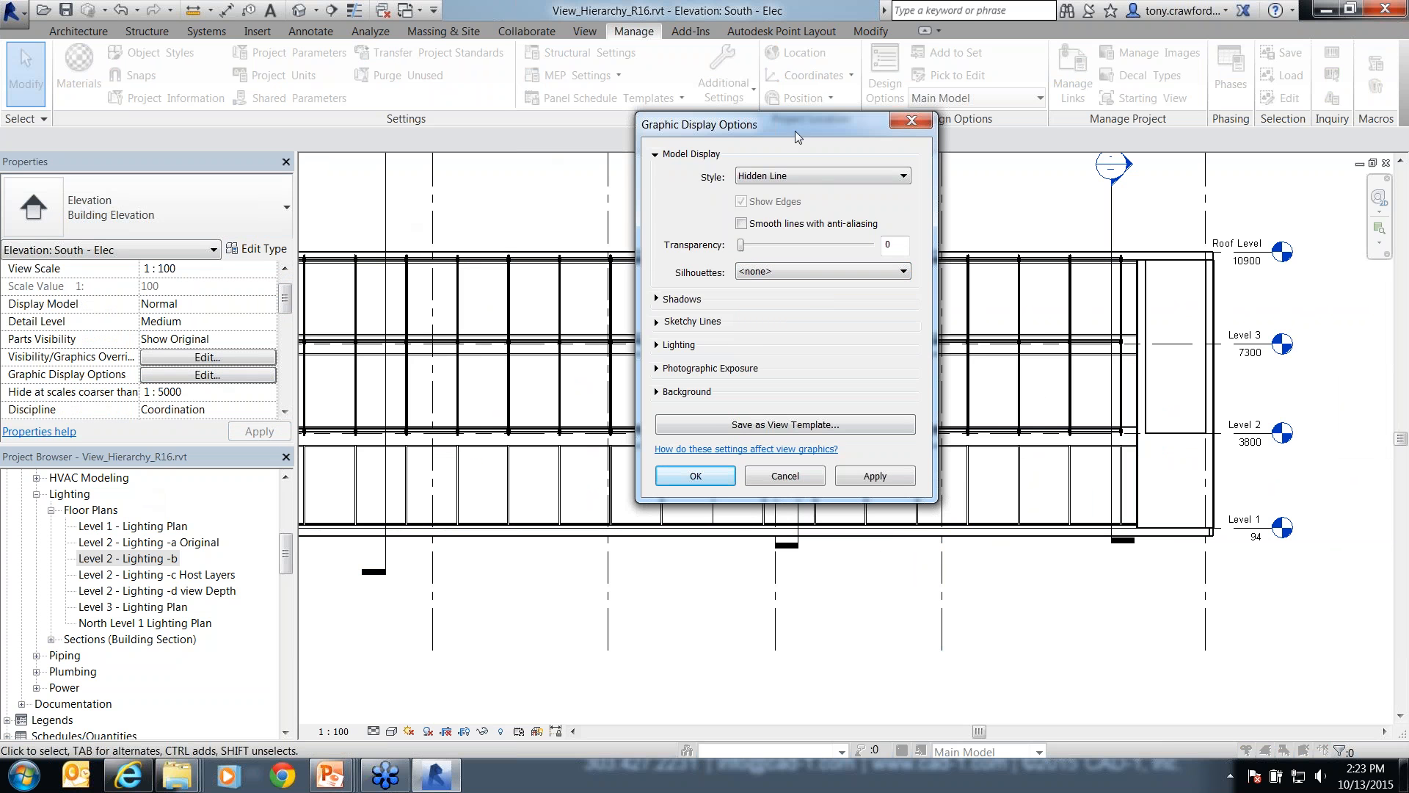
left_click_drag(795, 130, 213, 67)
left_click(95, 417)
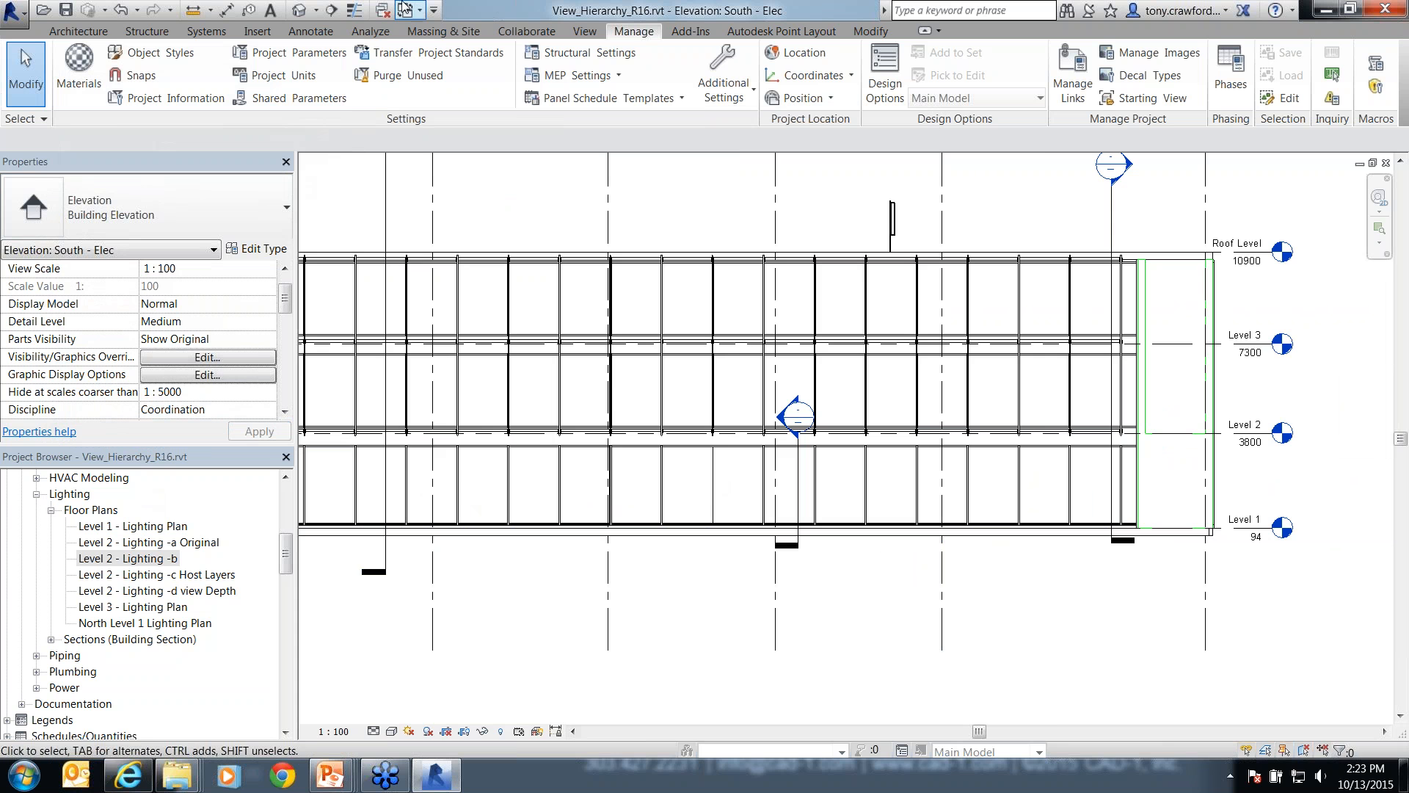
- Open the {3D} view and turn off its section box so the whole building is shown
left_click(300, 10)
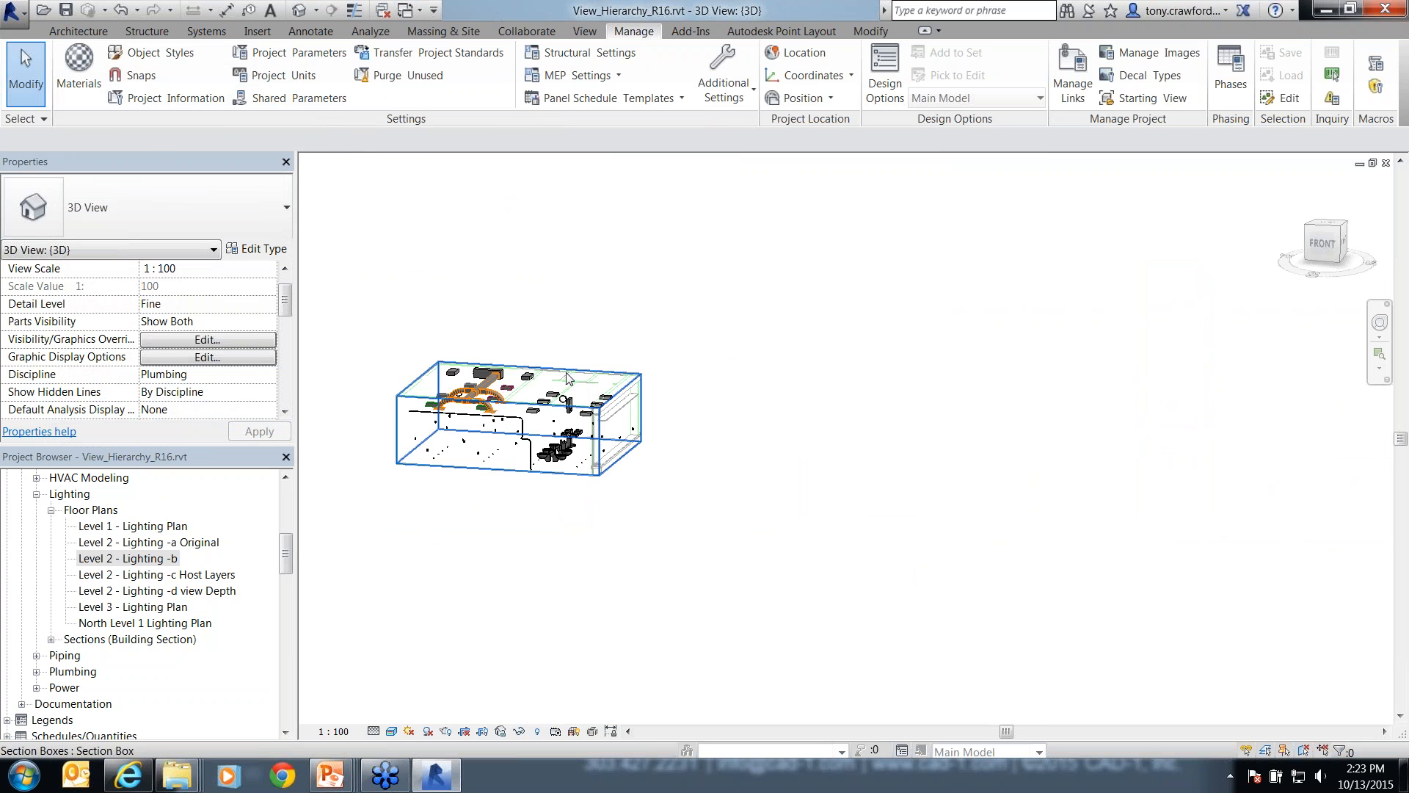
scroll(220, 352, "down", 4)
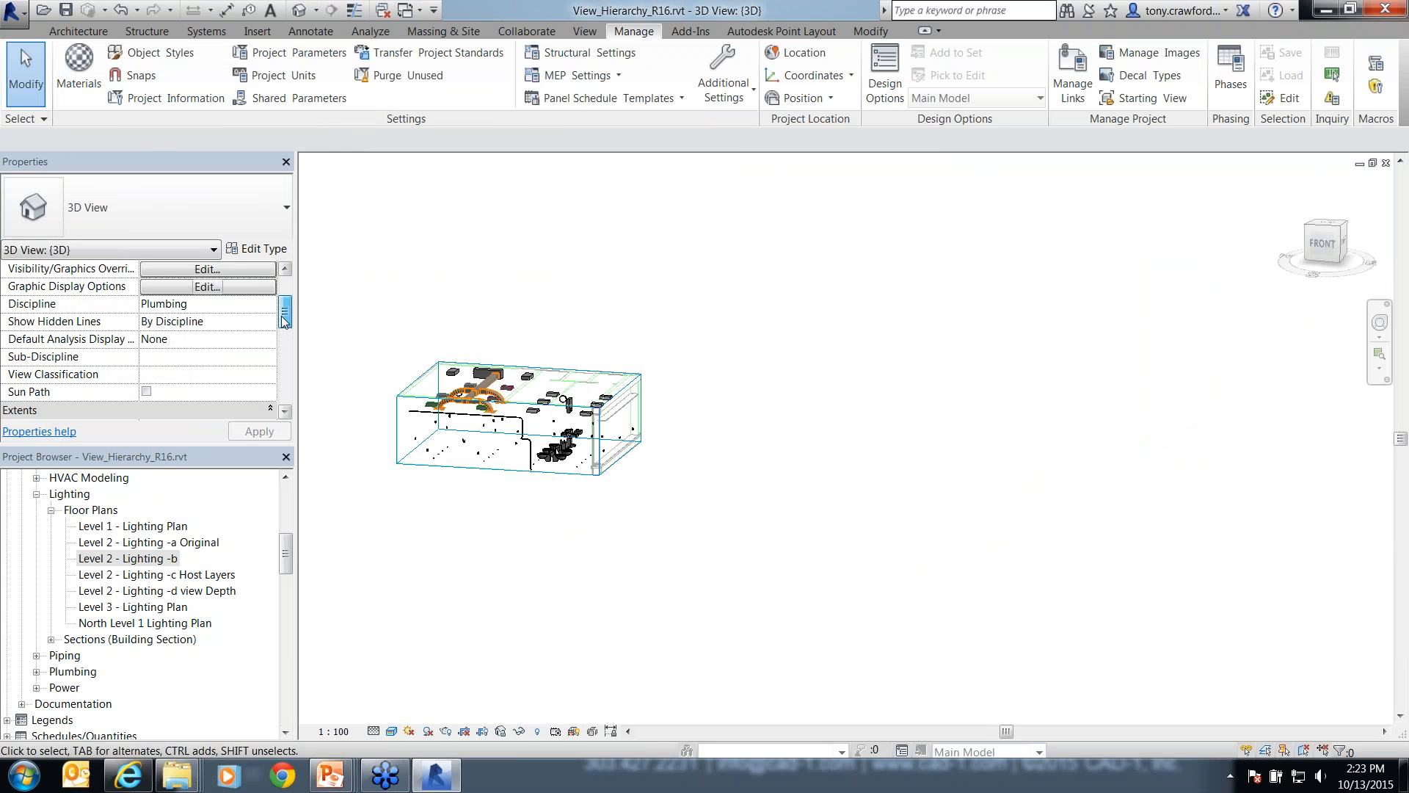
left_click(146, 374)
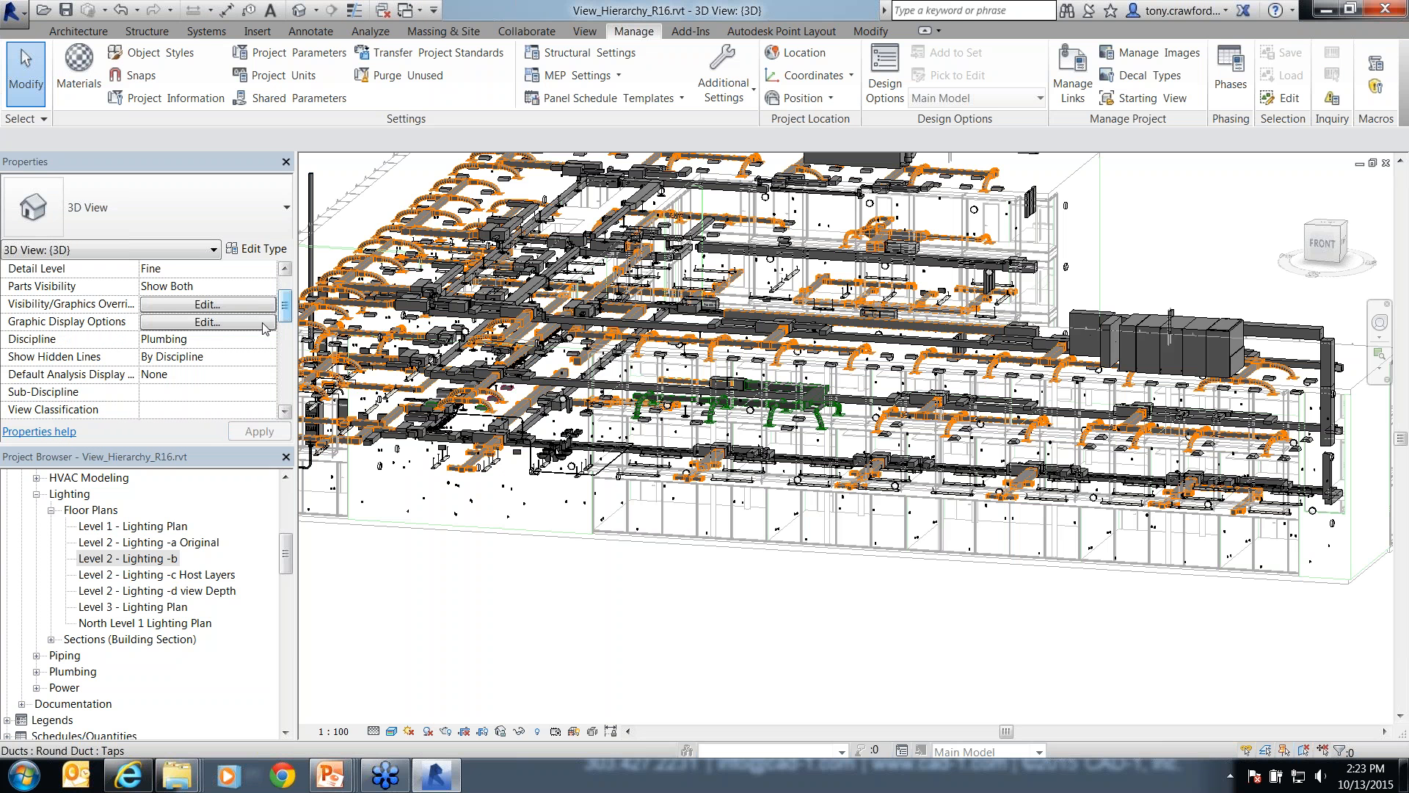
- Set the 3D view's discipline to Coordination and its visual style to Hidden Line
left_click(269, 338)
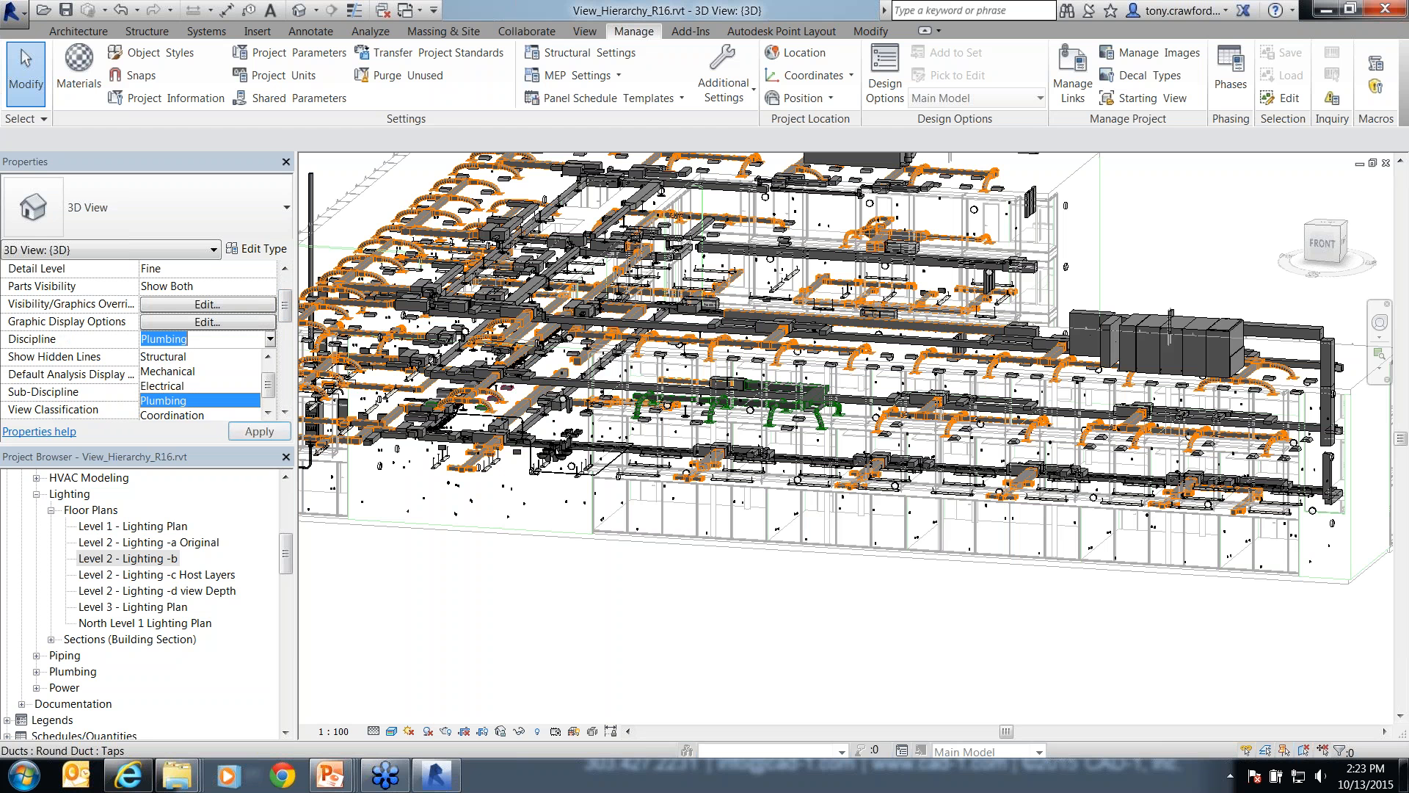
left_click(208, 415)
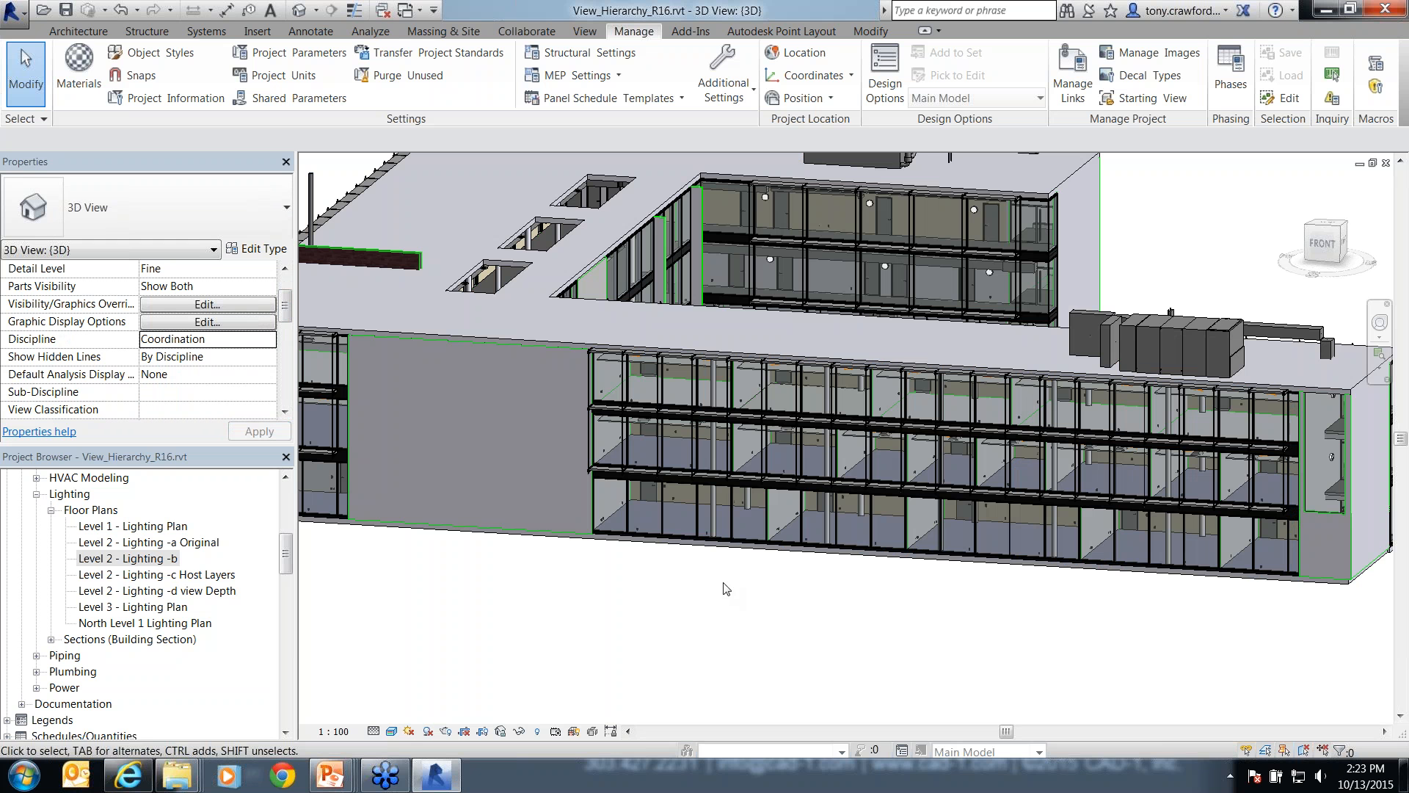
left_click(391, 731)
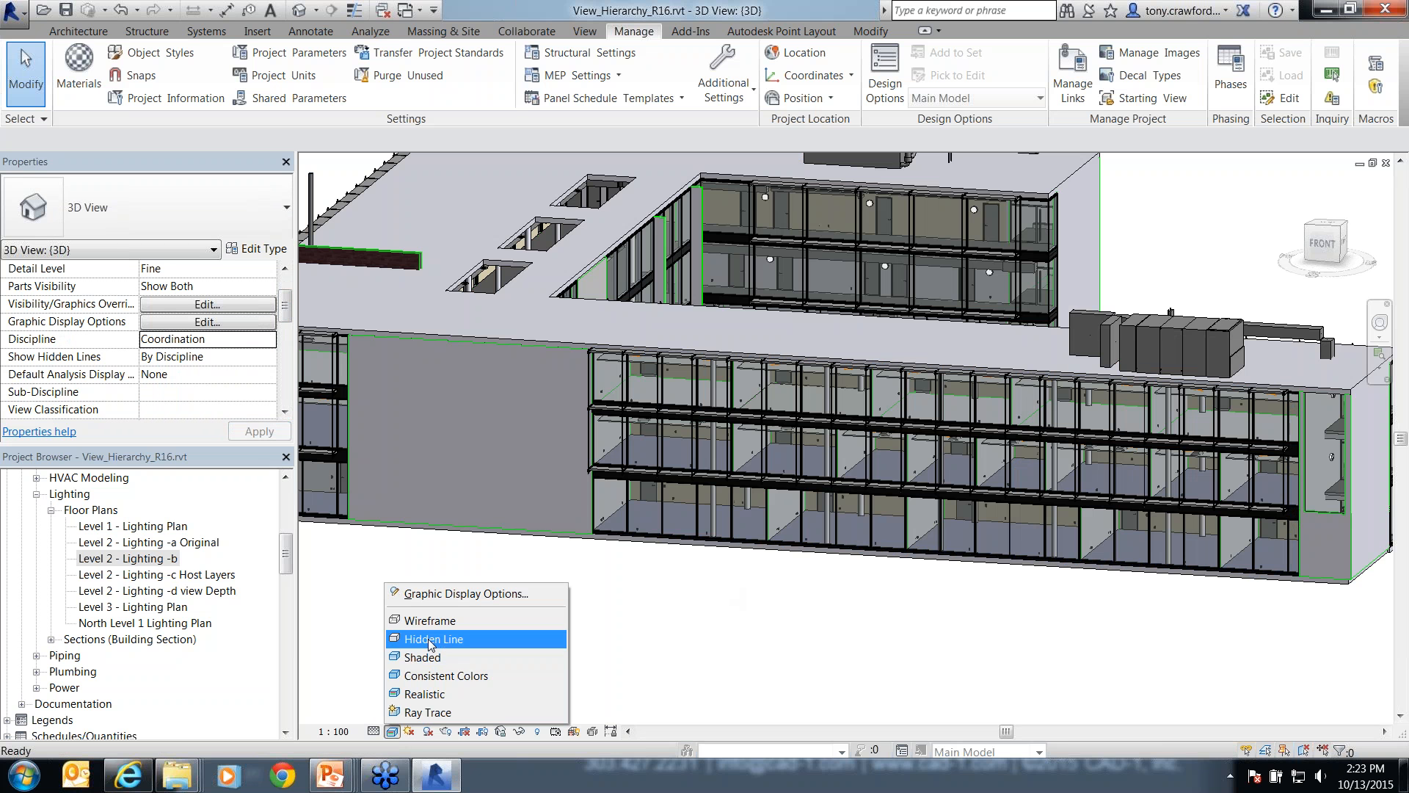
left_click(440, 640)
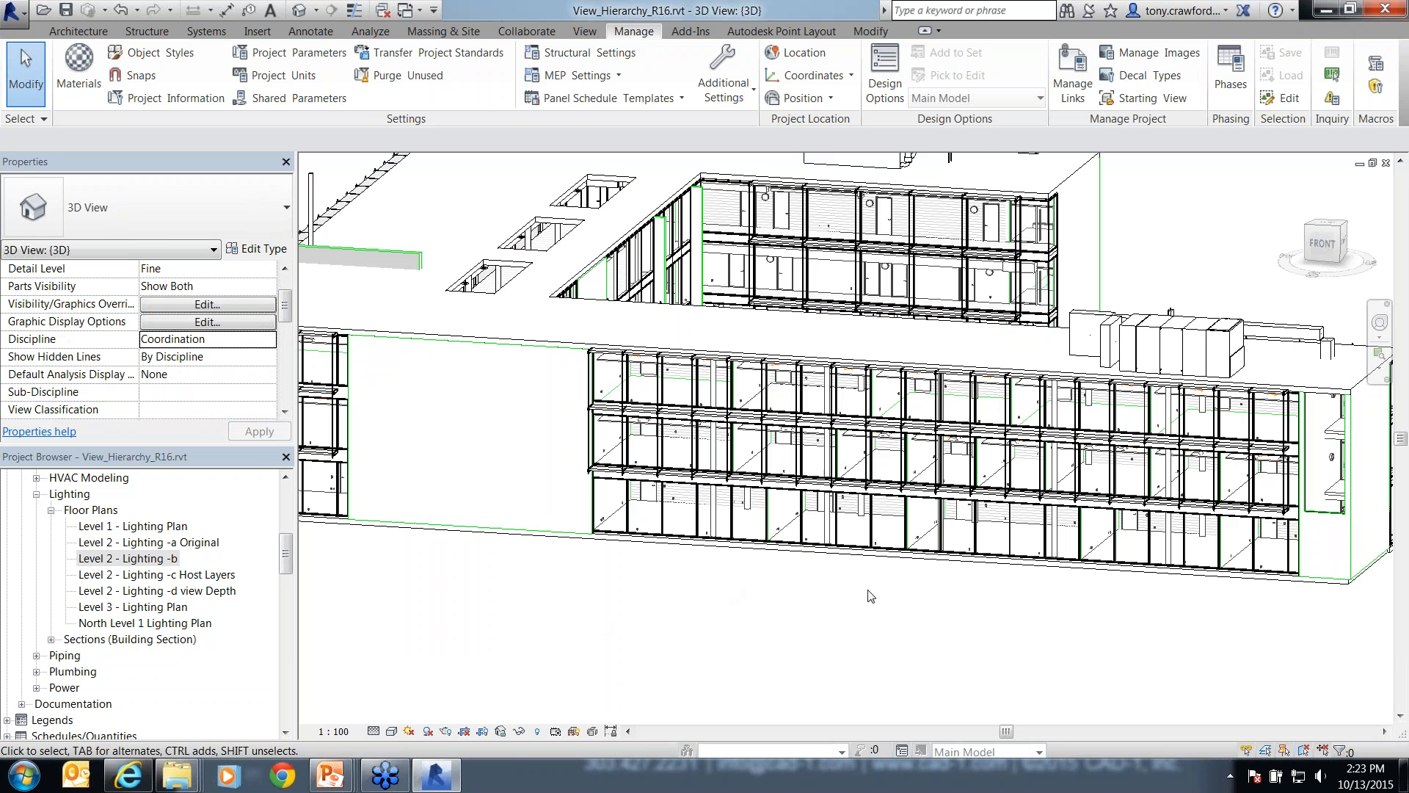
- Set the silhouettes of the 3D view to Wide Lines in the Graphic Display Options, with the building's glazed corner in view
middle_click_drag(522, 568, 614, 561, "shift")
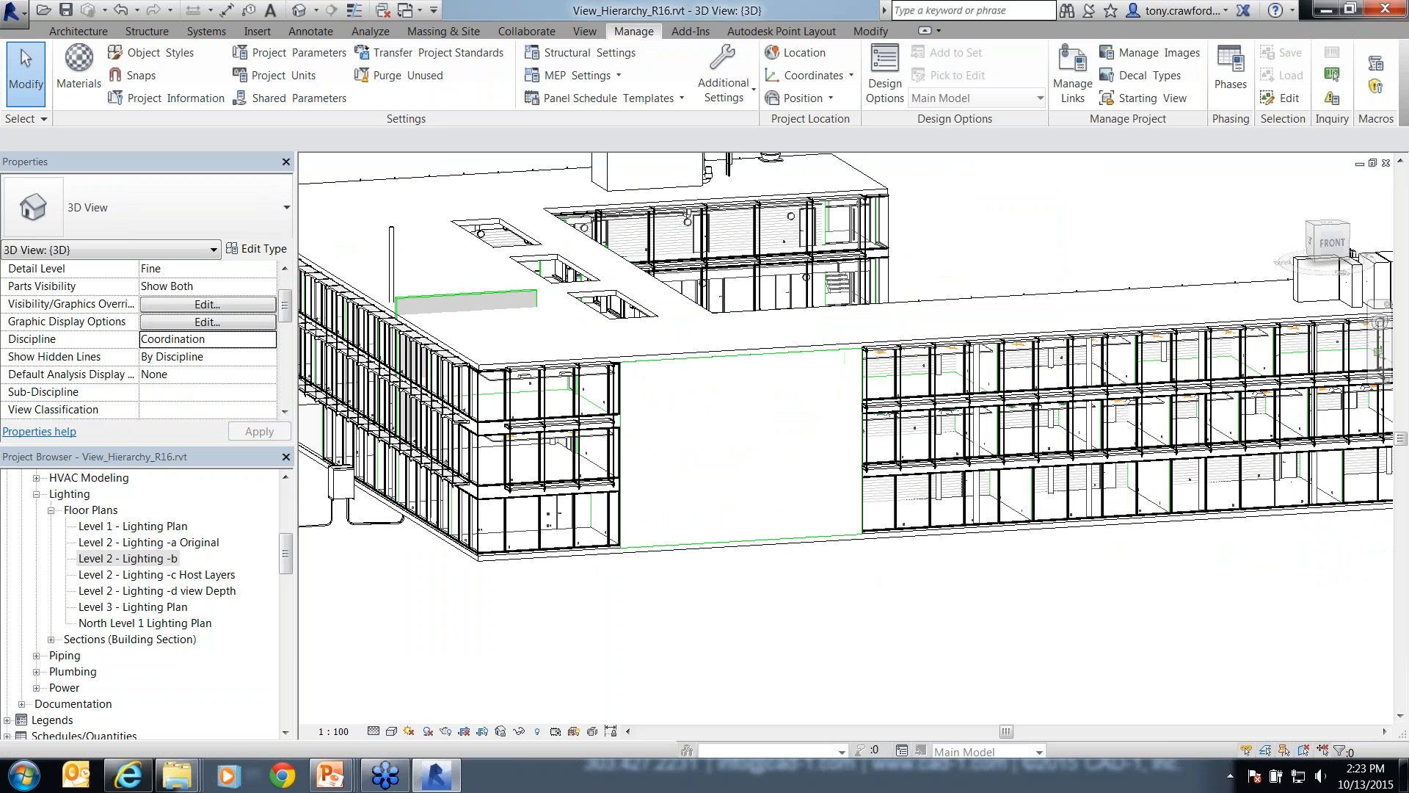
scroll(715, 407, "up", 5)
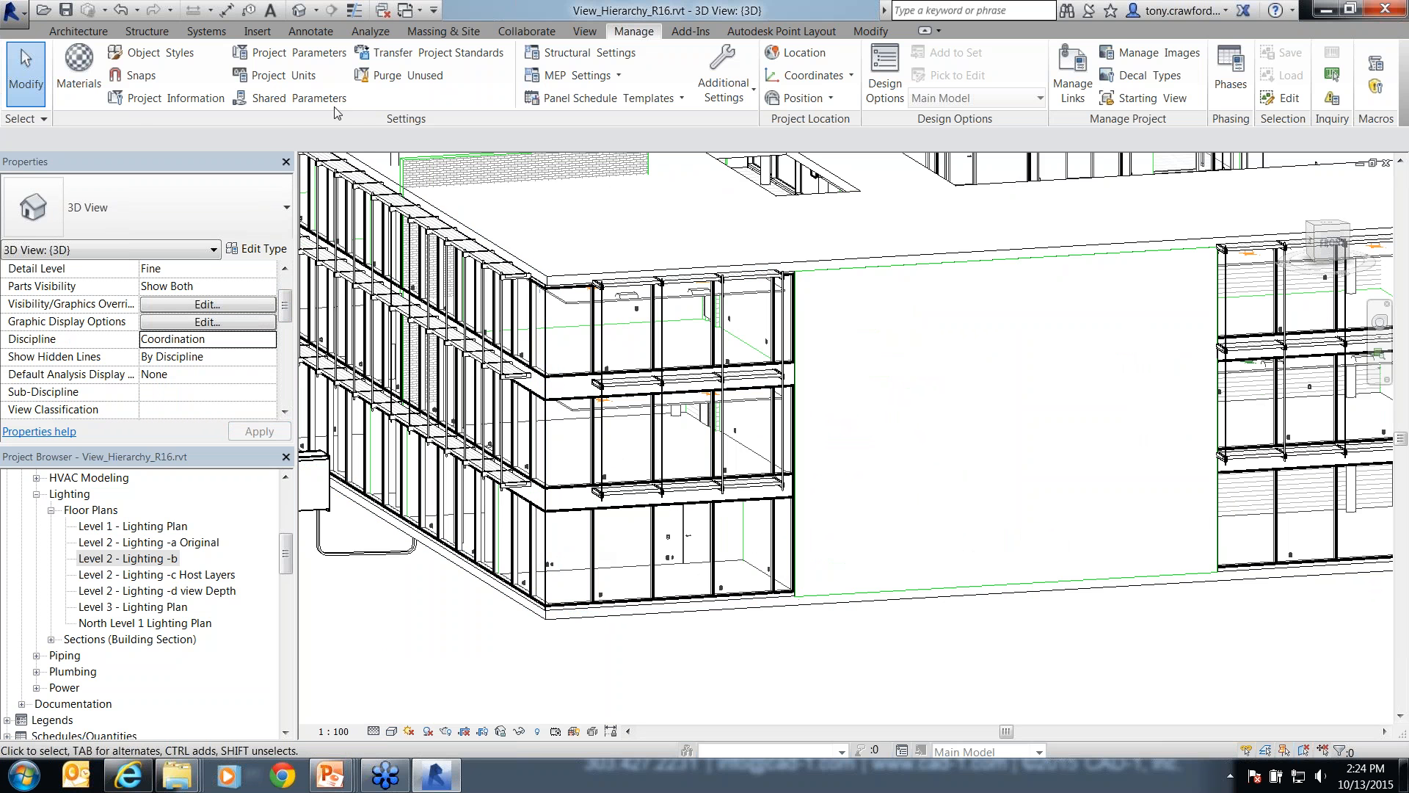
left_click(175, 323)
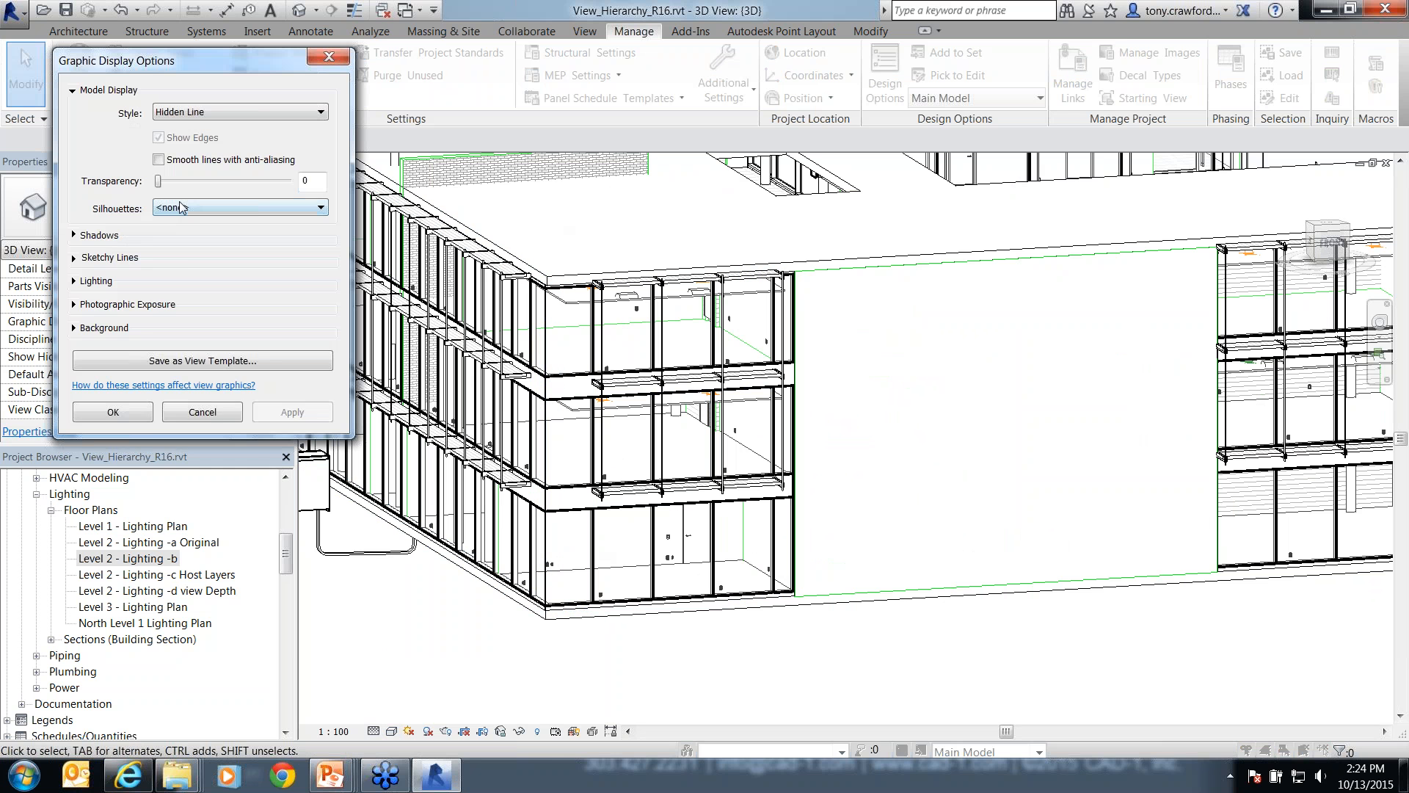
left_click(181, 208)
left_click(203, 442)
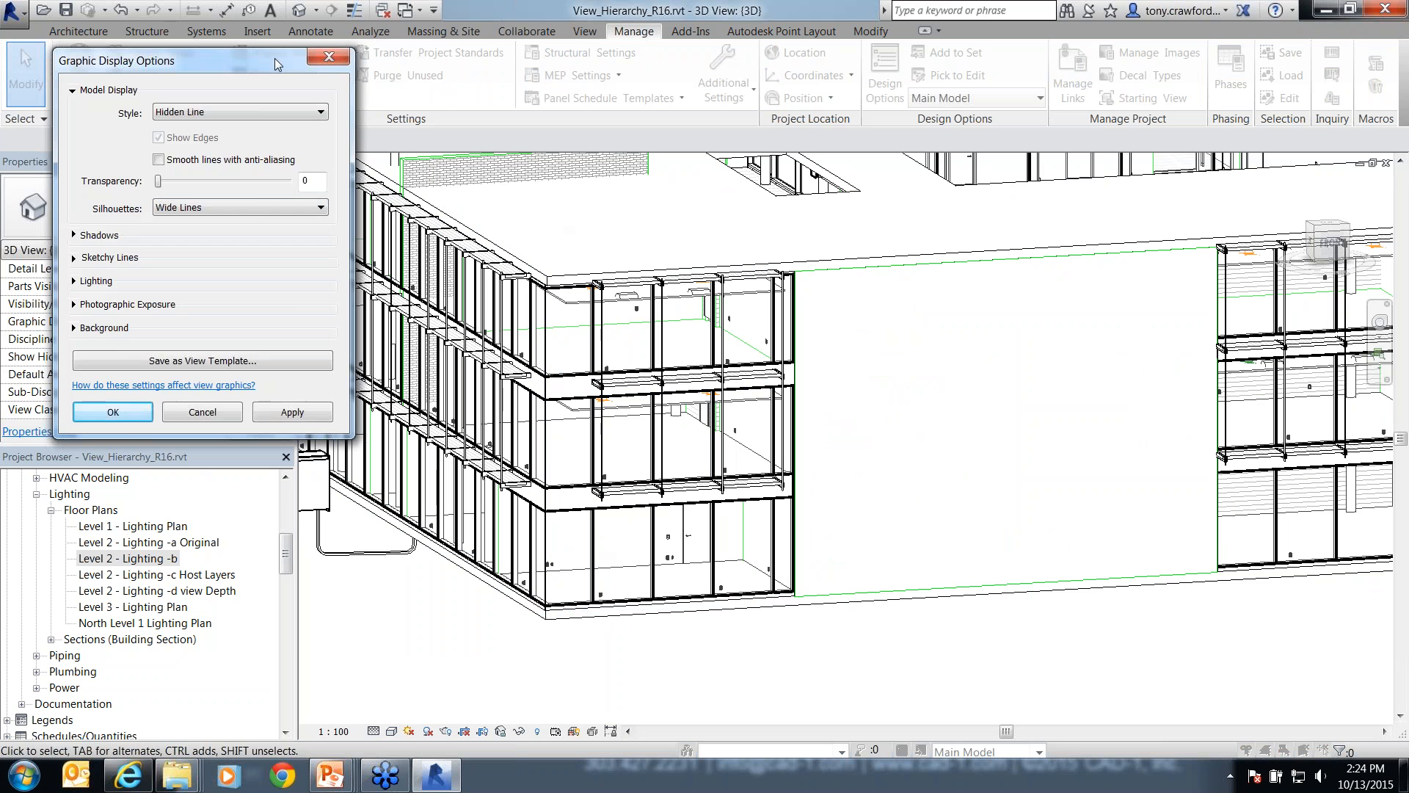
left_click_drag(274, 58, 237, 32)
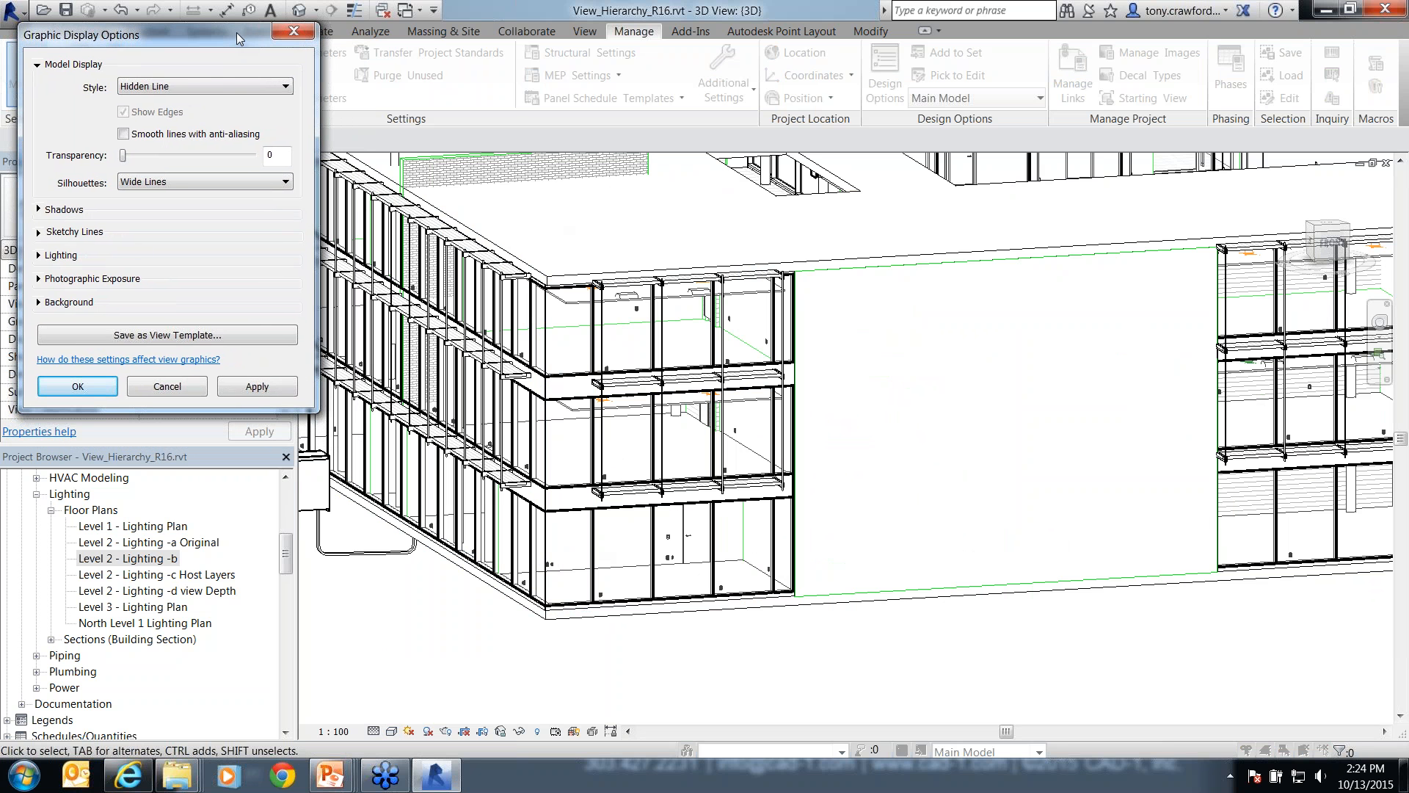
left_click(79, 389)
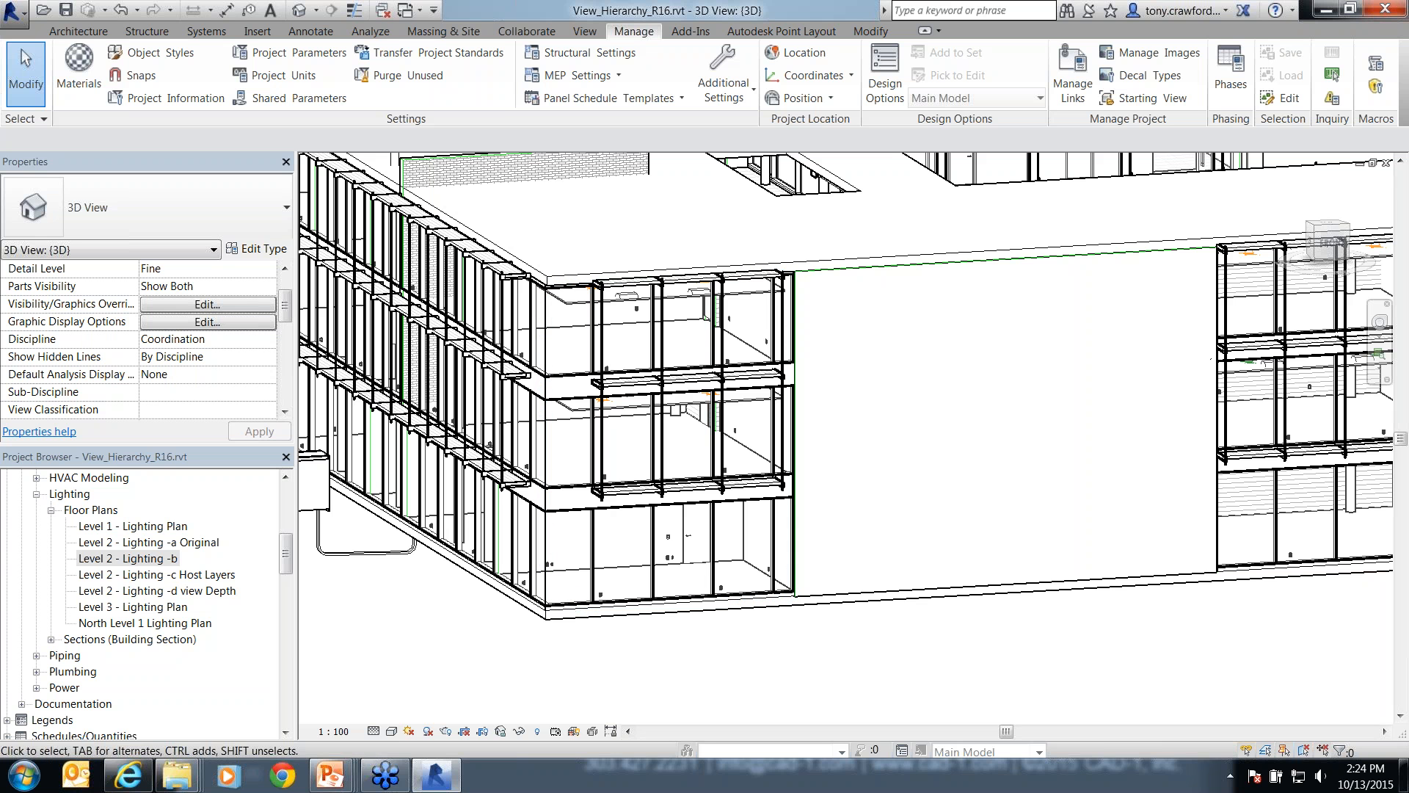
- Close the 3D view and the South - Elec elevation, and switch to the PowerPoint slide show
left_click(1386, 163)
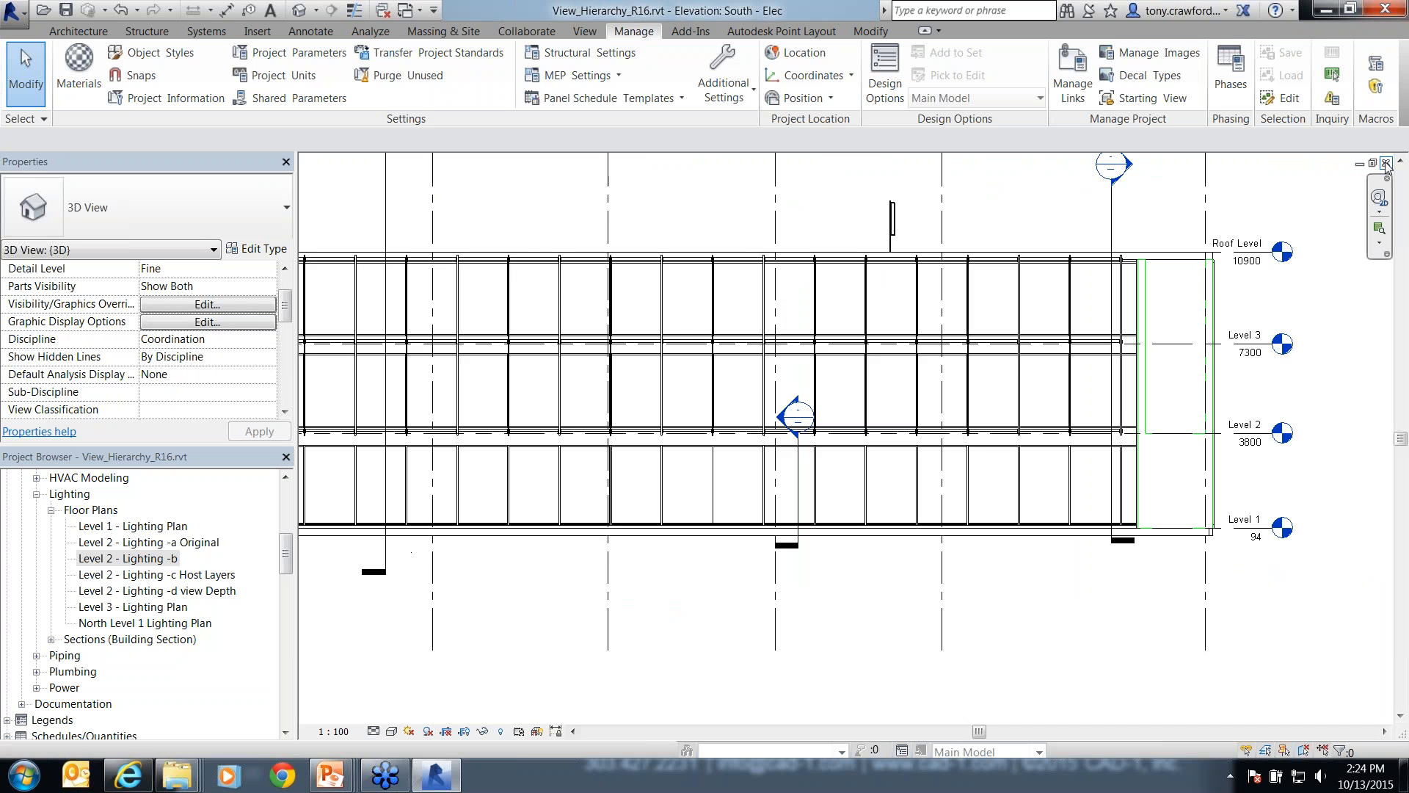
left_click(1386, 163)
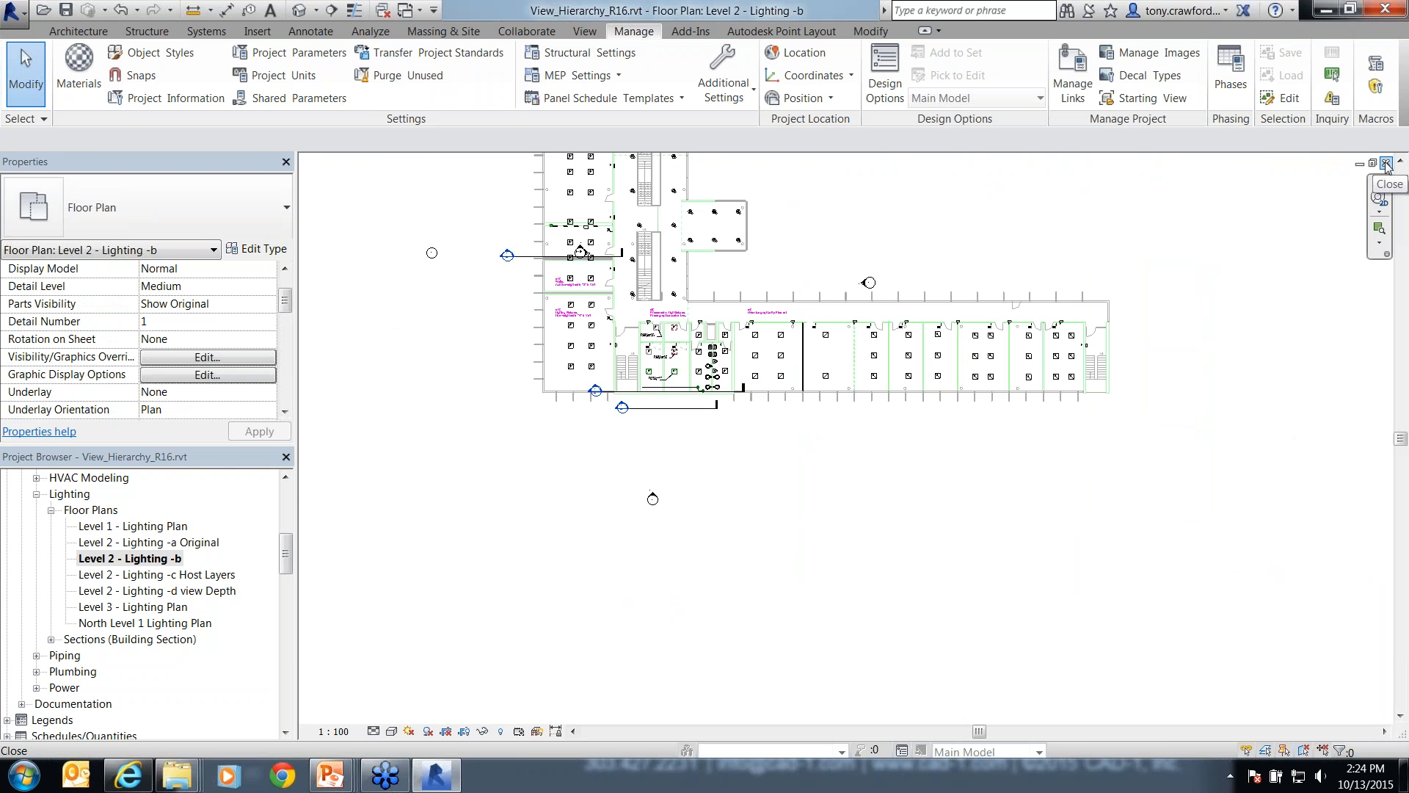
key("alt+Tab")
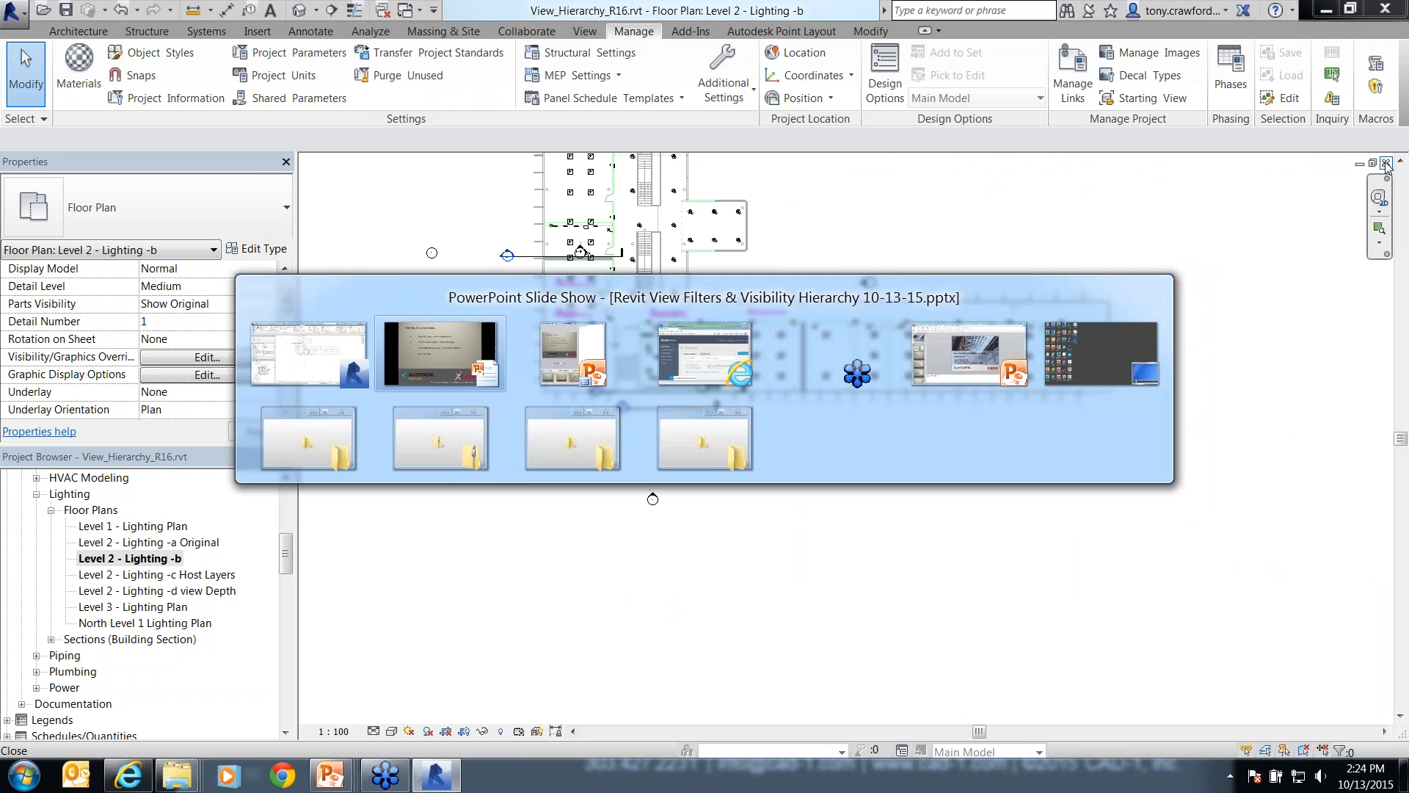
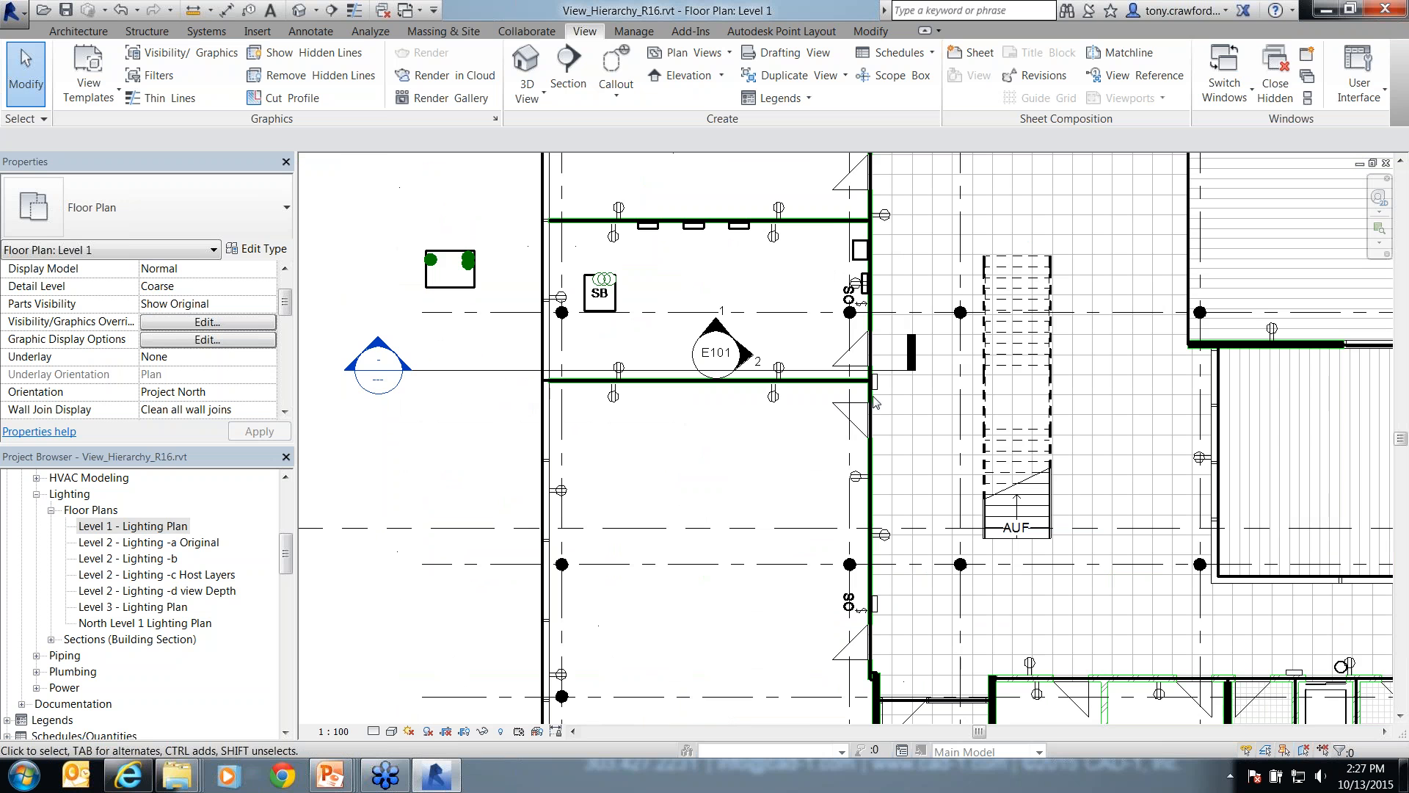
- Set the detail level of the Level 1 floor plan to Medium and look closer at the walls around E101
left_click(373, 731)
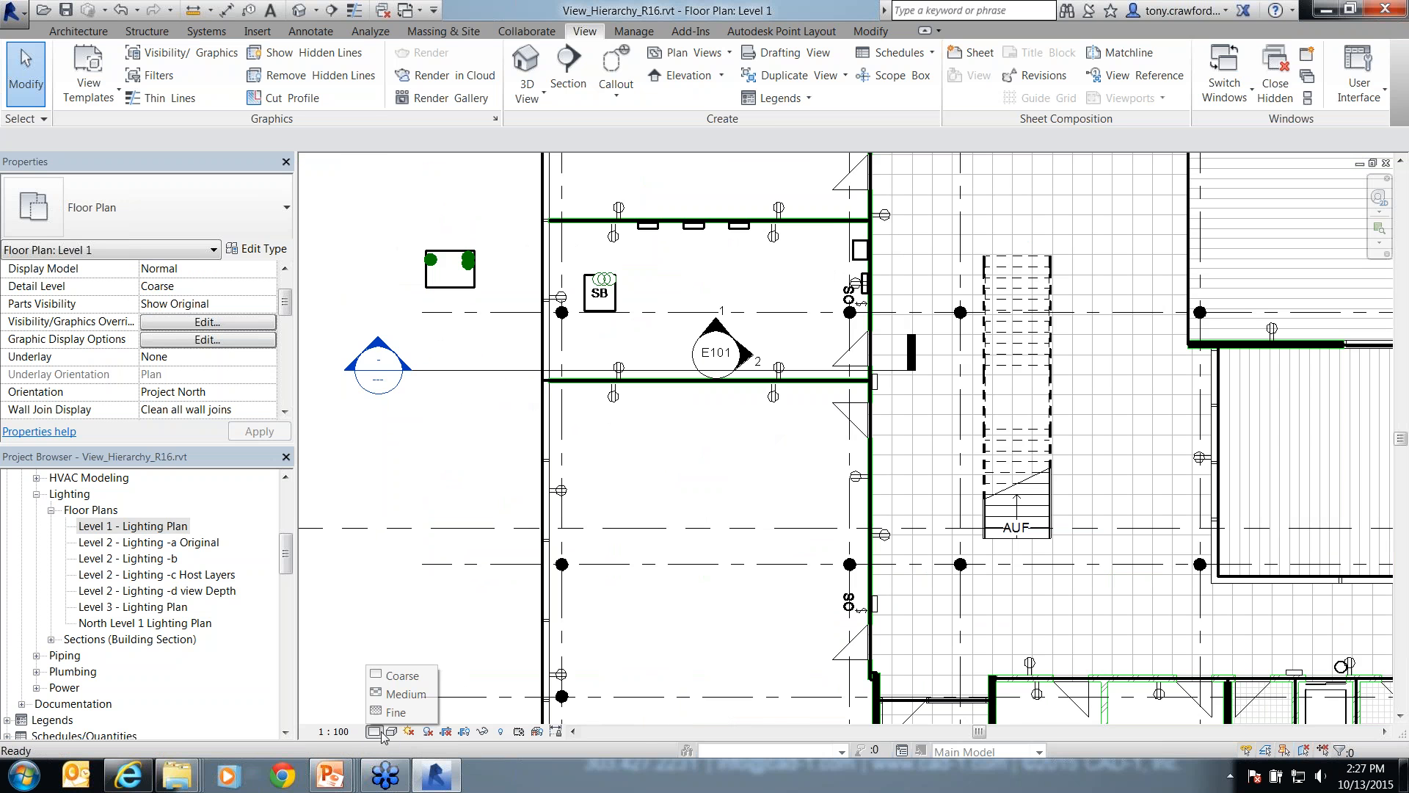
left_click(400, 694)
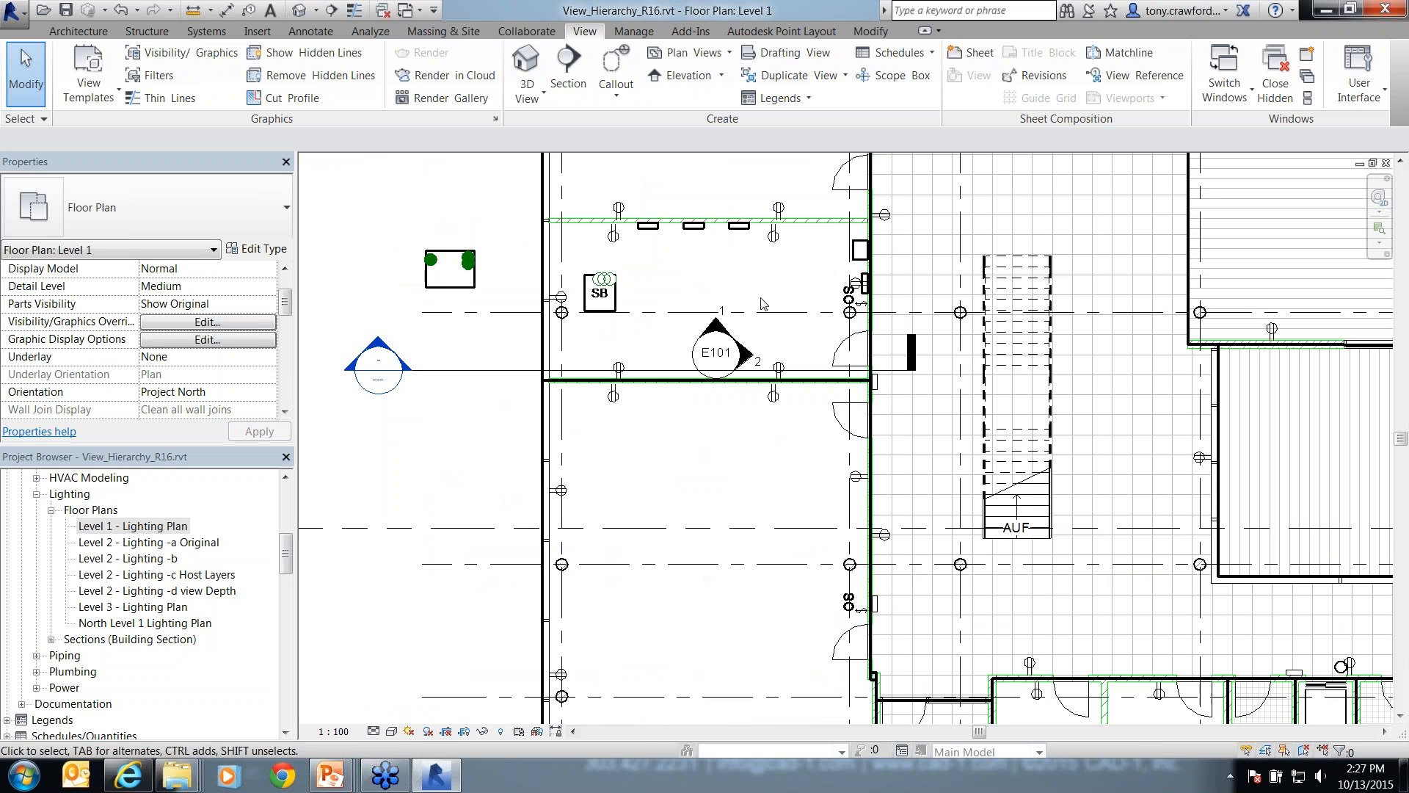
scroll(767, 374, "up", 1)
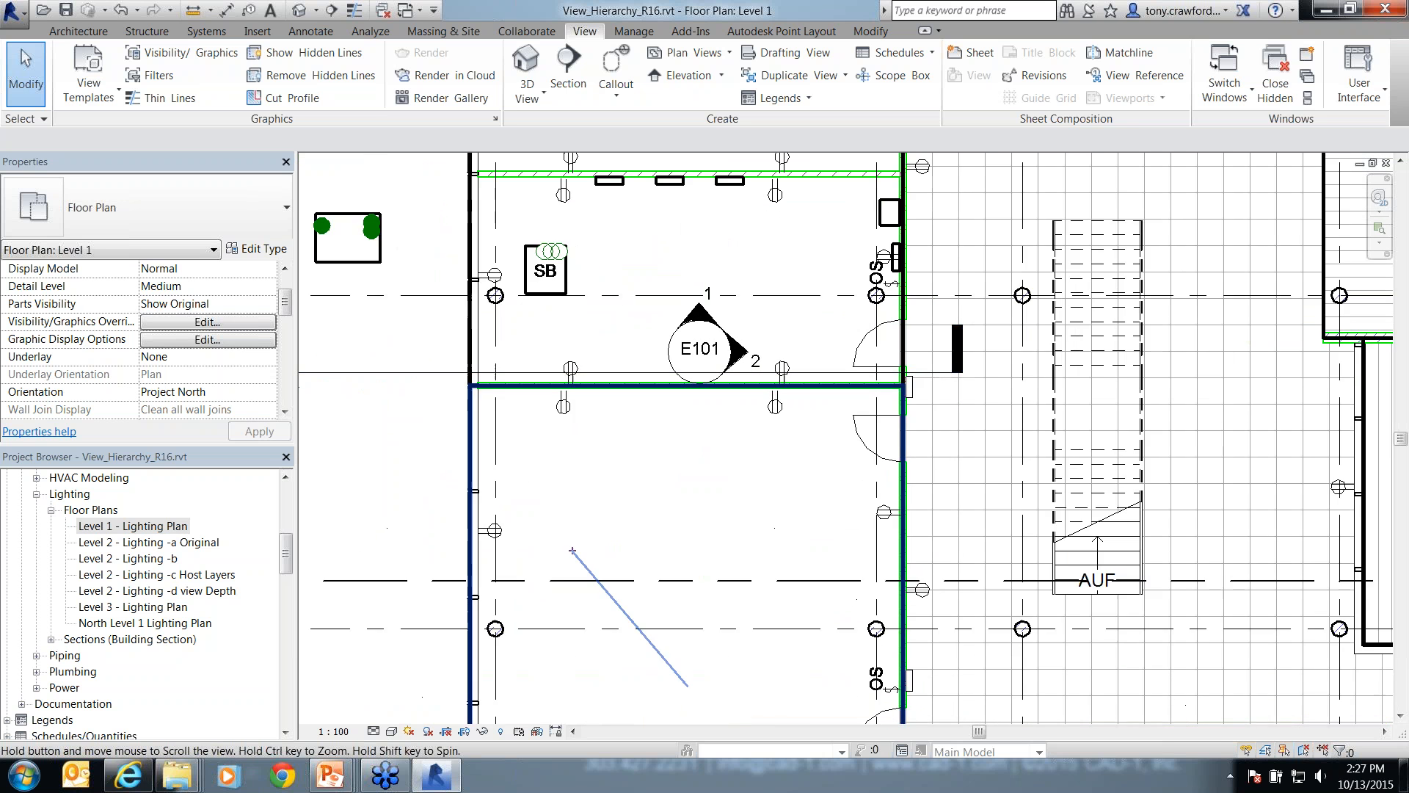
middle_click_drag(767, 375, 751, 413)
- Set the discipline of the Level 1 floor plan to Architectural
left_click_drag(285, 309, 286, 296)
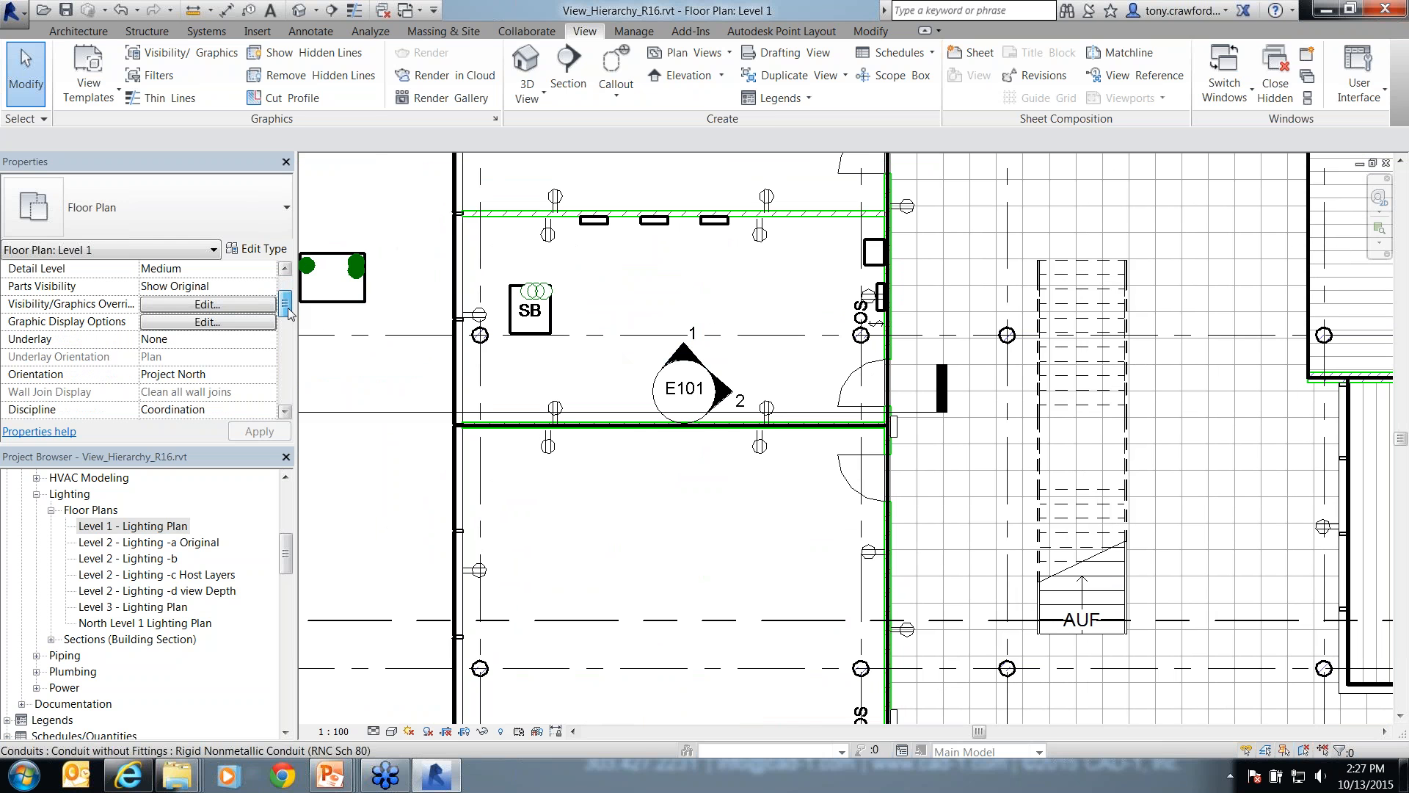
left_click_drag(287, 297, 288, 314)
scroll(288, 314, "down", 1)
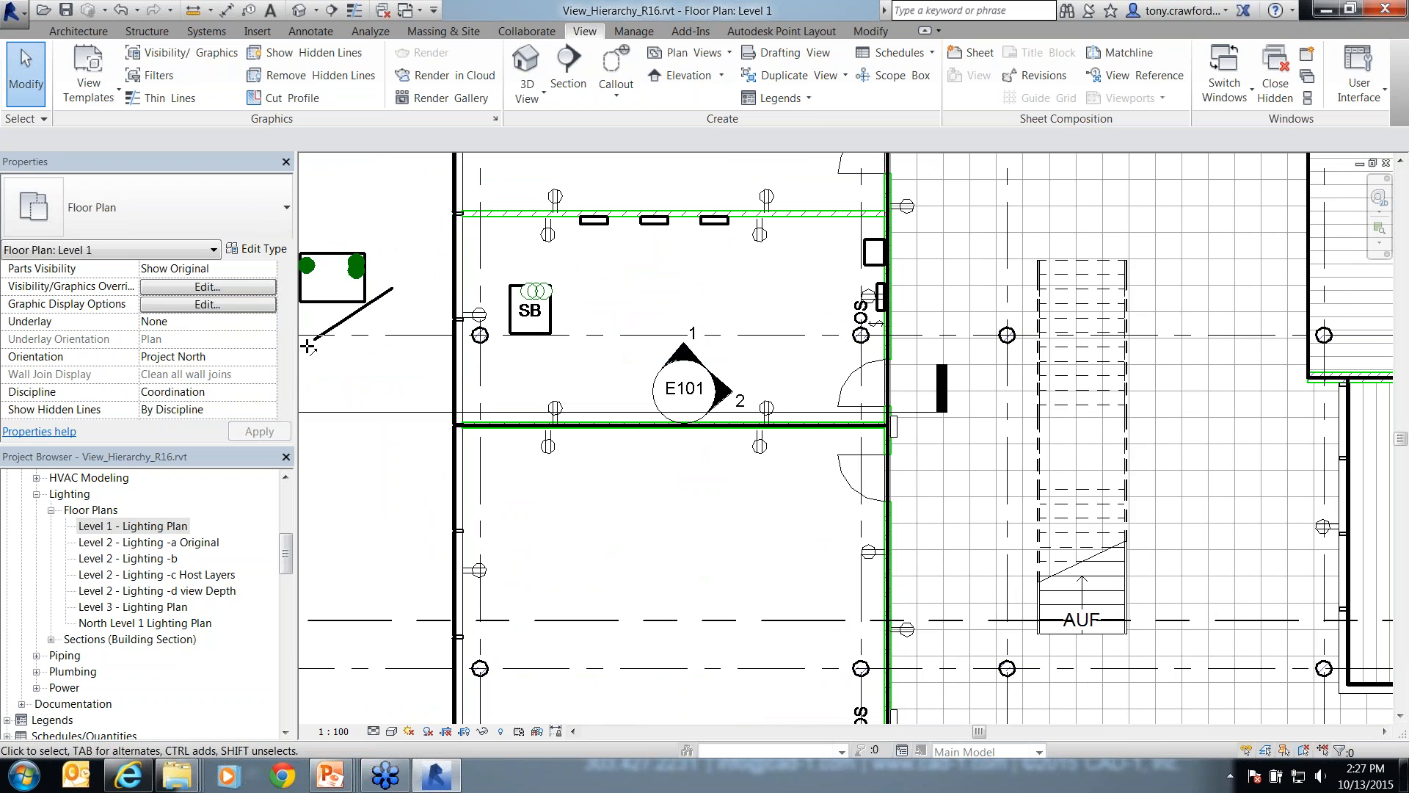
left_click(271, 393)
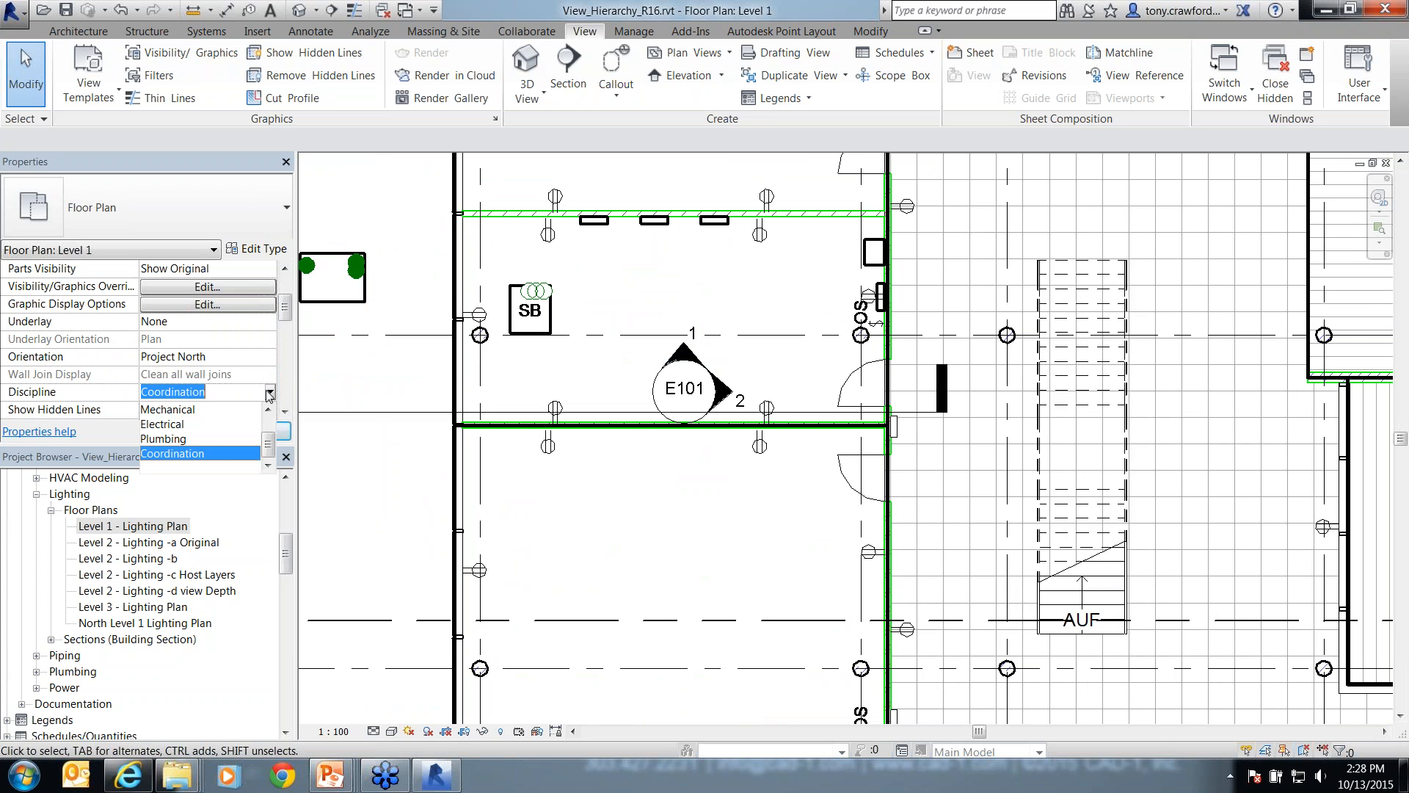
left_click(268, 410)
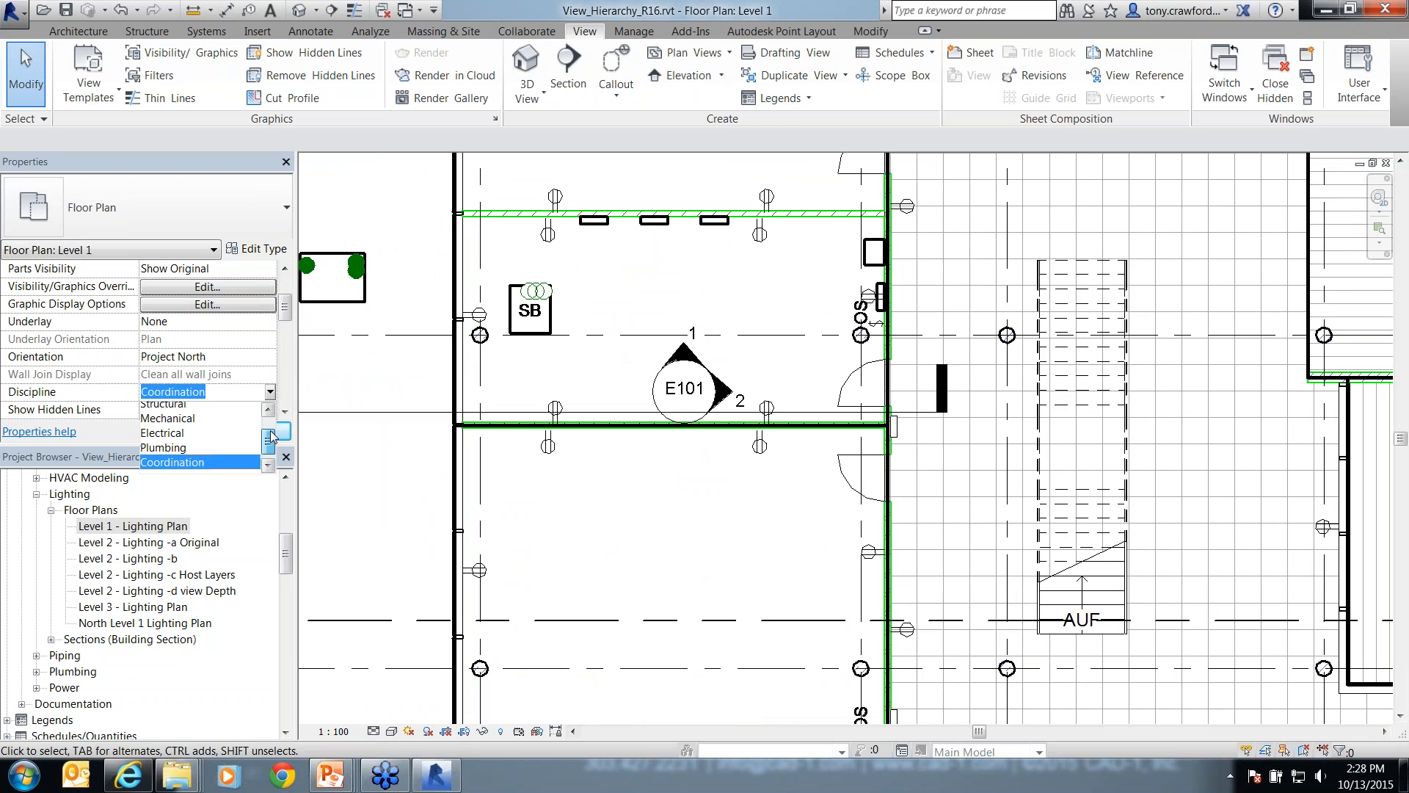
left_click(268, 410)
scroll(271, 413, "down", 1)
scroll(267, 413, "up", 1)
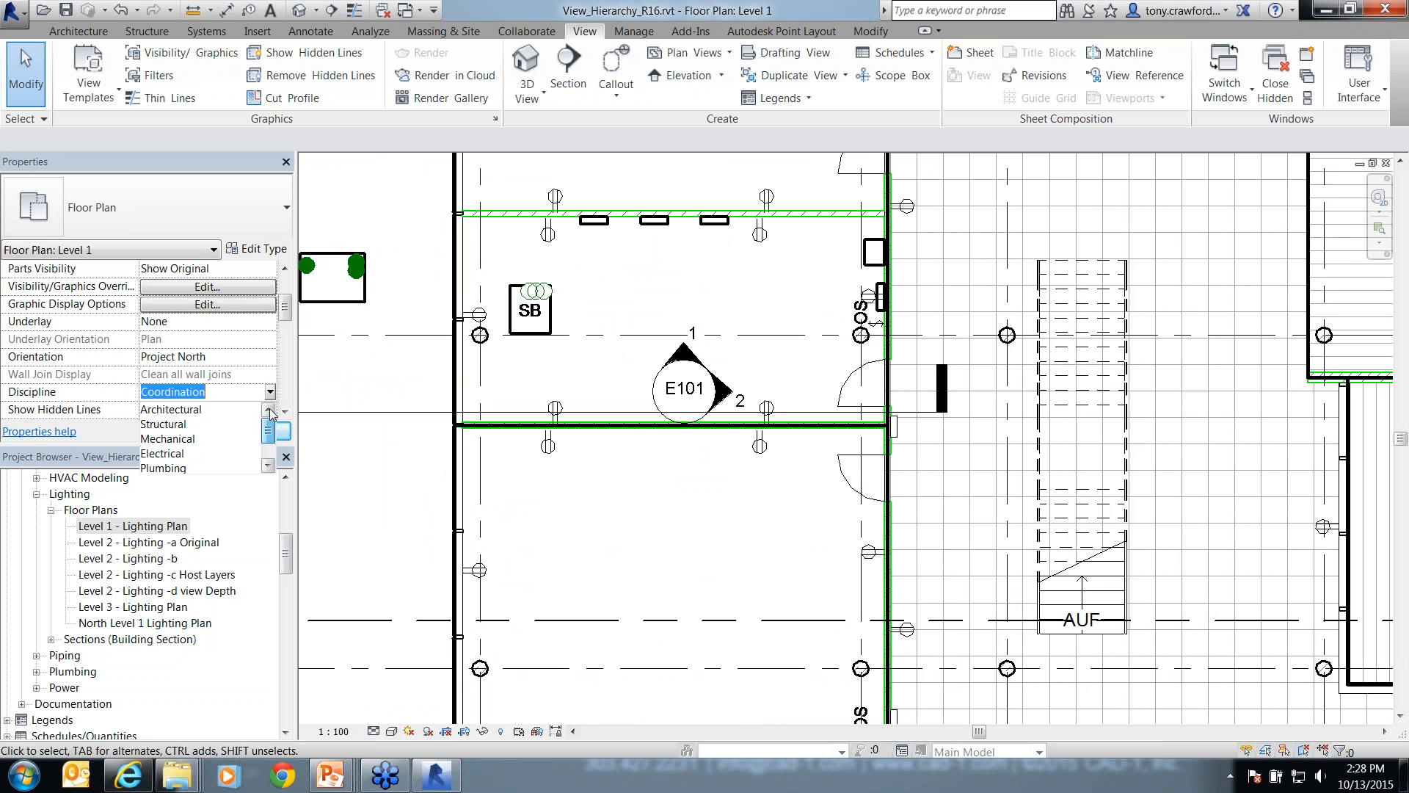
left_click(258, 411)
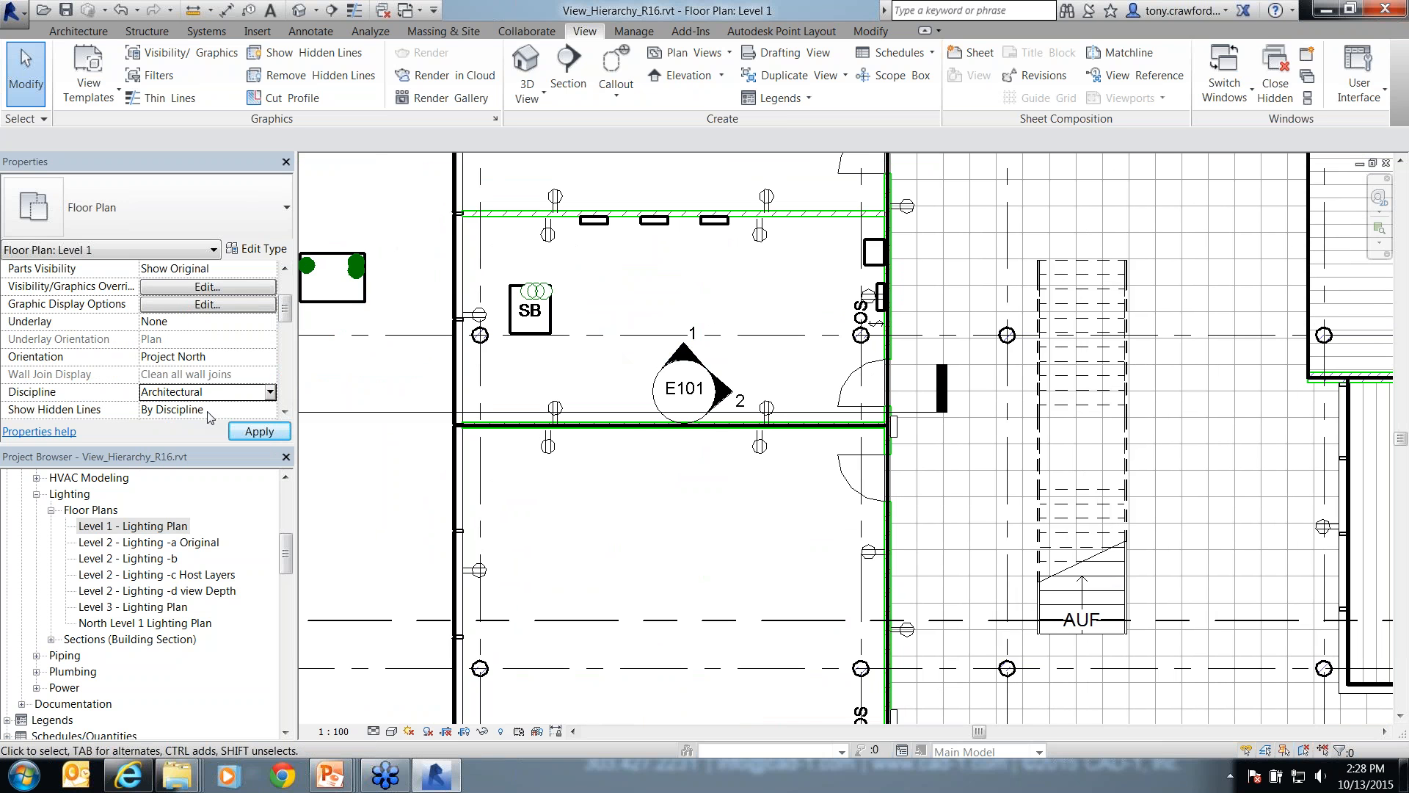
- Set the discipline of the Level 1 floor plan to Structural and apply it
left_click(270, 393)
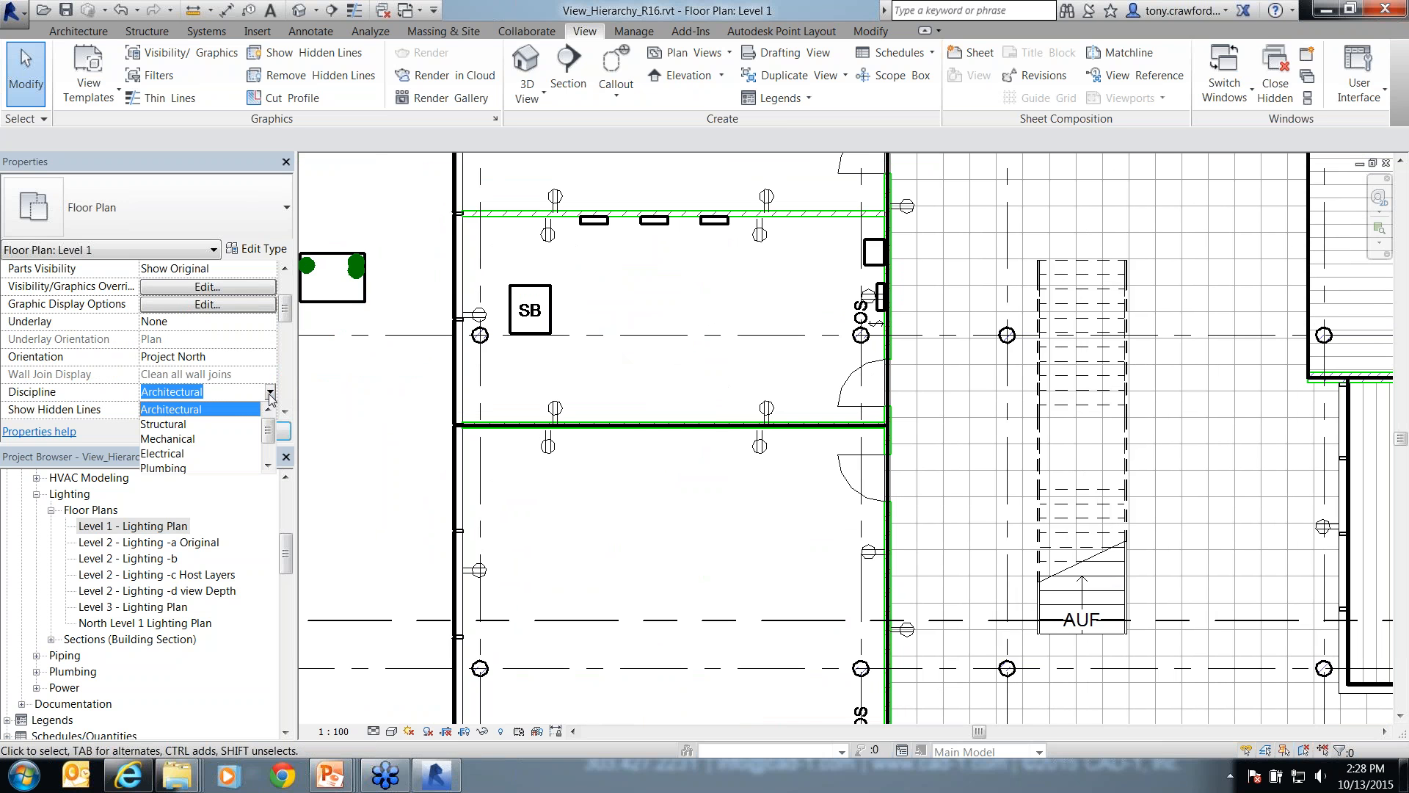
left_click(217, 424)
left_click(259, 432)
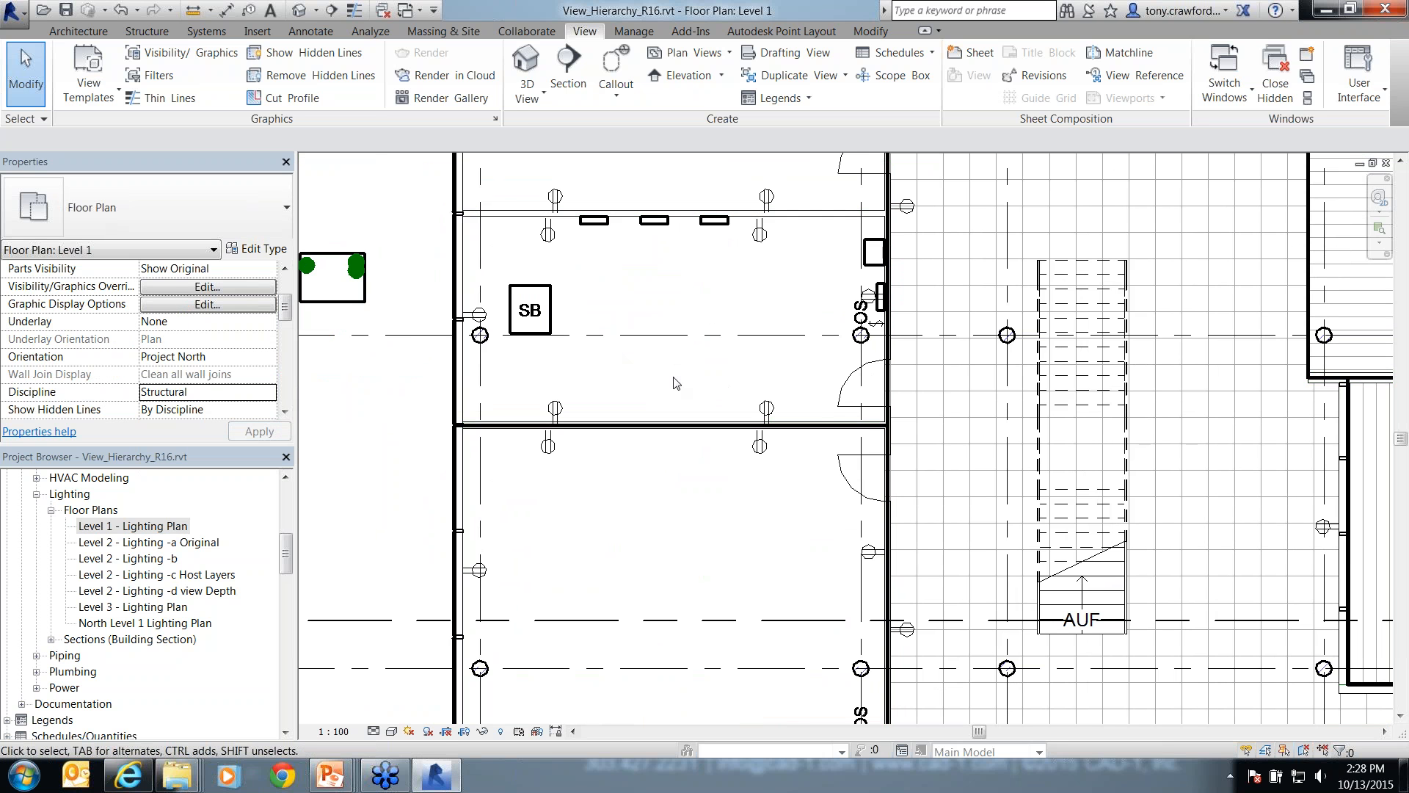
scroll(674, 382, "down", 2)
scroll(673, 382, "down", 3)
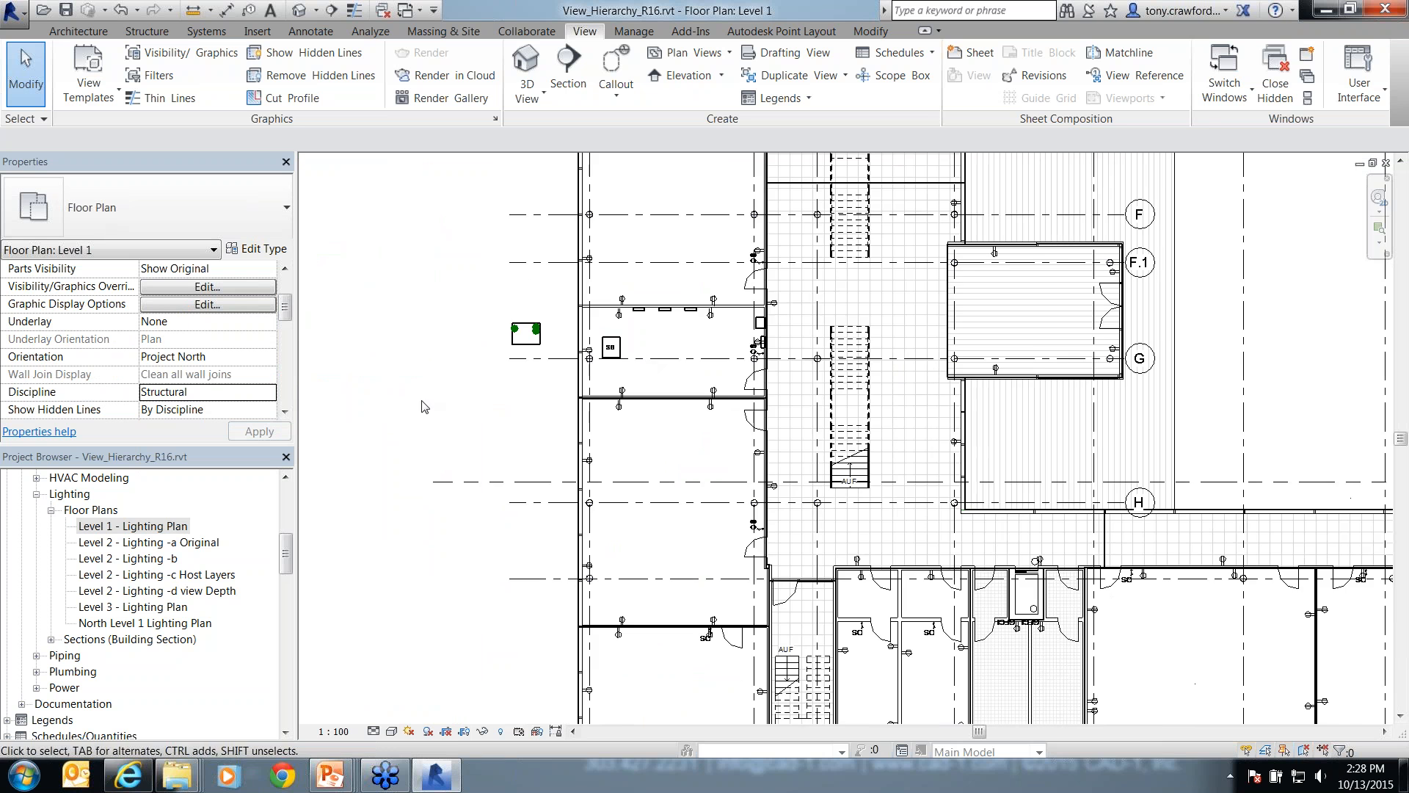
- Set the discipline of the Level 1 floor plan to Mechanical and apply it
scroll(440, 395, "up", 2)
middle_click_drag(446, 394, 347, 403)
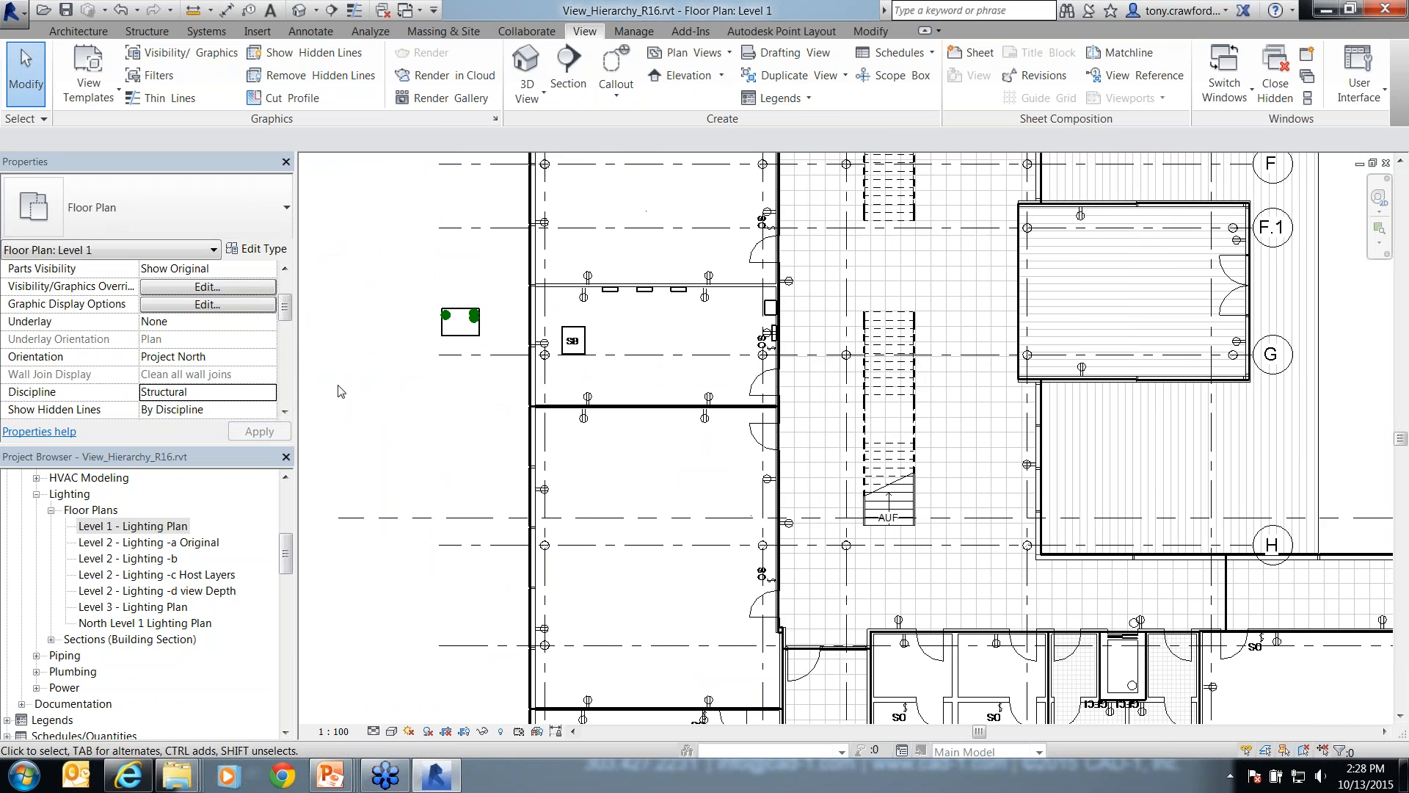
left_click(270, 392)
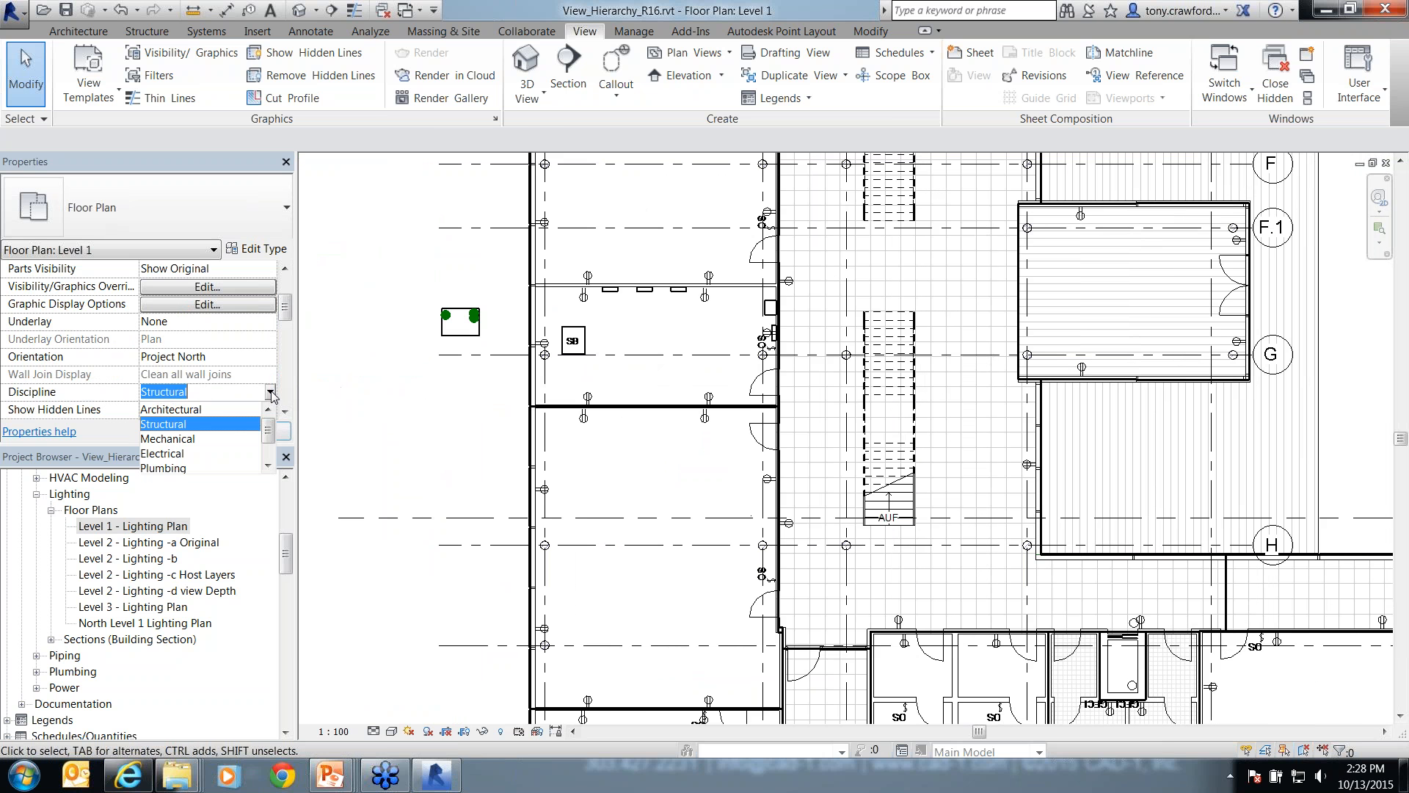
left_click(216, 438)
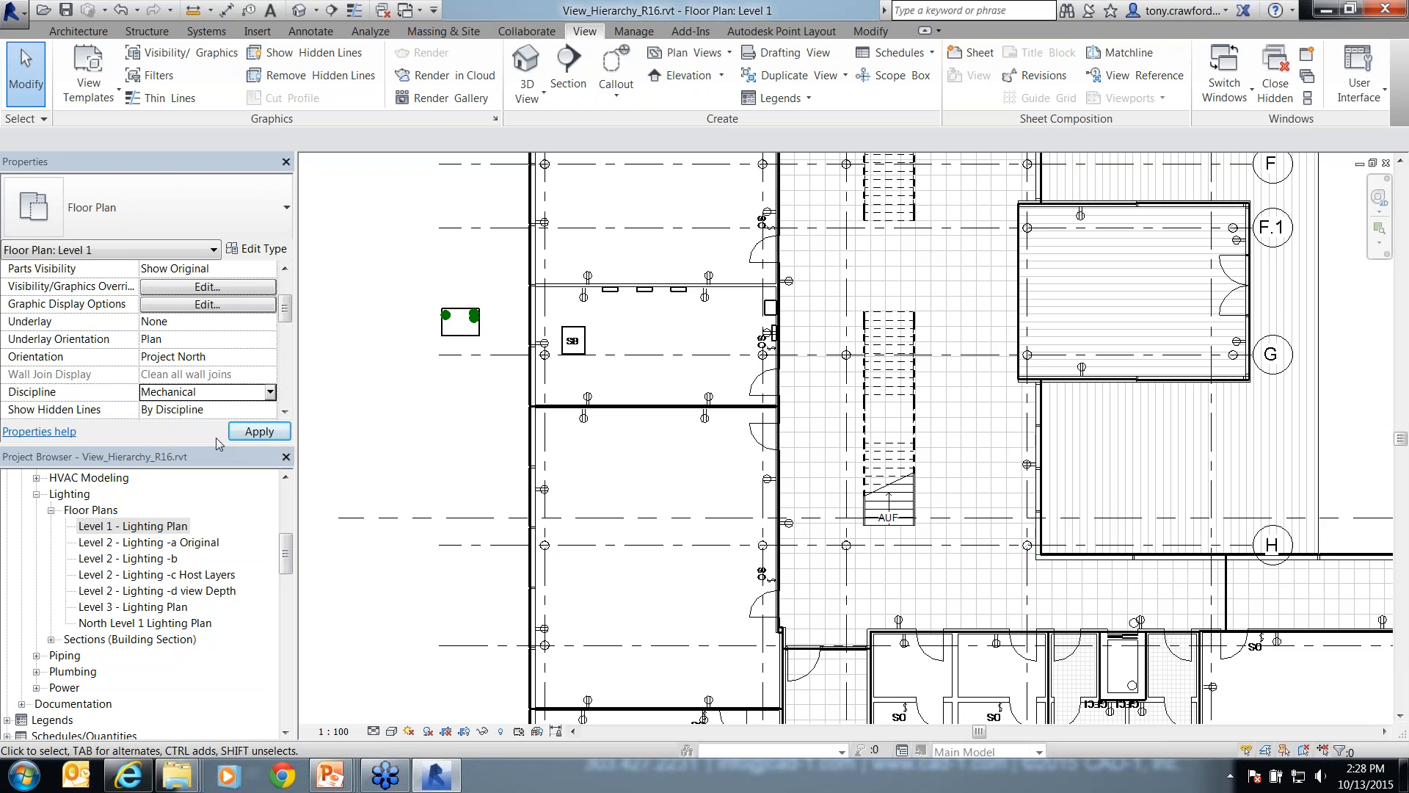
left_click(257, 432)
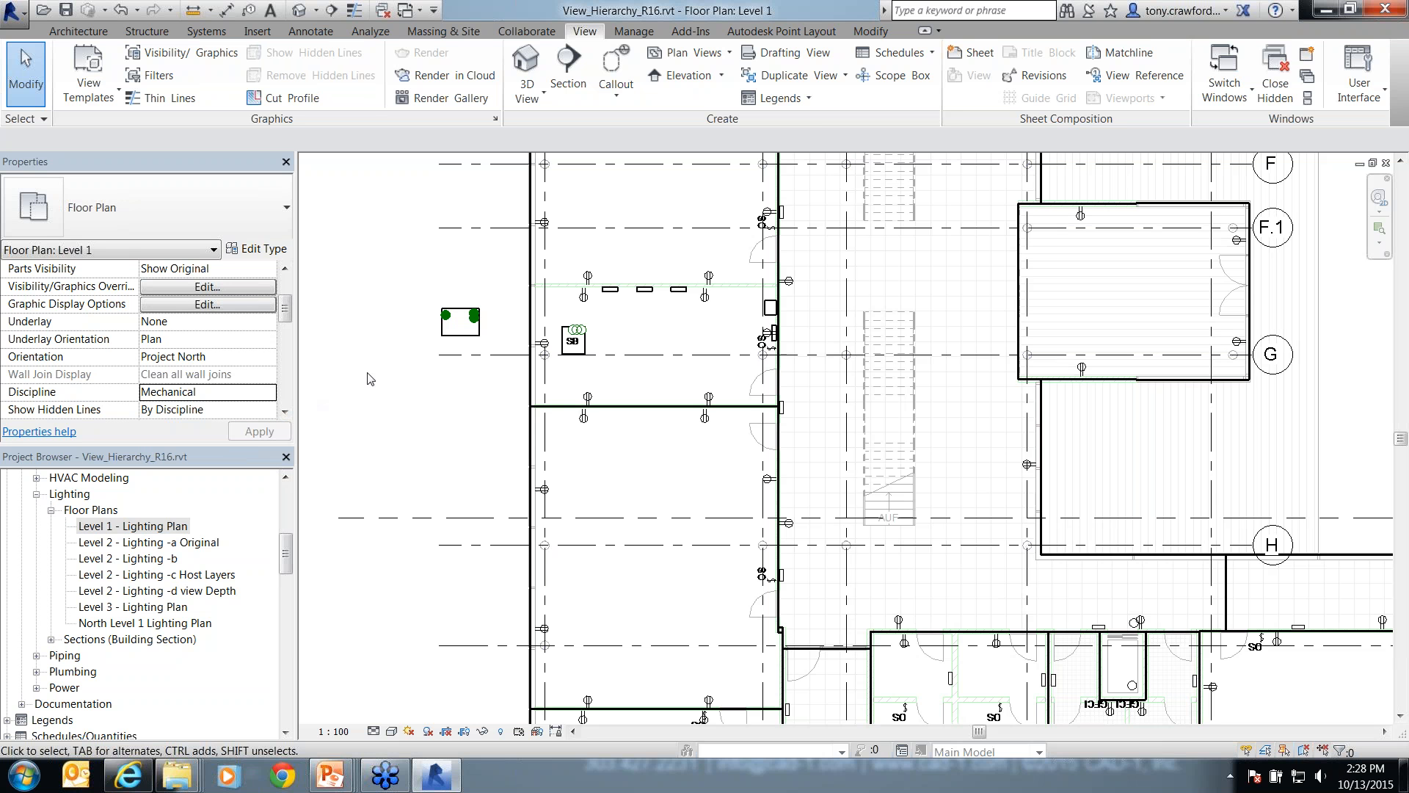
- Examine how the walls, doors and stairs of the Level 1 floor plan are drawn under the Mechanical discipline
scroll(544, 371, "up", 4)
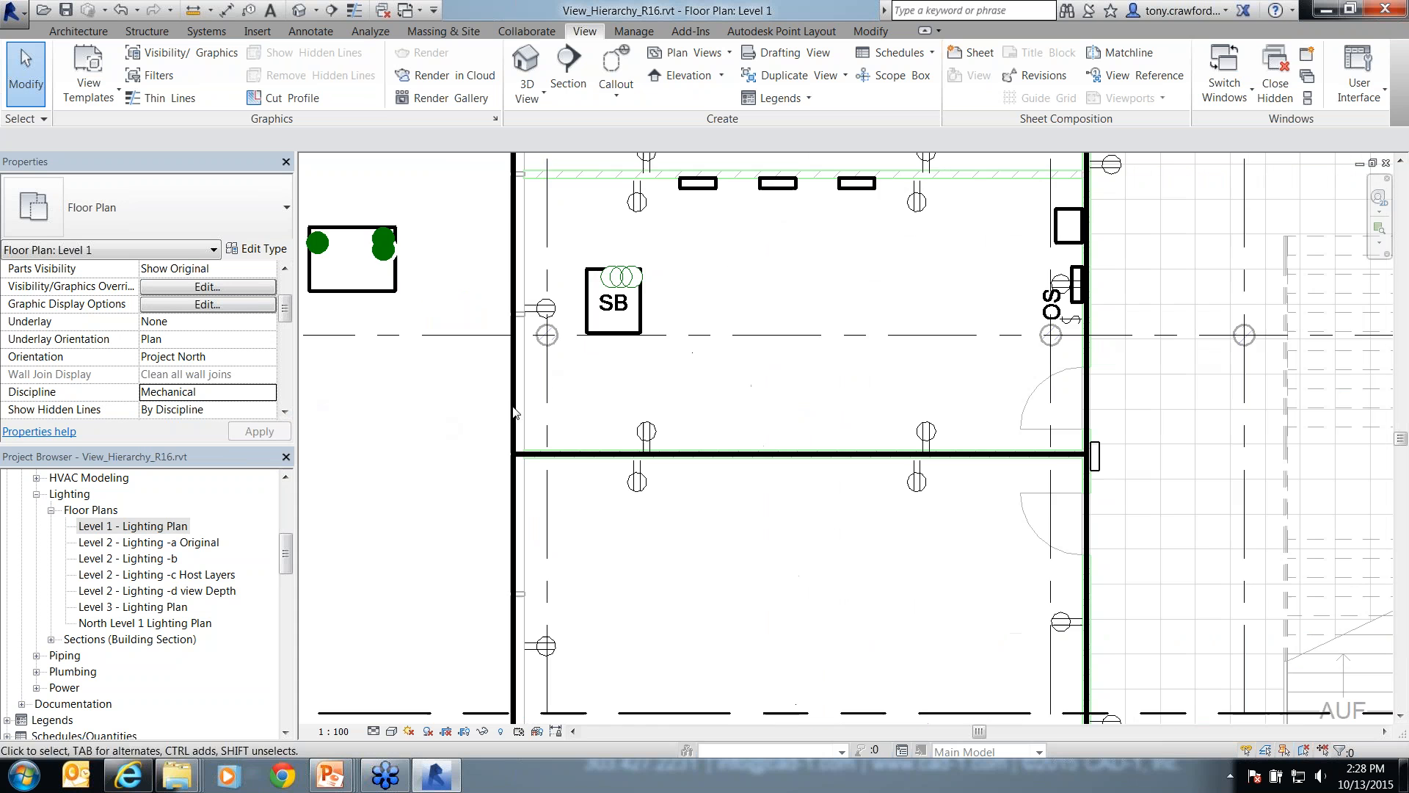
scroll(1057, 470, "up", 2)
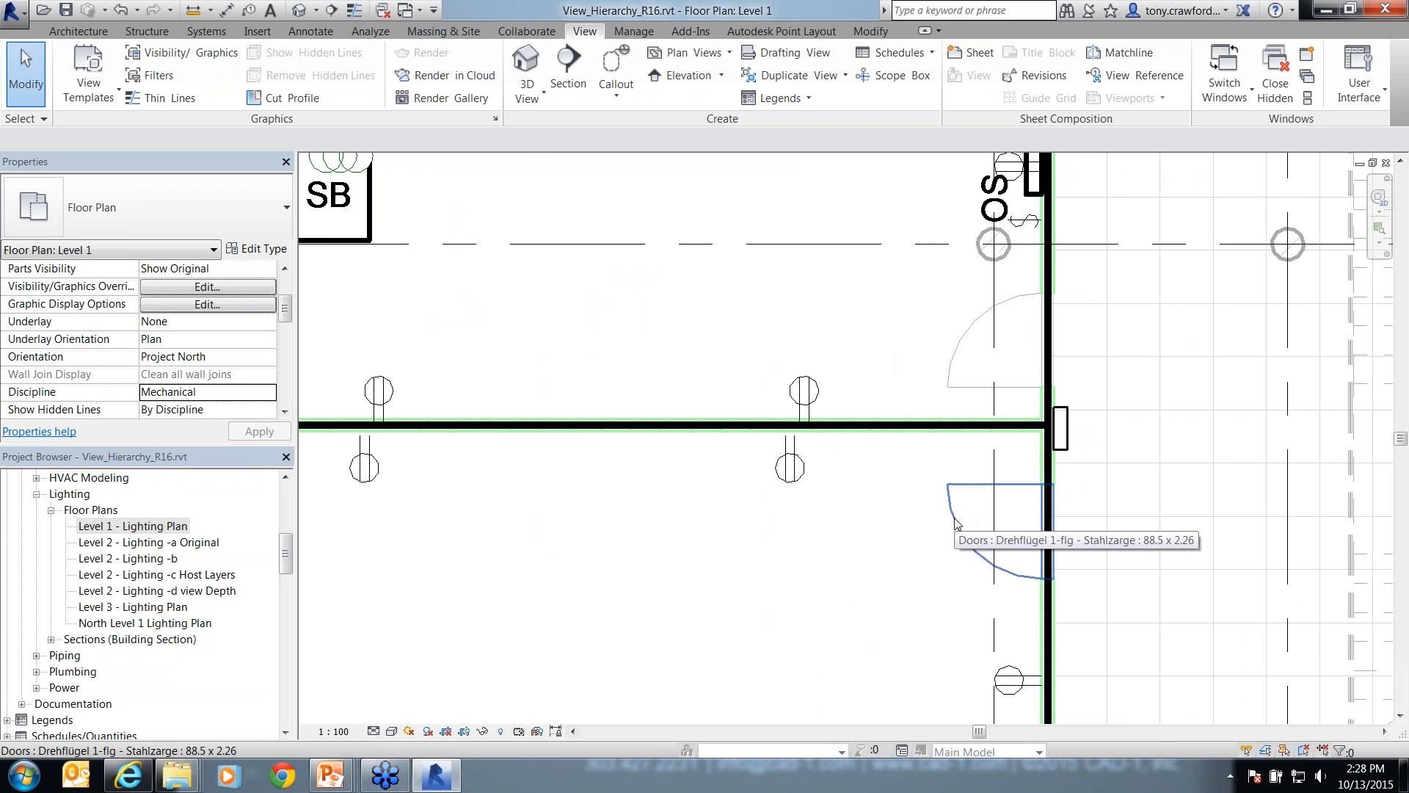
scroll(979, 522, "down", 2)
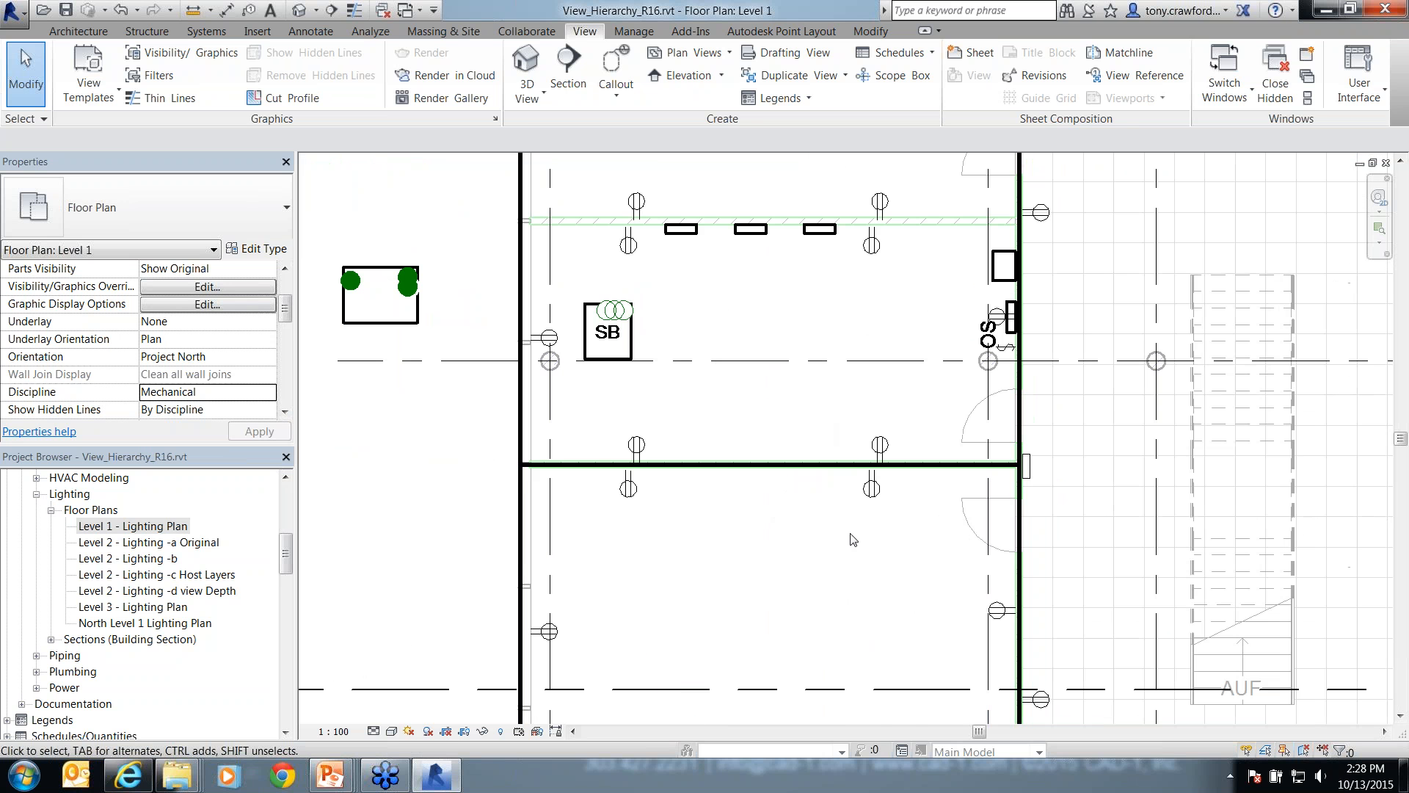
middle_click_drag(874, 219, 875, 158)
middle_click_drag(844, 536, 833, 224)
scroll(833, 224, "up", 1)
scroll(833, 224, "down", 1)
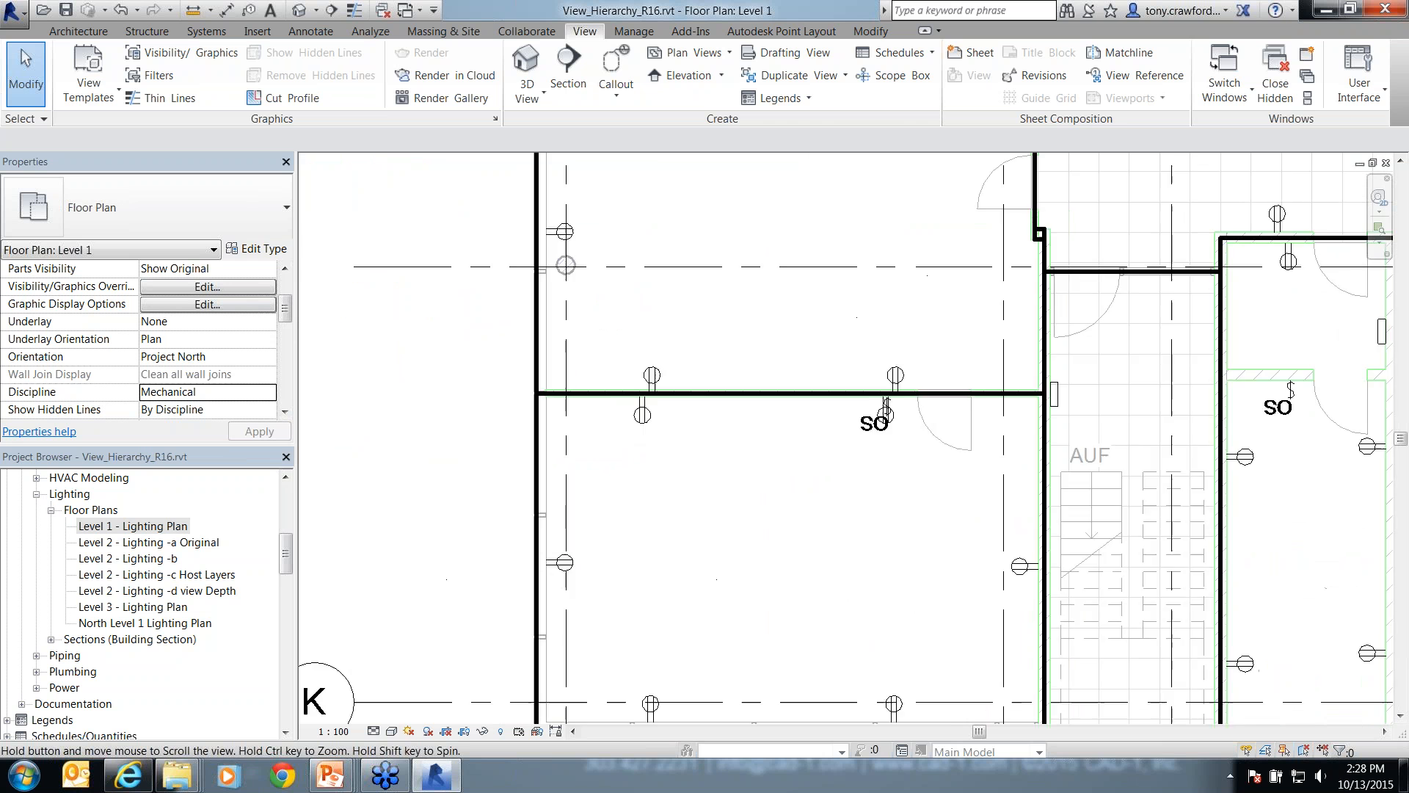
middle_click_drag(1002, 686, 644, 369)
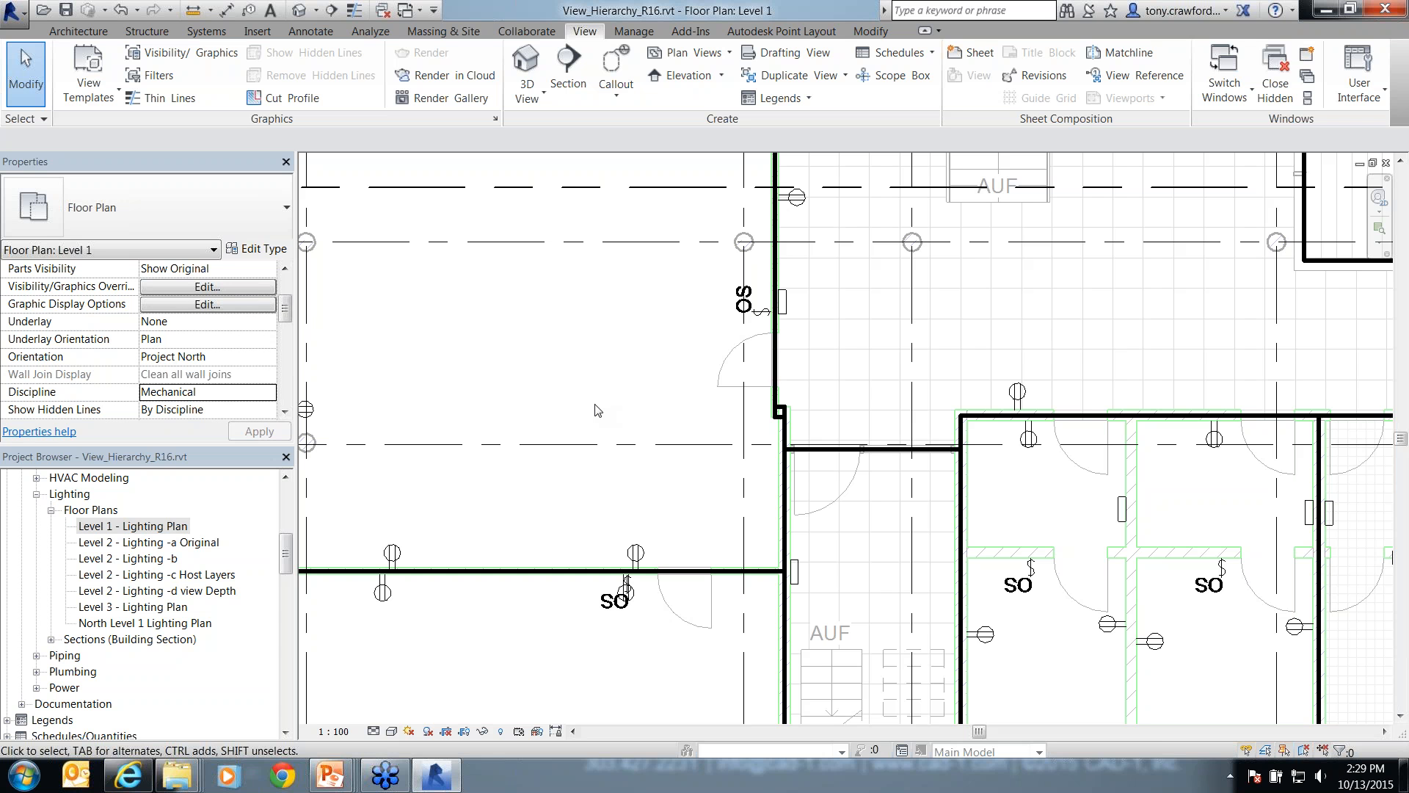
- Turn on Thin Lines in the Level 1 floor plan and look closer at the hatched walls near the AUF stair
left_click(268, 397)
left_click(270, 393)
key("t")
key("l")
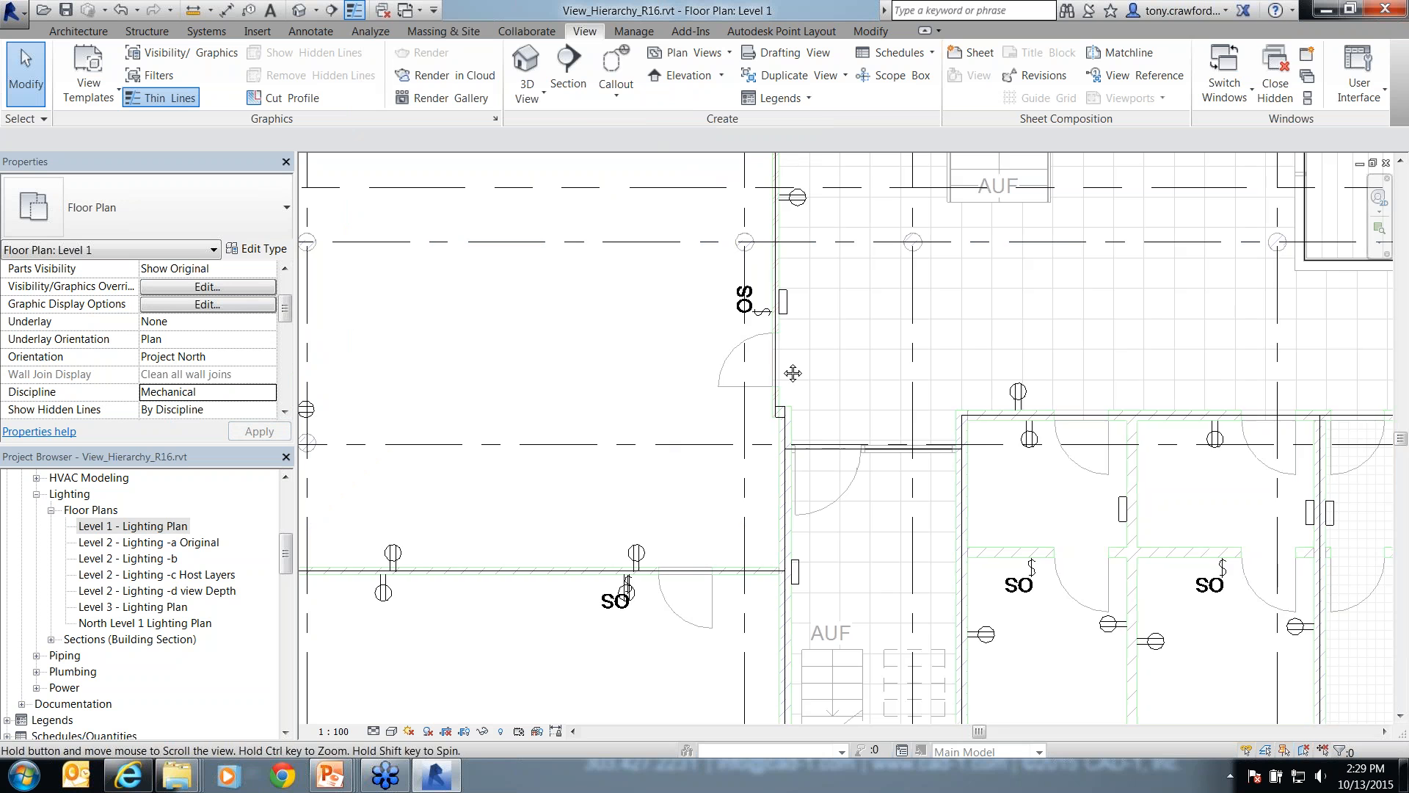
scroll(669, 435, "up", 5)
scroll(838, 450, "up", 2)
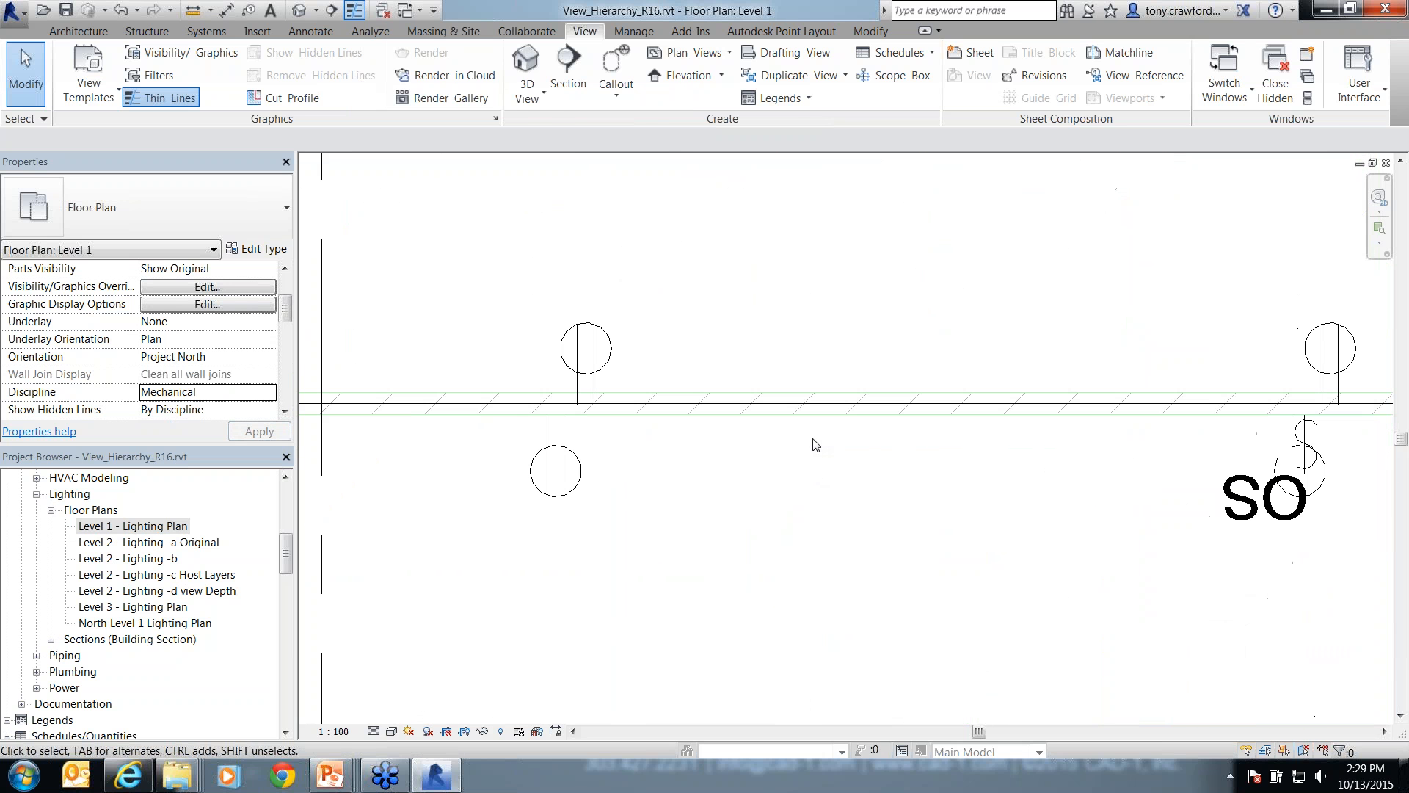
mouse_move(990, 428)
middle_mouse_down()
mouse_move(465, 383)
mouse_move(1016, 396)
mouse_move(876, 306)
mouse_move(869, 351)
middle_mouse_up()
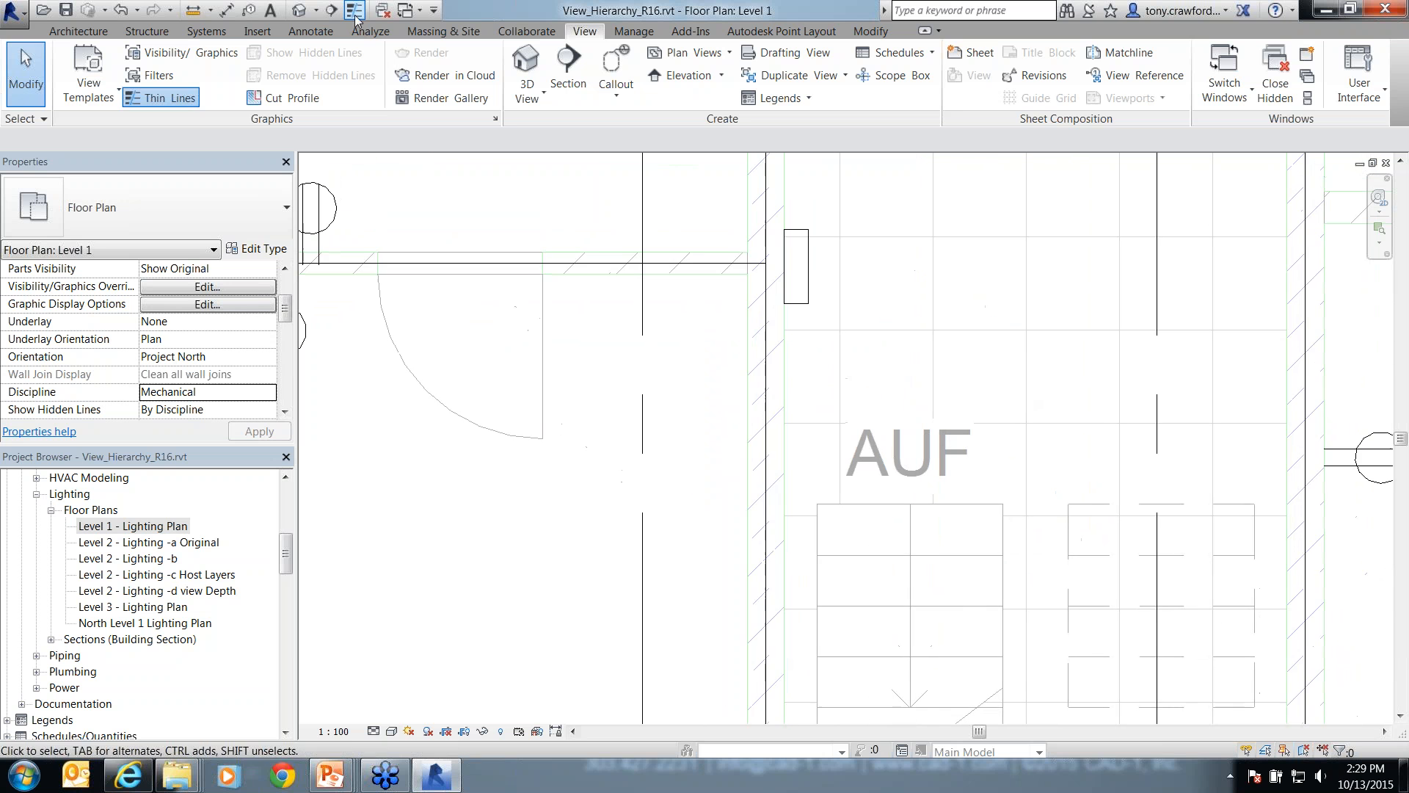
- Turn Thin Lines off to compare the wall line weights around the AUF stair, and turn it back on
key("t")
key("l")
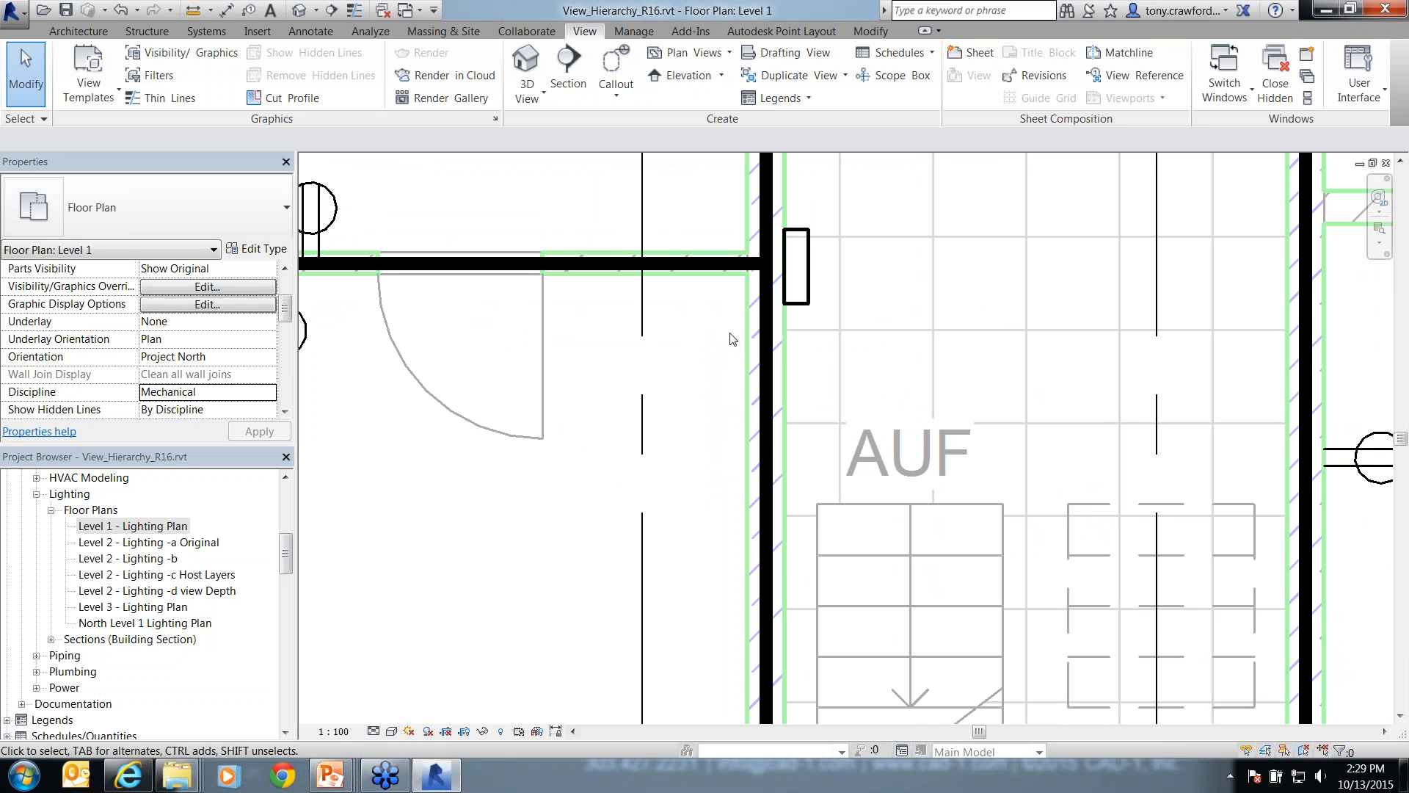
middle_click_drag(704, 359, 554, 407)
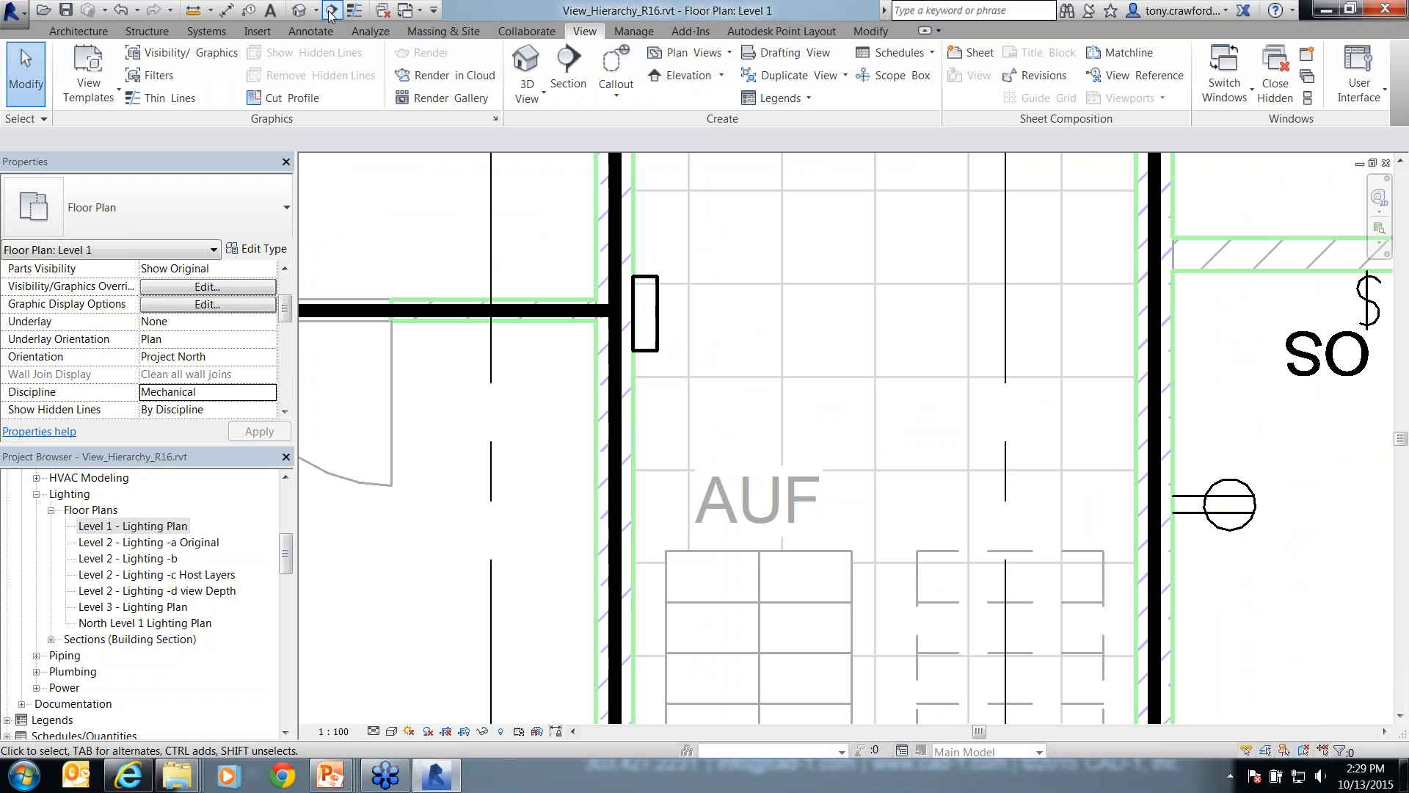
left_click(354, 9)
middle_click_drag(516, 272, 518, 292)
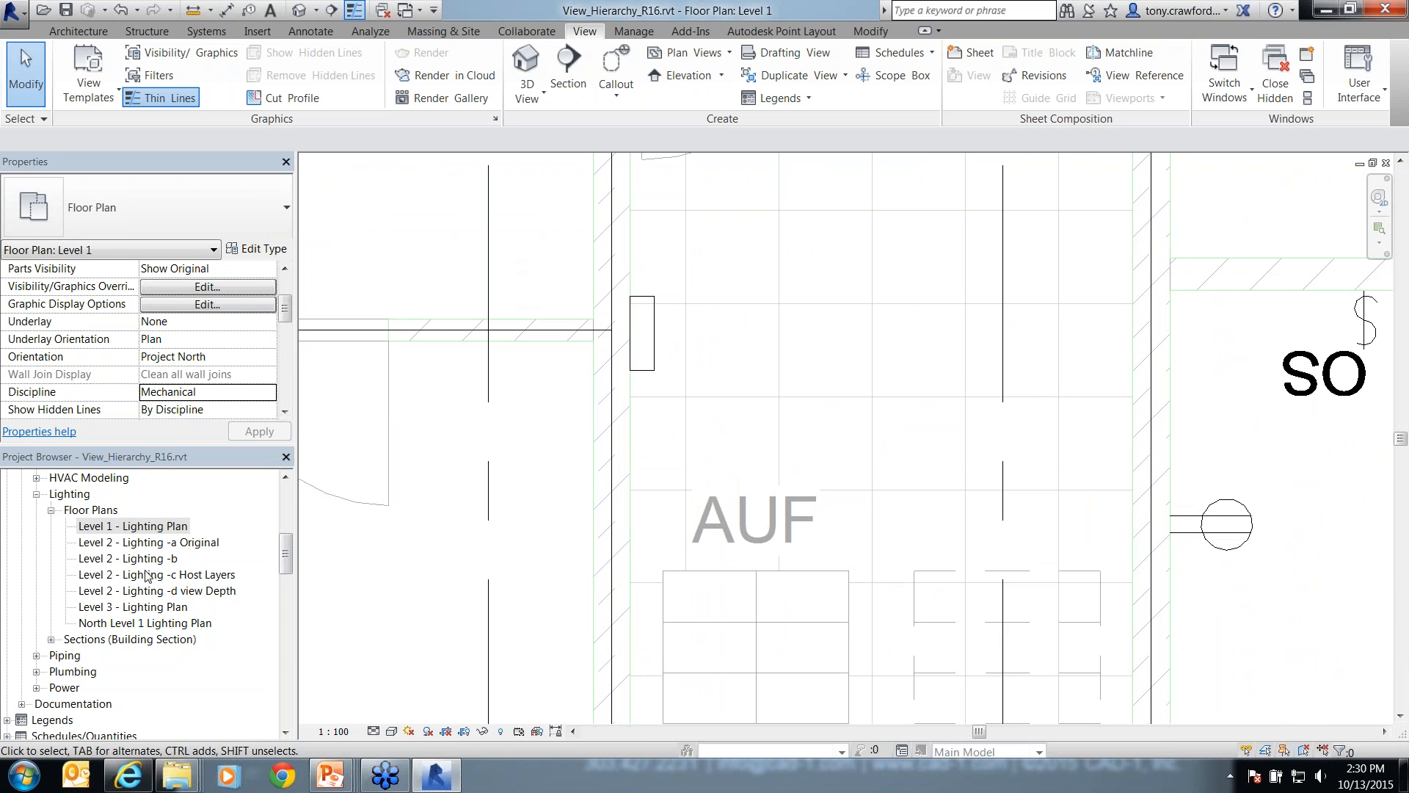
- Open the Level 2 - Lighting -a Original and -b plans and inspect the walls below the "Override graphics By Element" note in -b
double_click(153, 543)
double_click(154, 559)
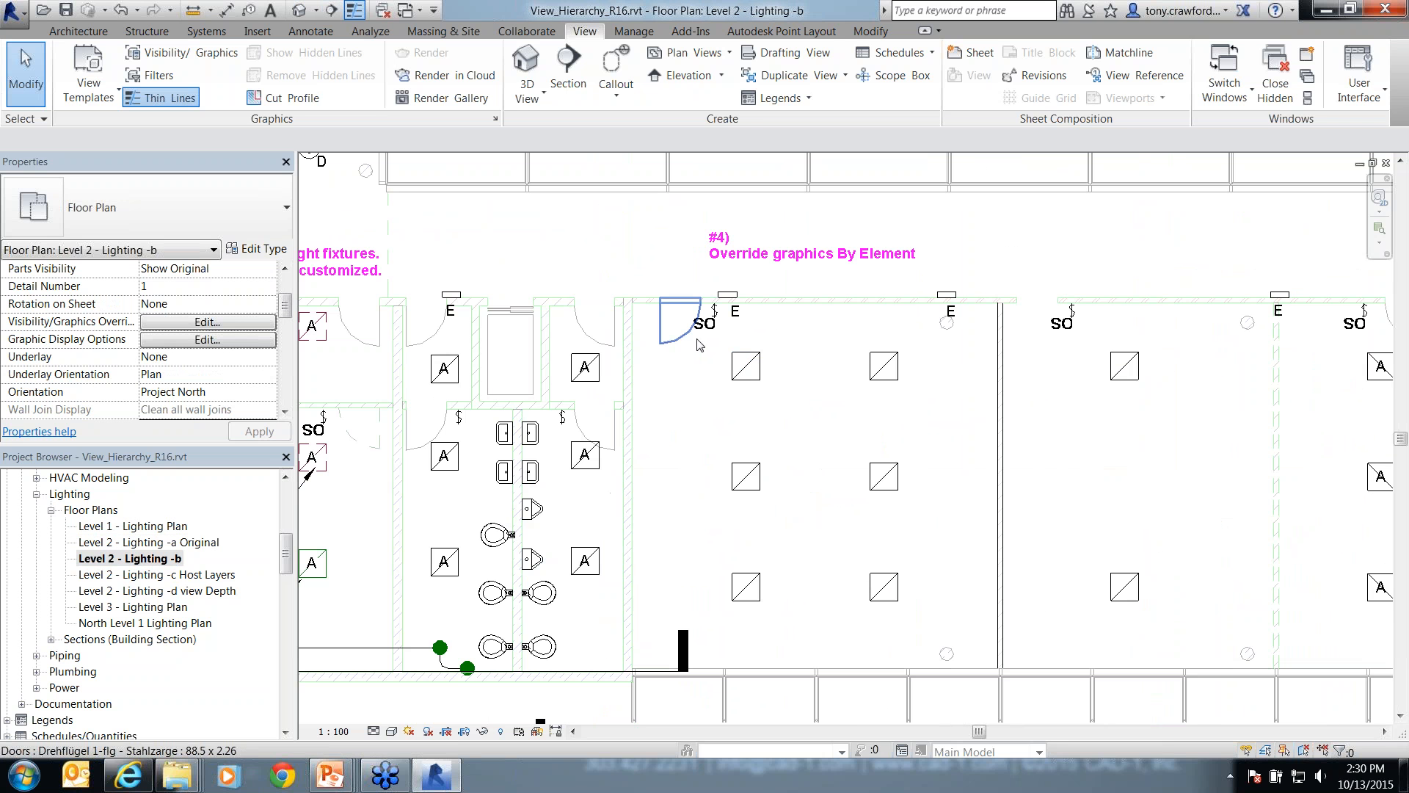
scroll(697, 344, "up", 2)
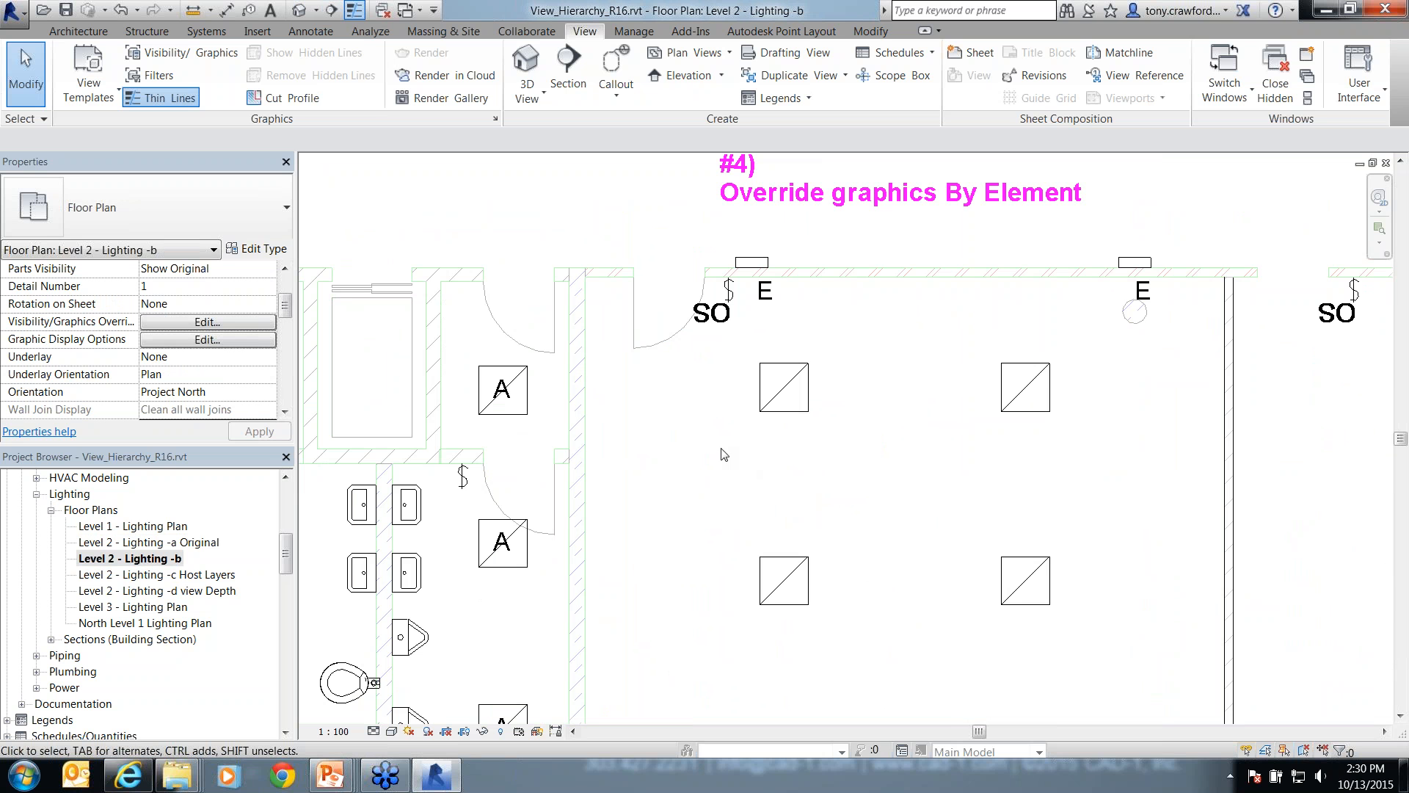
middle_click_drag(720, 452, 830, 481)
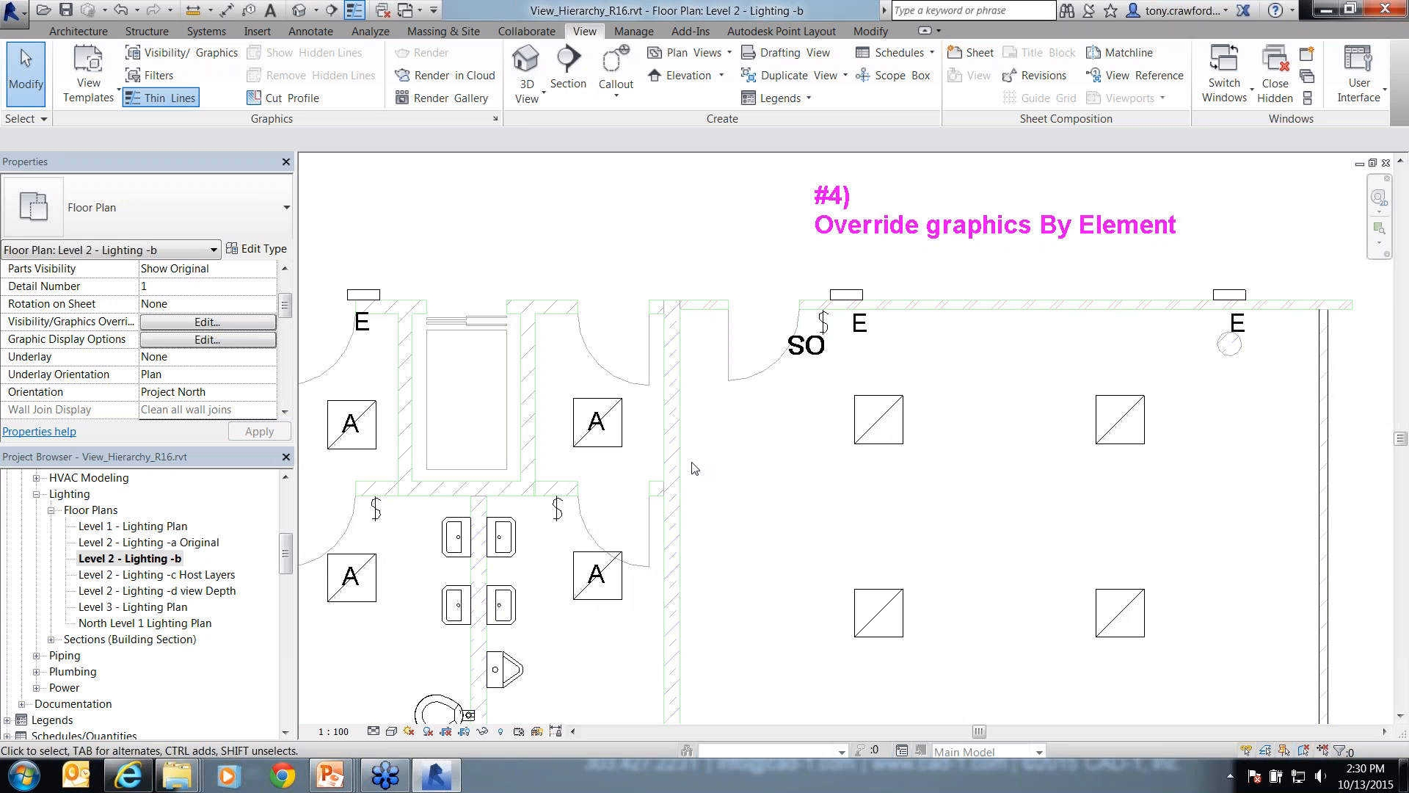
scroll(691, 463, "up", 2)
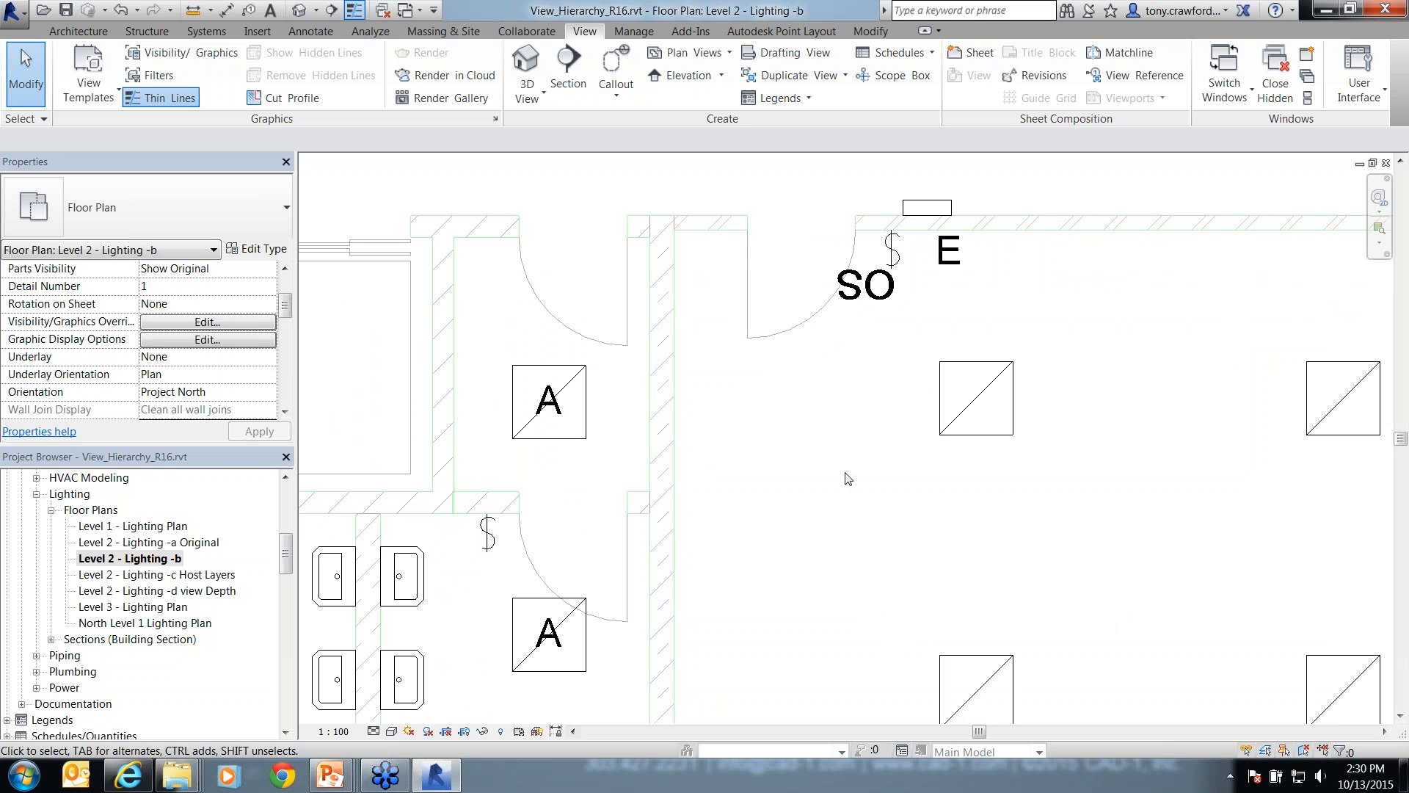
- Switch to the PowerPoint slide show, draw two red arrows toward items 11 and 12, and clear them
key("alt+Tab")
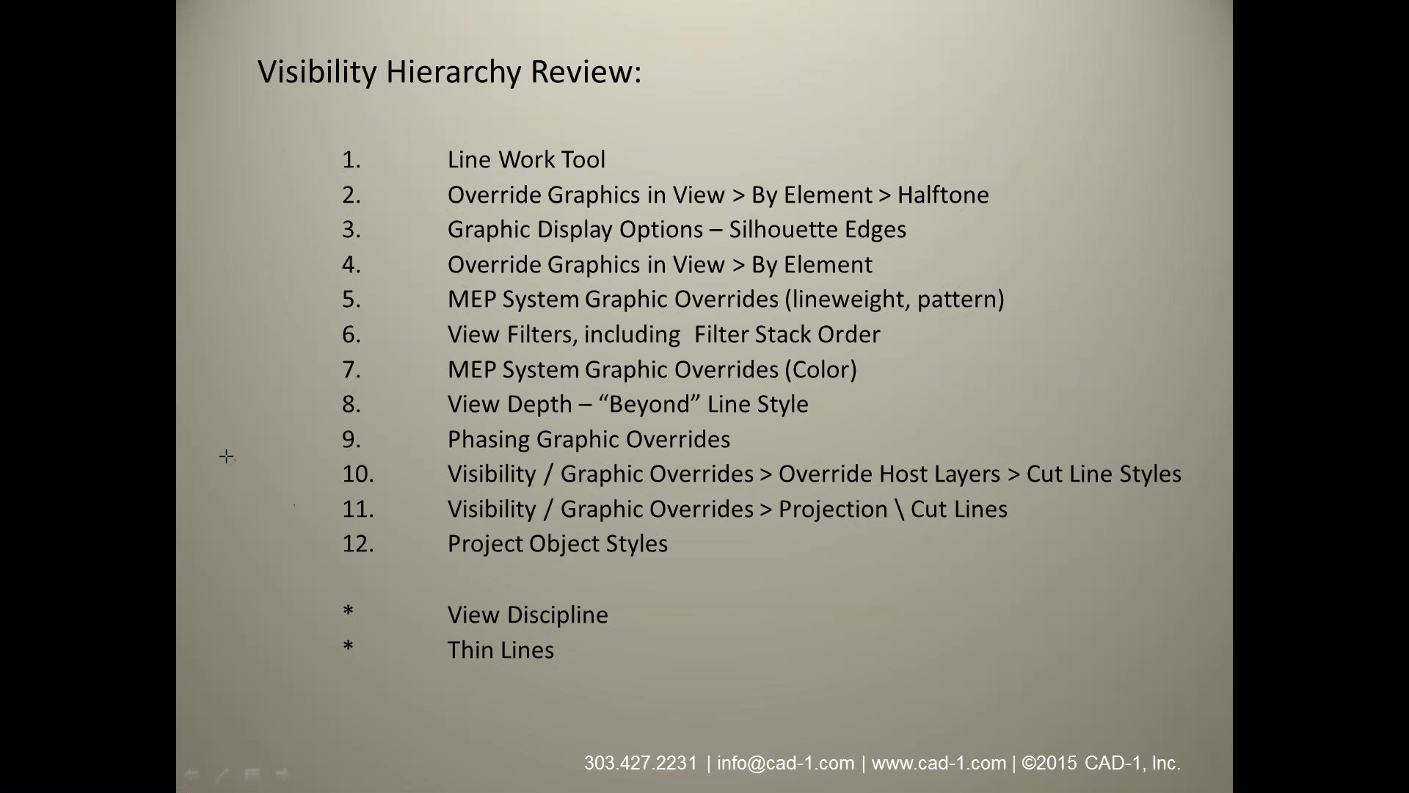
left_click_drag(191, 433, 327, 510)
left_click_drag(217, 500, 329, 527)
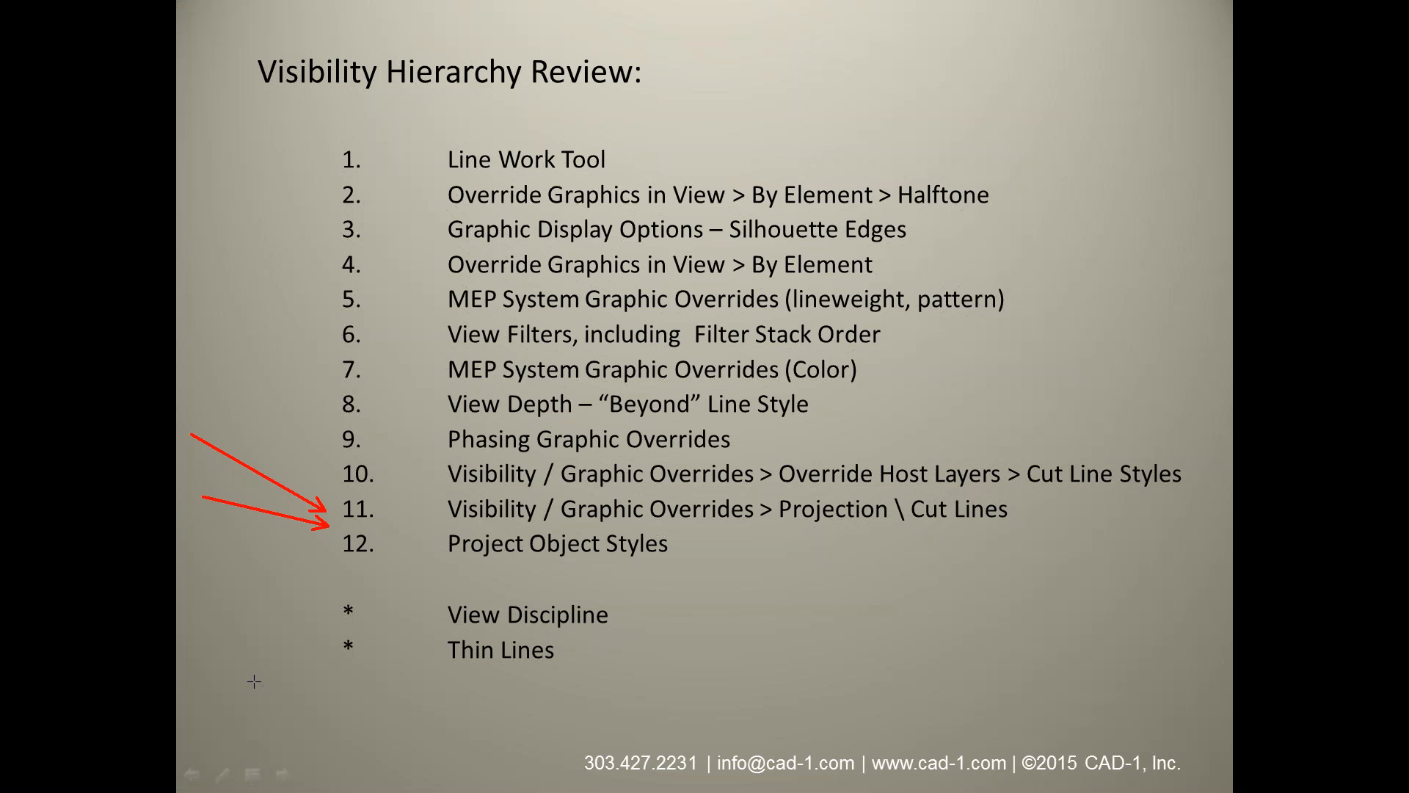
key("e")
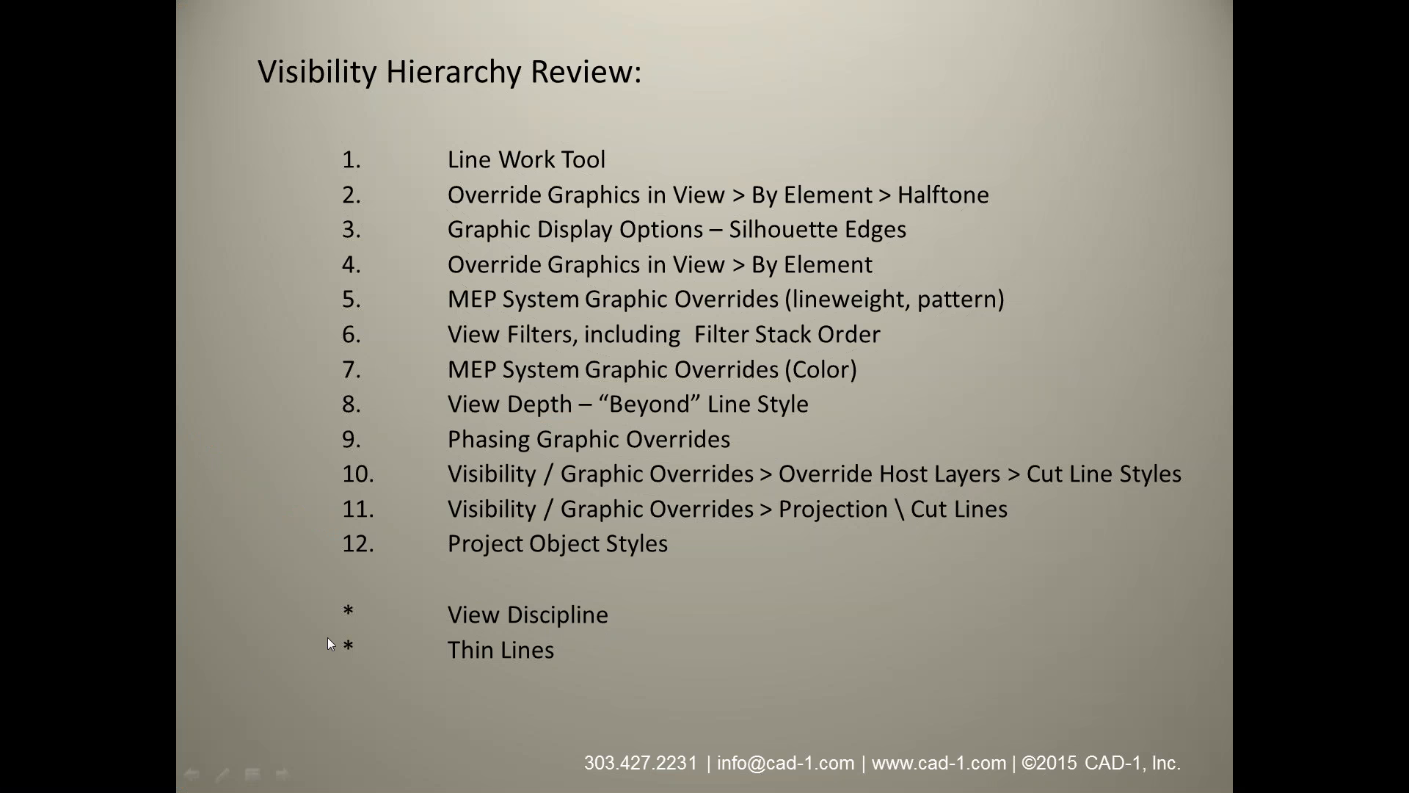
- Switch back to Revit and turn off Thin Lines at the wall junction in the Level 2 - Lighting -b plan
key("alt+Tab")
middle_click_drag(847, 293, 1031, 745)
middle_click_drag(792, 532, 459, 151)
middle_click_drag(1191, 336, 638, 373)
scroll(984, 397, "up", 5)
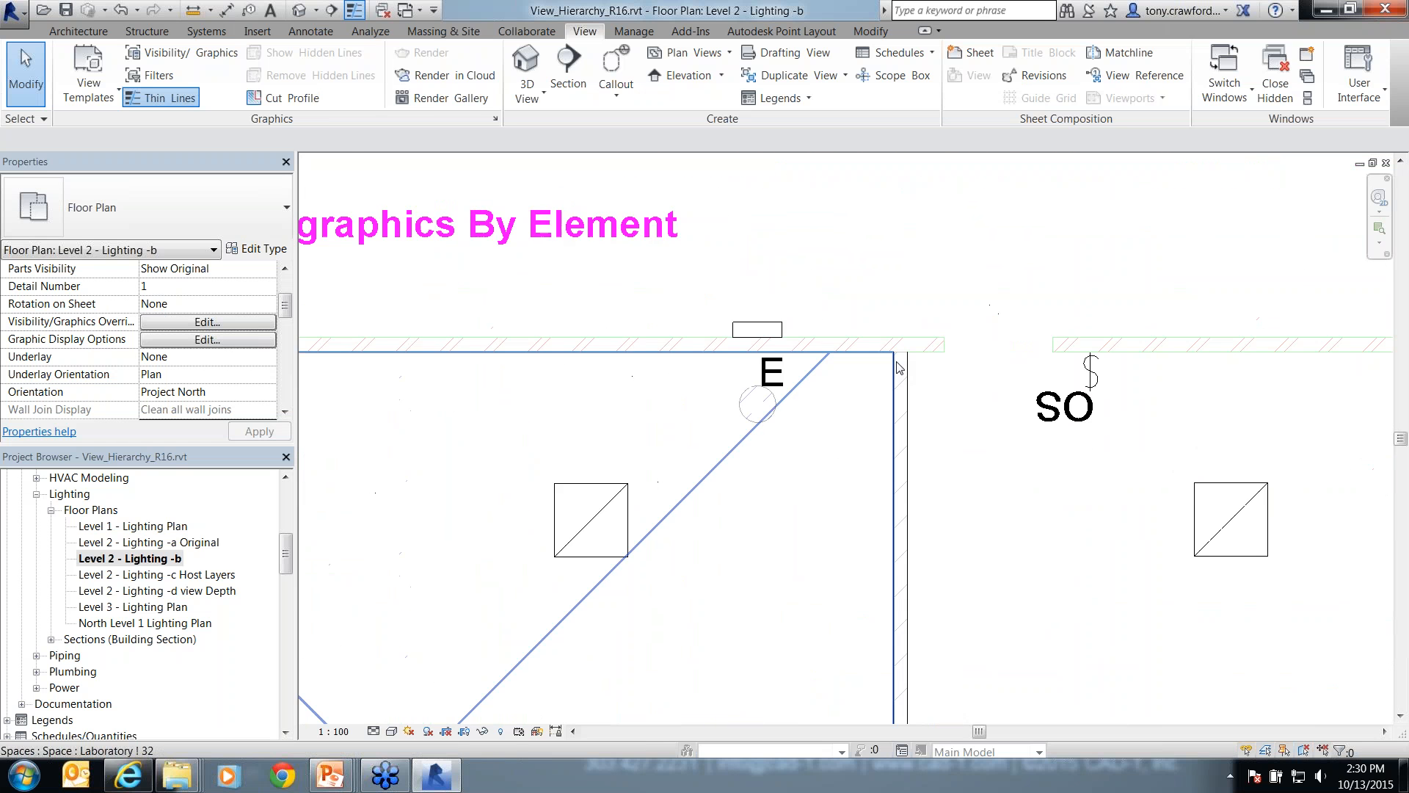
left_click(354, 10)
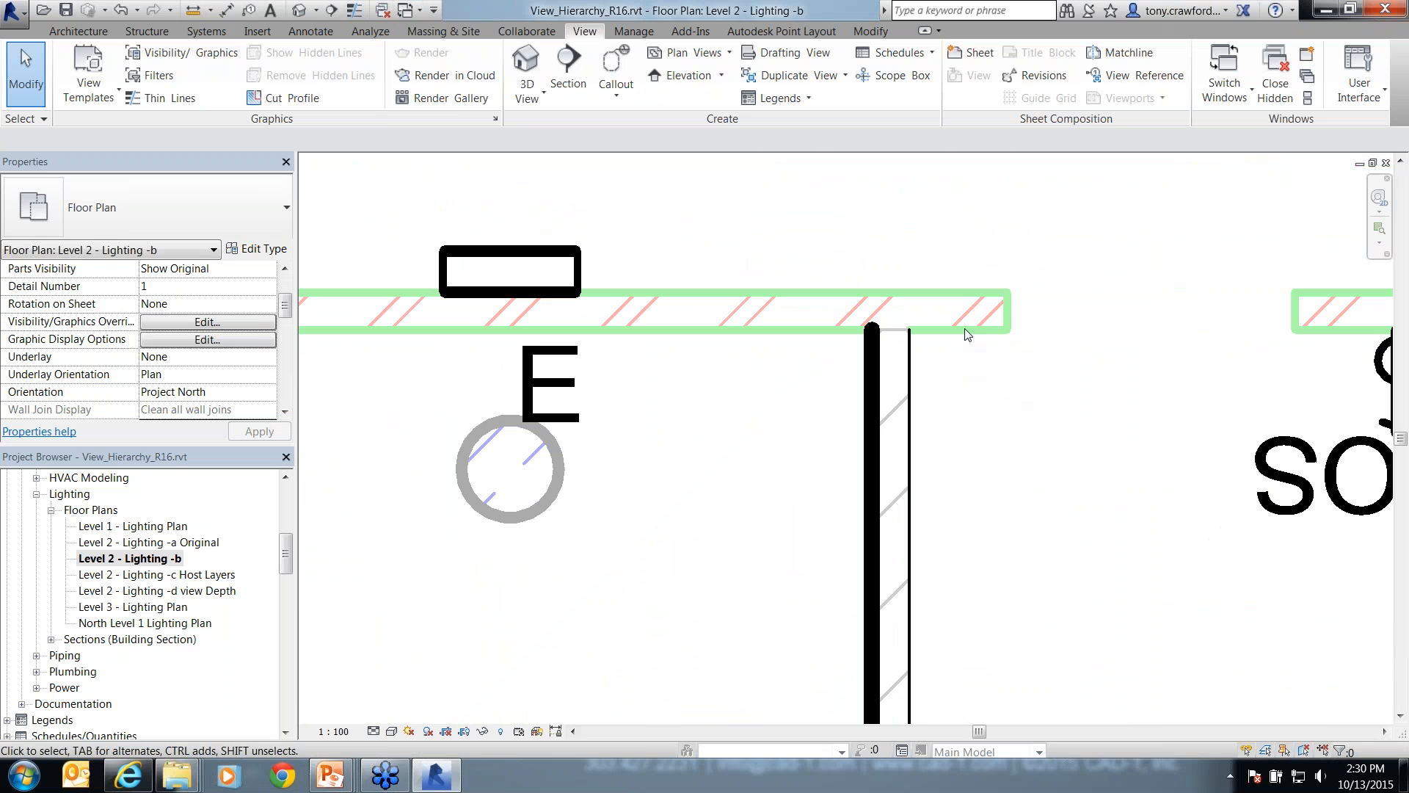
- Draw three red arrows pointing at the outline and hatching of the two walls at the junction
left_click_drag(1010, 212, 977, 297)
left_click_drag(1039, 393, 984, 314)
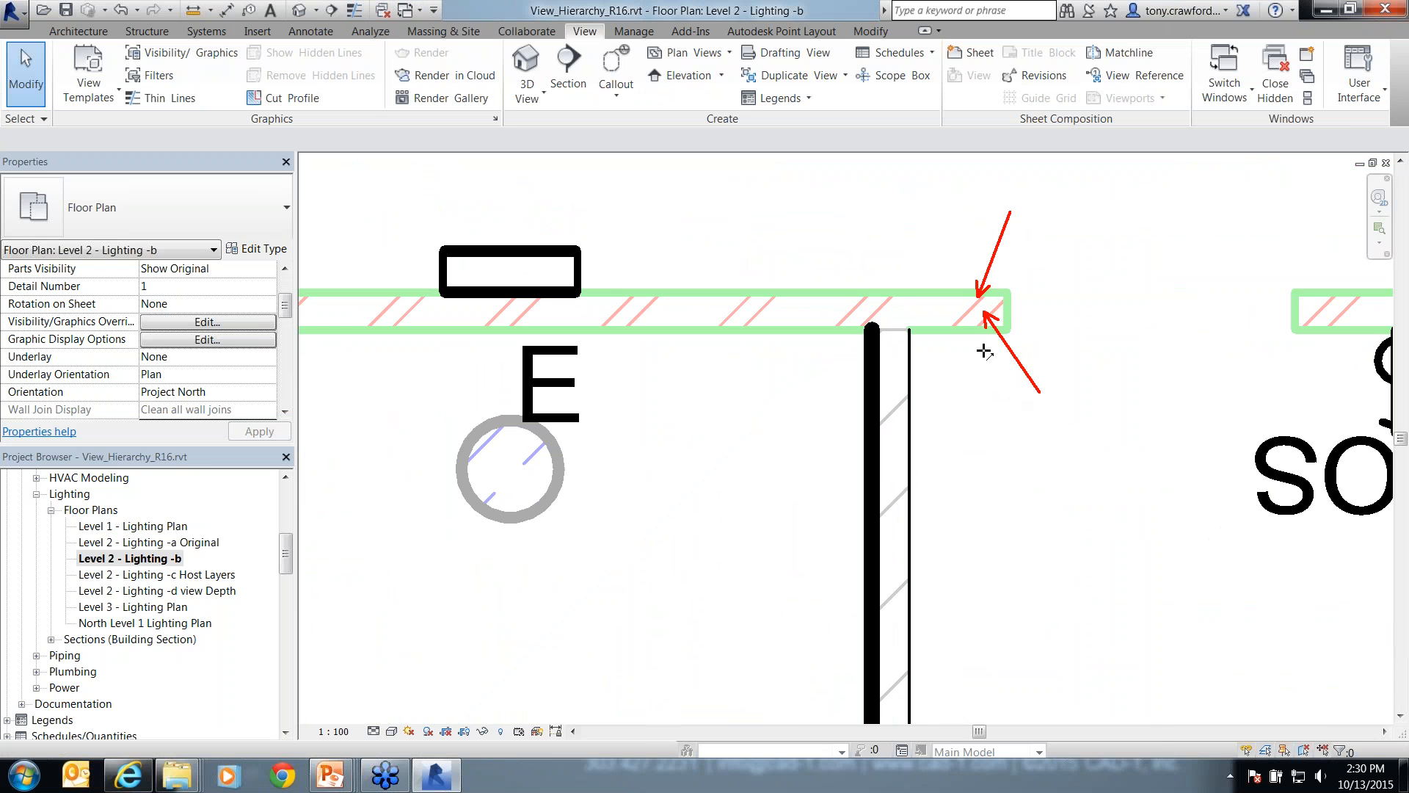
left_click_drag(963, 609, 891, 420)
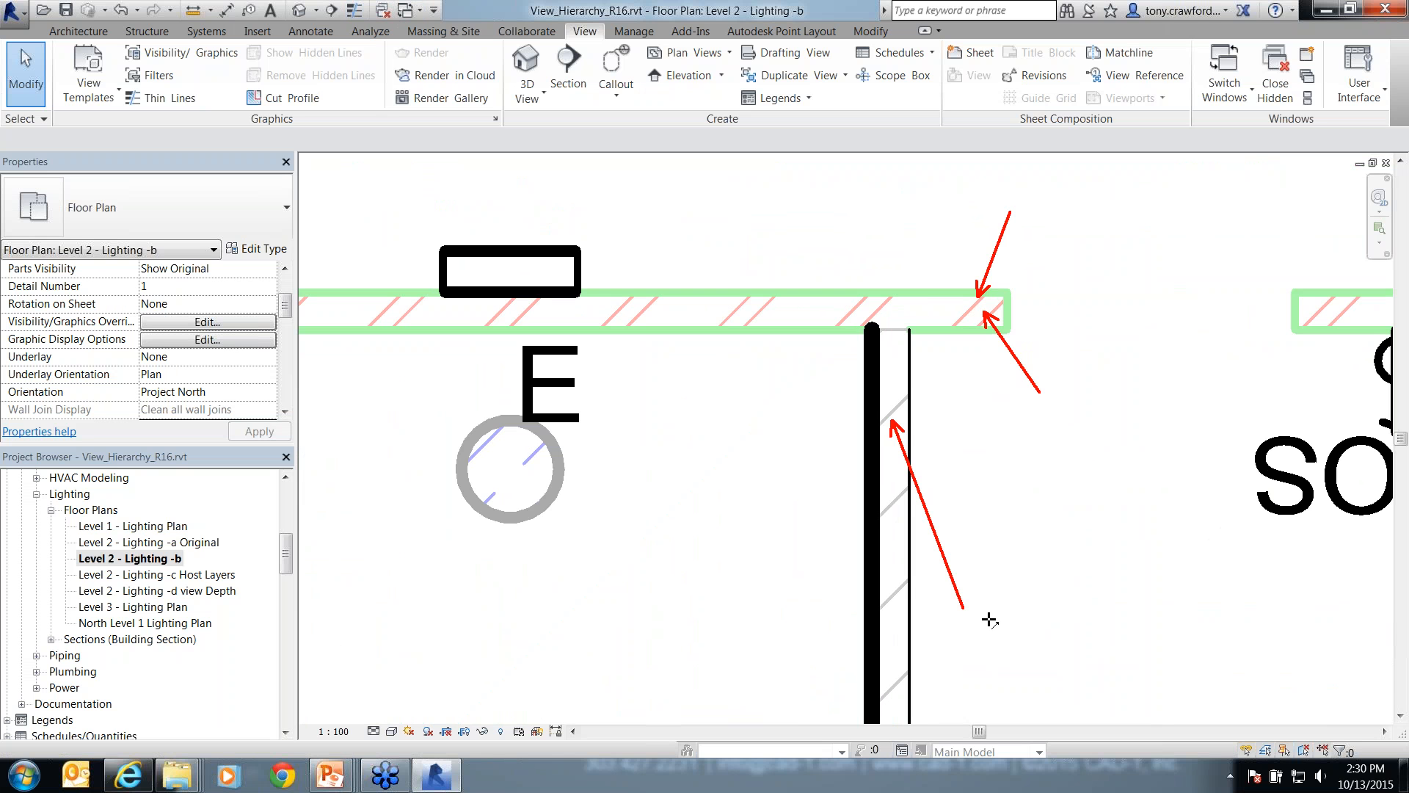
- Open the Level 2 - Lighting -c Host Layers plan and bring the multi-layer wall under the "Override Host Layers" note into view
double_click(221, 571)
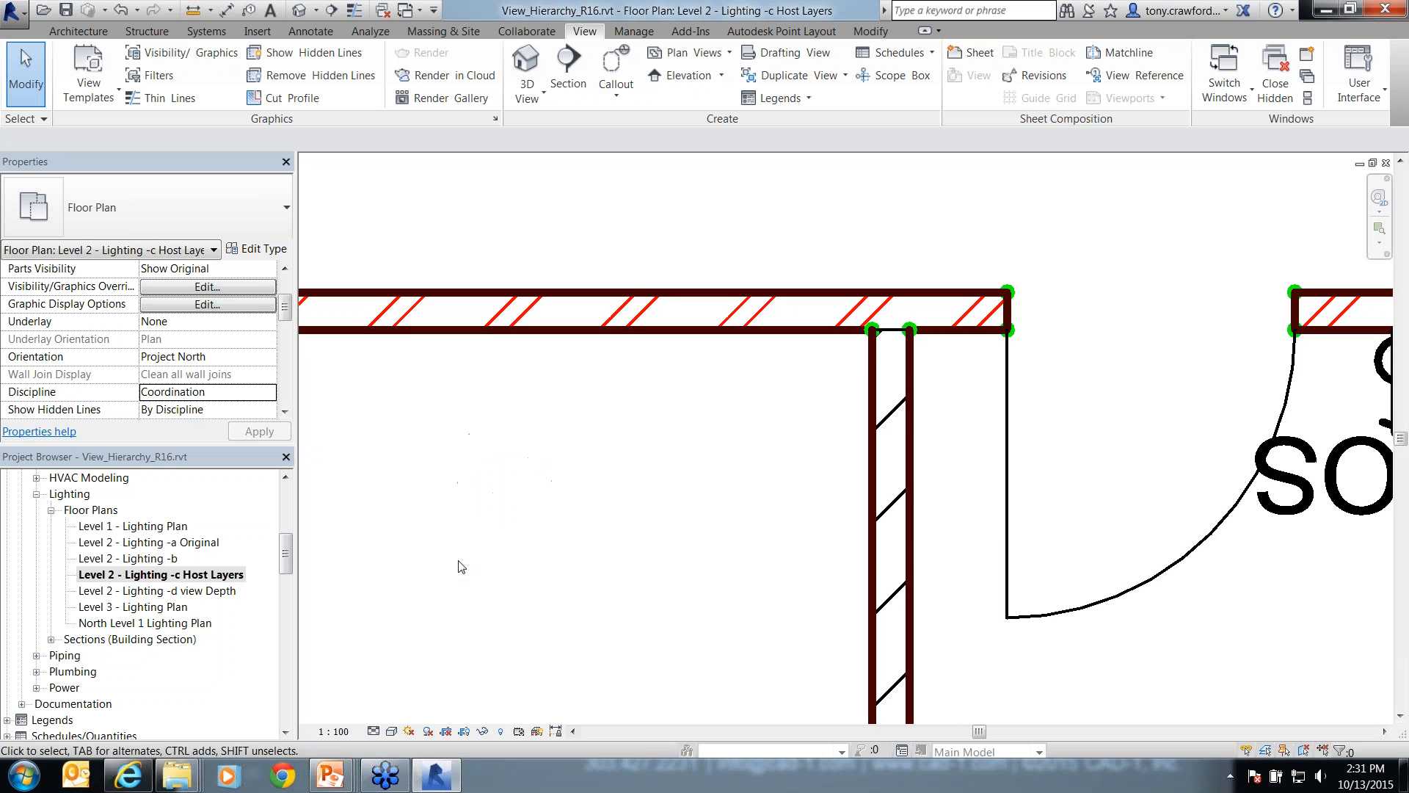
scroll(664, 515, "down", 2)
middle_click_drag(1032, 532, 672, 443)
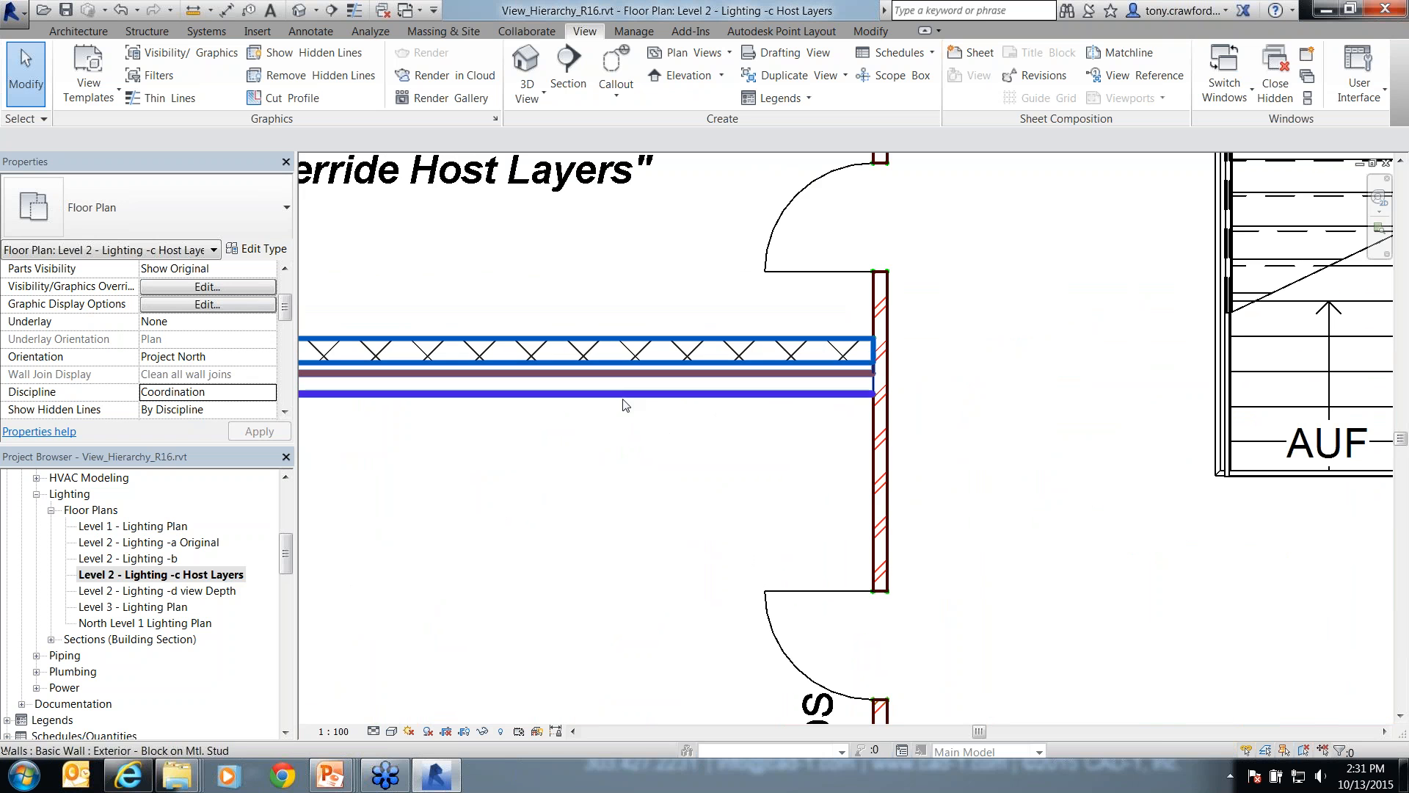
- Mark the multi-layer exterior wall with four red arrows, two below it and two above it
left_click_drag(429, 534, 535, 405)
left_click_drag(507, 519, 599, 418)
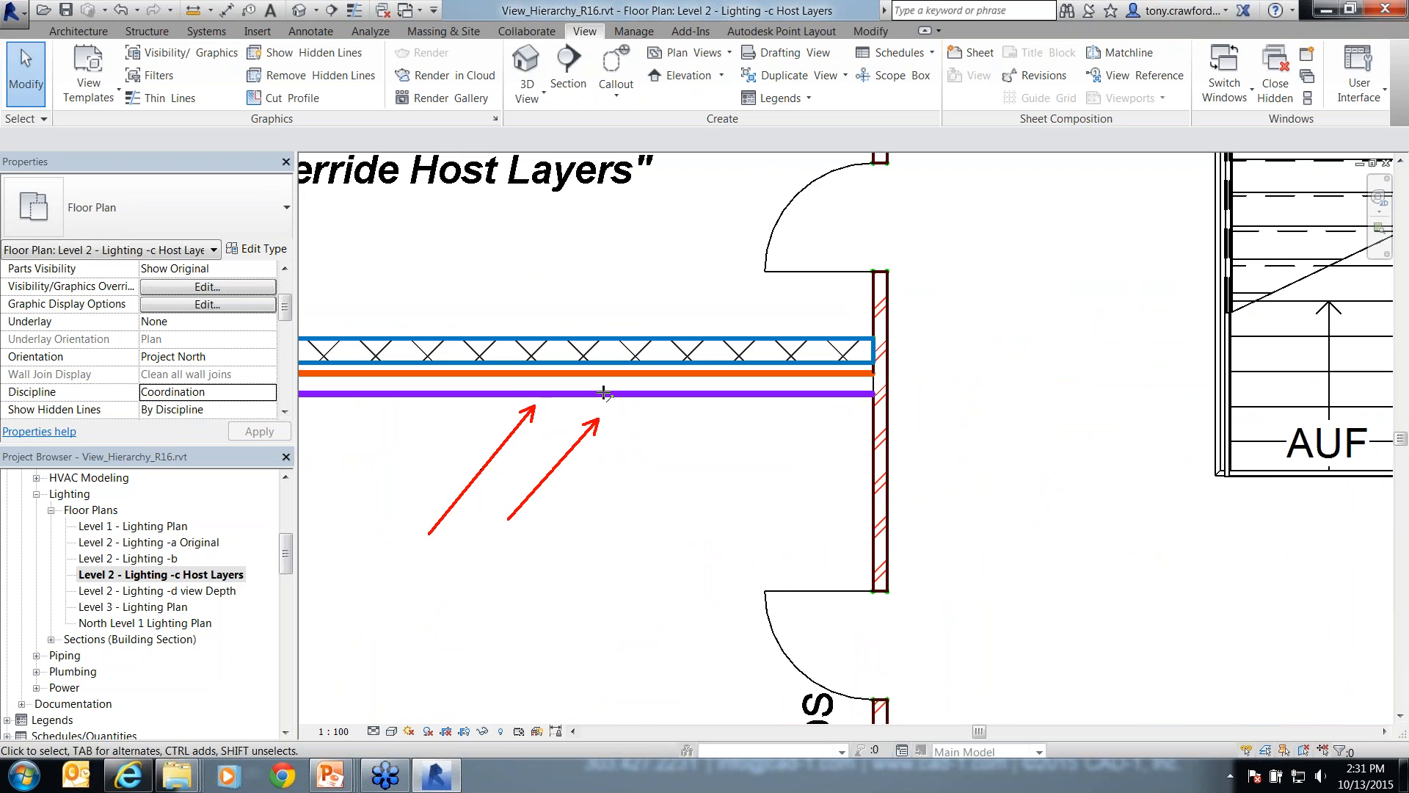
left_click_drag(432, 258, 514, 339)
left_click_drag(519, 267, 576, 326)
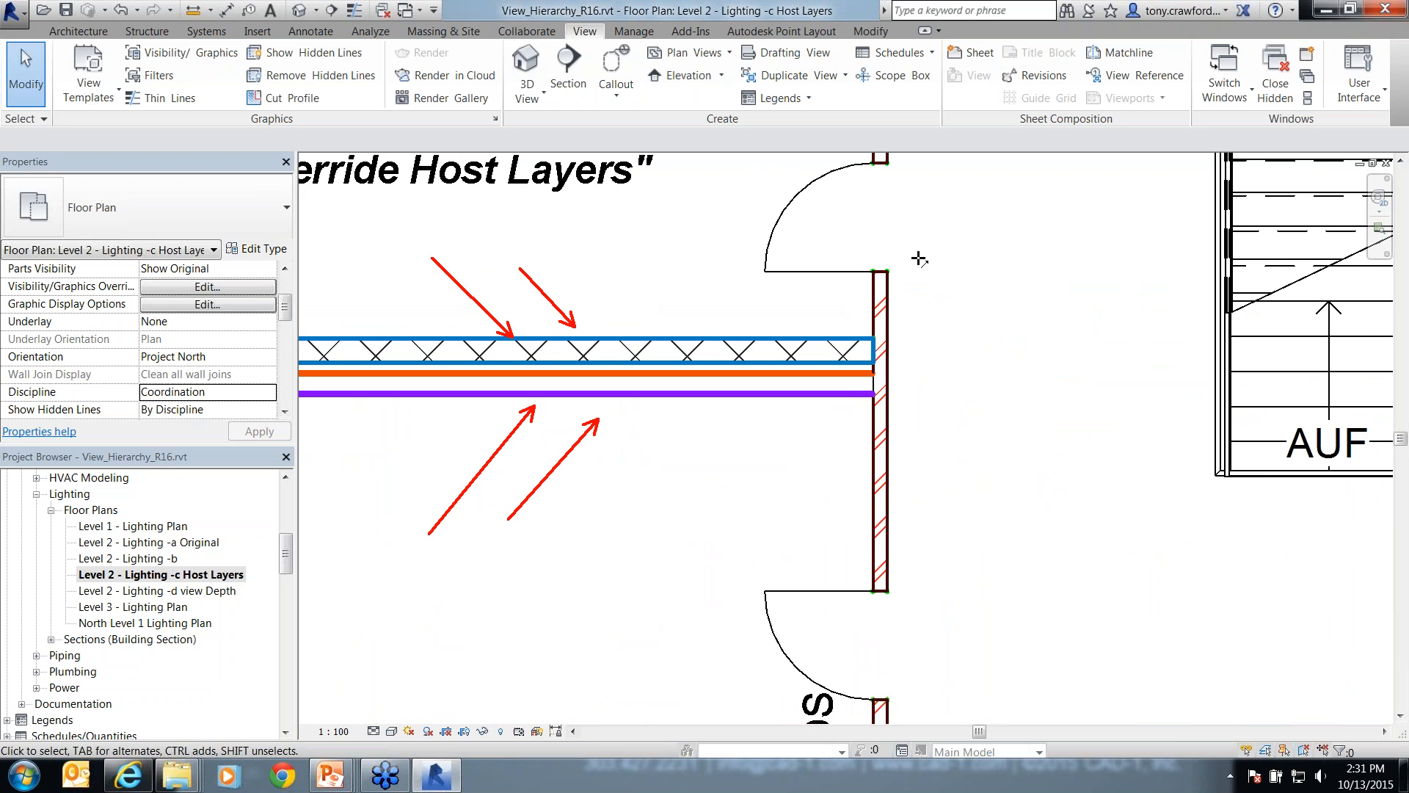
- Draw black arrows pointing at the red-hatched vertical wall between the doors, and clear all the arrows
key("Caps_Lock")
mouse_move(909, 213)
left_mouse_down()
mouse_move(888, 270)
mouse_move(913, 308)
mouse_move(883, 389)
left_mouse_up()
left_click_drag(951, 345, 885, 472)
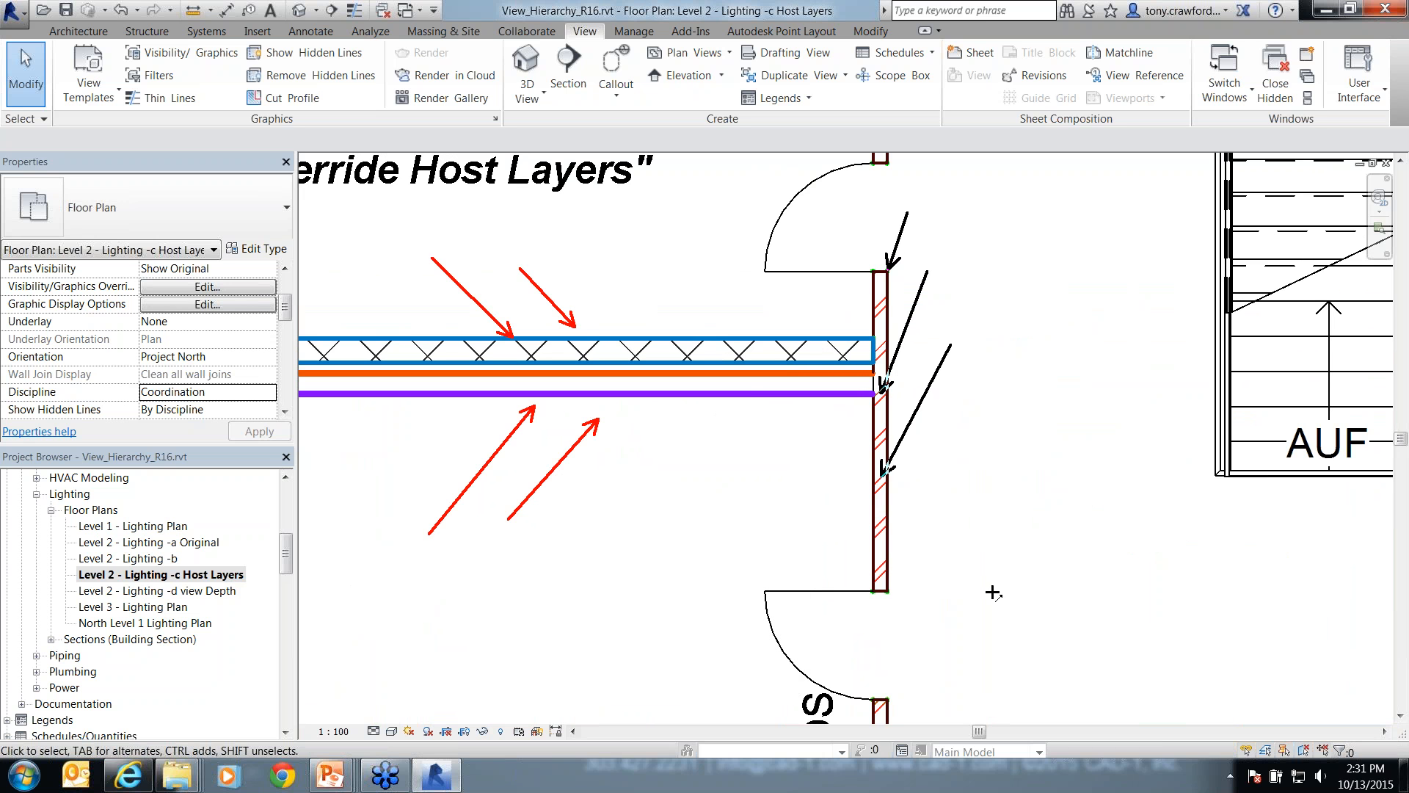
left_click_drag(993, 591, 892, 526)
left_click_drag(1019, 526, 888, 418)
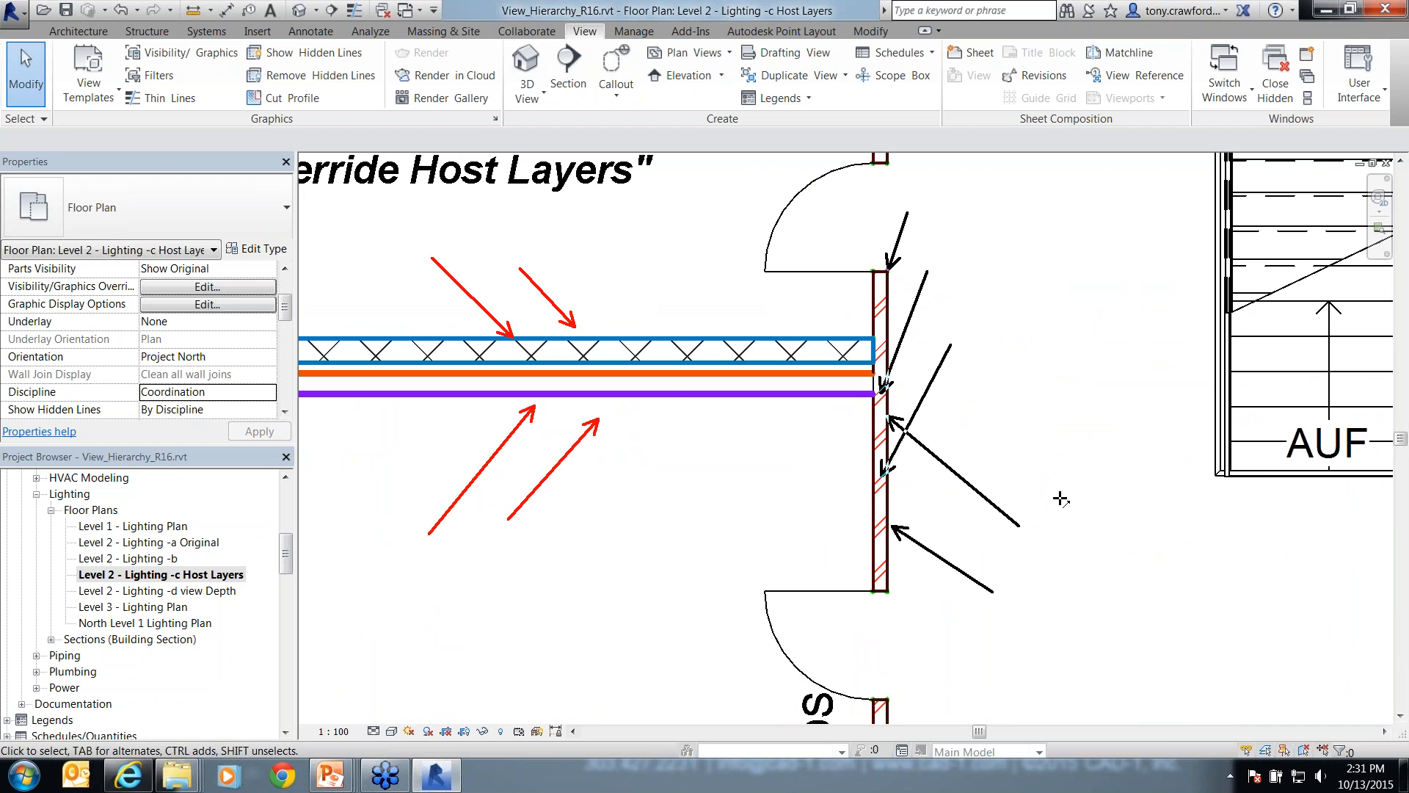
key("Escape")
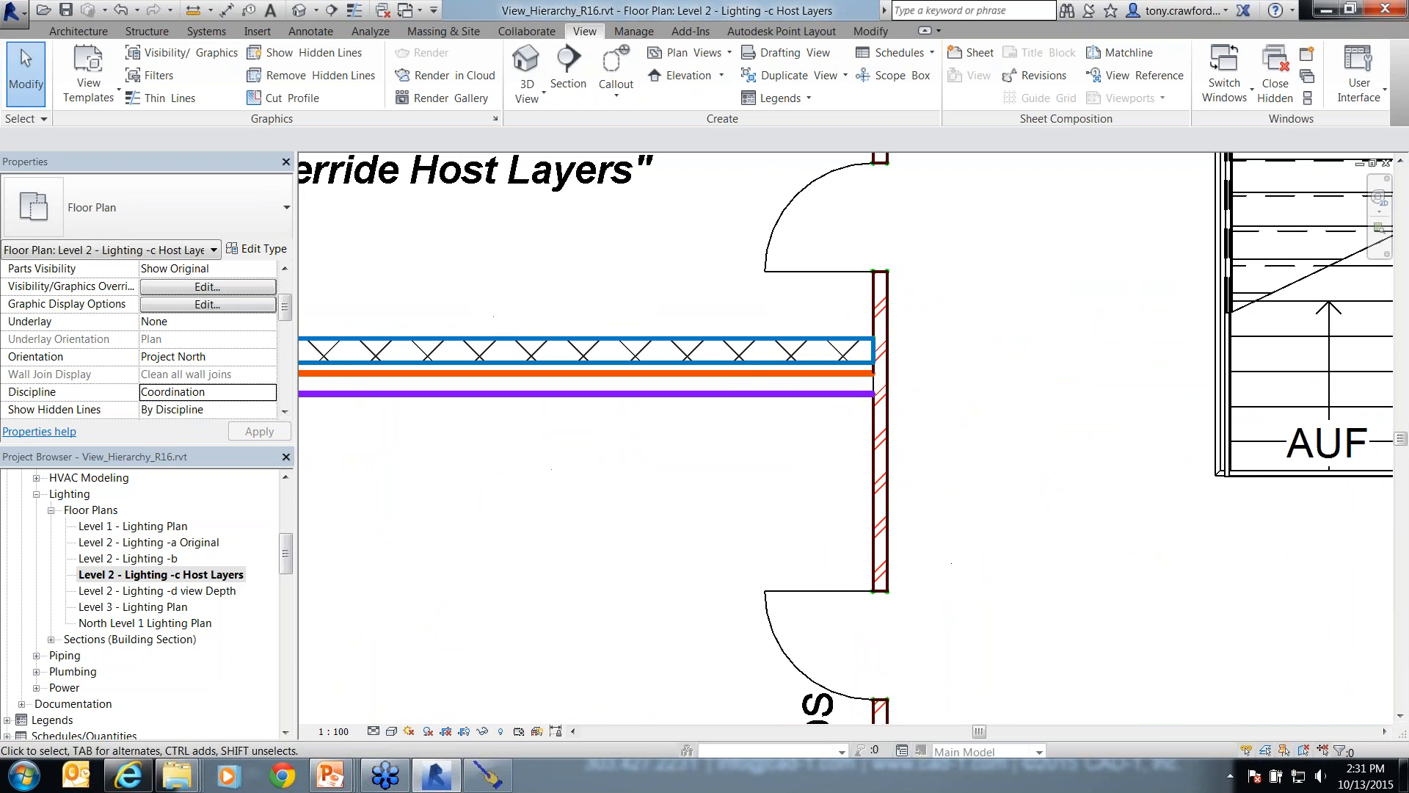
- Switch to the PowerPoint slide show and point a red arrow at item 11, Projection \ Cut Lines
key("alt+Tab")
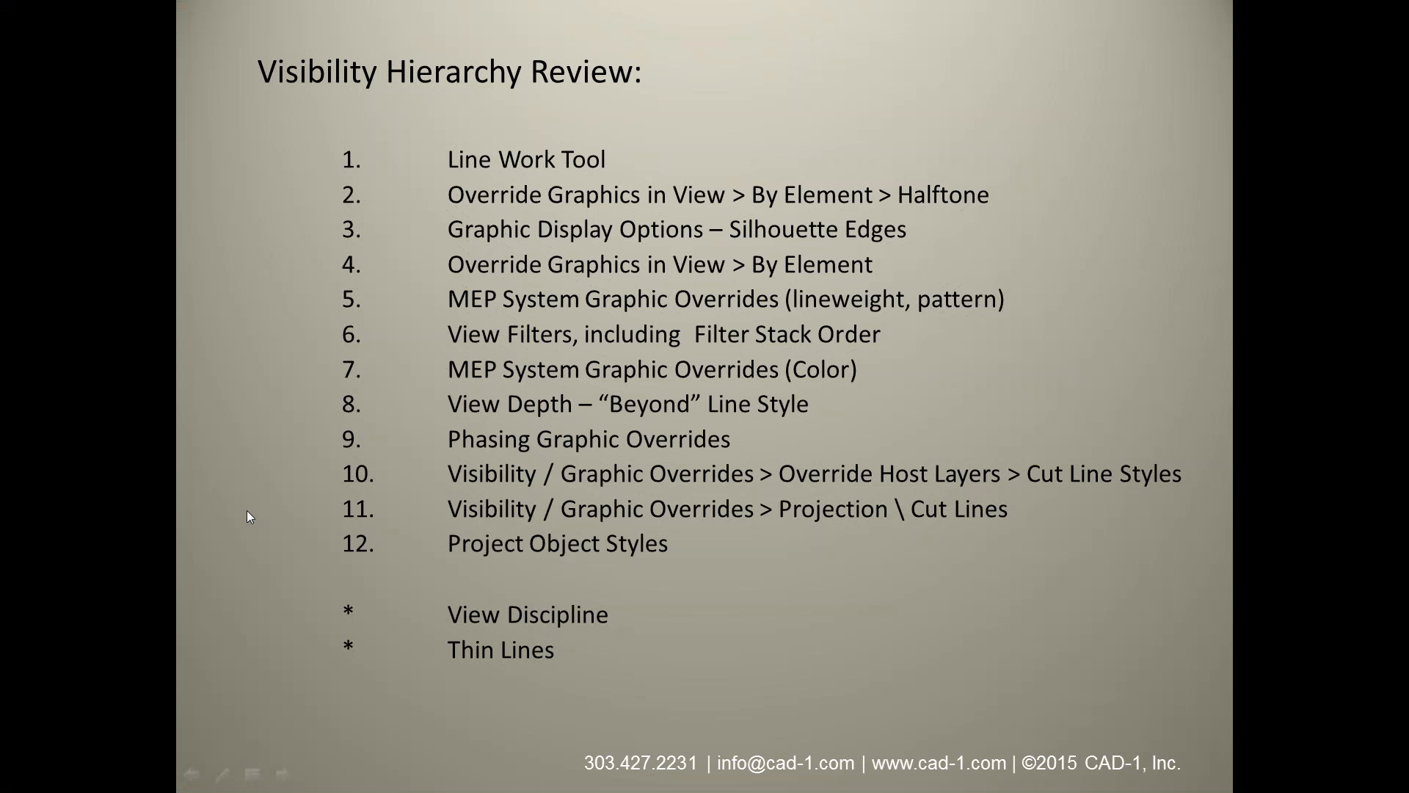
left_click_drag(216, 469, 334, 517)
key("Caps_Lock")
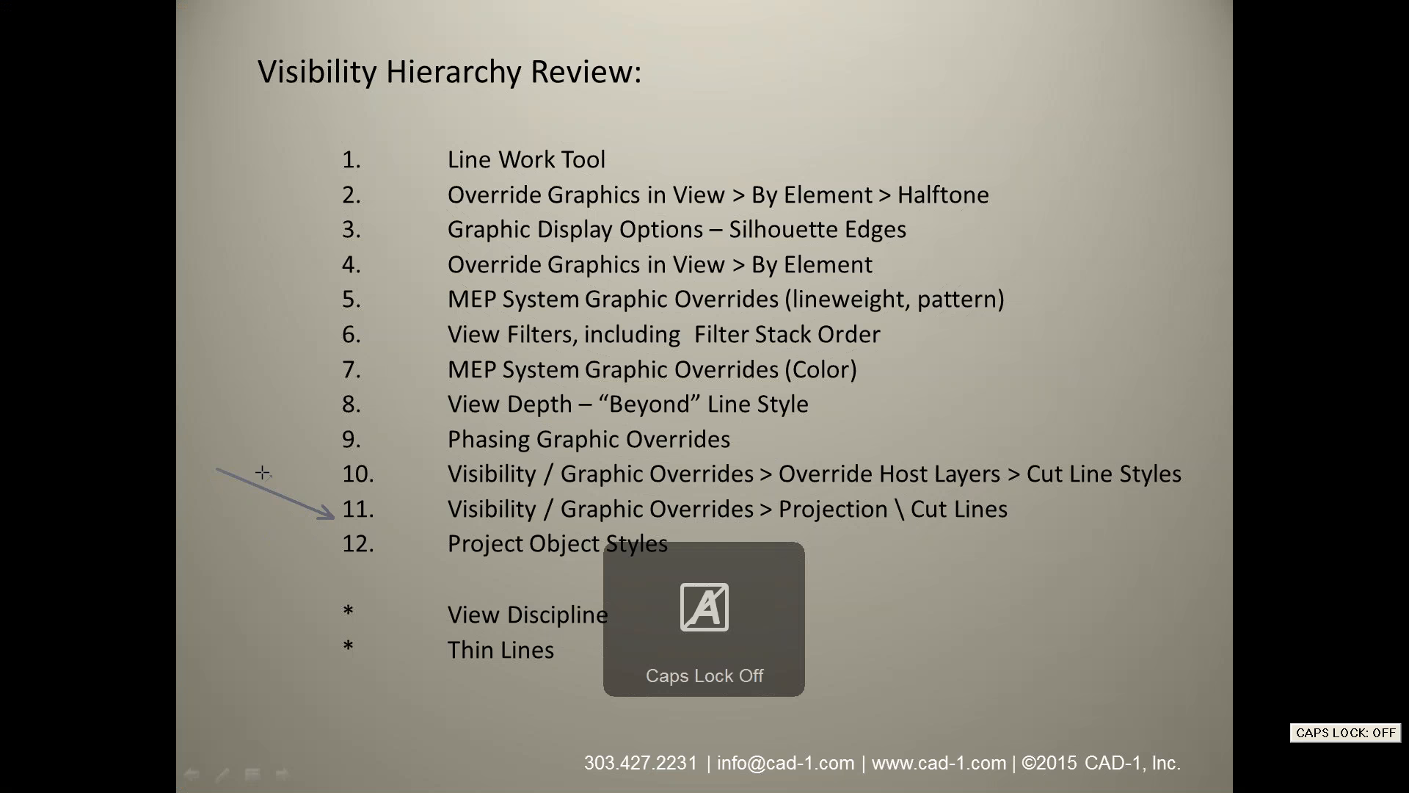
left_click_drag(220, 470, 332, 519)
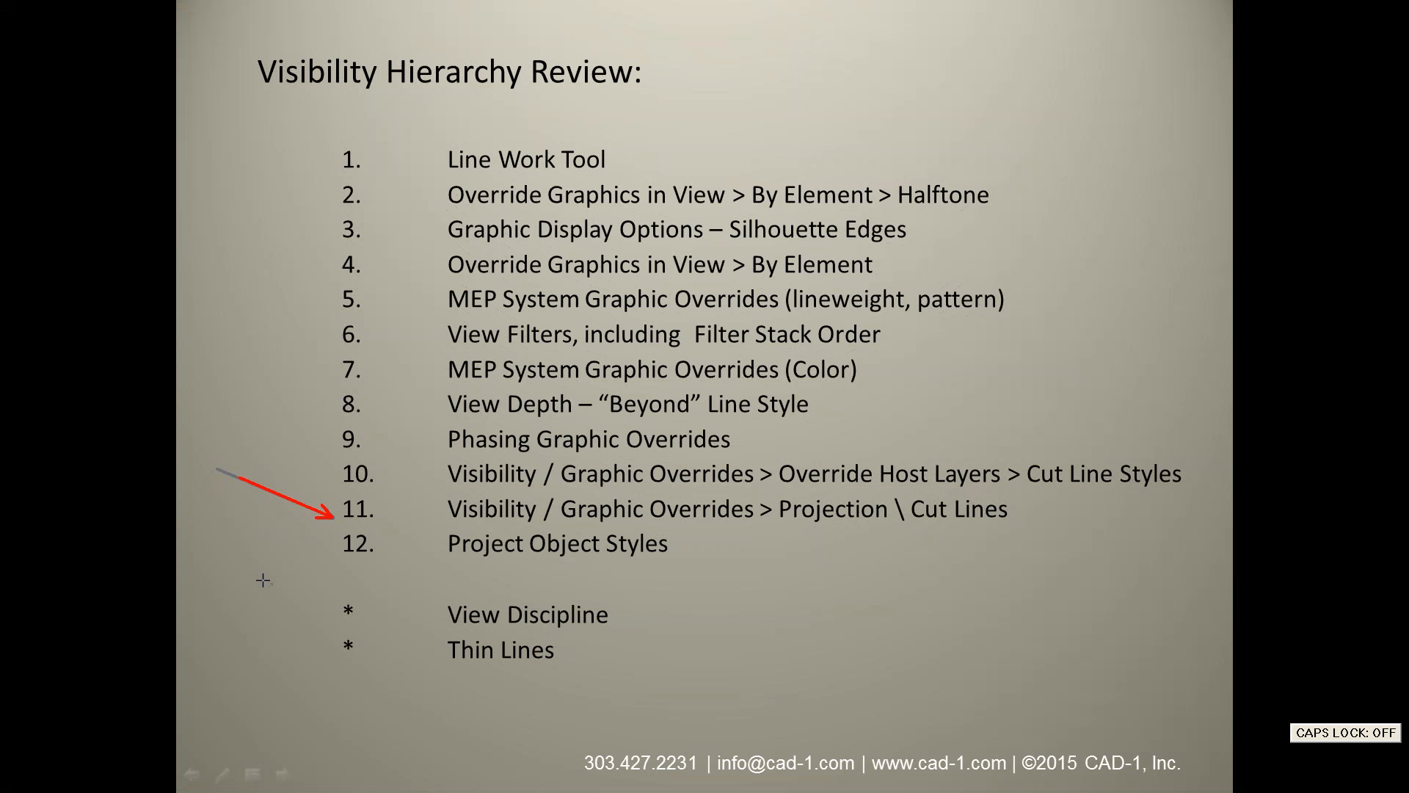